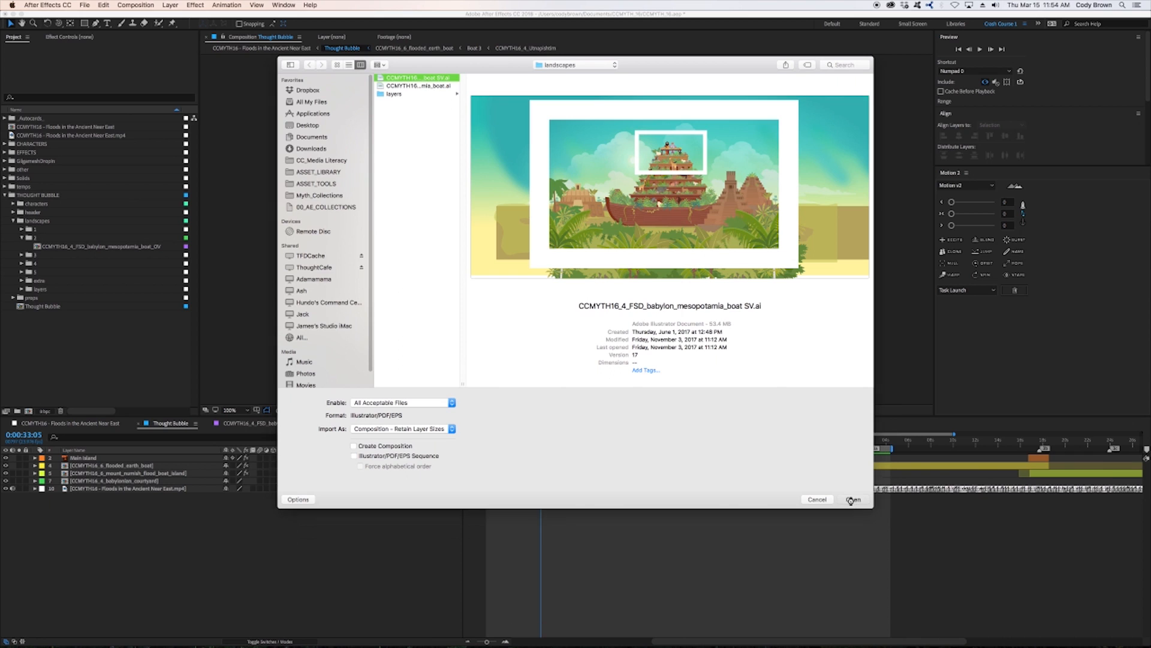
Import CCMYTH16_4_FSD_babylon_mesopotamia_boat SV.ai as a composition that retains layer sizes, and open the imported composition
left_click(851, 501)
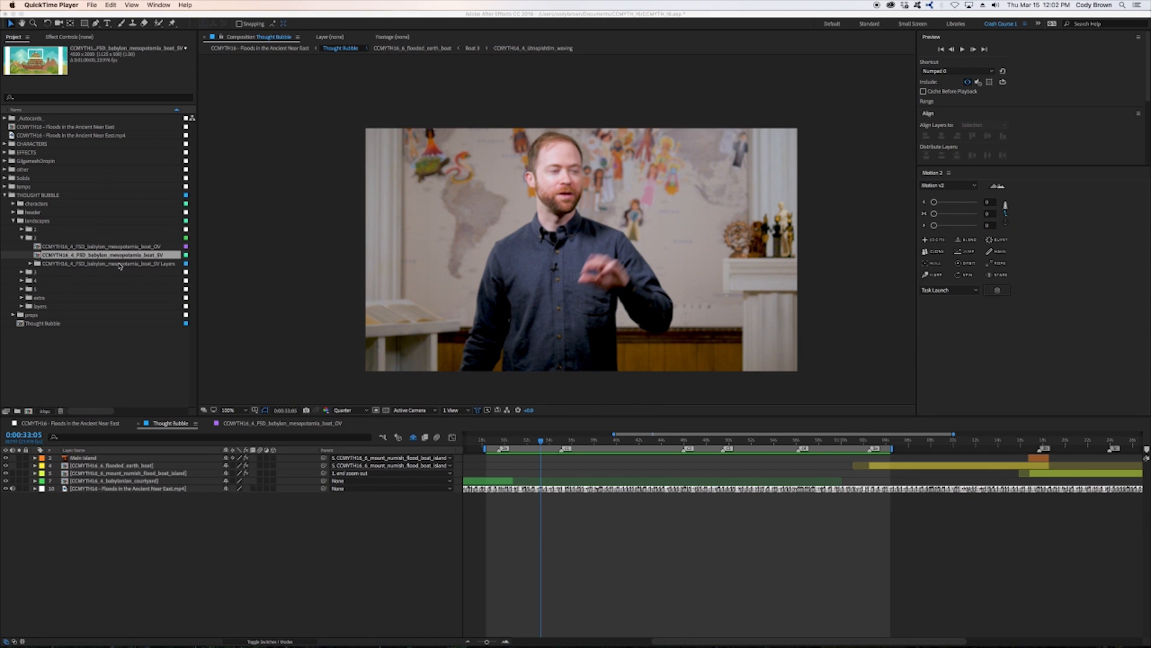
double_click(123, 256)
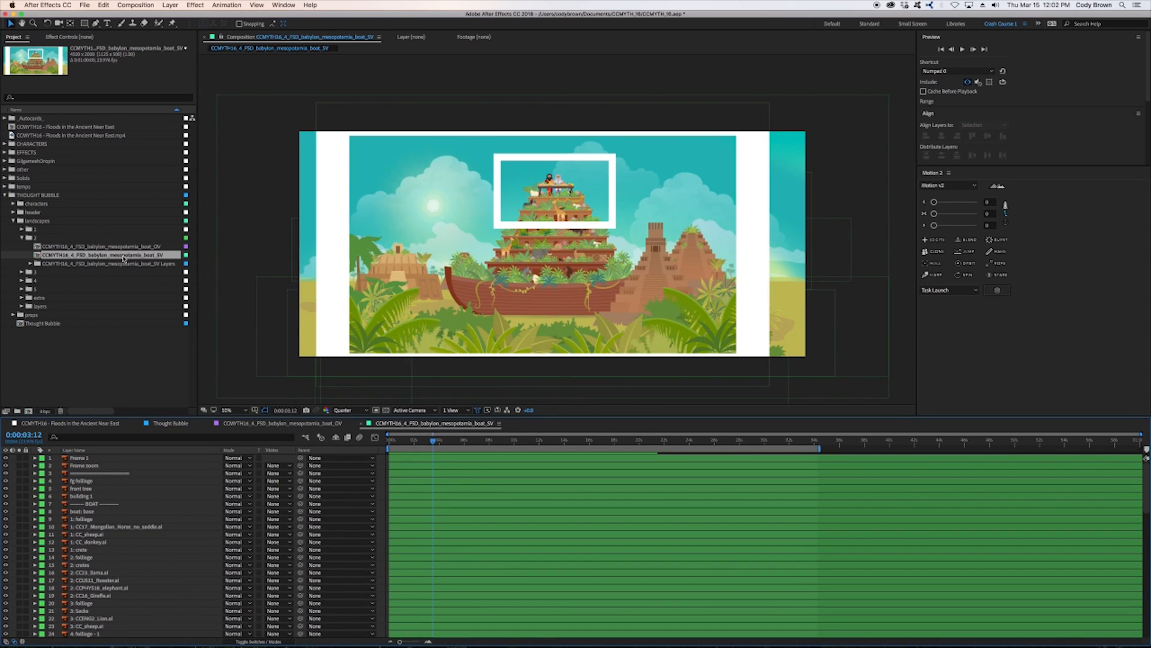
key("space")
left_click_drag(497, 298, 503, 297)
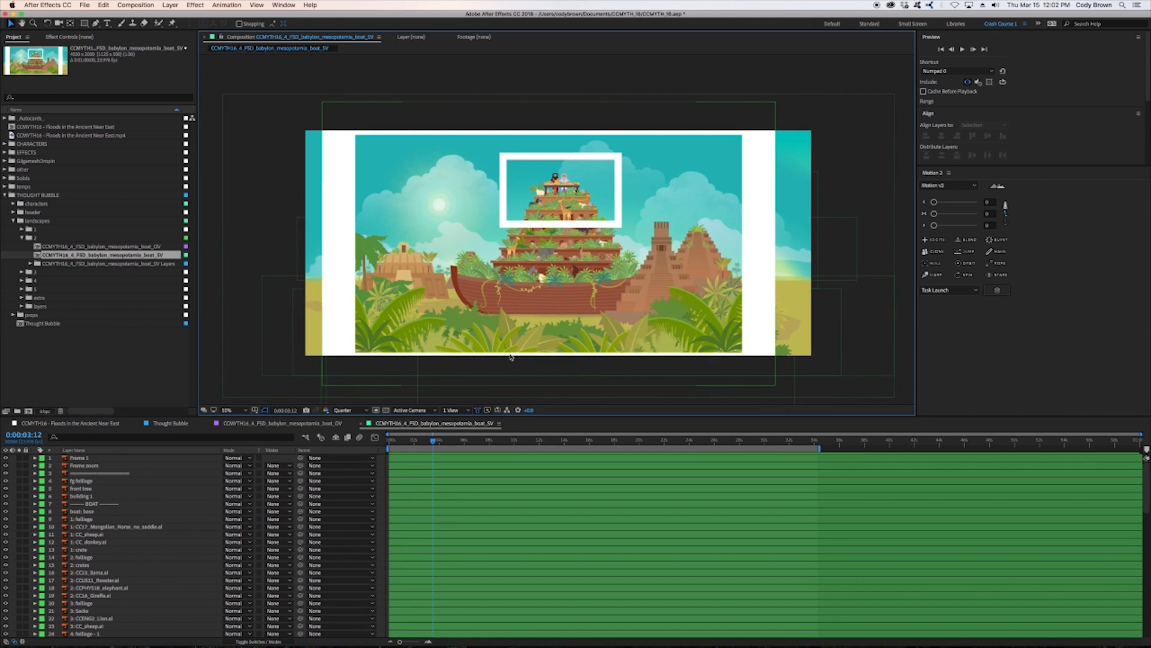
Open the composition settings of the imported boat_SV composition
key("comma")
right_click(335, 295)
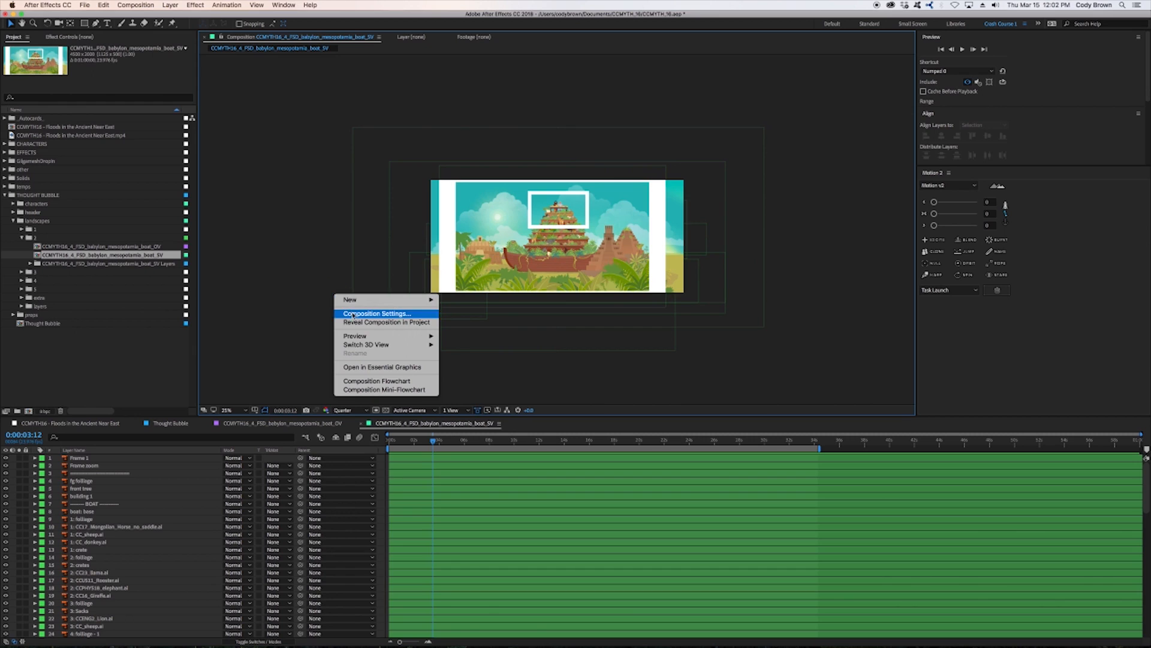
left_click(355, 315)
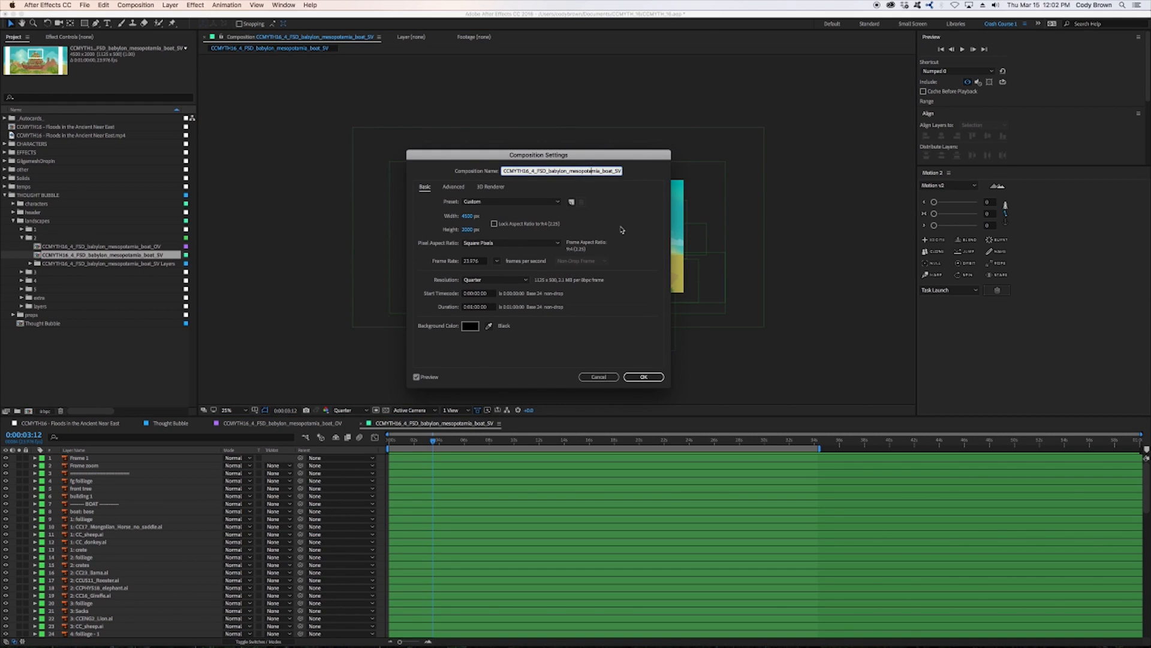
left_click(558, 202)
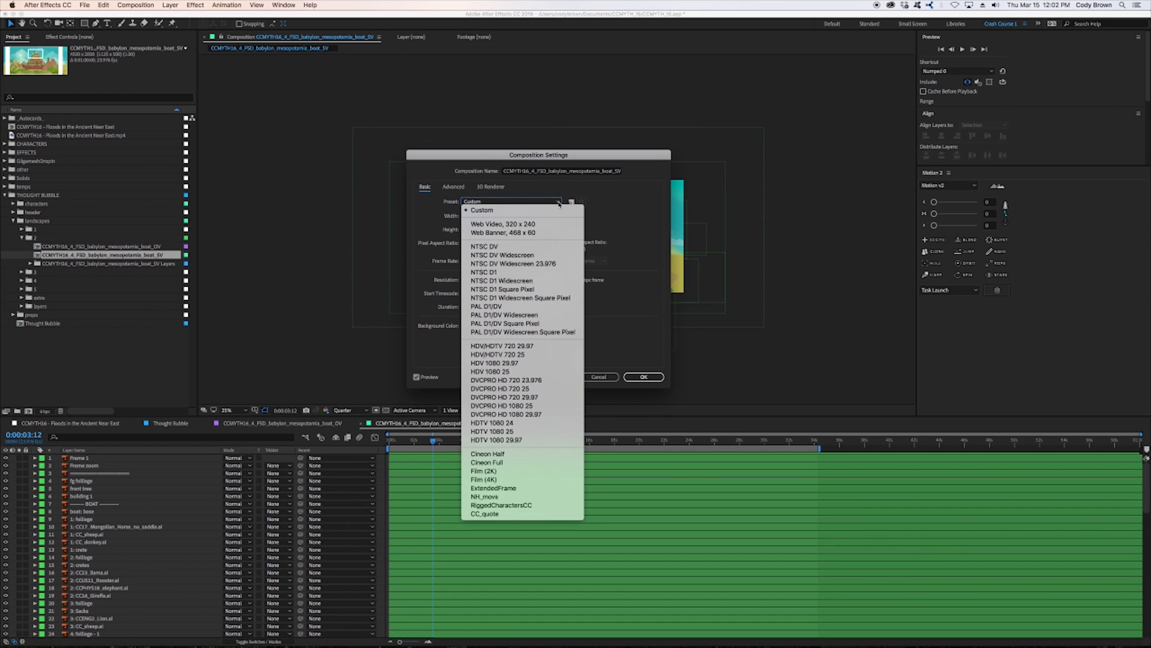
left_click(559, 203)
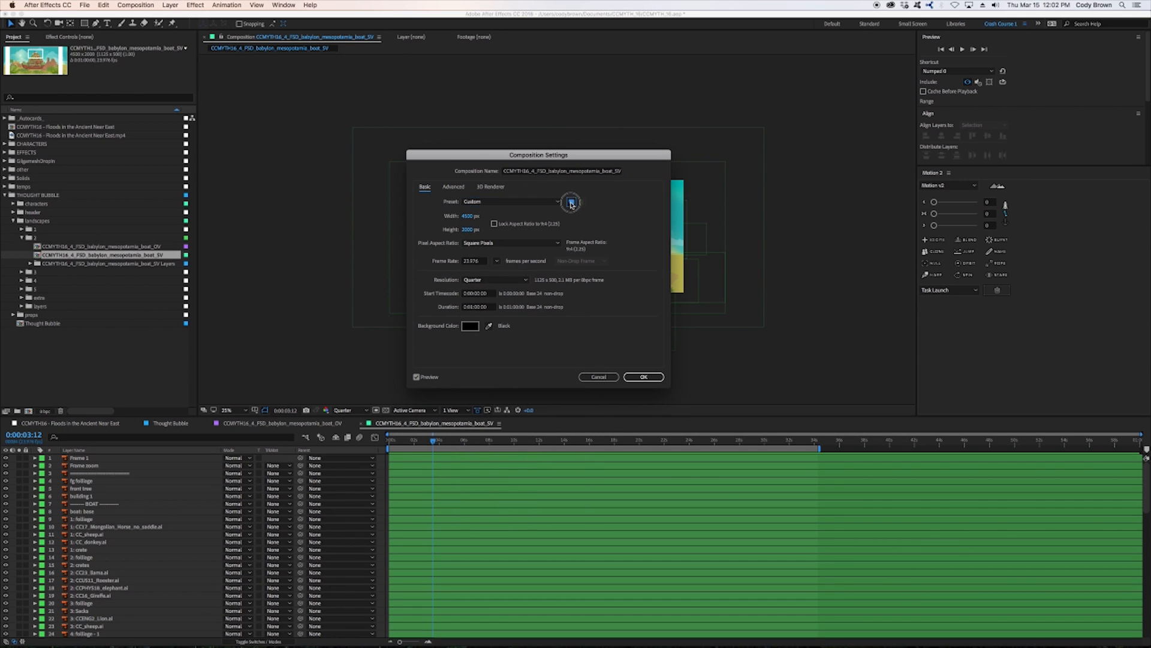
left_click(571, 203)
type("no thanks")
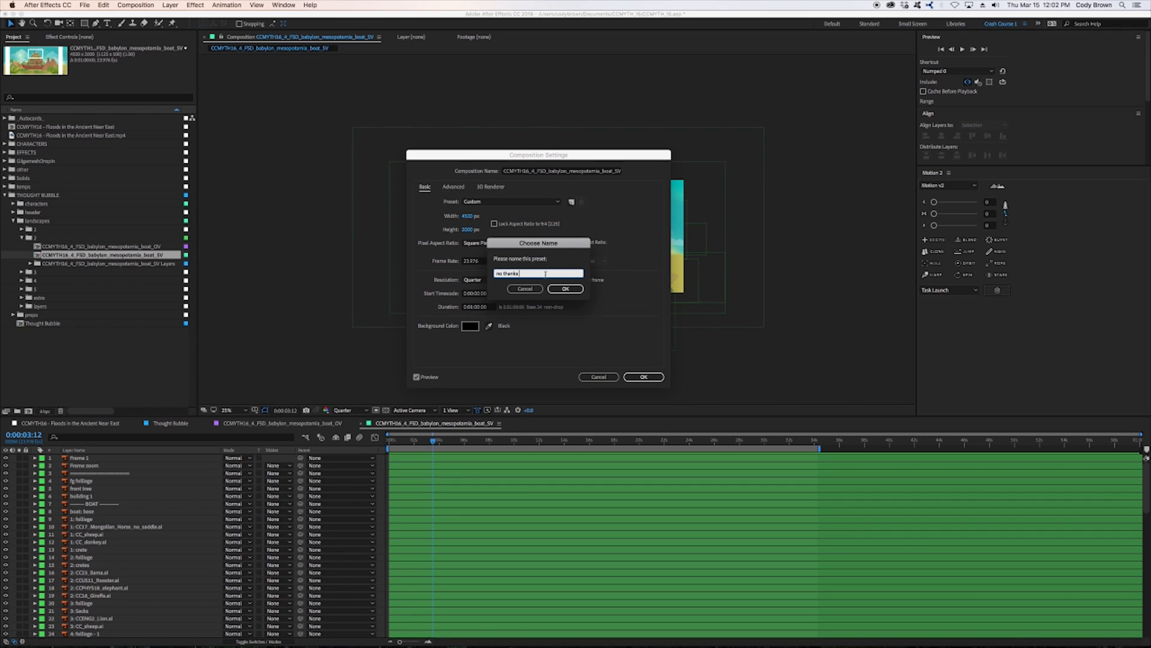
left_click(525, 288)
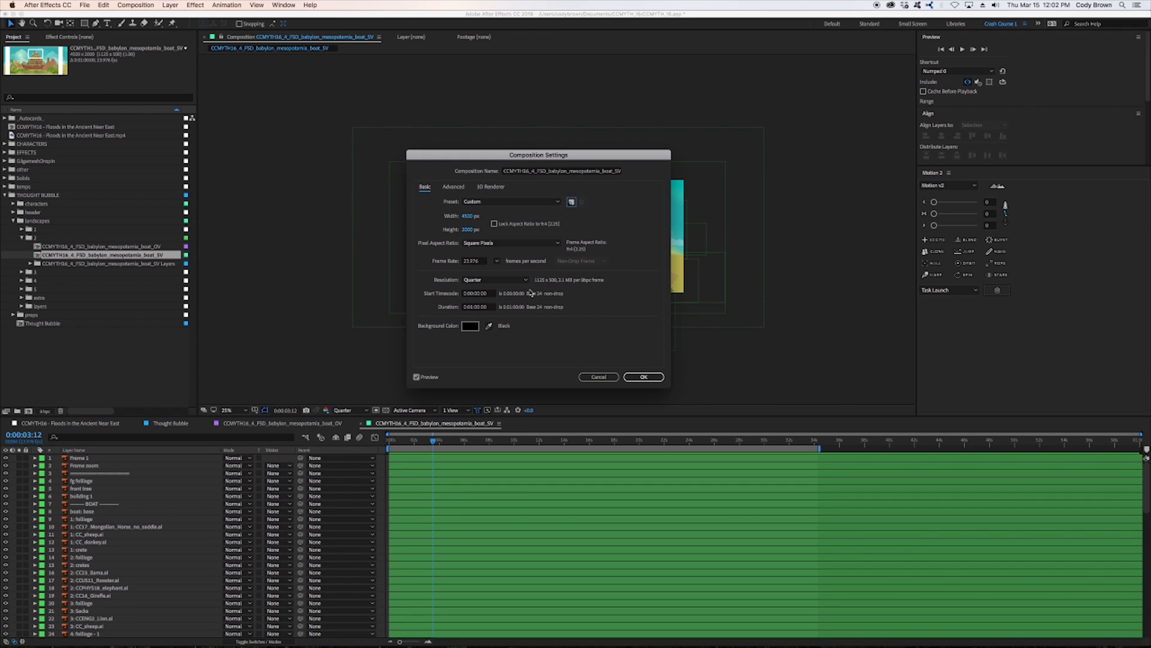
Set the composition size to 1920 px wide and 1080 px high and apply the settings
left_click(474, 216)
type("1920")
key("Tab")
type("1080")
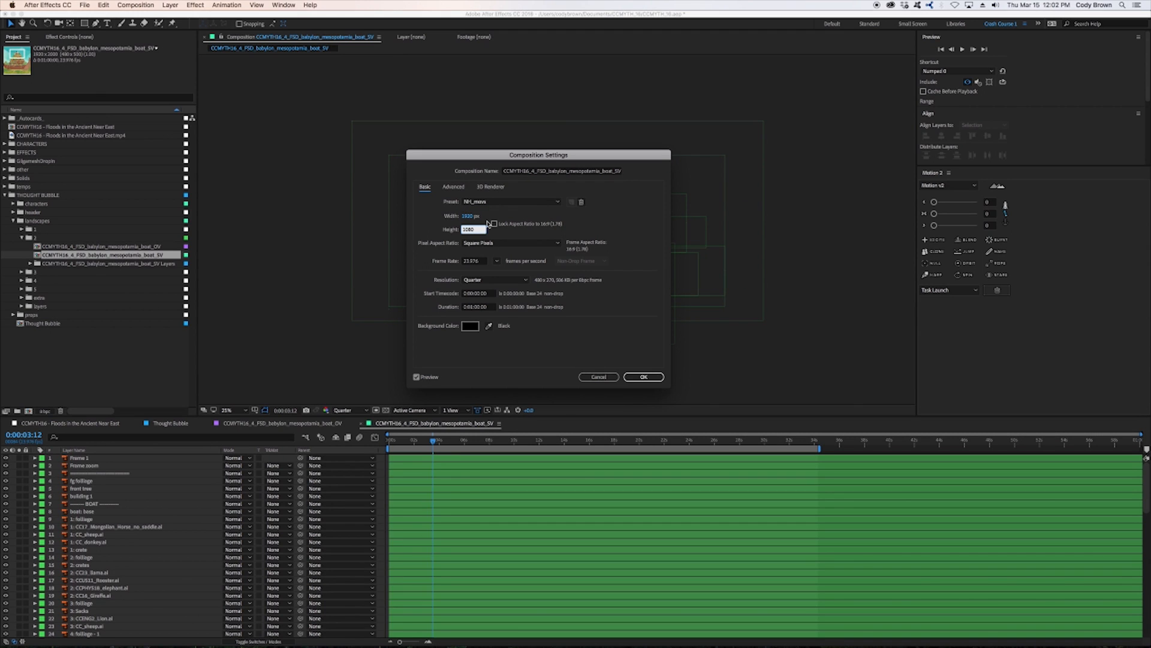
left_click(566, 222)
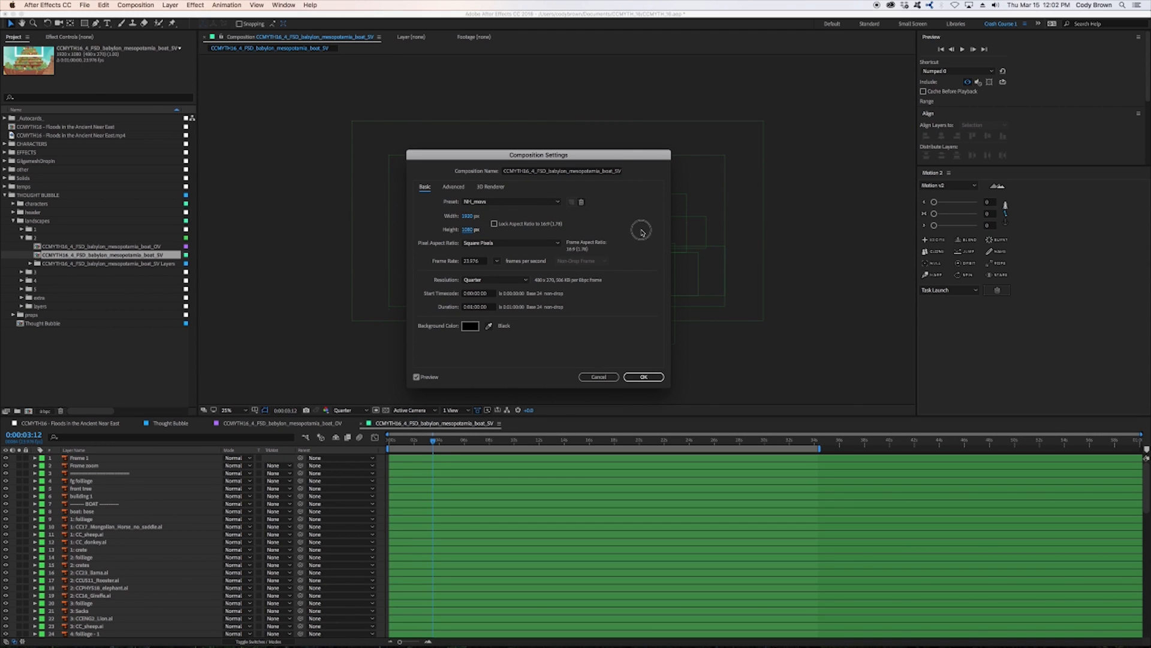
mouse_move(637, 156)
left_mouse_down()
mouse_move(663, 332)
mouse_move(640, 164)
left_mouse_up()
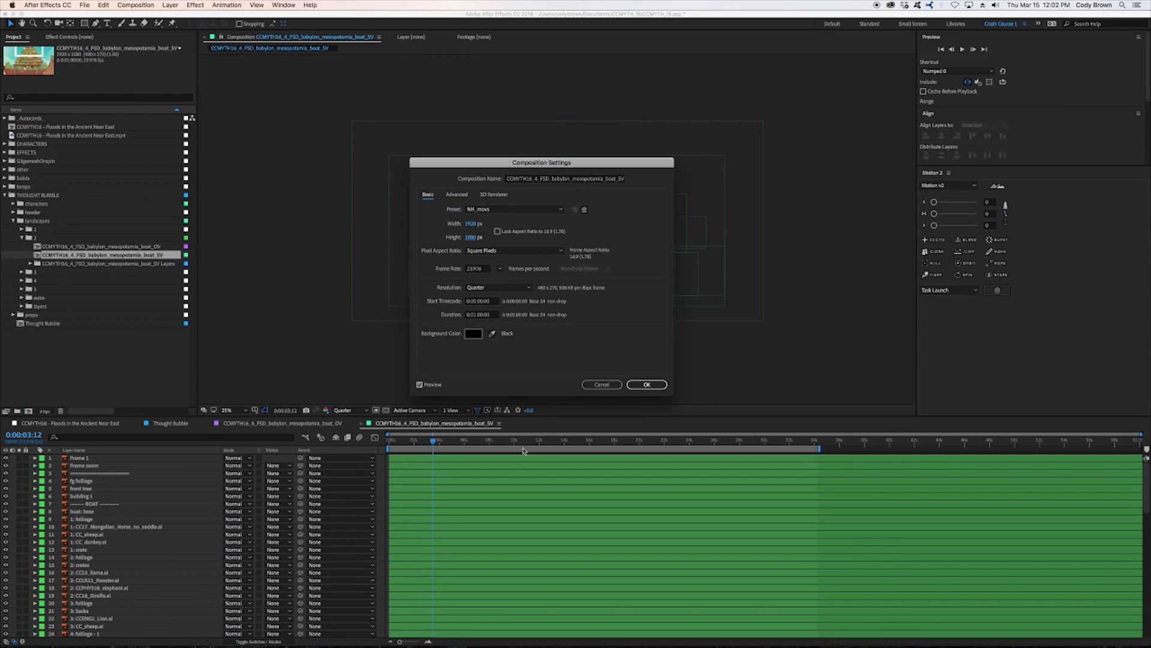
left_click(529, 288)
left_click(529, 288)
left_click(648, 384)
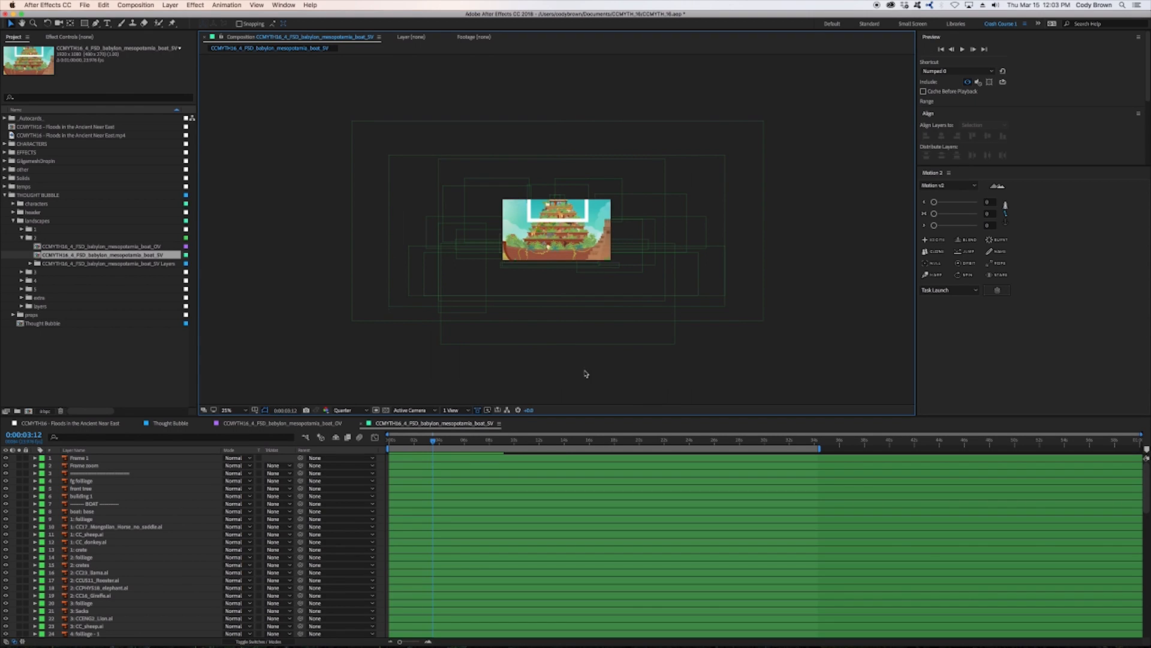
Add a new null object to the boat_SV composition
scroll(610, 297, "up", 2)
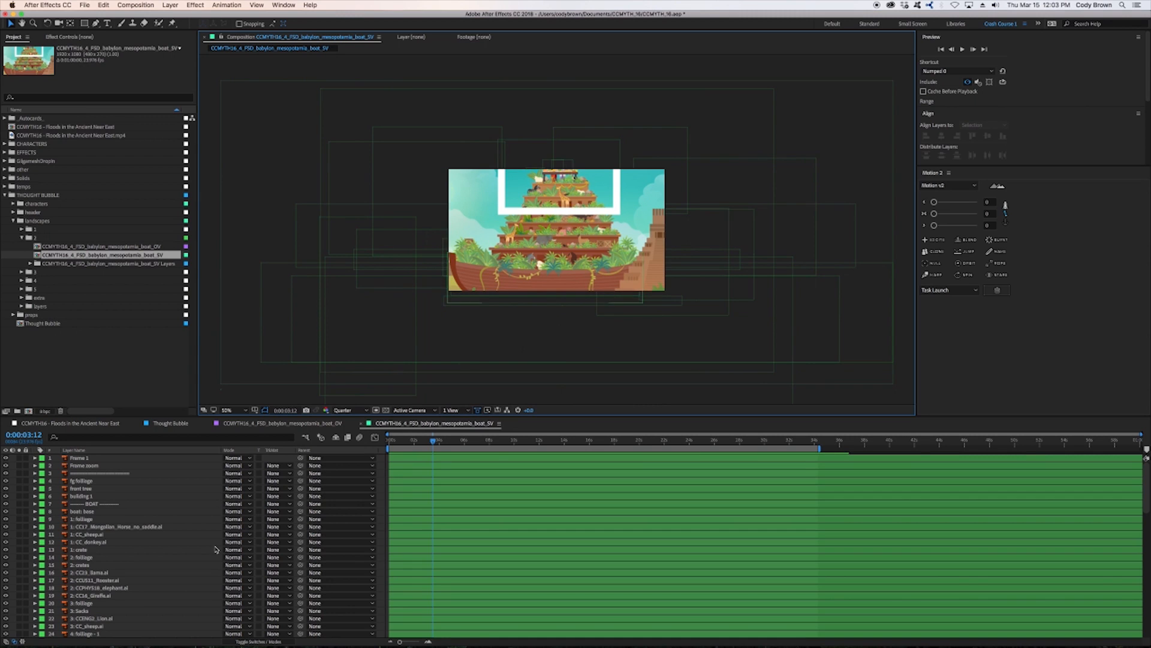
right_click(383, 462)
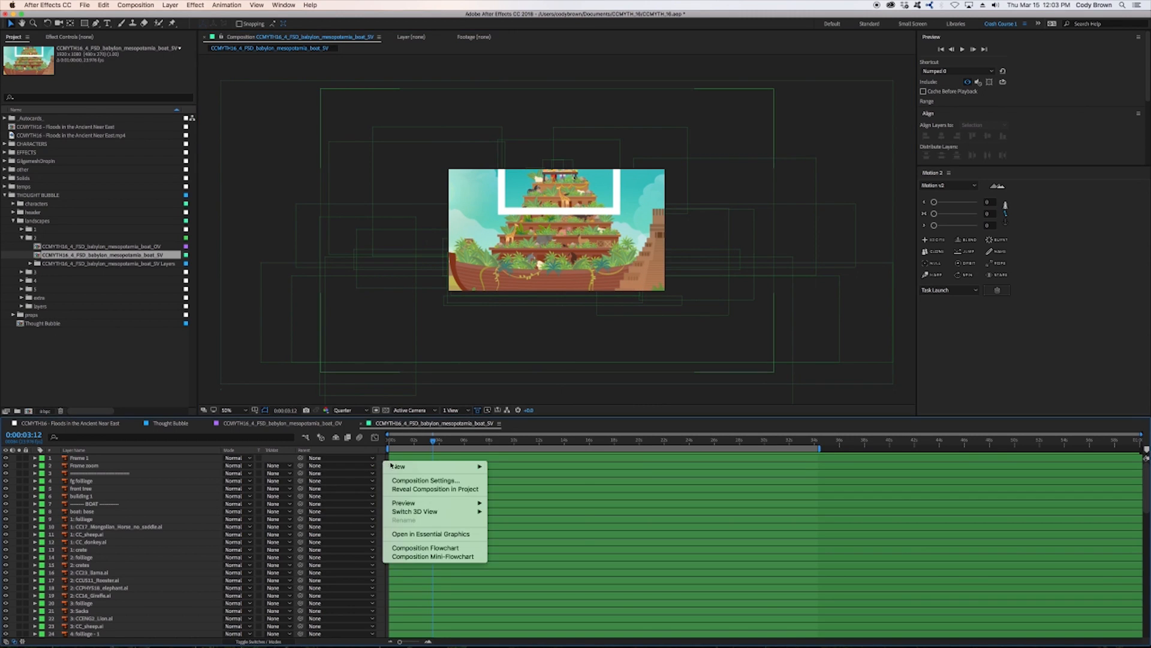
mouse_move(456, 466)
left_click(510, 516)
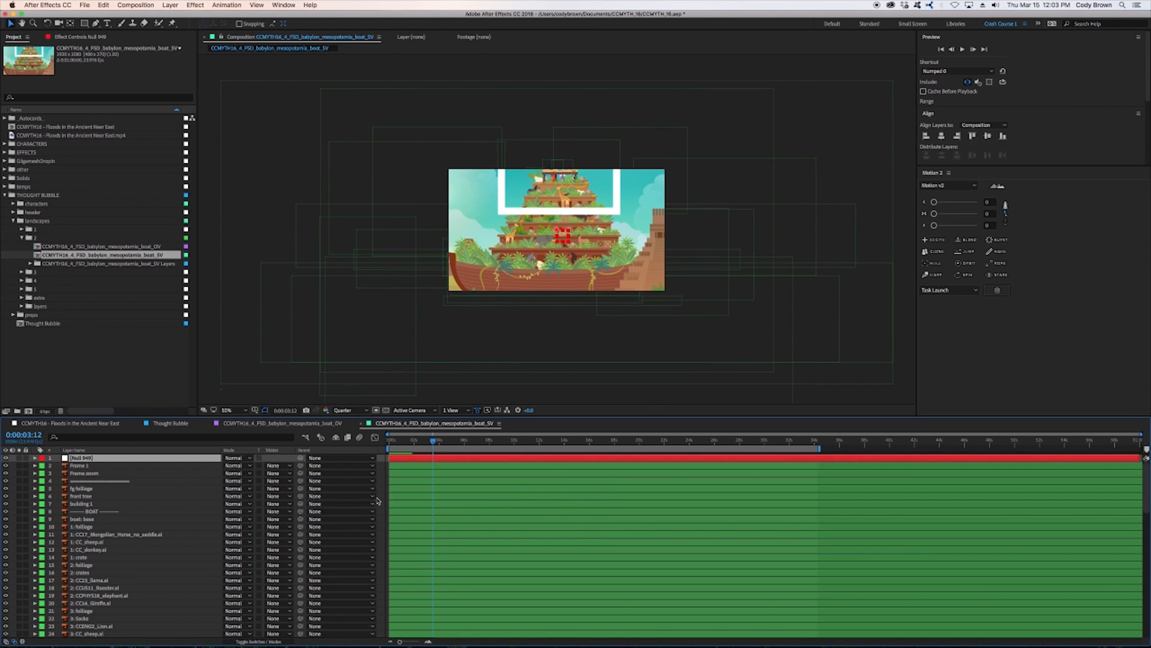
Parent all of the artwork layers to the null object, leaving the null itself unparented
key("super+a")
left_click_drag(302, 489, 129, 458)
left_click(385, 466)
left_click(404, 458)
Scale down the null object so the whole boat scene fits inside the composition frame
key("period")
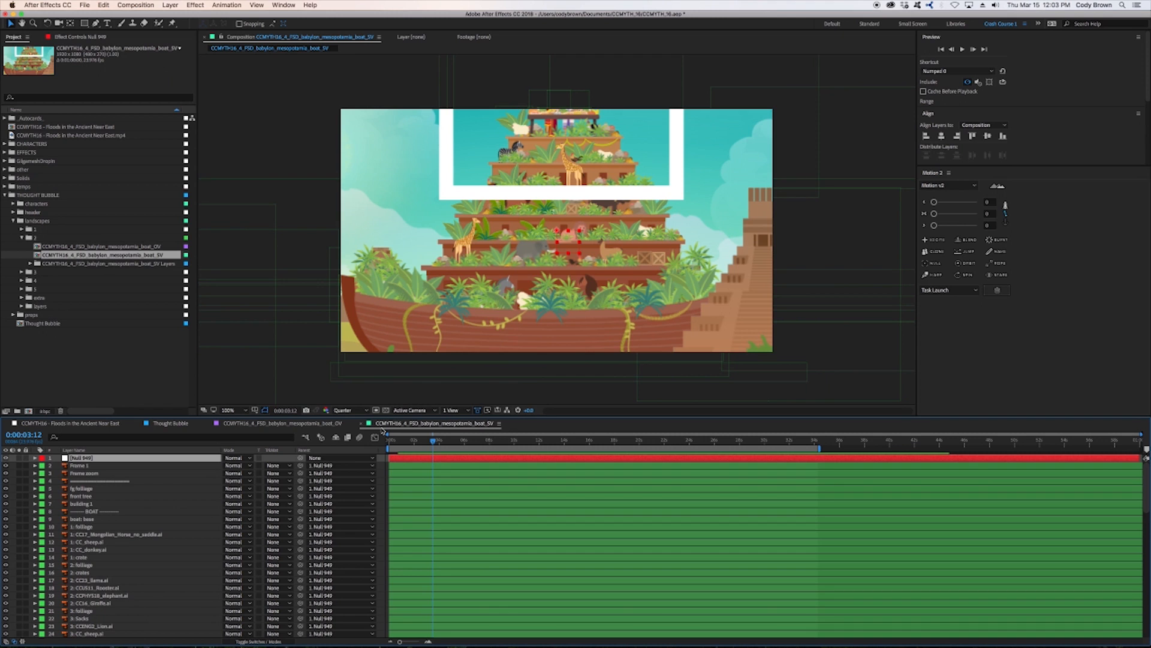
key("s")
left_click_drag(247, 467, 244, 468)
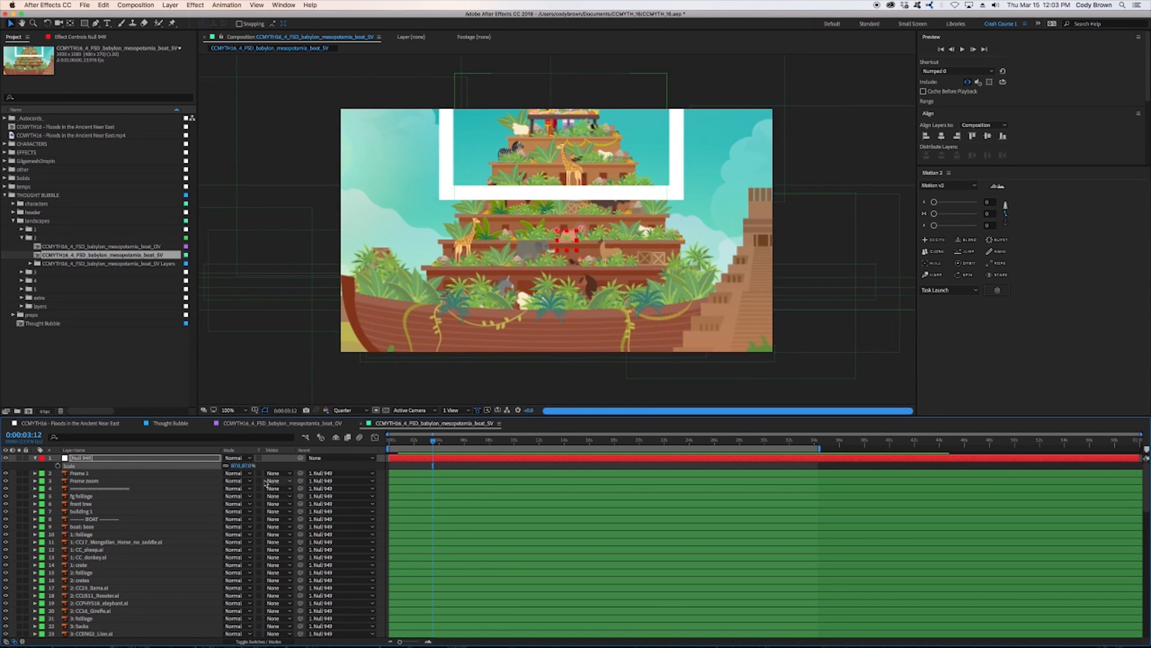
left_click(119, 474)
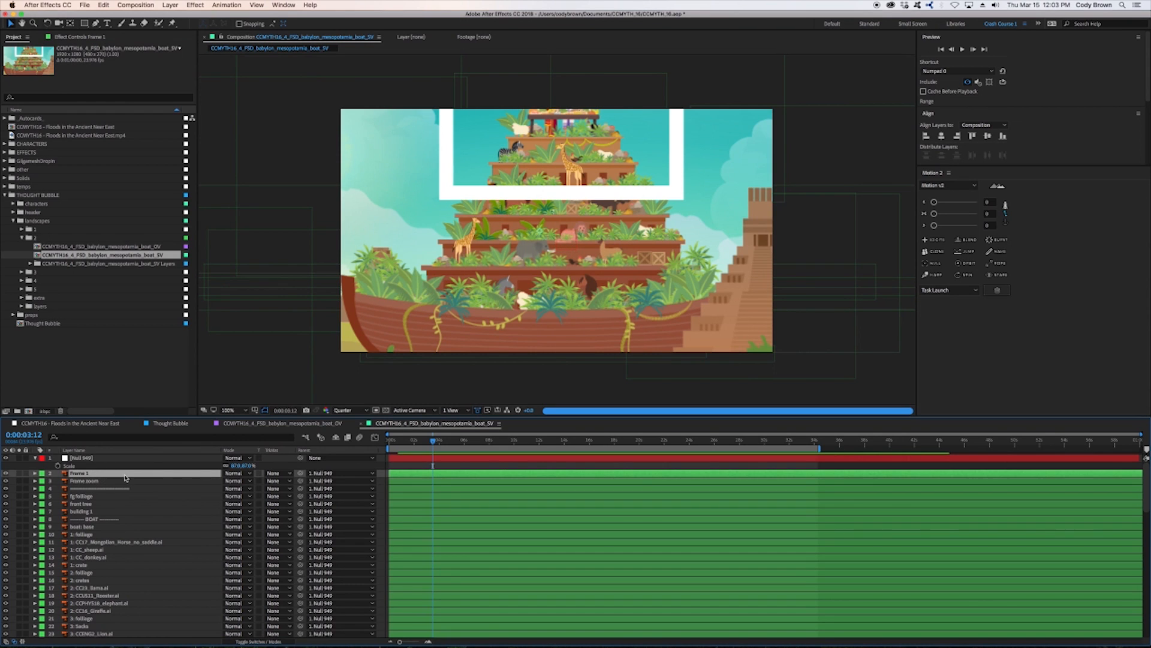
left_click_drag(435, 443, 431, 443)
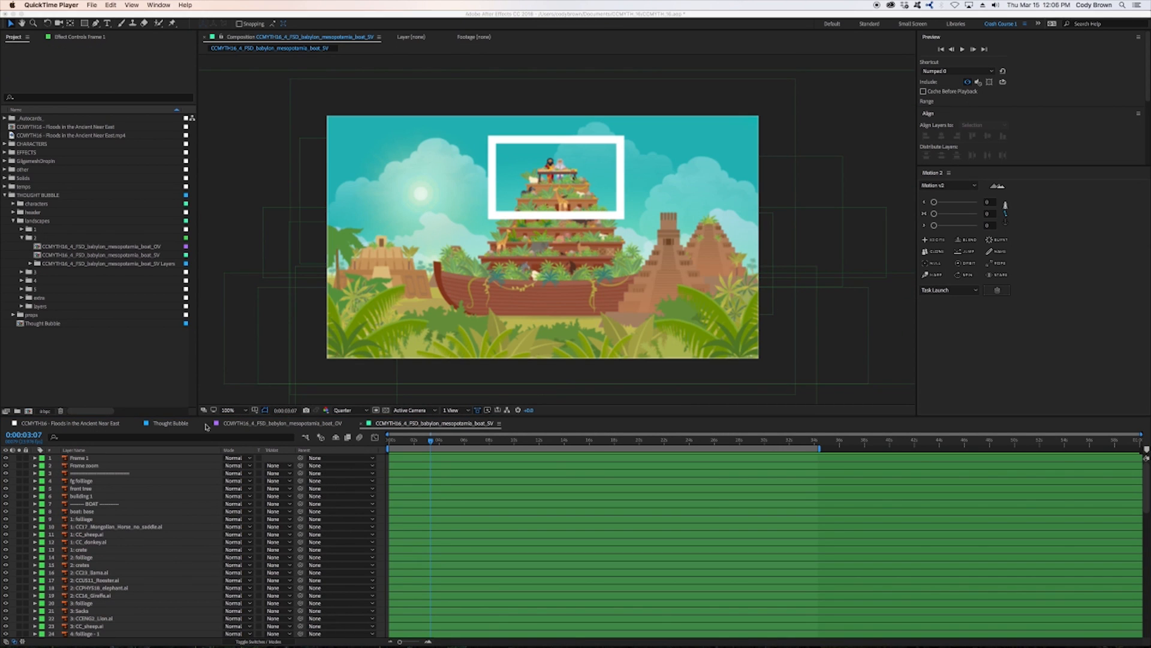
Close the boat_OV timeline and add the boat_SV composition to Thought Bubble, directly above the Floods in the Ancient Near East.mp4 layer
left_click(179, 426)
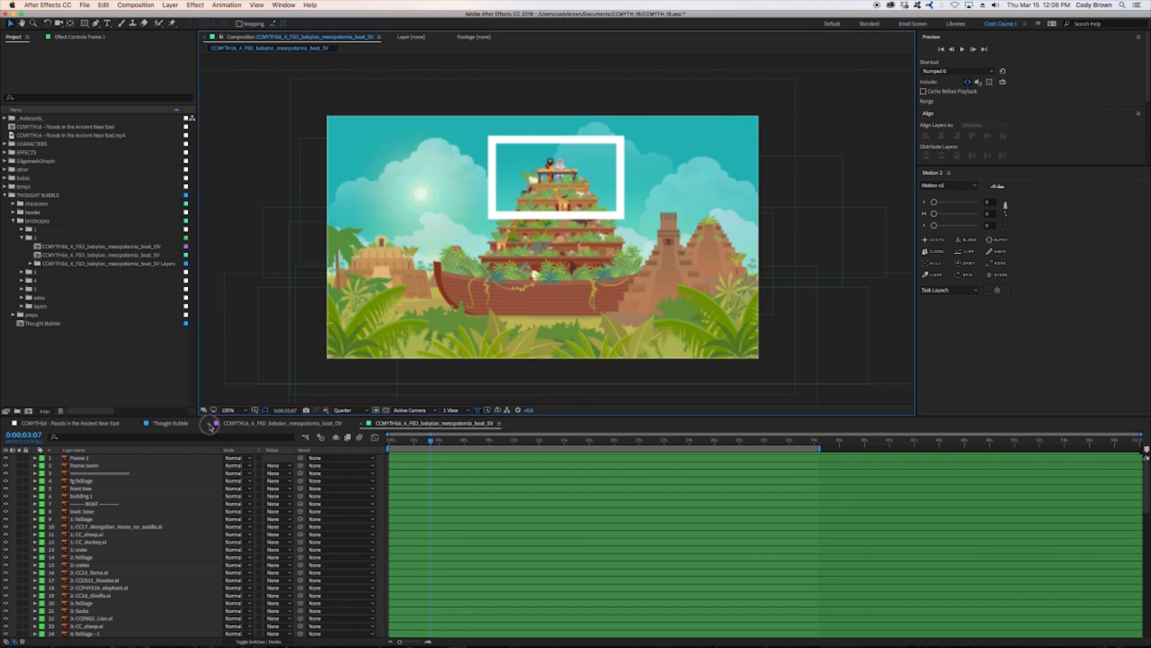
left_click(206, 424)
left_click(171, 423)
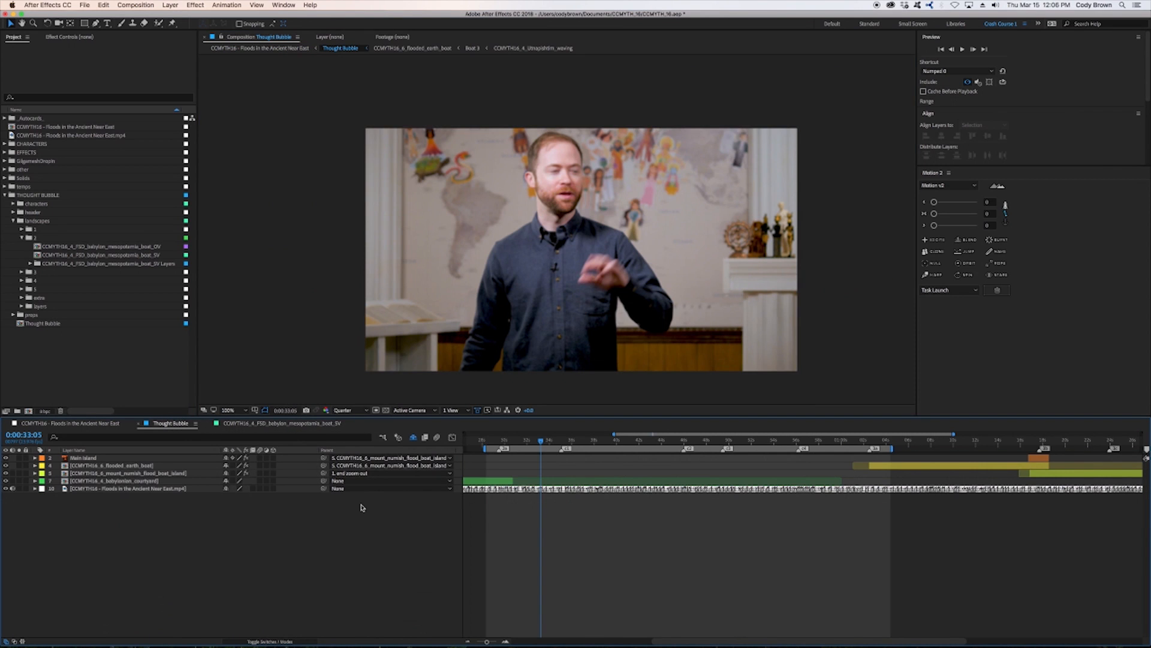
left_click_drag(150, 258, 184, 495)
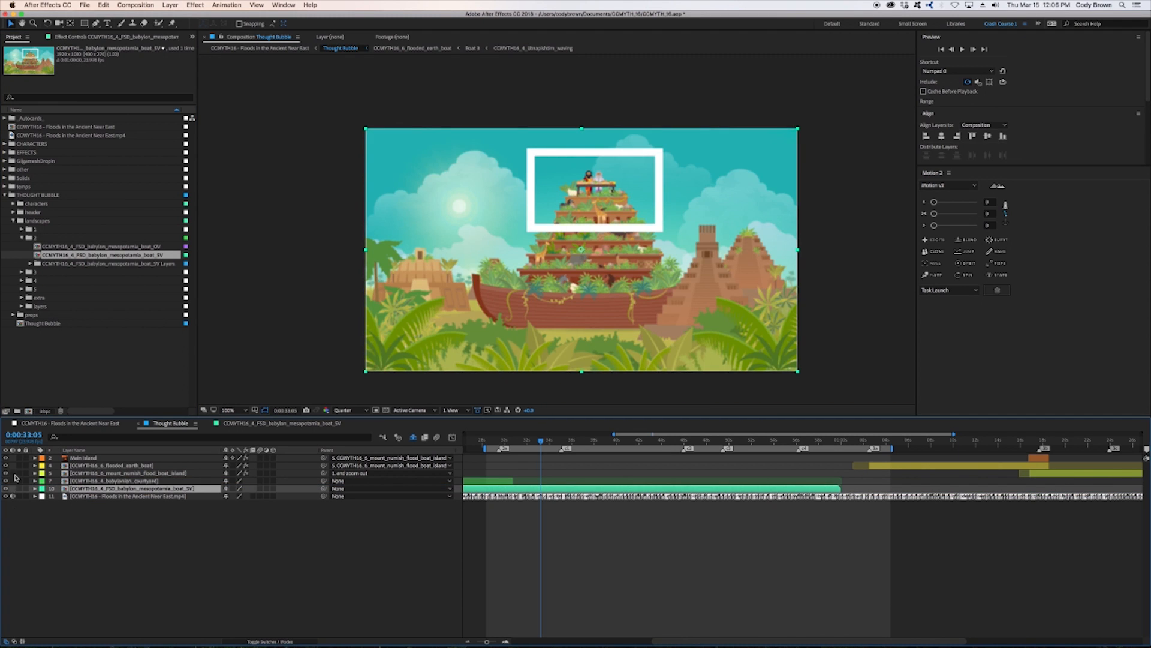
Change the label color of the boat_SV composition in the project to purple
left_click(42, 489)
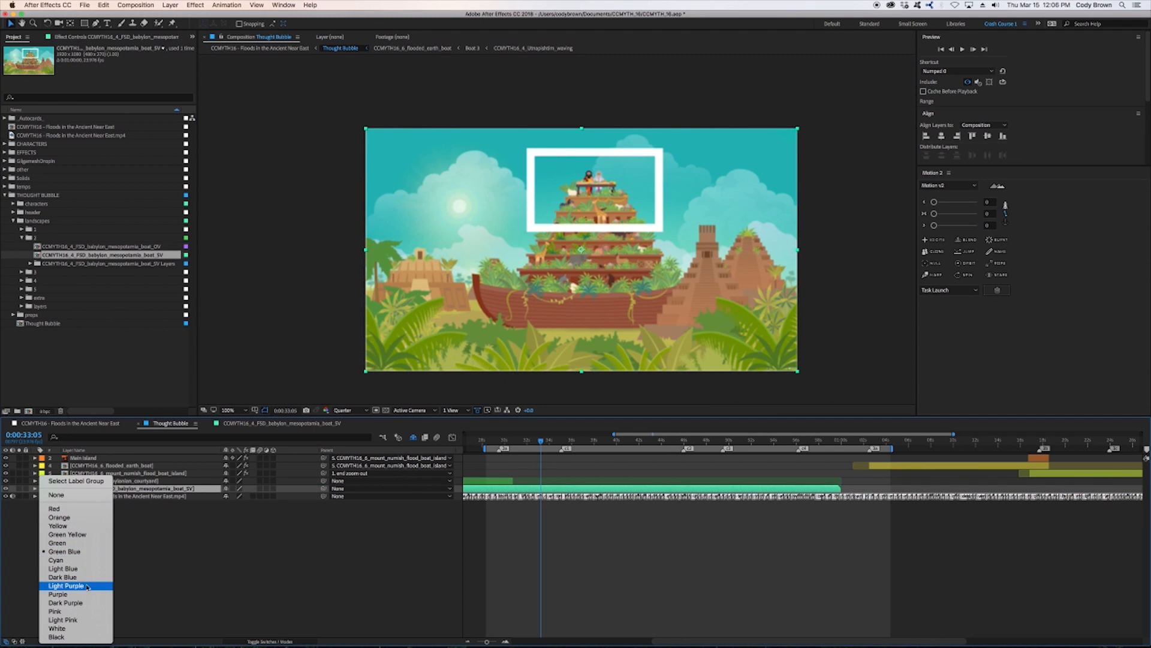
left_click(66, 585)
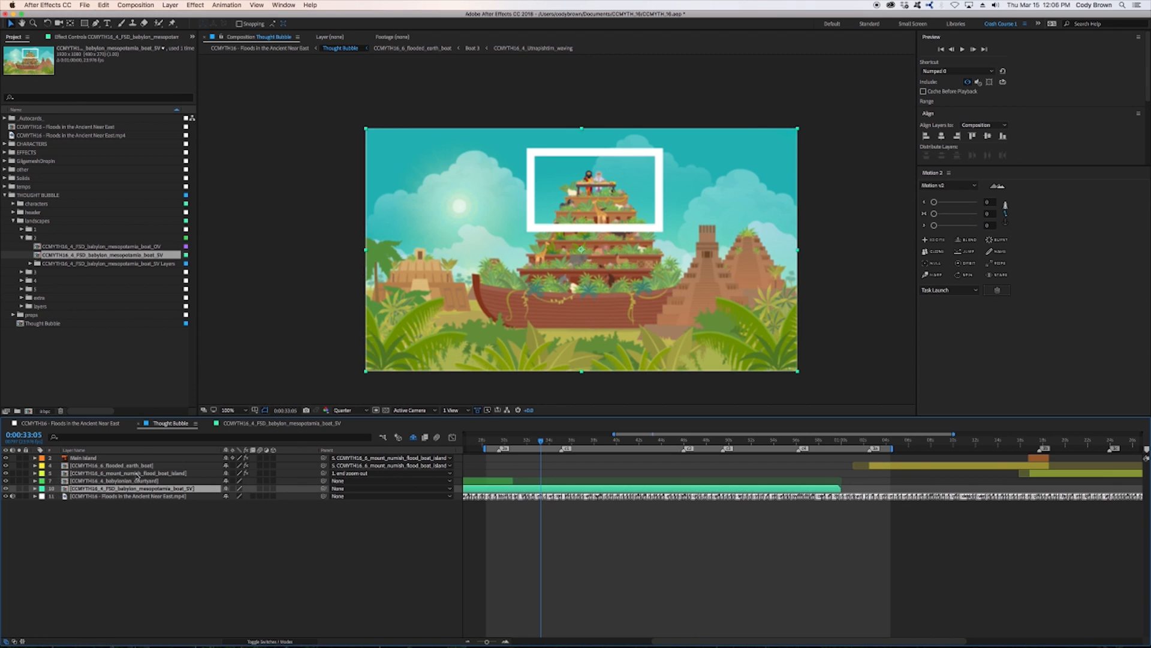
left_click(188, 256)
left_click(230, 374)
left_click(604, 519)
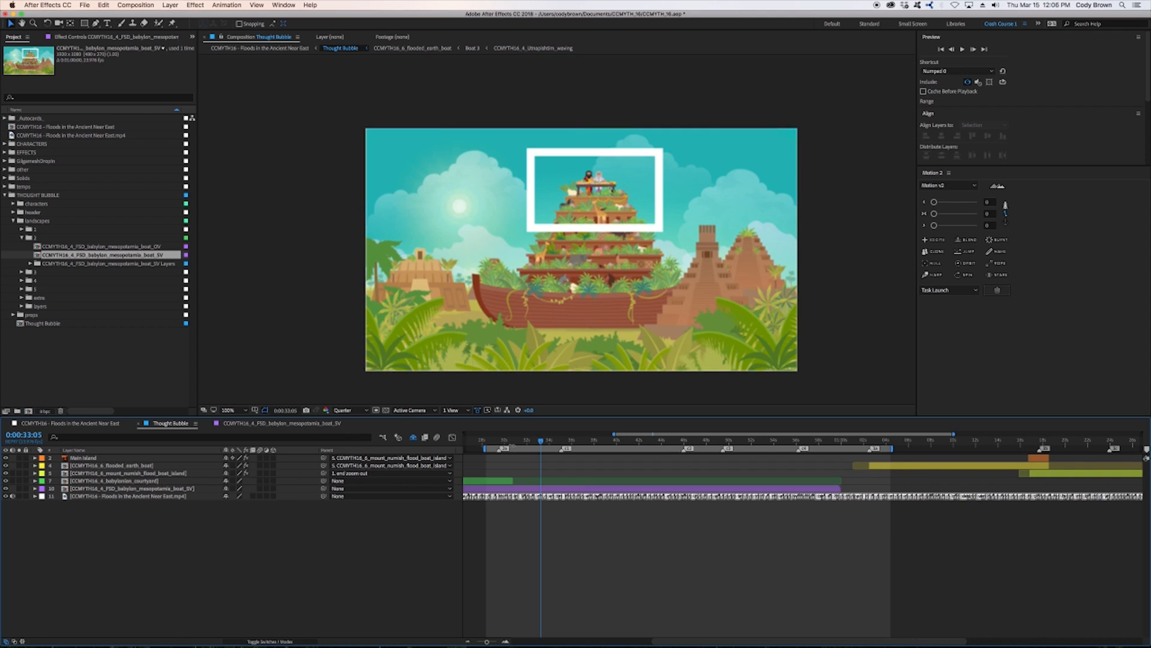
Move the boat_SV layer in Thought Bubble so that it starts at 0:00:29:12
left_click(499, 441)
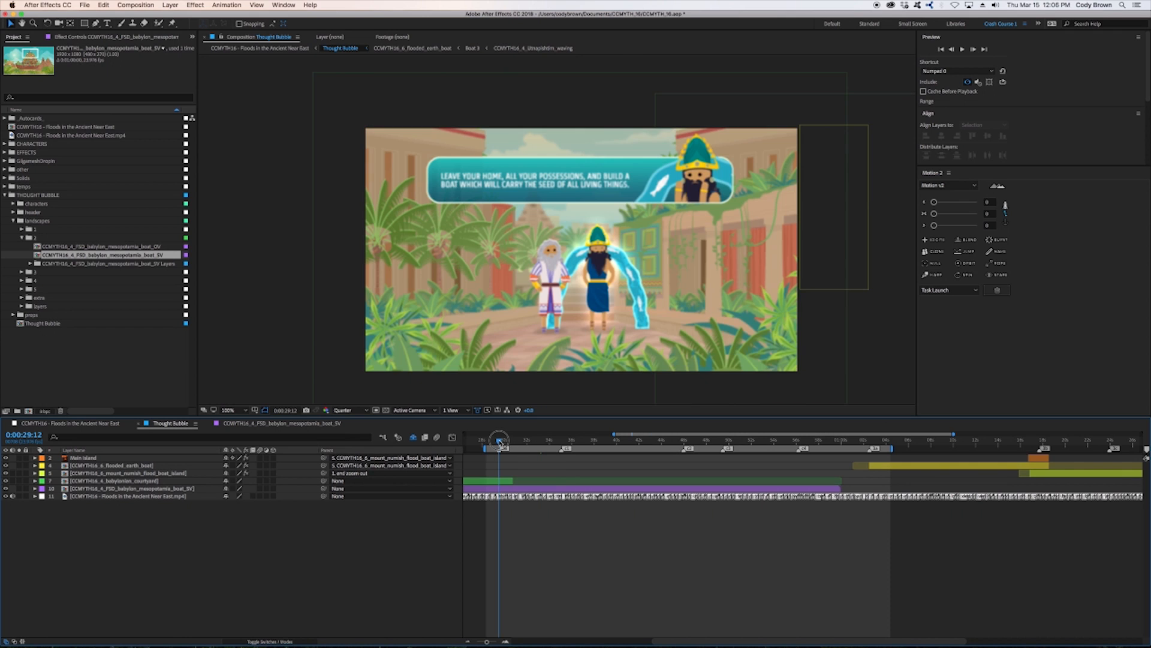
left_click(519, 491)
key("bracketleft")
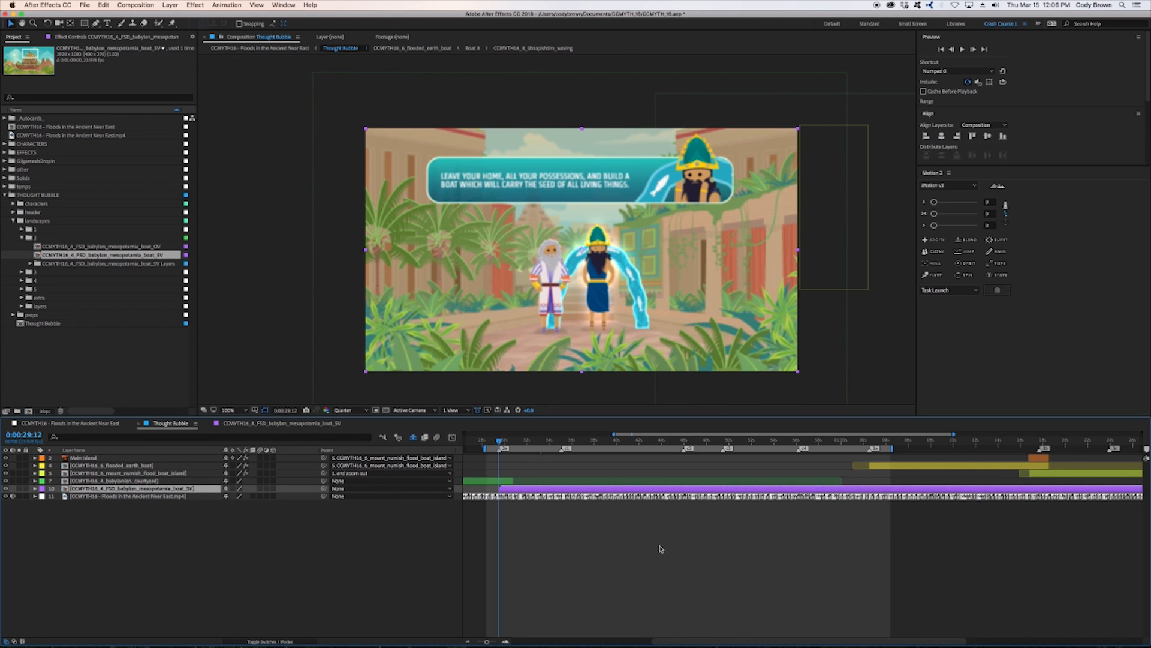
left_click(731, 574)
Trim the end of the boat_SV layer to 0:01:02:13
left_click(869, 441)
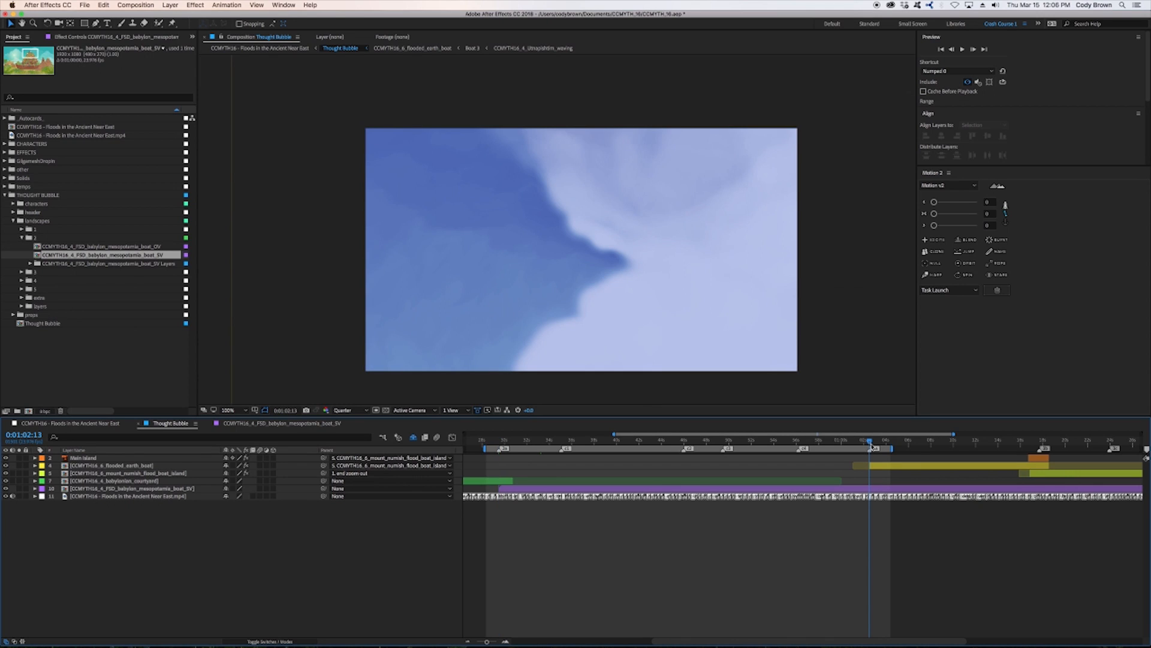
key("shift+Page_Down")
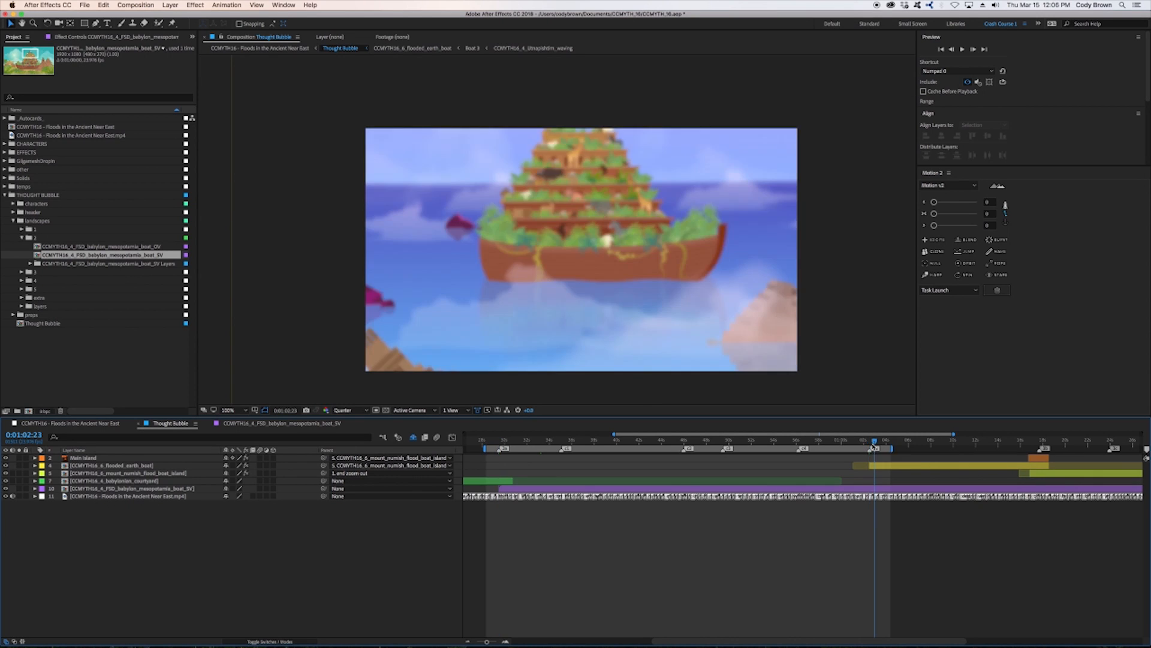
left_click(892, 489)
key("shift+Page_Up")
key("alt+bracketright")
left_click(878, 546)
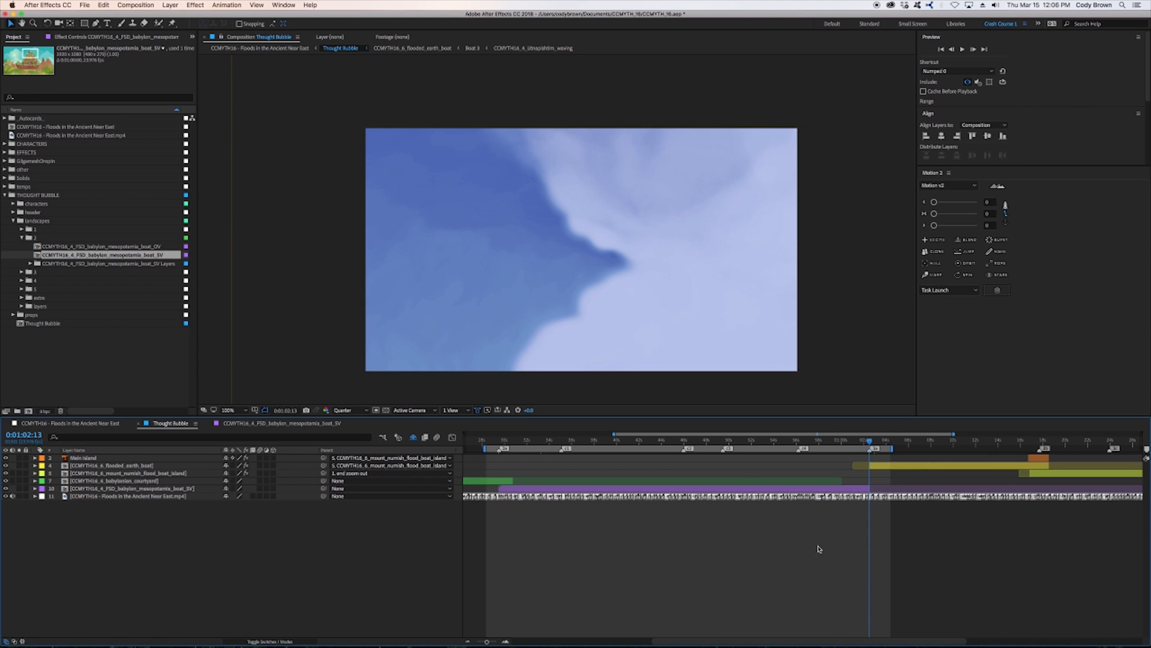
Extend the end of the boat_SV layer to 0:01:02:23 and return the playhead to the layer's start
key("shift+Page_Down")
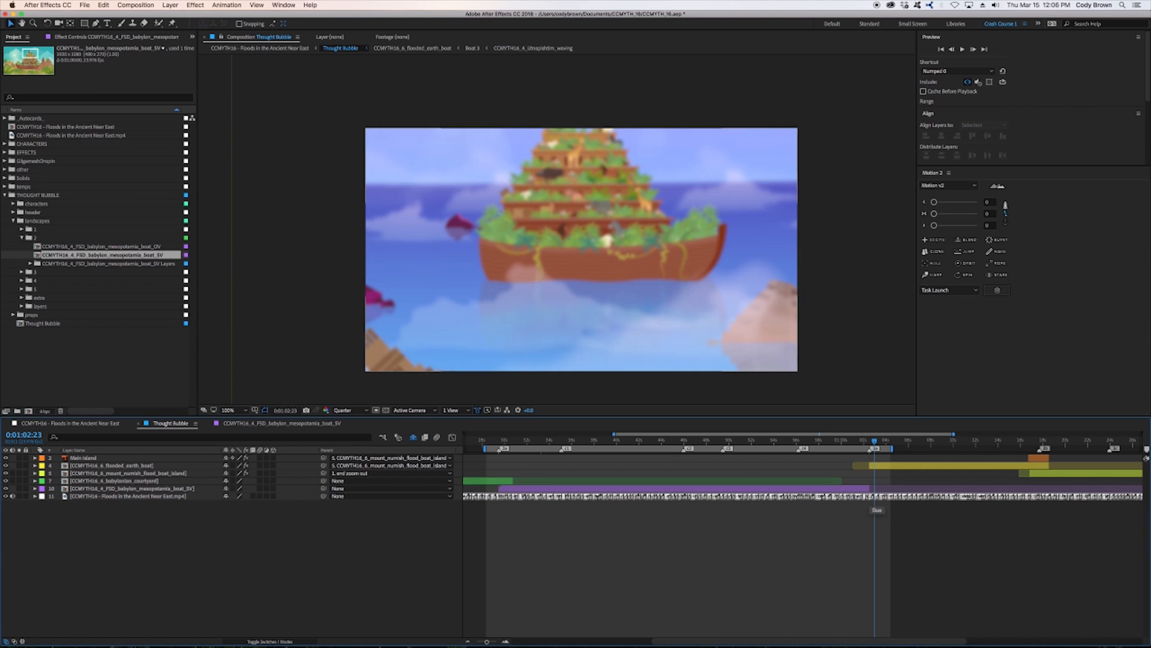
left_click(857, 488)
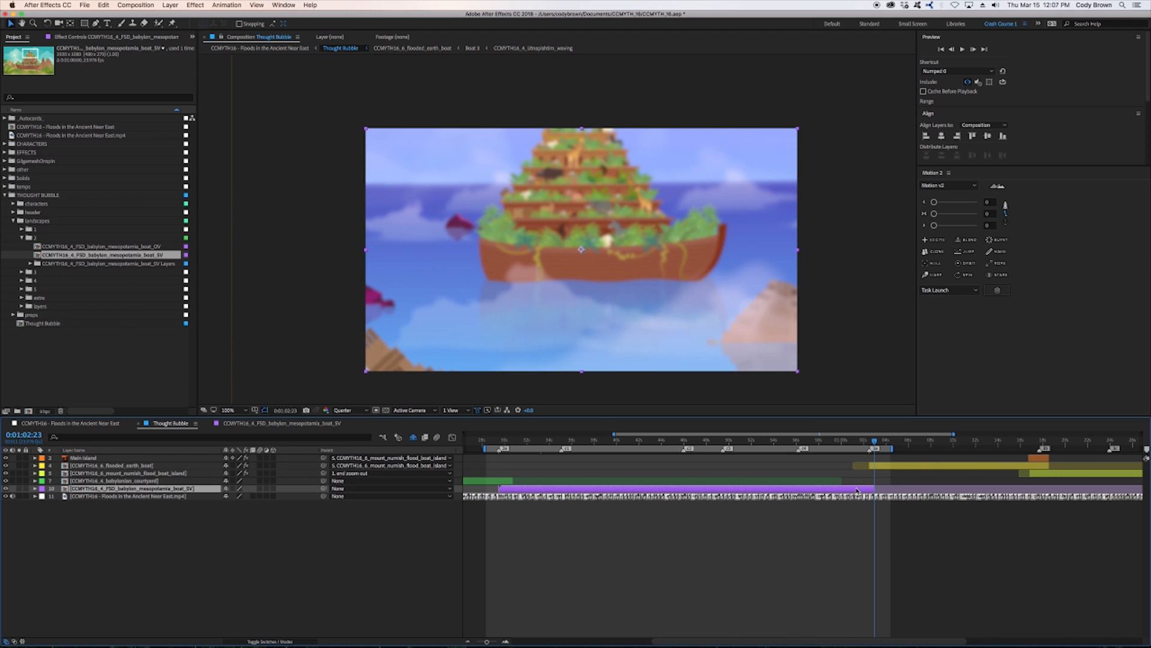
left_click(687, 527)
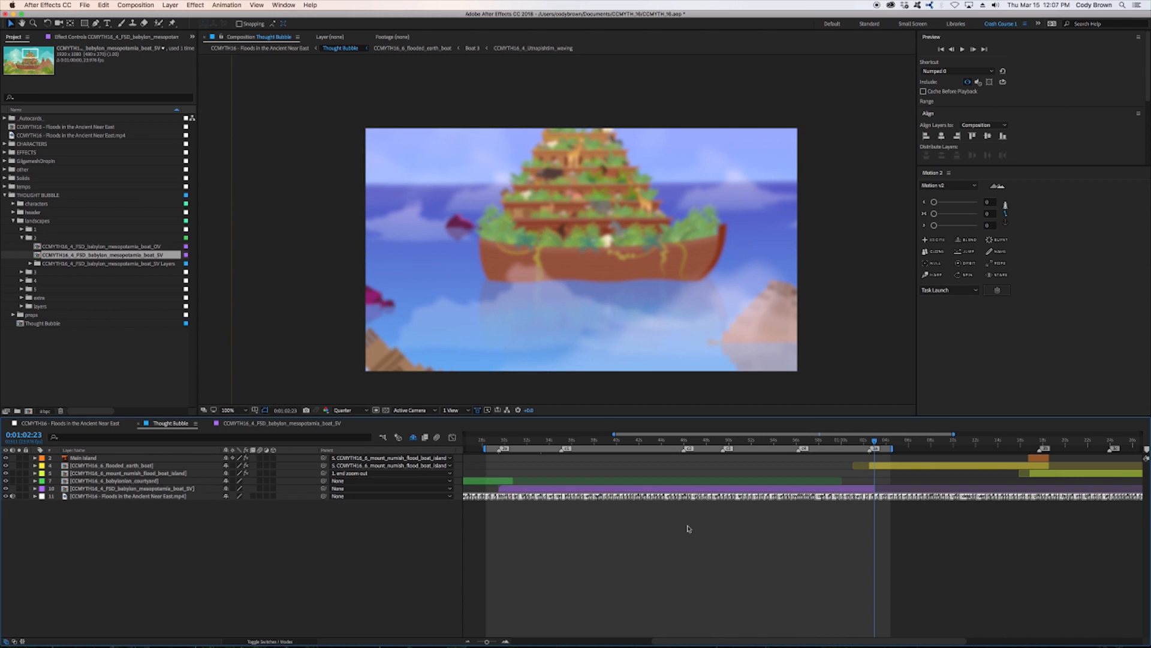
left_click(527, 488)
key("i")
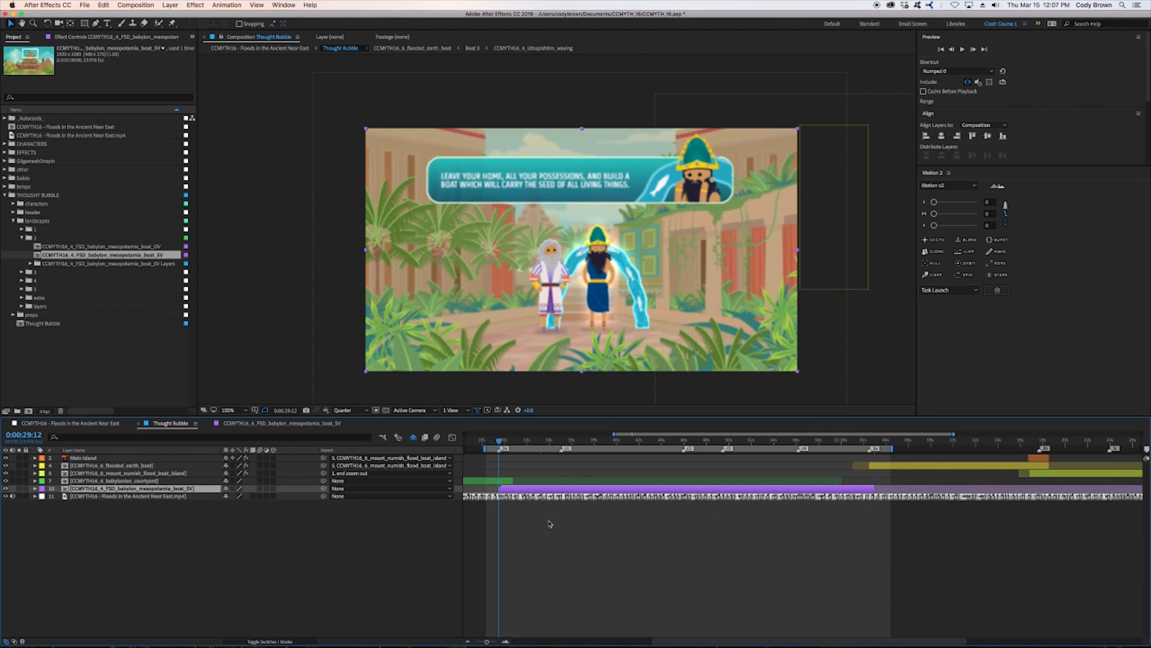
Duplicate the Floods in the Ancient Near East video layer in the Thought Bubble composition
left_click(547, 524)
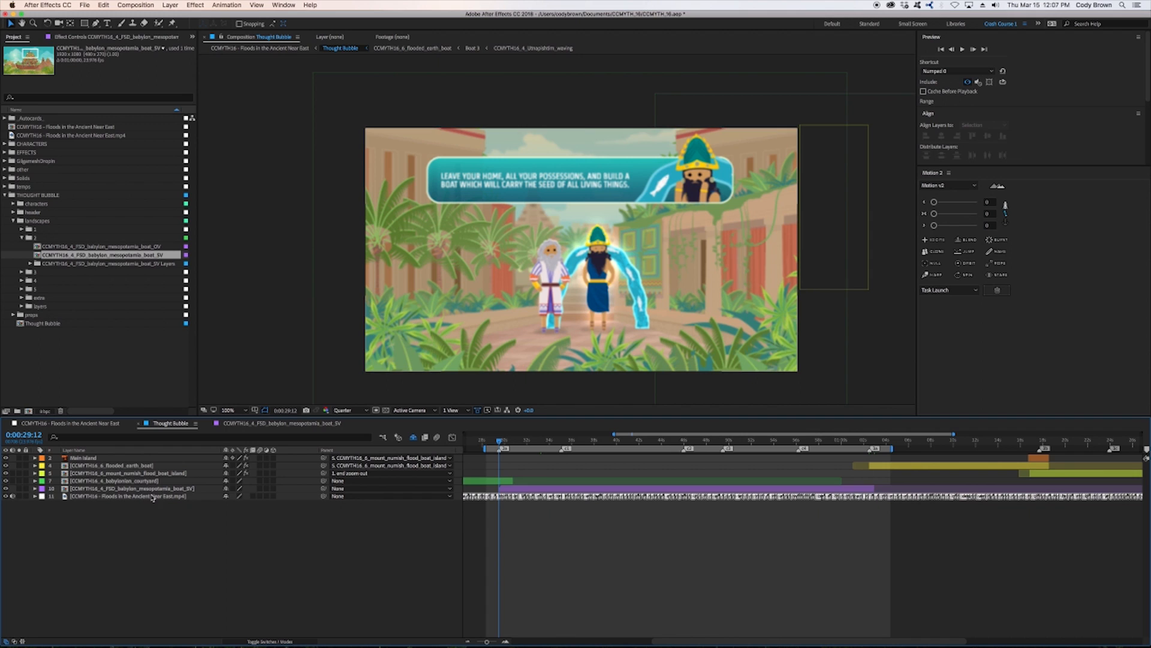
left_click(230, 497)
key("super+d")
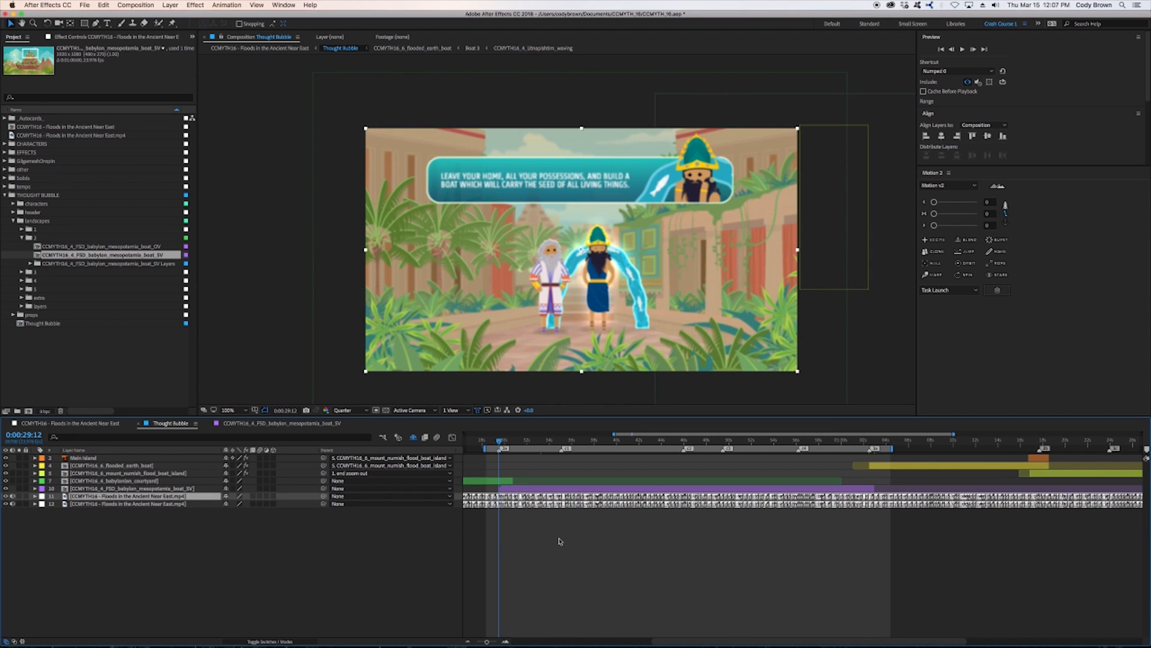
left_click(505, 643)
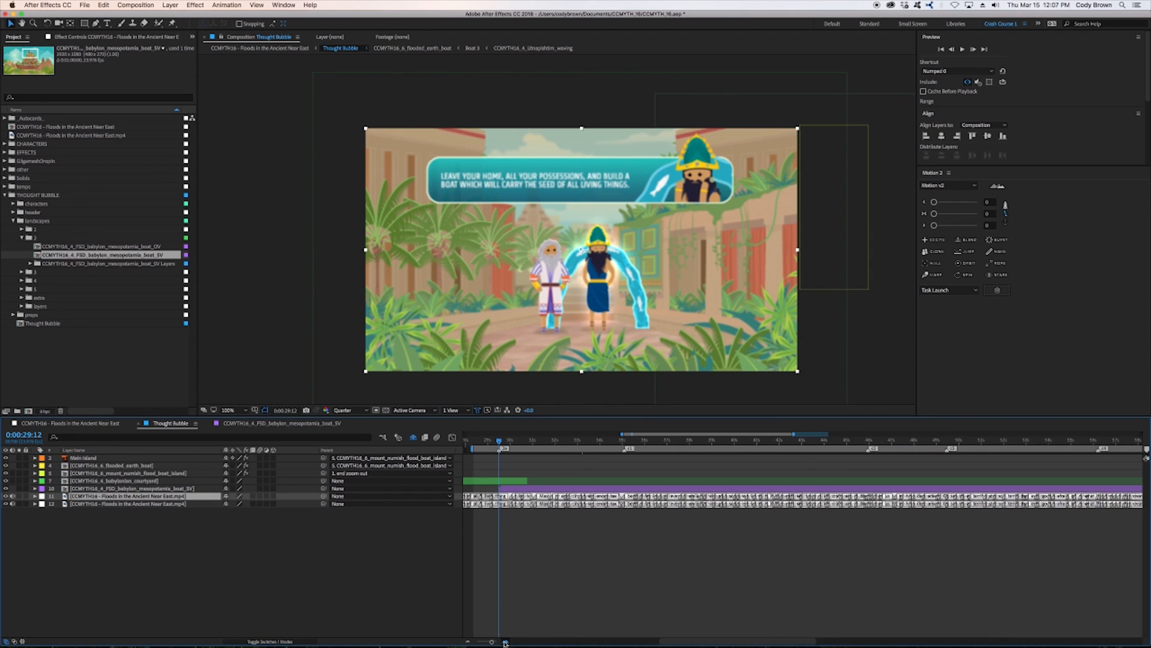
left_click_drag(664, 571, 649, 573)
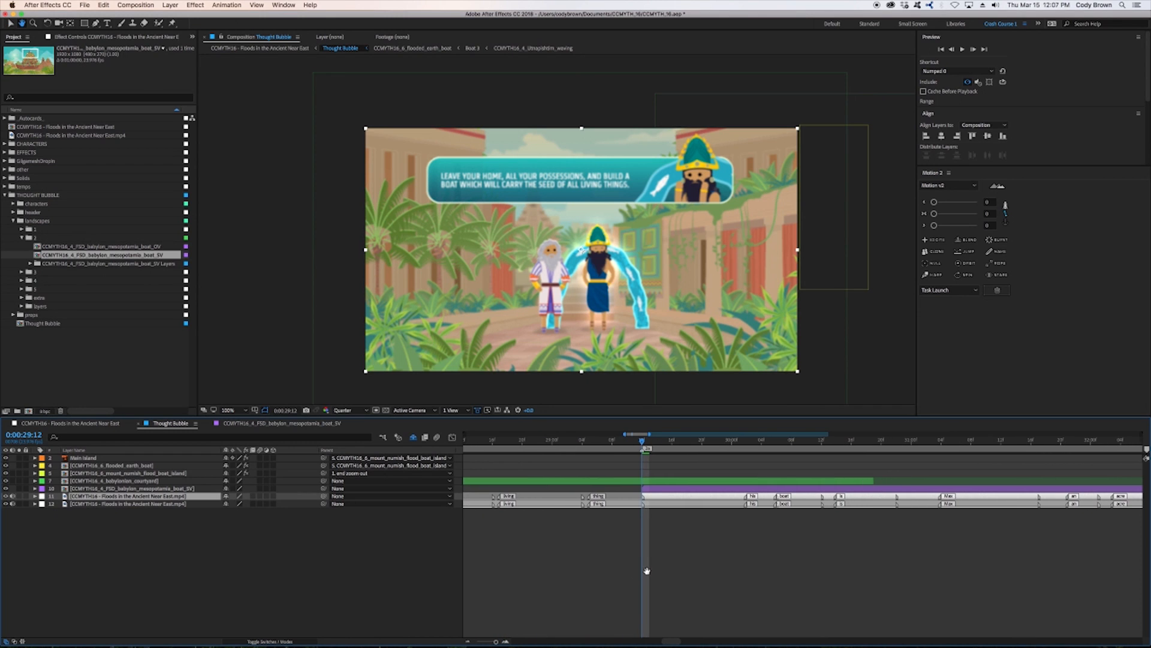
left_click(468, 642)
left_click_drag(757, 561, 727, 548)
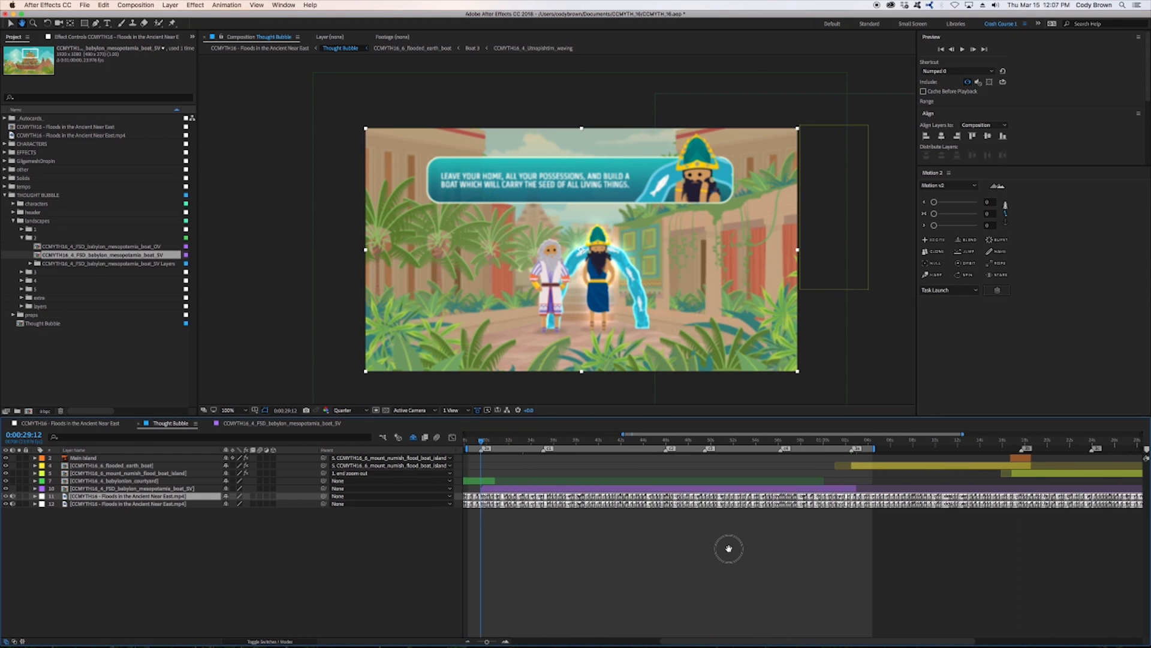
Move the duplicated video layer from Thought Bubble into the boat_SV composition, above all other layers, with the playhead at 0:00:00:00
left_click(701, 489)
key("o")
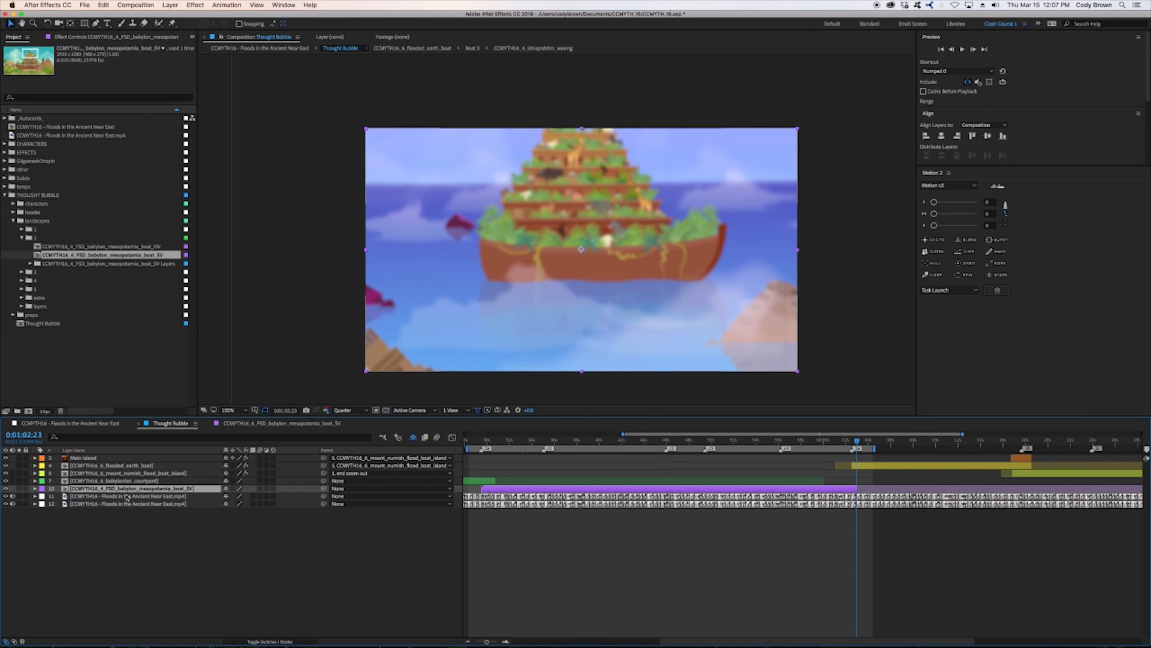
left_click(127, 497)
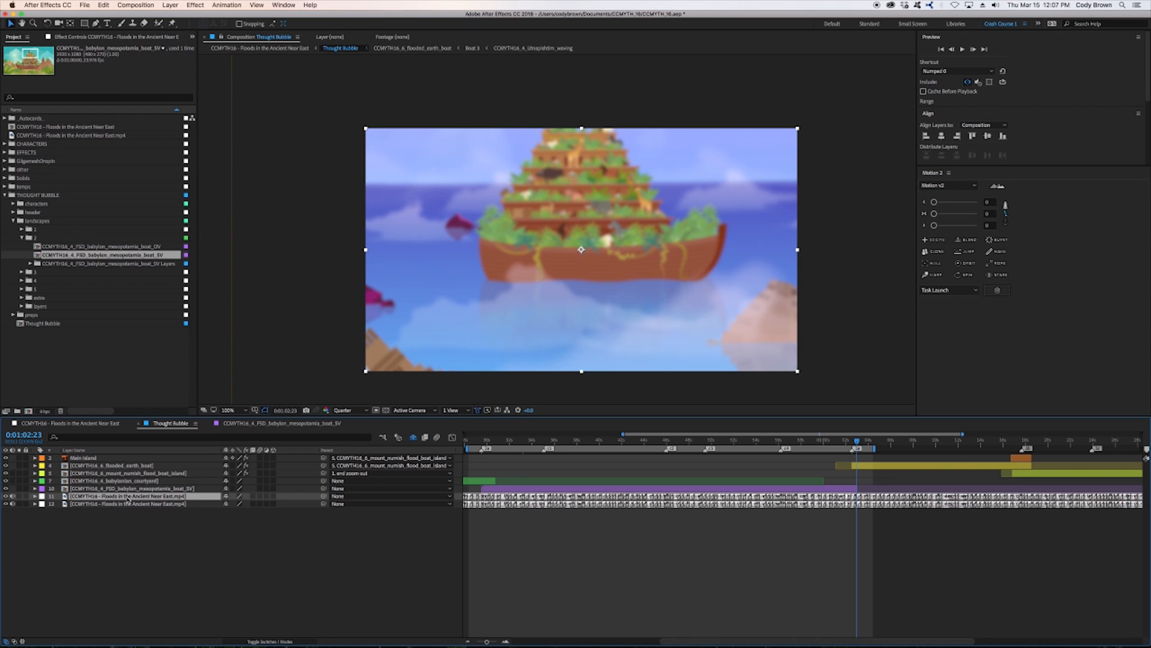
double_click(128, 489)
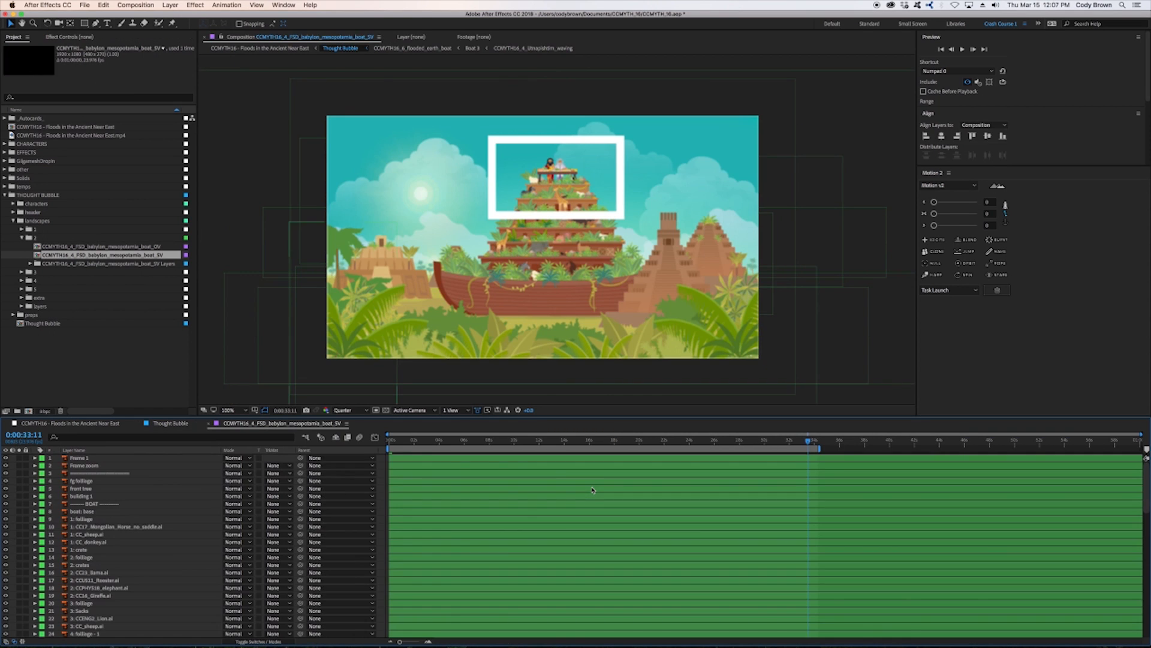
key("Home")
key("ctrl+v")
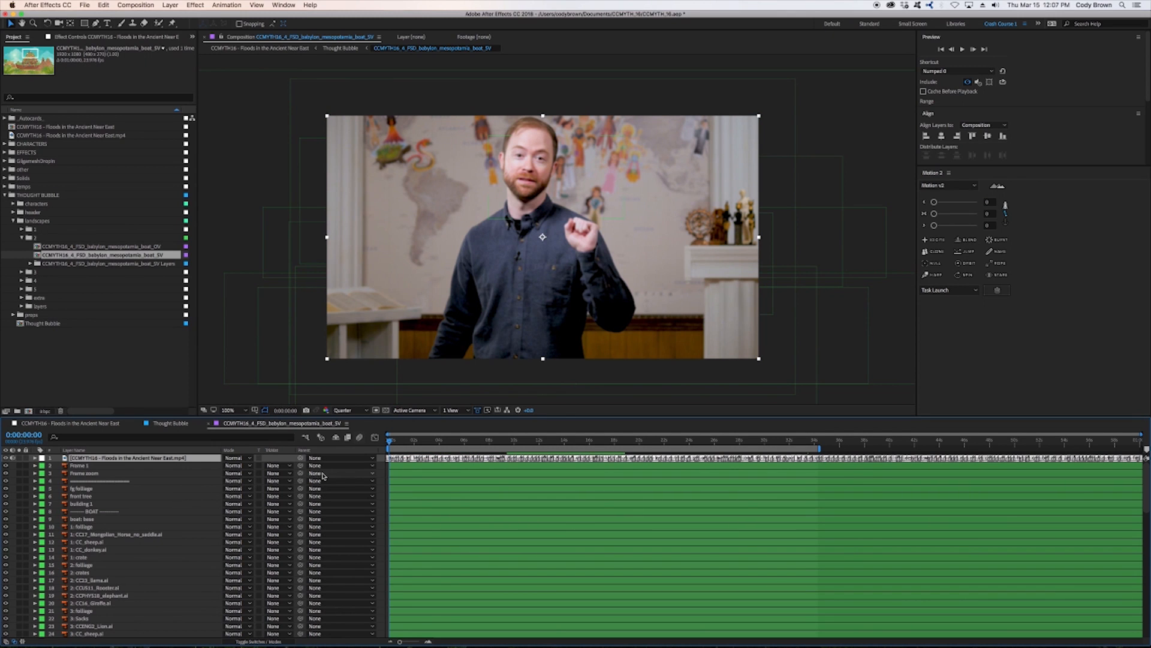
In boat_SV, end the work area at 0:00:33:11 and add a composition marker at that time
left_click(808, 441)
left_click(385, 474)
key("n")
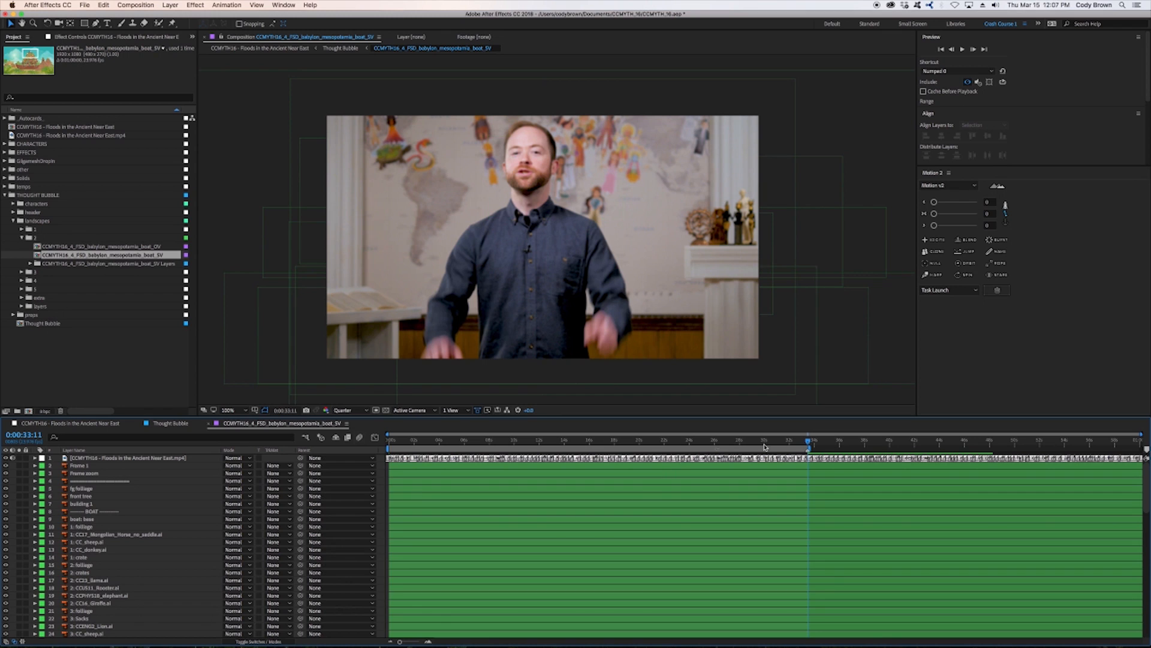
key("alt+KP_Multiply")
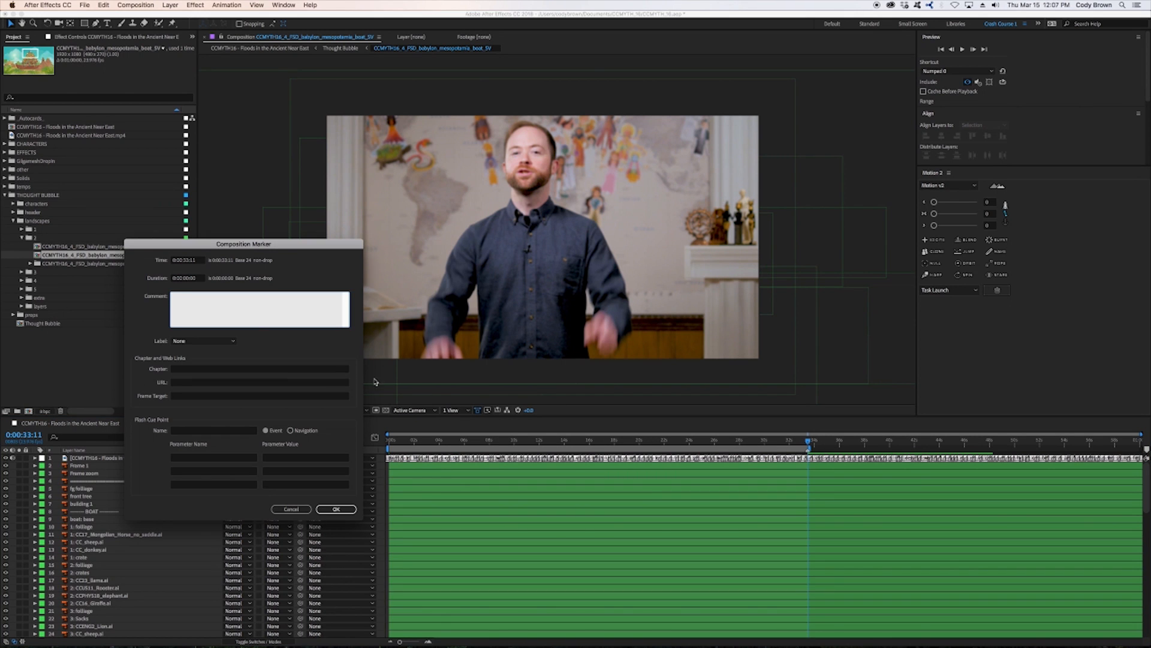
left_click(336, 509)
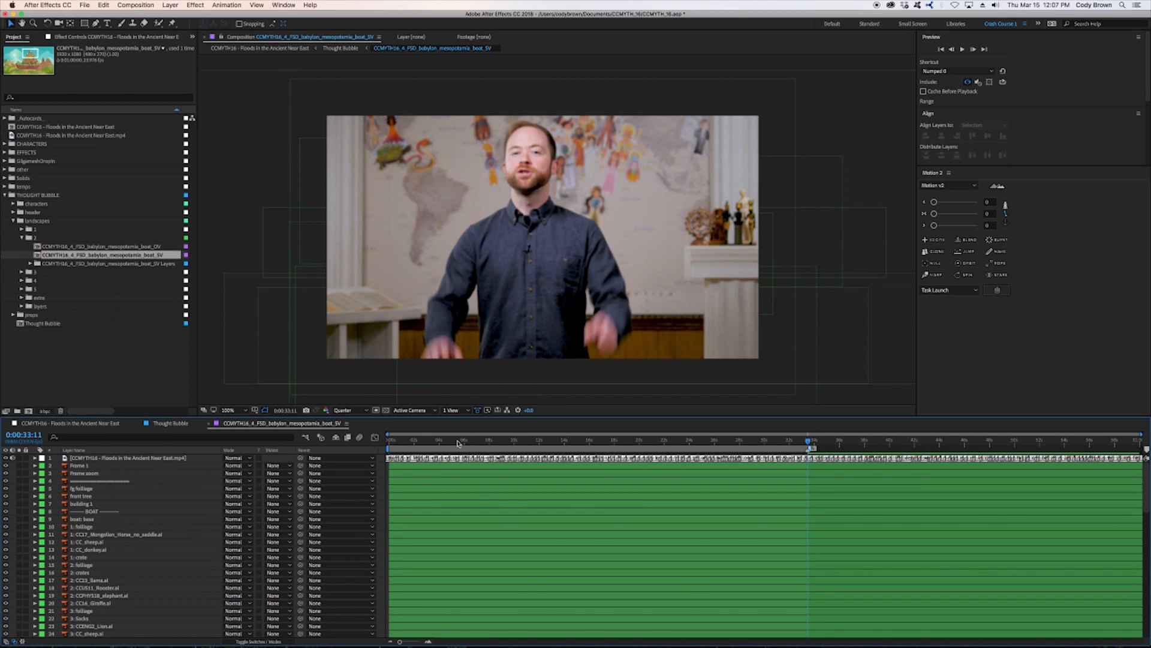
Hide the picture of the video layer in boat_SV and return to the Thought Bubble composition
key("Home")
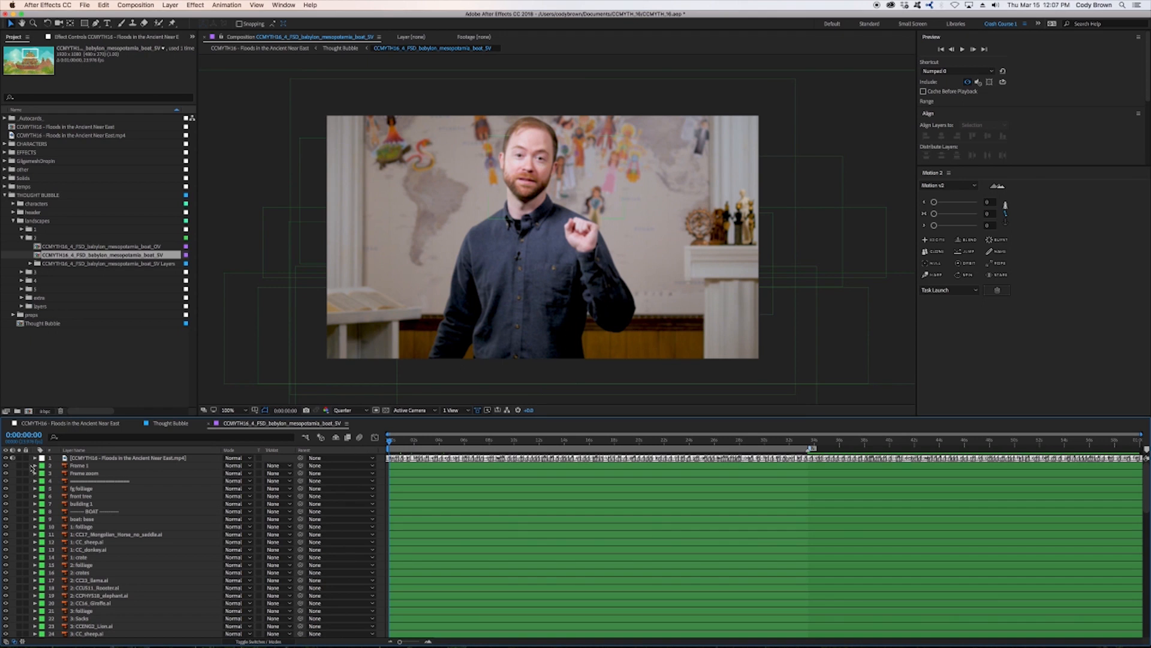
left_click(6, 458)
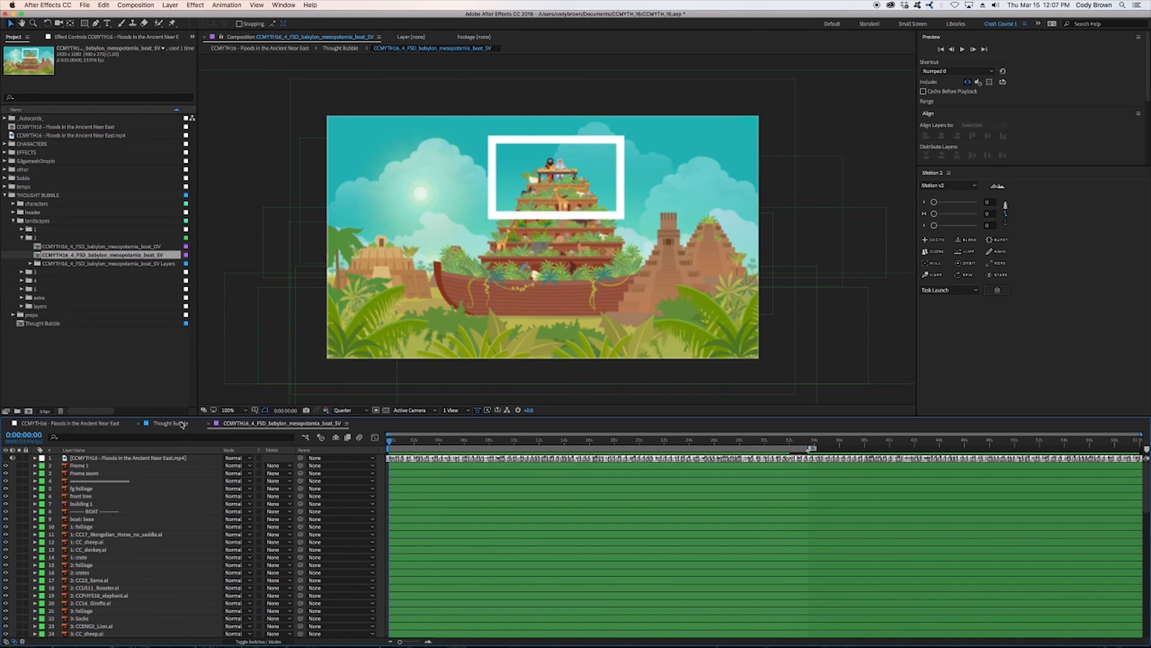
left_click(171, 423)
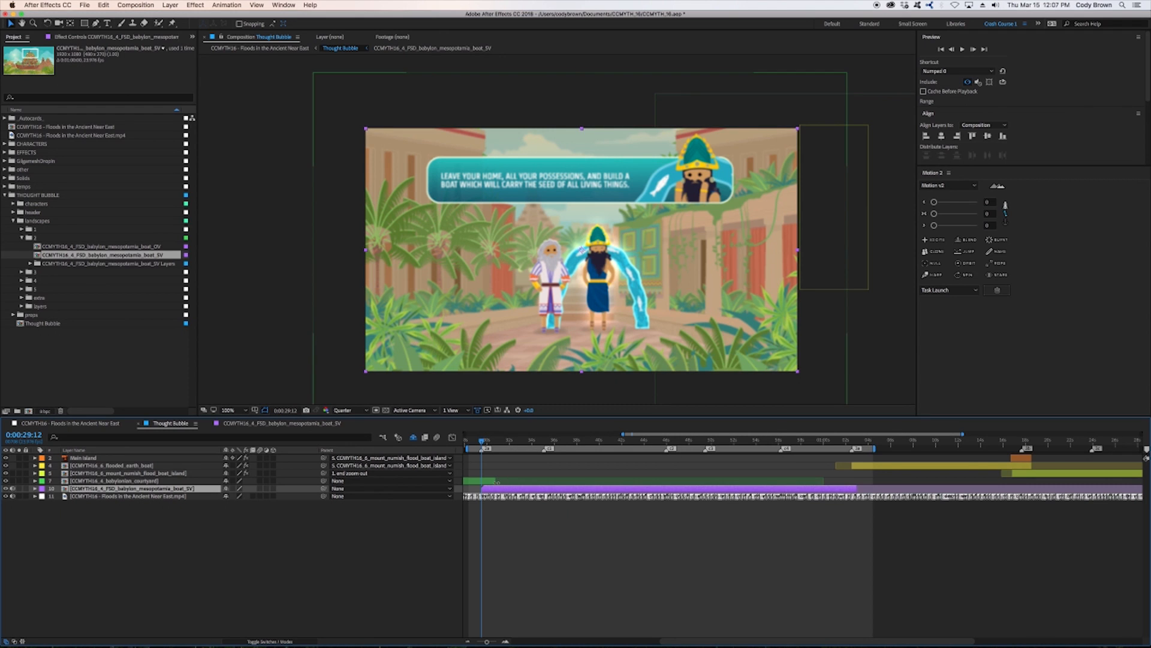
Reveal the babylonian_courtyard layer's keyframes and place the playhead on its last Position keyframe at 0:00:30:18
left_click(491, 482)
key("u")
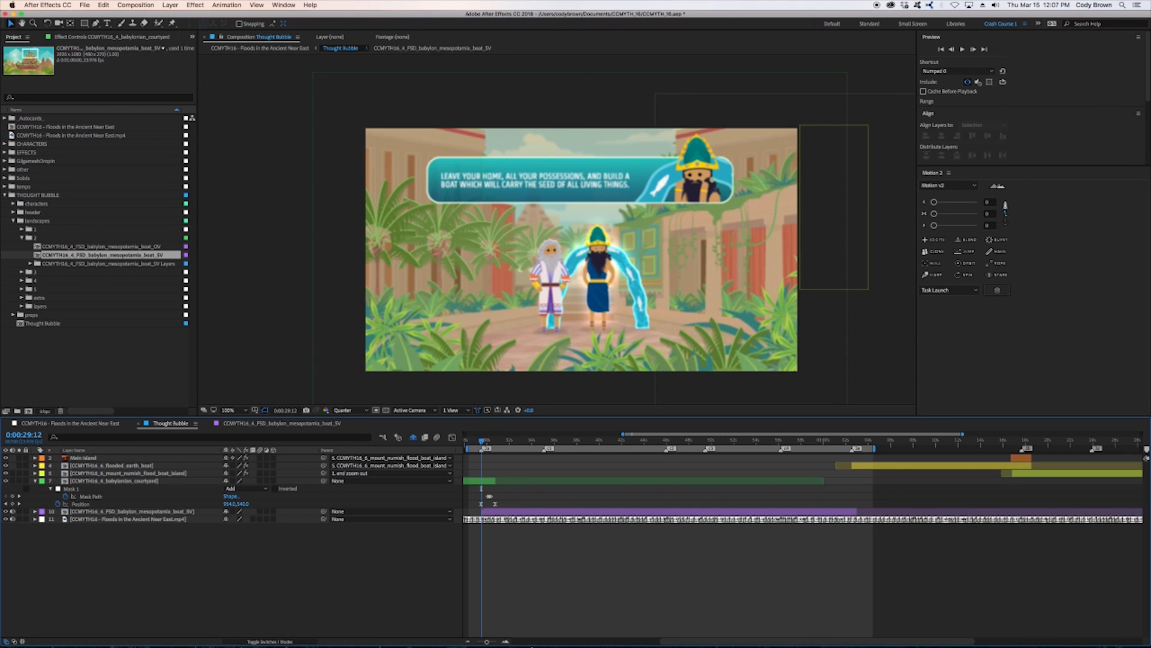
left_click(507, 641)
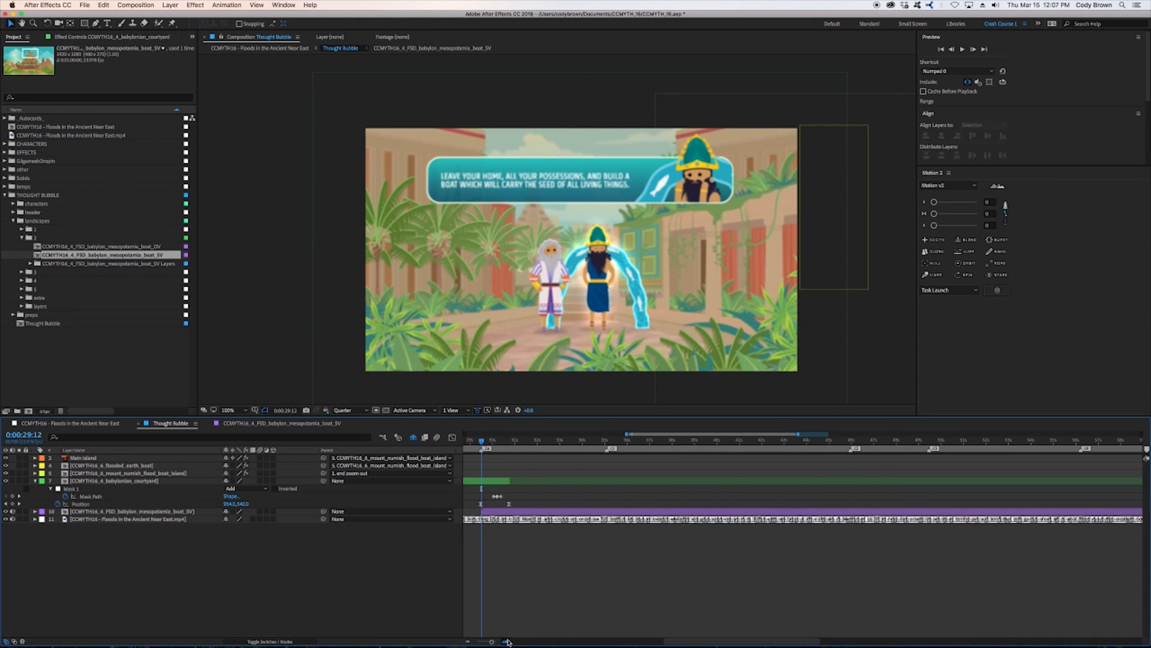
left_click(581, 439)
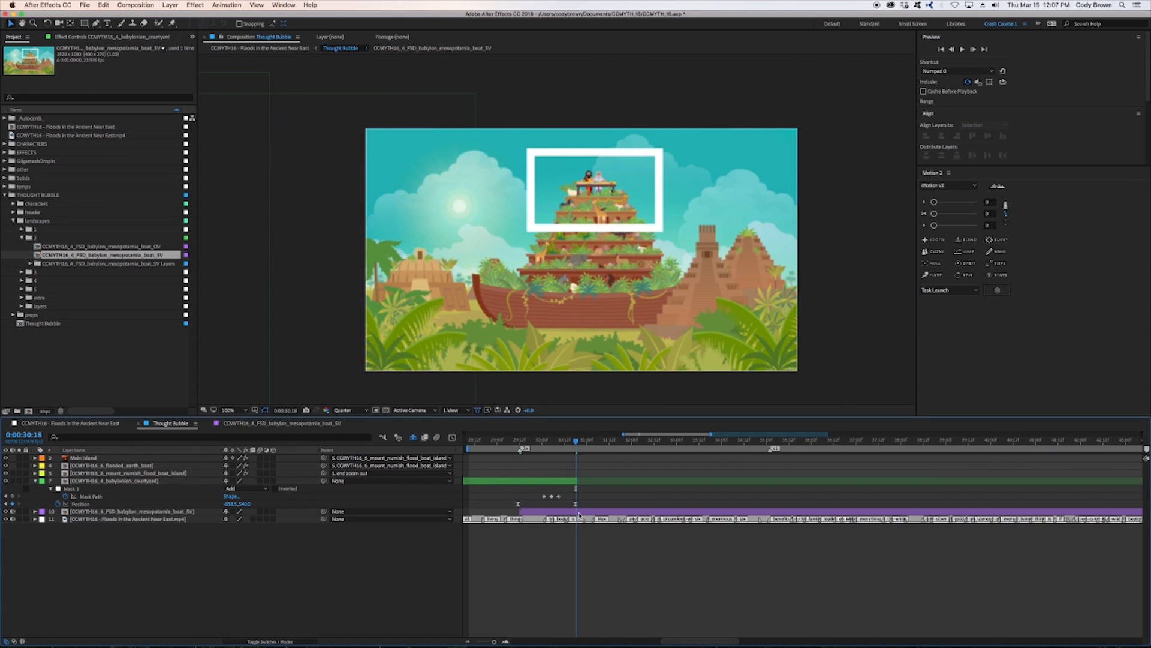
Add a commented composition marker at the matching time, 0:00:01:06, in the boat_SV composition
double_click(579, 512)
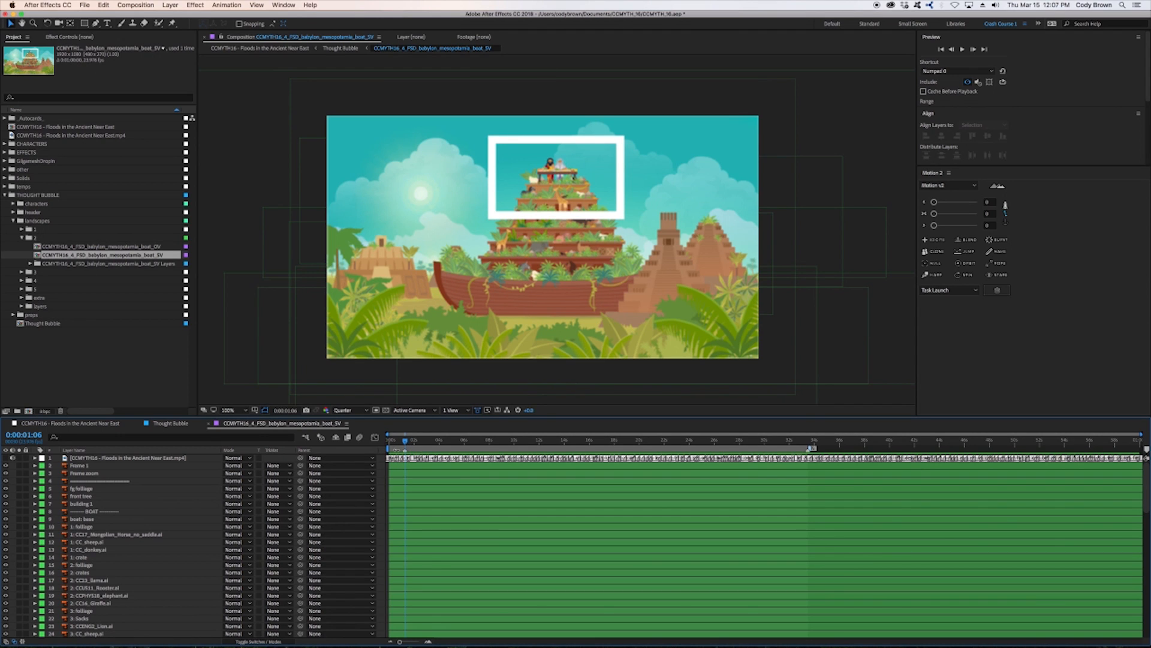
double_click(405, 450)
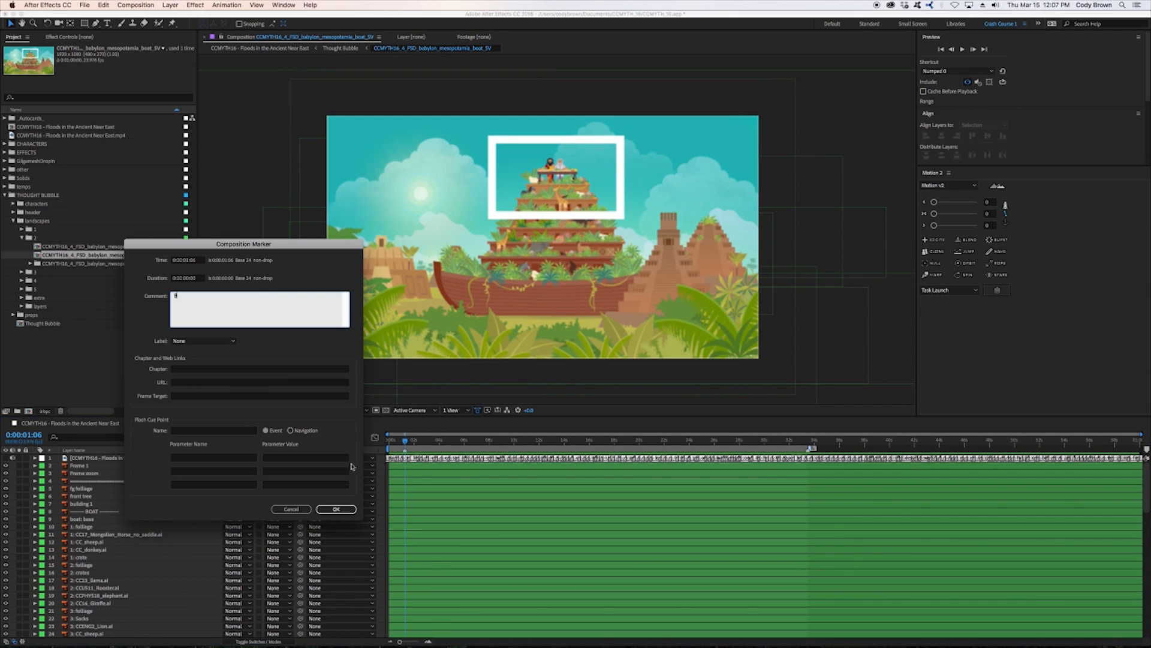
left_click(336, 509)
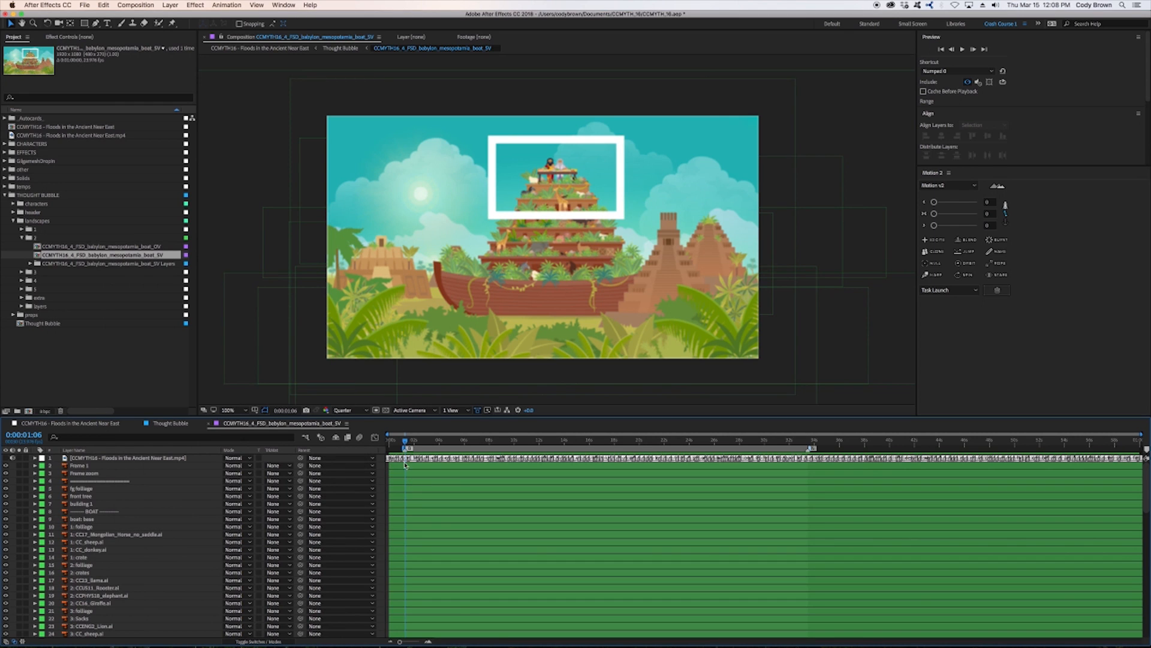
Add a marker in boat_SV at 0:00:05:14 to match the Thought Bubble marker at 0:00:35:02
left_click(171, 424)
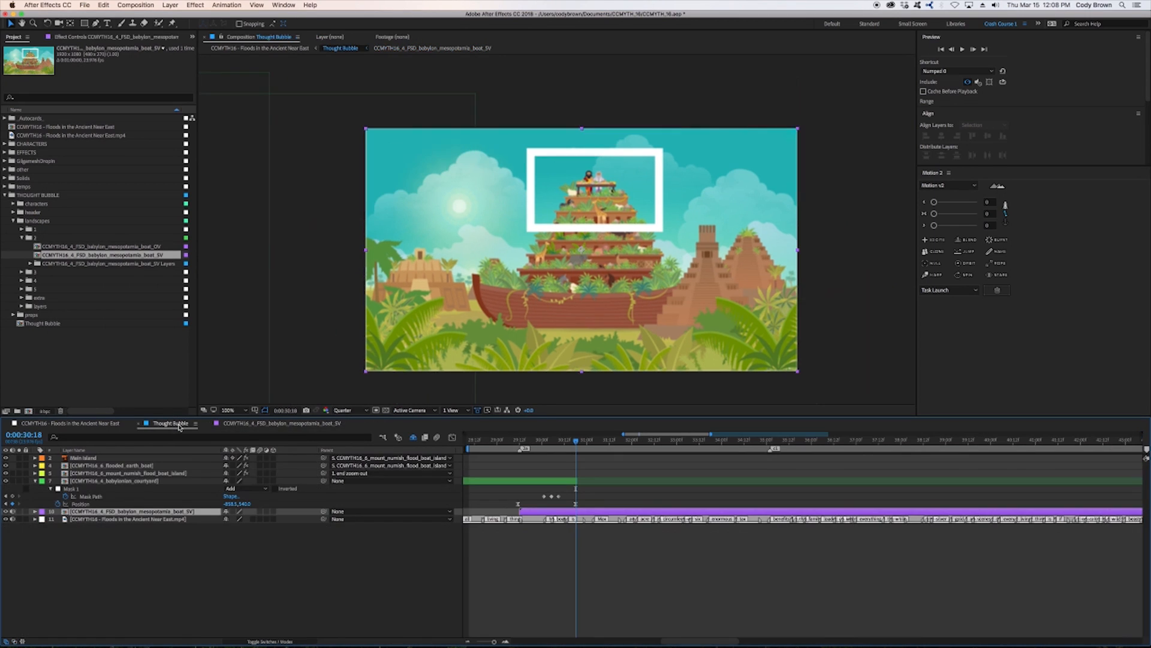
left_click(670, 442)
double_click(679, 512)
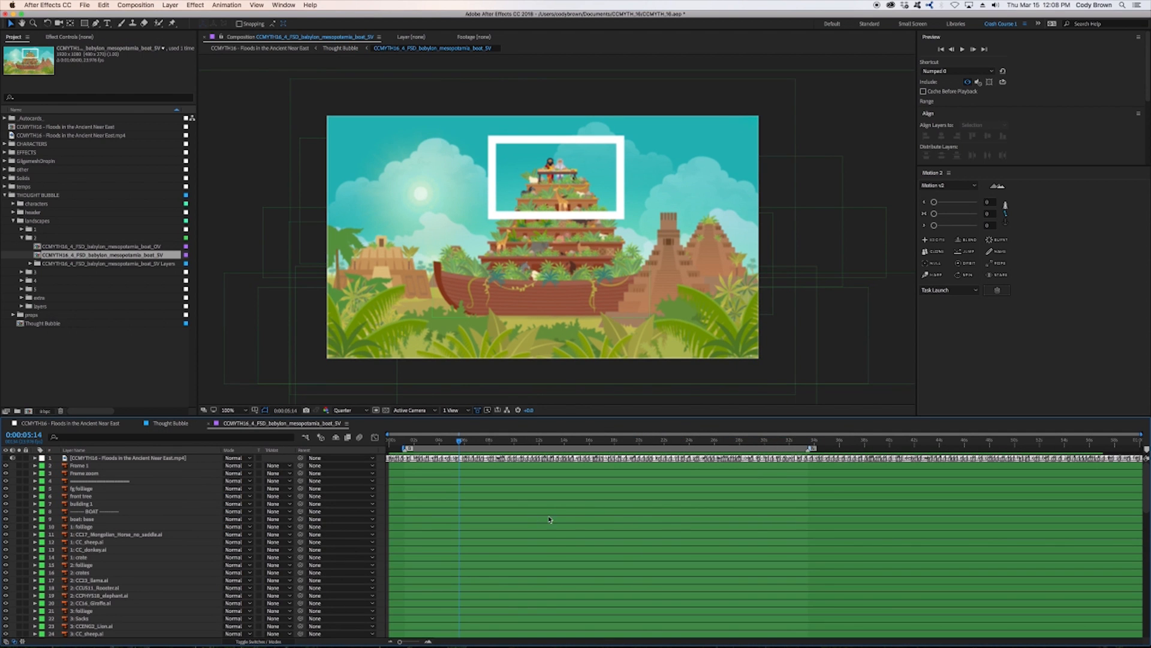
left_click(170, 423)
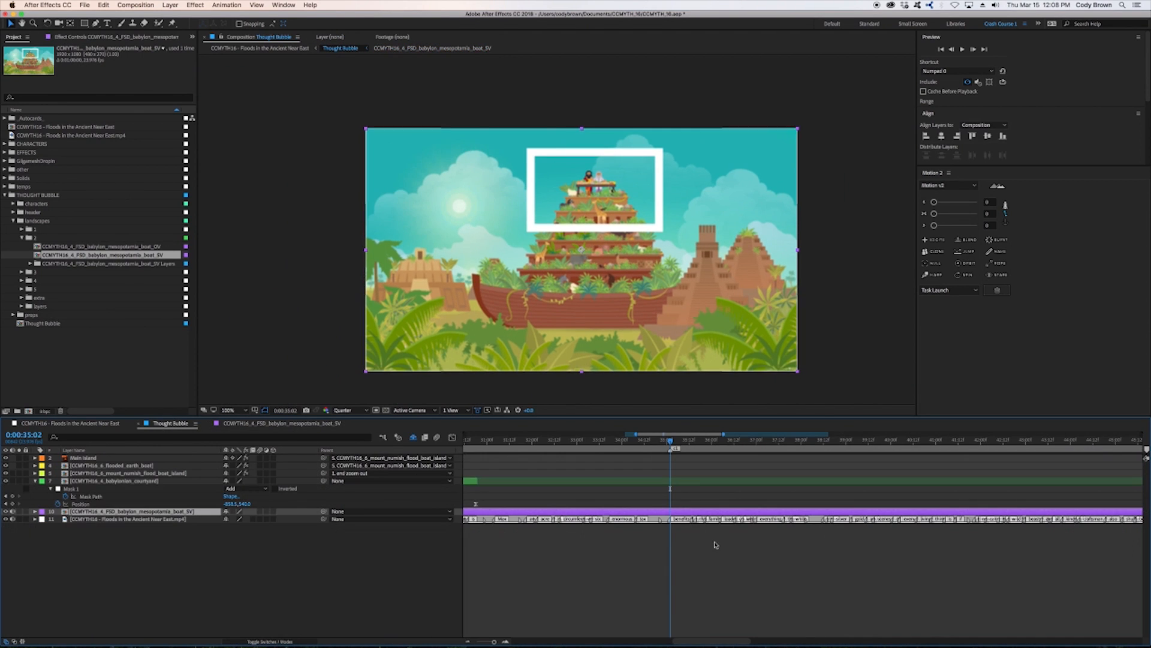
Add the remaining markers in boat_SV to match Thought Bubble's markers from 0:00:45:23 on, placing the last one at 0:00:33:01
left_click(468, 642)
left_click(468, 641)
key("space")
left_click_drag(745, 576, 596, 585)
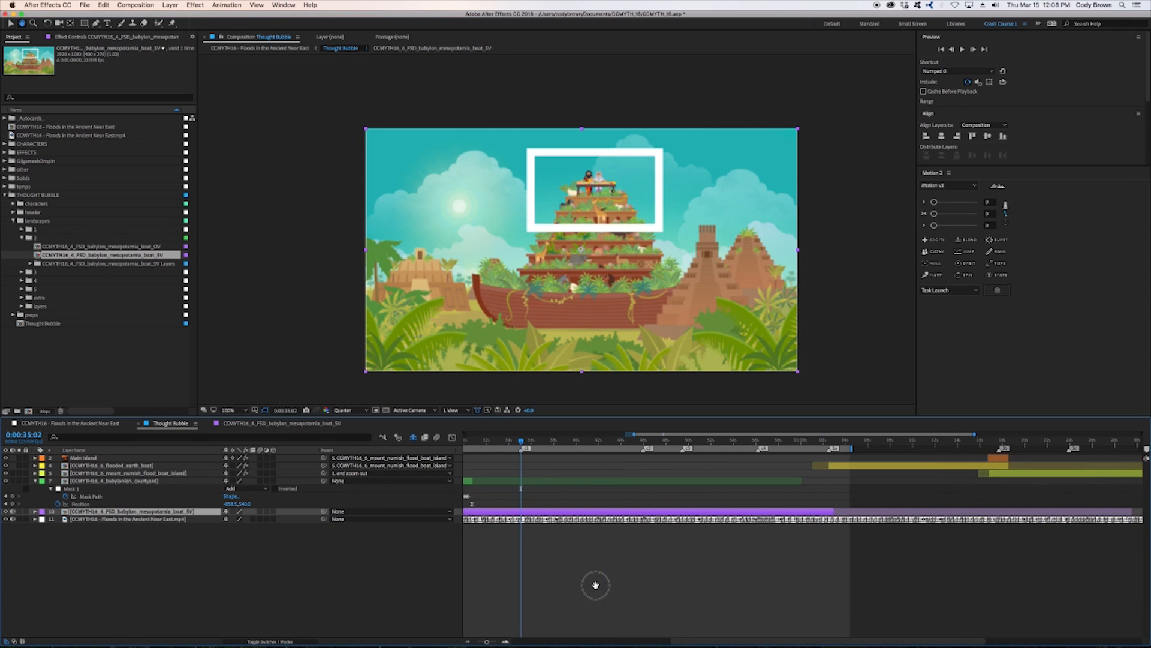
left_click(643, 442)
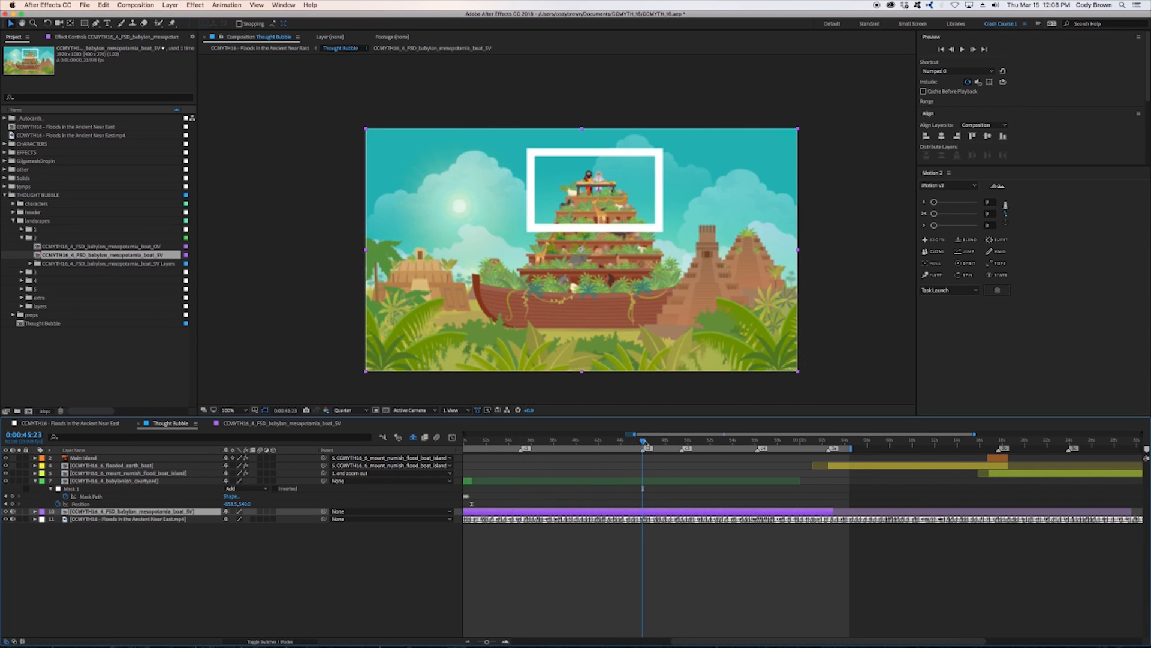
double_click(657, 514)
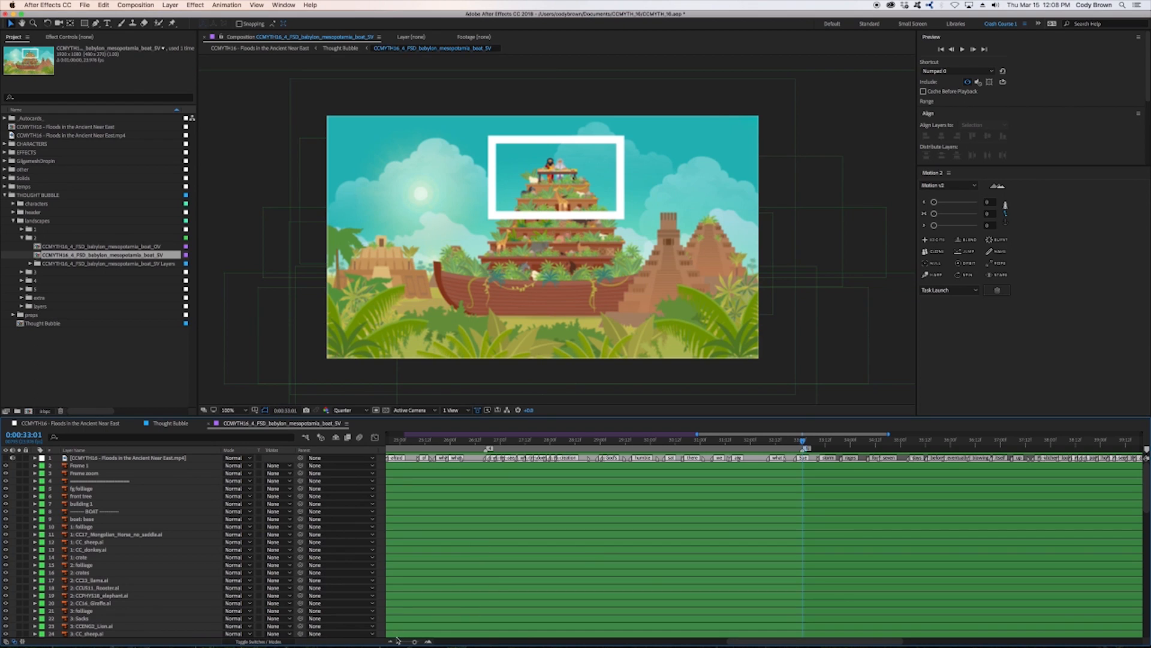
left_click(390, 642)
left_click(390, 641)
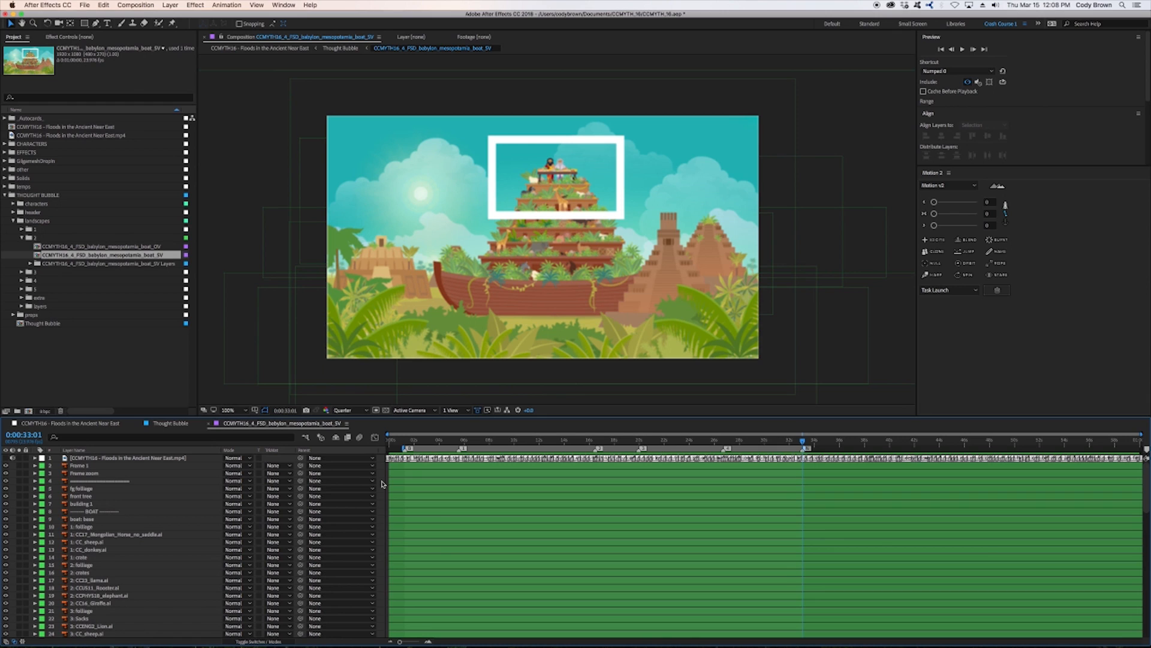
Add a layer marker commented "notes" to Frame zoom at 0:00:09:14 and a composition marker commented "more notes" at 0:00:11:10
left_click(511, 441)
left_click(516, 474)
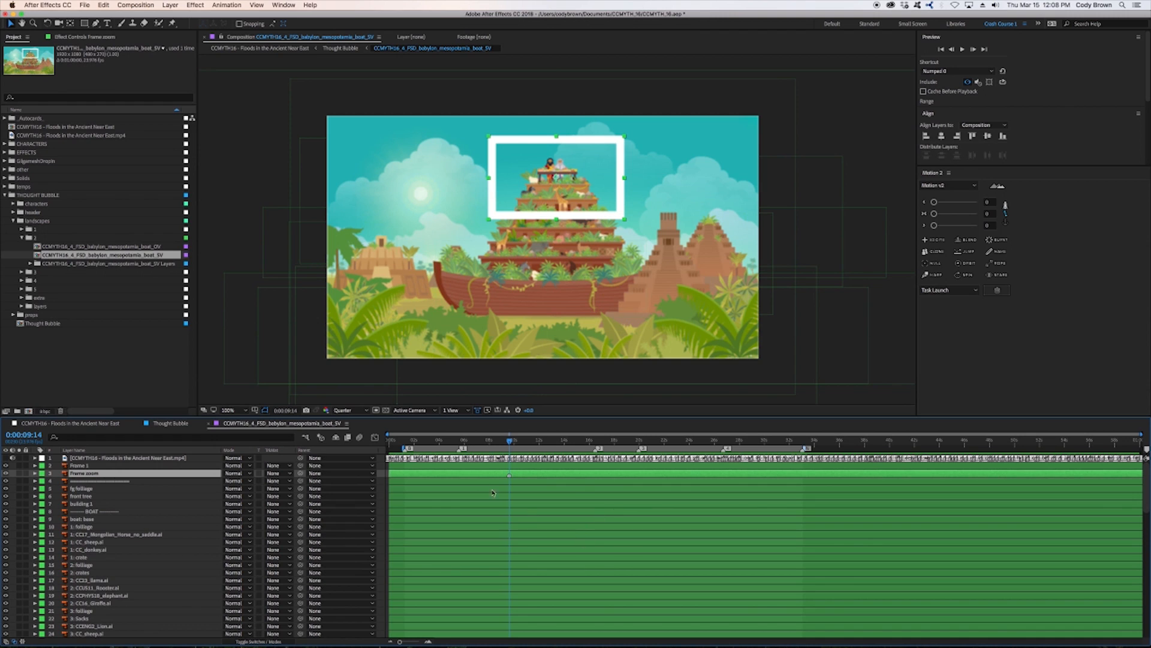
double_click(509, 475)
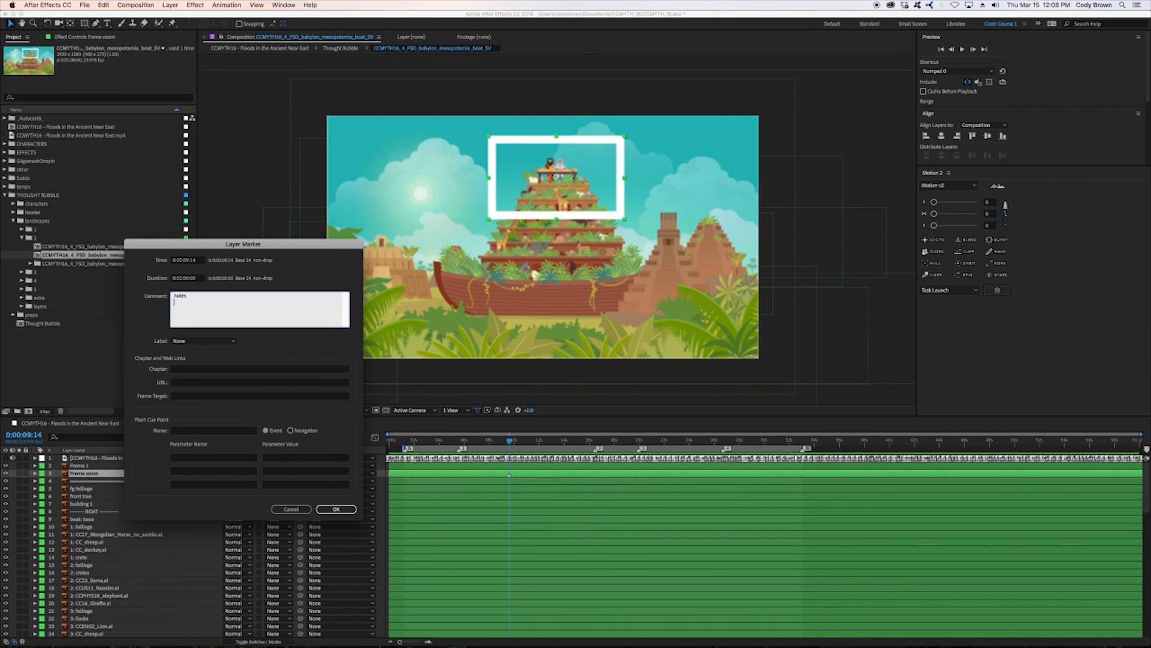
left_click(343, 510)
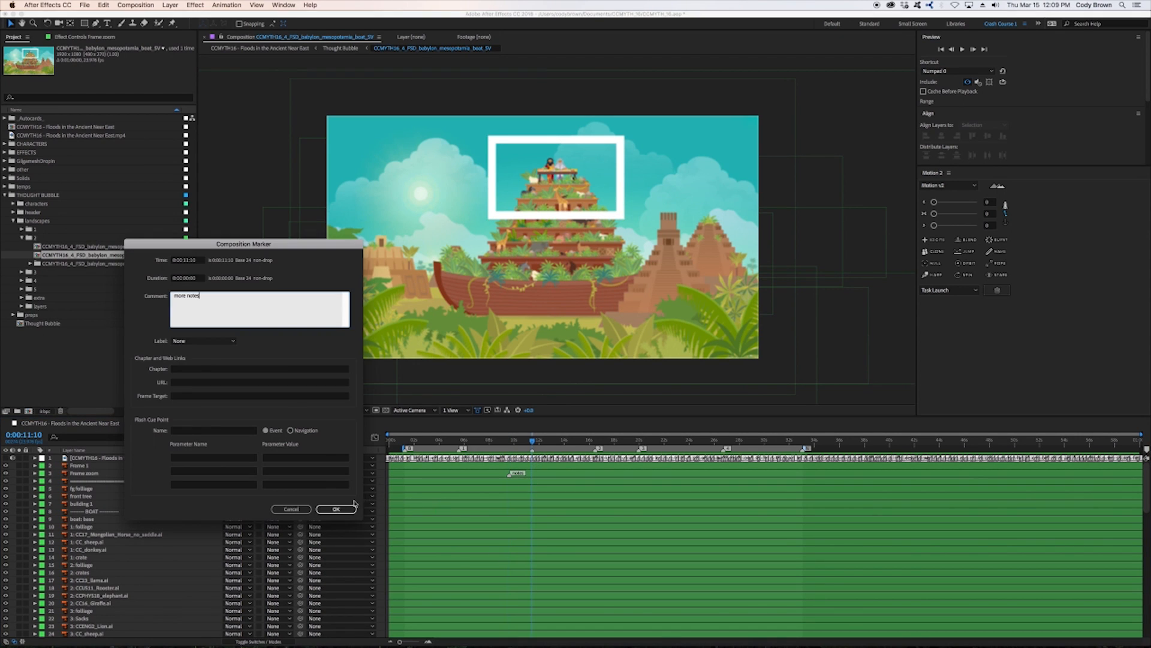
left_click(353, 508)
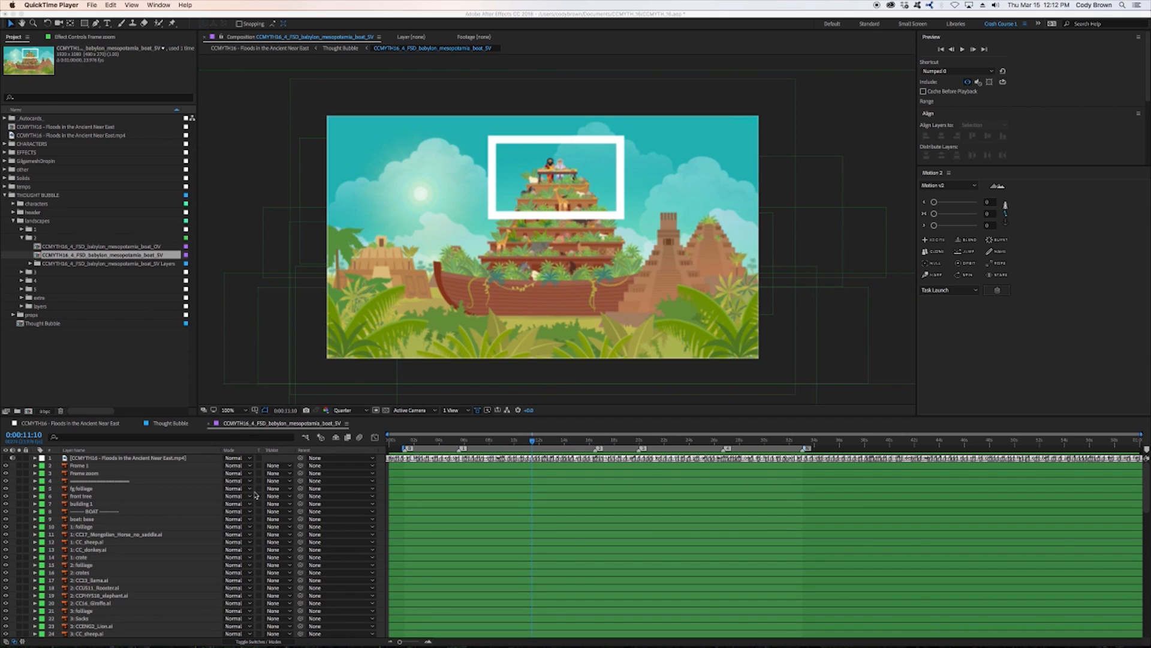
Label Frame 1, Frame zoom and all the divider layers, including BOAT, white
left_click(128, 481)
left_click(109, 468)
left_click(110, 473, "super")
left_click(114, 481, "super")
left_click(114, 513, "super")
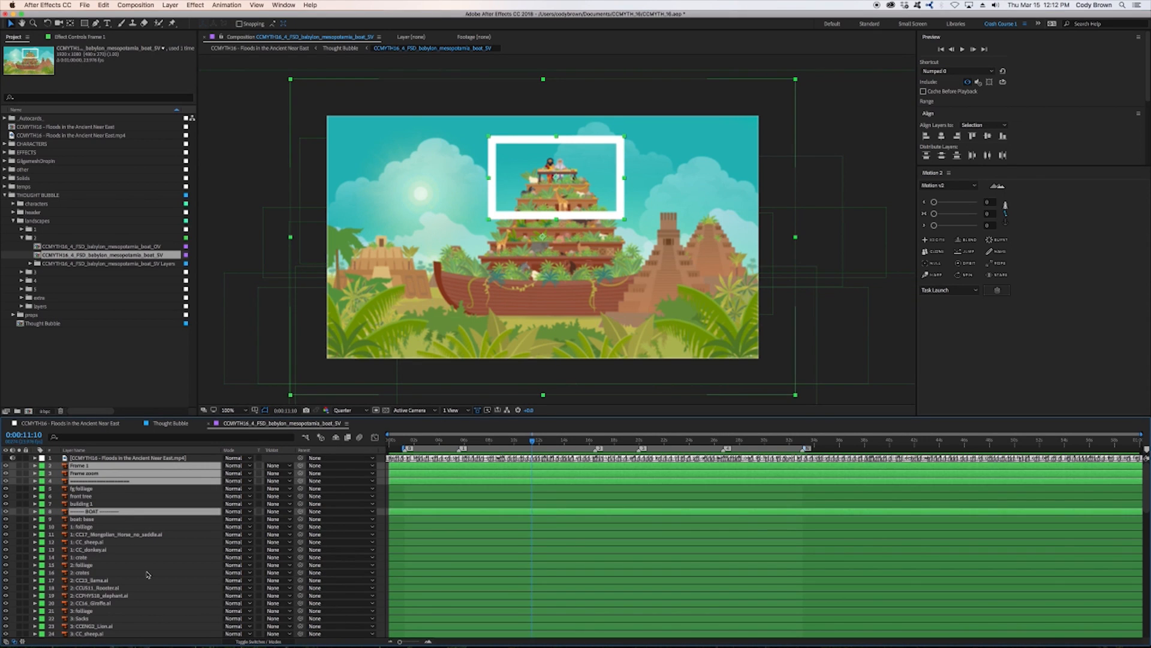
scroll(147, 567, "down", 10)
scroll(147, 564, "down", 5)
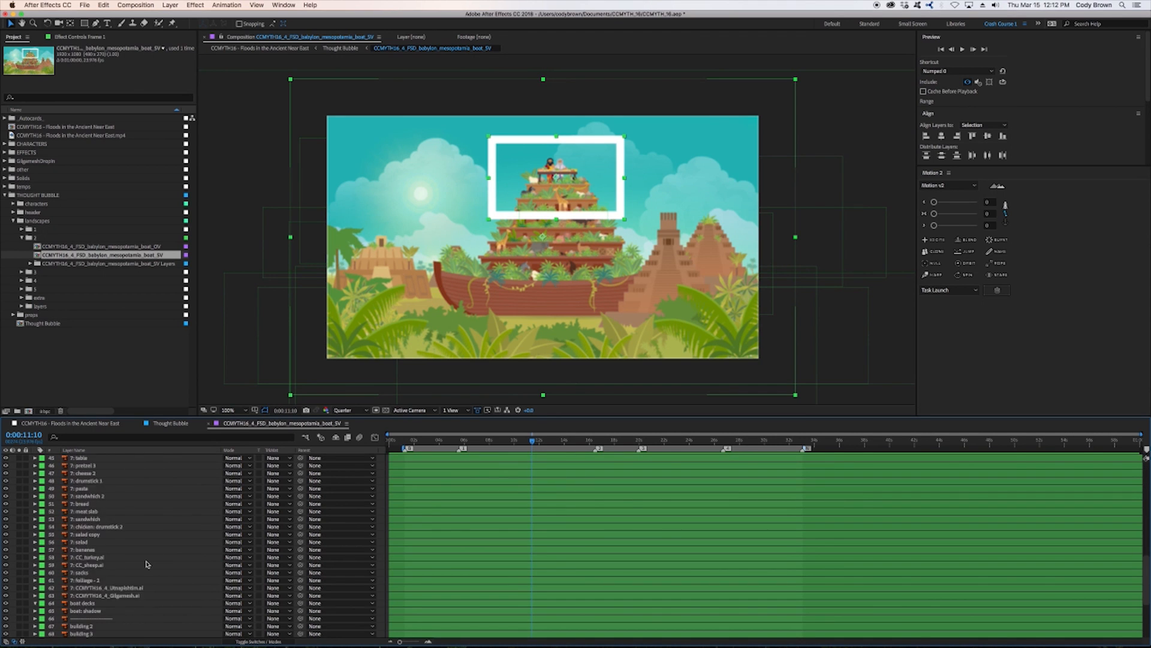
left_click(103, 573, "super")
left_click(114, 611, "super")
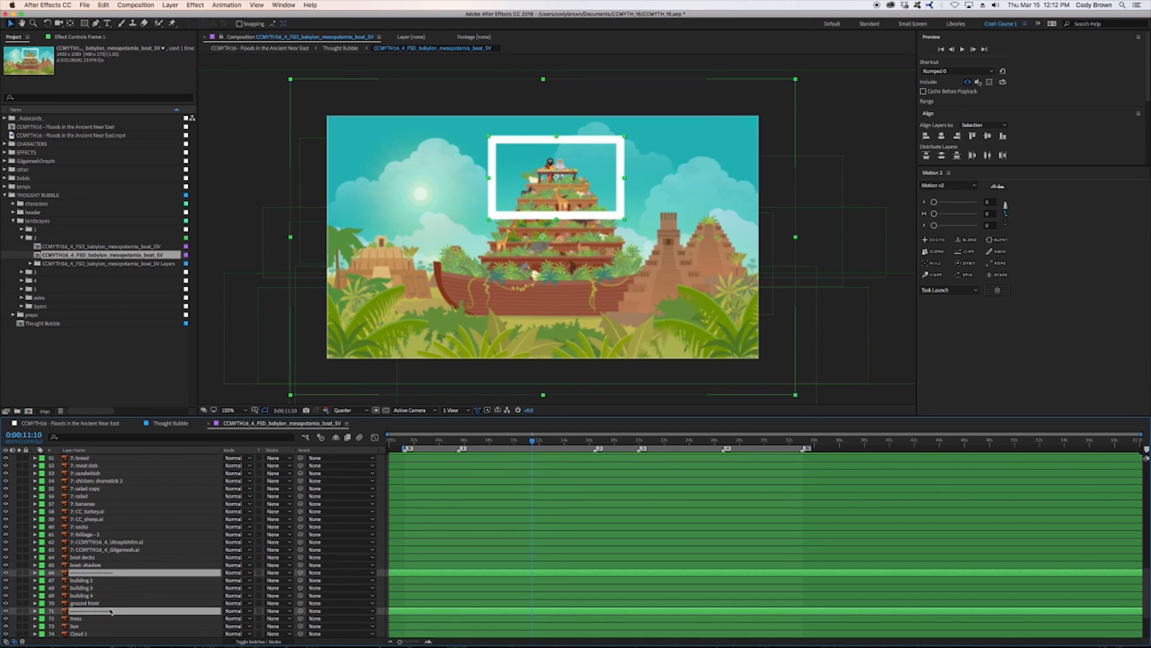
scroll(113, 606, "down", 3)
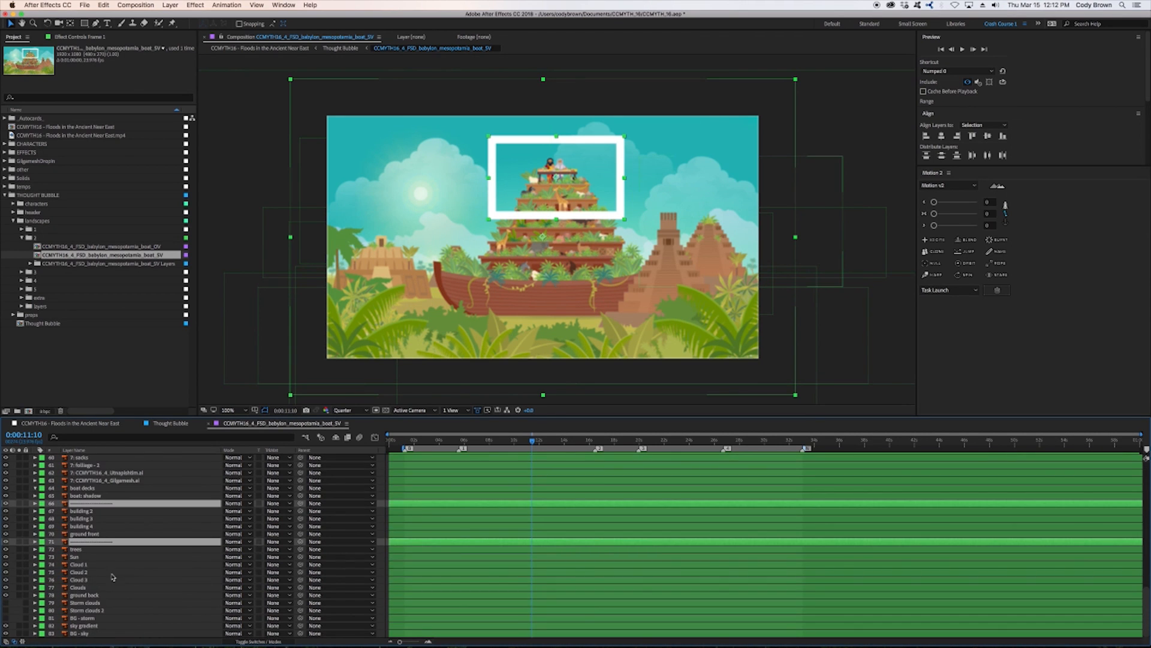
left_click(42, 542)
left_click(84, 628)
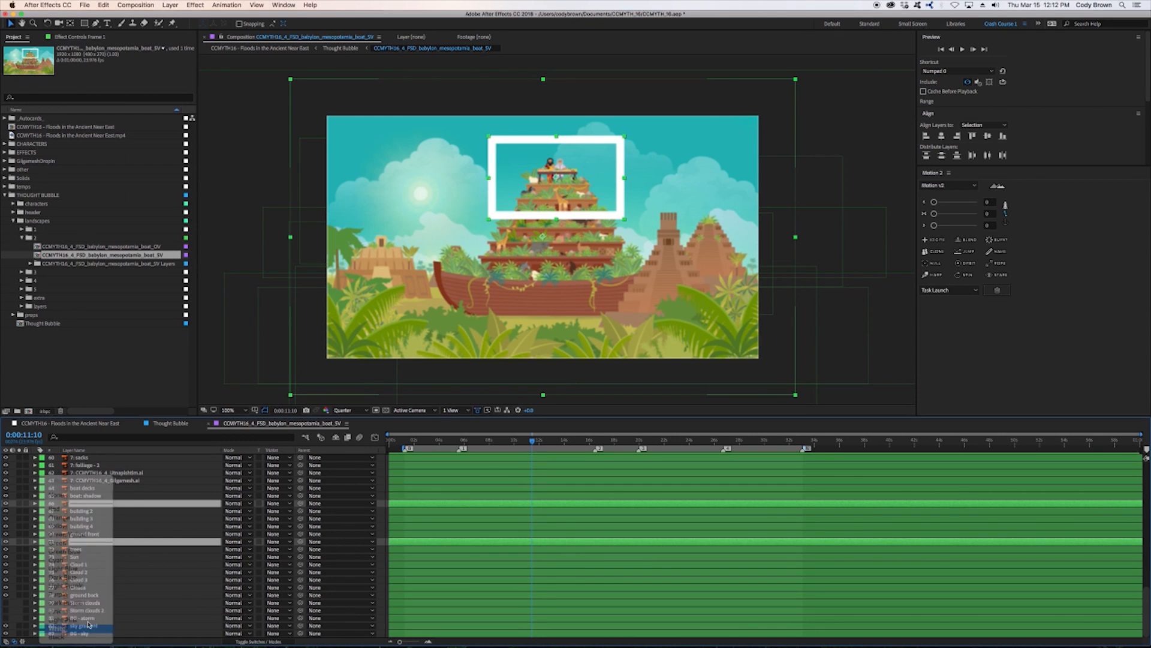
Label the Sun layer yellow and the layers from Cloud 1 through Clouds cyan
left_click(85, 558)
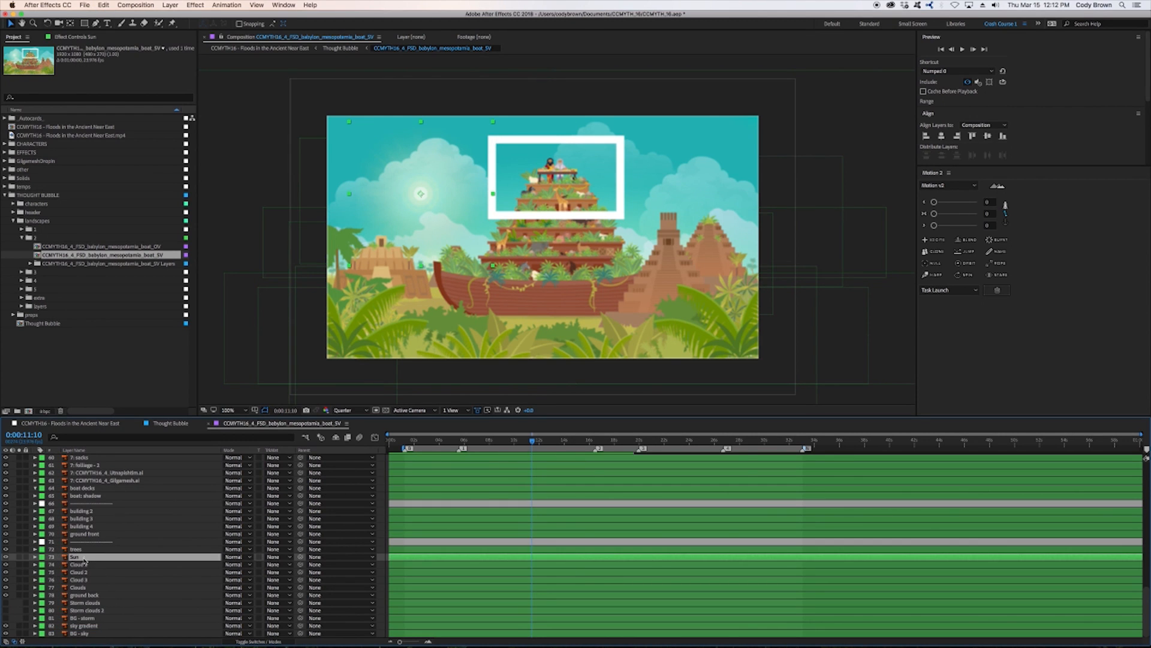
left_click(43, 557)
left_click(78, 531)
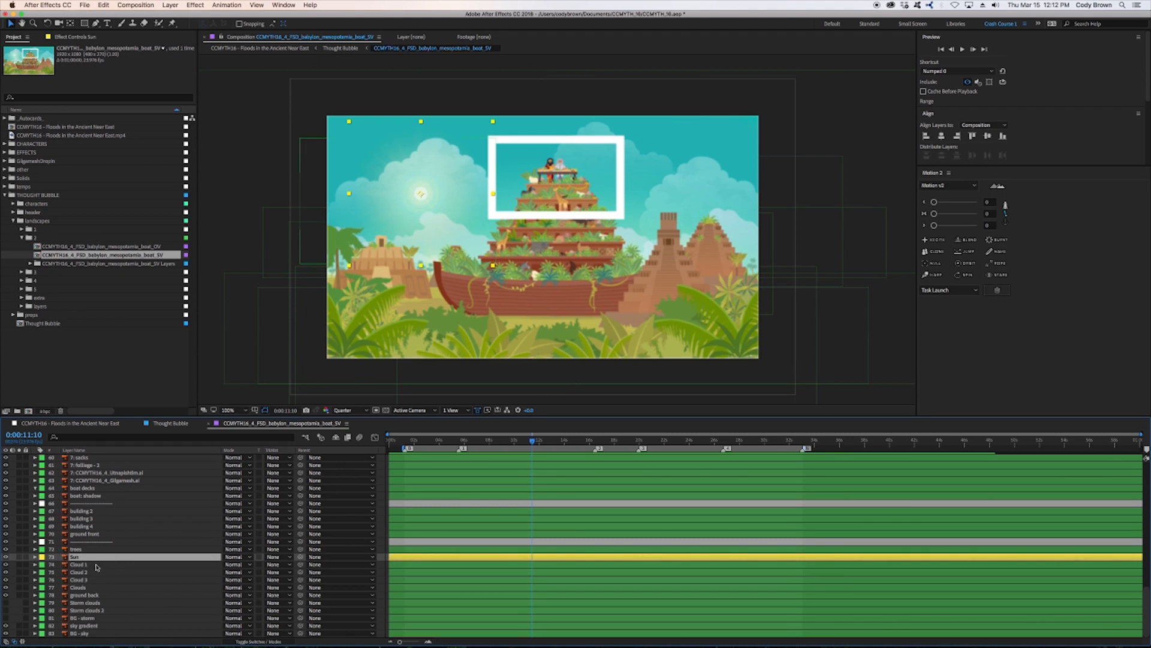
left_click(96, 565)
left_click(90, 587, "shift")
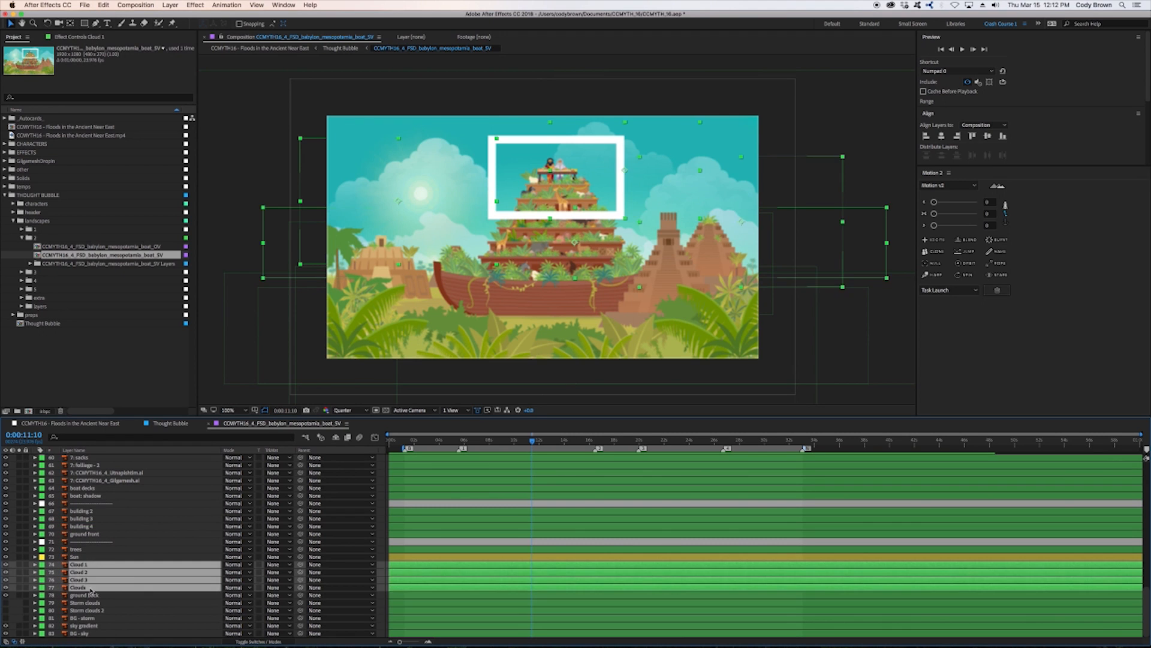
left_click(41, 564)
left_click(67, 561)
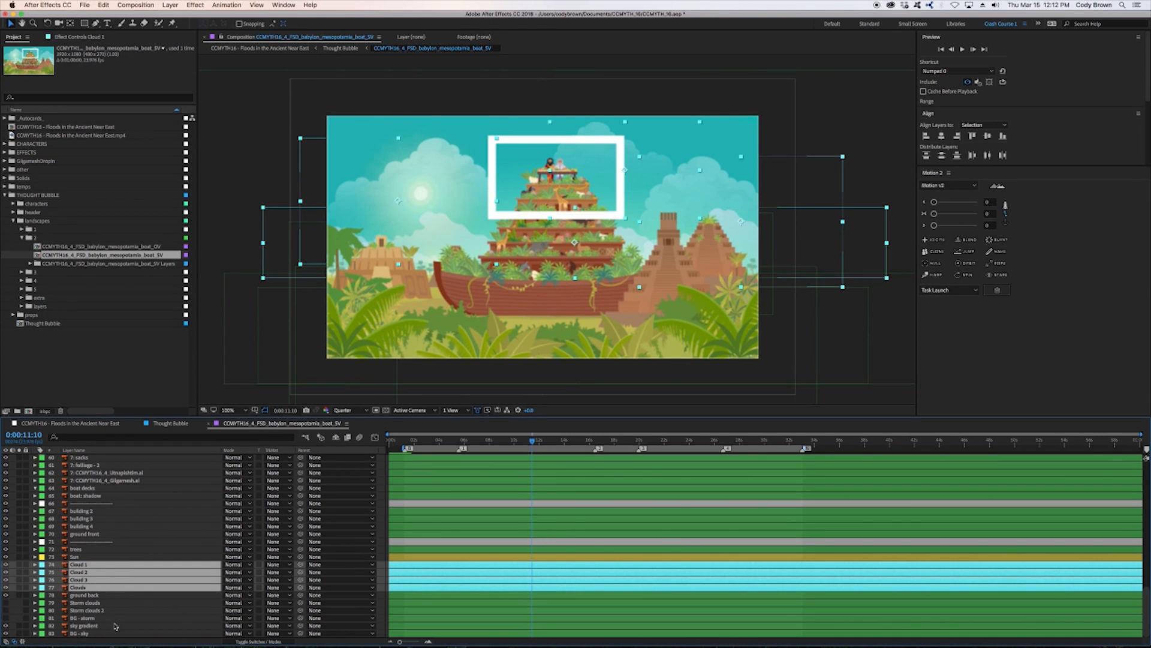
Label the BG - storm layer light purple
left_click(84, 617)
left_click(42, 618)
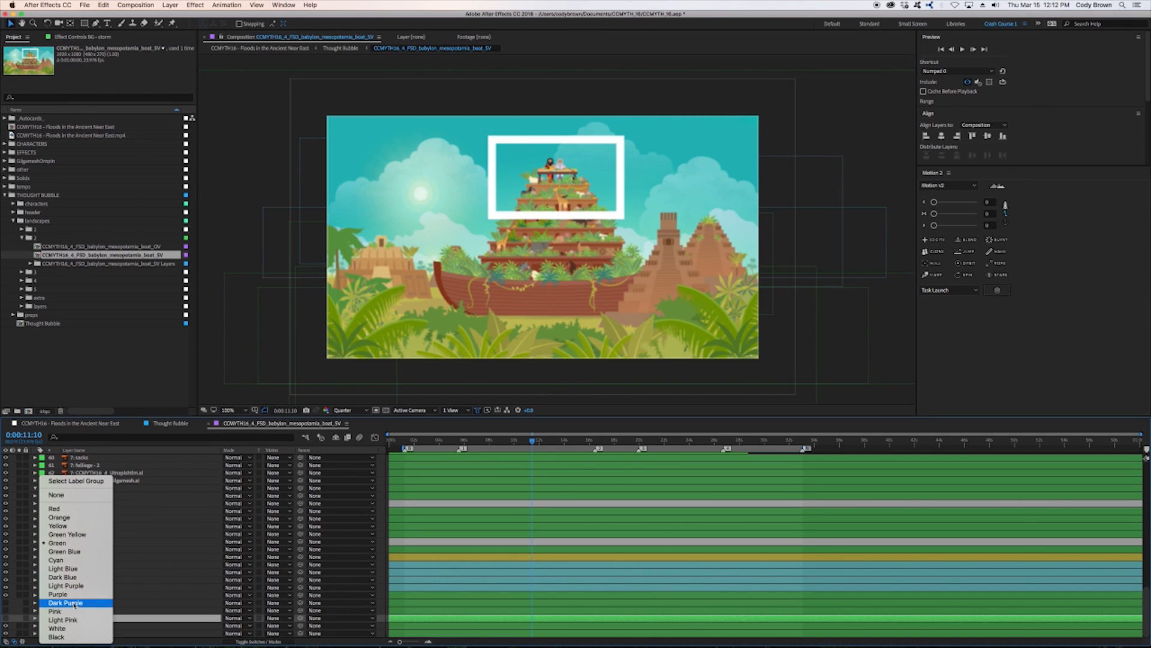
left_click(76, 586)
left_click(90, 611)
left_click(90, 603, "shift")
left_click(90, 596)
Label the boat decks layer blue
scroll(102, 557, "up", 4)
left_click(84, 549)
left_click(41, 549)
left_click(63, 543)
Label all the animal layers and the two human character layers on the boat red, and deselect them
left_click(105, 542)
scroll(105, 542, "up", 5)
left_click(99, 496, "super")
left_click(98, 480, "super")
scroll(105, 503, "up", 5)
left_click(121, 527, "super")
scroll(114, 521, "up", 3)
left_click(106, 519, "super")
left_click(106, 511, "super")
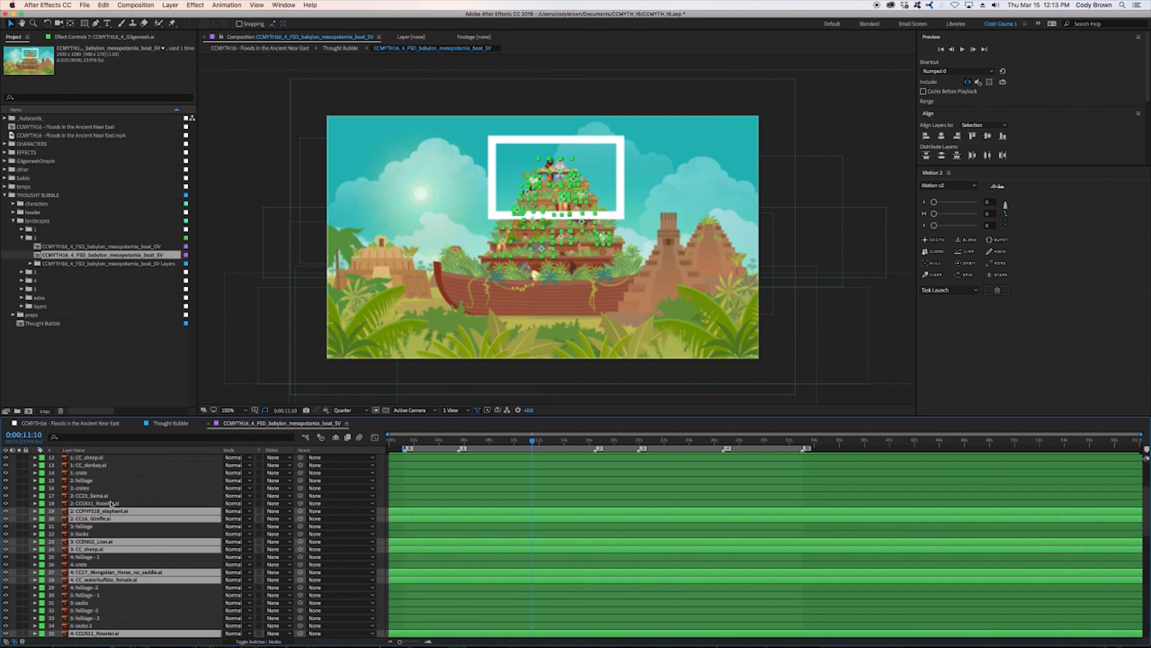
scroll(106, 512, "up", 4)
left_click(102, 541, "super")
left_click(99, 503, "super")
left_click(42, 495)
left_click(69, 482)
key("super+shift+a")
Label the level 7 food layers, from pretzel 3 through bananas, orange
scroll(99, 510, "down", 10)
left_click(90, 504)
left_click(99, 587, "shift")
left_click(42, 588)
left_click(60, 517)
Label the Storm clouds and Storm clouds 2 layers dark purple
left_click(87, 496)
scroll(114, 559, "down", 8)
left_click(126, 604)
left_click(123, 610, "shift")
left_click(42, 605)
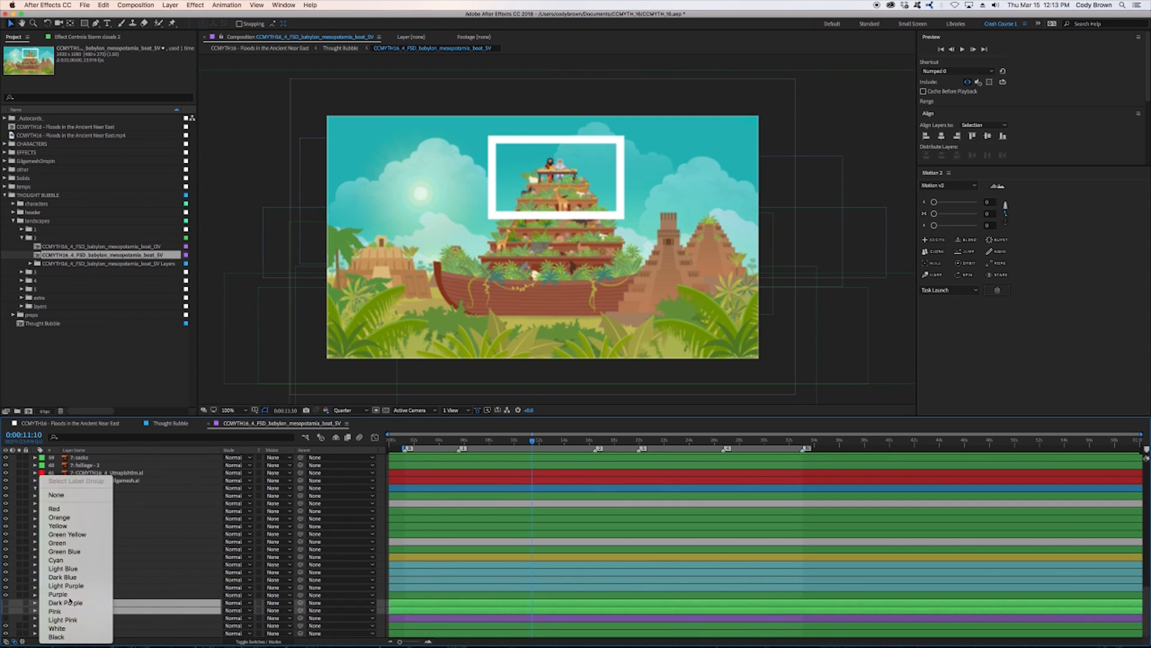
left_click(70, 602)
Select every red-labelled animal and character layer, from the level 1 horse to the two level 7 humans, and solo them
scroll(358, 497, "up", 20)
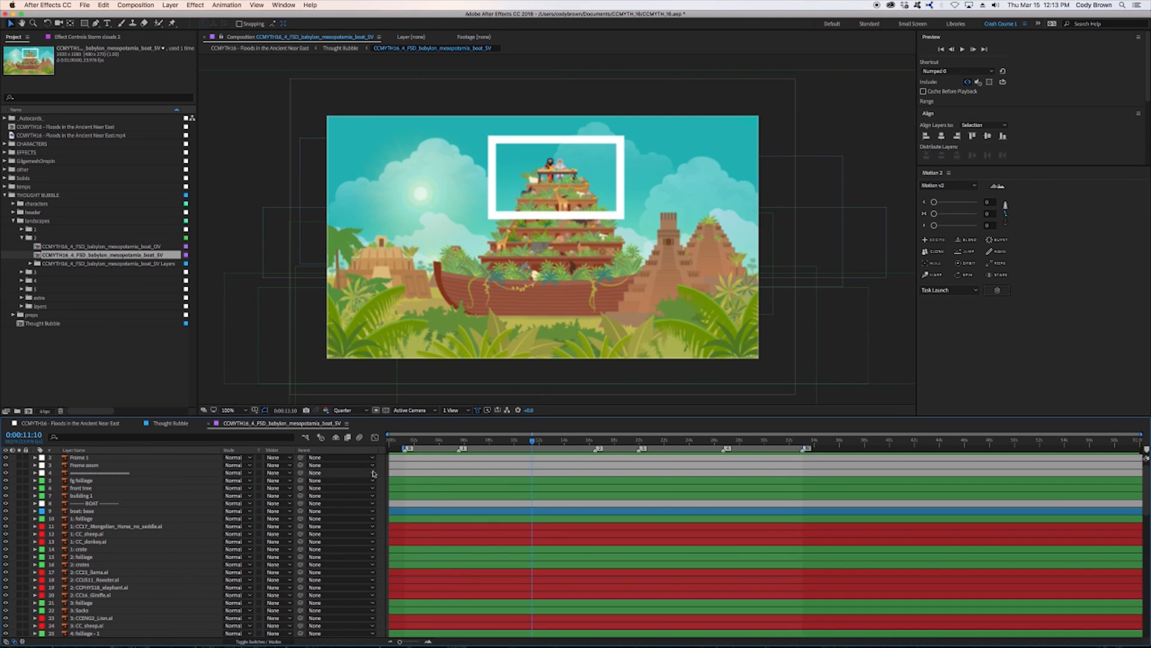
left_click(121, 526)
left_click(99, 541, "shift")
scroll(99, 534, "down", 3)
left_click(96, 526, "super")
left_click(96, 549, "super")
left_click(98, 580, "super")
scroll(98, 585, "down", 5)
left_click(96, 580, "super")
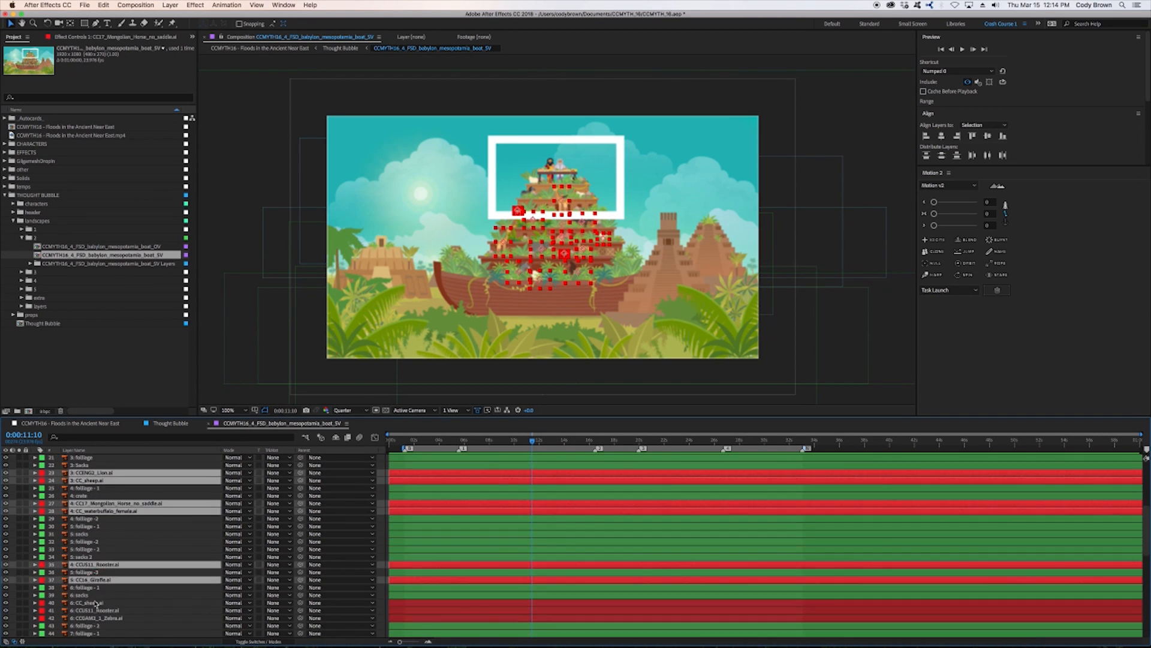
left_click(95, 603, "super")
left_click(95, 617, "shift")
scroll(99, 599, "down", 5)
scroll(87, 574, "down", 2)
left_click(90, 588, "super")
left_click(93, 595, "super")
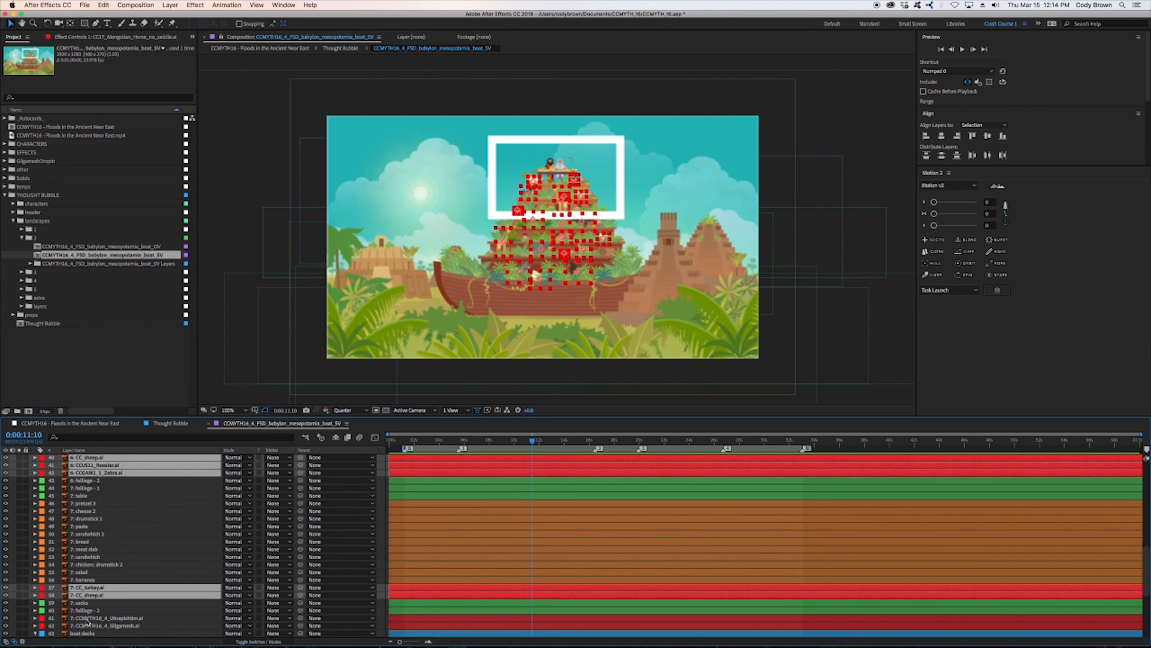
left_click(87, 618, "super")
left_click(89, 626, "super")
scroll(66, 600, "down", 2)
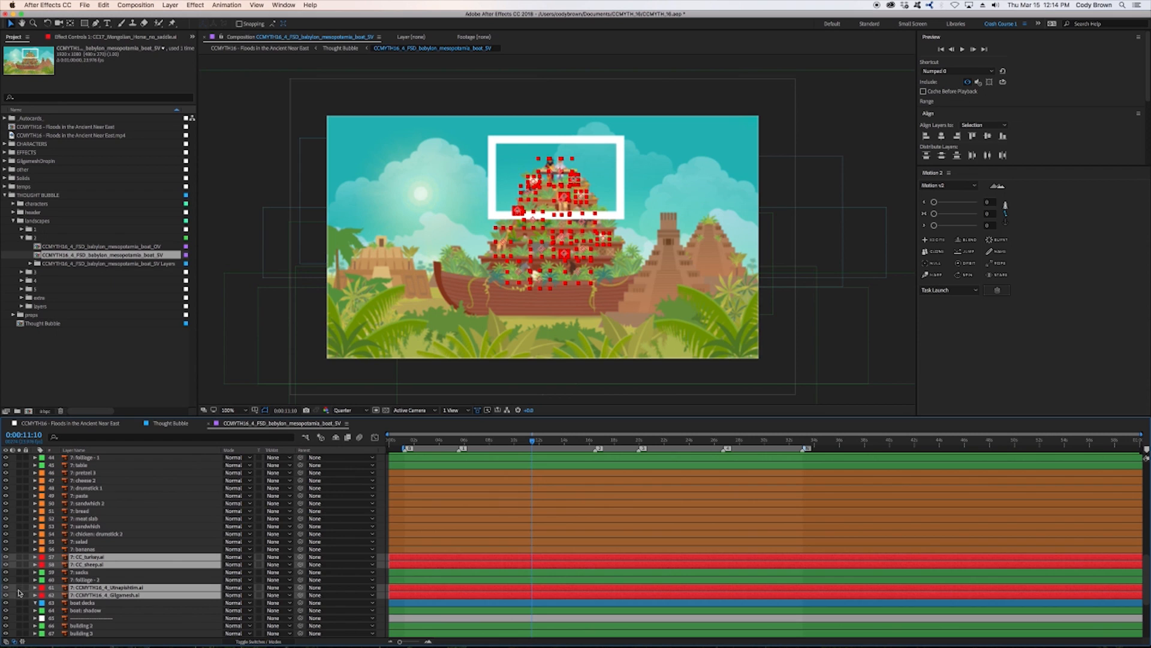
left_click(19, 589)
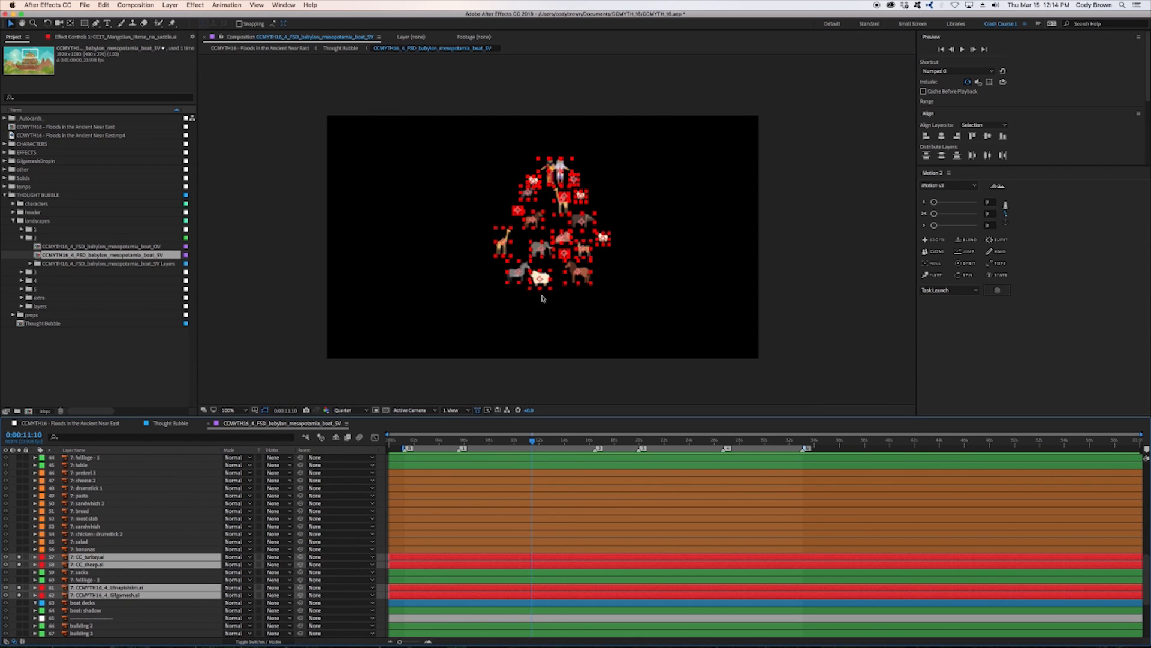
Set the composition preview to full resolution and frame the soloed characters at 200% magnification
key("period")
key("super+j")
left_click(504, 378)
key("space")
left_click_drag(555, 255, 545, 273)
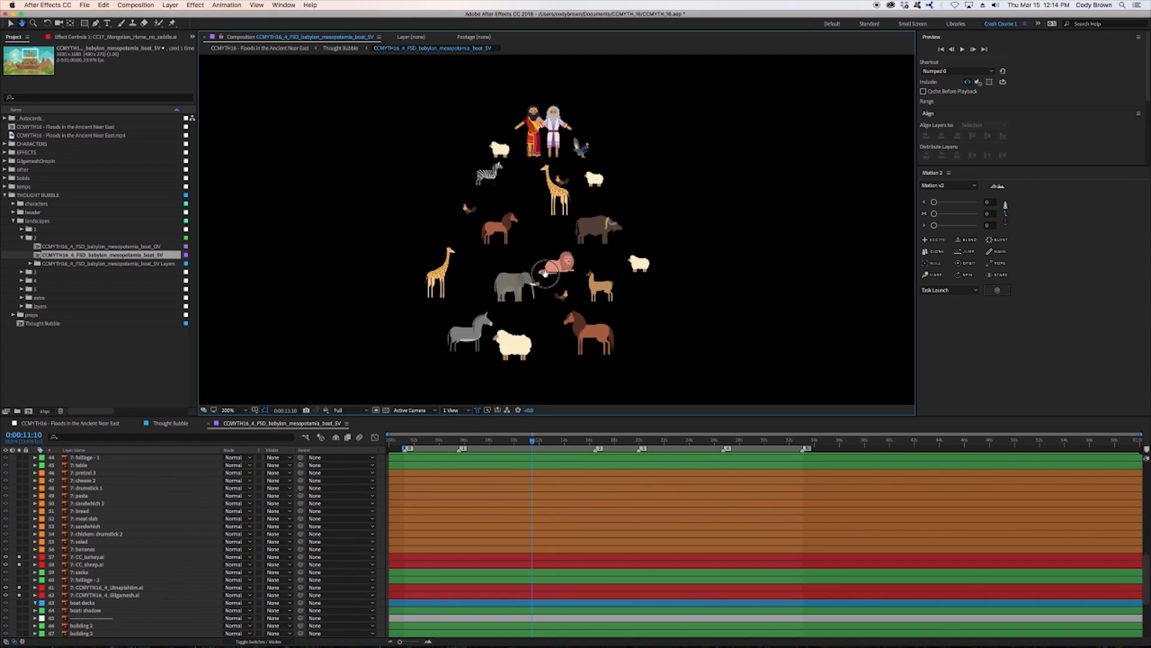
Apply the Tint effect to all the soloed animal and character layers at once
left_click(107, 596)
left_click(105, 587, "super")
left_click(90, 564, "super")
left_click(90, 556, "super")
scroll(113, 552, "up", 3)
scroll(112, 553, "up", 2)
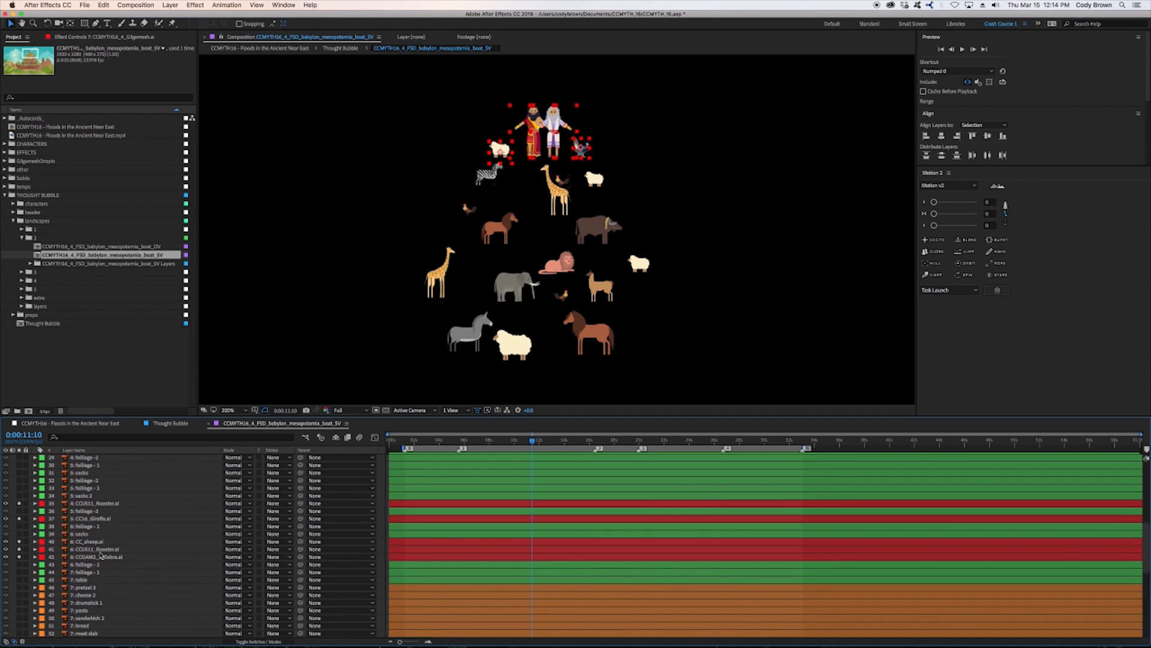
left_click(108, 556, "super")
left_click(105, 549, "super")
left_click(102, 541, "super")
left_click(103, 518, "super")
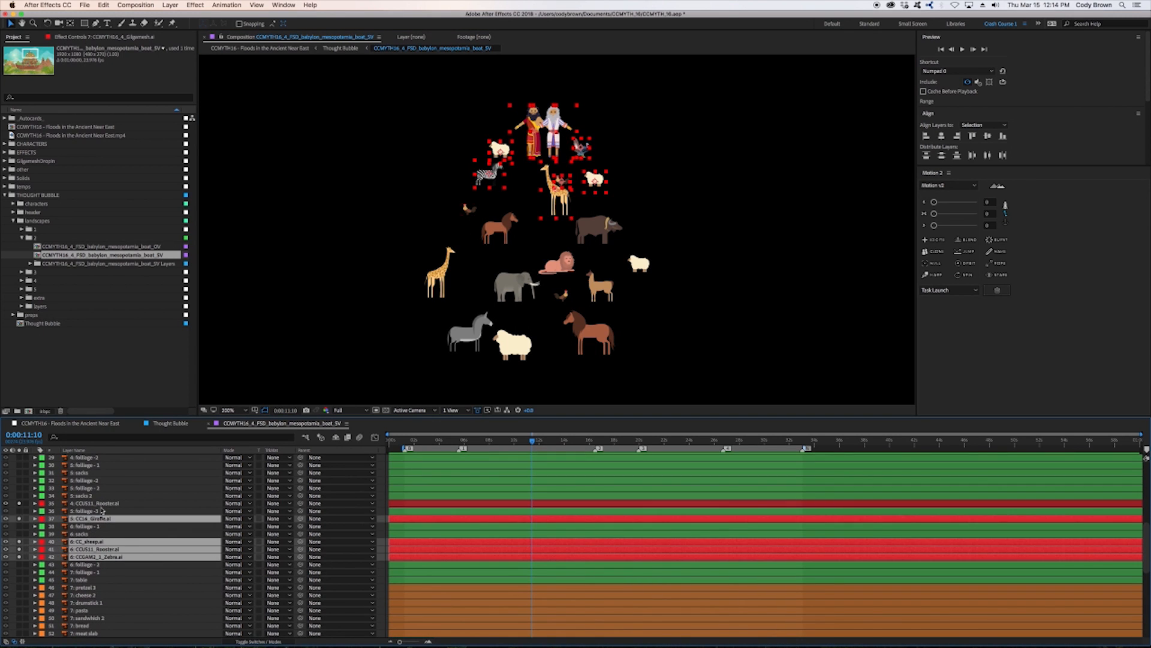
left_click(101, 503, "super")
scroll(113, 523, "up", 5)
left_click(109, 572, "super")
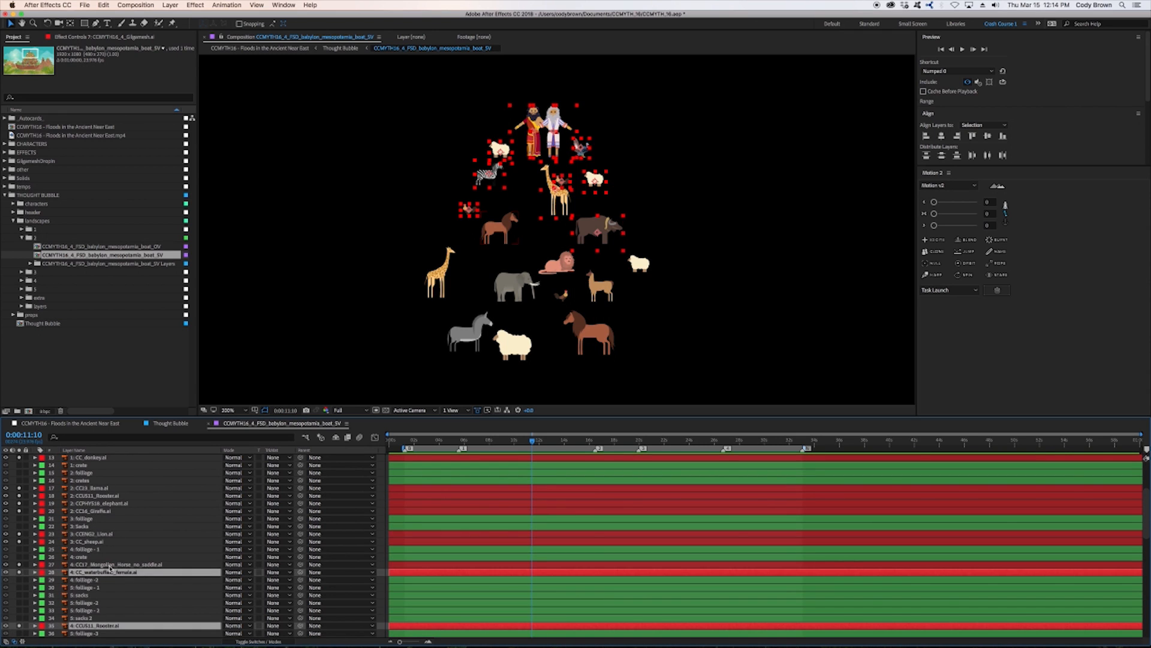
left_click(109, 564, "super")
left_click(104, 542, "super")
left_click(103, 534, "super")
left_click(103, 511, "super")
left_click(104, 504, "super")
left_click(104, 496, "super")
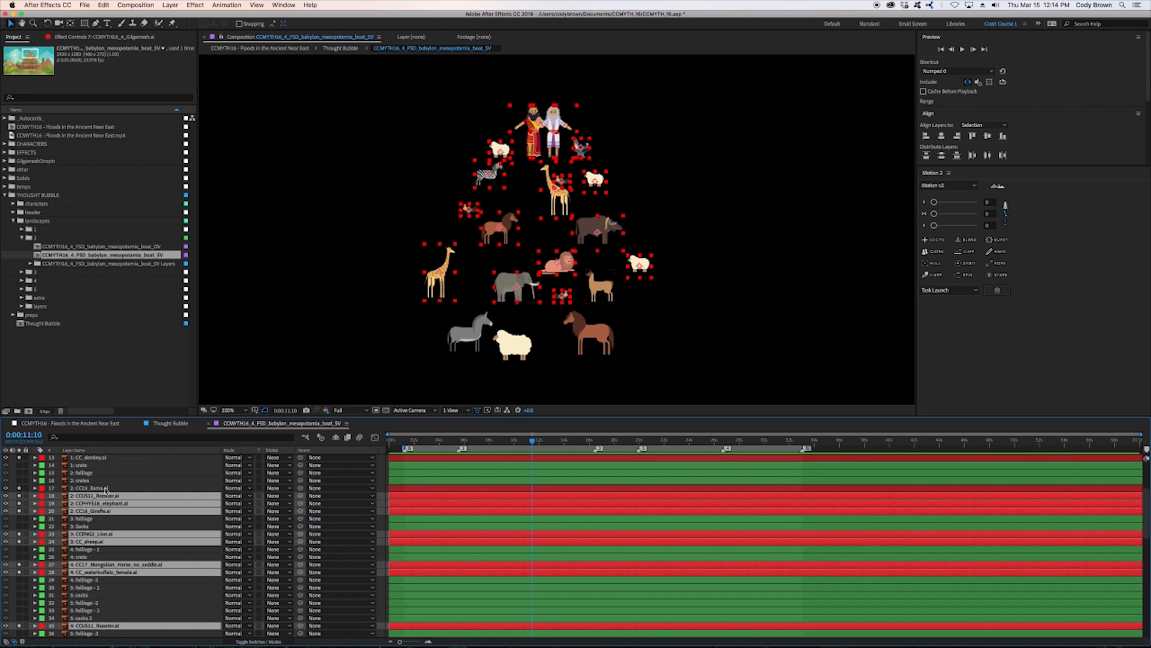
left_click(103, 488, "super")
left_click(110, 458, "super")
scroll(114, 481, "up", 2)
left_click(110, 496, "super")
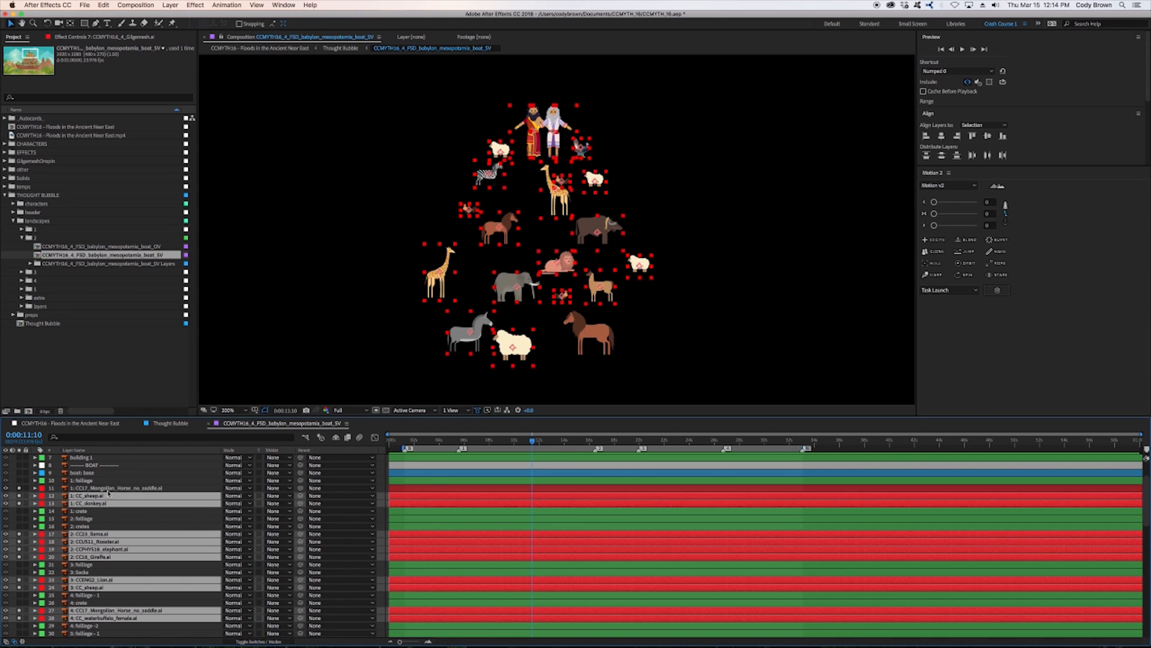
left_click(118, 489, "super")
left_click(195, 5)
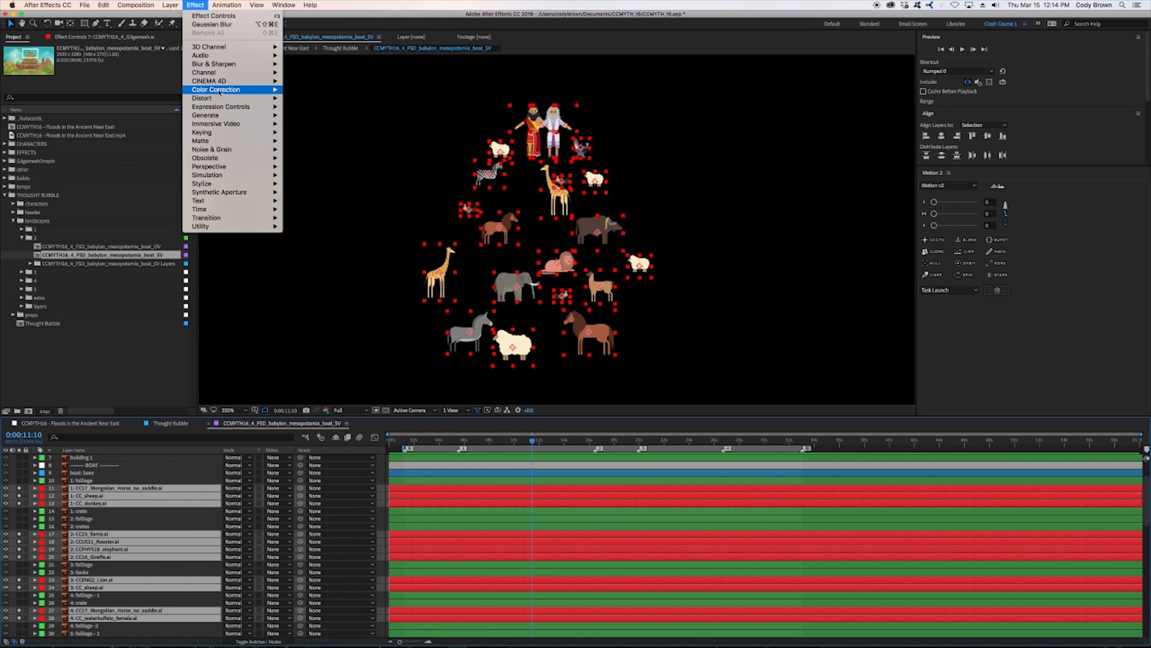
mouse_move(234, 90)
left_click(312, 355)
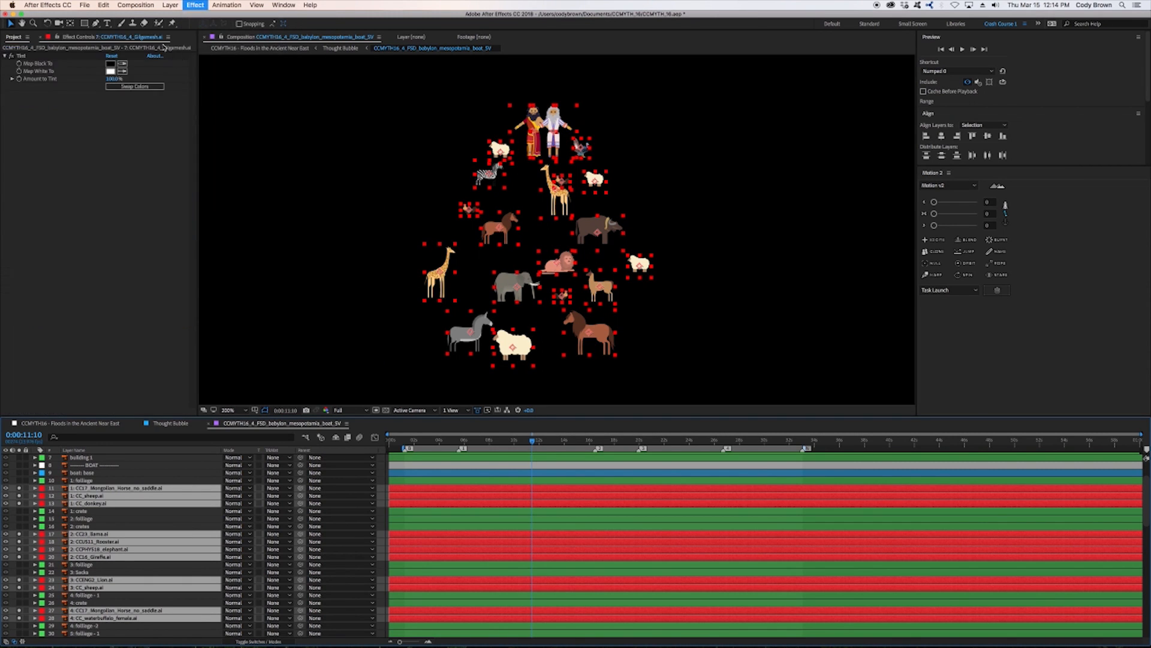
left_click(111, 64)
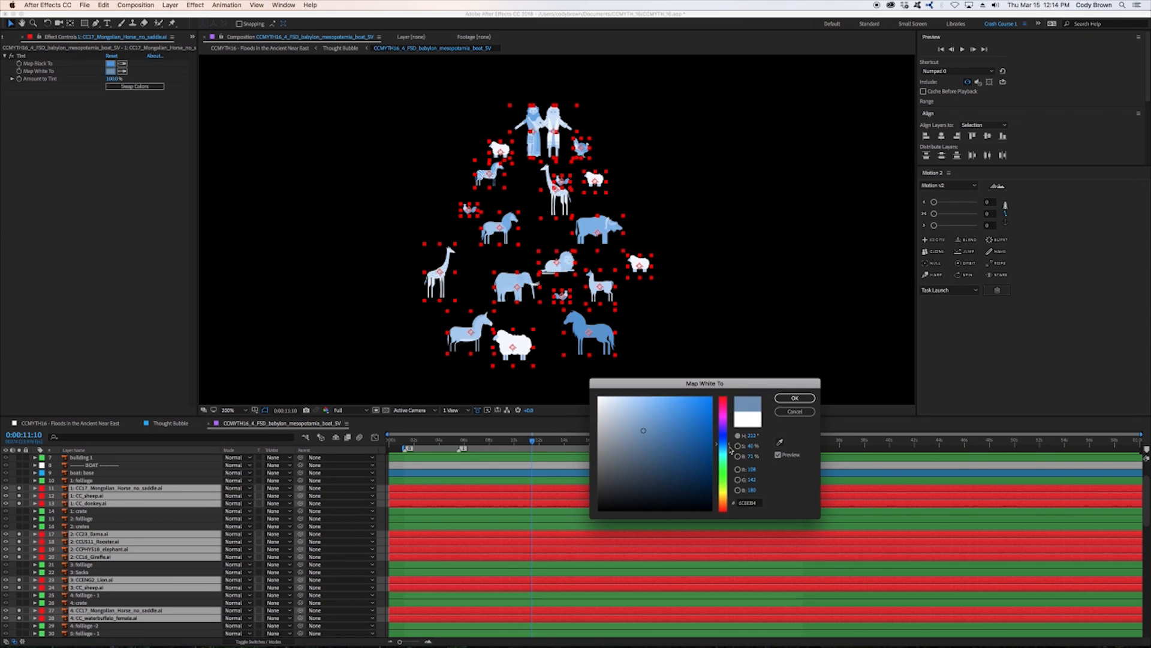
left_click(795, 411)
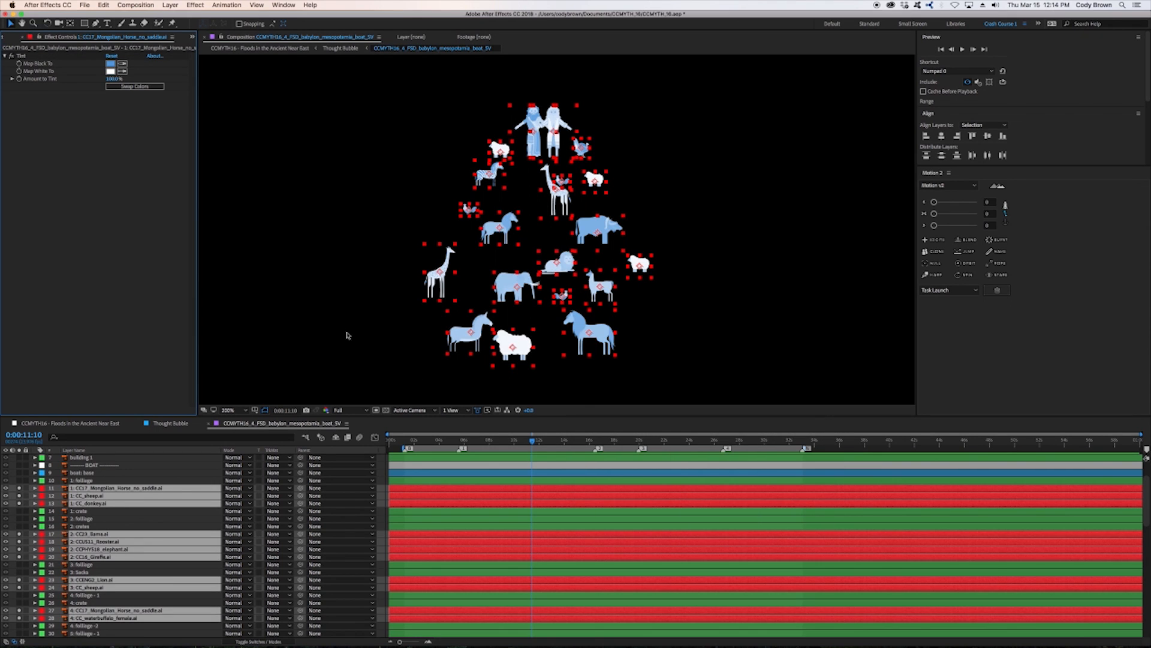
key("super+z")
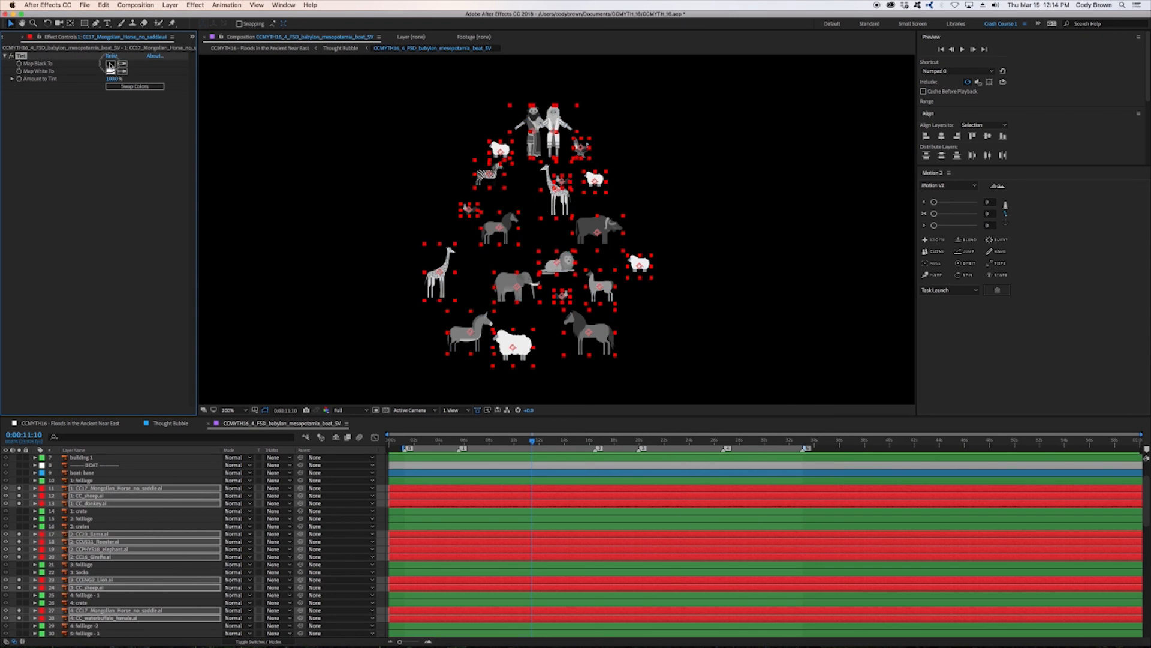
On the selected layers' Tint effect, map black to blue (RGB 54, 108, 204) and white to red (RGB 208, 73, 73)
left_click(110, 64)
left_click(719, 439)
left_click_drag(696, 426, 682, 420)
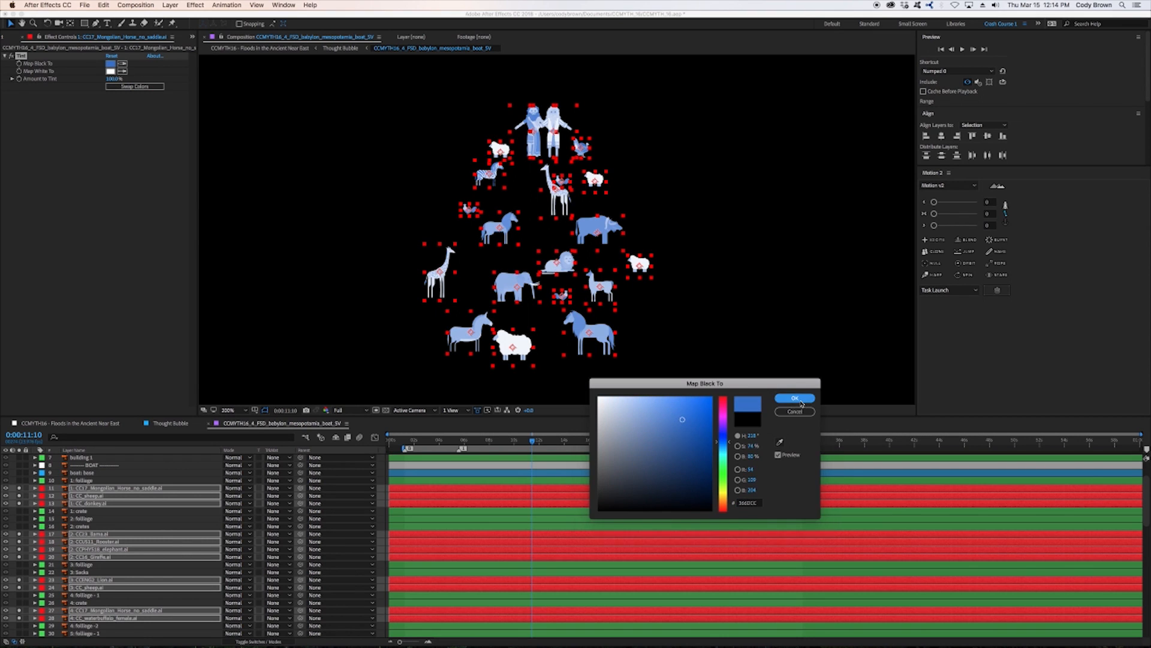
left_click(795, 397)
left_click(111, 73)
left_click_drag(655, 455, 682, 447)
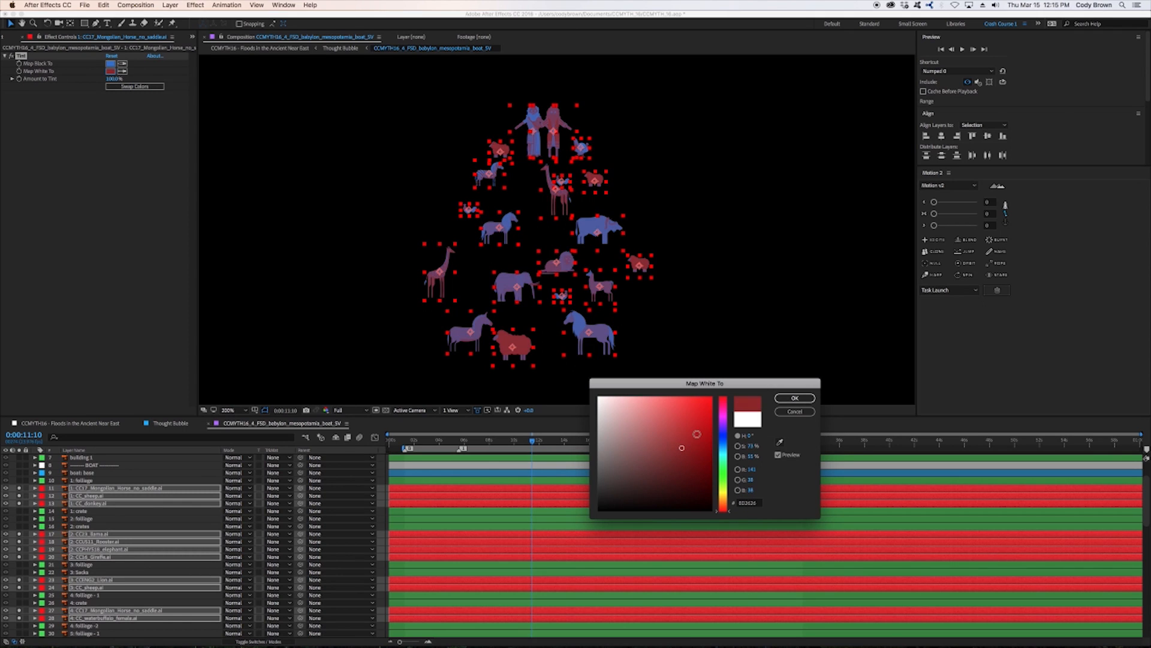
left_click(672, 417)
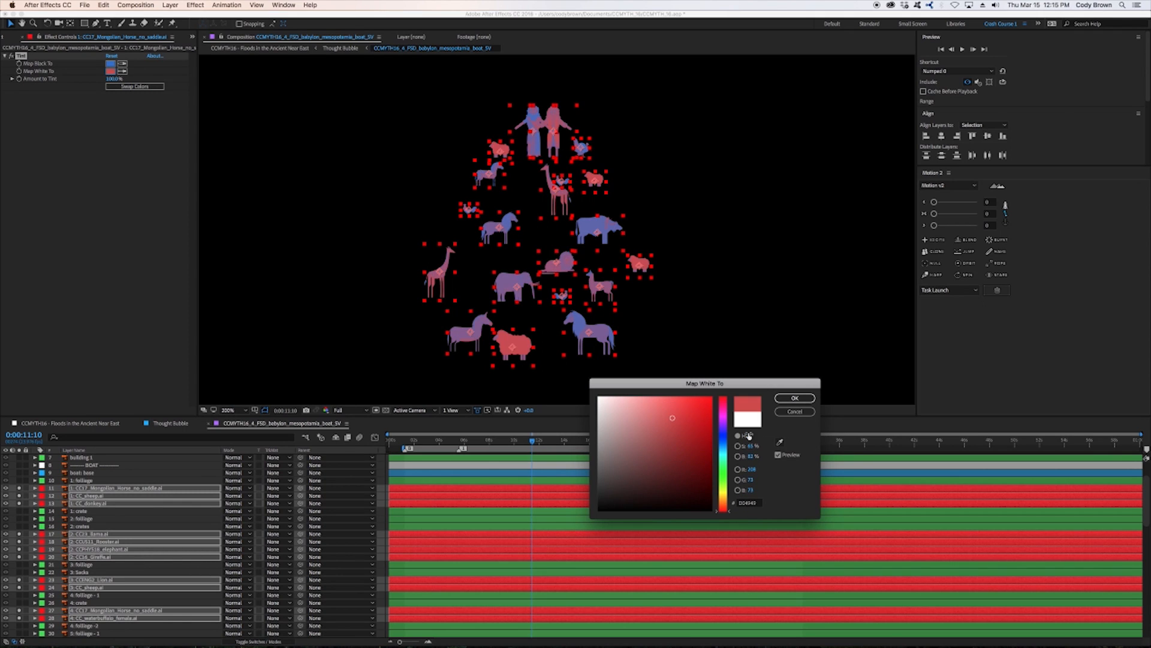
left_click(795, 399)
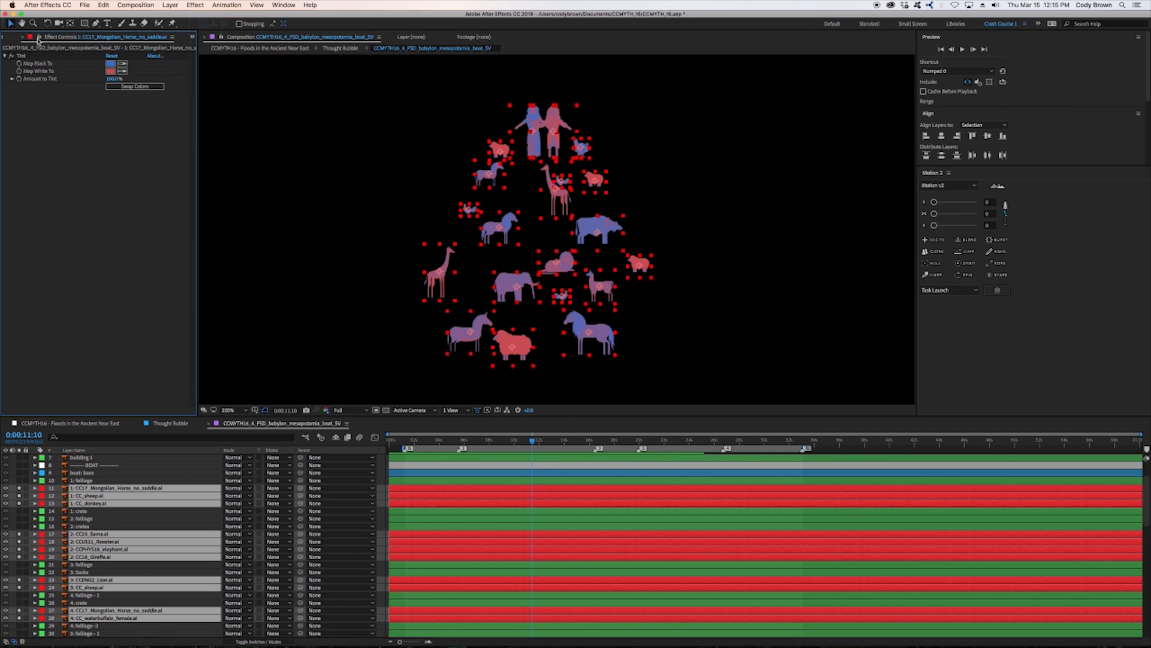
Return to the project items, expand THOUGHT BUBBLE's characters folder and select the CCMYTH16_4_Gilgamesh composition
left_click(192, 37)
left_click(207, 45)
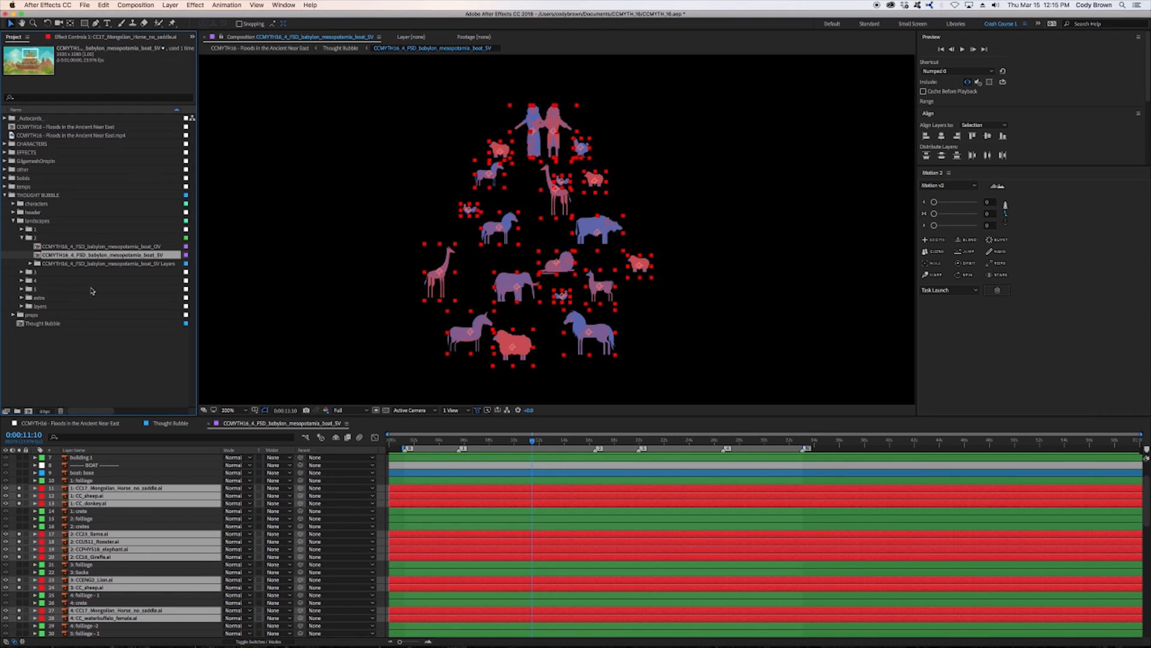
left_click(88, 361)
left_click(13, 204)
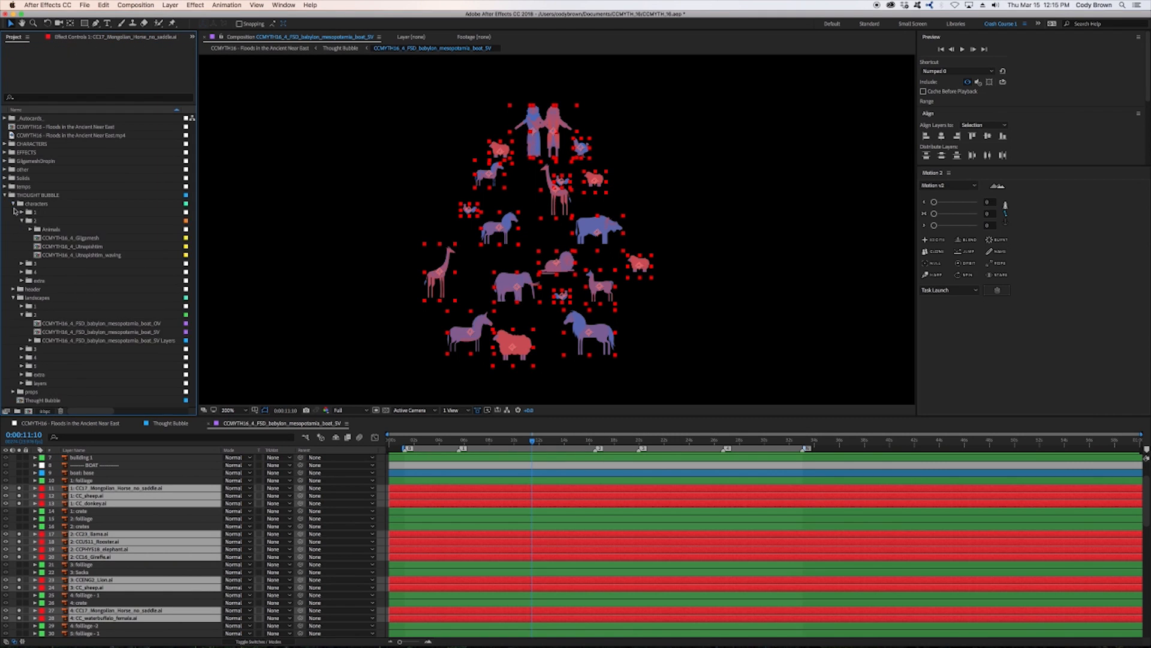
left_click(71, 238)
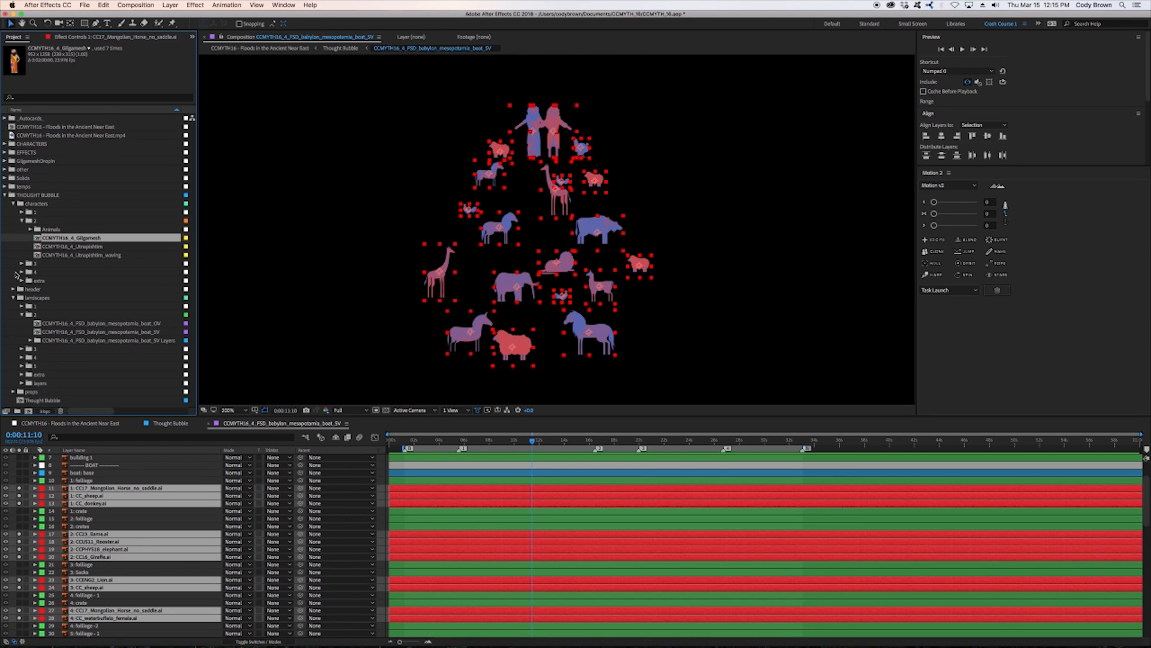
Swap the positions of the tinted Gilgamesh and Utnapishtim figures, so the red-robed Utnapishtim stands between the sheep and Gilgamesh
left_click(383, 484)
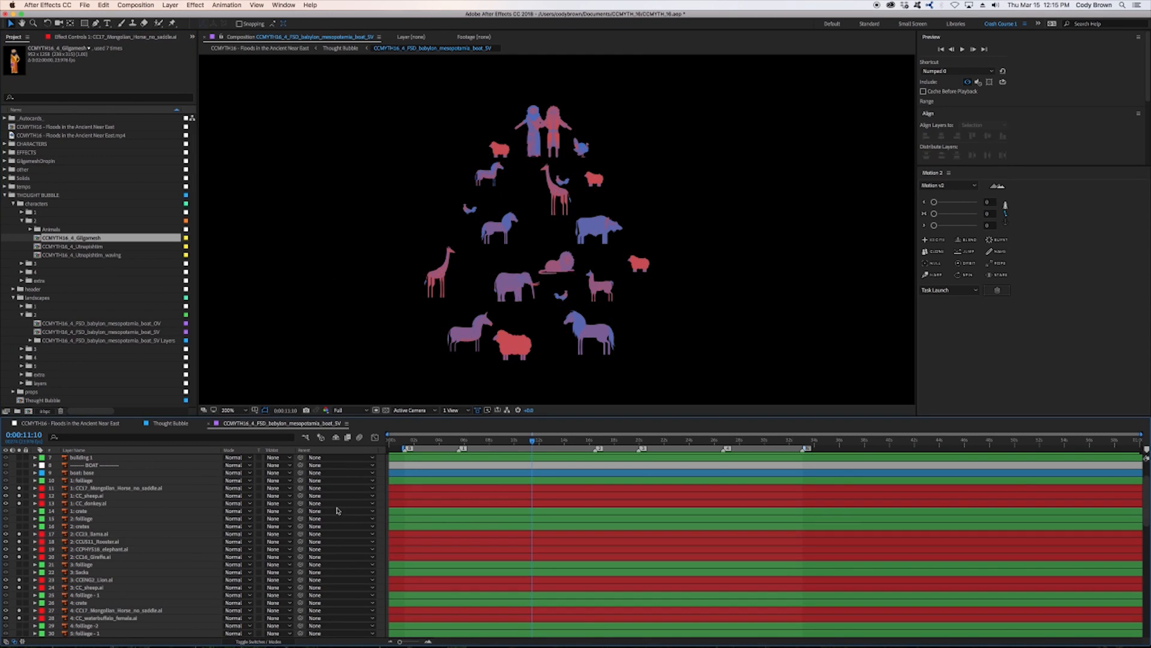
scroll(177, 542, "down", 10)
scroll(169, 532, "down", 3)
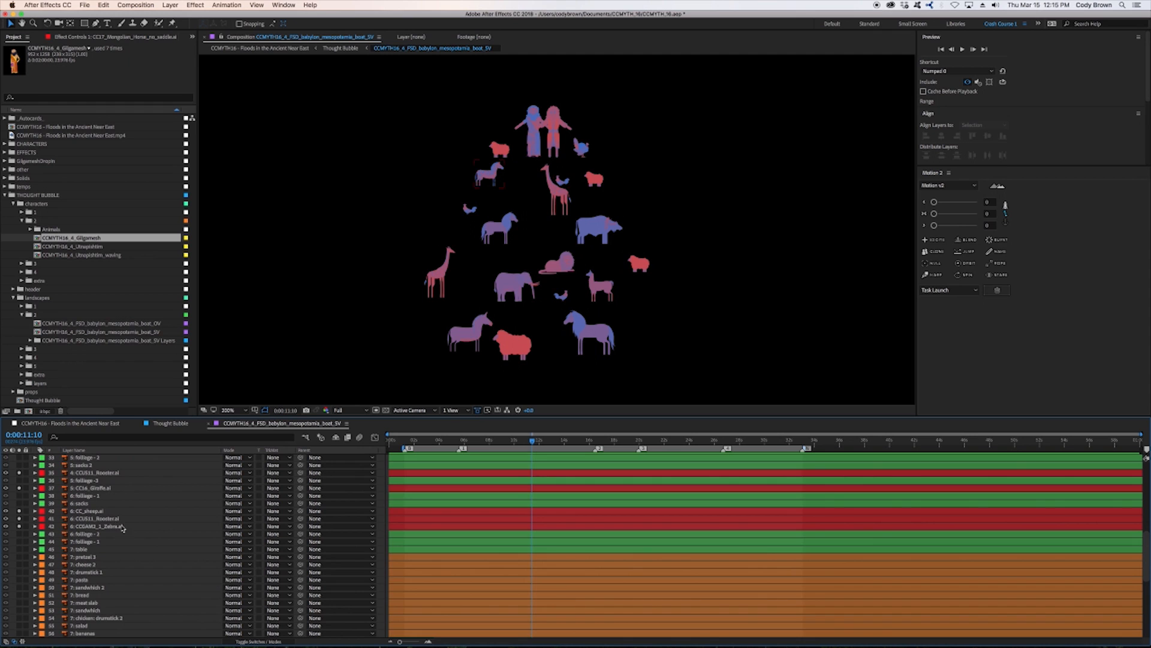
scroll(112, 537, "down", 8)
left_click(120, 556)
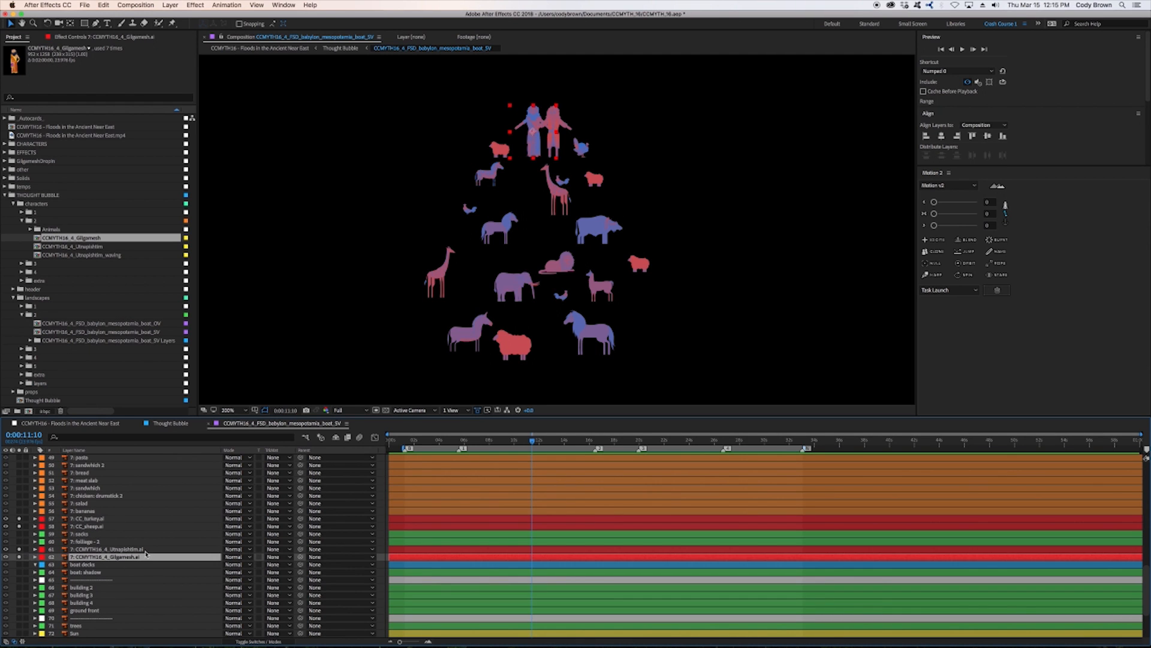
scroll(560, 238, "up", 3)
scroll(599, 240, "up", 5)
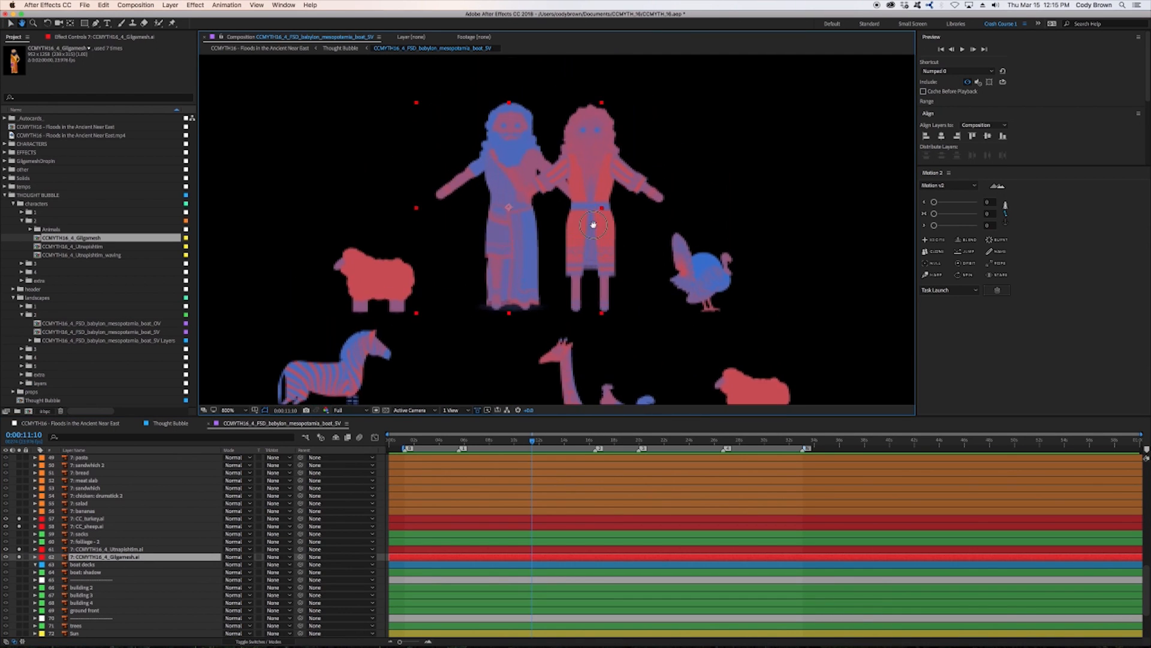
left_click_drag(522, 252, 469, 281)
left_click(114, 549)
left_click_drag(605, 242, 600, 244)
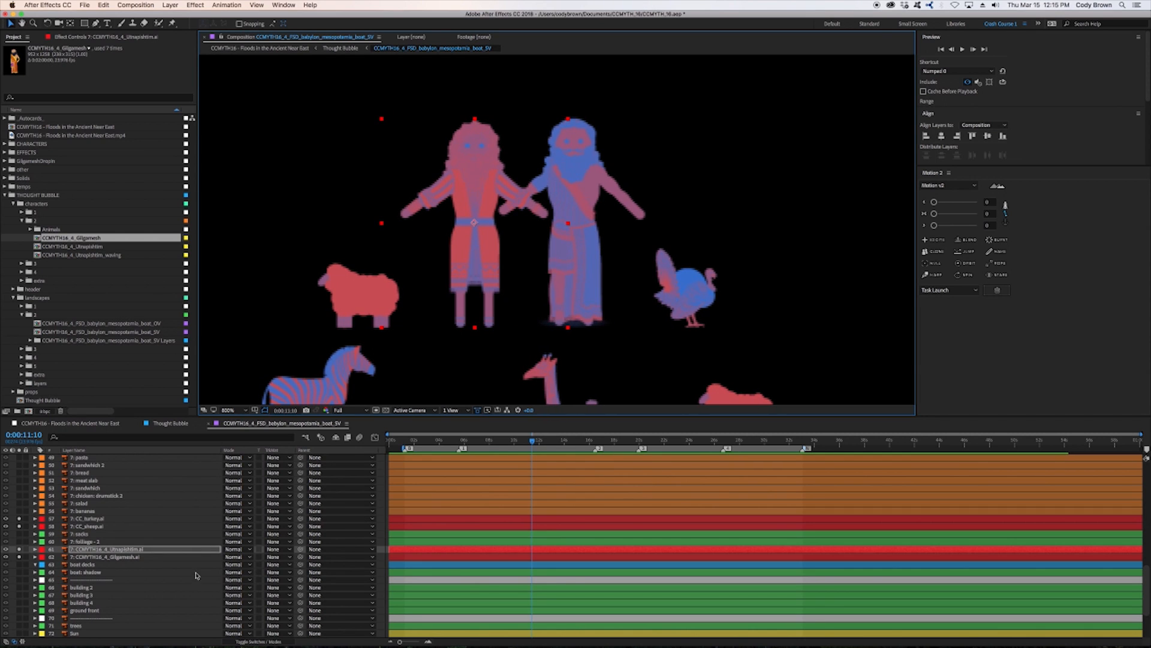
Add the CCMYTH16_4_Gilgamesh composition directly above the tinted Gilgamesh layer and scale it to 22%
left_click(134, 557)
left_click_drag(92, 239, 143, 555)
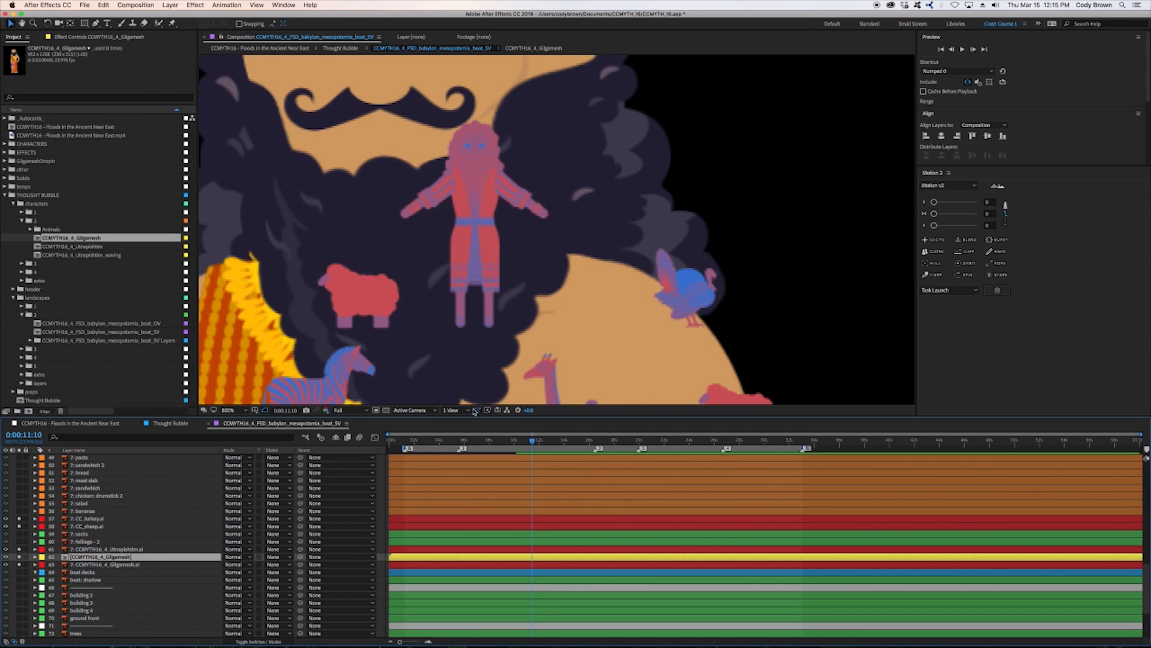
key("s")
key("Return")
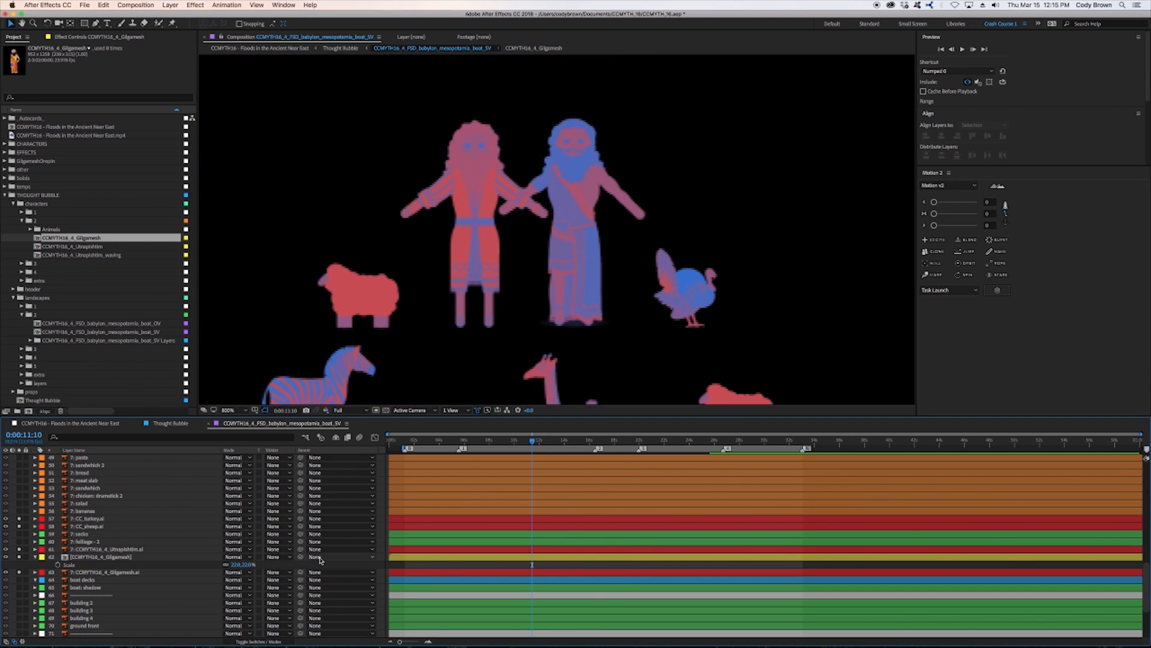
scroll(523, 283, "down", 1)
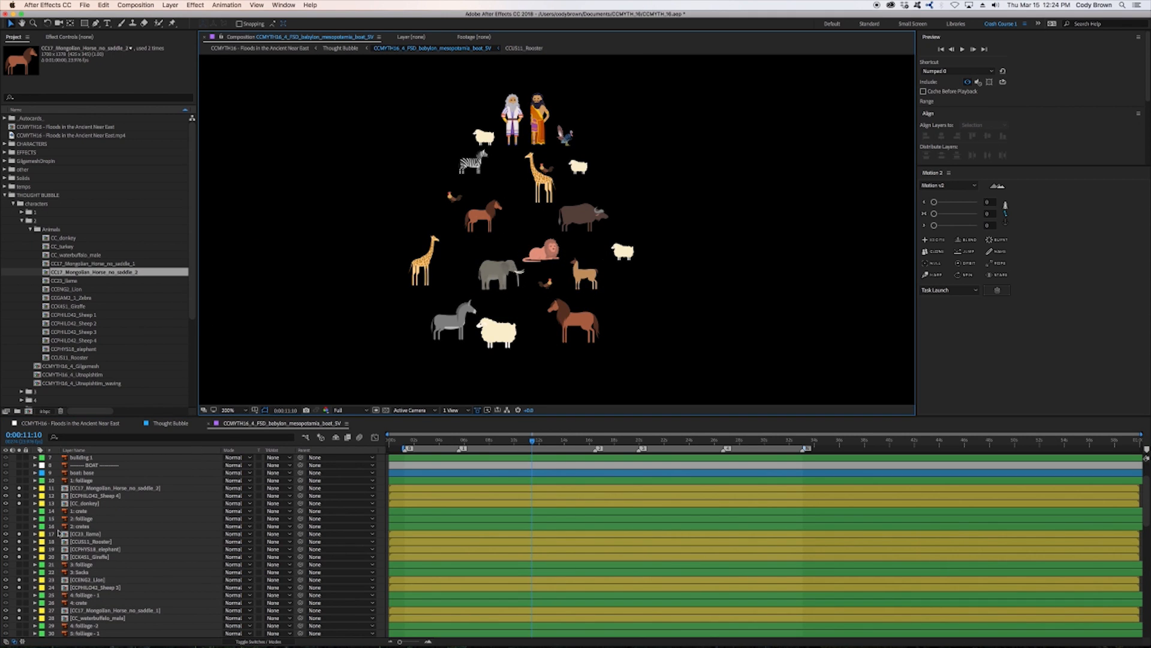
Review the replaced animal layers, open the CC17_Mongolian_Horse_no_saddle_2 composition and preview its animation
scroll(127, 550, "down", 5)
scroll(155, 543, "up", 7)
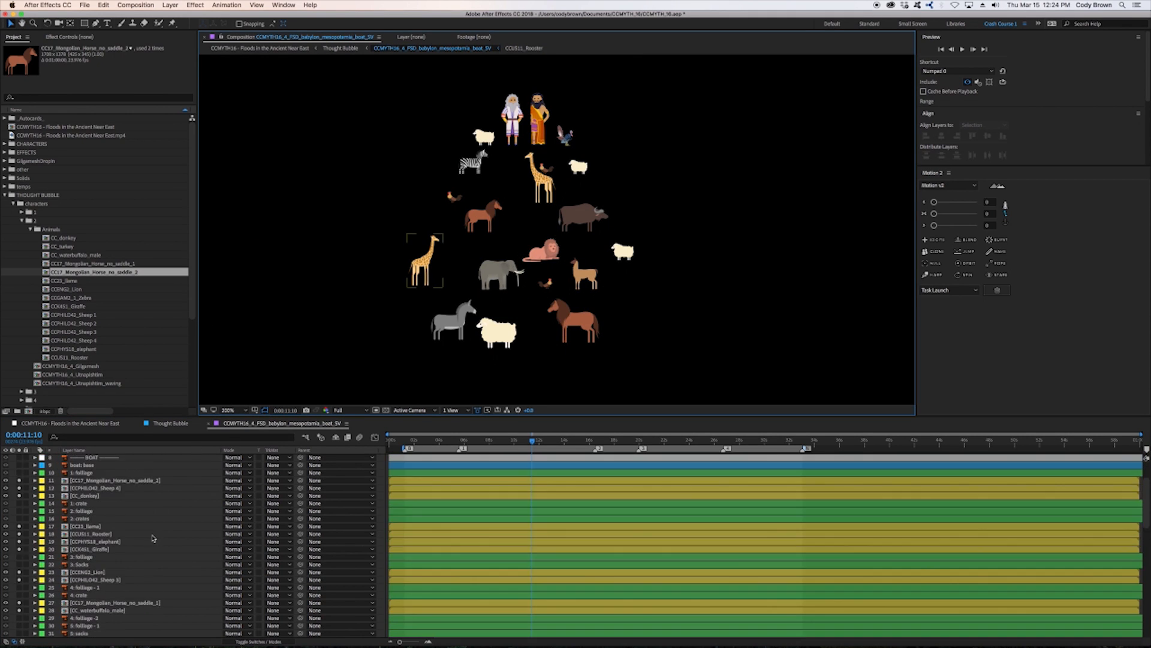
double_click(133, 510)
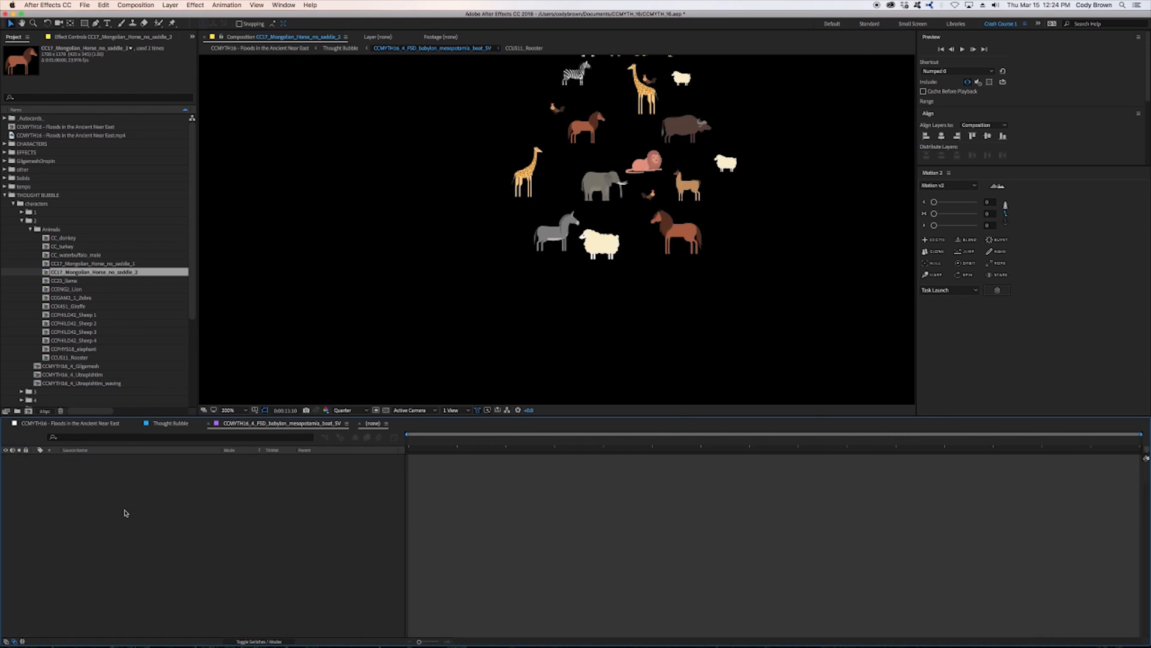
key("space")
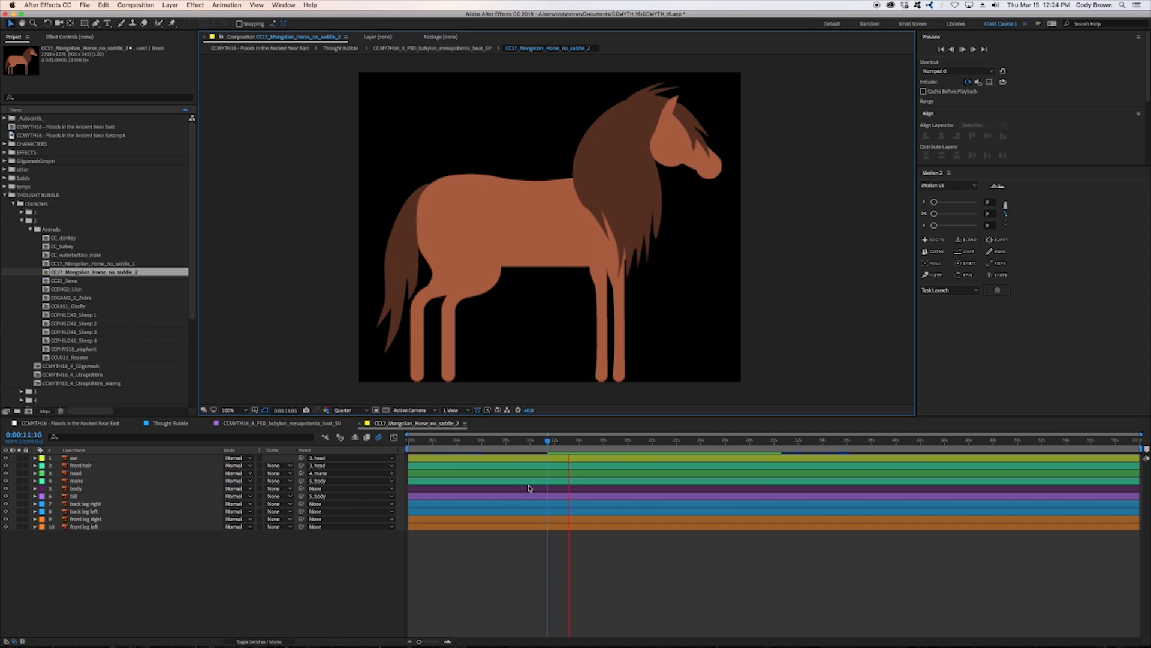
Reveal the modified properties of all the horse's layers and review their wiggle expressions
key("super+a")
key("u")
key("u")
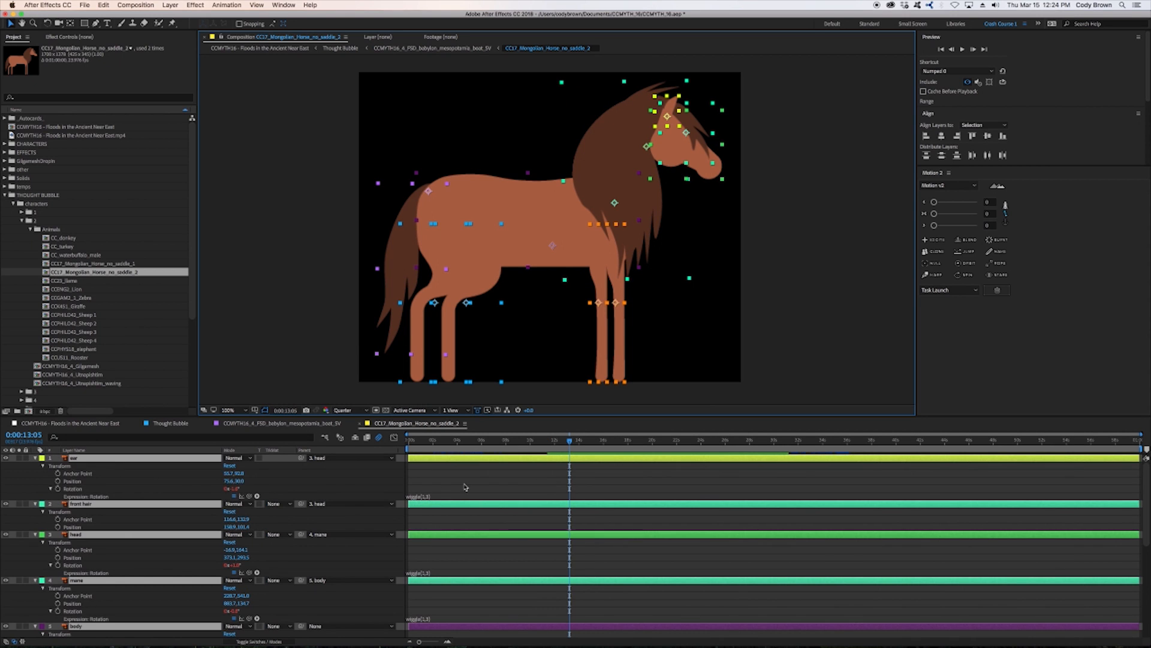
scroll(465, 486, "down", 5)
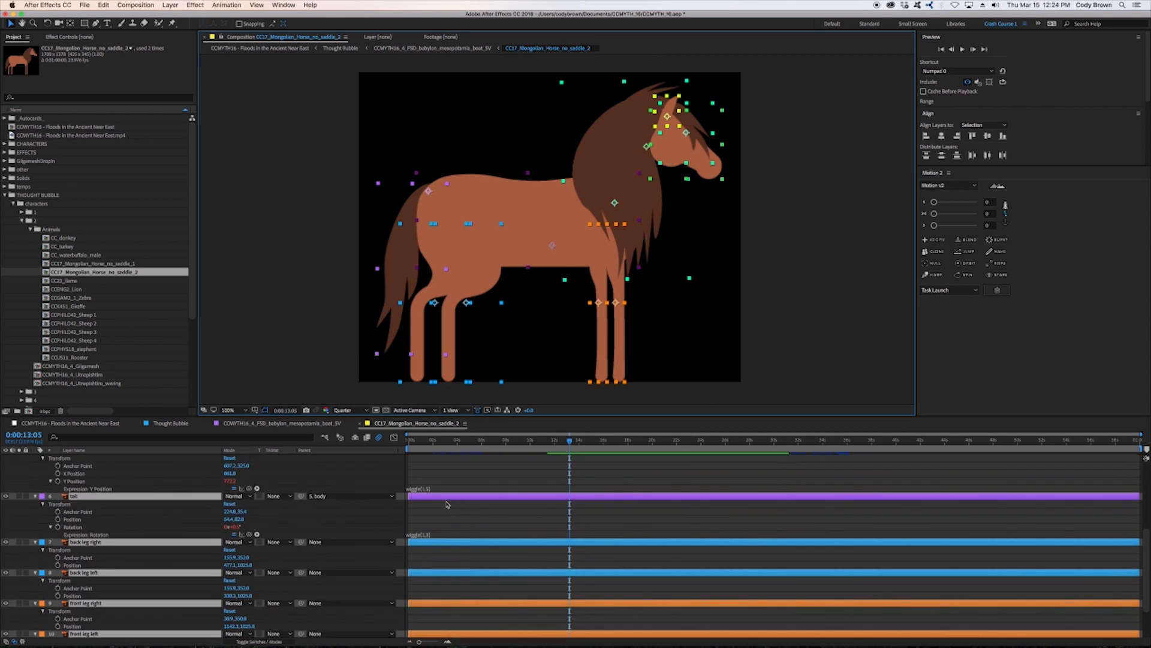
scroll(447, 505, "down", 1)
scroll(452, 500, "up", 6)
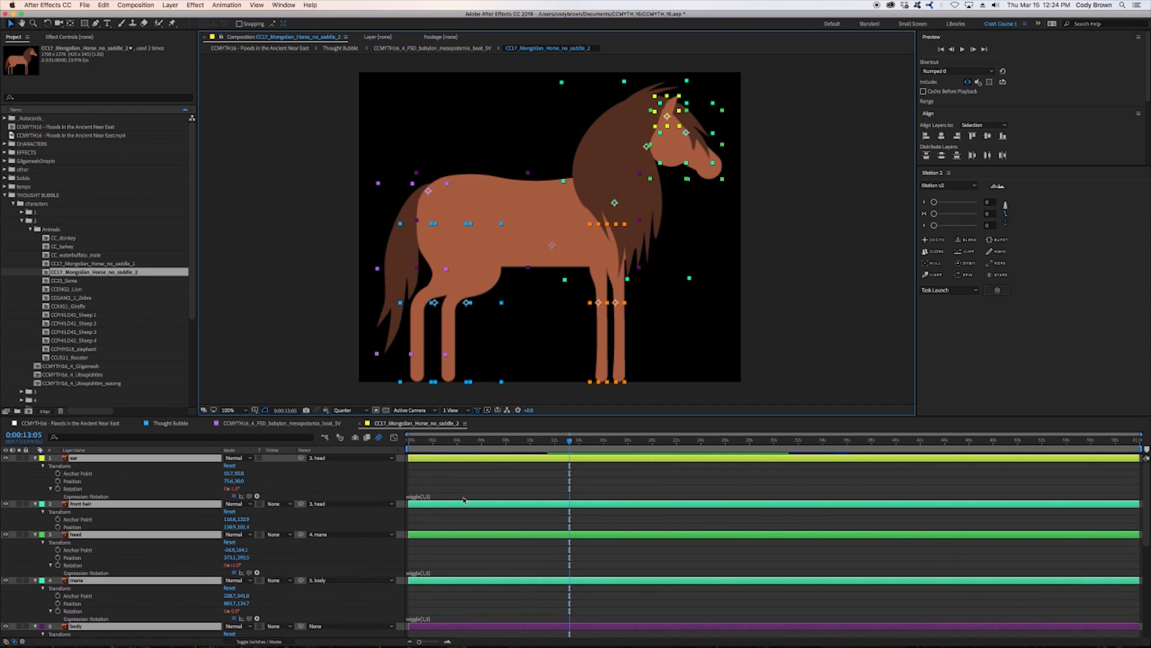
Replay the horse's animation, collapse its layer properties and close the horse composition
key("space")
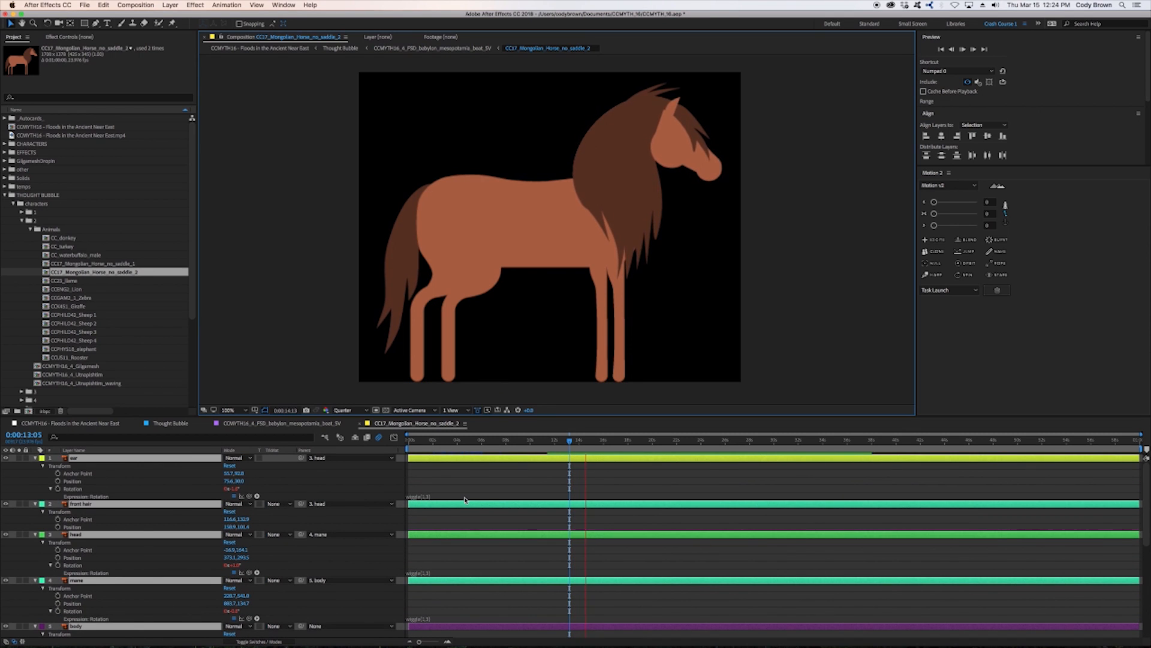
key("space")
key("u")
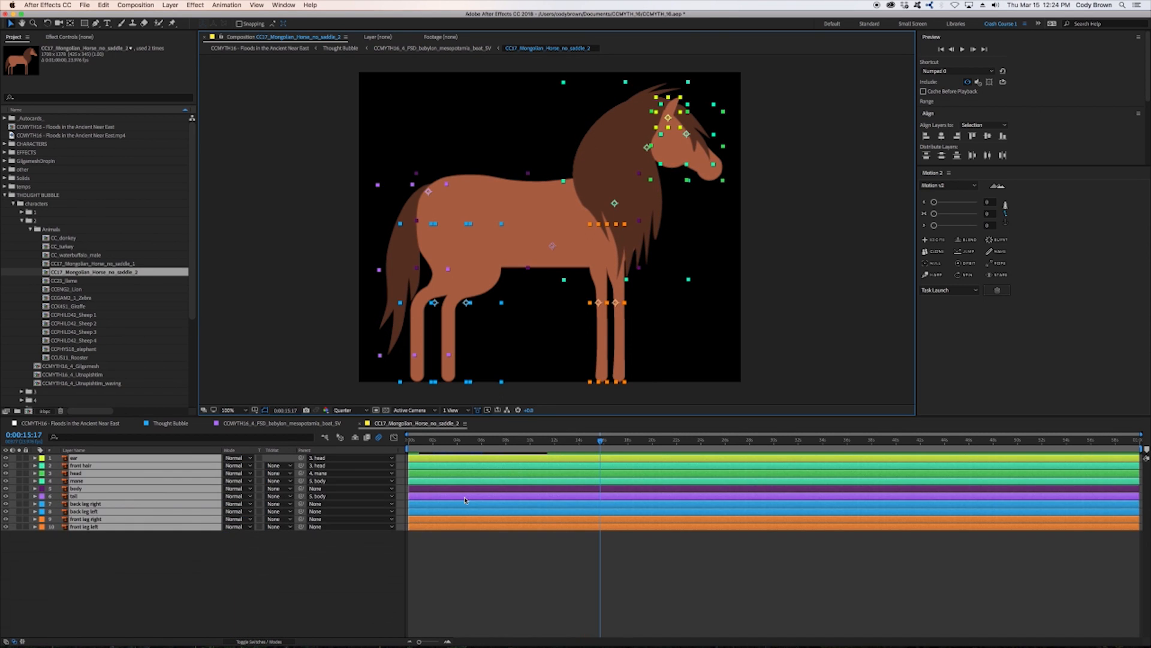
left_click(449, 585)
key("super+w")
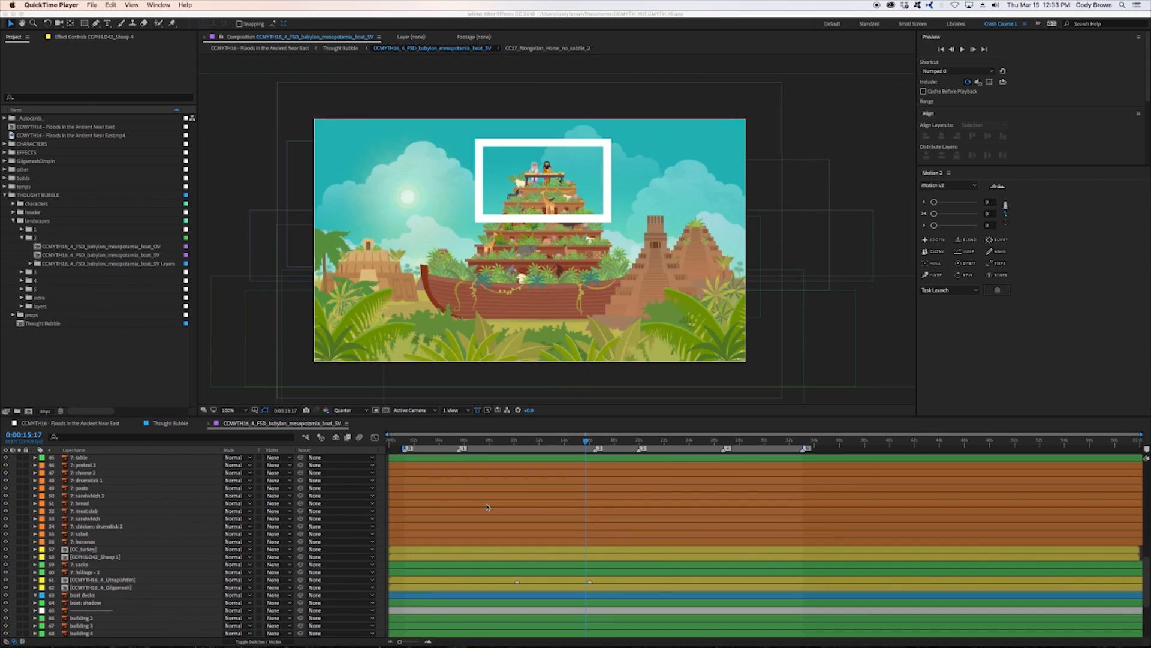
Solo the boat decks layer and frame it at 200% magnification
left_click(96, 593)
left_click(84, 588)
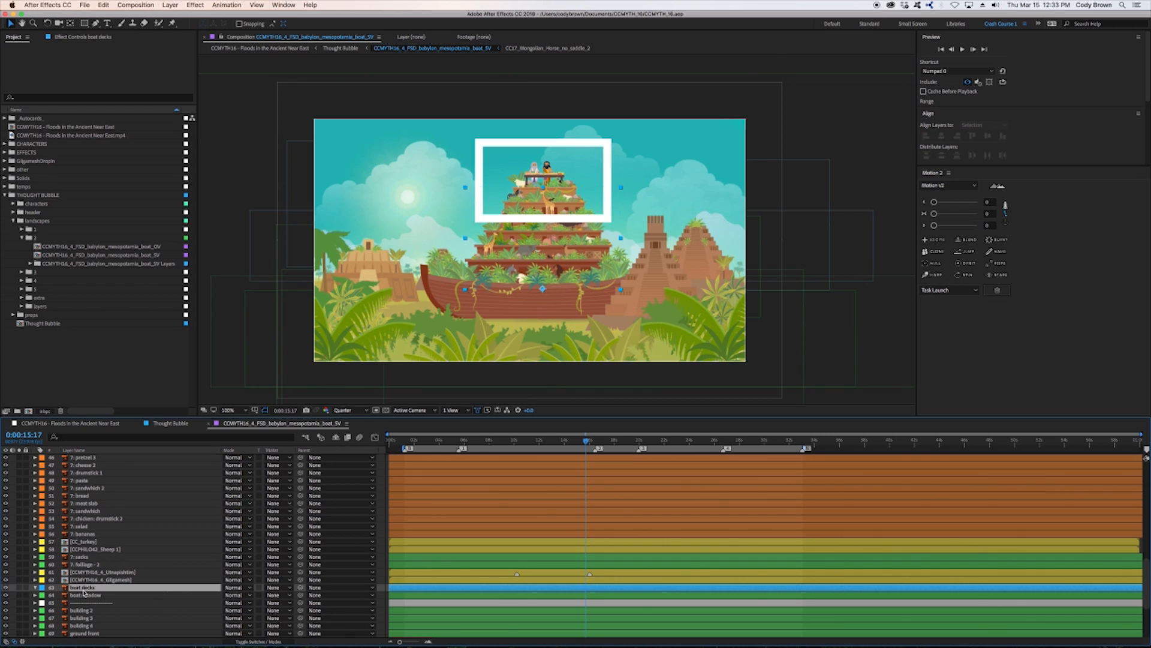
left_click(19, 587)
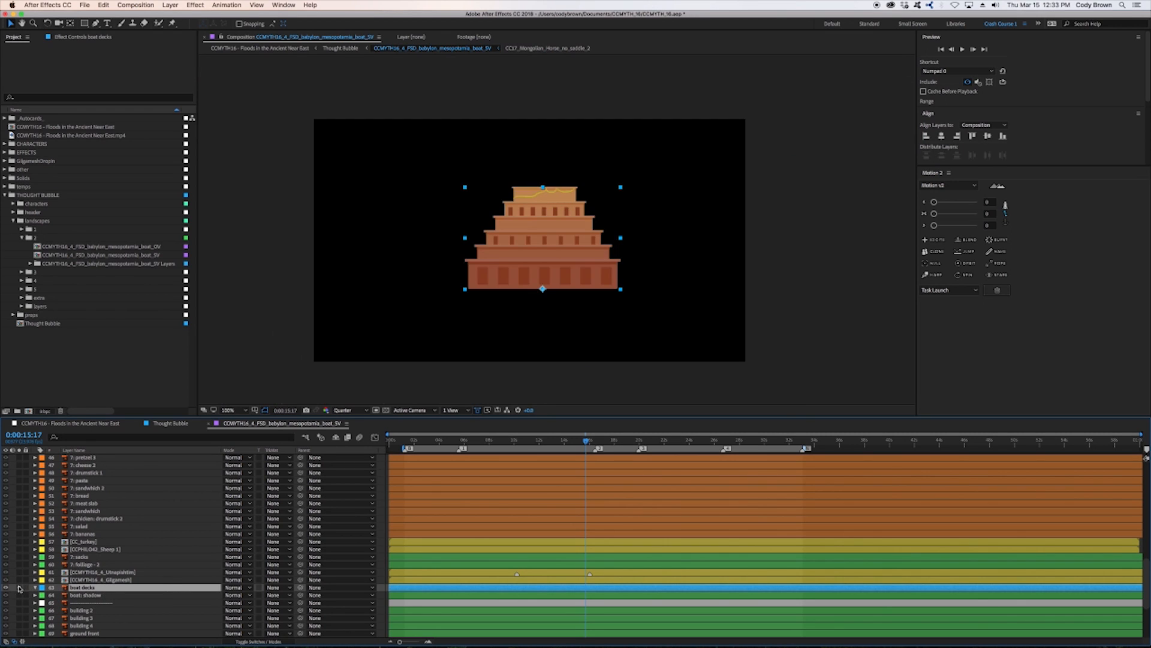
key("F2")
scroll(516, 333, "up", 1)
key("space")
left_click_drag(516, 331, 524, 328)
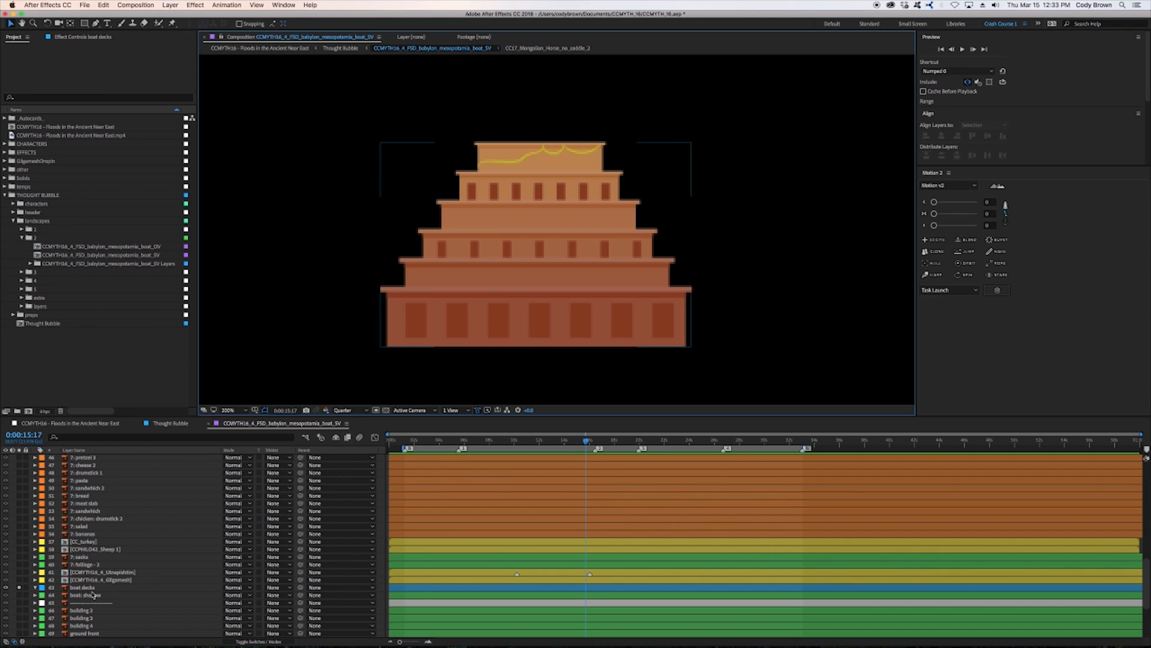
Rename the boat decks layer as boat deck 1
left_click(157, 589)
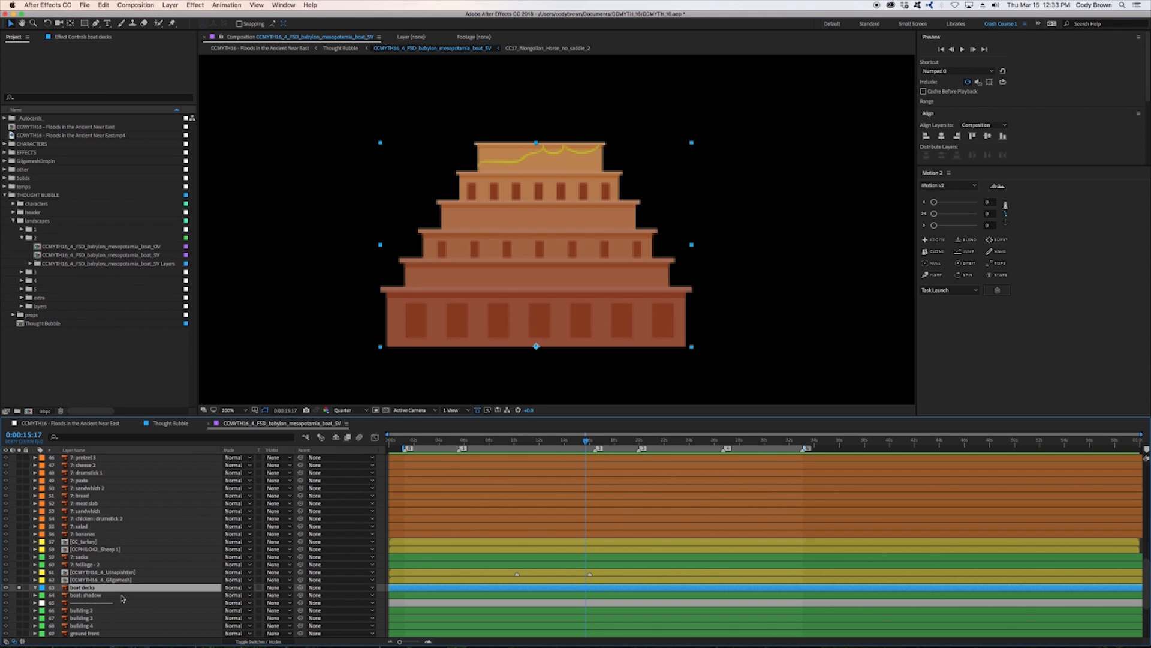
key("Return")
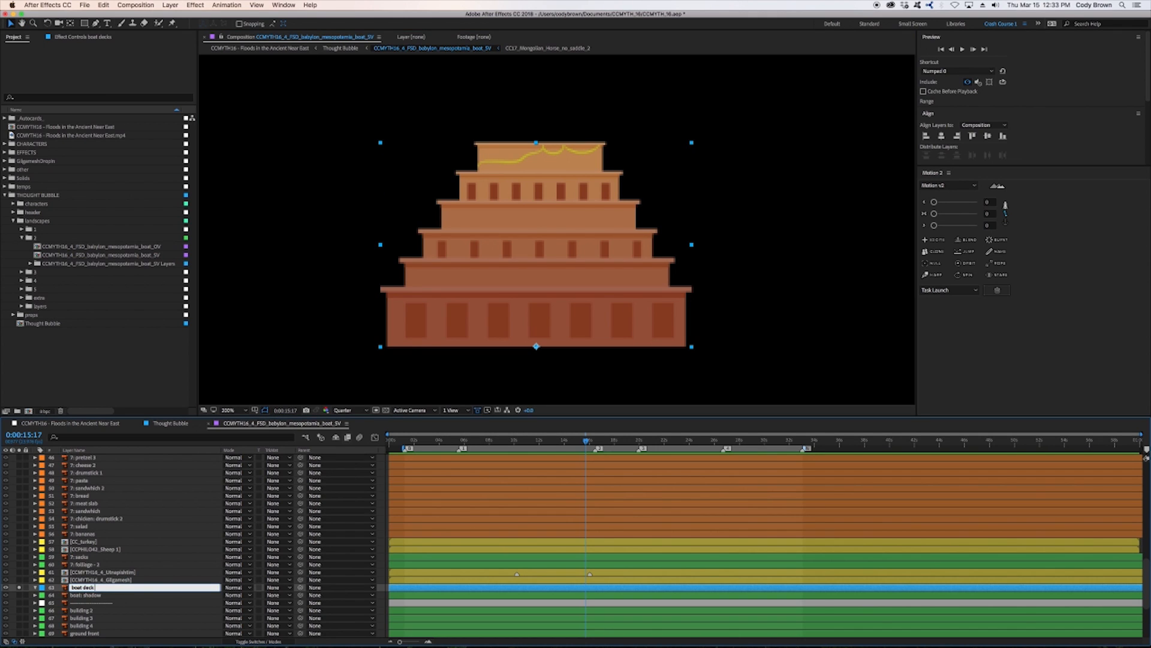
key("Return")
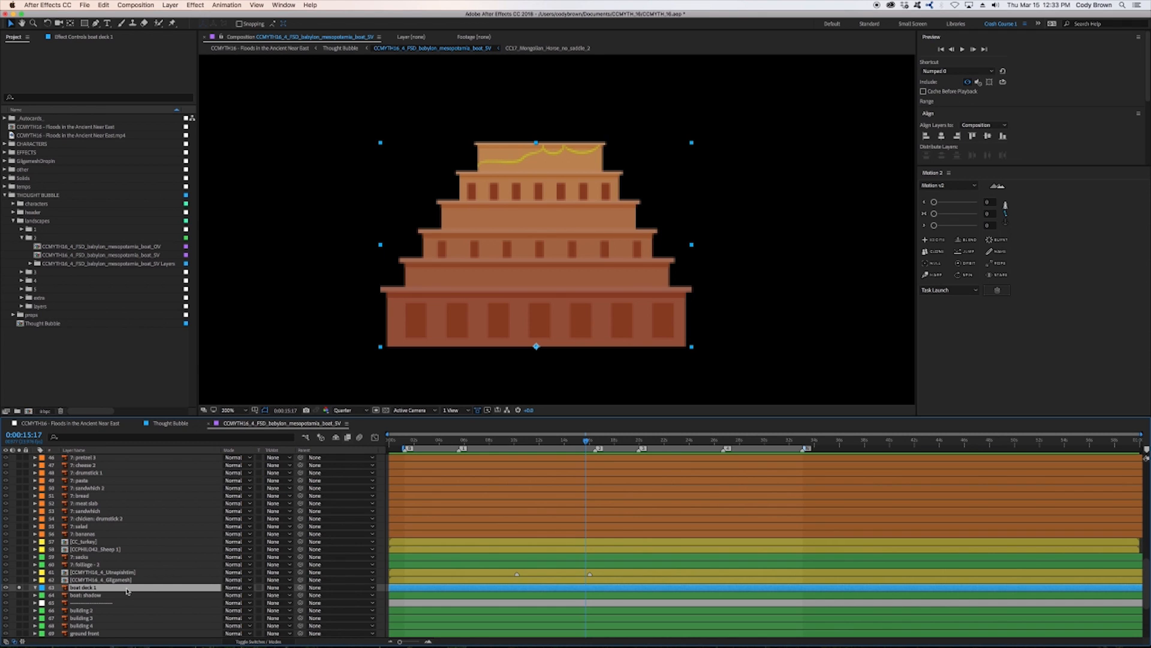
Duplicate the boat deck 1 layer five times so each of the six tiers has its own layer
key("super+d")
key("super+d")
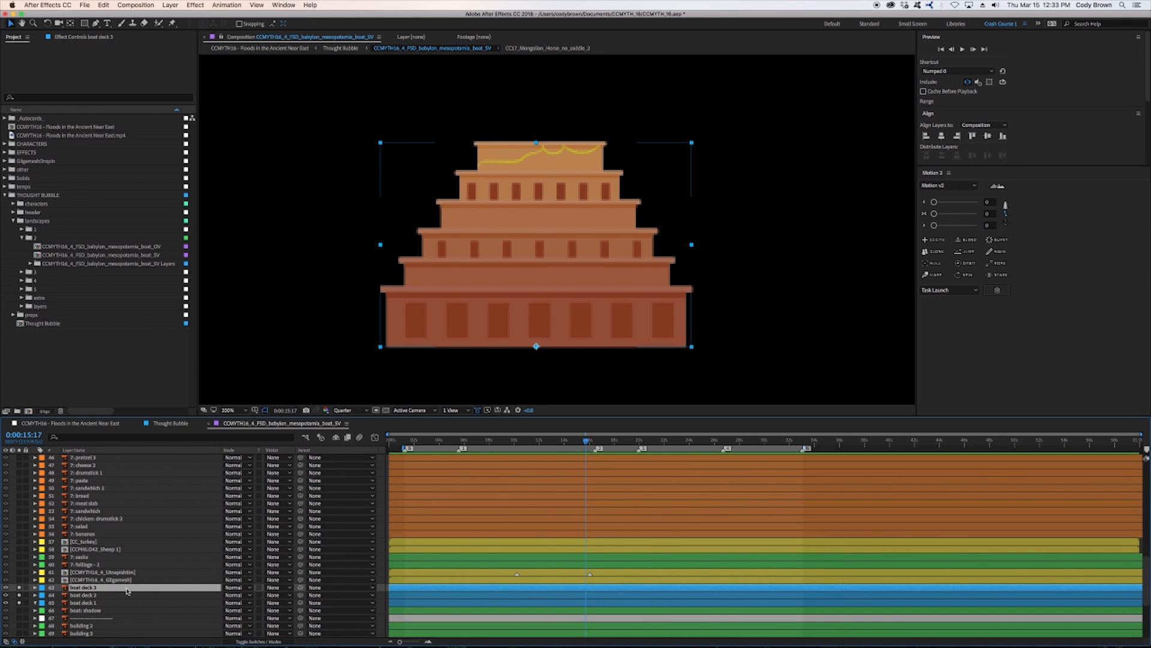
key("super+d")
key("super+d")
key("super+d")
Mask the boat deck 1 layer with a rectangle around the lowest tier, including its ledge
scroll(127, 588, "down", 2)
left_click(102, 610)
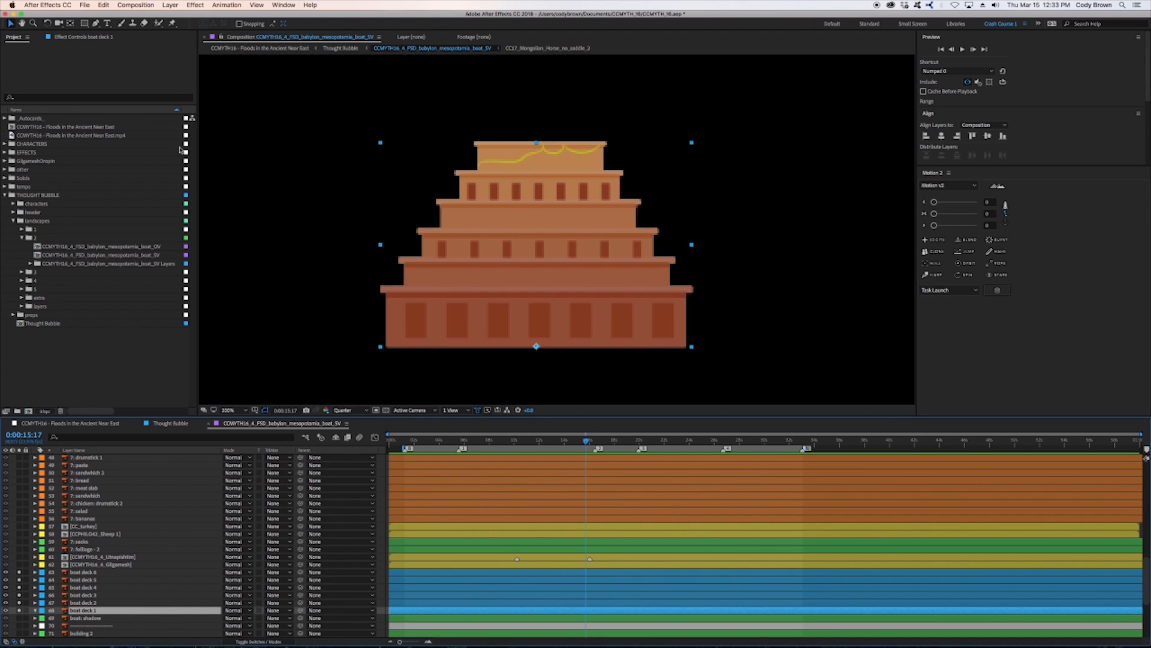
left_click(85, 23)
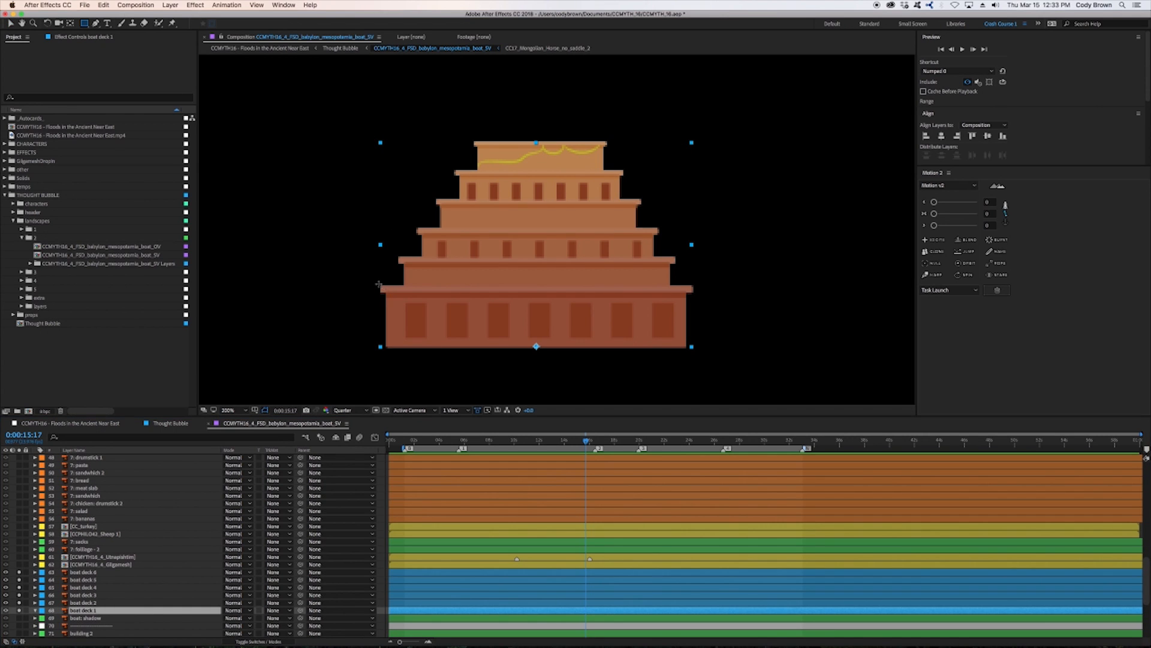
left_click_drag(376, 283, 717, 363)
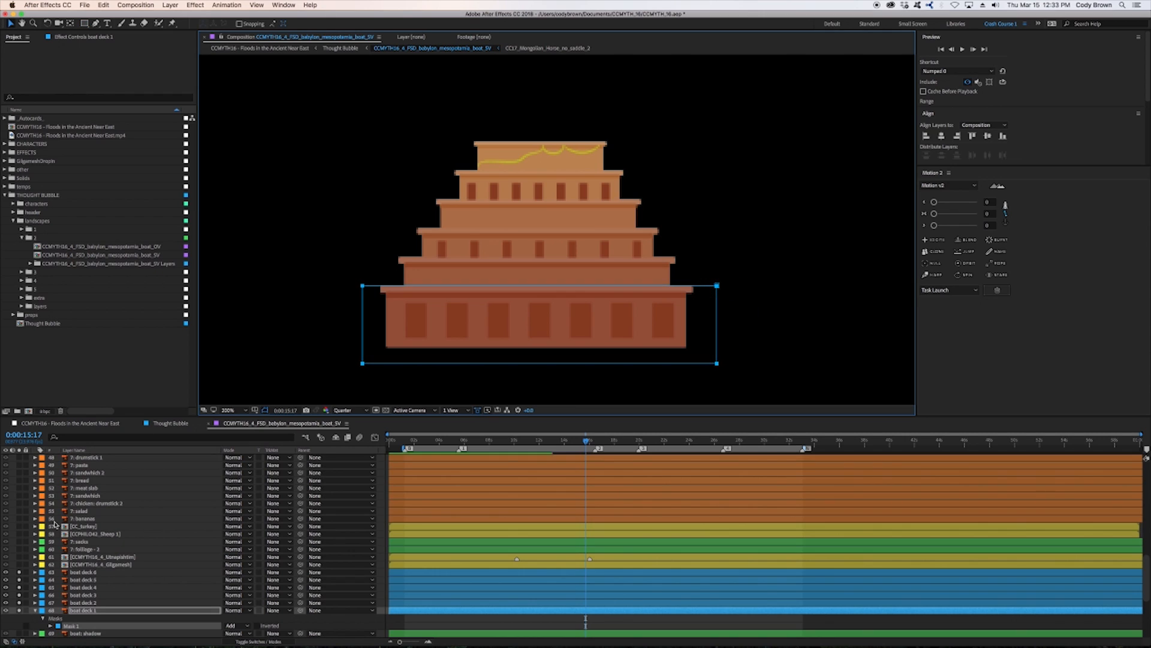
Mask the boat deck 2 layer with a rectangle around the second tier from the bottom
key("super+Up")
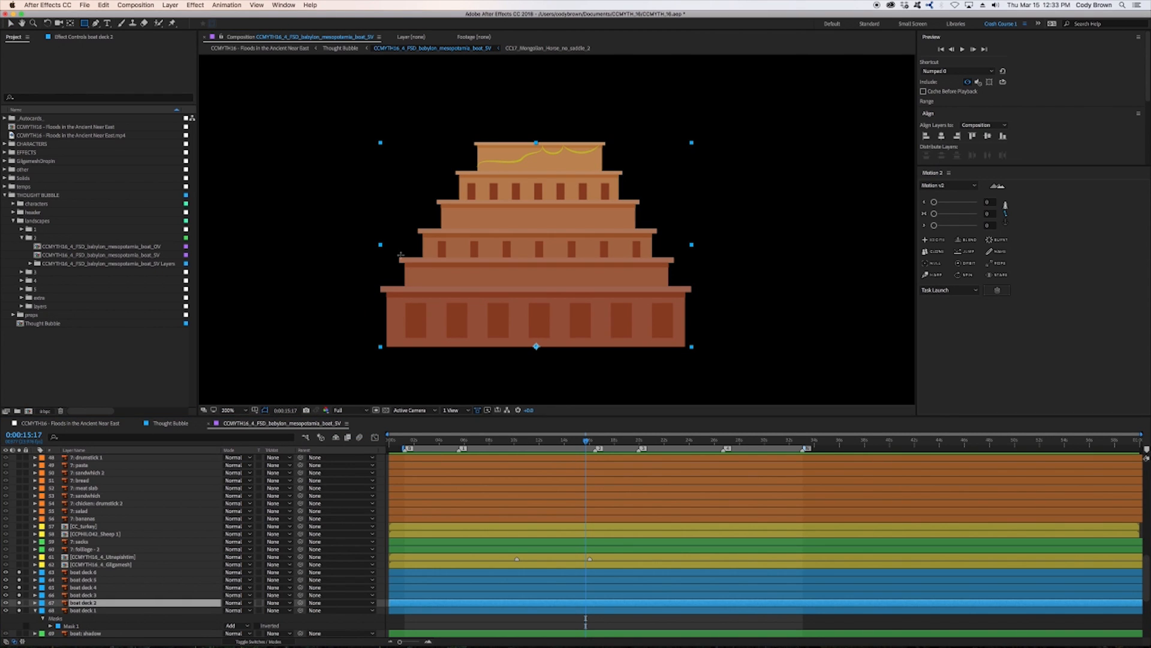
left_click_drag(397, 256, 740, 285)
left_click_drag(741, 285, 707, 286)
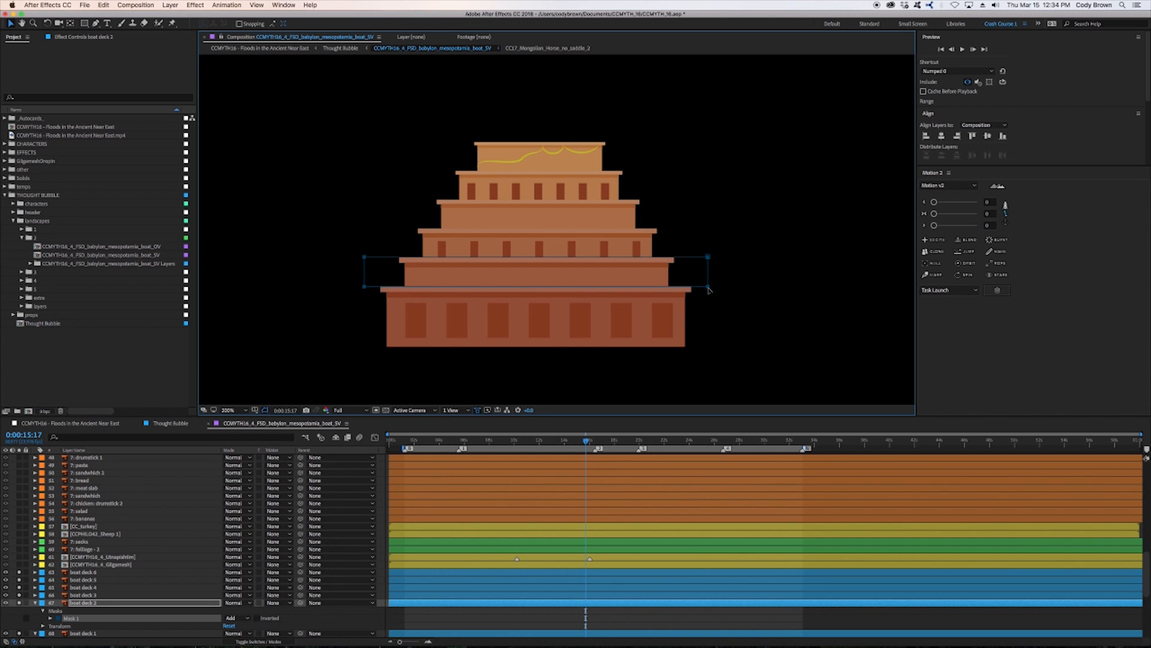
Mask the boat deck 3 layer with a rectangle around the third tier from the bottom
left_click(84, 595)
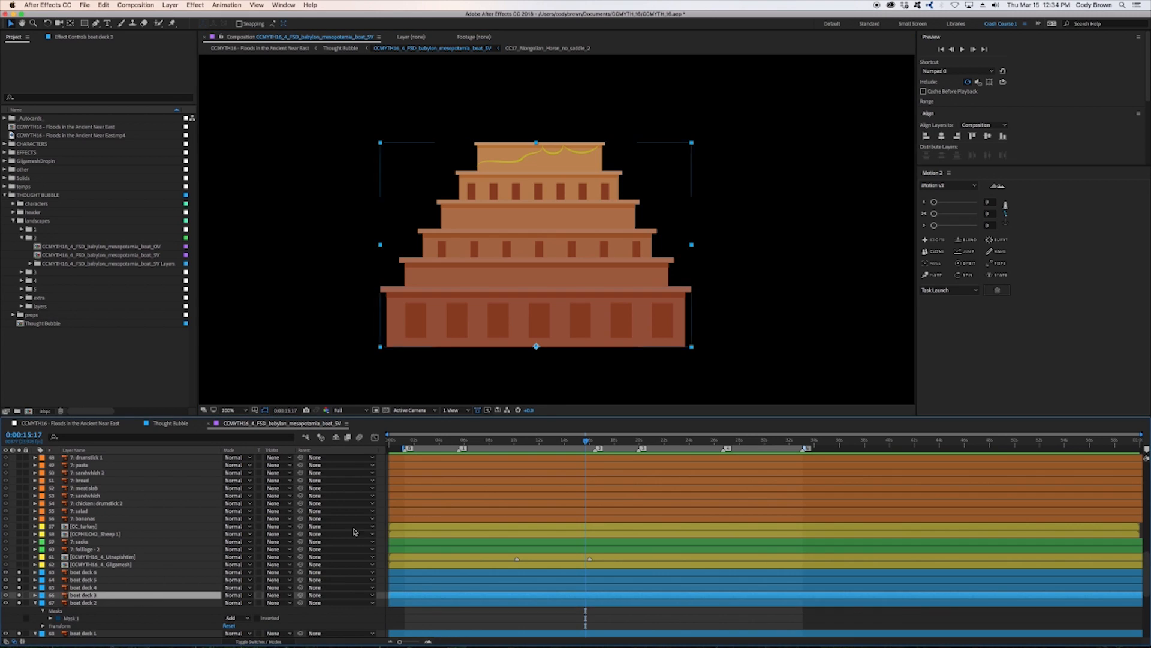
left_click(84, 23)
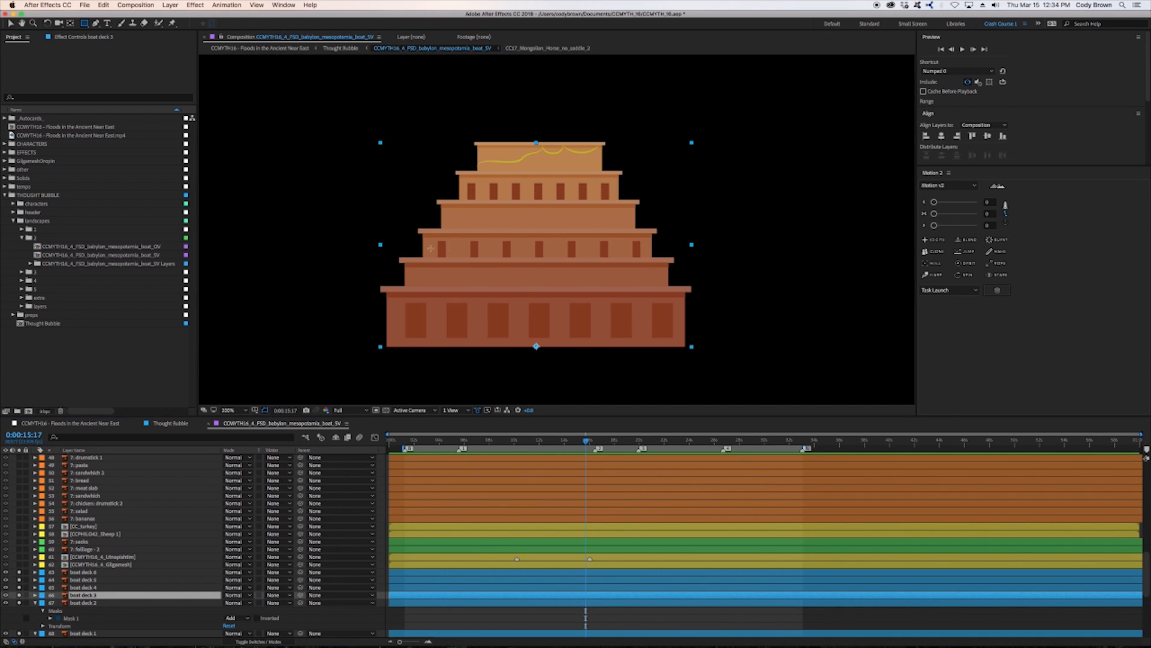
left_click_drag(415, 228, 732, 258)
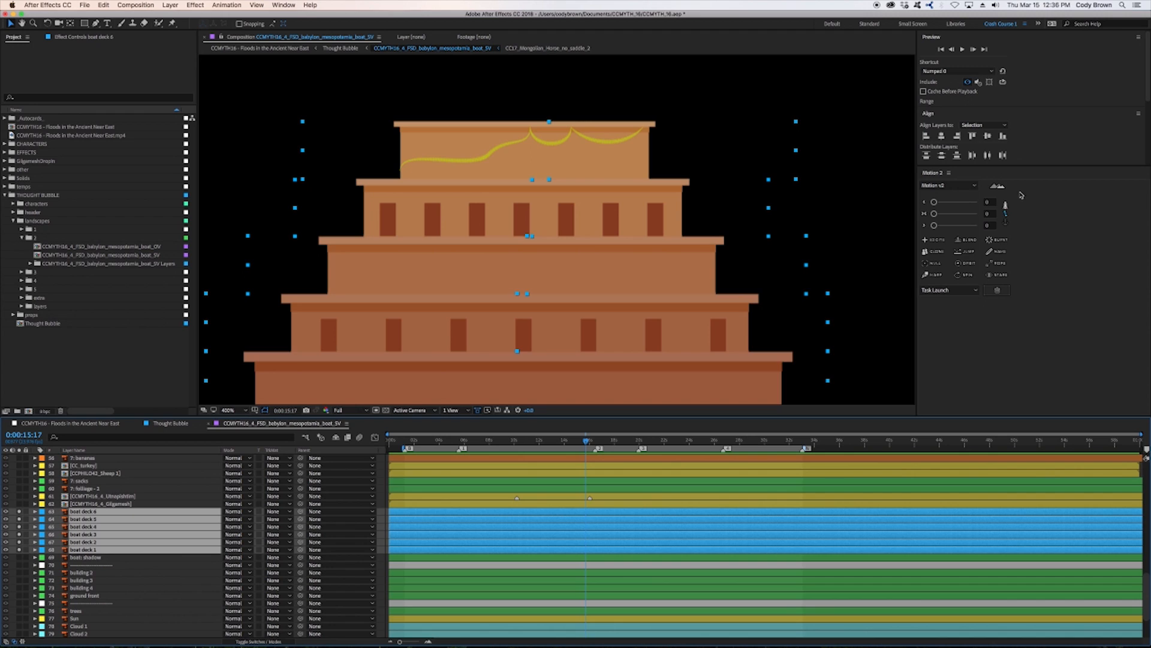
Centre the anchor points of all six selected boat deck layers with Motion v2, and deselect the decks
left_click(1007, 213)
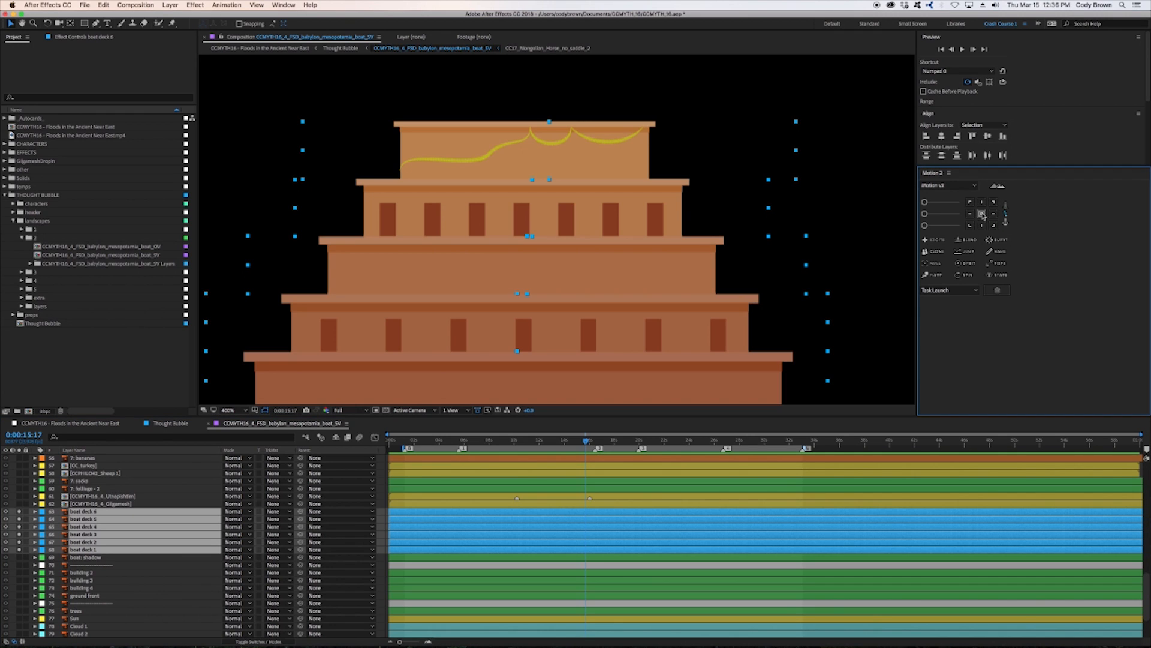
left_click(982, 214)
key("comma")
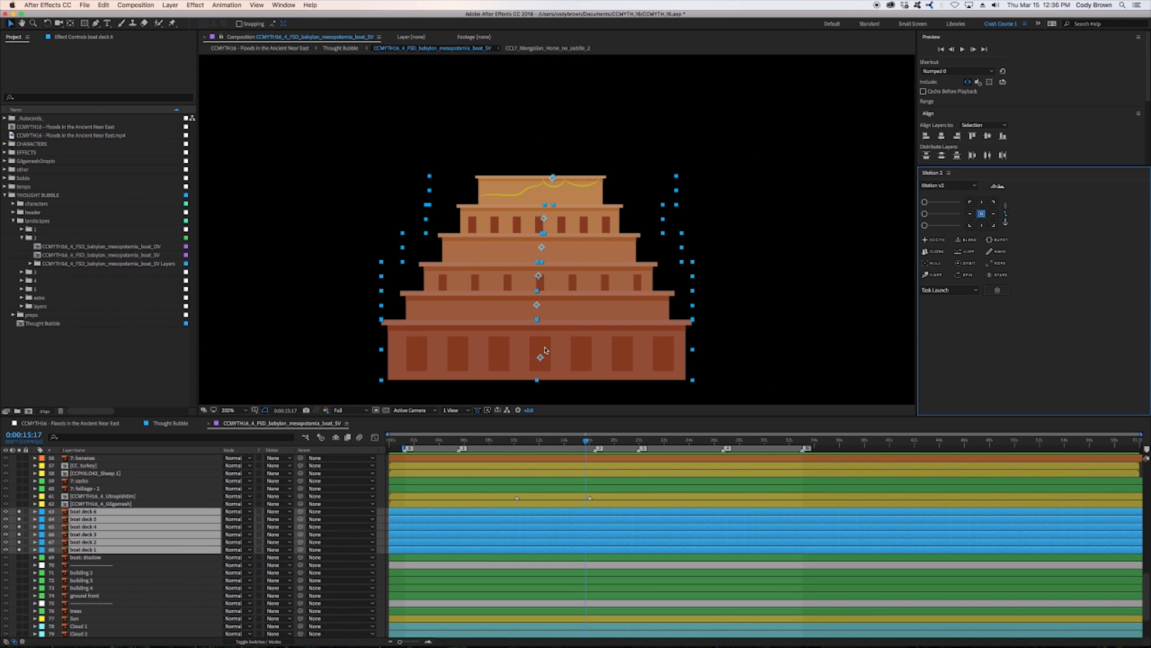
left_click(95, 551)
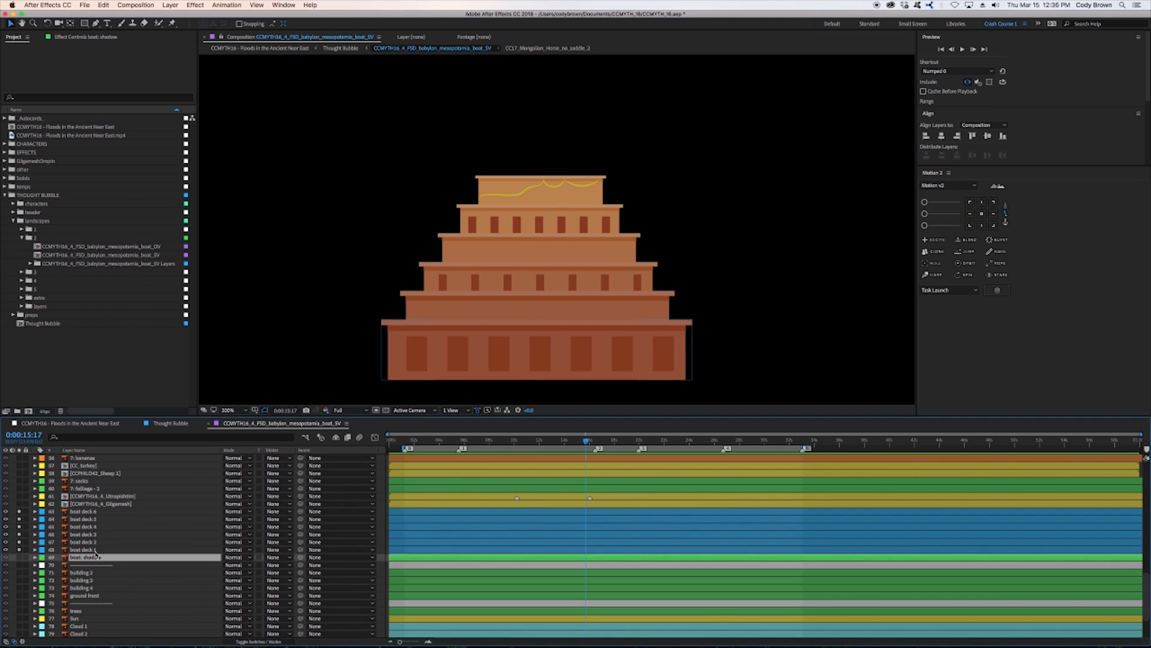
Move the anchor points of boat deck 1, boat deck 2 and boat deck 3 to the bottom-centre edge of each deck
key("y")
left_click_drag(540, 357, 537, 381)
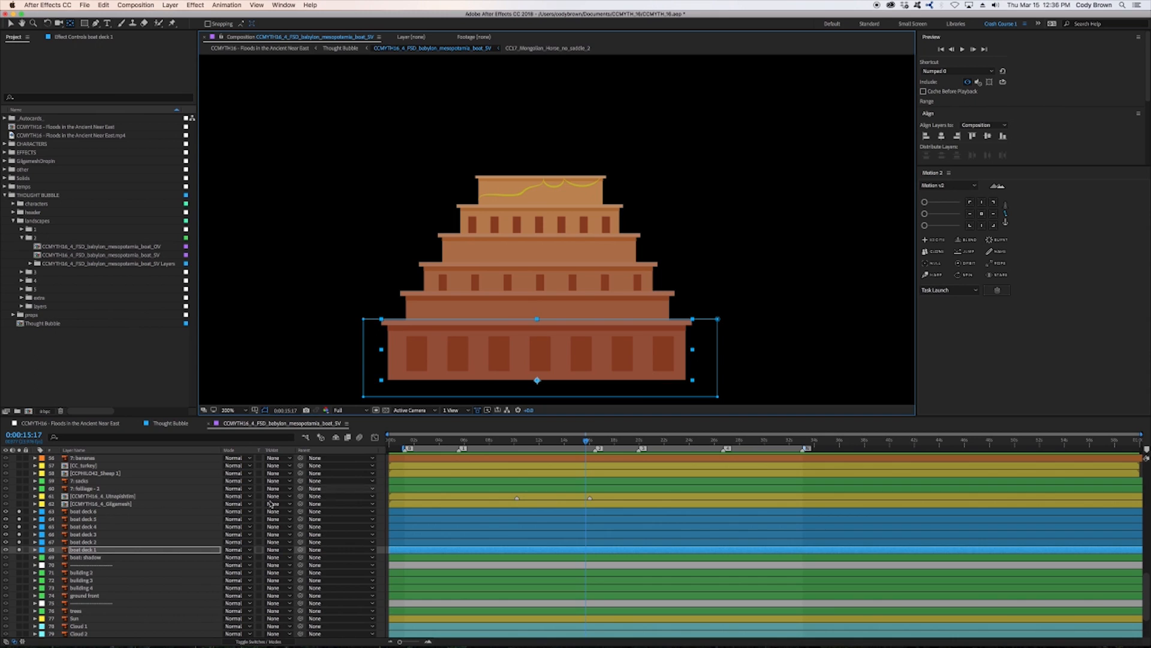
left_click(84, 542)
left_click_drag(537, 305, 537, 321)
left_click(84, 534)
left_click_drag(536, 276, 539, 293)
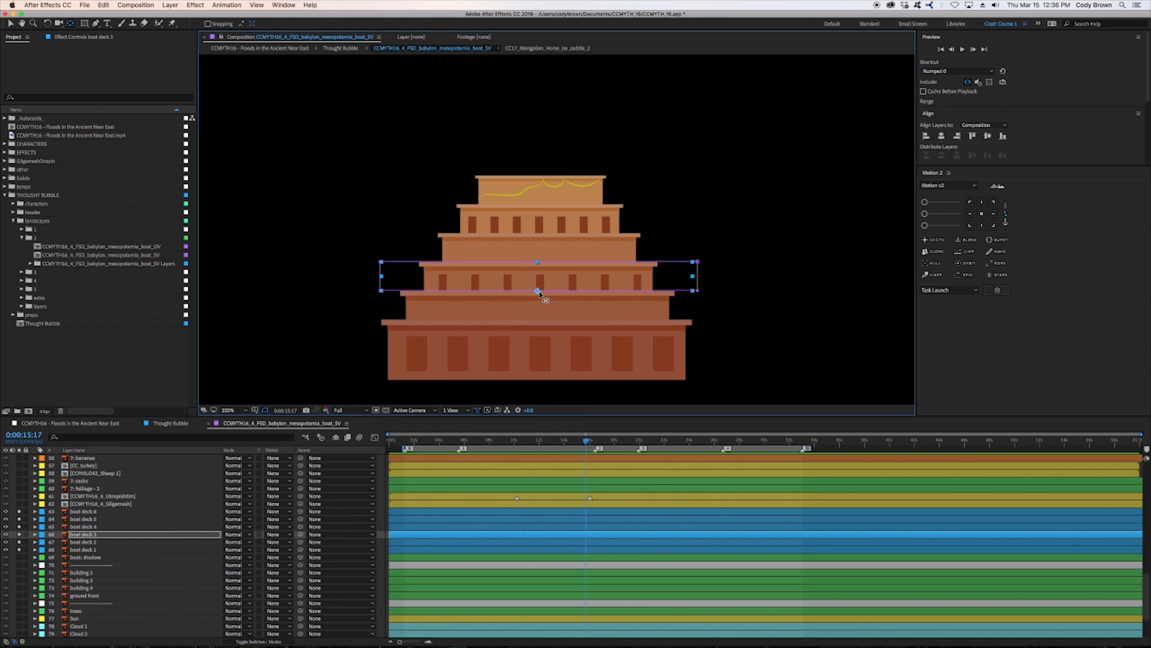
Move the anchor points of boat deck 4, boat deck 5 and boat deck 6 to their bottom-centre edges, and deselect the layers
left_click(111, 526)
left_click_drag(543, 247, 542, 262)
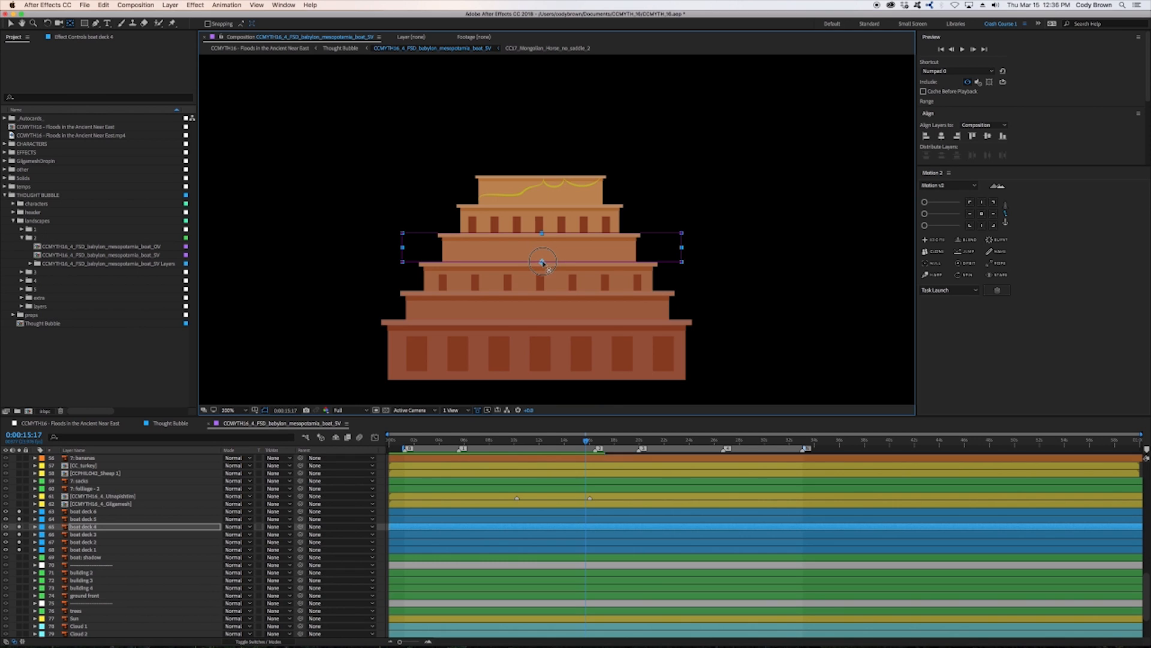
left_click(101, 518)
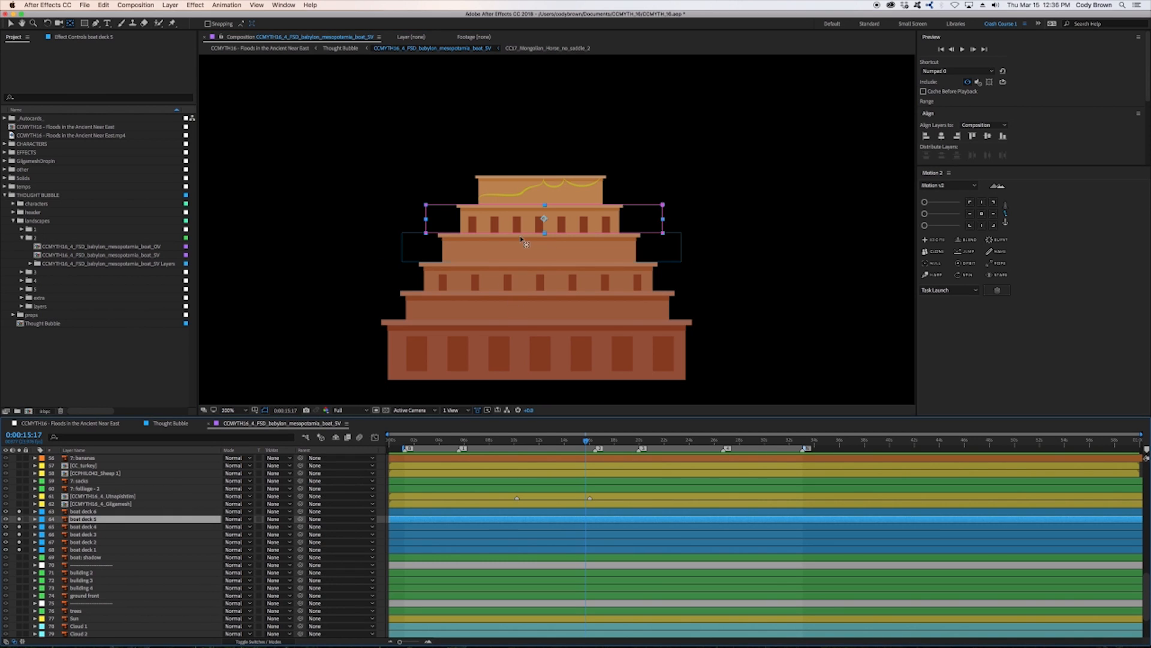
left_click_drag(547, 234, 547, 234)
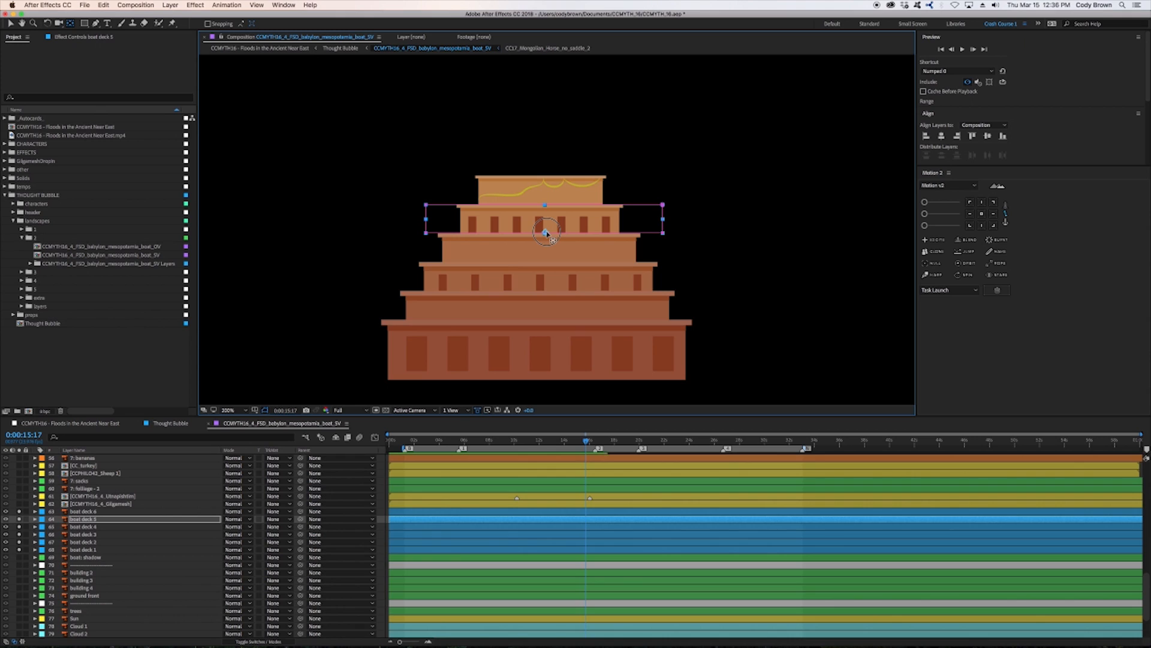
key("super+Up")
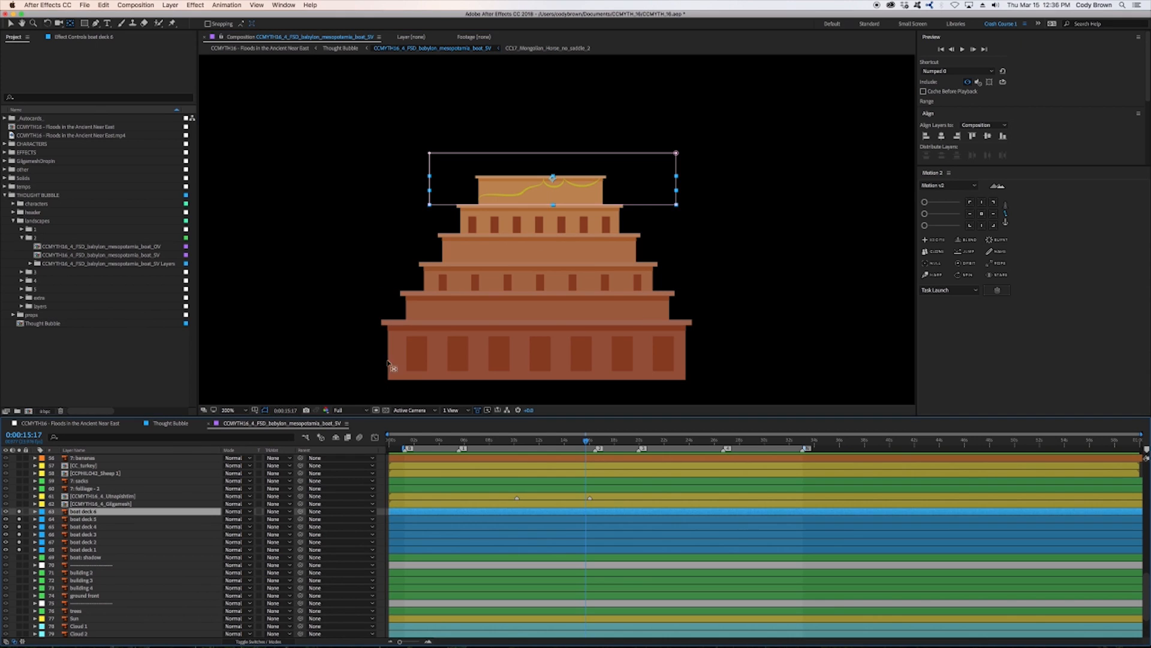
left_click_drag(553, 178, 554, 207)
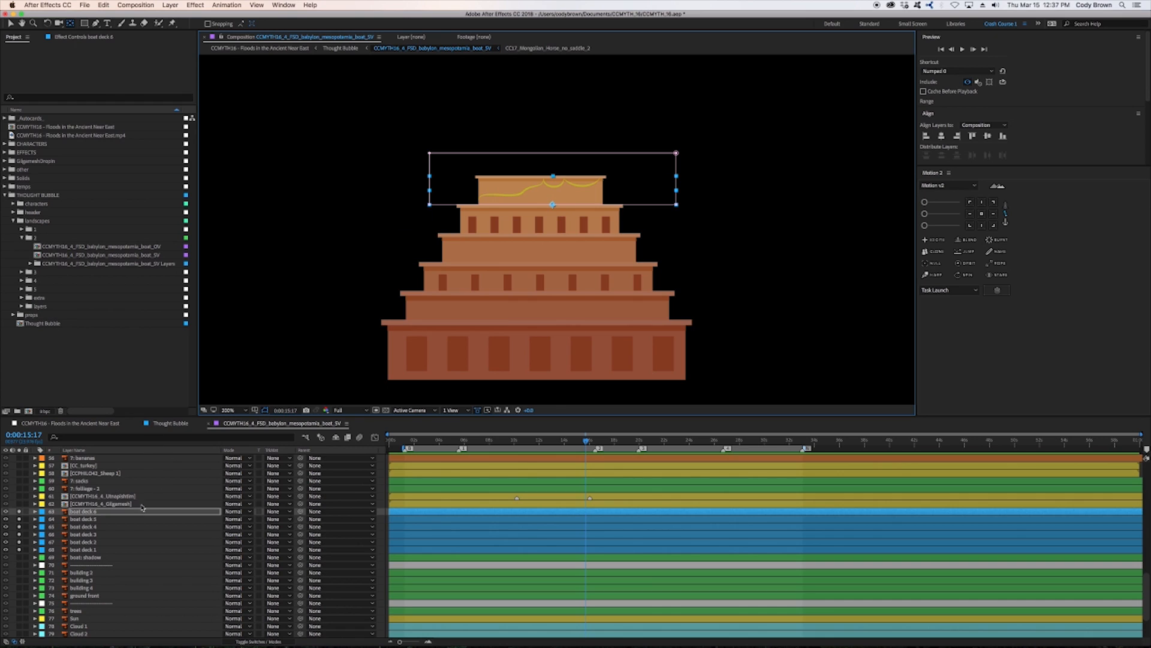
key("super+shift+a")
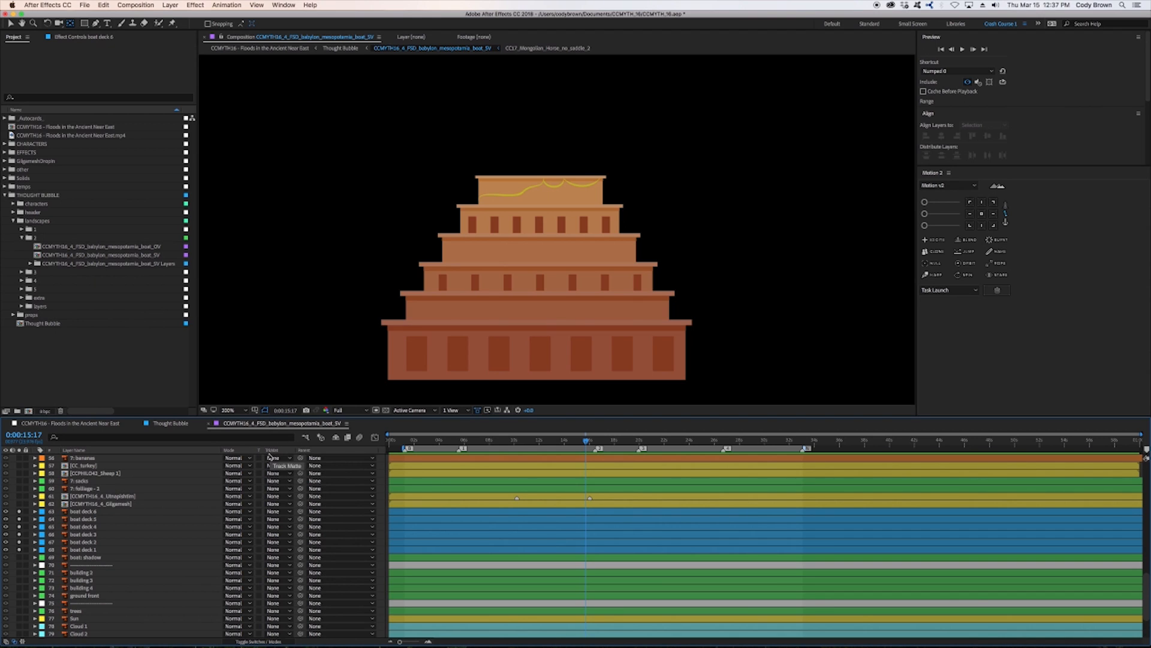
Set the composition preview resolution to Quarter and turn off solo for all six boat deck layers
scroll(221, 510, "up", 2)
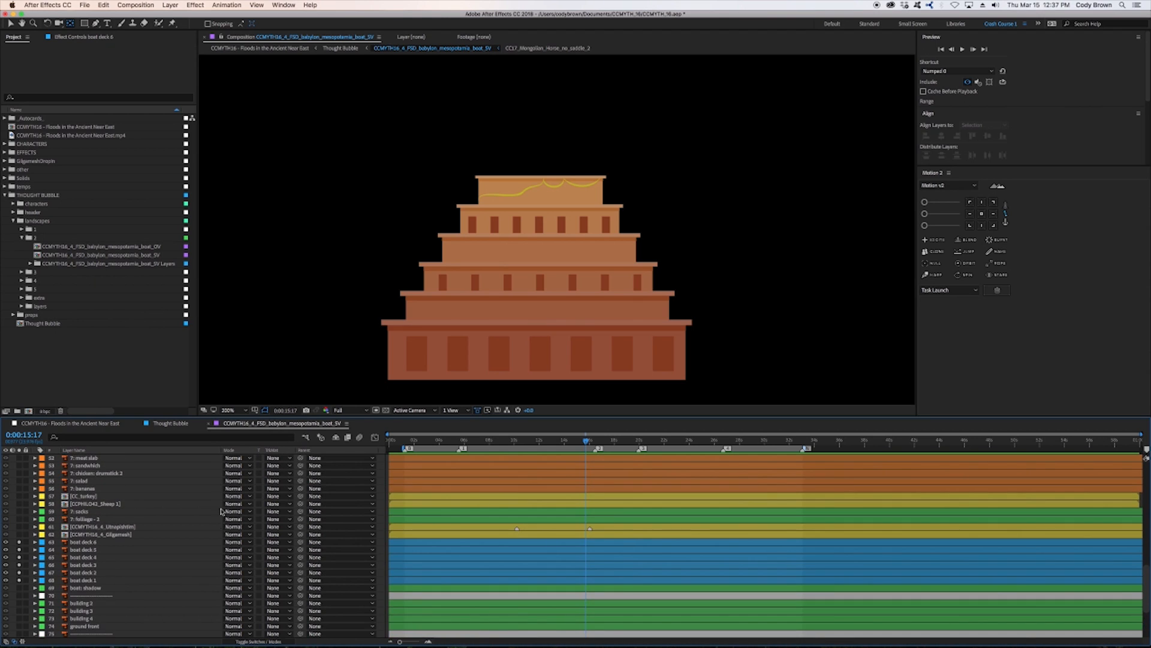
left_click(351, 410)
left_click(348, 458)
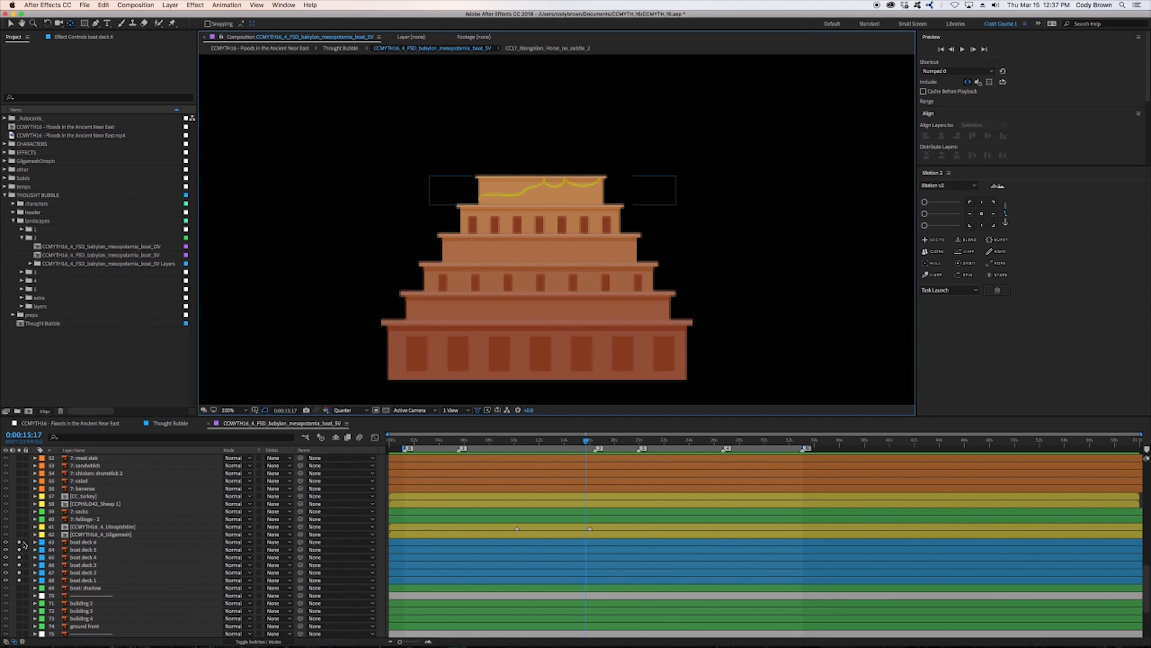
left_click_drag(19, 542, 19, 580)
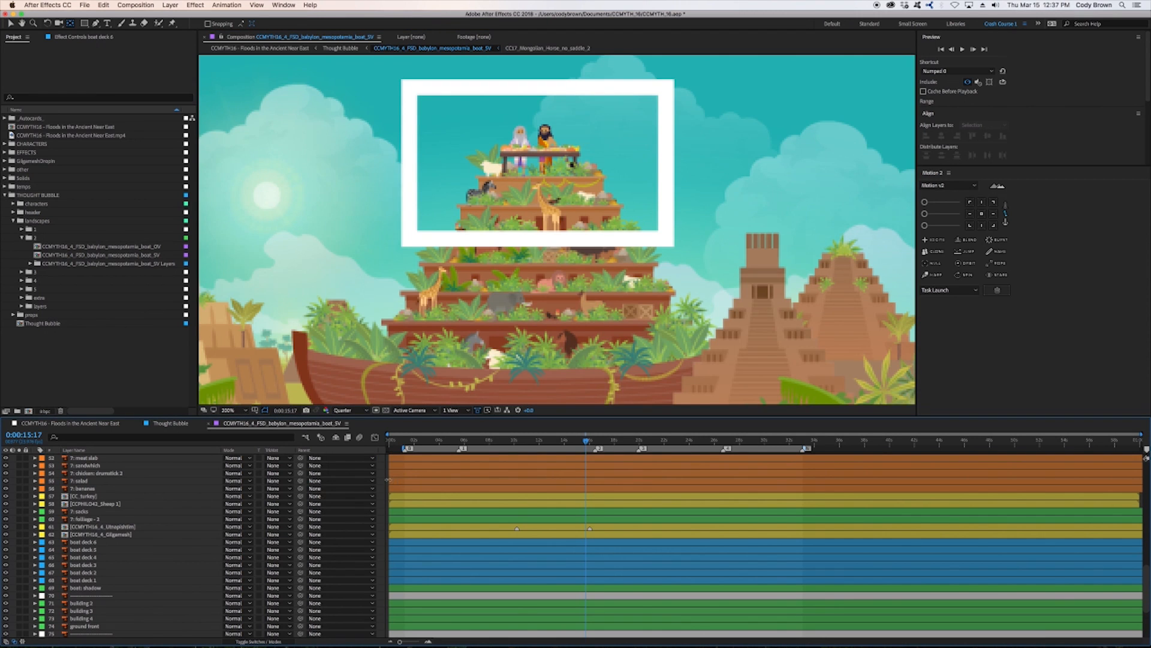
scroll(452, 292, "down", 1)
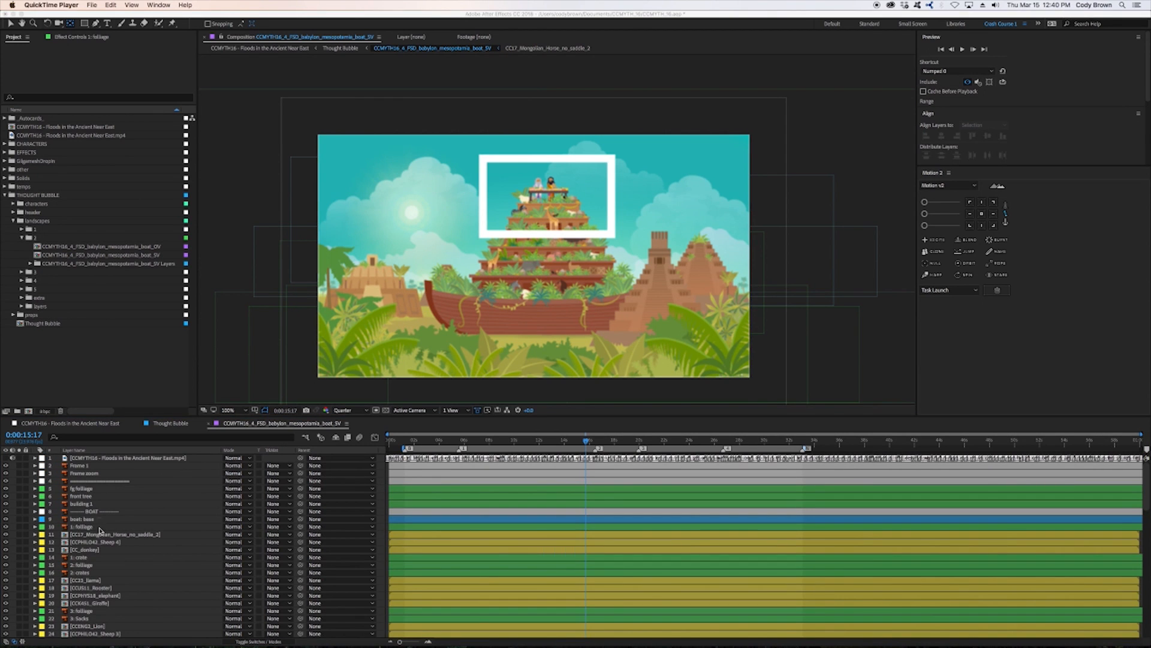
Pre-compose the layers from 1: foliage through 1: crate, together with boat deck 1, into a composition named Deck_1
left_click(100, 530)
left_click(103, 531)
scroll(110, 539, "down", 1)
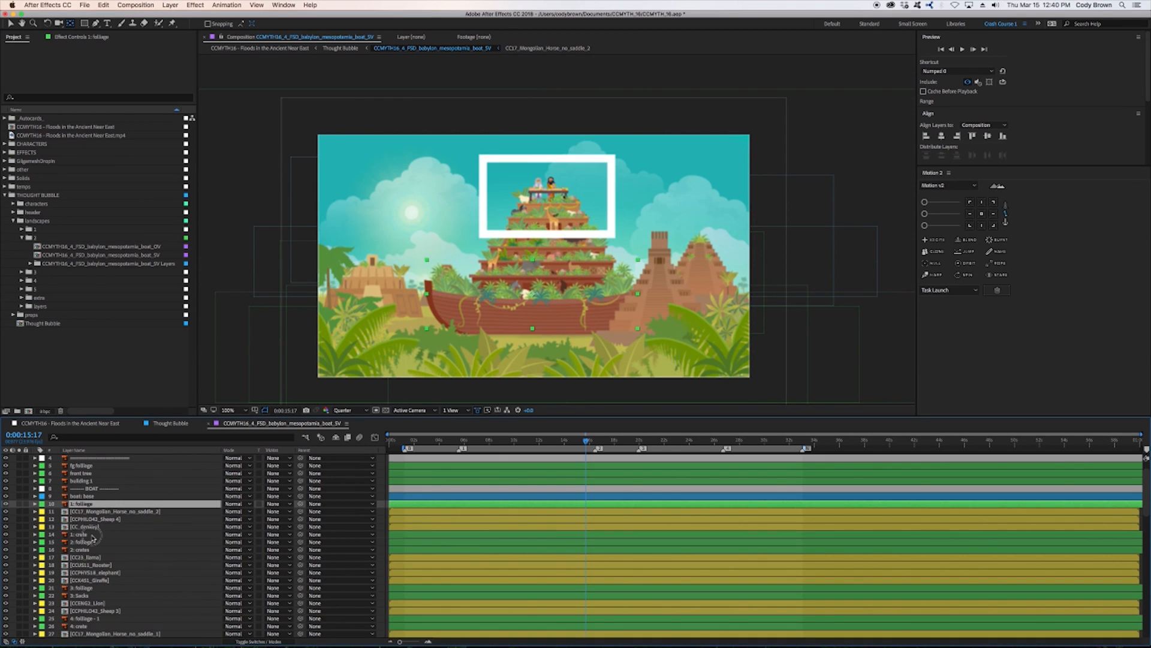
left_click(93, 535, "shift")
scroll(157, 588, "down", 9)
scroll(149, 588, "down", 6)
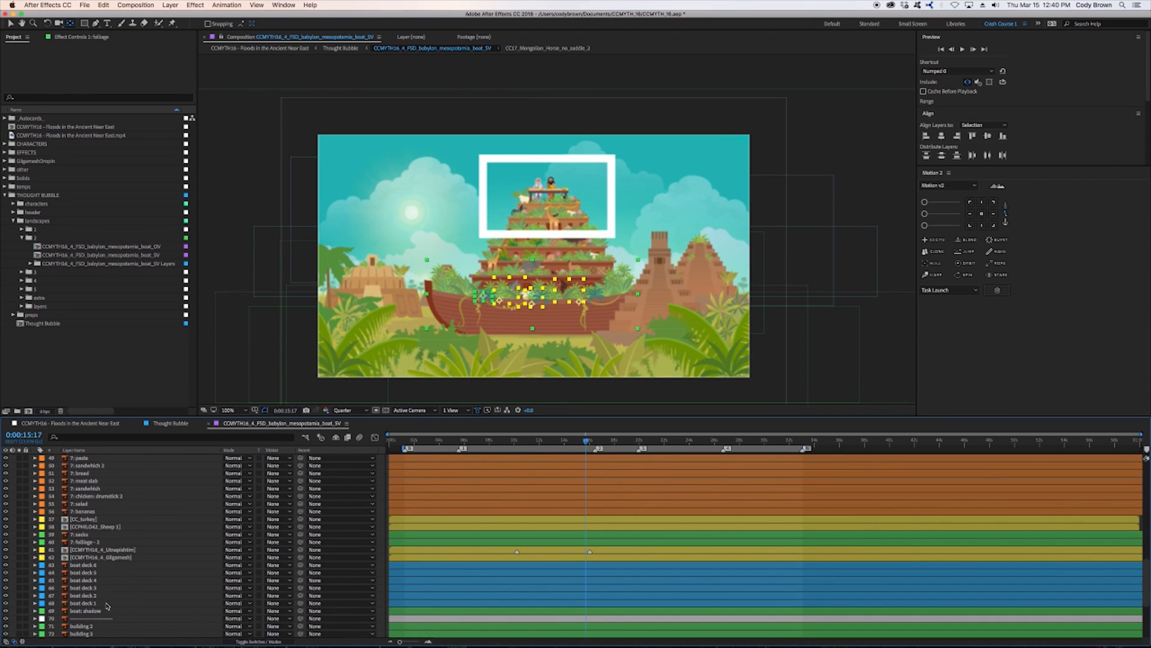
left_click(98, 604, "super")
key("super+shift+c")
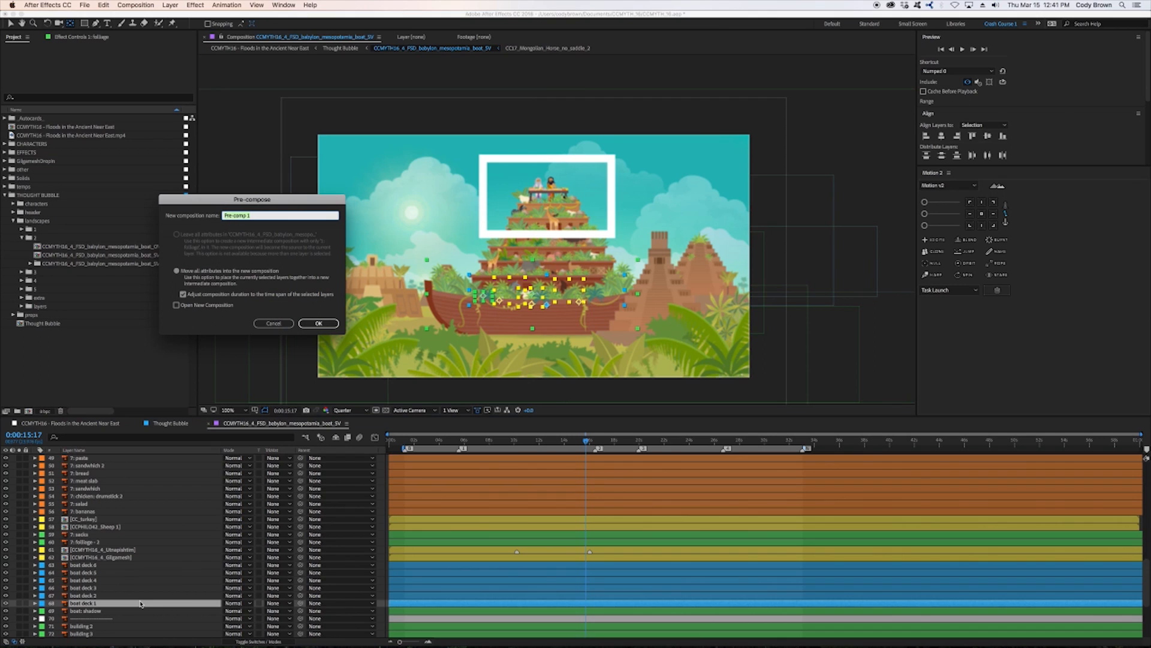
type("b")
key("super+a")
left_click(328, 324)
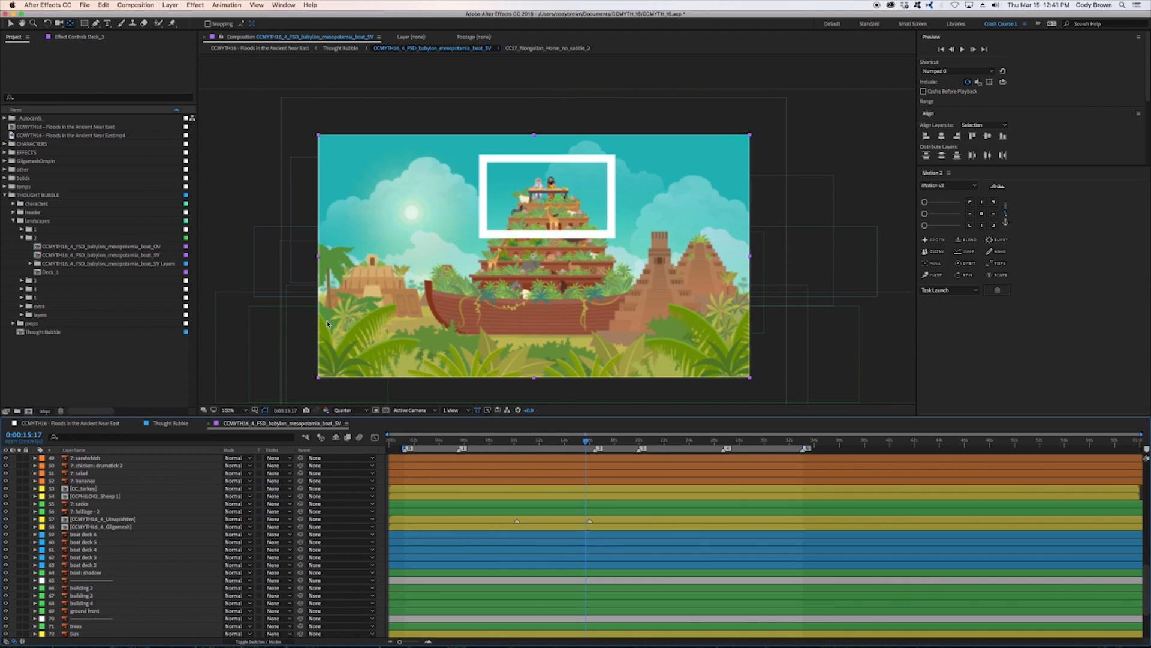
Pre-compose boat deck 2 with its foliage, crates, llama, rooster, elephant and giraffe layers into a composition named Deck_2
left_click(121, 564)
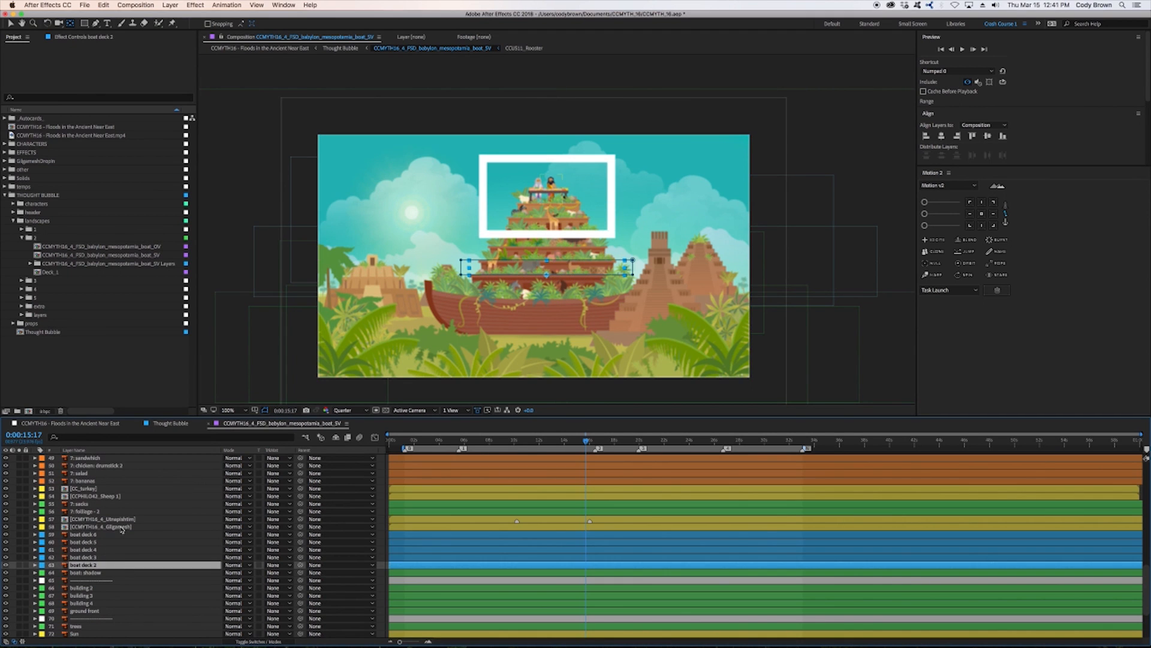
scroll(121, 528, "up", 5)
scroll(121, 528, "up", 8)
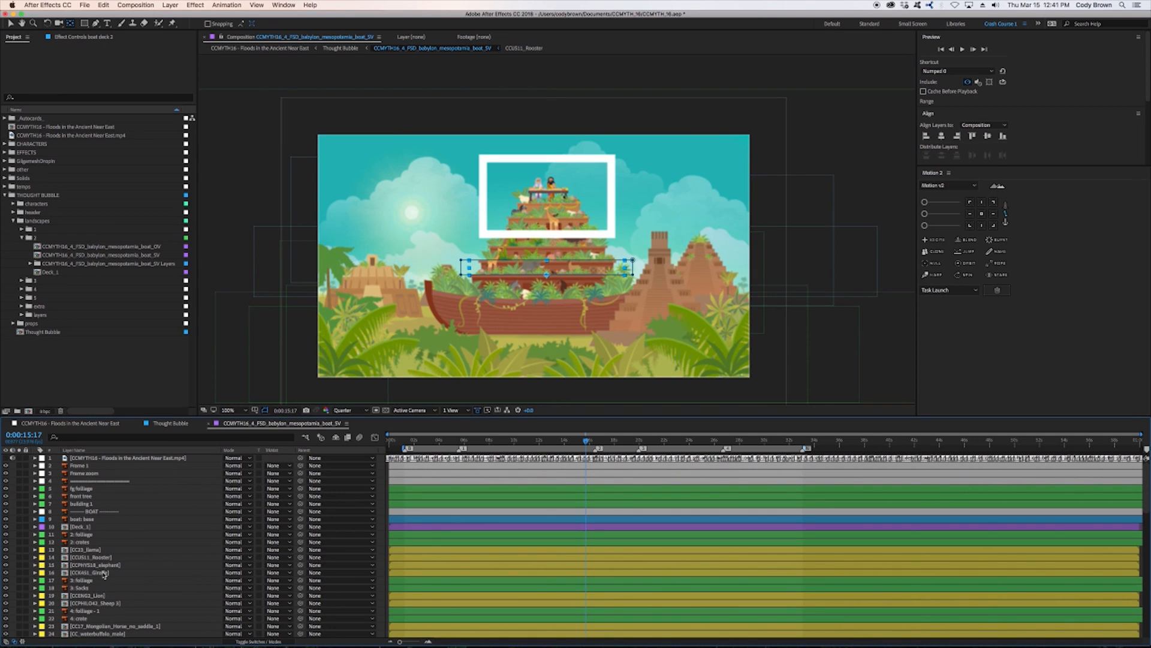
left_click(96, 534)
left_click(103, 541, "shift")
left_click(108, 551, "shift")
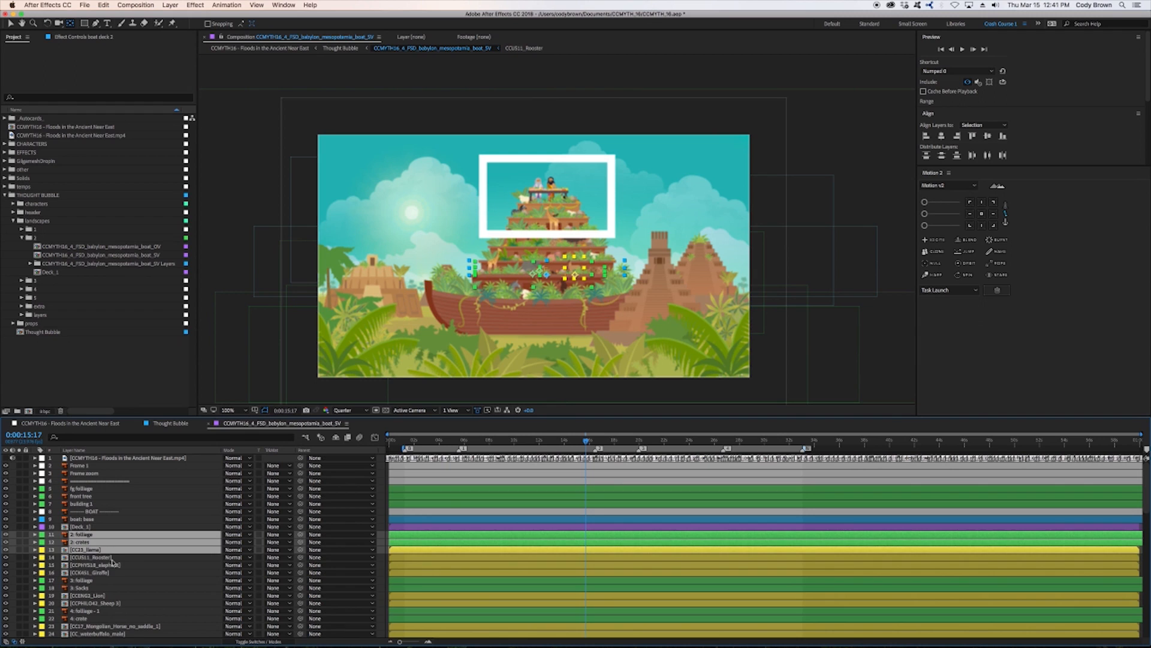
left_click(111, 558, "shift")
left_click(114, 565, "shift")
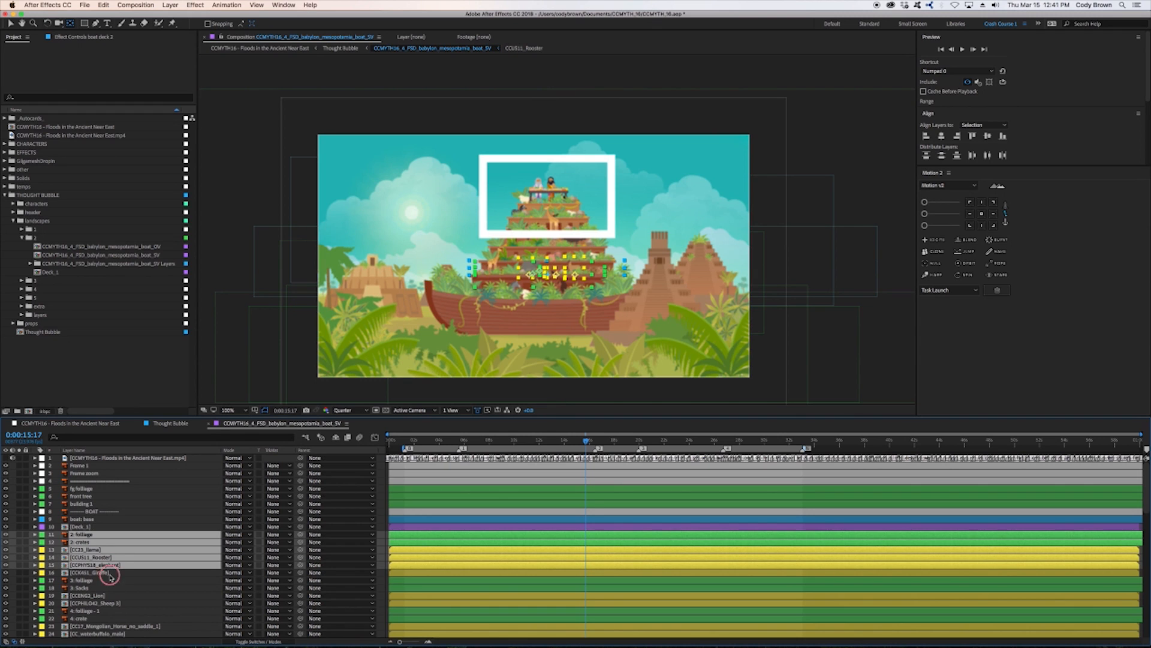
left_click(110, 574, "shift")
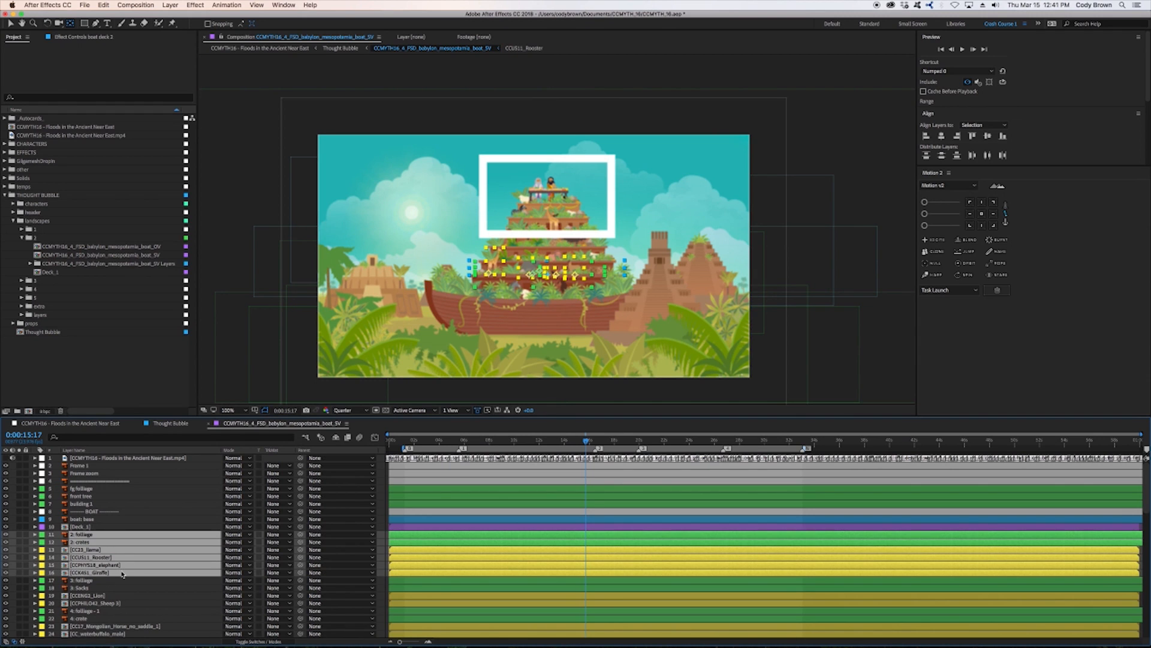
key("super+shift+c")
left_click(318, 323)
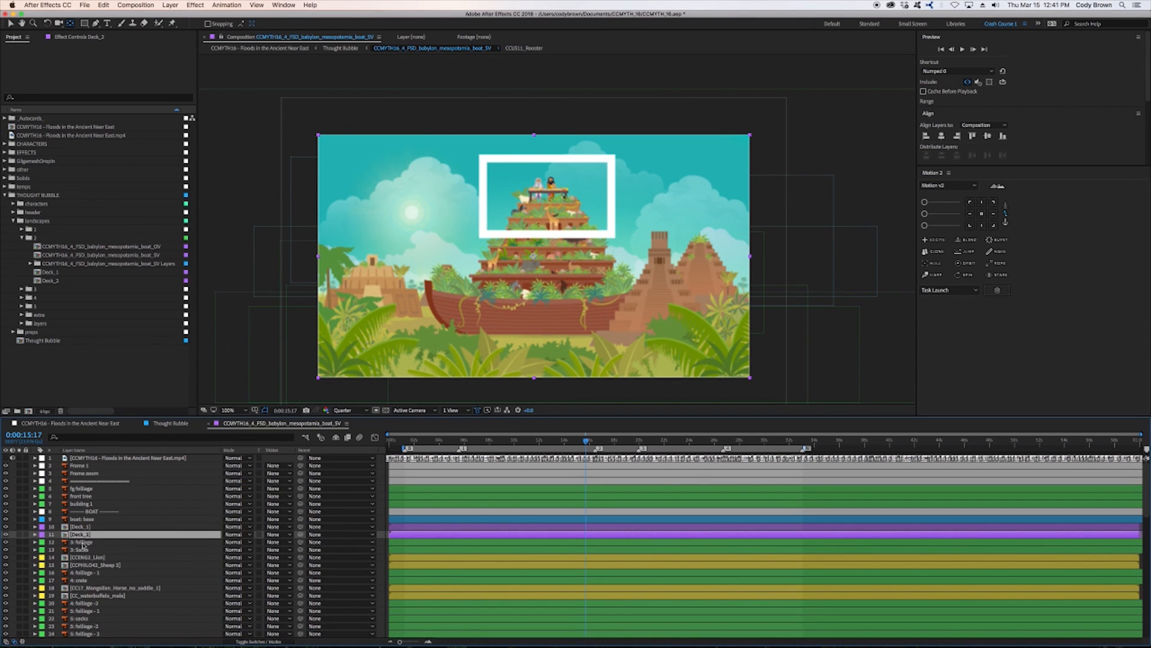
Pre-compose boat deck 3 with its foliage, sacks, lion and sheep layers into a composition named Deck_3
left_click(82, 542)
scroll(123, 564, "down", 2)
left_click(109, 542, "shift")
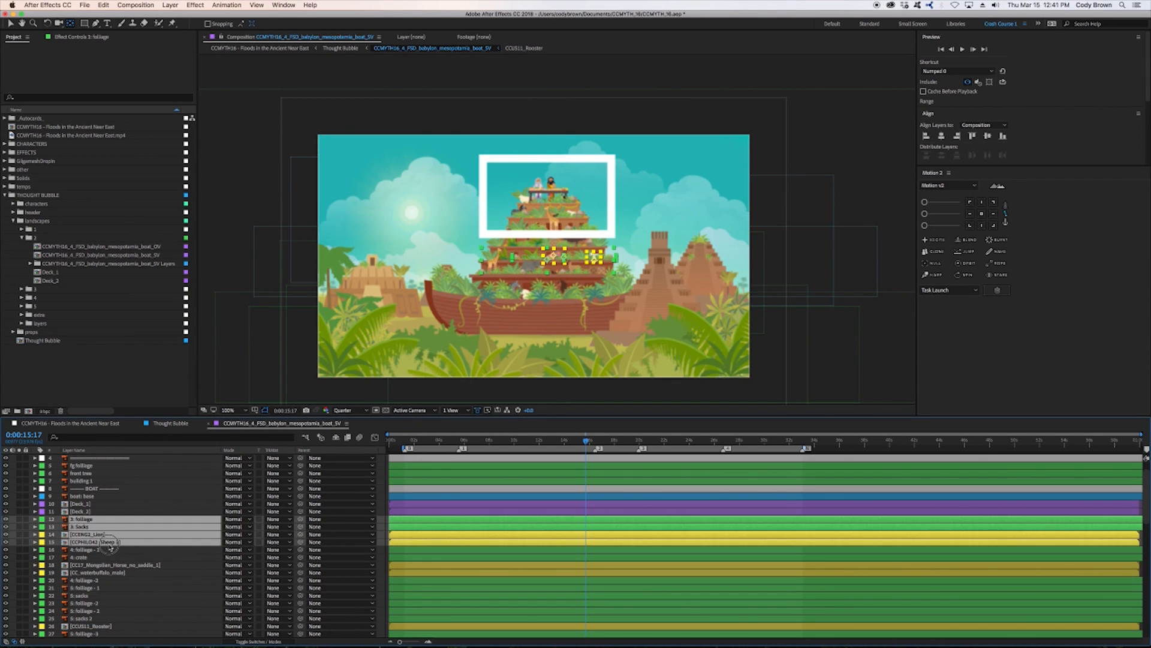
scroll(134, 558, "down", 15)
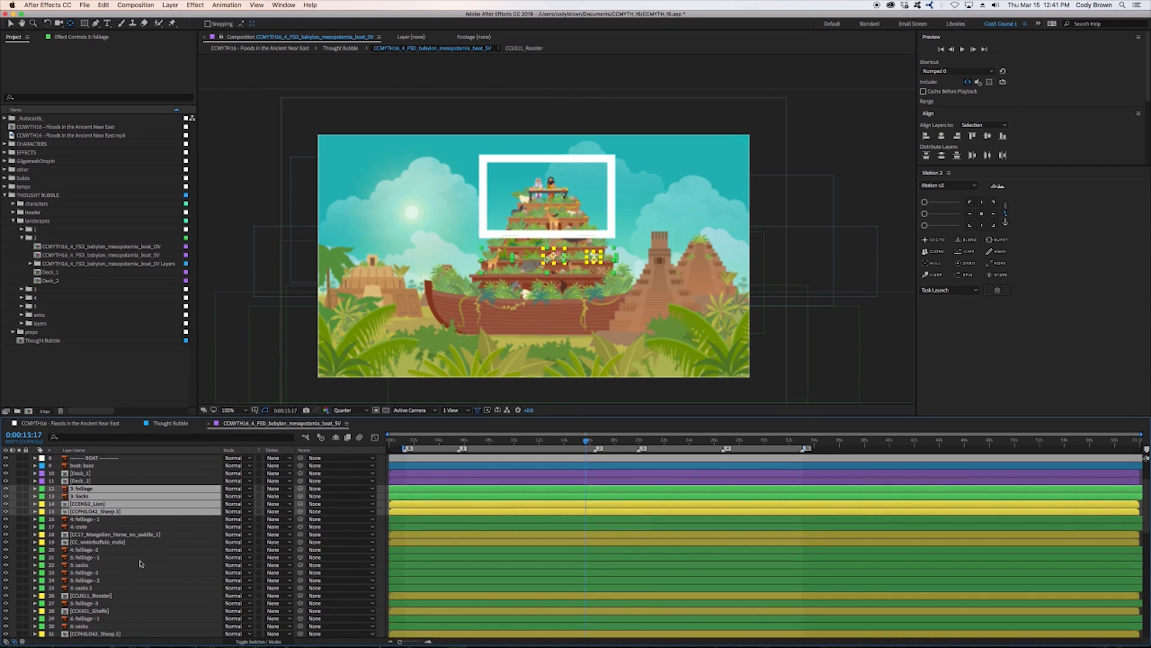
scroll(128, 561, "down", 1)
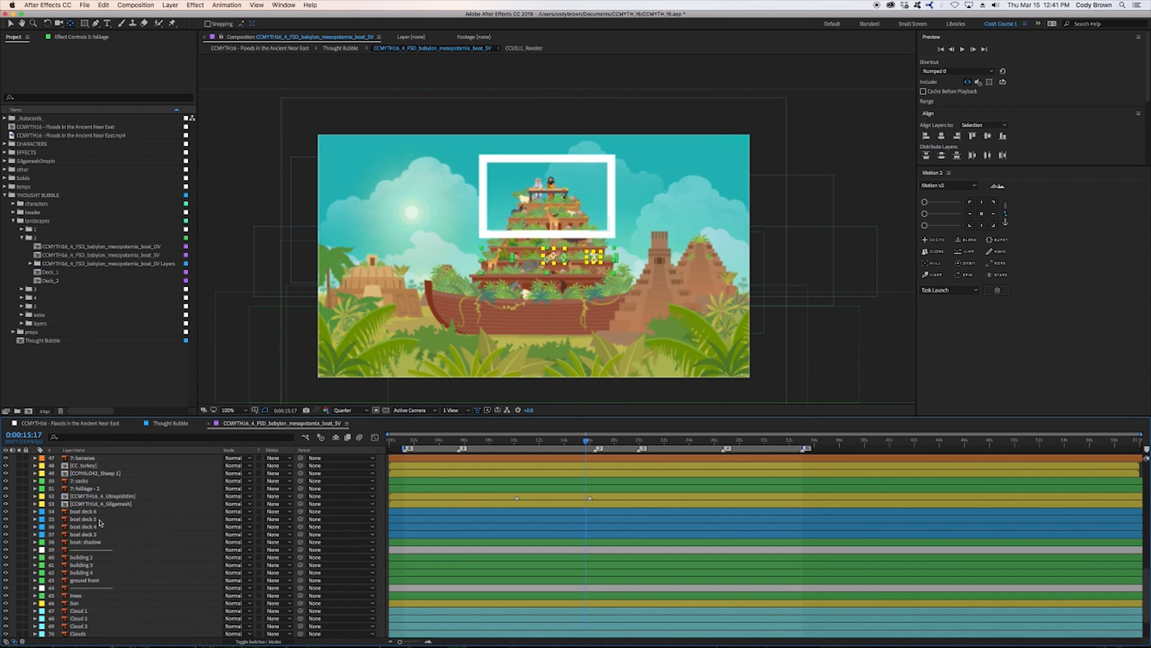
left_click(105, 535)
key("super+shift+c")
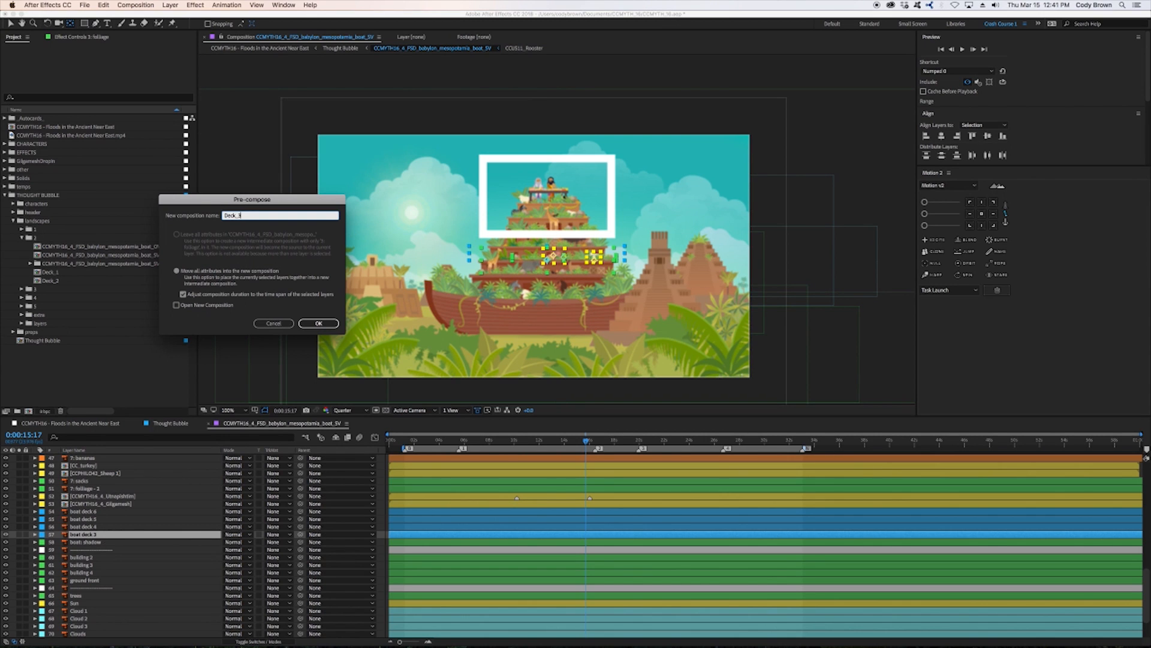
left_click(317, 327)
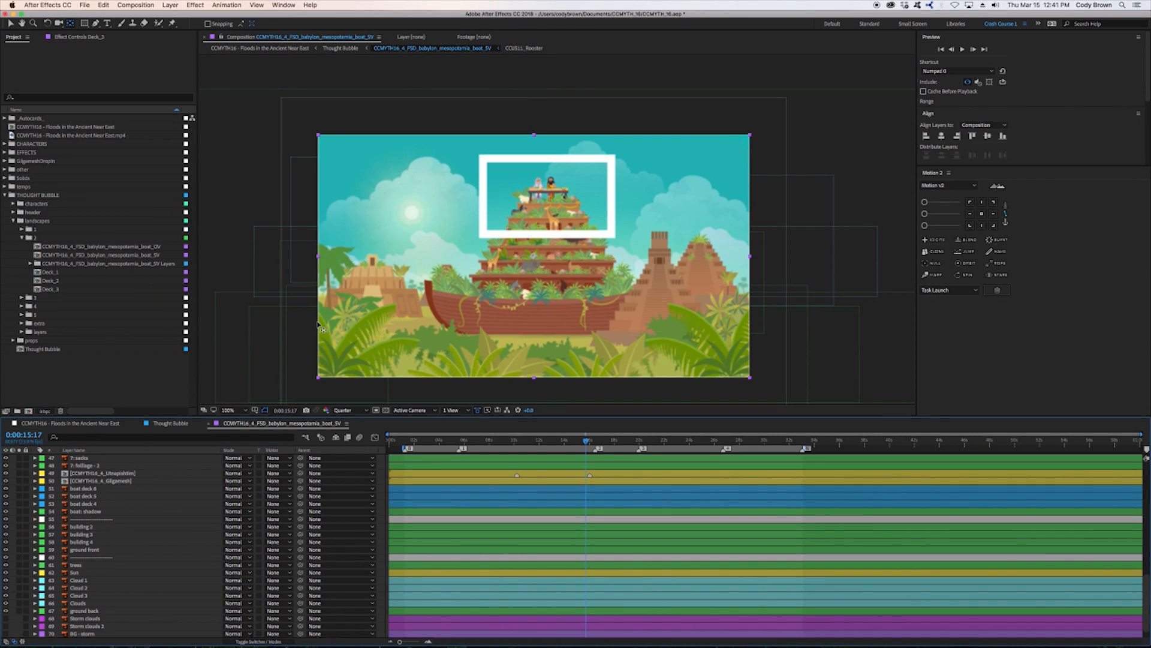
Pre-compose boat deck 4 with its two foliage layers, crate, horse and water buffalo into a composition named Deck_4
left_click(99, 503)
scroll(171, 488, "up", 10)
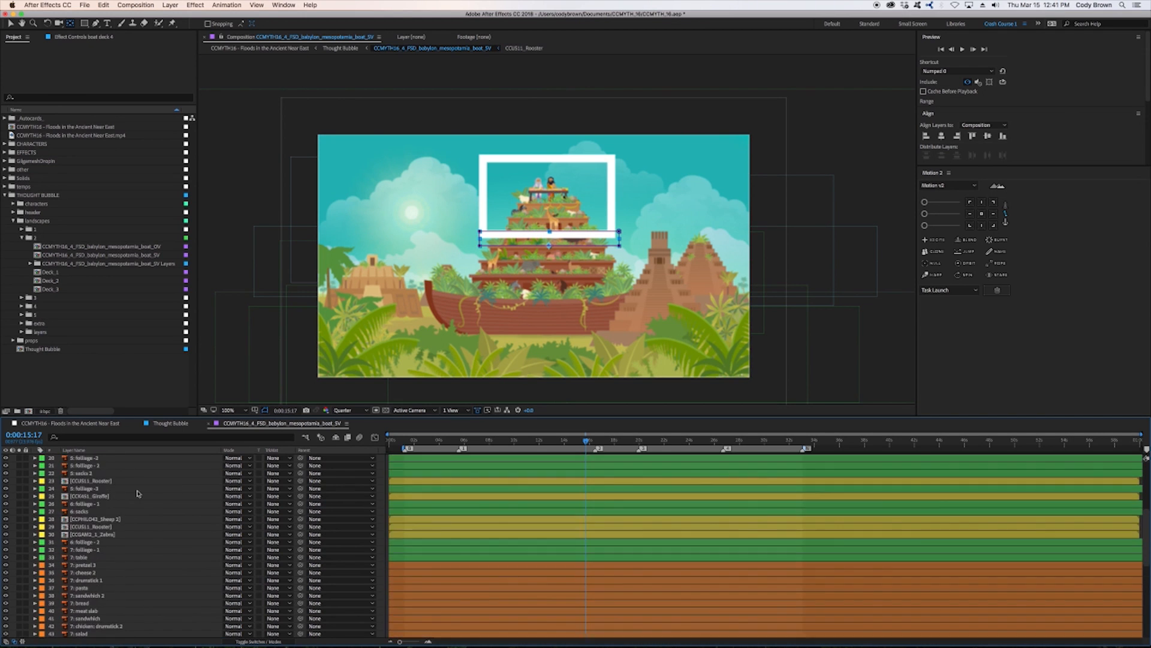
scroll(136, 495, "up", 3)
left_click(94, 480)
left_click(96, 488, "shift")
left_click(99, 496, "shift")
left_click(104, 504, "shift")
left_click(110, 511, "shift")
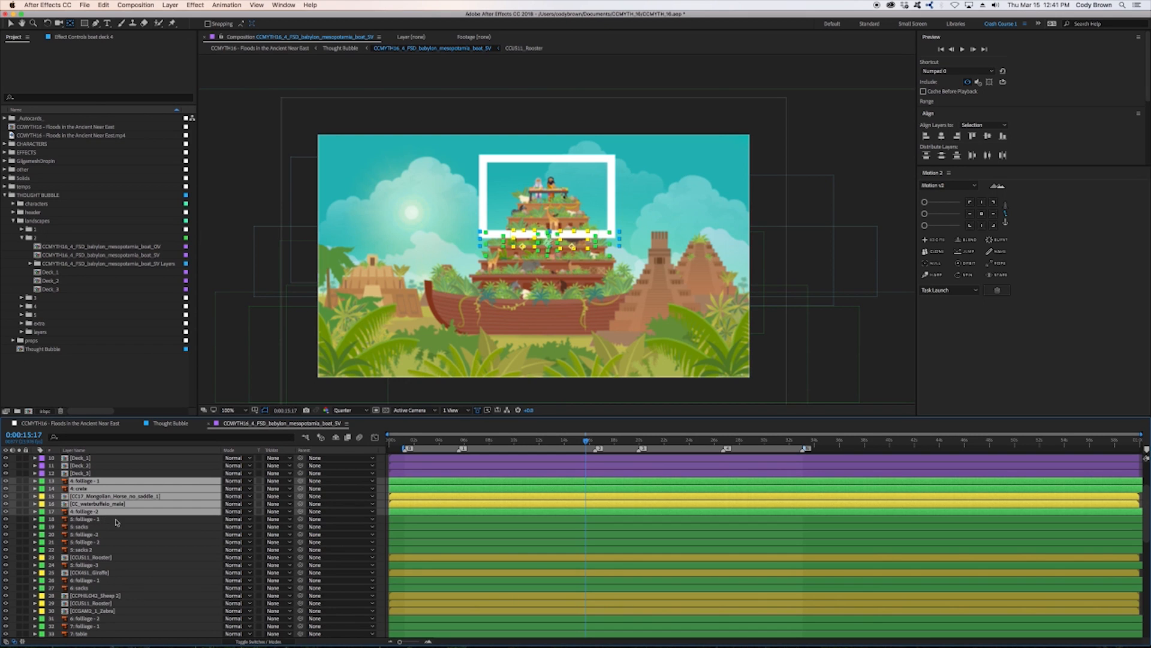
key("super+shift+c")
type("Deck_4")
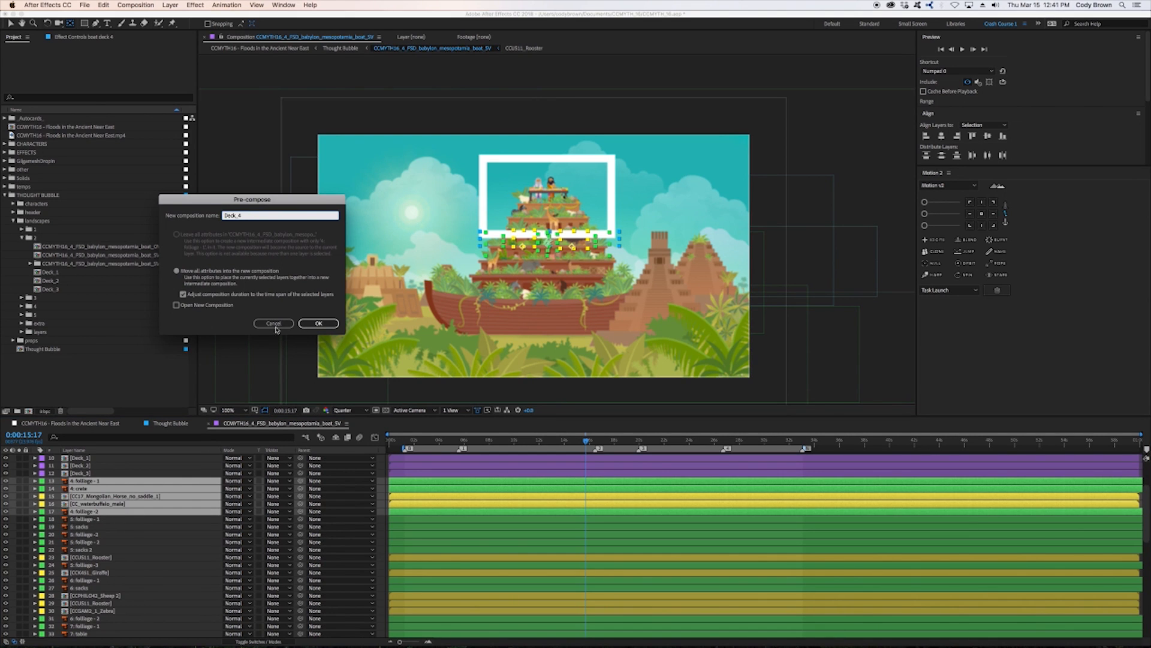
key("Return")
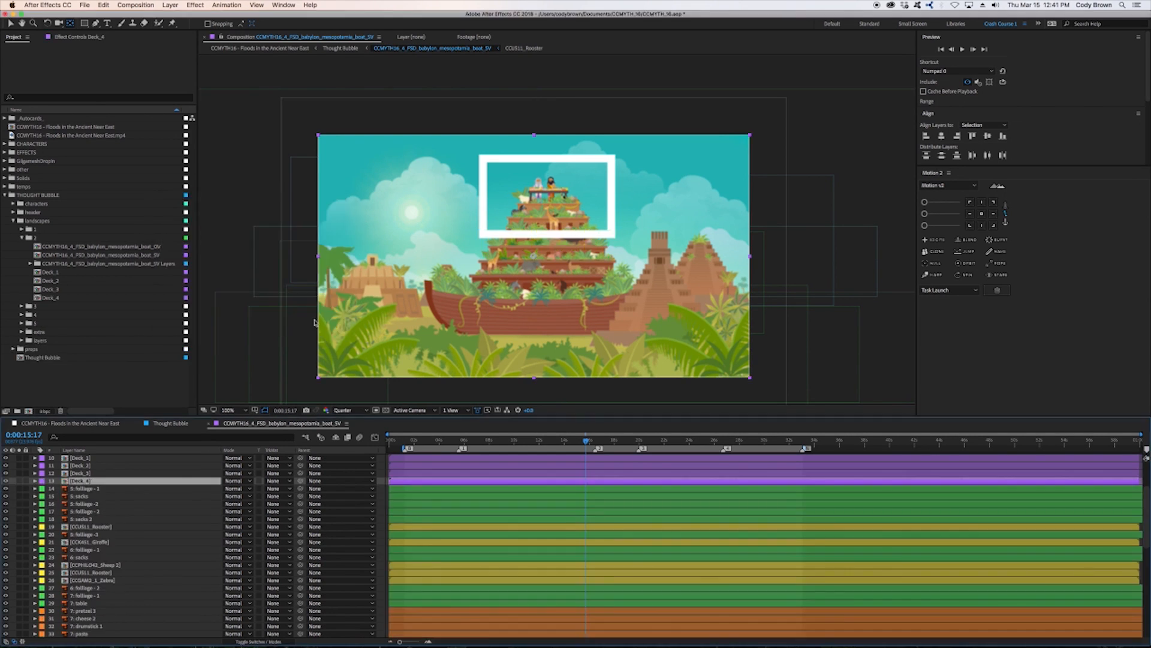
Pre-compose boat deck 5 with the layers from 5: foliage - 1 through the giraffe into a composition named Deck_5
left_click(90, 488)
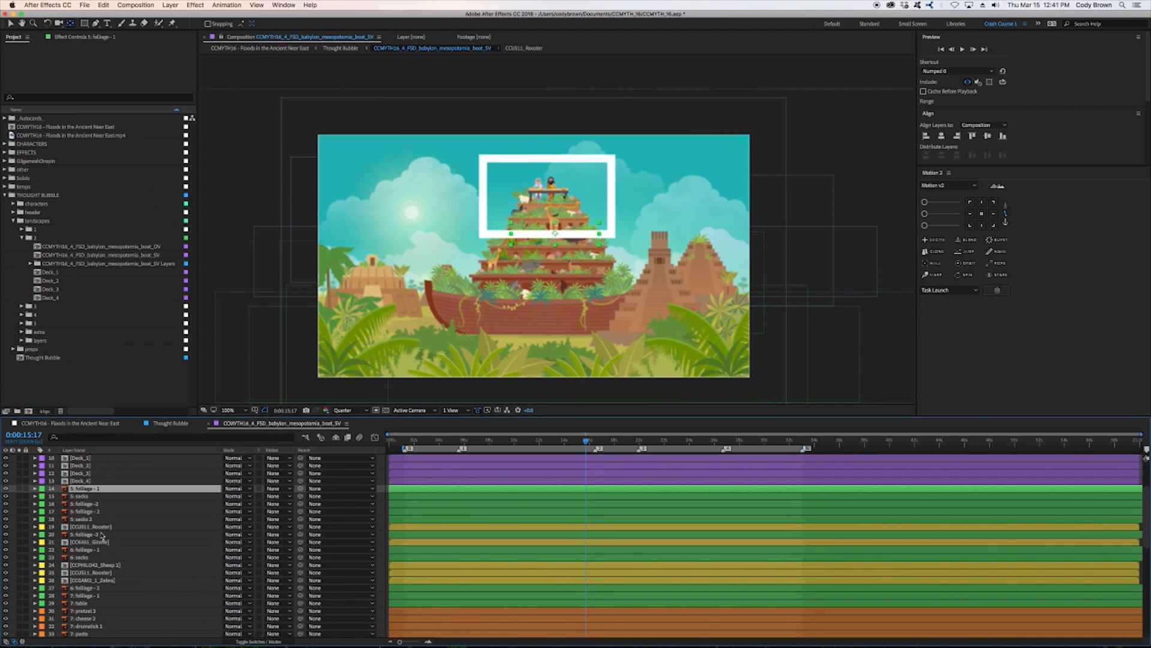
left_click(106, 535, "shift")
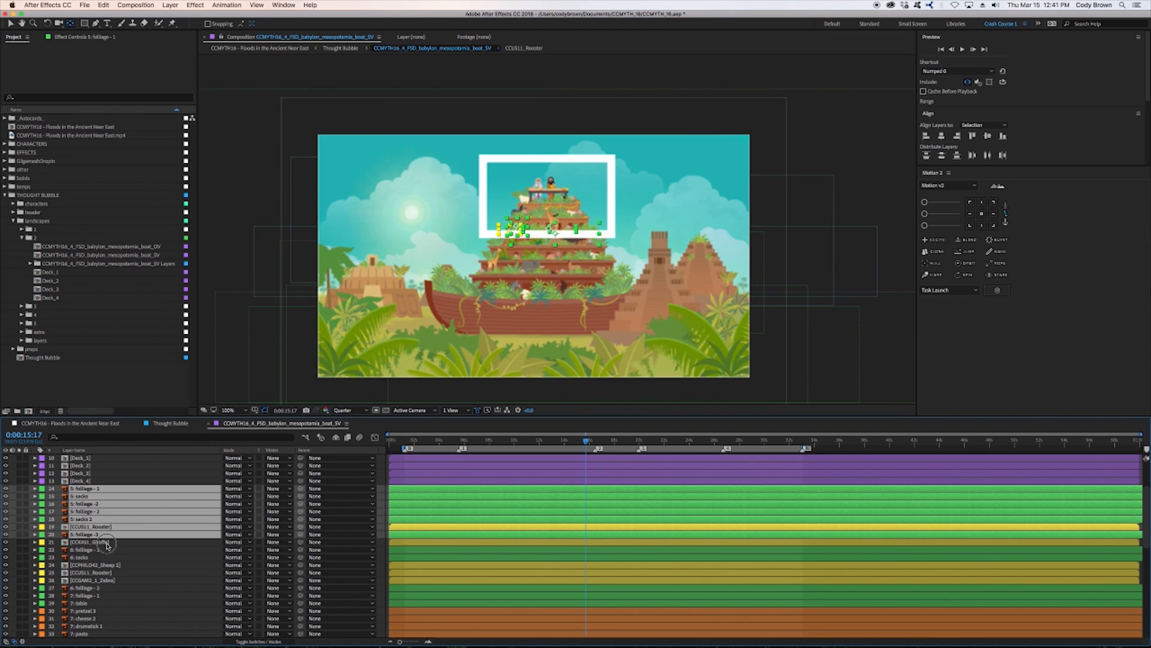
left_click(109, 543, "shift")
scroll(138, 511, "down", 9)
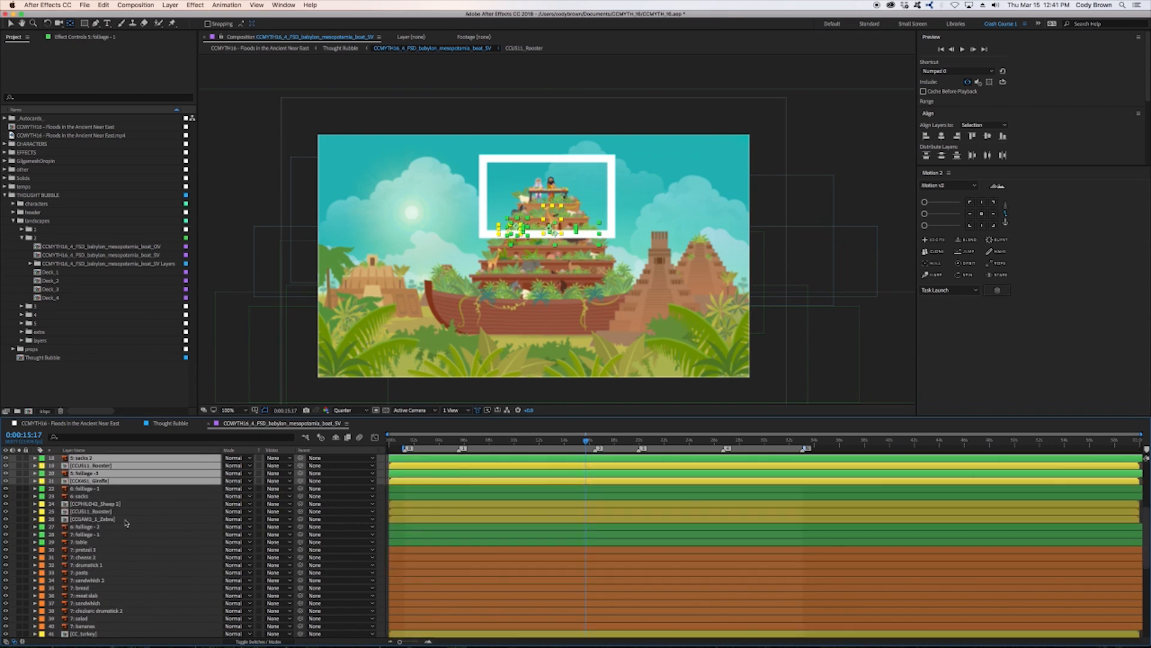
left_click(102, 544, "super")
key("super+shift+c")
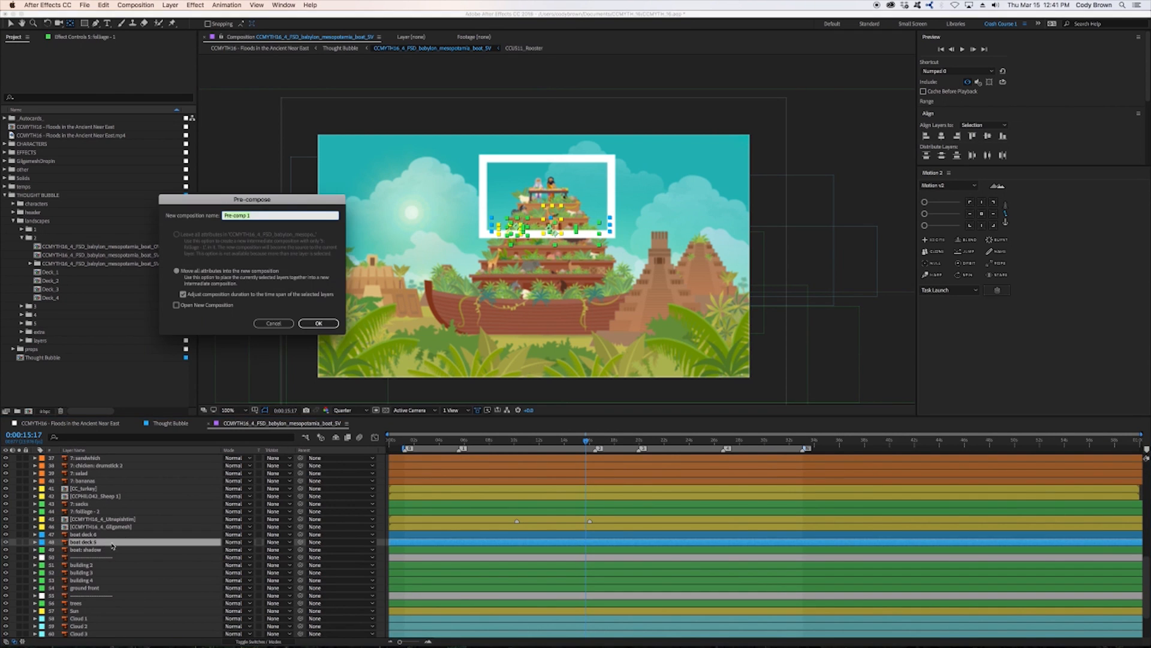
type("Deck_5")
left_click(319, 324)
scroll(72, 534, "up", 10)
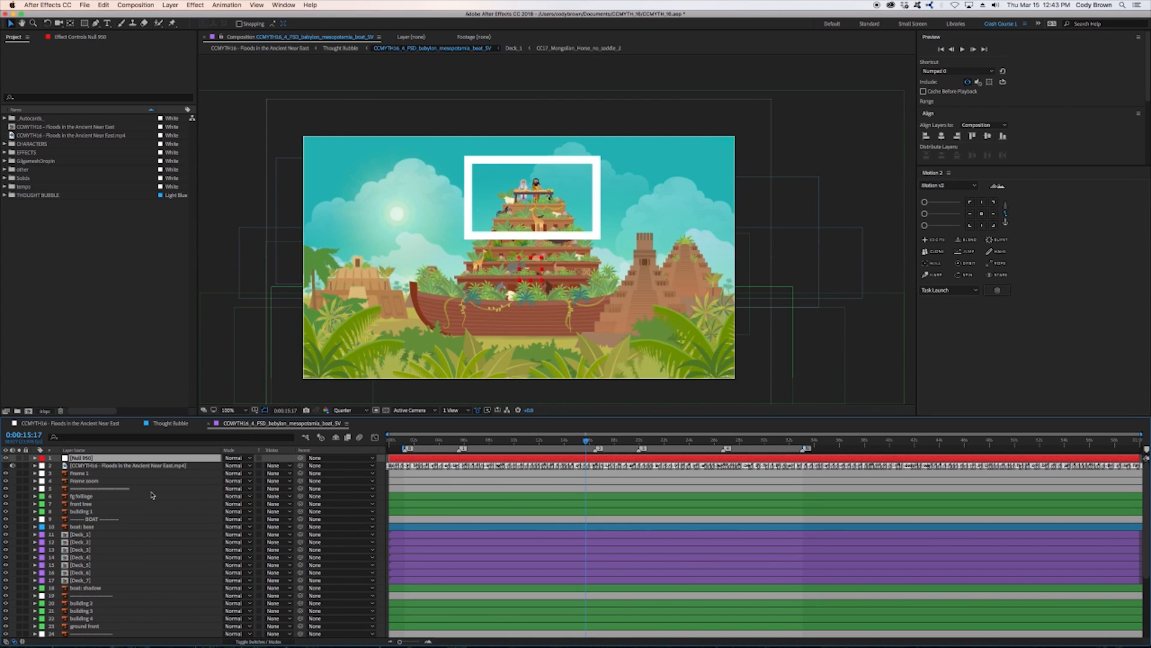
Show the rulers and place a horizontal and a vertical guide crossing at the centre of the Frame zoom layer
left_click(108, 474)
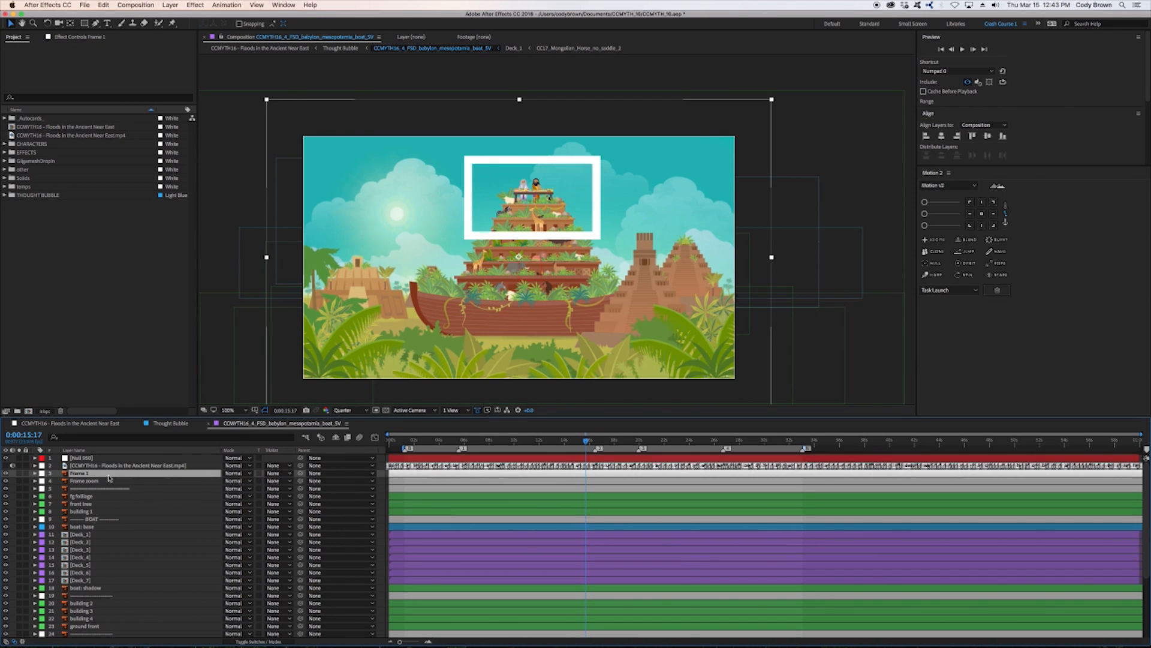
left_click(108, 481)
key("period")
key("period")
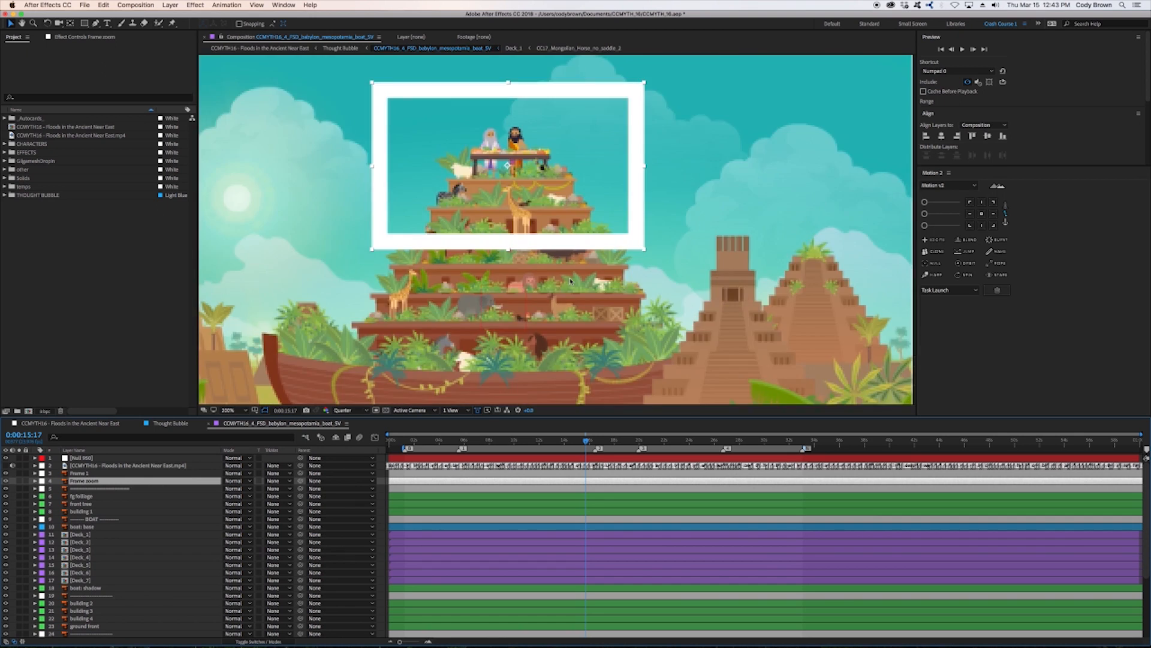
left_click_drag(478, 170, 542, 300)
key("super+r")
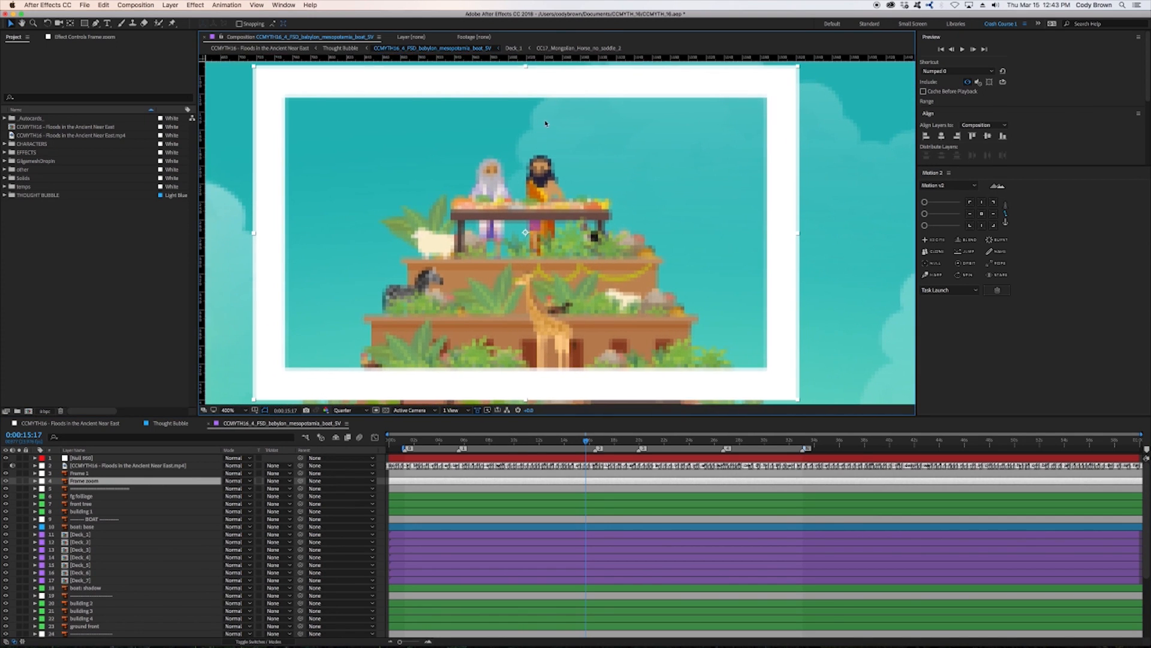
left_click_drag(547, 57, 566, 233)
left_click_drag(202, 264, 526, 264)
Move the null so its anchor point sits on the guide intersection at the zoom frame's centre, and hide the guides
left_click(100, 459)
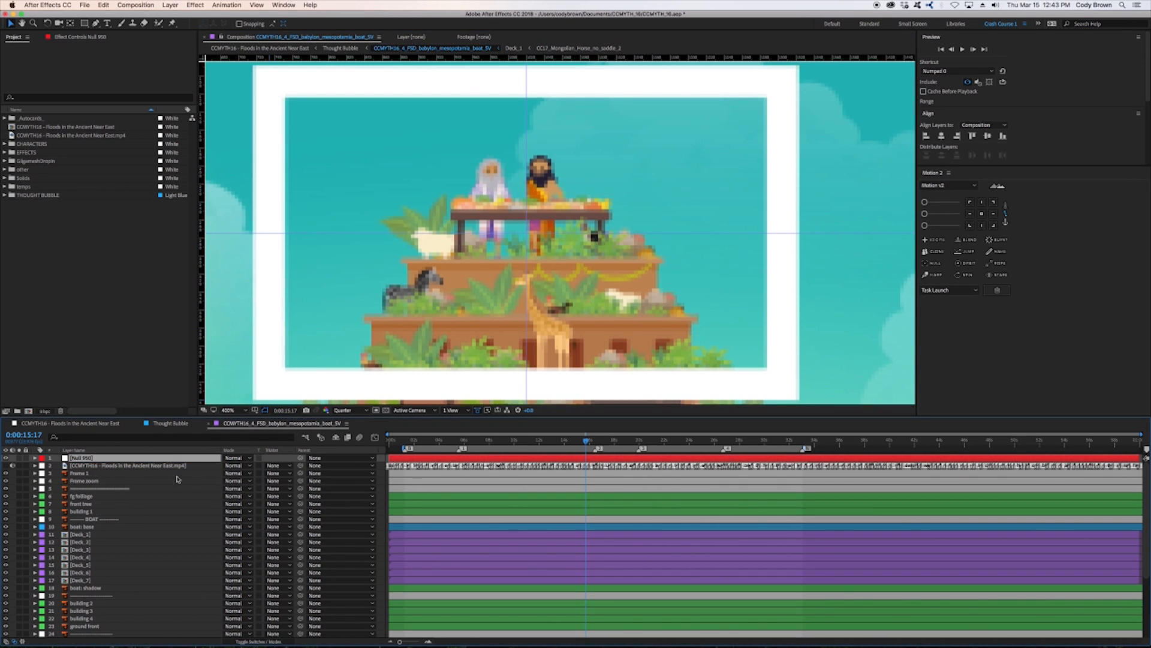
key("comma")
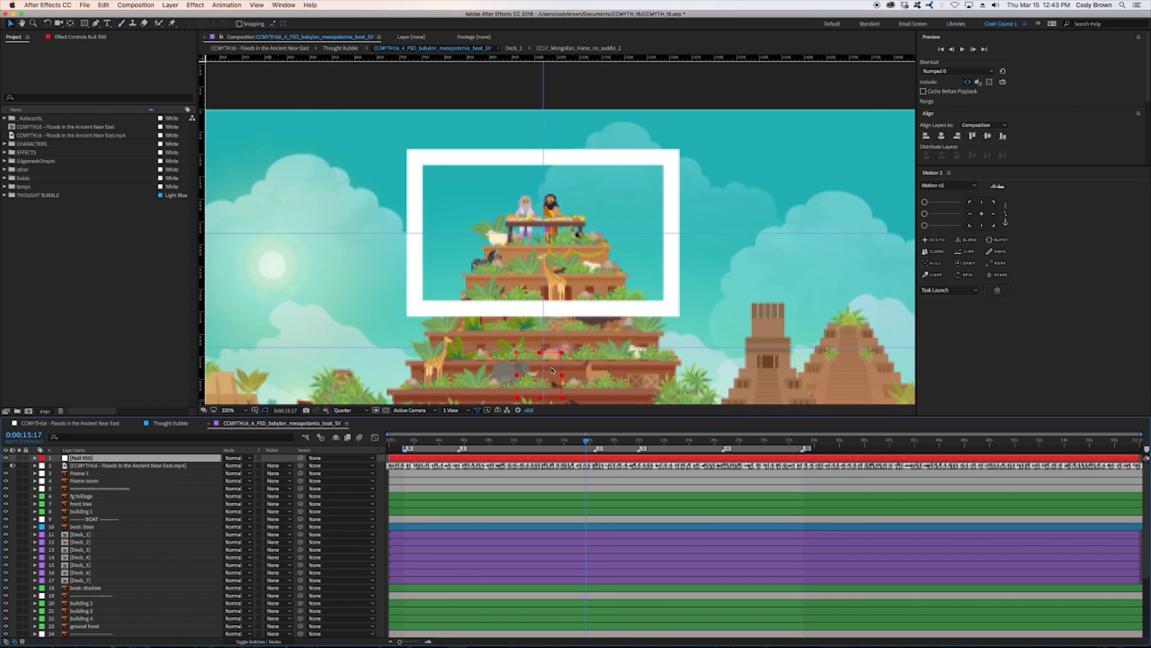
left_click(514, 376)
left_click(116, 464)
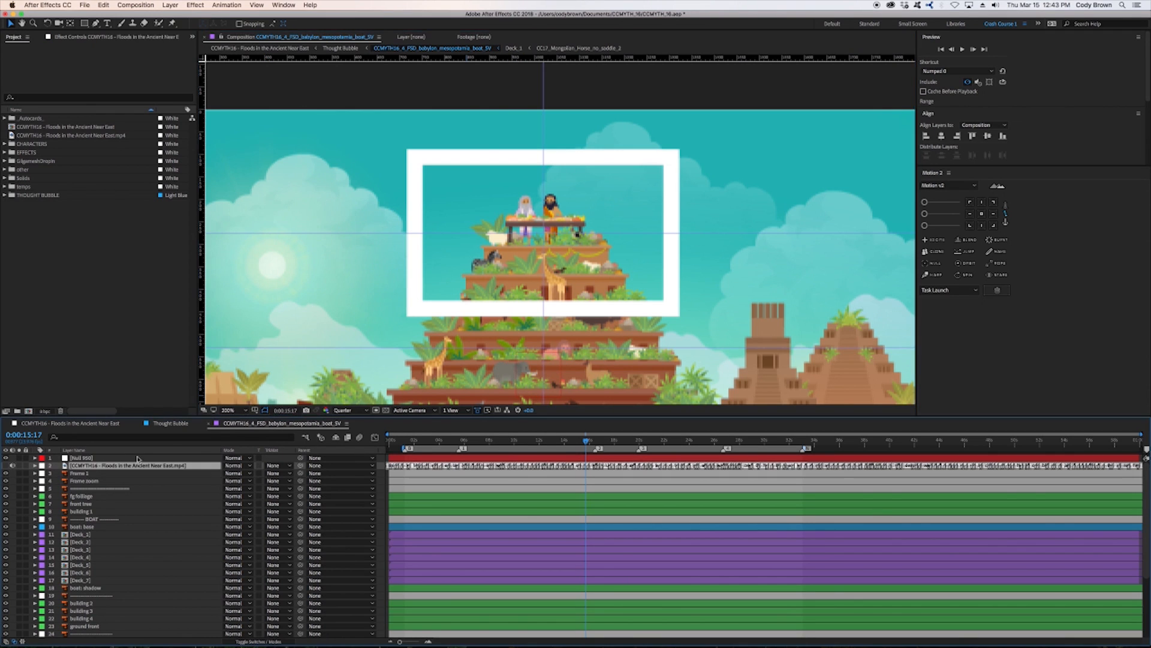
left_click(78, 458)
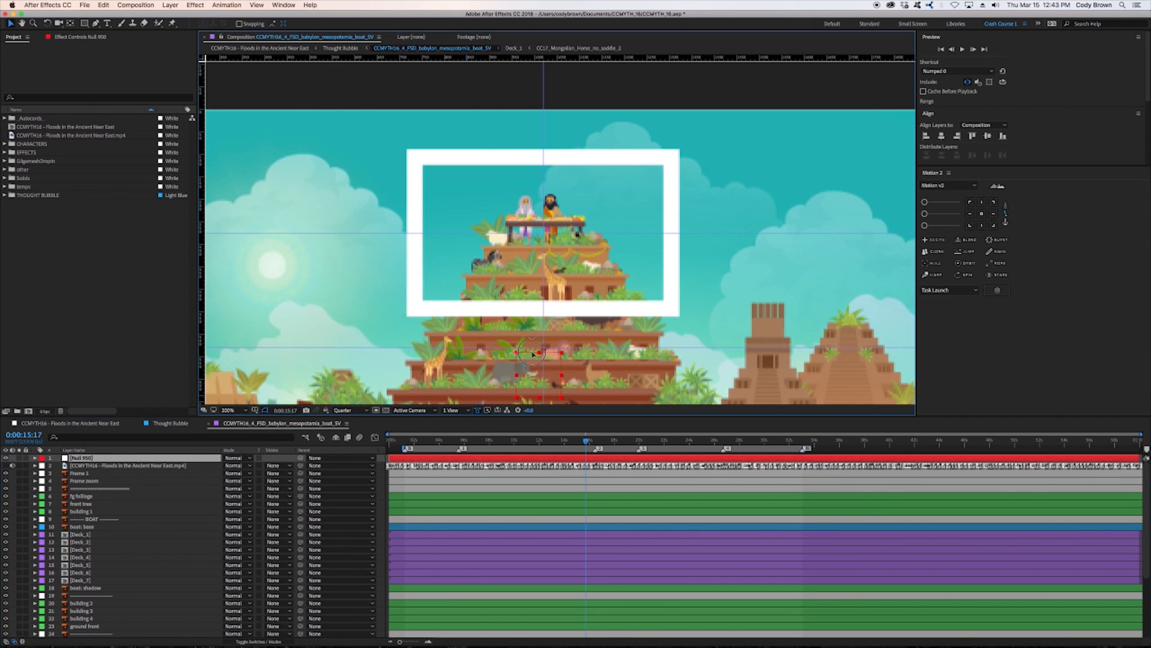
key("comma")
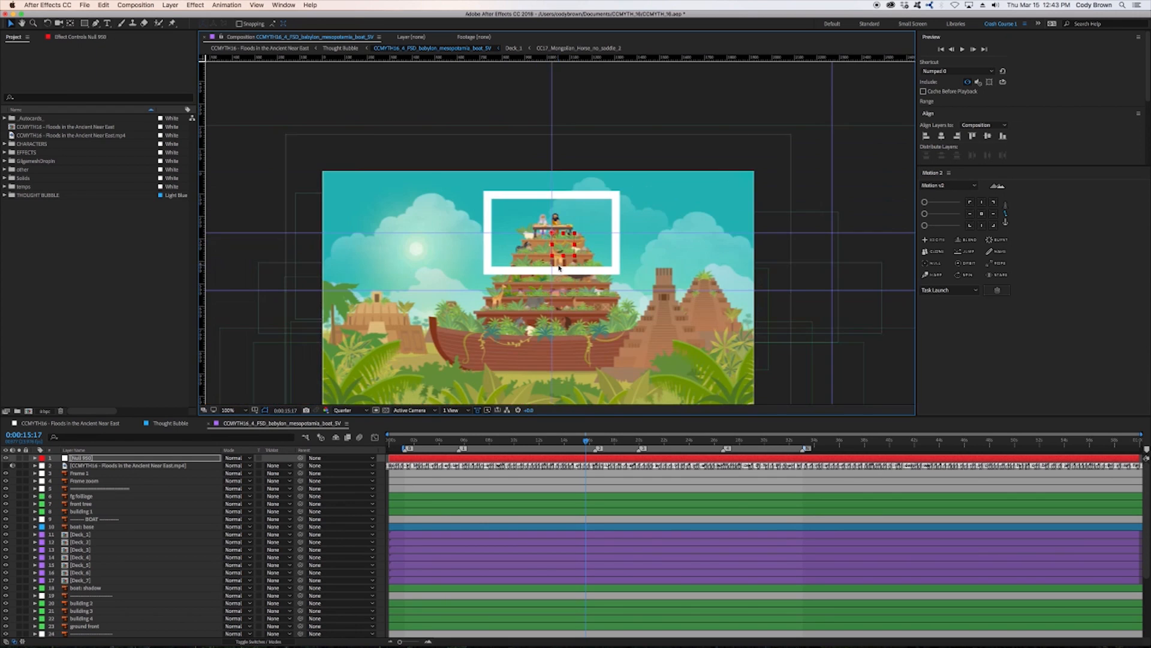
left_click_drag(557, 246, 566, 286)
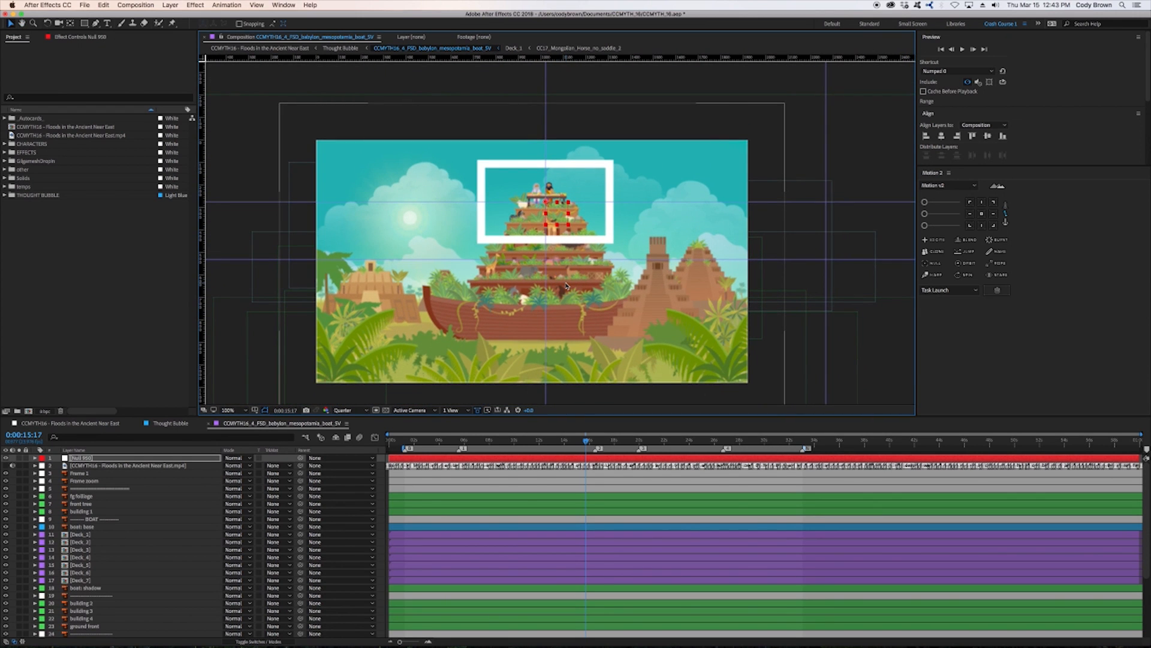
left_click_drag(507, 270, 509, 275)
Rename the null layer as bg zoom
left_click(89, 457)
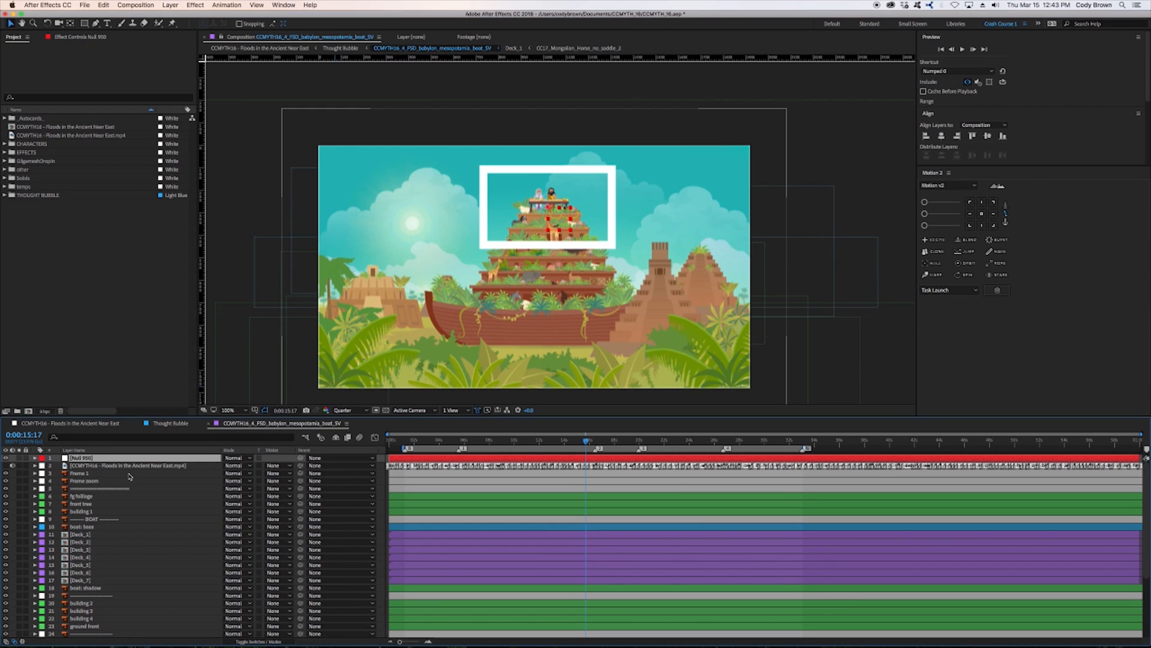
key("Return")
type("bg zoom")
key("Return")
Duplicate the null twice, naming the copies mg zoom and fg zoom
key("ctrl+d")
key("Return")
type("mg zoom")
key("Return")
key("ctrl+d")
key("Return")
type("fg")
key("Return")
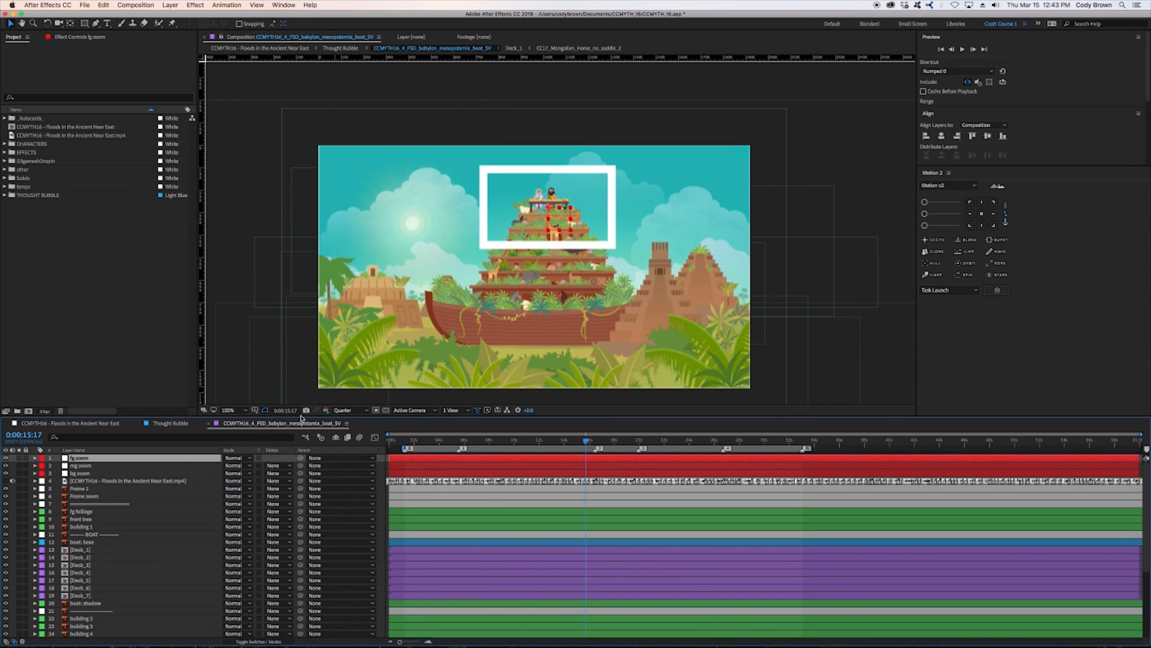
Chain the nulls by parenting fg zoom to mg zoom and mg zoom to bg zoom
left_click_drag(301, 458, 145, 476)
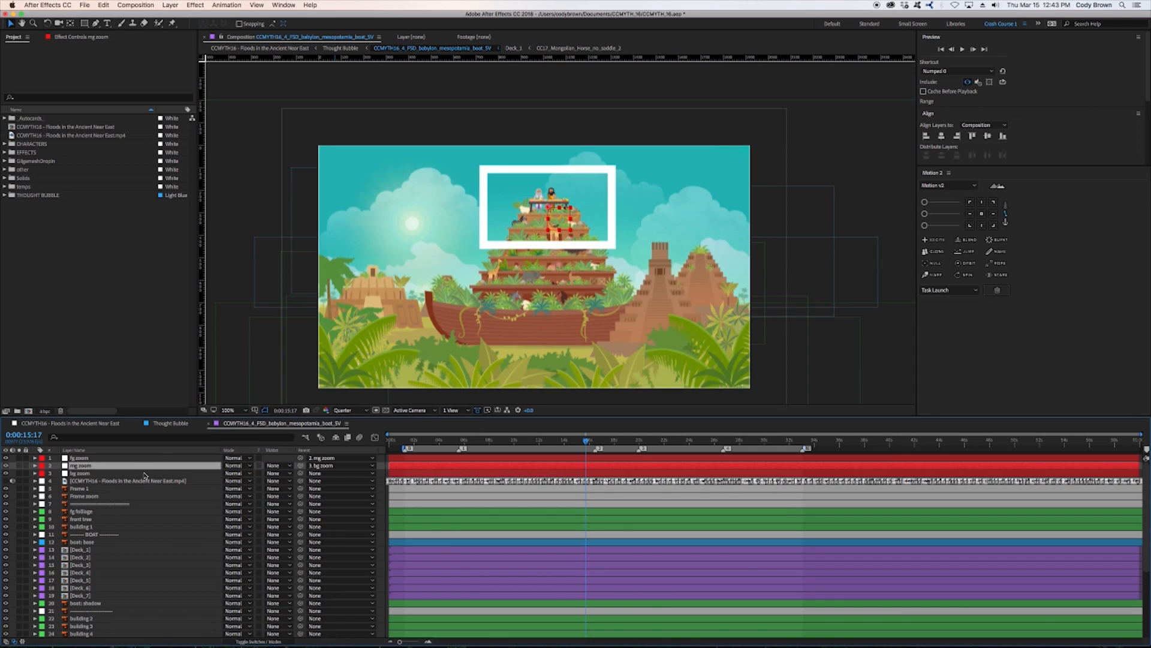
left_click(145, 474)
Parent the fg foliage, front tree and building 1 layers to the fg zoom null
left_click(114, 514)
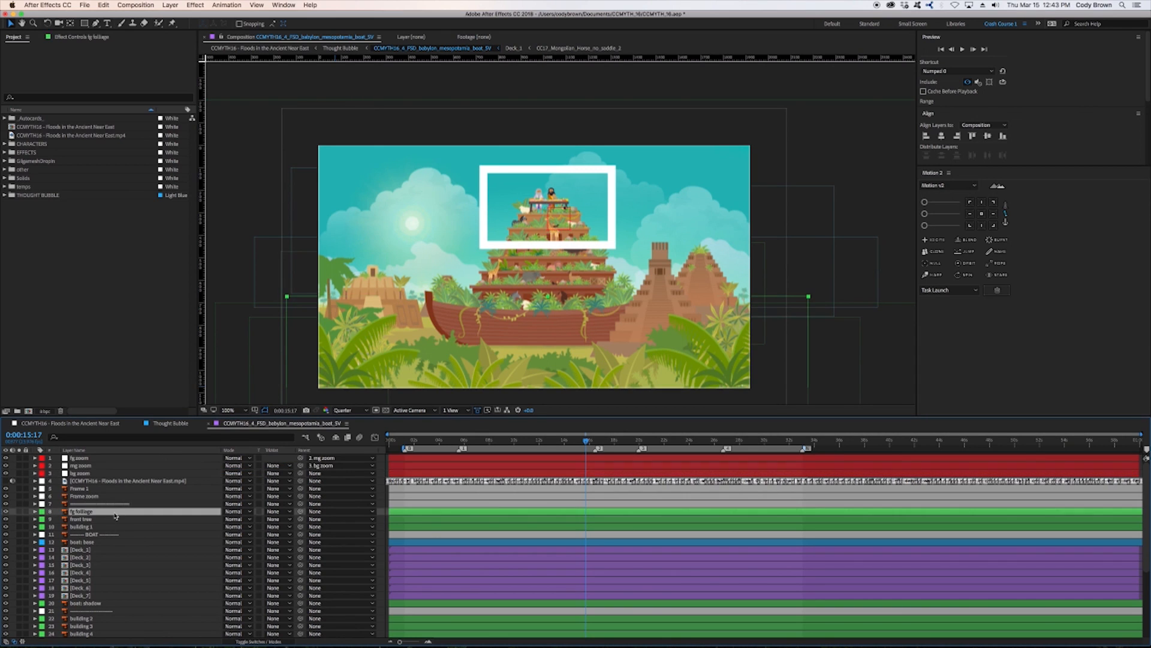
left_click(95, 527, "shift")
left_click_drag(302, 519, 147, 458)
Parent all layers from the boat base through ground front, including every deck, to the mg zoom null
left_click(112, 542)
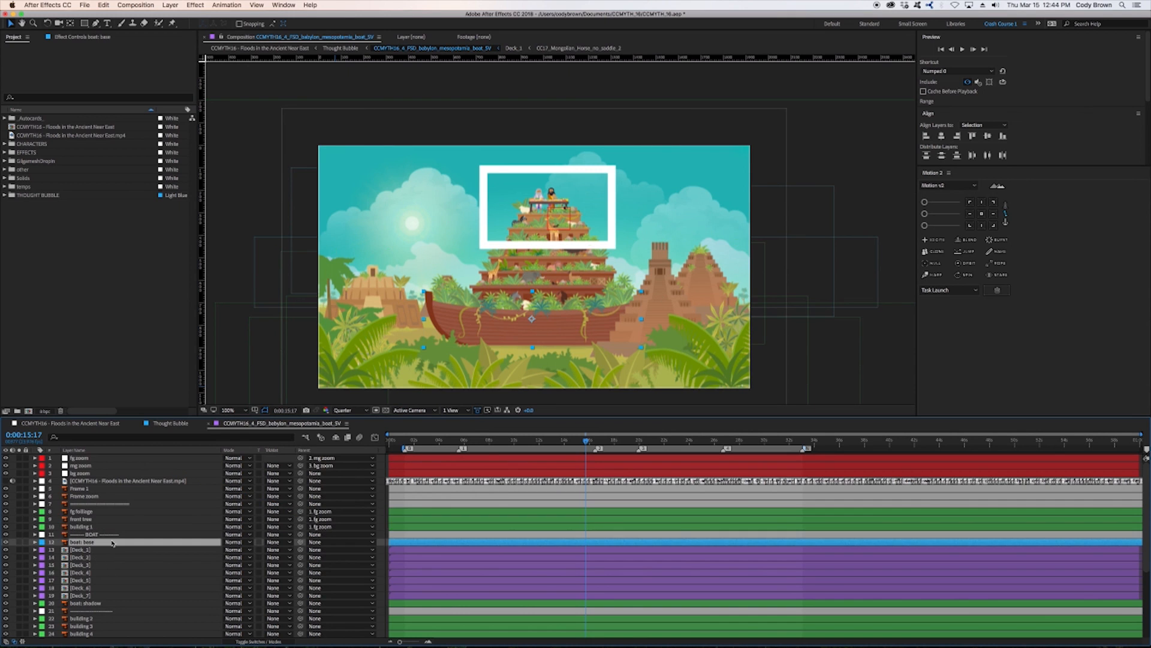
scroll(144, 586, "down", 5)
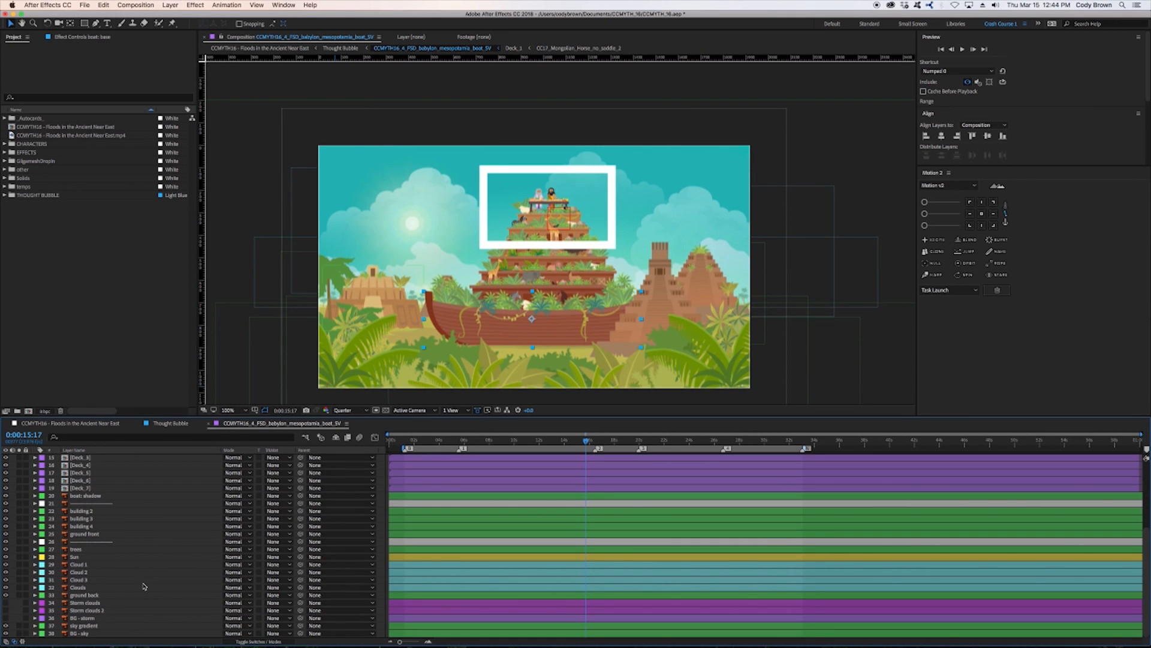
left_click(119, 535, "shift")
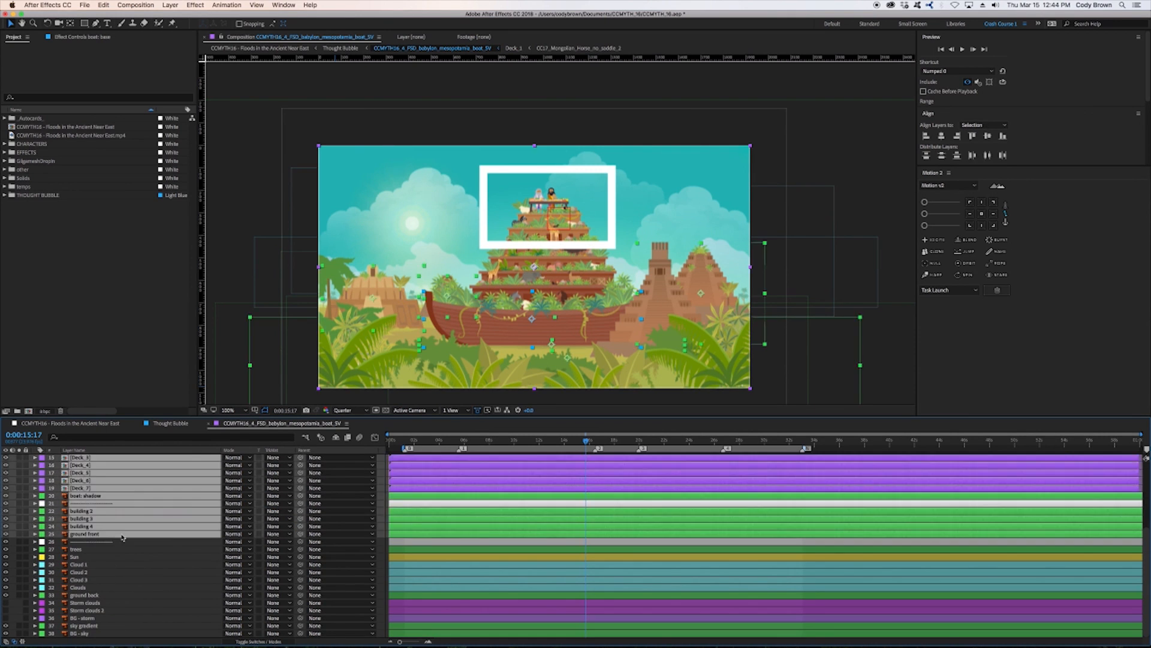
scroll(281, 550, "up", 5)
left_click_drag(300, 546, 84, 465)
Parent the background layers from trees through BG - sky to the bg zoom null
scroll(144, 571, "down", 5)
left_click(143, 549)
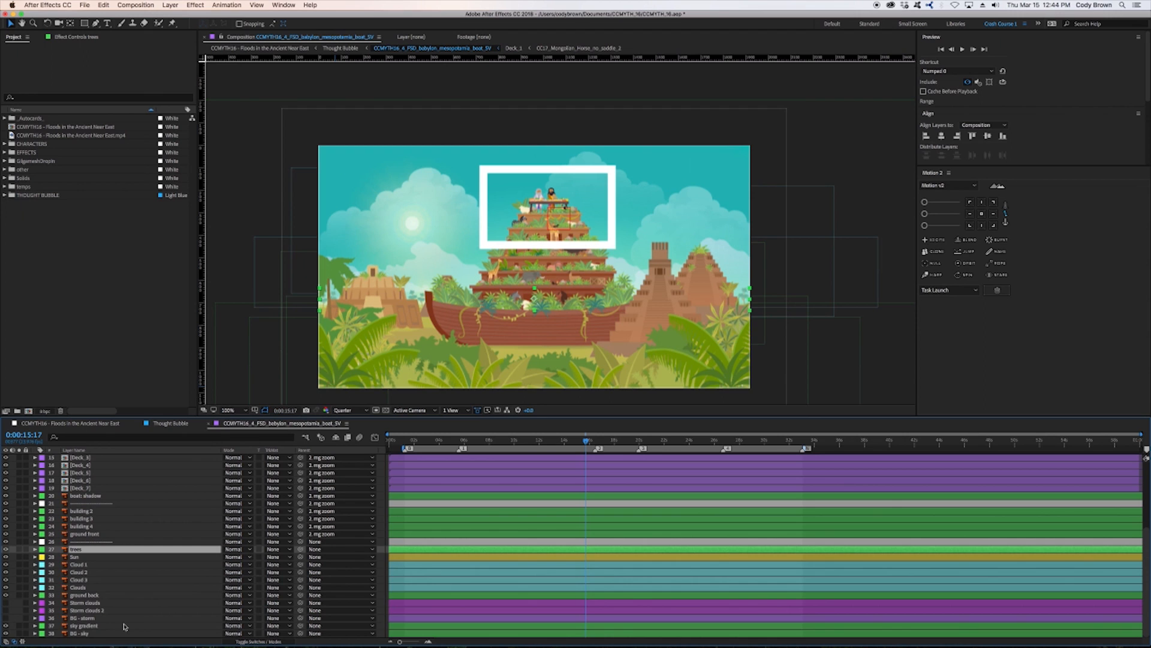
left_click(90, 633, "shift")
left_click_drag(287, 574, 163, 476)
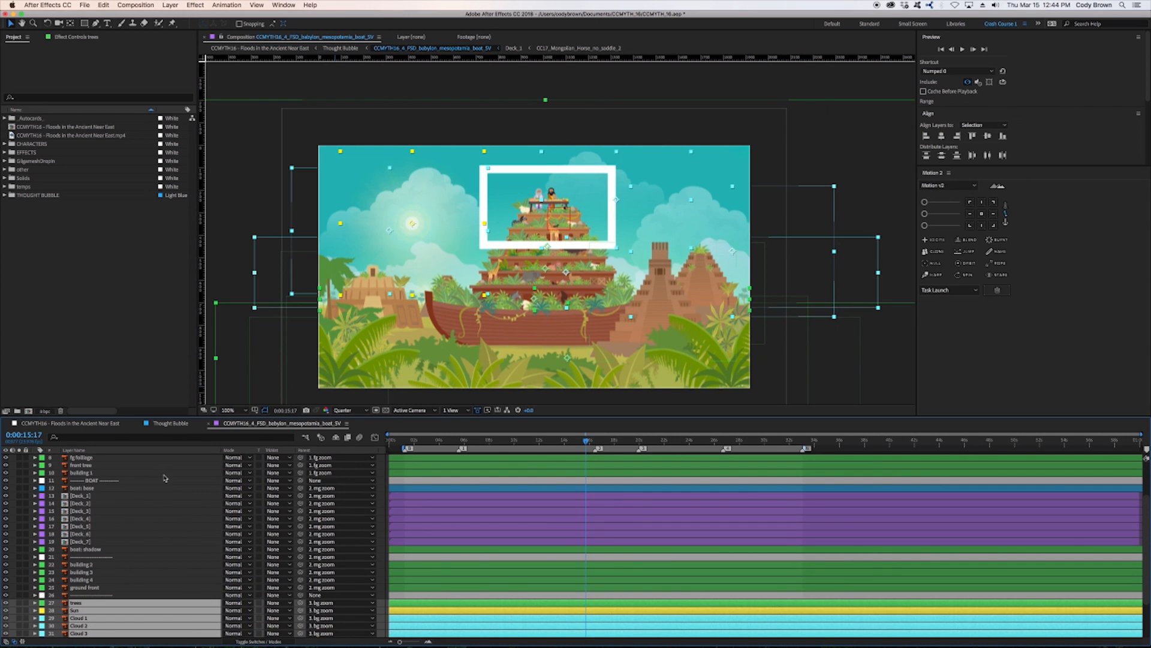
scroll(214, 536, "up", 3)
left_click(383, 467)
left_click_drag(427, 337, 426, 333)
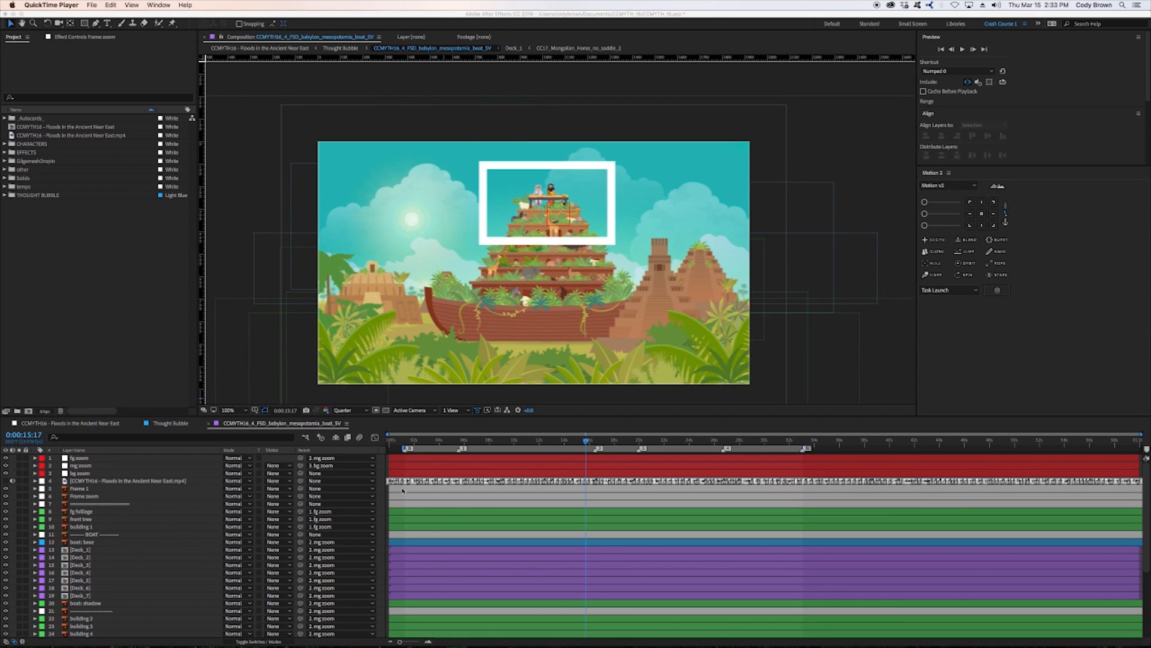
Parent the Frame 1 and Frame zoom layers to the mg zoom null
left_click(165, 492)
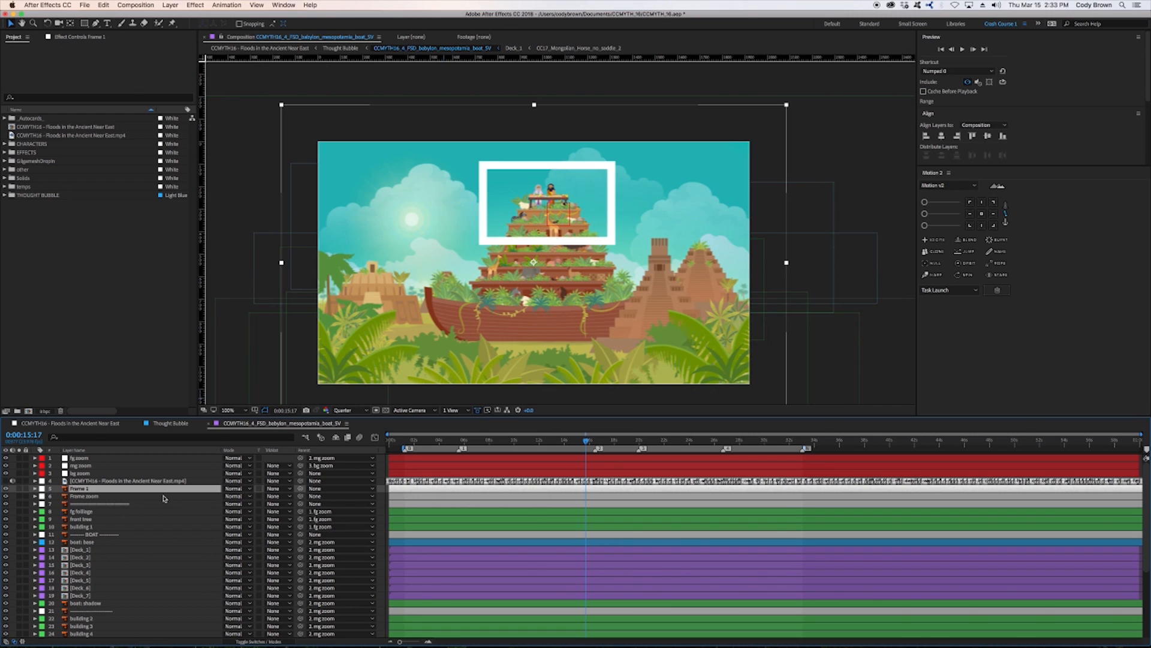
left_click(156, 497, "shift")
left_click(219, 492)
left_click(168, 497, "shift")
left_click(220, 467)
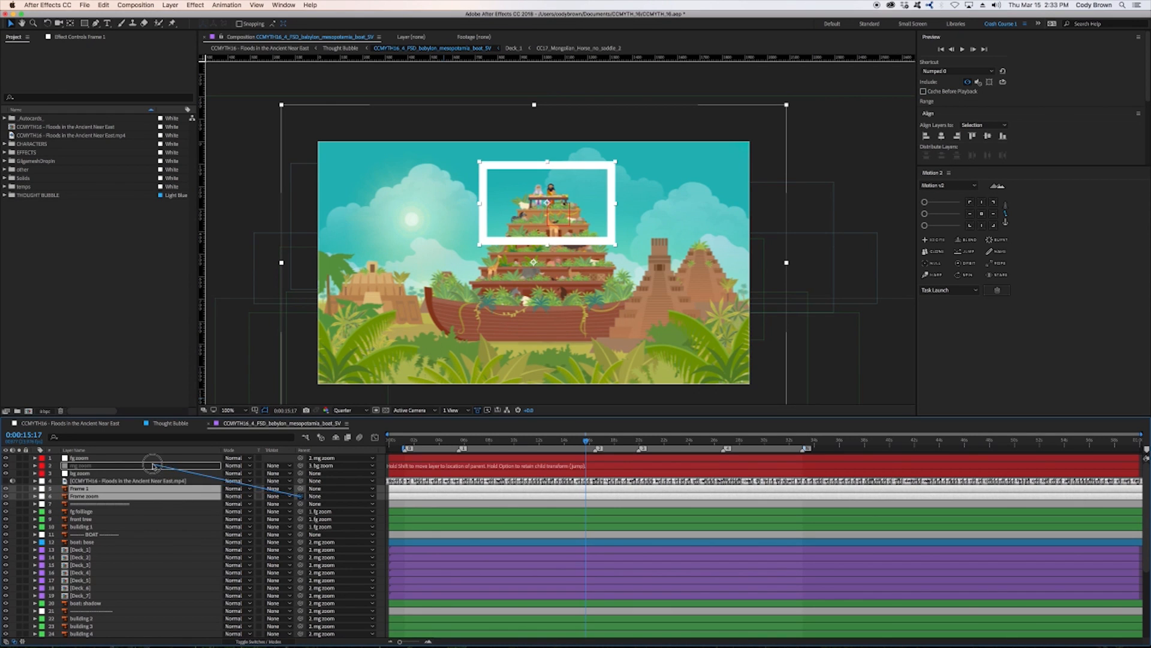
Set starting position and scale keyframes on the fg, mg and bg zoom nulls at 0:00:05:14
left_click(114, 458)
left_click(121, 474, "shift")
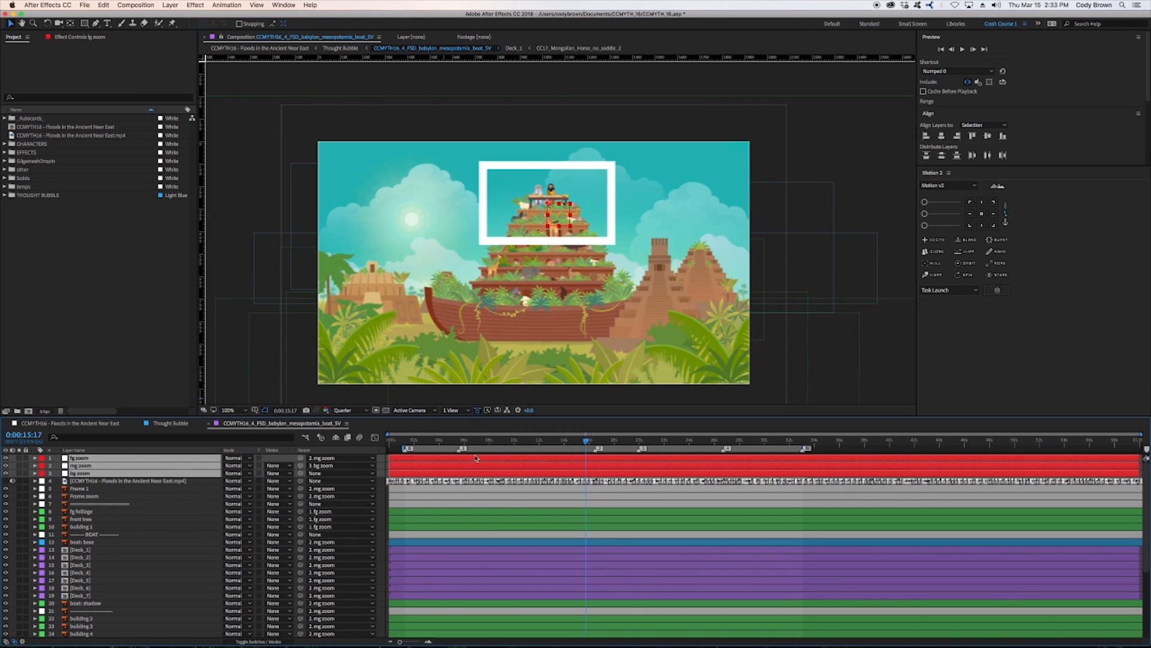
left_click(458, 442)
key("s")
left_click(58, 465)
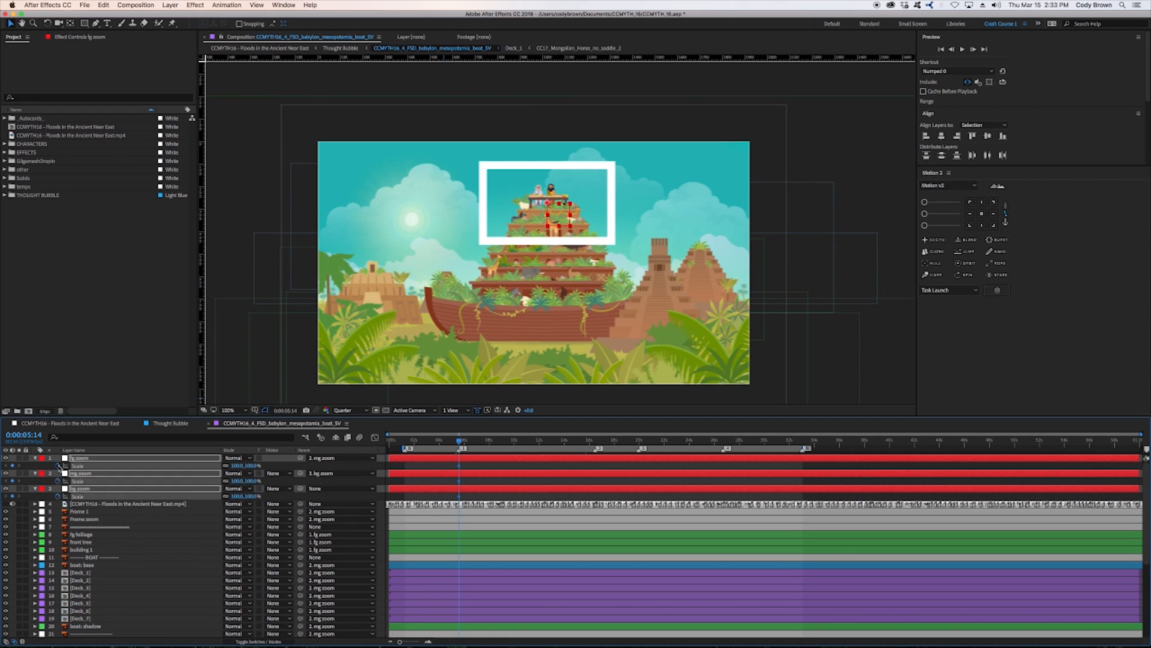
key("p")
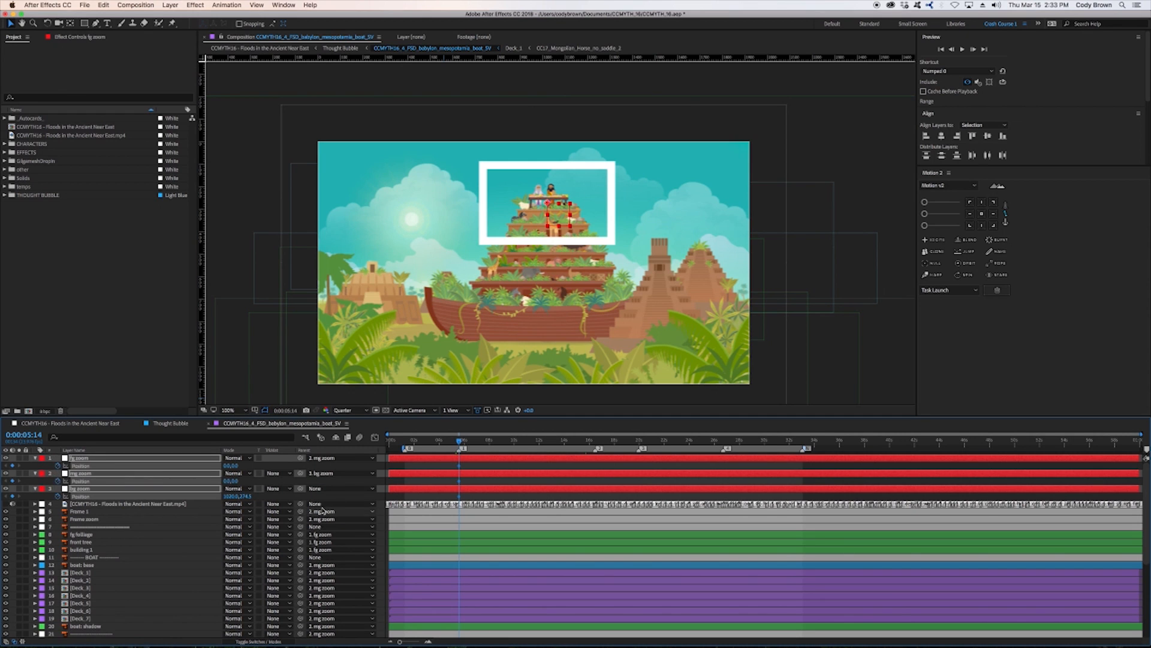
key("u")
key("u")
At 0:00:16:11, keyframe the three nulls at 189% scale with position offset by -20, 92 so the zoom frame fills the view
left_click(594, 443)
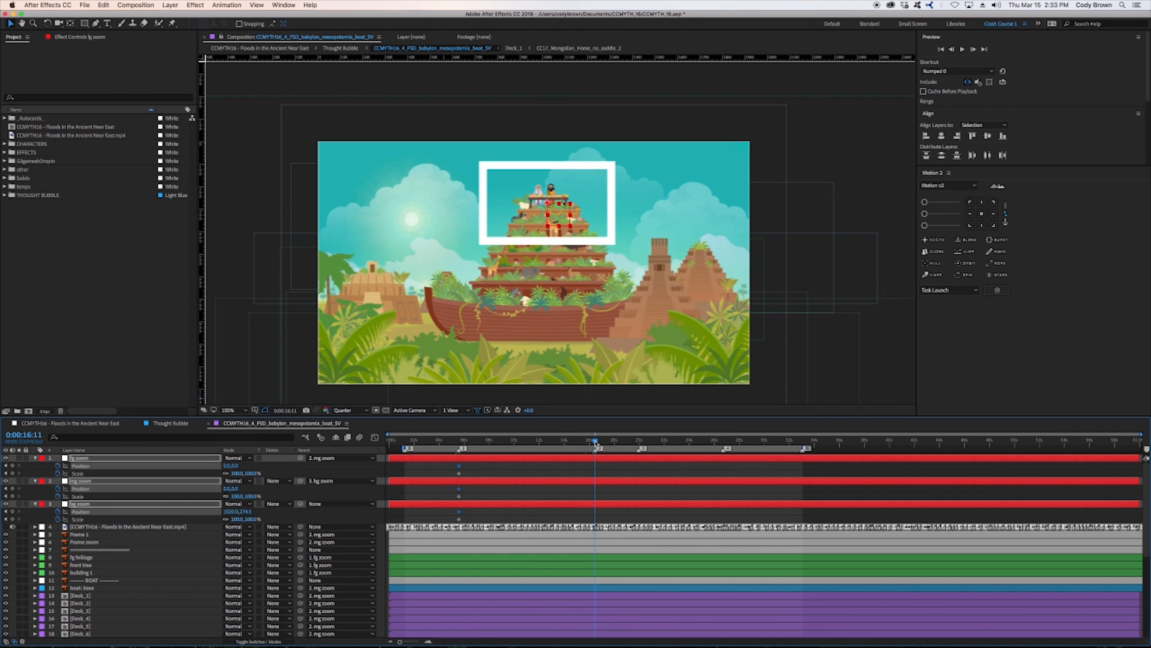
mouse_move(252, 475)
left_mouse_down()
mouse_move(303, 477)
mouse_move(220, 471)
mouse_move(242, 468)
left_mouse_up()
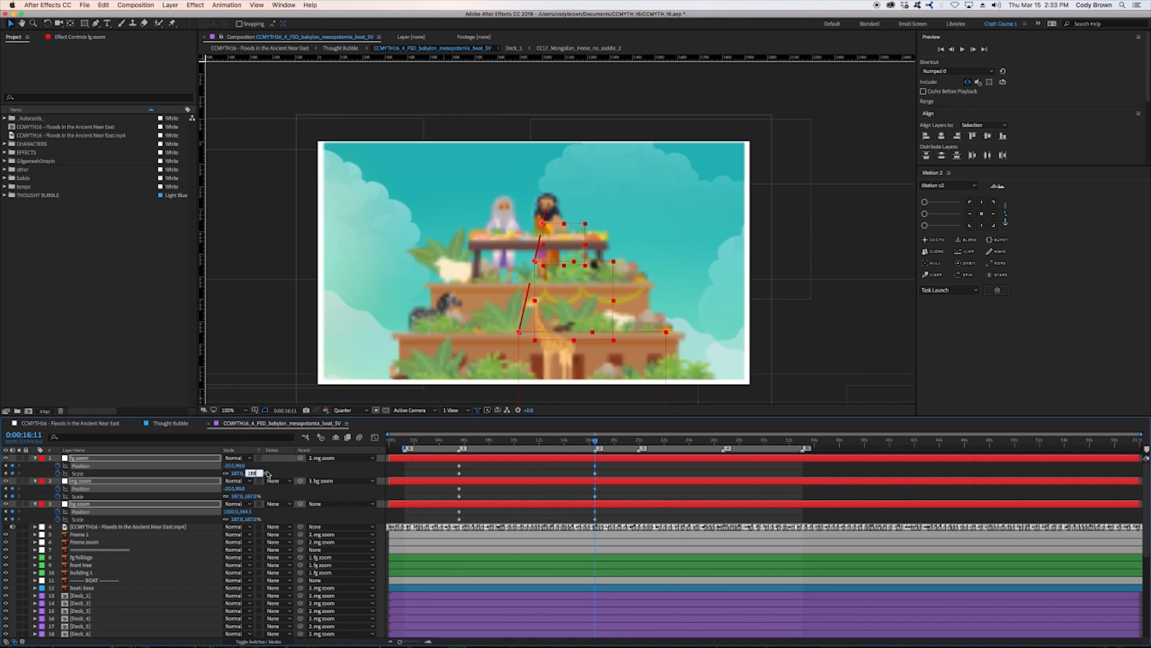
key("Return")
left_click(258, 468)
left_click(145, 459)
left_click(144, 505, "shift")
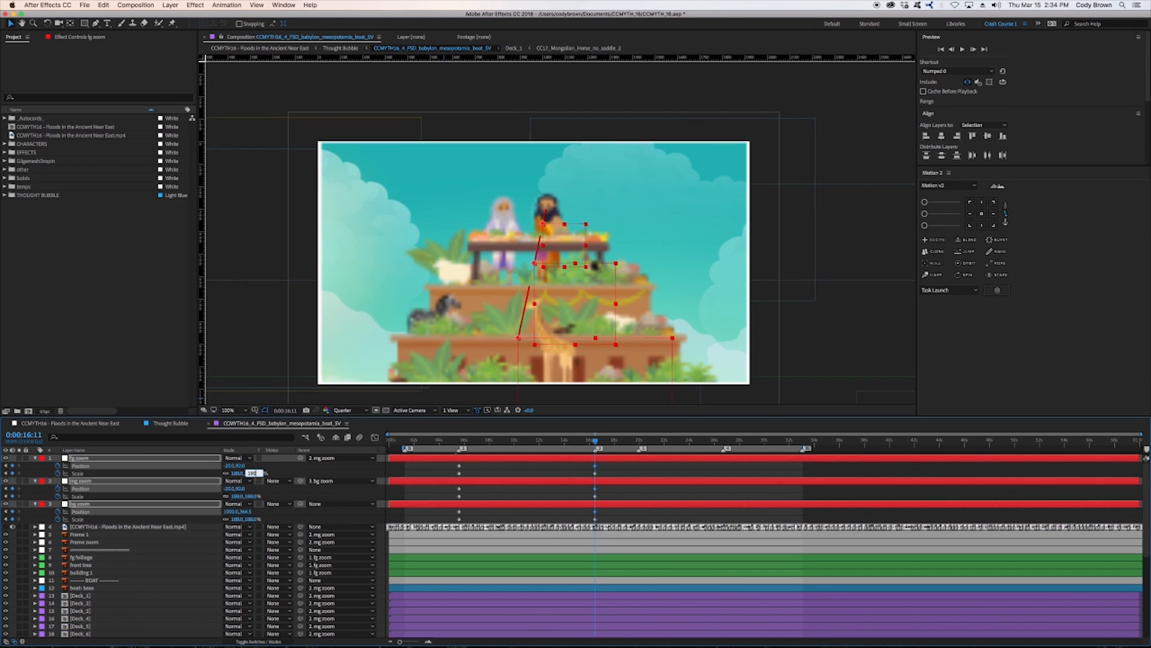
left_click(249, 474)
key("super+z")
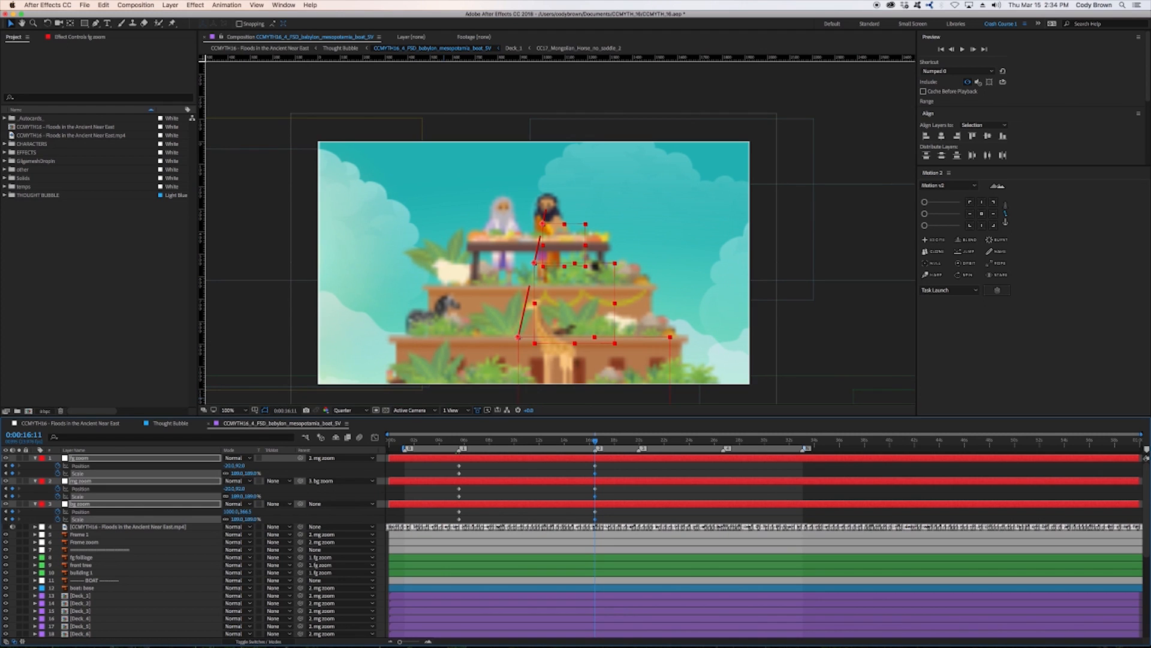
Apply Easy Ease to all position and scale keyframes of the three nulls, and return to 0:00:05:14
left_click(603, 471)
left_click_drag(615, 467, 454, 527)
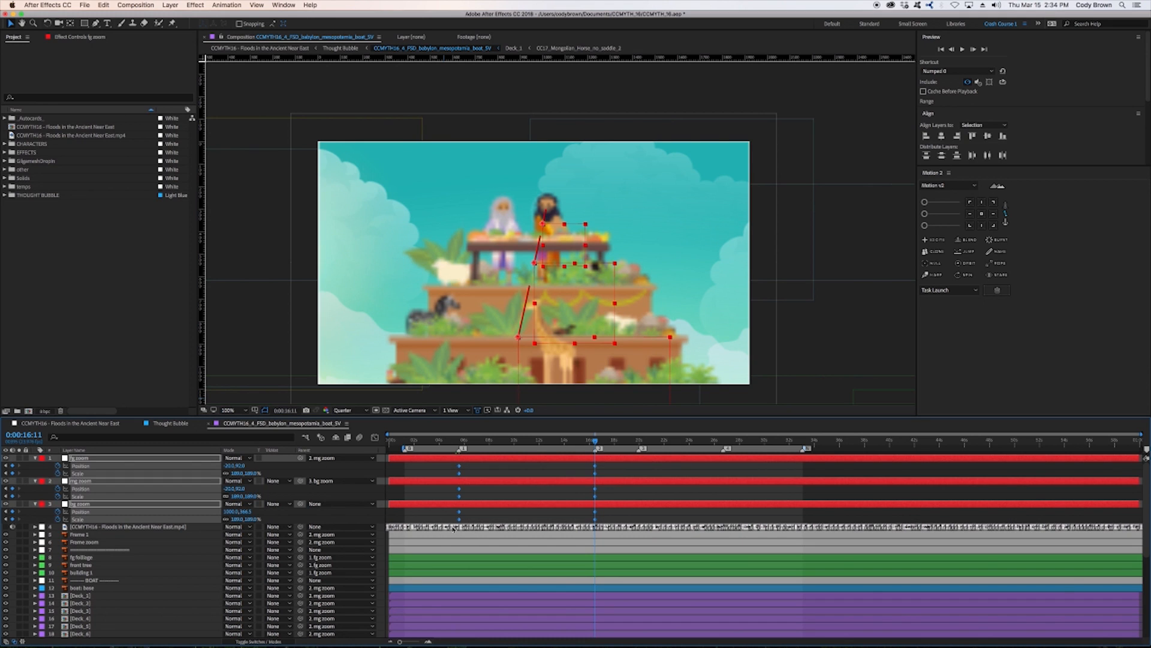
left_click(568, 469)
left_click(462, 443)
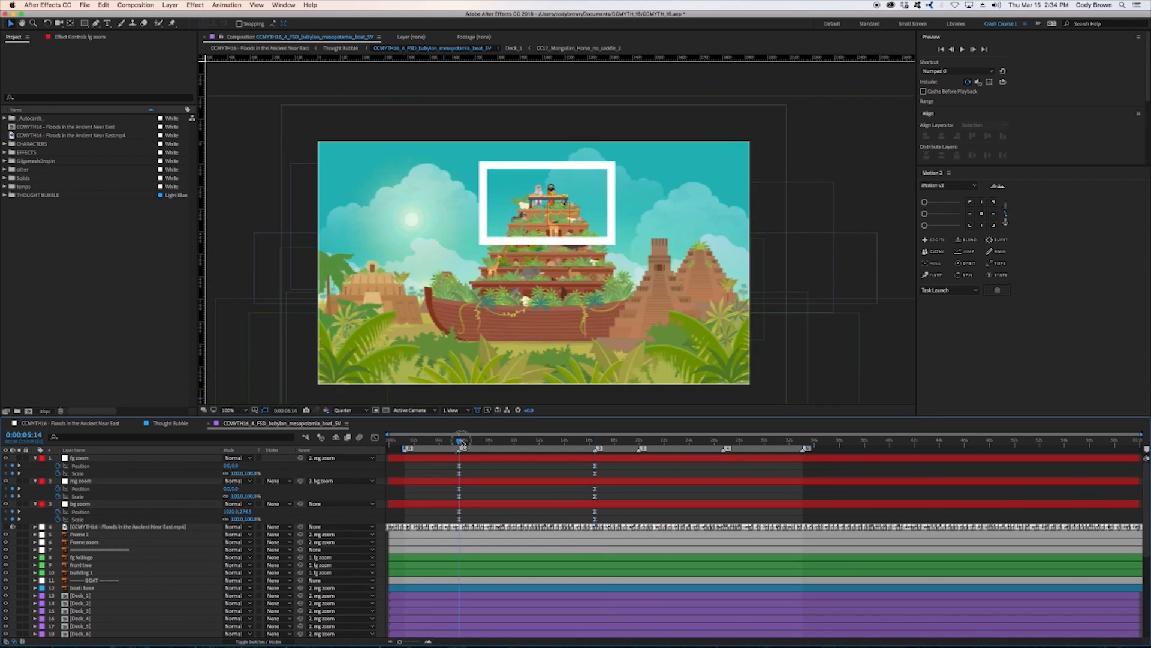
Preview the parallax zoom from 0:00:05:14 and return to that time
key("space")
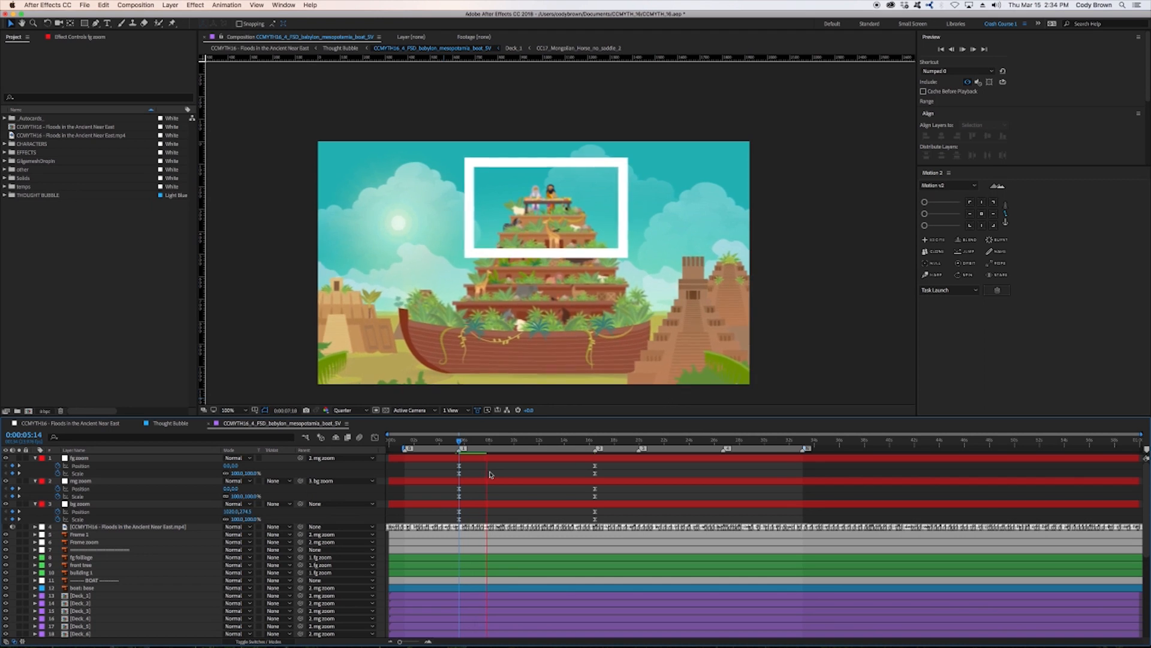
key("space")
left_click_drag(471, 442, 460, 442)
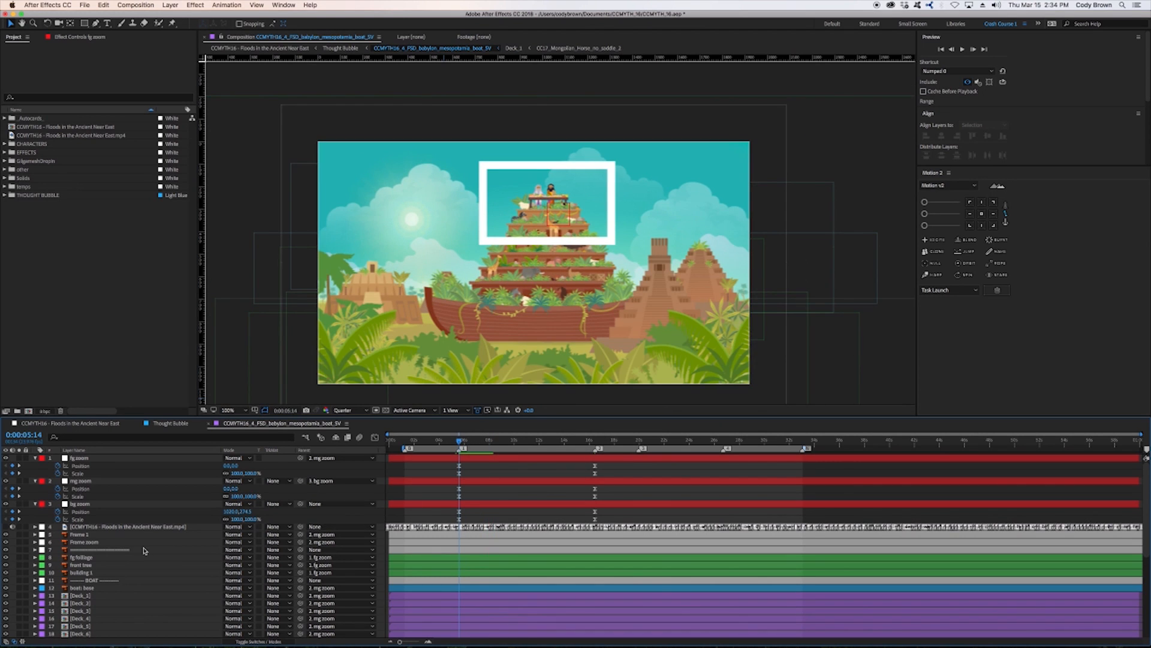
Reparent the building 1 layer to the mg zoom null and preview the zoom
scroll(144, 550, "down", 1)
left_click(90, 565)
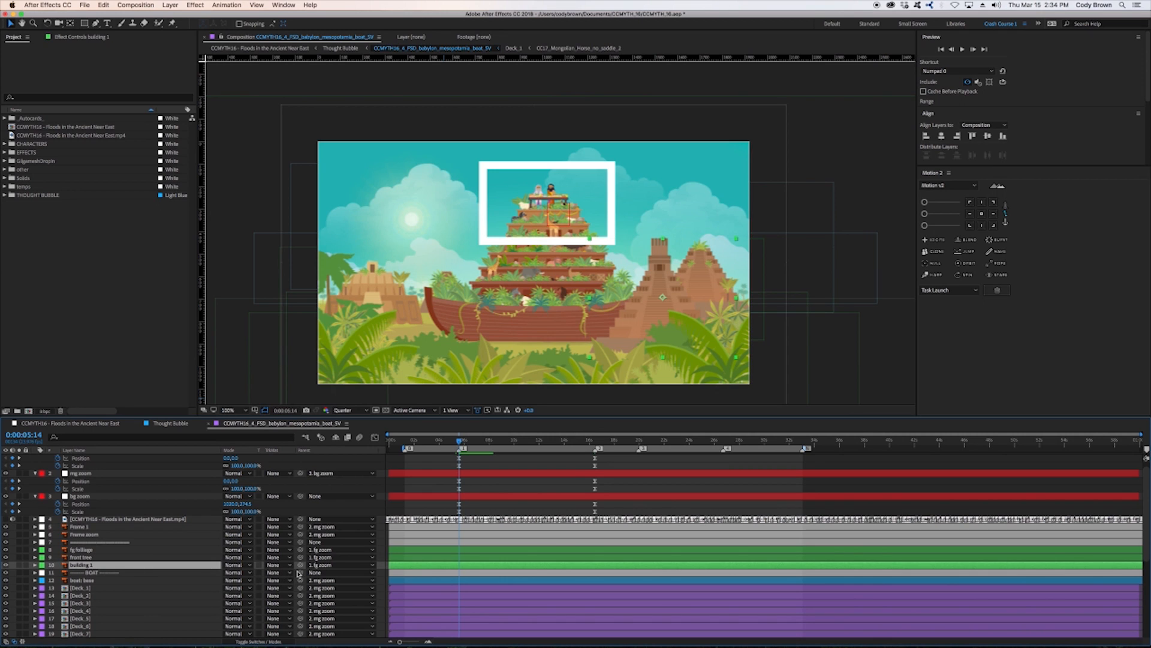
left_click_drag(301, 564, 96, 477)
left_click(489, 487)
scroll(495, 521, "up", 1)
key("space")
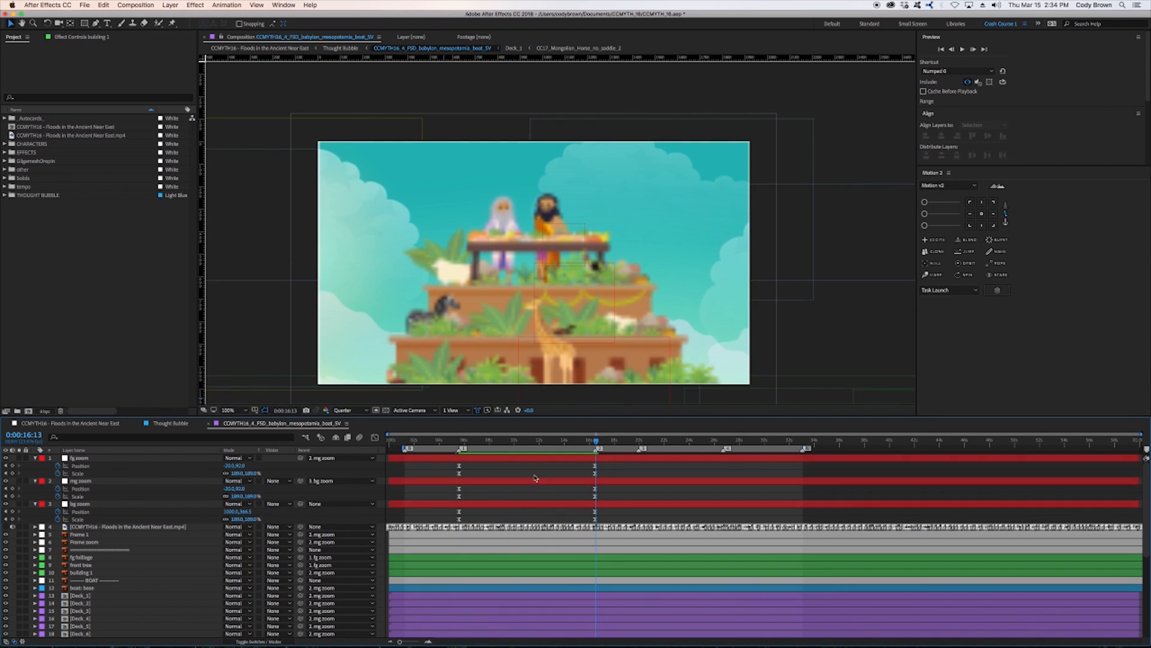
Add an adjustment layer directly above the trees layer, with the current time at 0:00:09:14
left_click(510, 442)
scroll(160, 560, "down", 5)
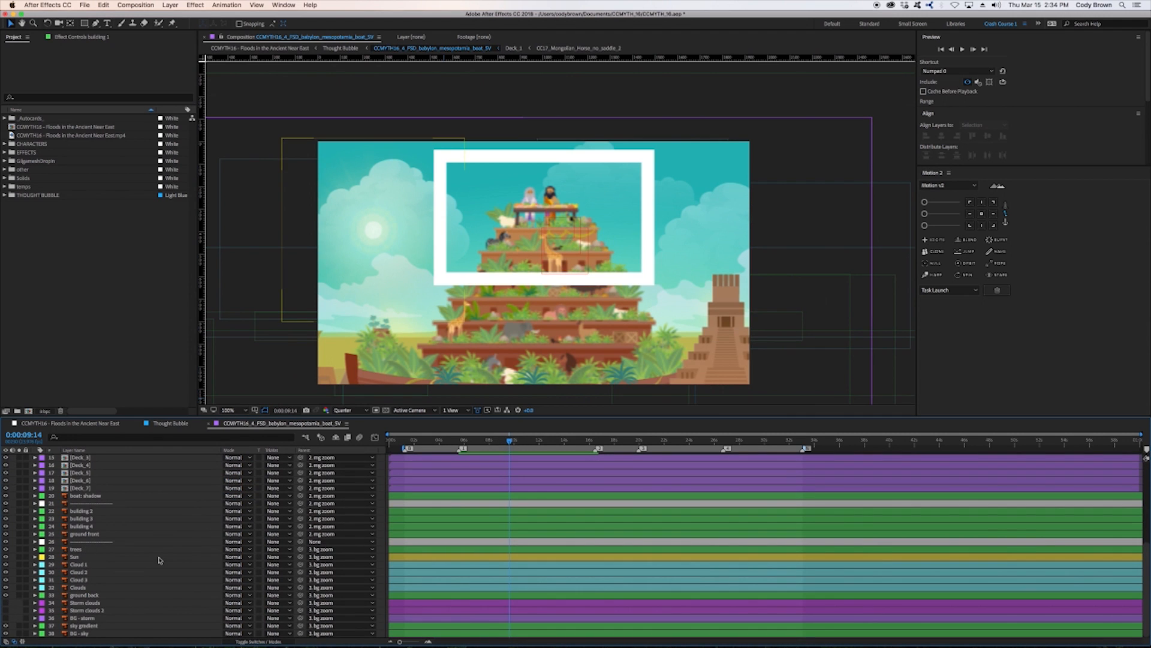
left_click(132, 549)
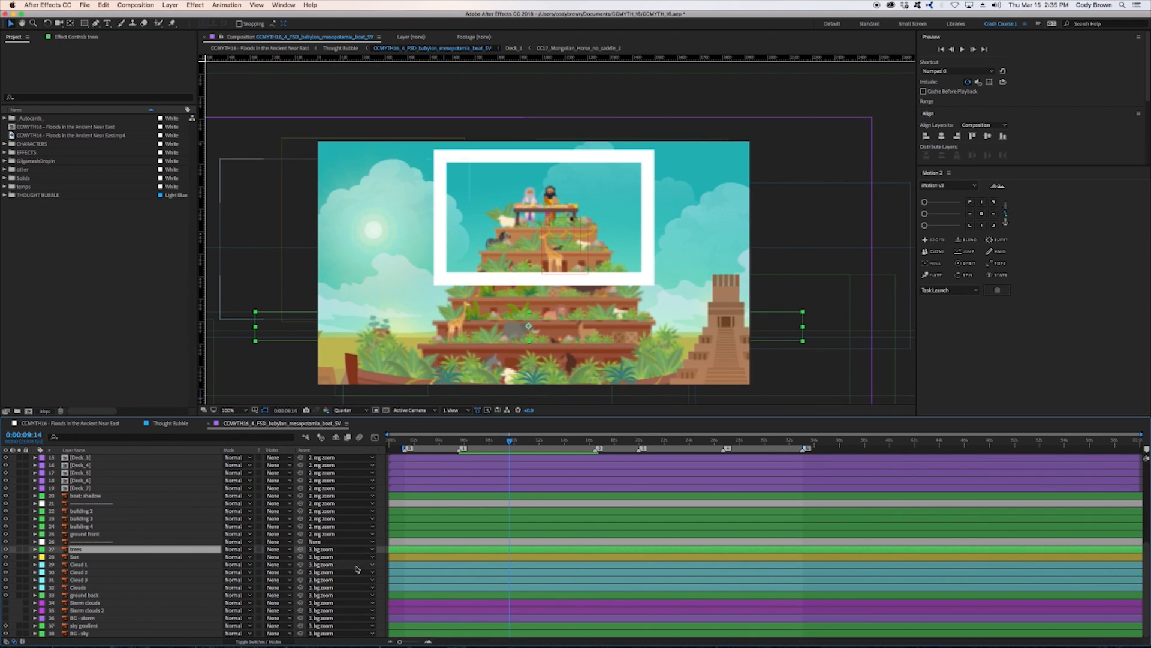
right_click(384, 544)
mouse_move(420, 547)
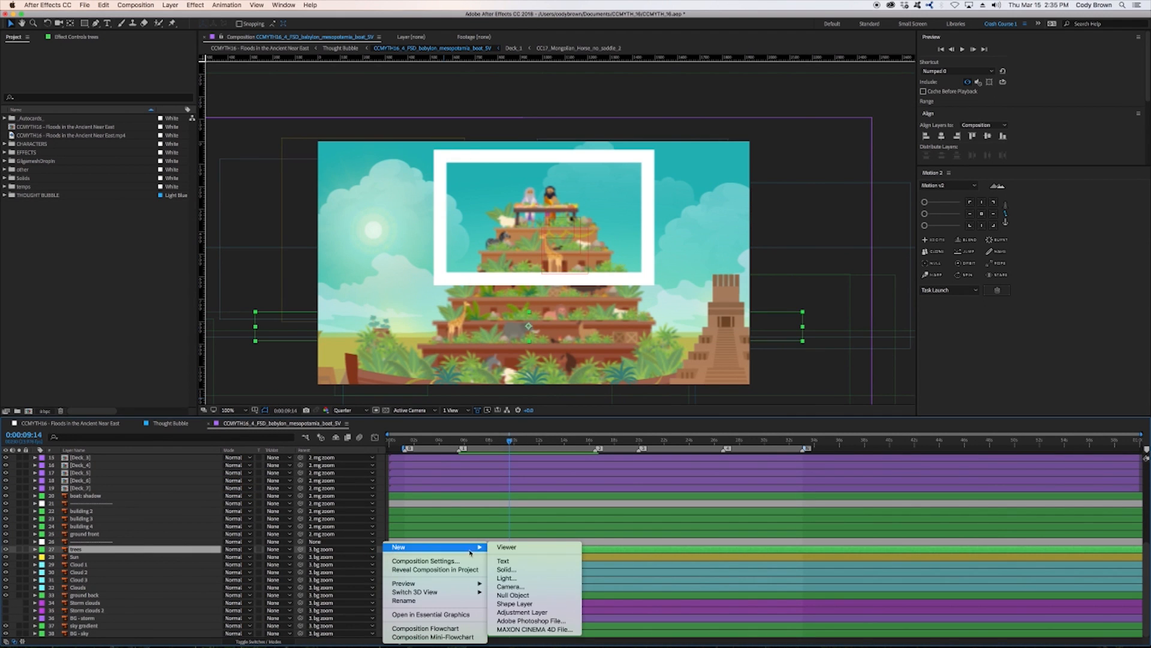
left_click(534, 612)
left_click(101, 549)
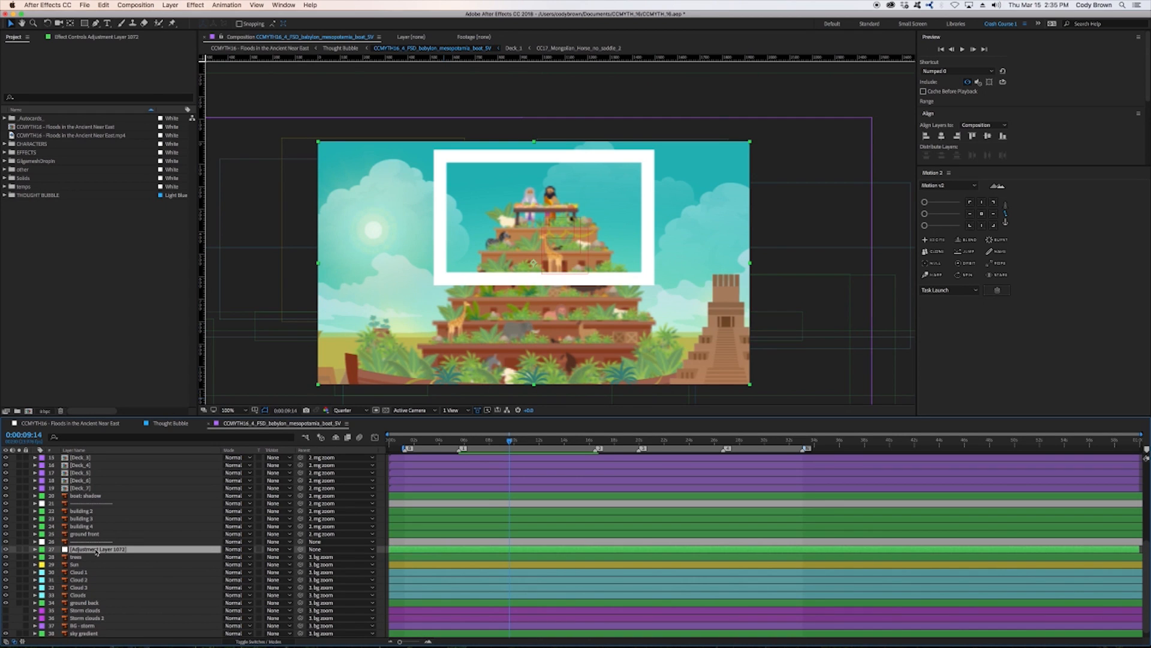
Rename the new adjustment layer "bg blur" and give it a Light Pink label
key("Return")
type("bg blur")
key("Return")
left_click(41, 550)
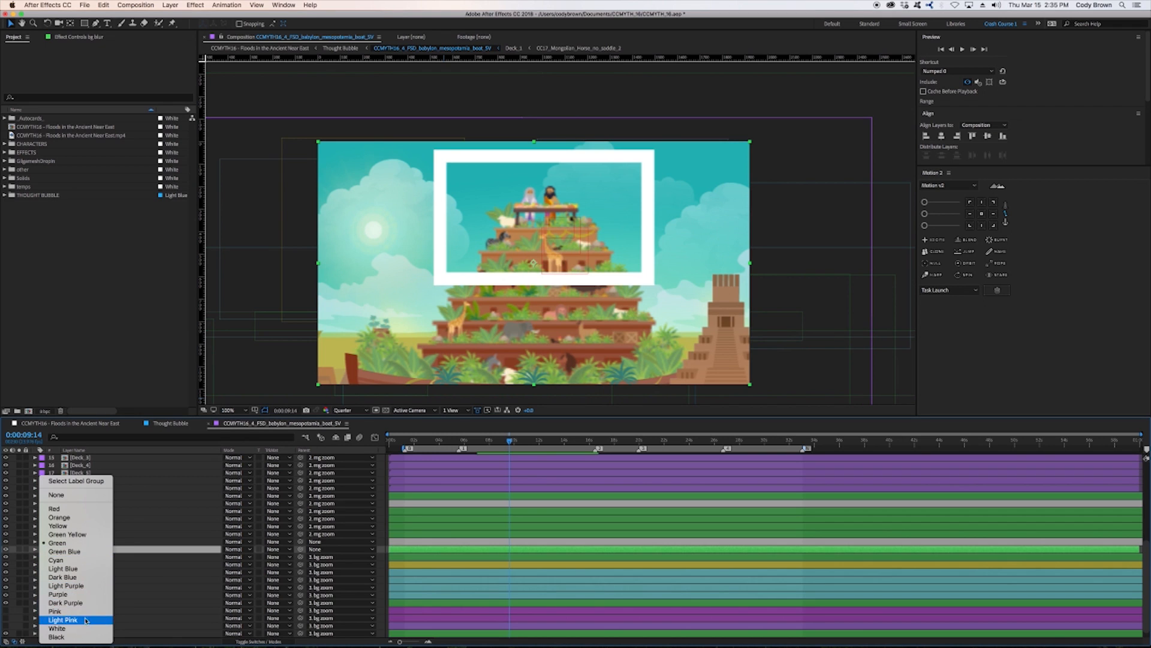
left_click(59, 507)
Apply a Gaussian Blur to the bg blur layer with Blurriness set to 22
left_click(195, 5)
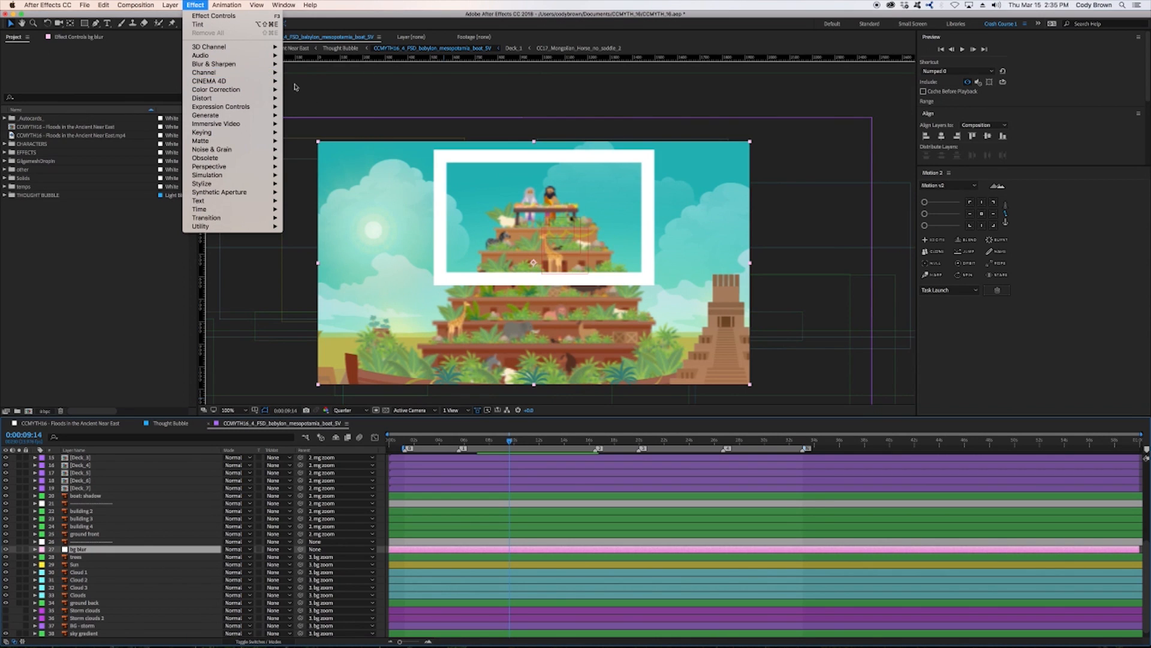
mouse_move(255, 65)
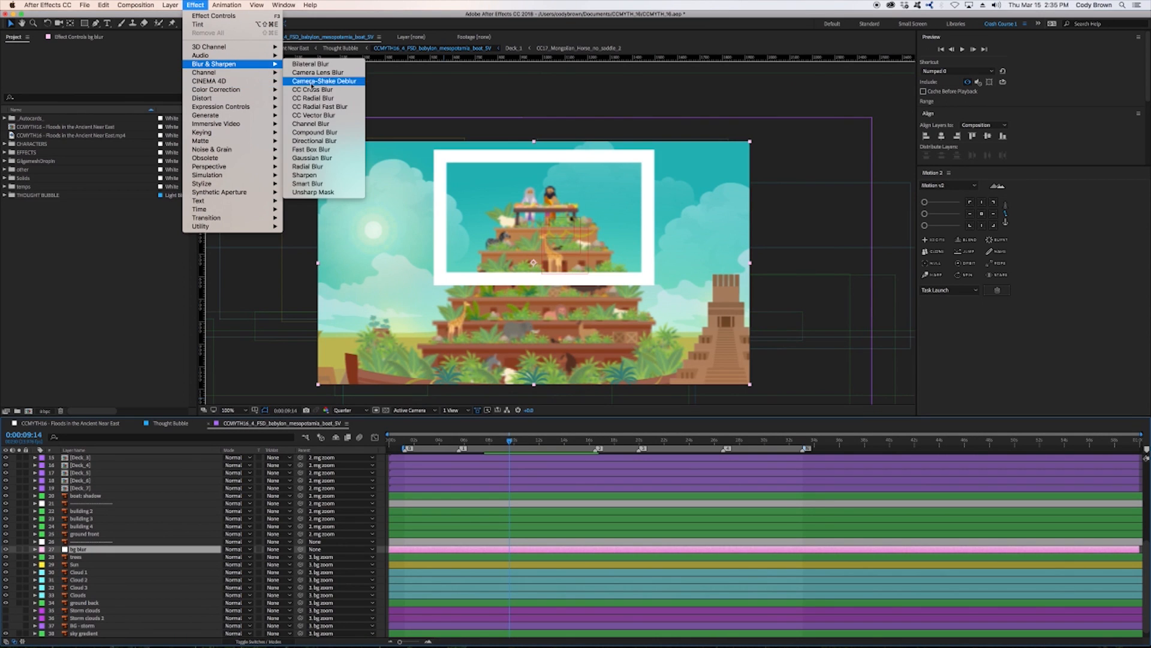
left_click(334, 160)
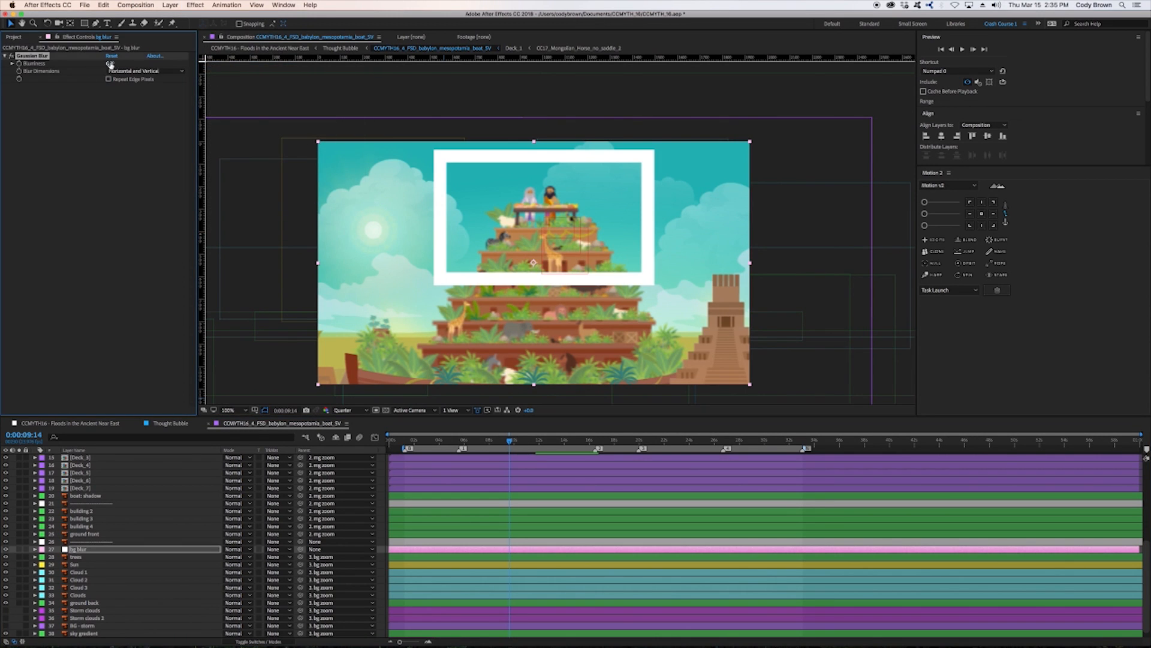
key("Return")
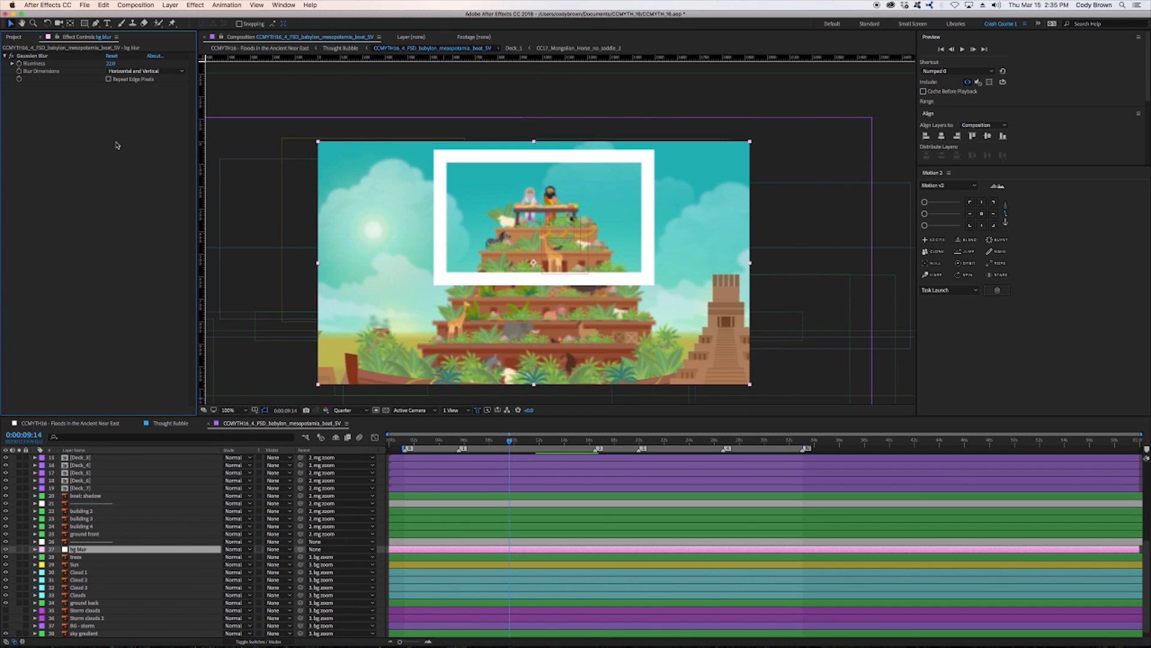
Preview the zoom animation with the background blur applied
left_click(381, 478)
key("space")
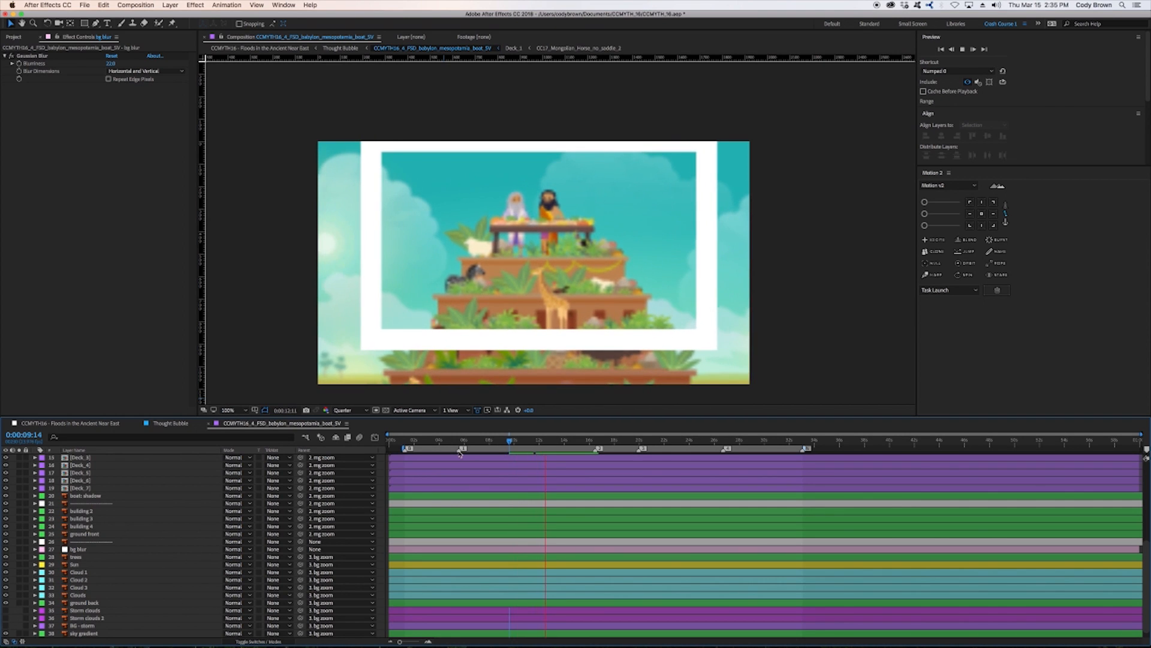
left_click(347, 410)
left_click(353, 441)
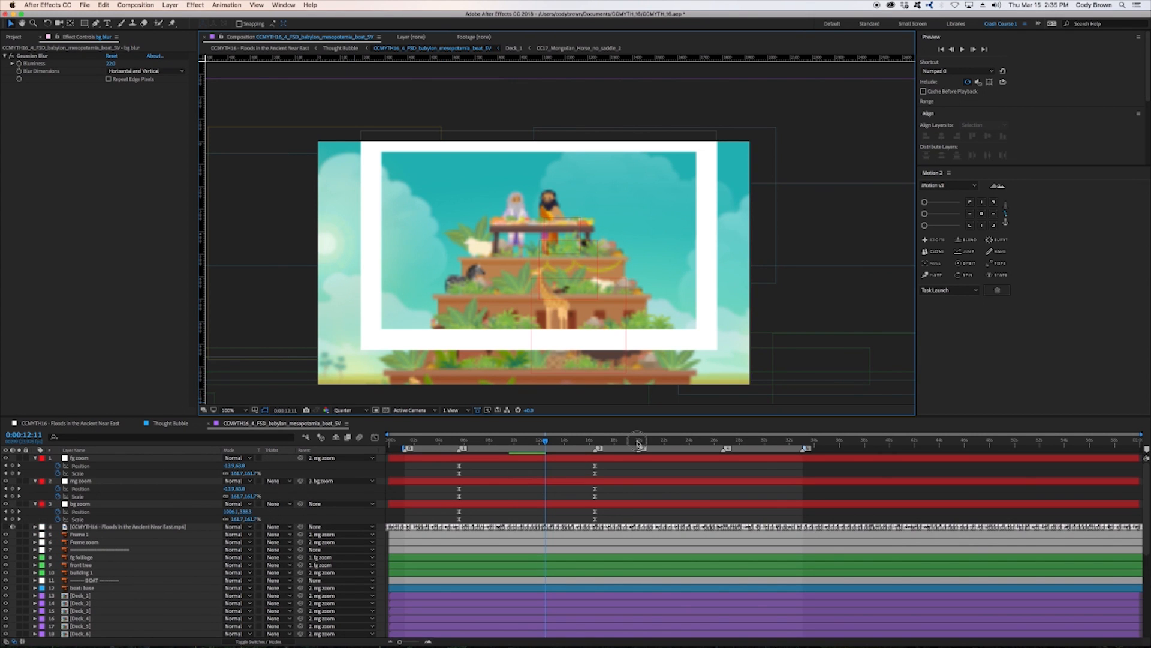
Clone all position and scale keyframes of the three zoom nulls at 0:00:19:23 and time-reverse the copies
left_click(638, 442)
left_click_drag(619, 461, 438, 527)
left_click(933, 251)
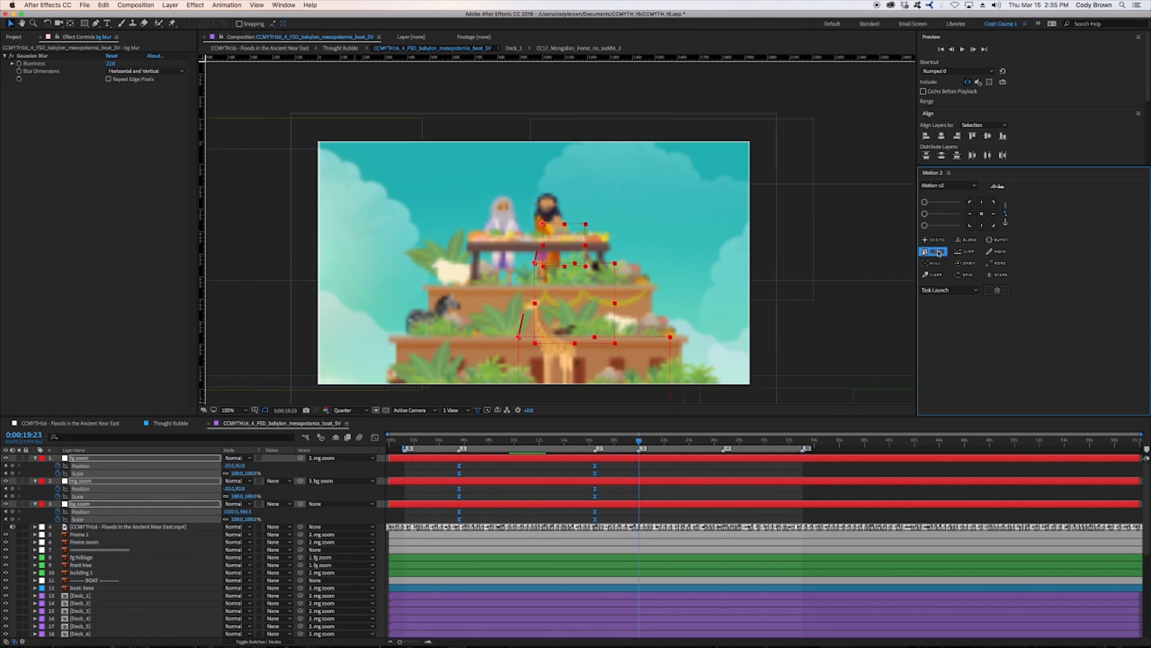
left_click_drag(793, 533, 799, 532)
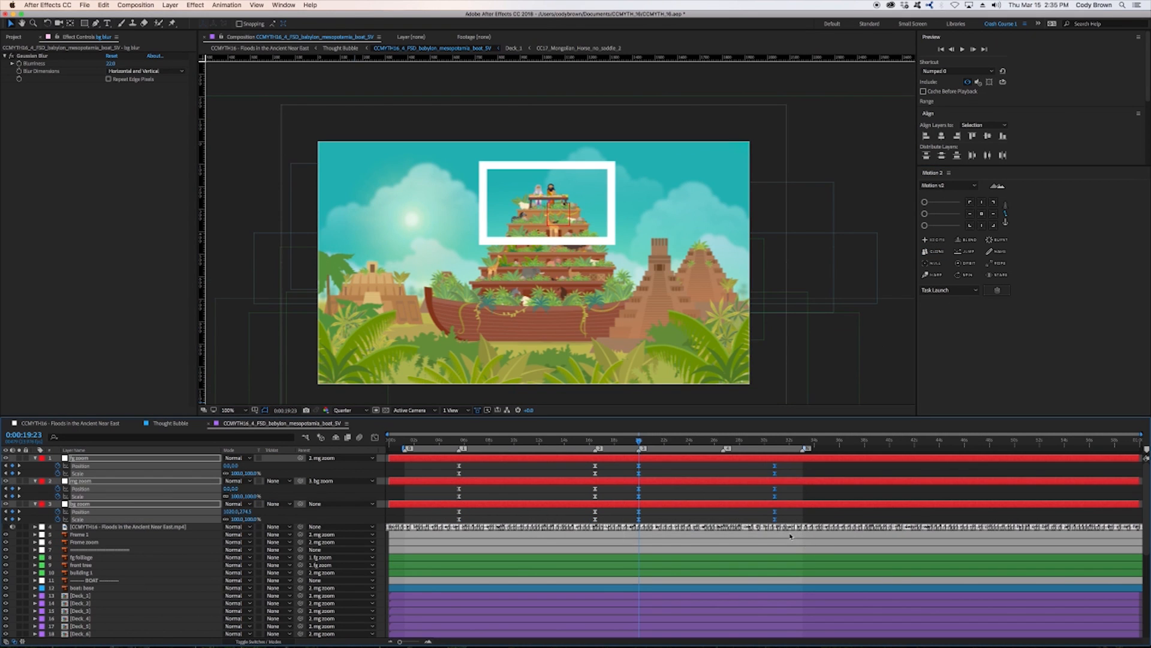
right_click(640, 467)
mouse_move(697, 569)
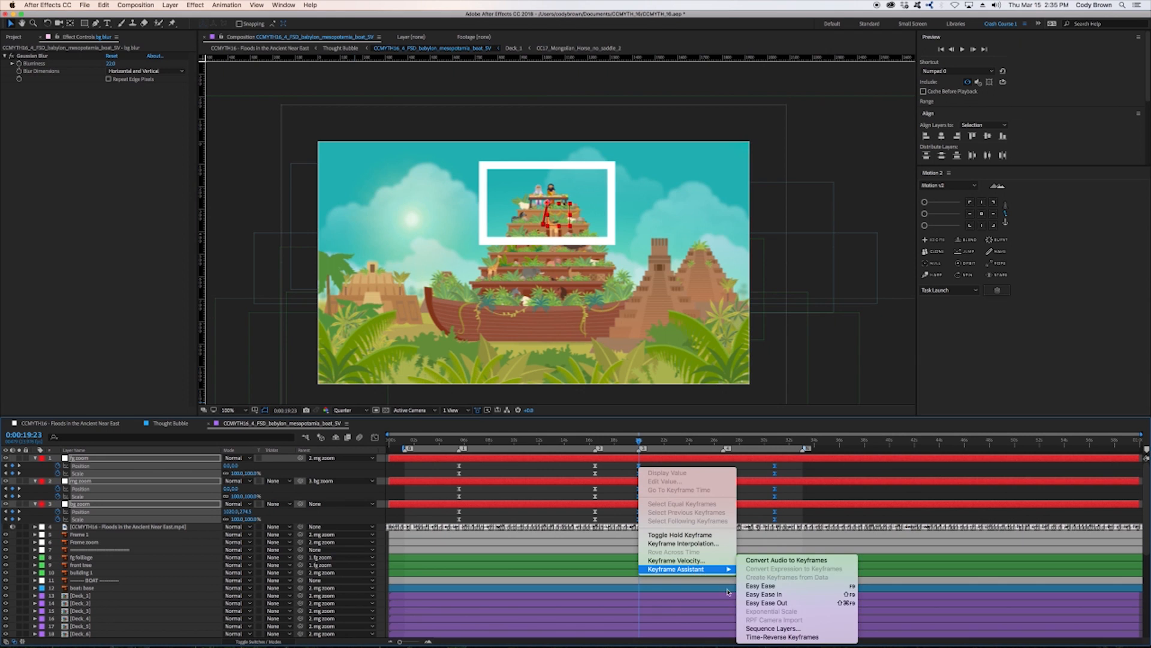
left_click(753, 637)
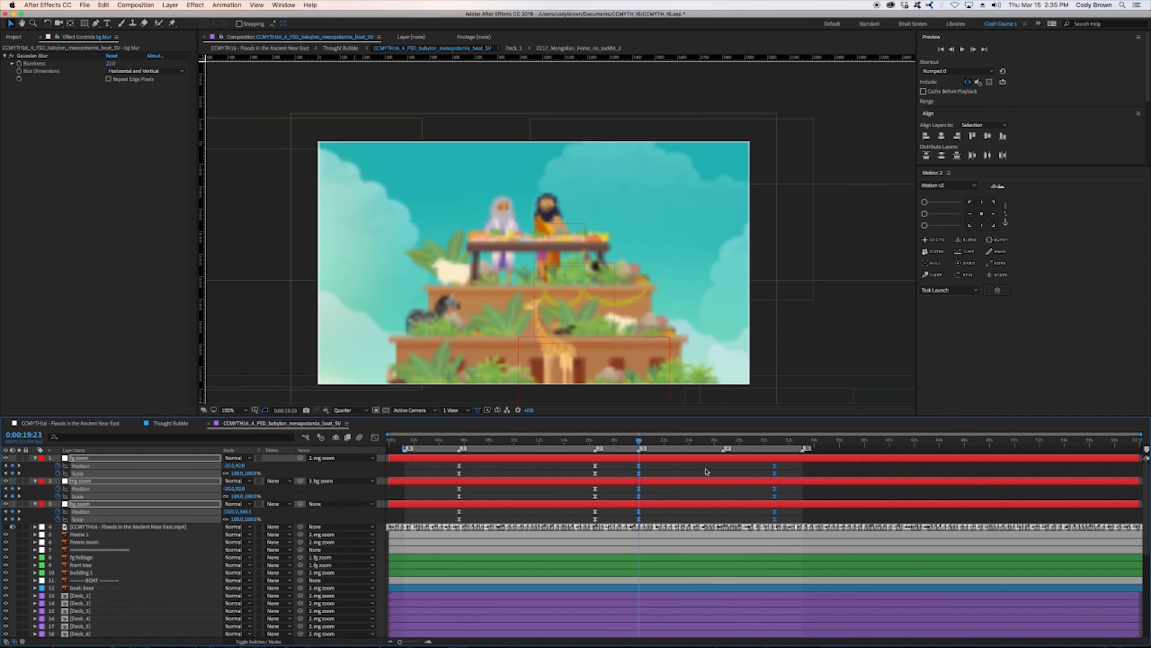
Move the final zoom-out keyframes of the three nulls to 0:00:26:17
left_click(707, 471)
left_click(725, 440)
left_click_drag(724, 440, 723, 518)
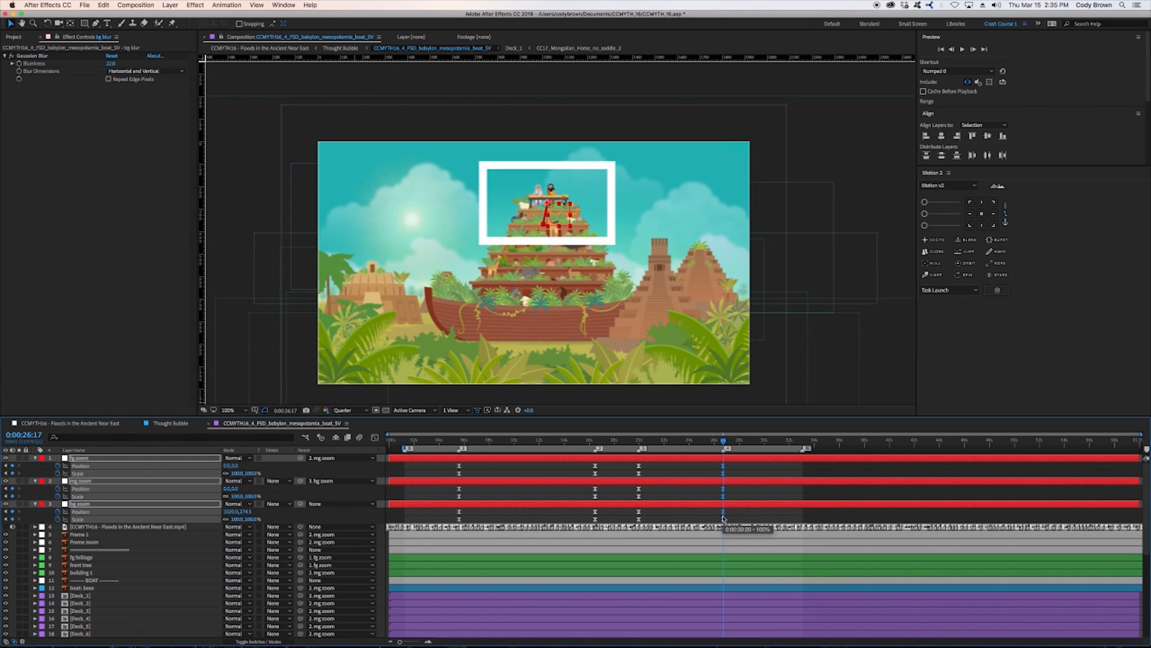
left_click(742, 512)
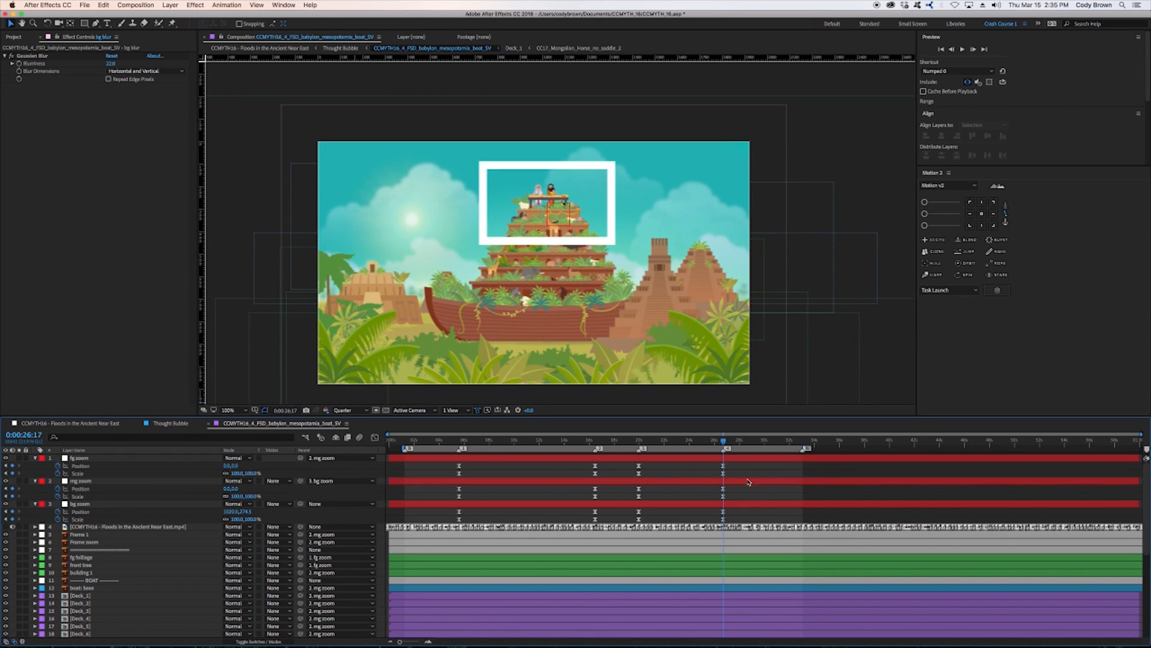
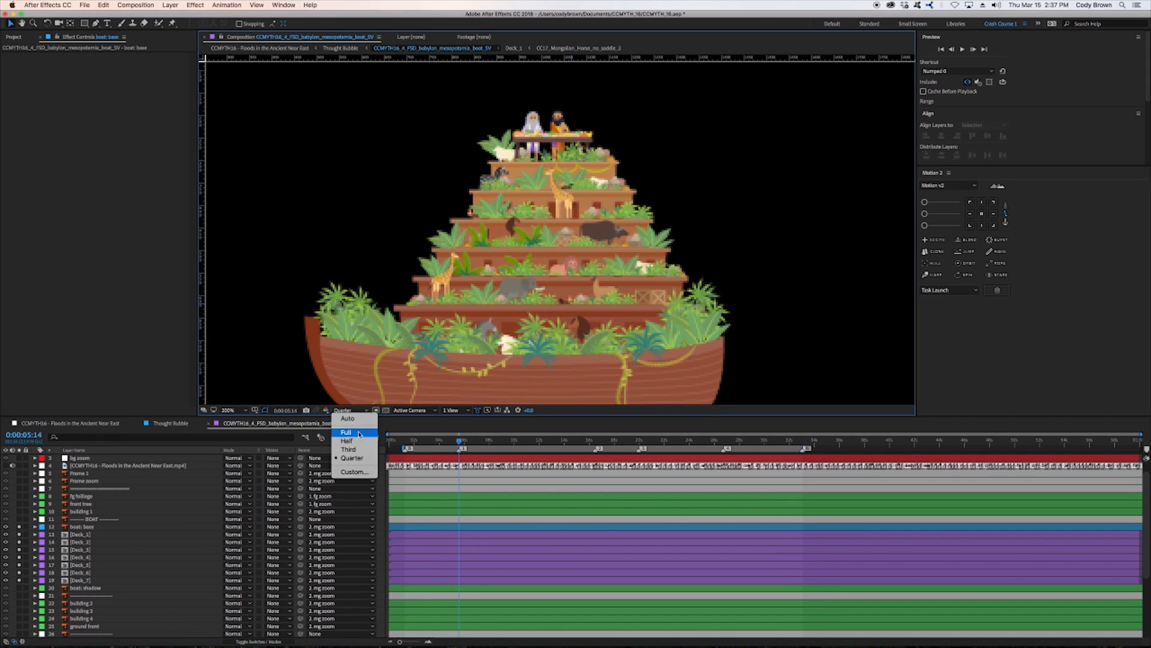
Set the preview resolution to Full, and in the Deck_1 composition hide every layer except boat deck 1
left_click(353, 436)
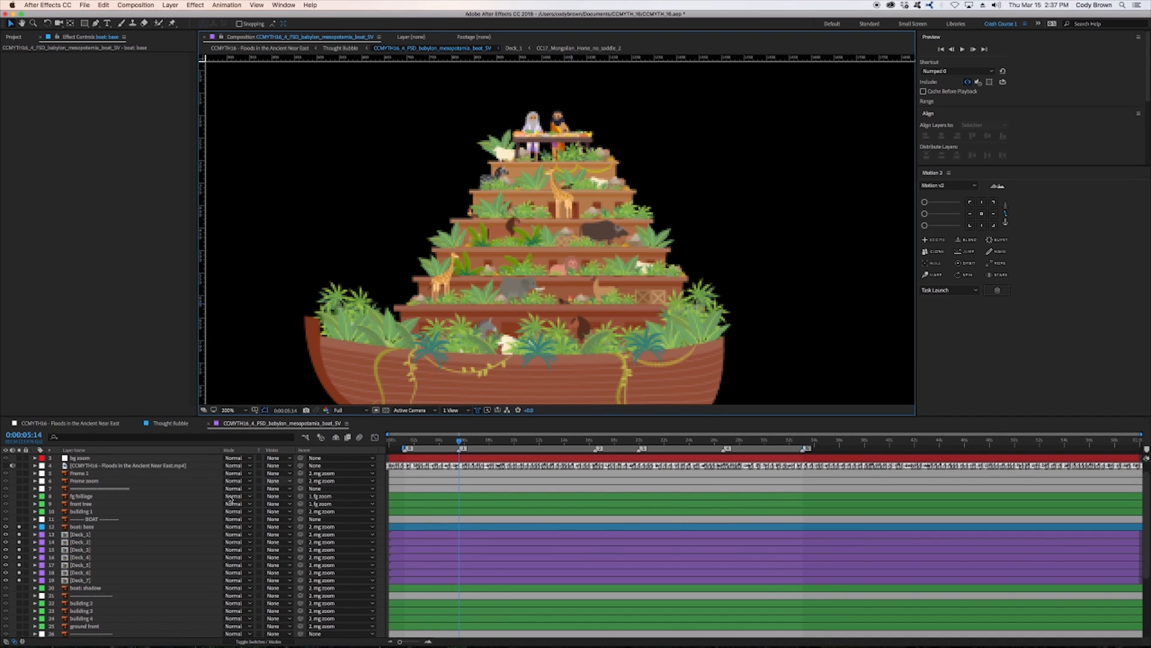
double_click(93, 538)
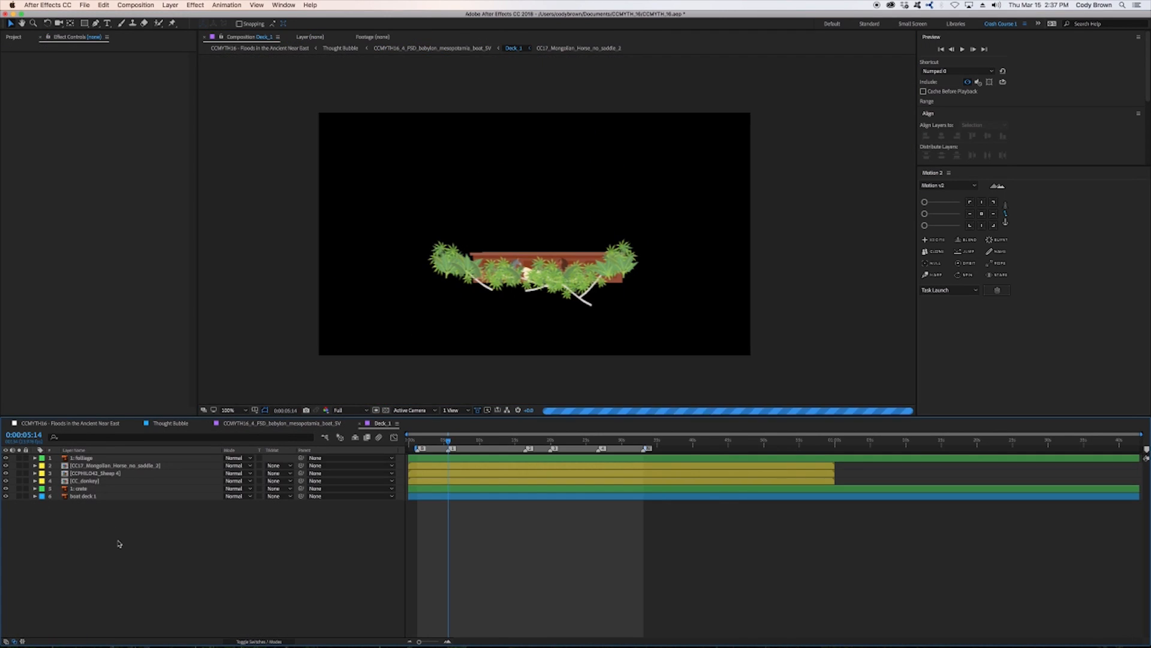
left_click_drag(6, 488, 6, 456)
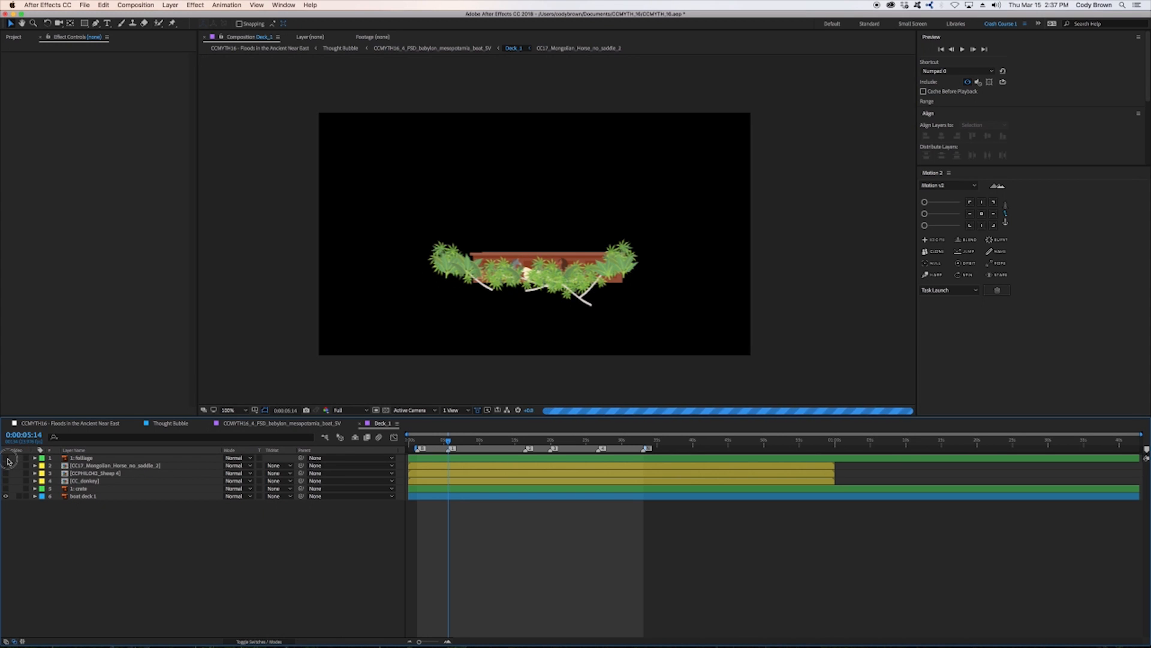
left_click(326, 438)
left_click(233, 437)
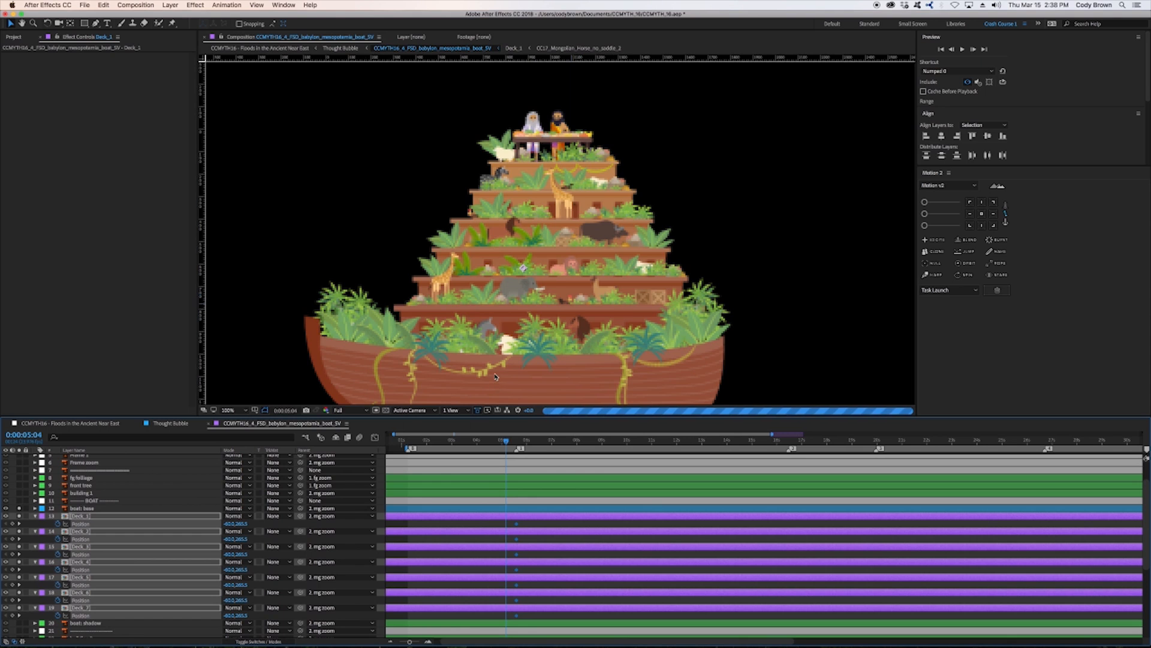
Keyframe the position of all seven deck layers at about -60, 180 at 0:00:05:04 and set the preview resolution to Half
key("comma")
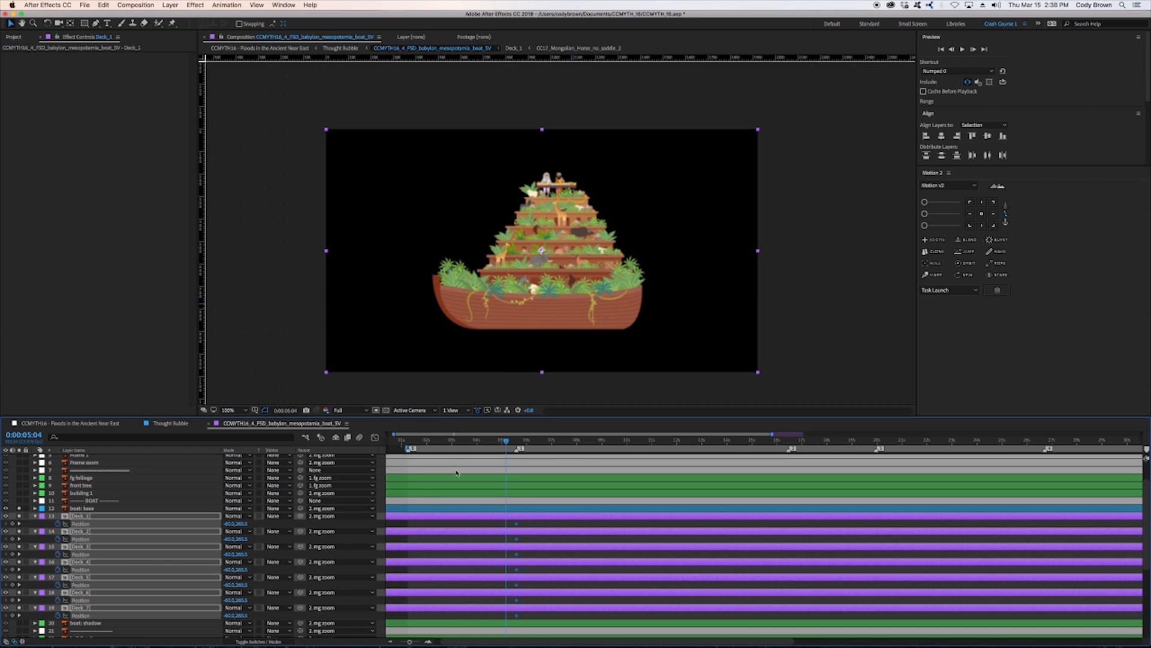
left_click_drag(240, 523, 212, 526)
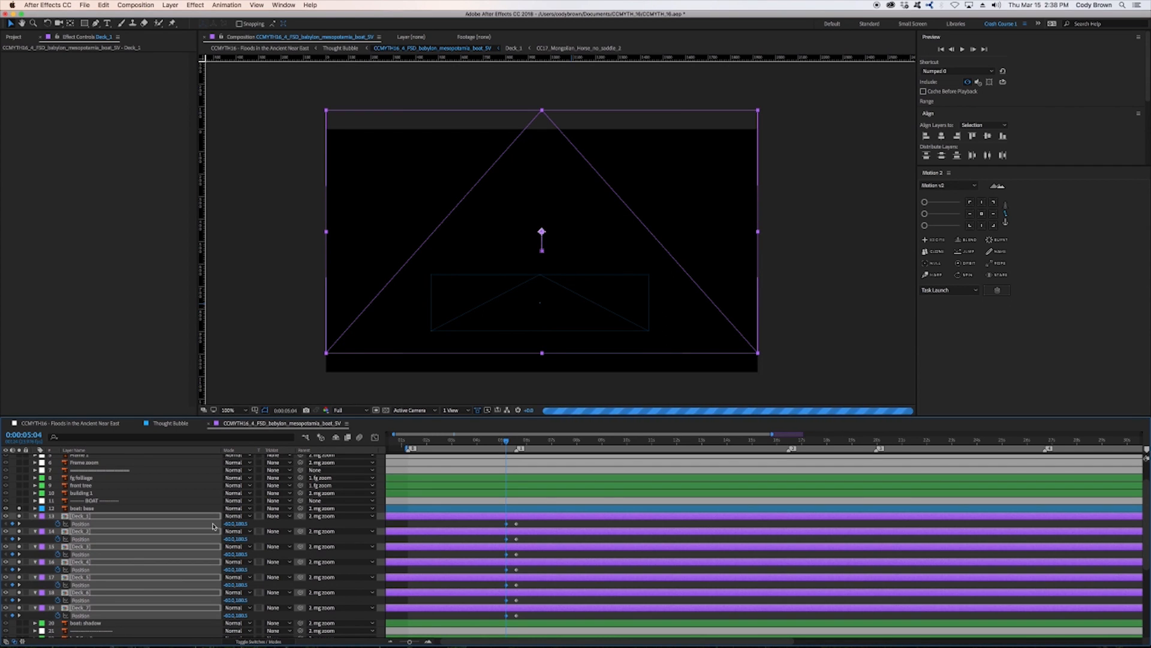
left_click(348, 409)
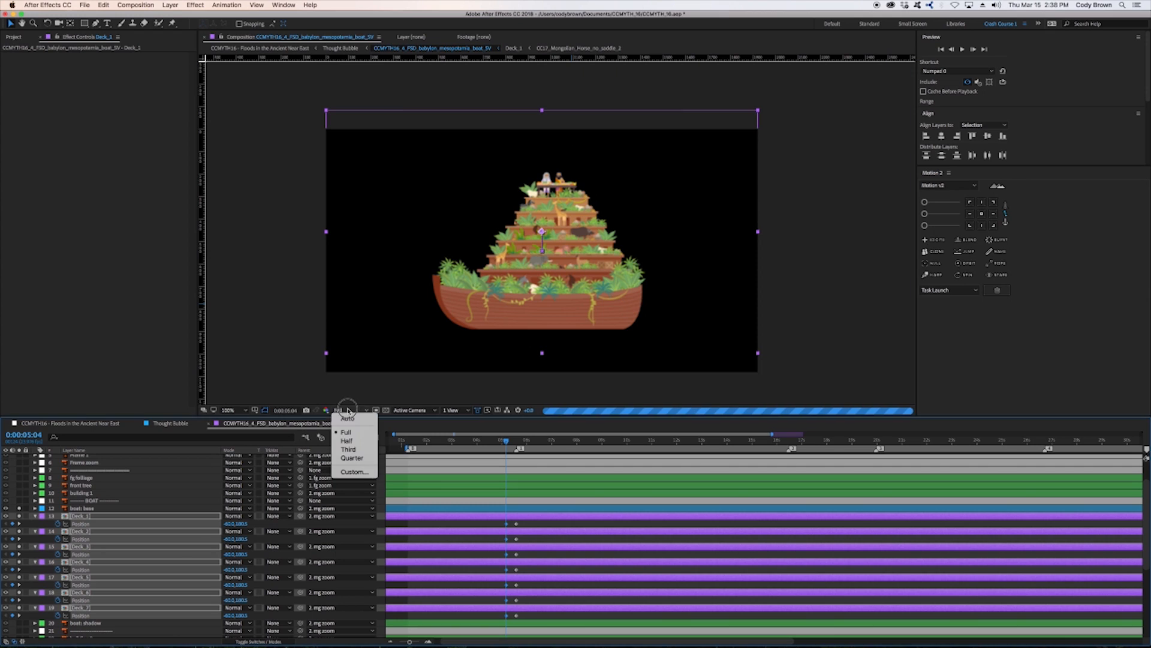
left_click(358, 442)
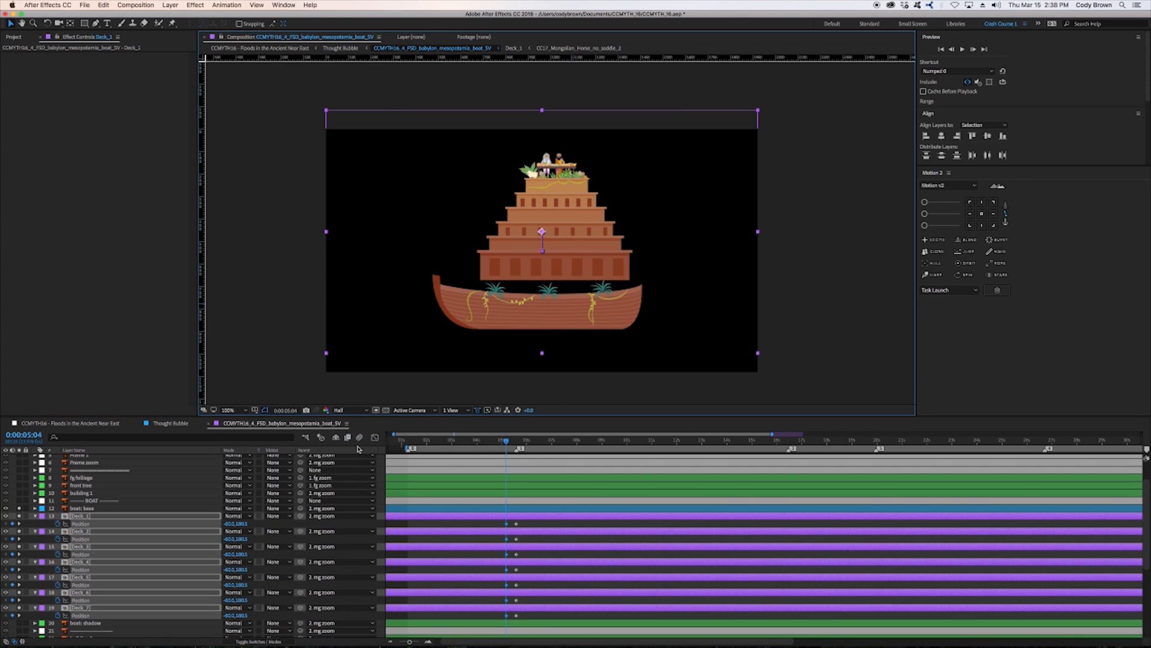
Remove the position keyframes from the Deck_7 layer and turn off its solo
left_click(75, 623)
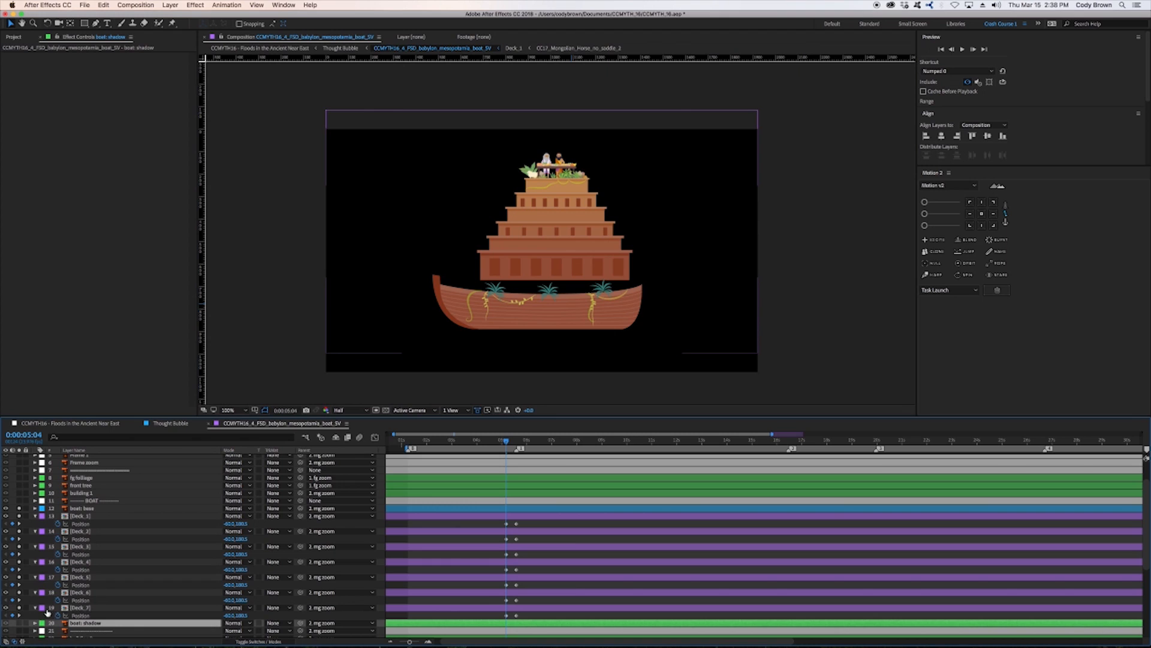
left_click_drag(511, 617, 503, 613)
key("Delete")
left_click(533, 618)
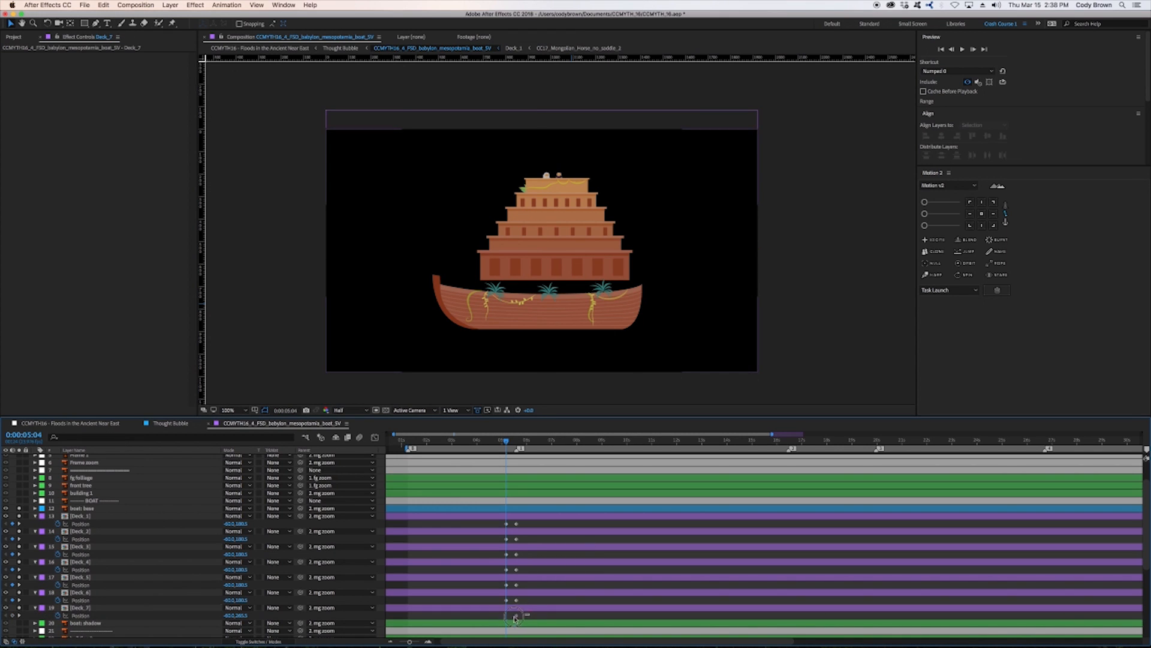
left_click(504, 619)
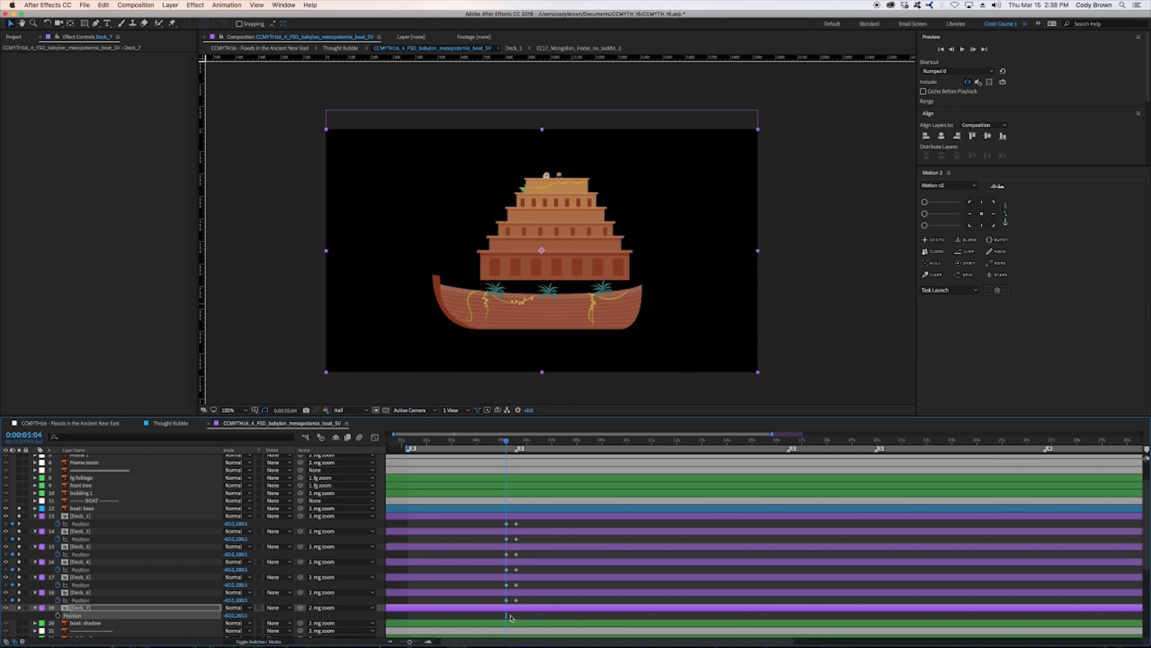
left_click(511, 618)
left_click(19, 608)
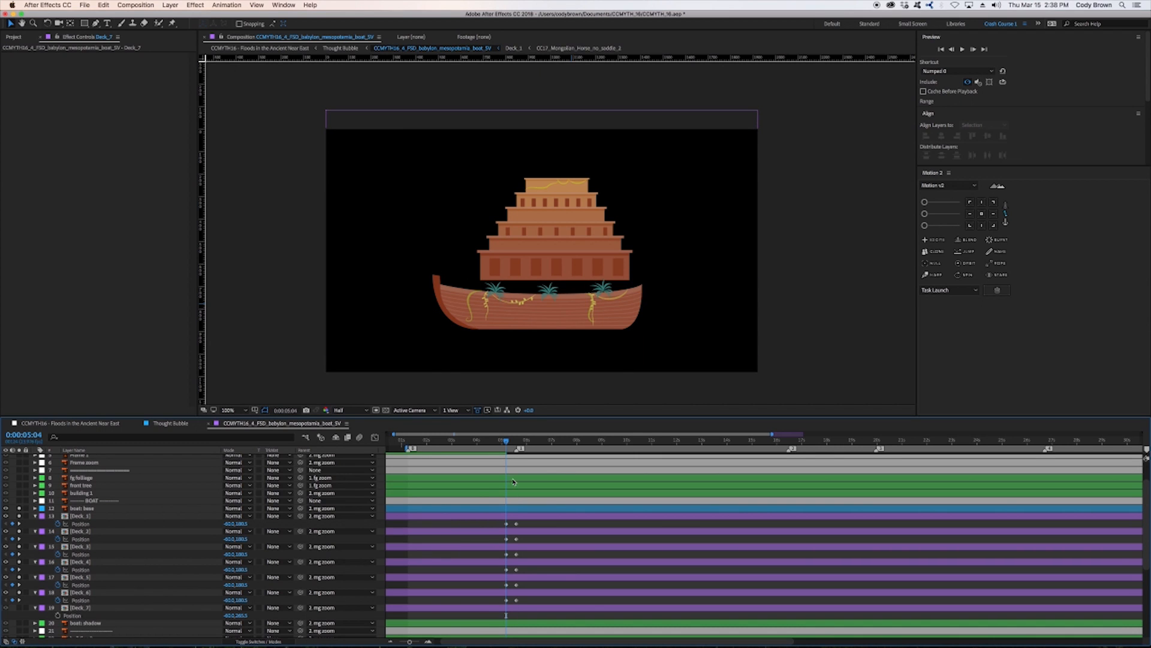
Try raising Deck_1 through Deck_6 above the frame at 0:00:05:04 and preview the decks dropping in
left_click(96, 516)
left_click(90, 593, "shift")
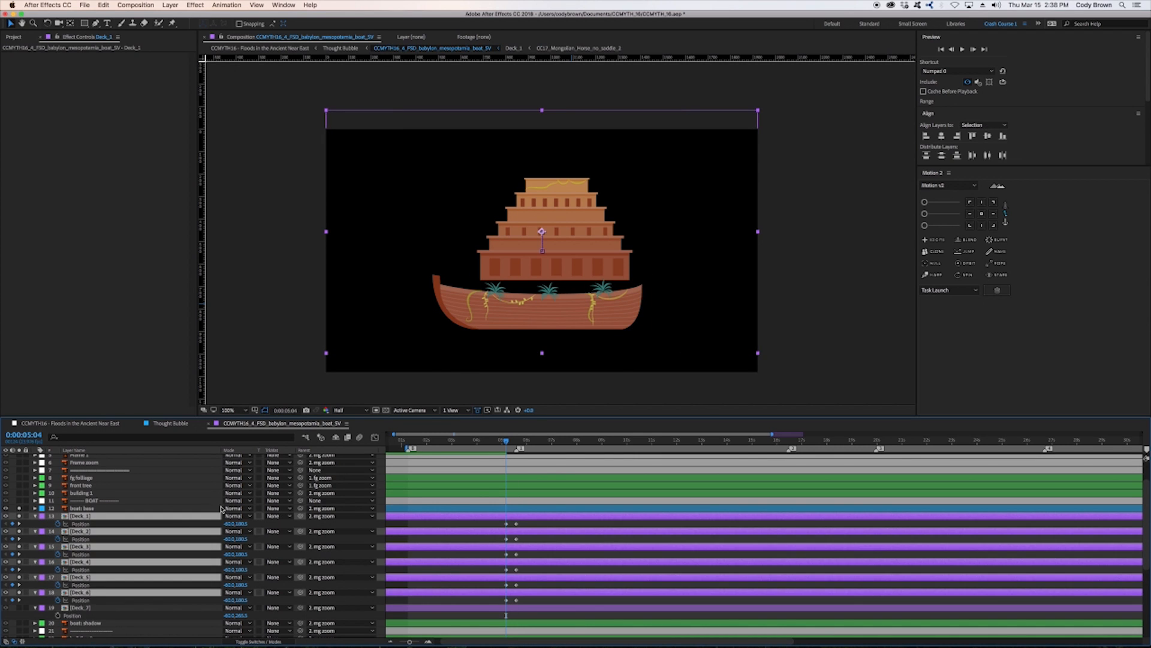
left_click_drag(240, 523, 108, 526)
left_click(528, 526)
key("space")
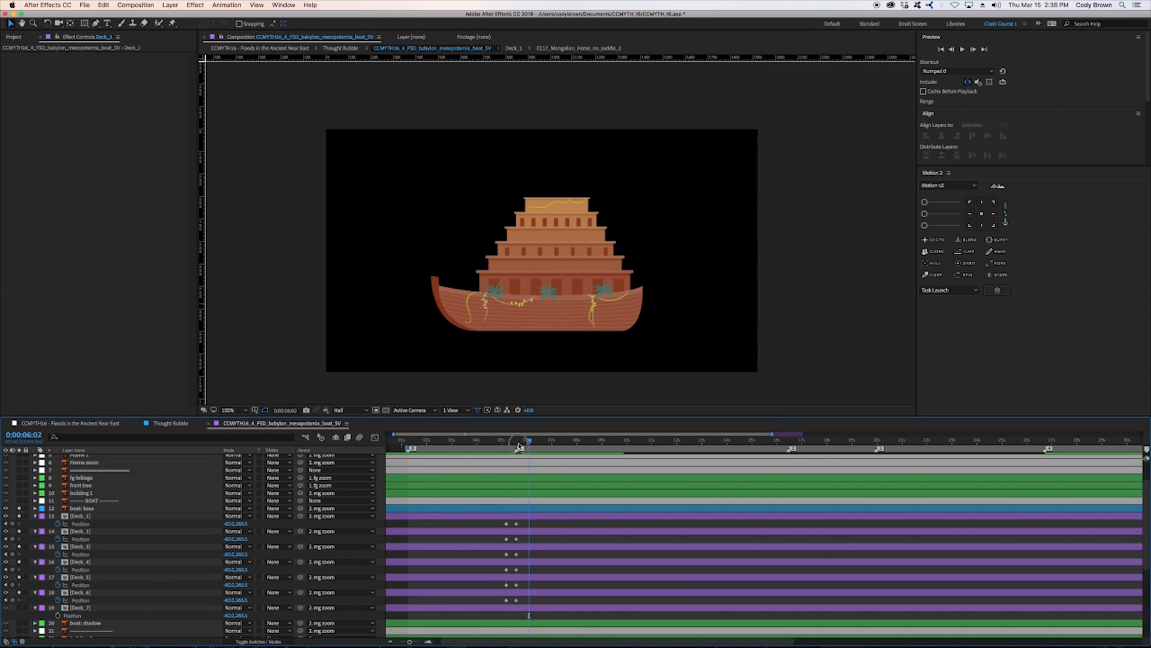
Isolate the Deck_1 layer and move its anchor point down to the deck's bottom edge
left_click(530, 517)
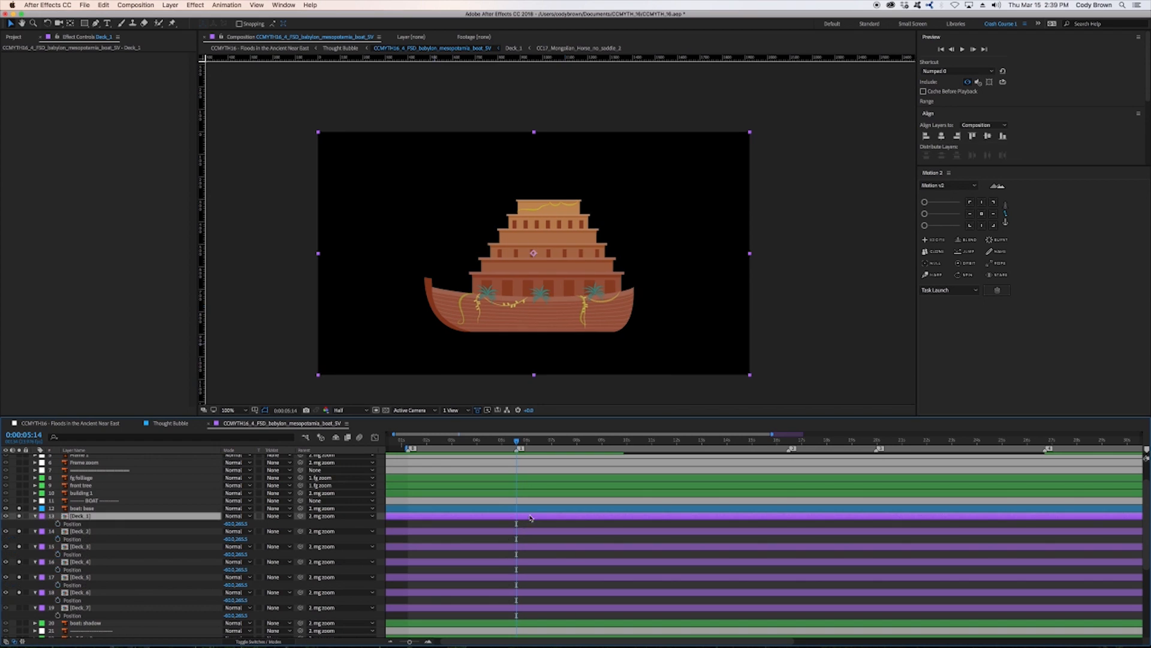
left_click_drag(21, 531, 21, 592)
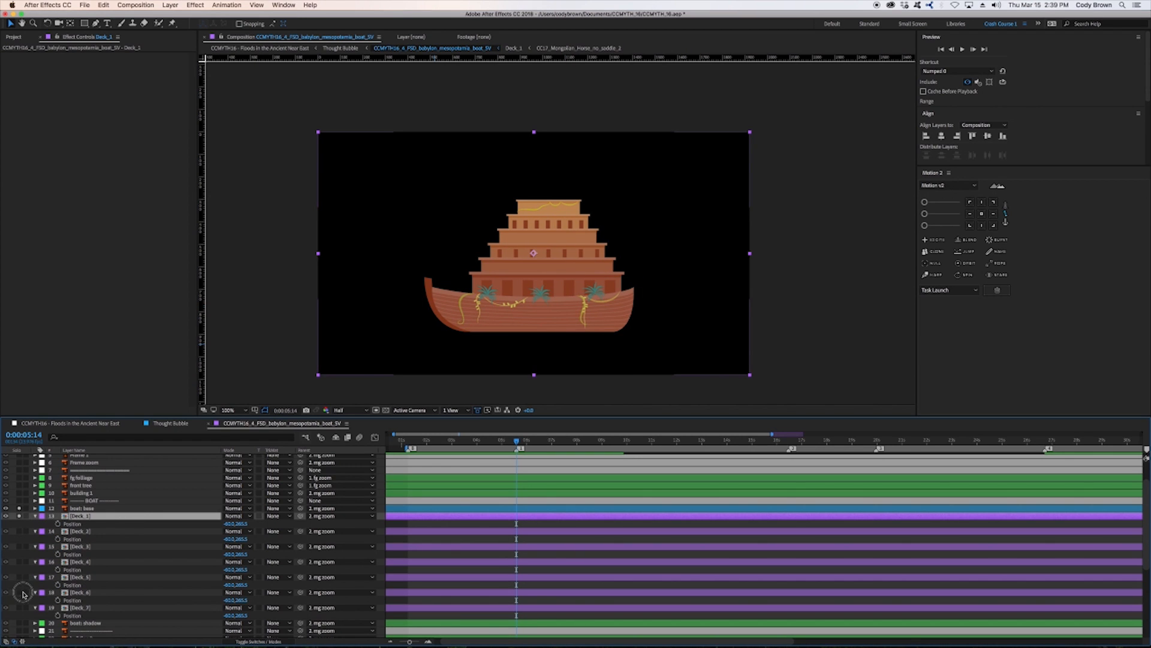
left_click(19, 508)
key("y")
left_click_drag(534, 258, 534, 306)
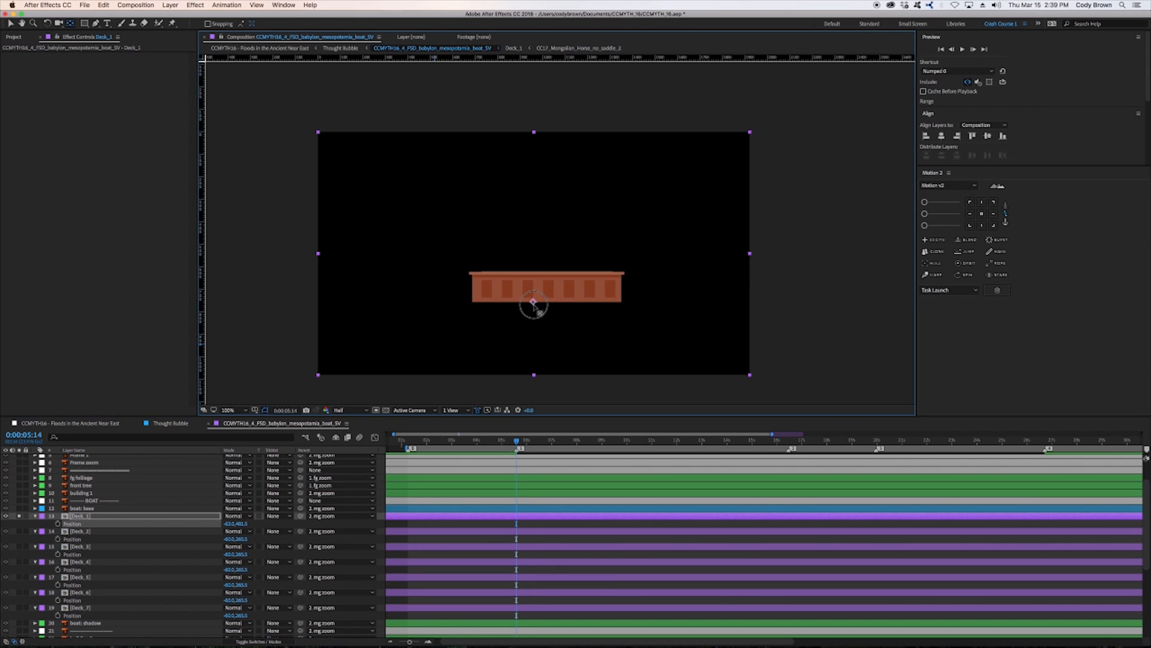
Isolate the Deck_2 layer and place its anchor point at the deck's bottom edge
left_click(19, 517)
left_click(20, 532)
left_click(81, 532)
left_click_drag(534, 257, 536, 277)
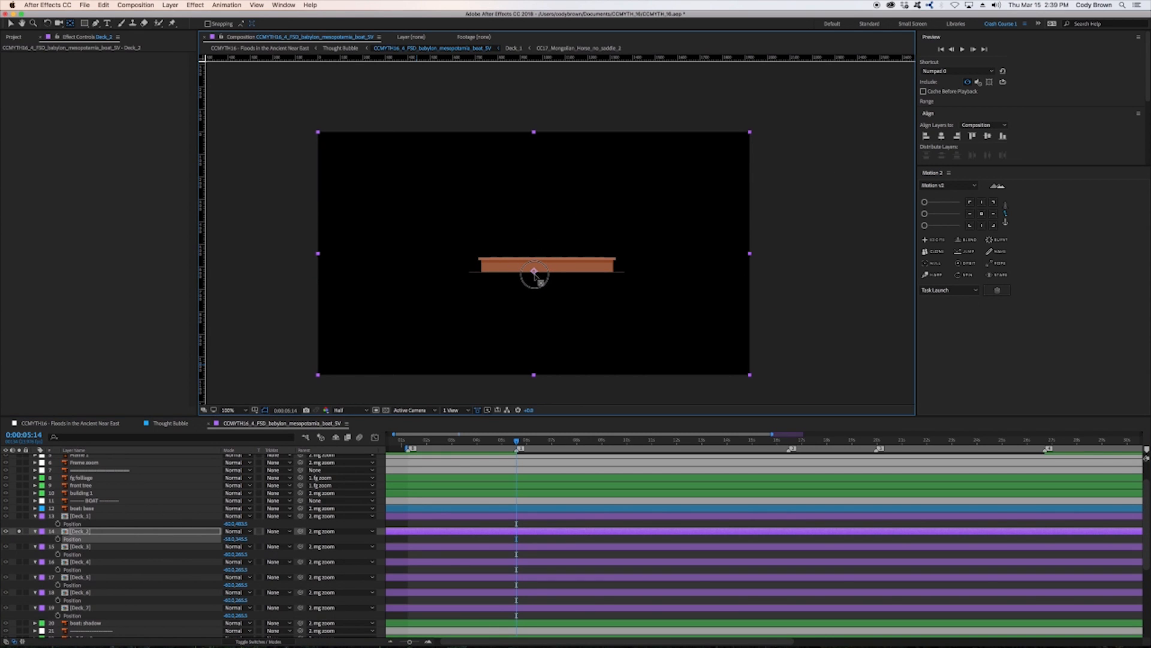
Move the anchor points of Deck_3 and Deck_4 to the bottom edges of their decks, soloing each in turn
left_click(19, 532)
left_click(20, 546)
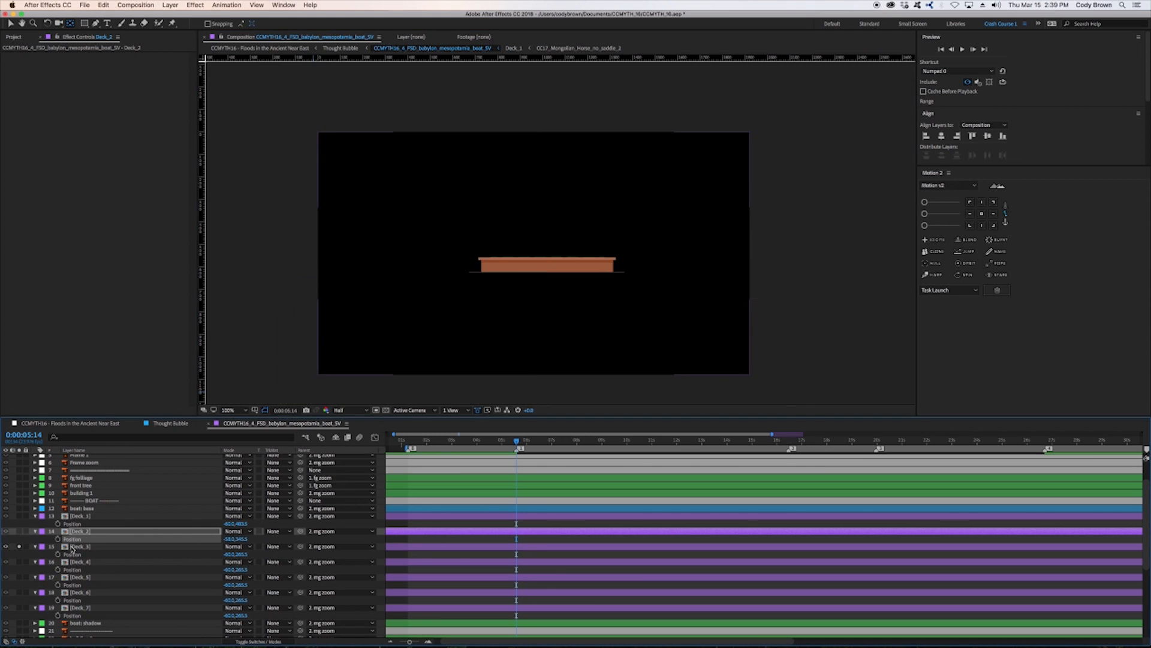
left_click(81, 546)
left_click(19, 546)
left_click(19, 562)
left_click_drag(531, 256, 535, 244)
left_click(86, 562)
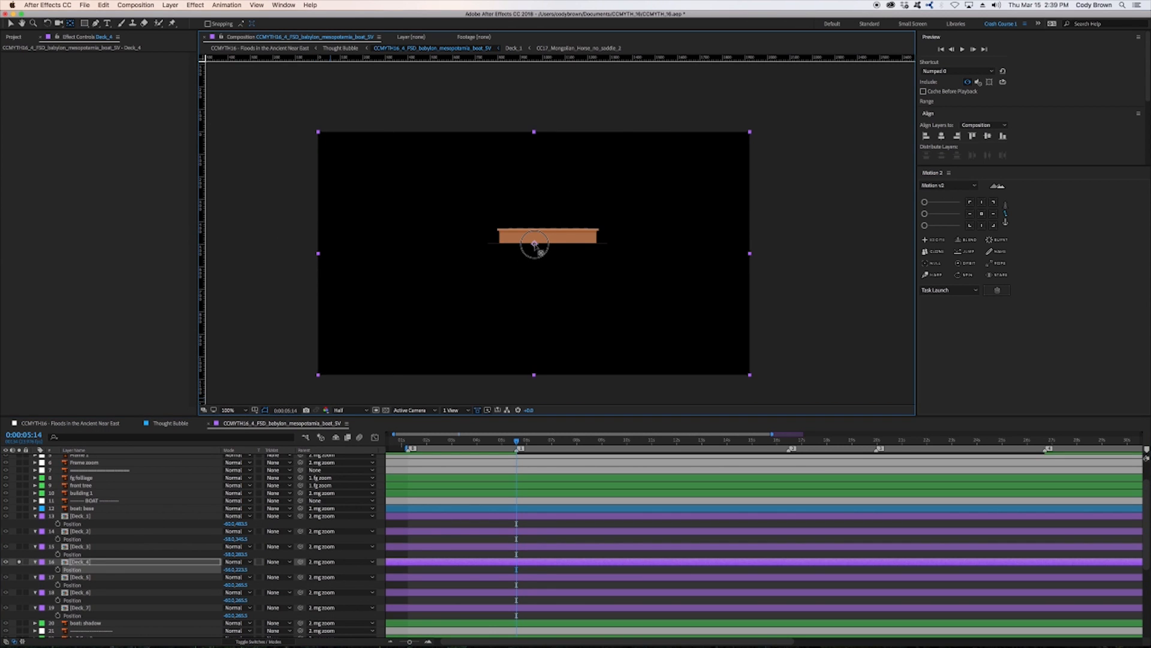
Move the anchor points of Deck_5 and Deck_6 to the bottom edges of their decks
left_click(19, 562)
left_click(20, 593)
left_click(86, 593)
left_click_drag(533, 254, 533, 214)
key("super+Down")
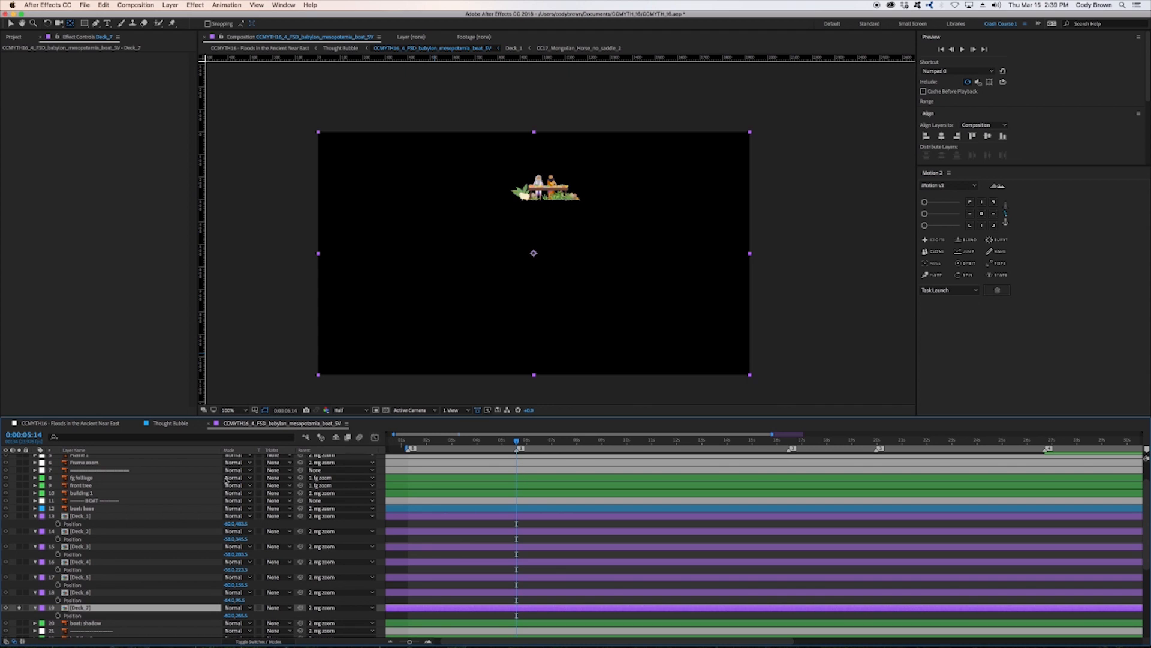
Solo the boat base with Deck_1 through Deck_6, and keyframe their positions above the frame at 0:00:05:04 and in place at 0:00:05:14
left_click(19, 607)
left_click_drag(19, 592, 19, 508)
left_click(80, 593, "shift")
left_click_drag(58, 601, 58, 524)
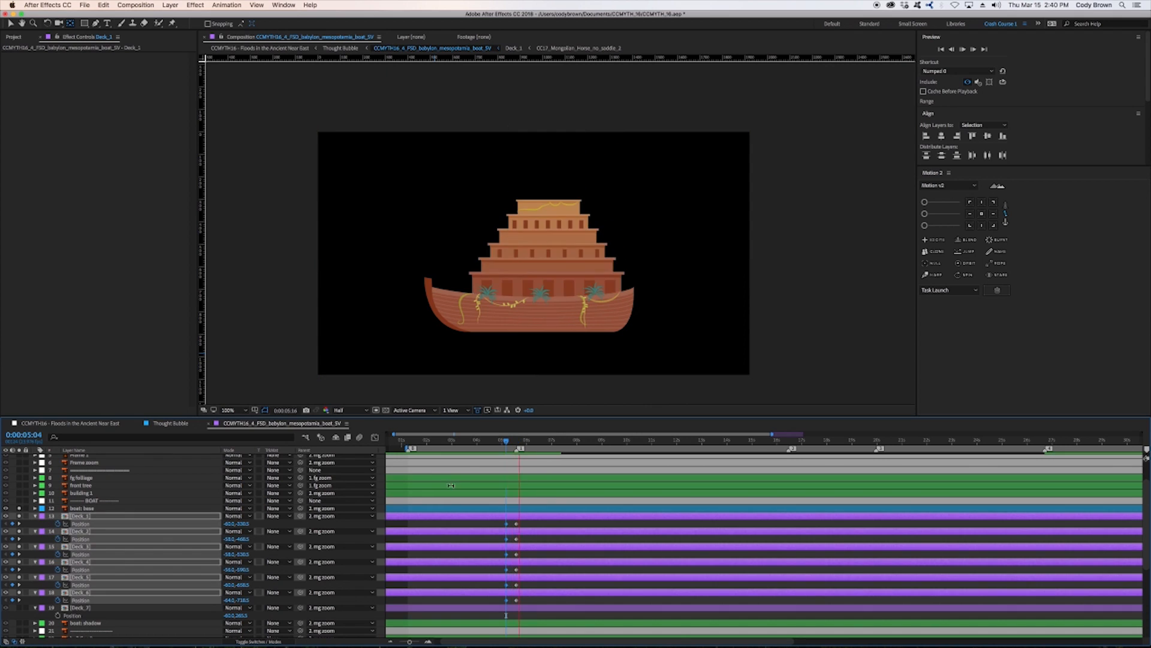
left_click_drag(527, 442, 521, 442)
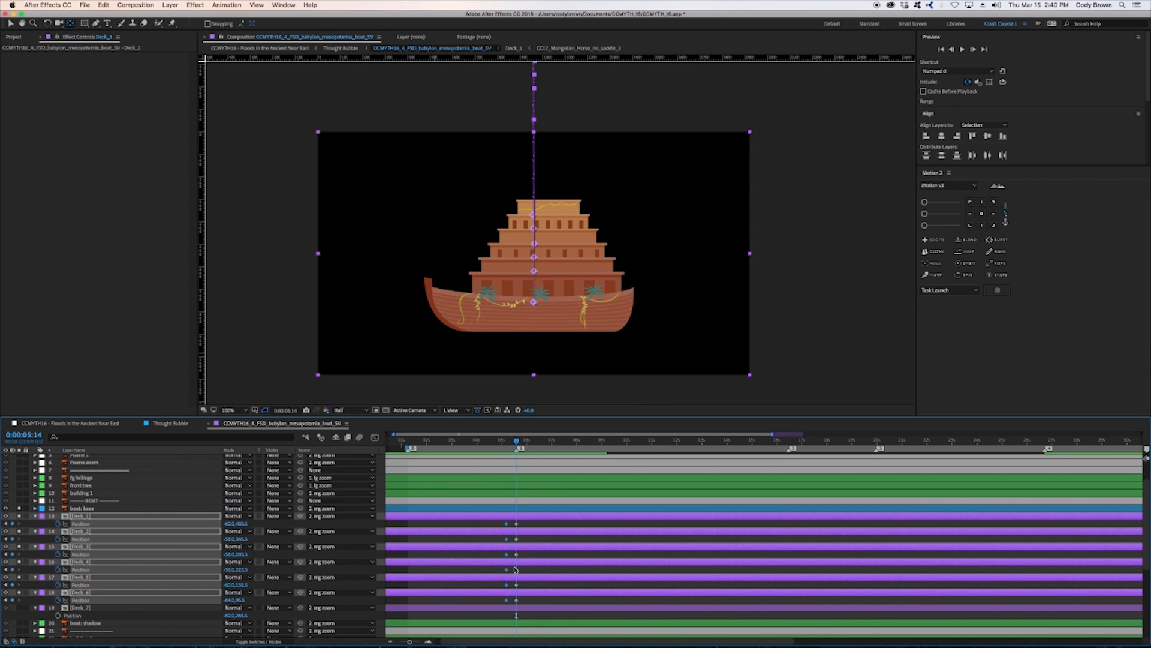
Isolate Deck_1 with the boat base and start scale keyframes on Deck_1 at 0:00:05:14
key("s")
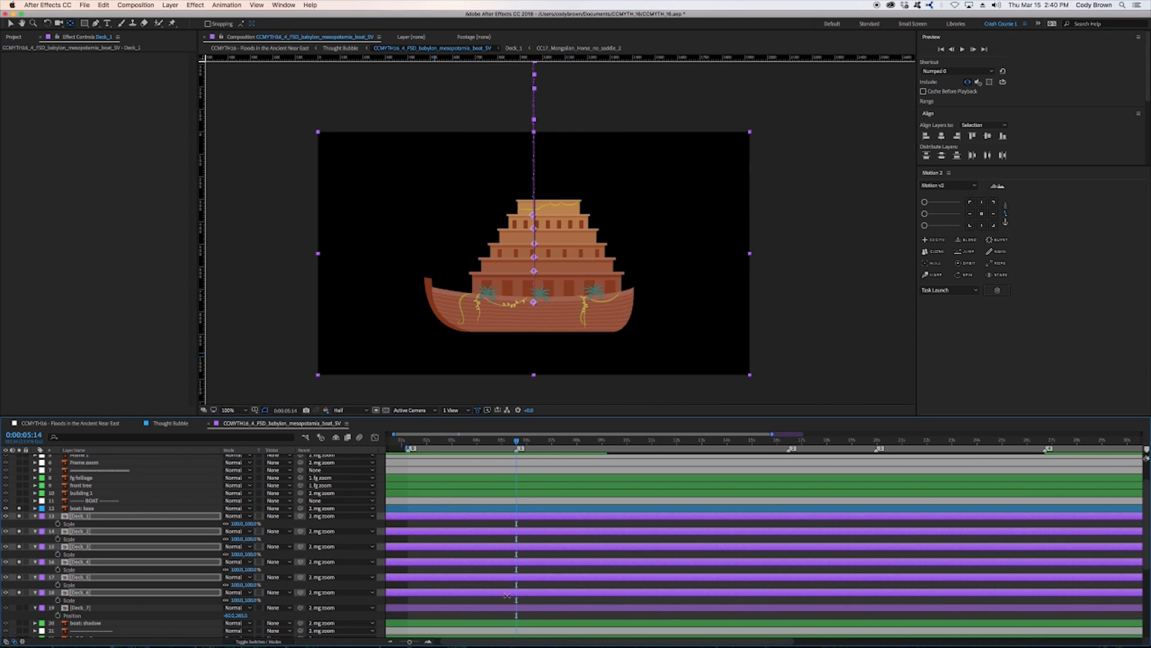
left_click(120, 591)
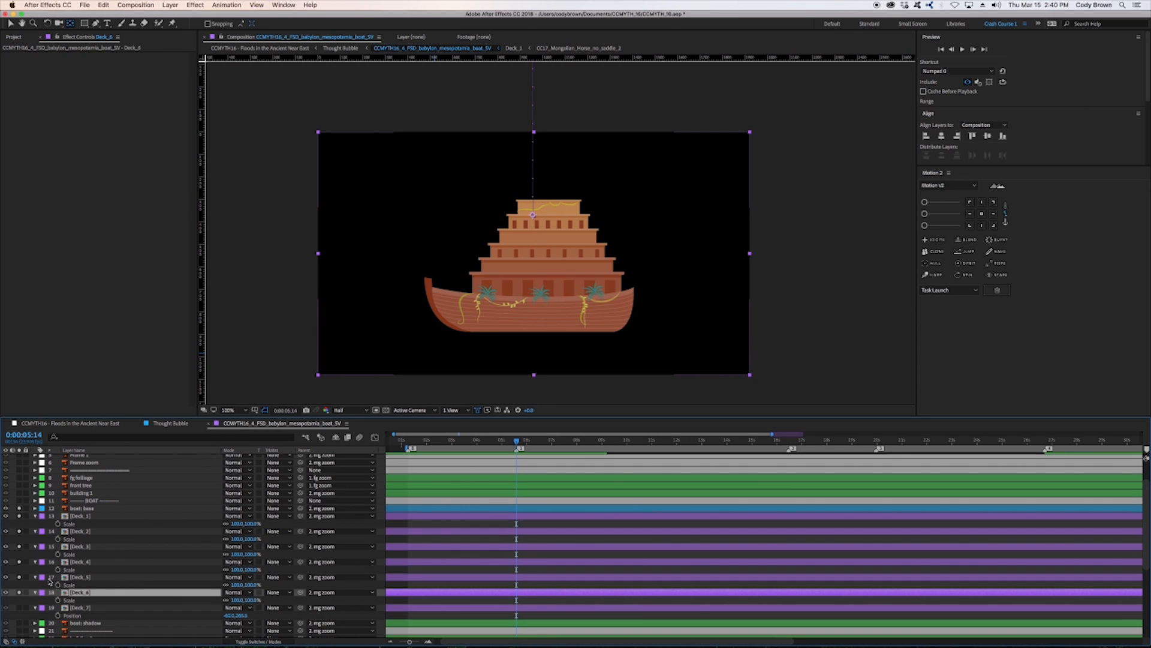
left_click(96, 516)
left_click_drag(19, 531, 19, 593)
key("u")
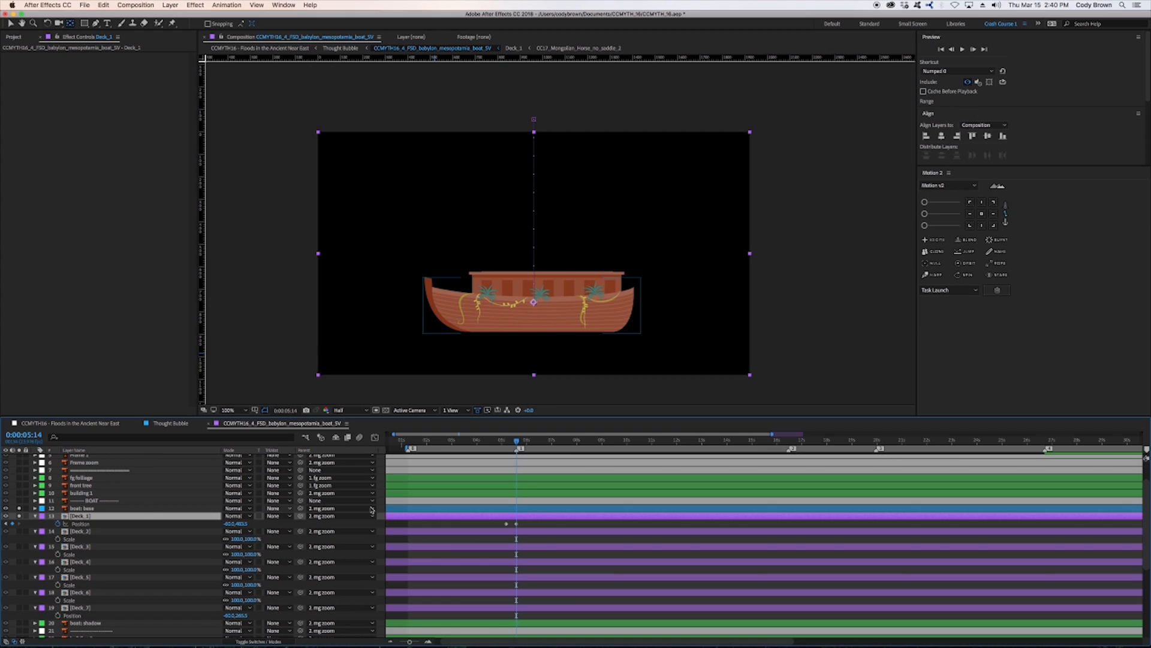
key("alt+s")
key("super+shift+a")
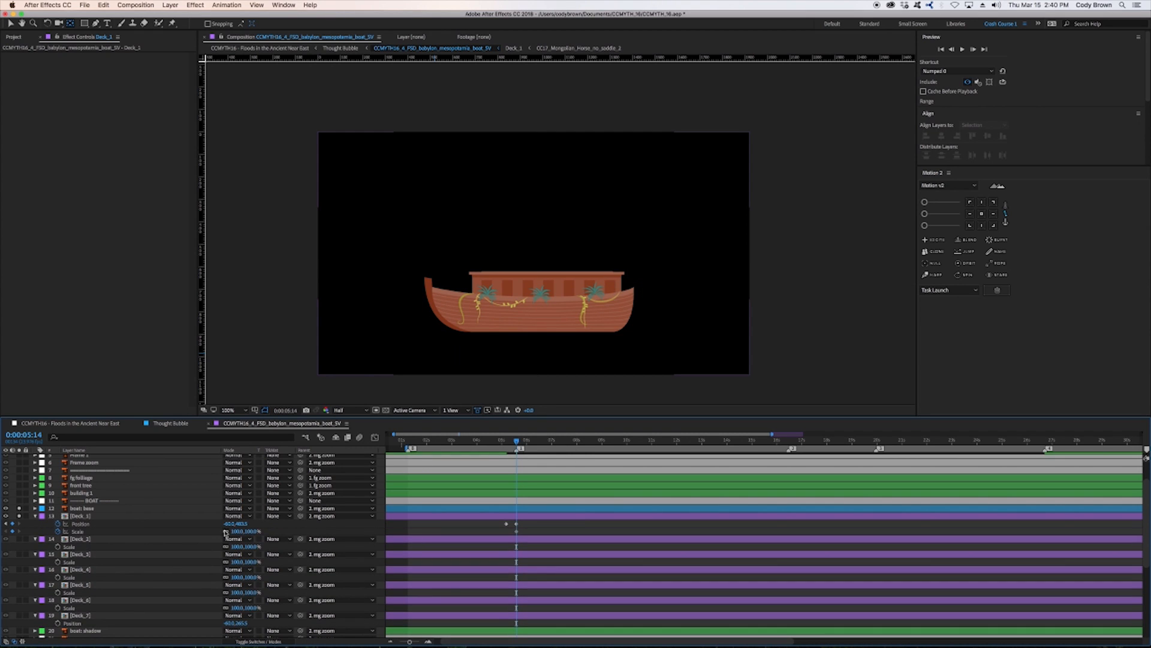
Set Deck_1's vertical scale to 110% at 0:00:05:14, keeping the horizontal scale at 100%
left_click(517, 532)
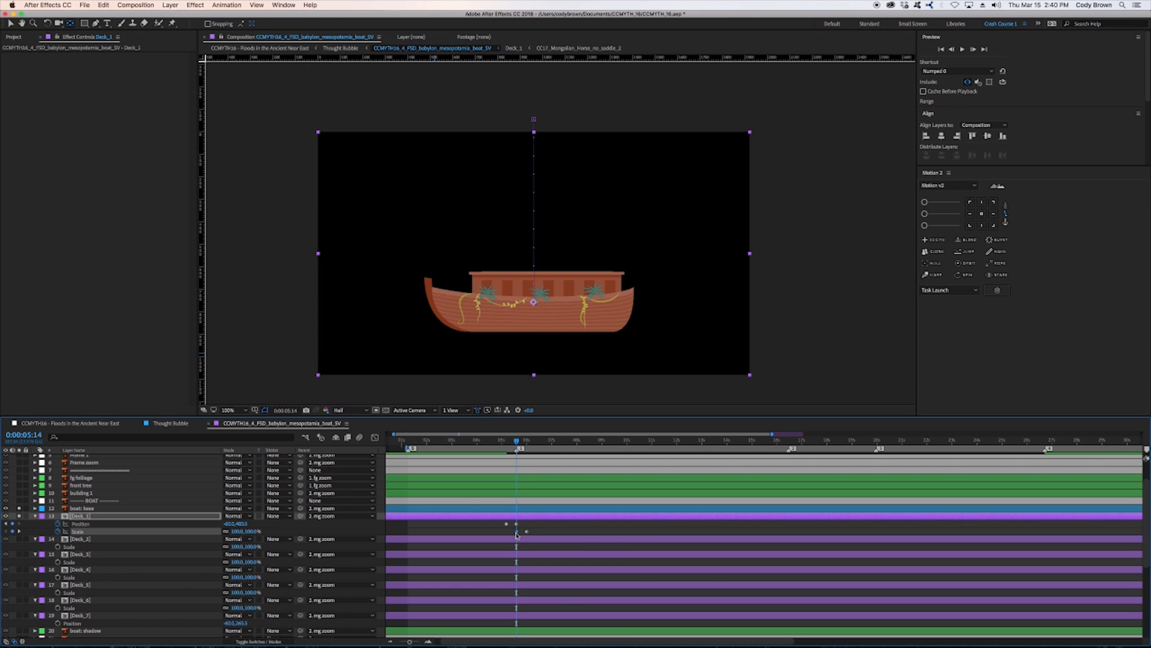
left_click_drag(250, 533, 242, 533)
left_click(249, 532)
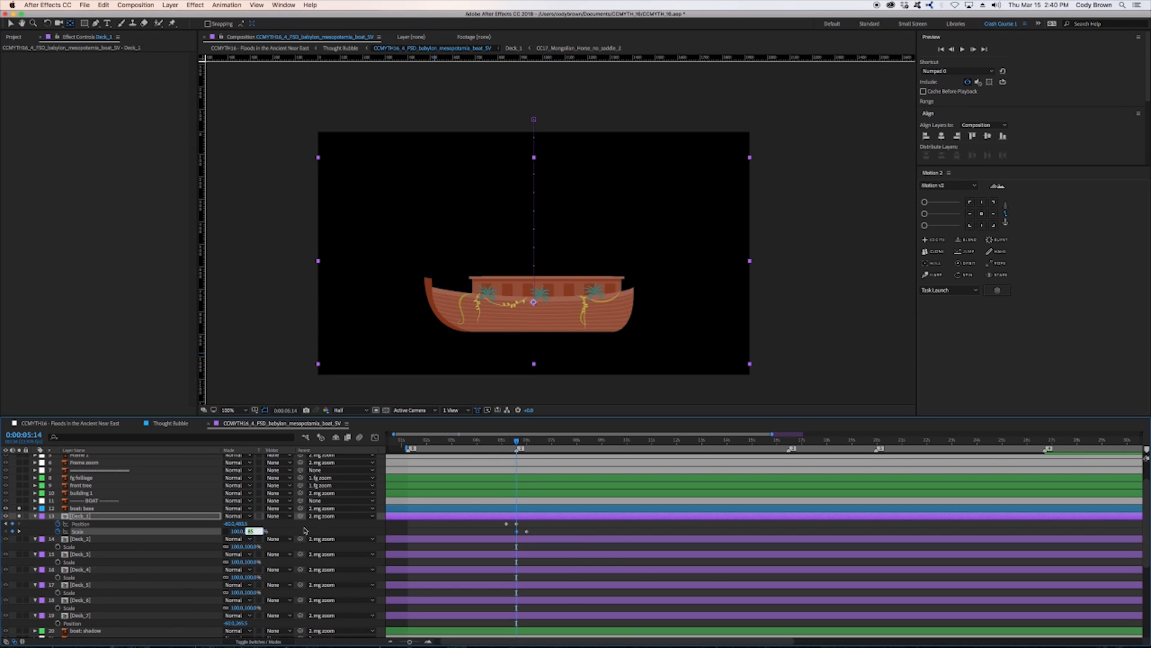
type("110")
key("Return")
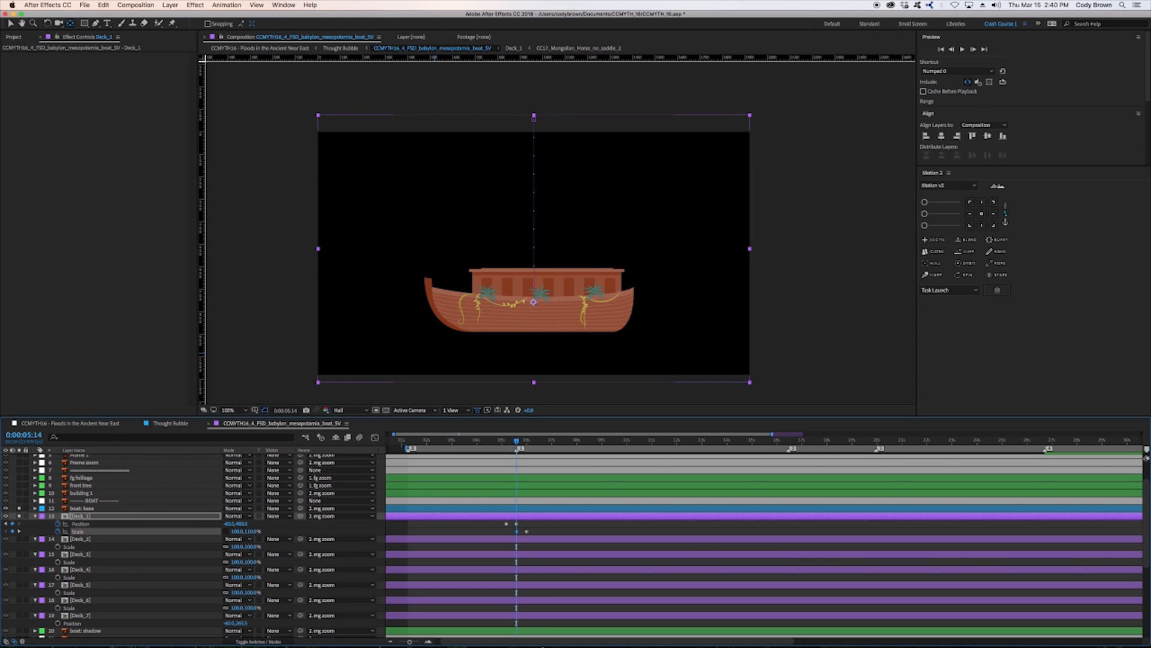
Keyframe Deck_1's scale at 100% at 0:00:05:04 and its vertical scale at 90% at 0:00:05:18
left_click(428, 641)
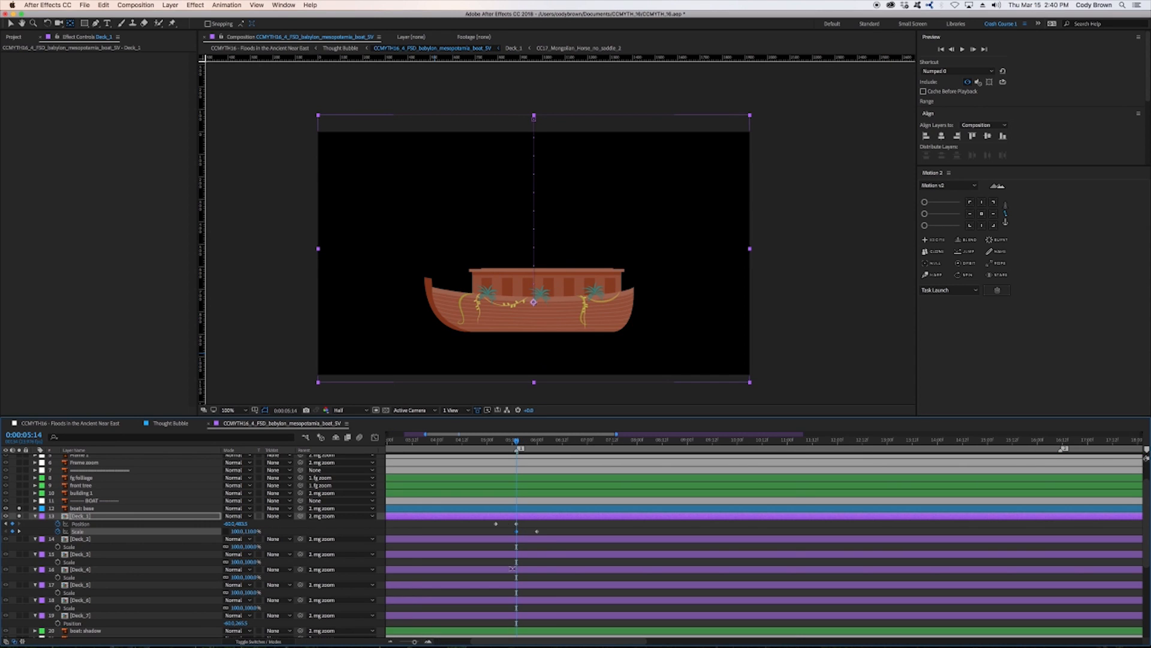
key("j")
left_click(537, 532)
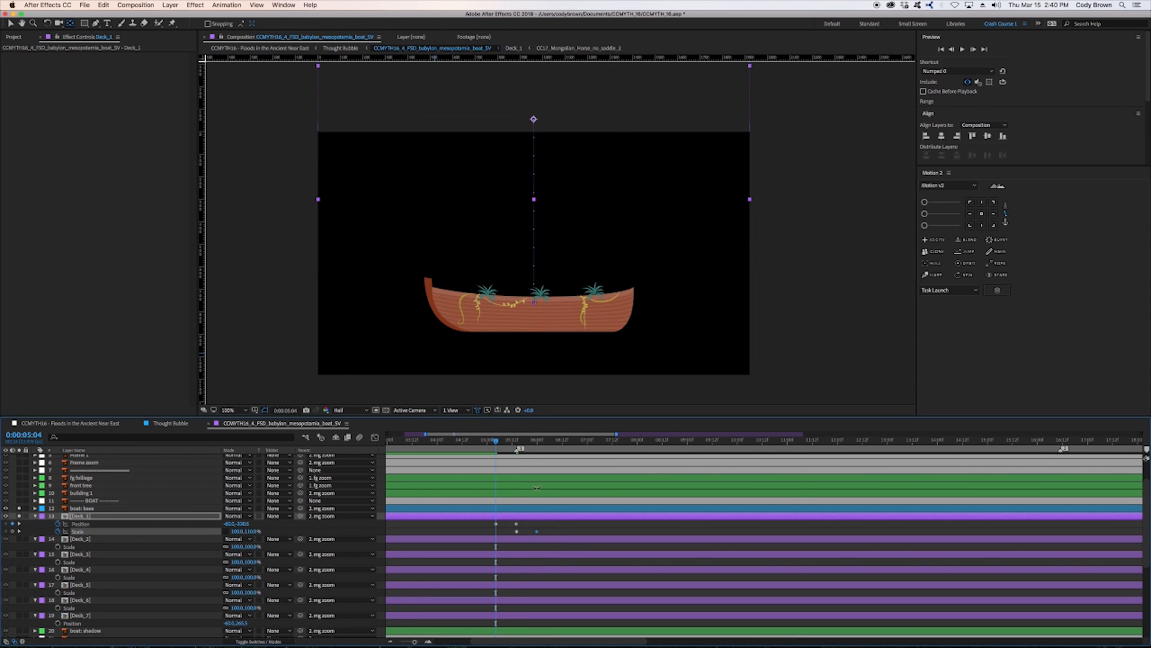
left_click(515, 441)
key("Page_Down")
key("Page_Down")
key("Page_Down")
key("Page_Down")
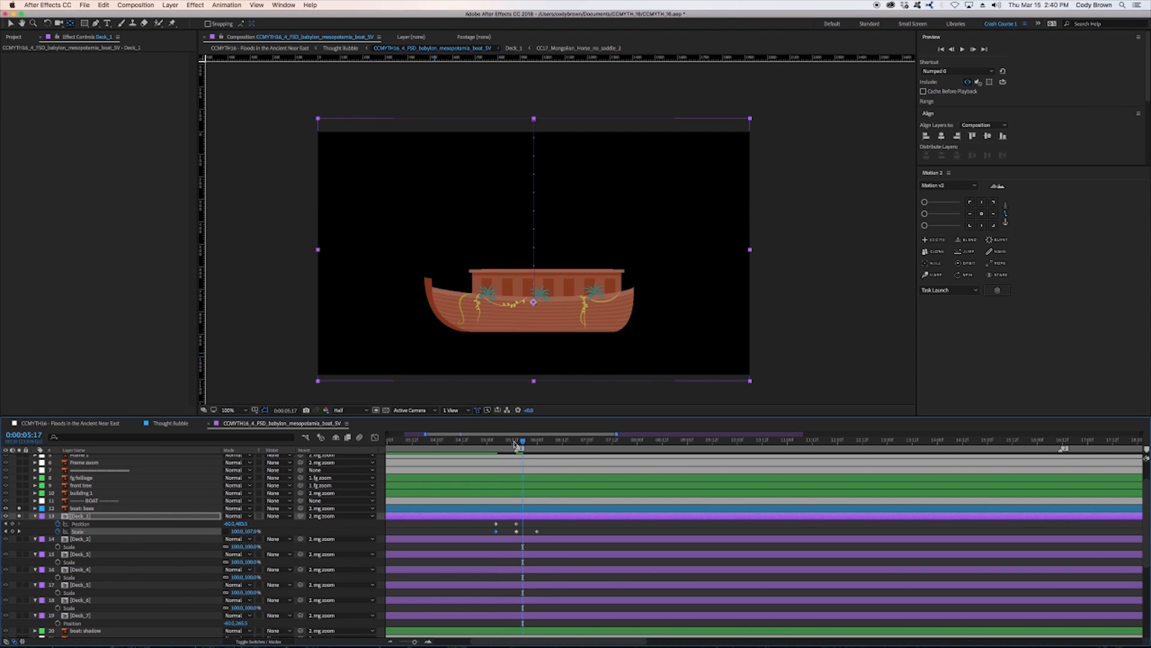
left_click(253, 532)
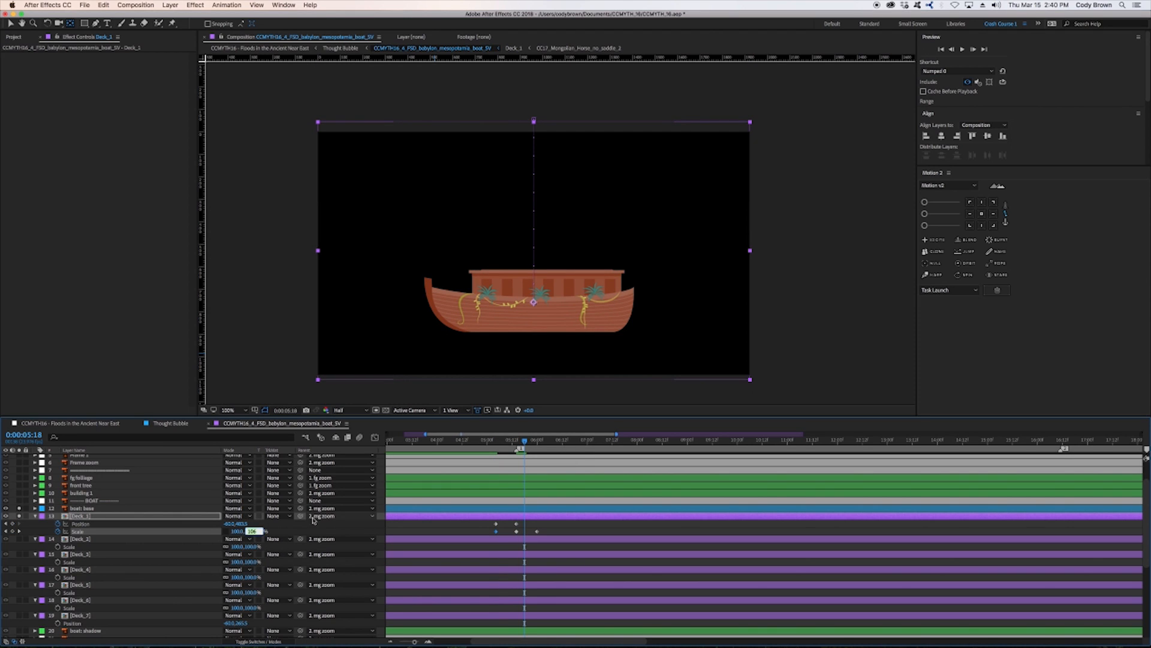
type("90")
key("Return")
Delete Deck_1's leftover last scale keyframe and set its vertical scale to 104% at 0:00:05:22
key("Page_Down")
key("Page_Down")
key("Page_Down")
key("Page_Down")
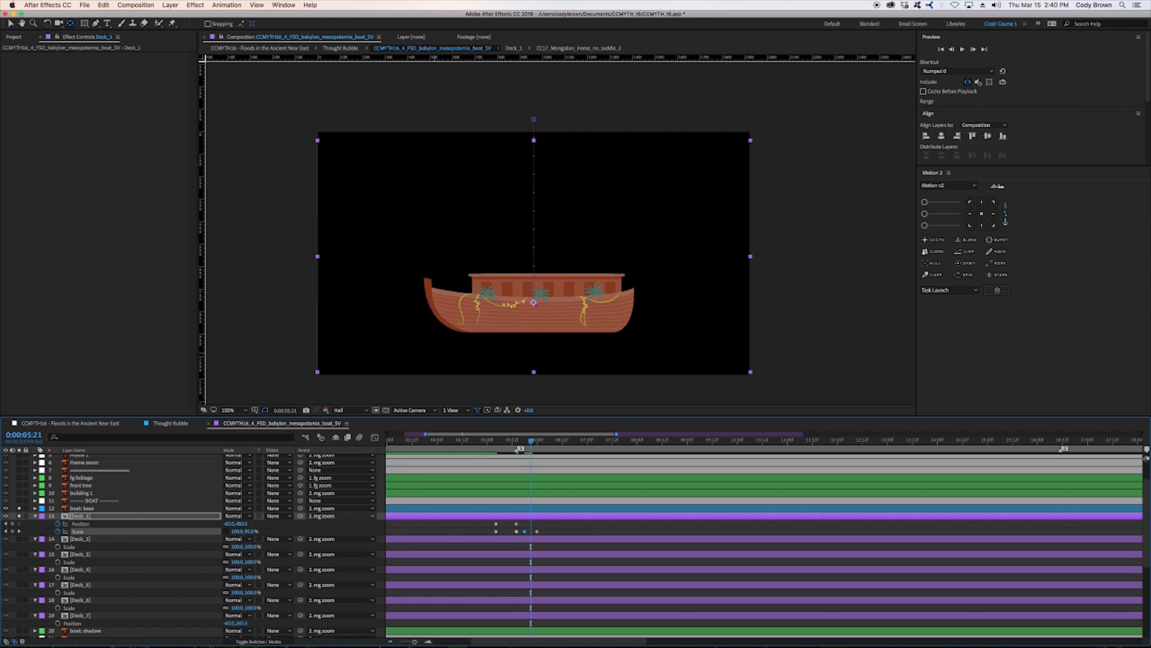
left_click_drag(541, 532, 639, 532)
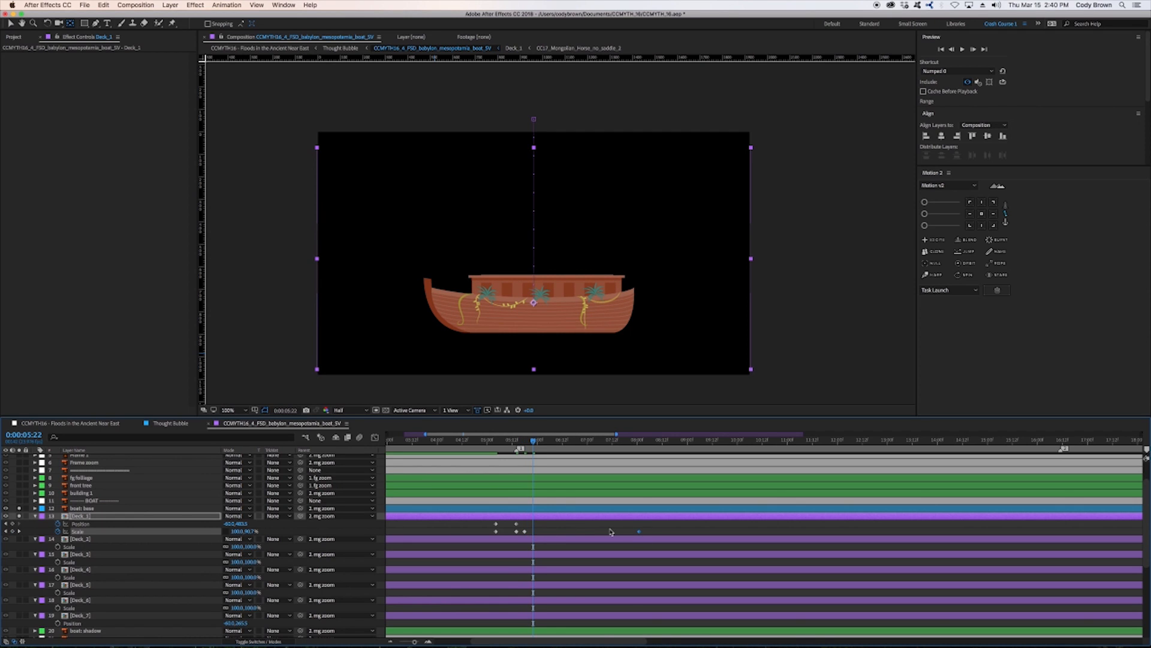
key("Delete")
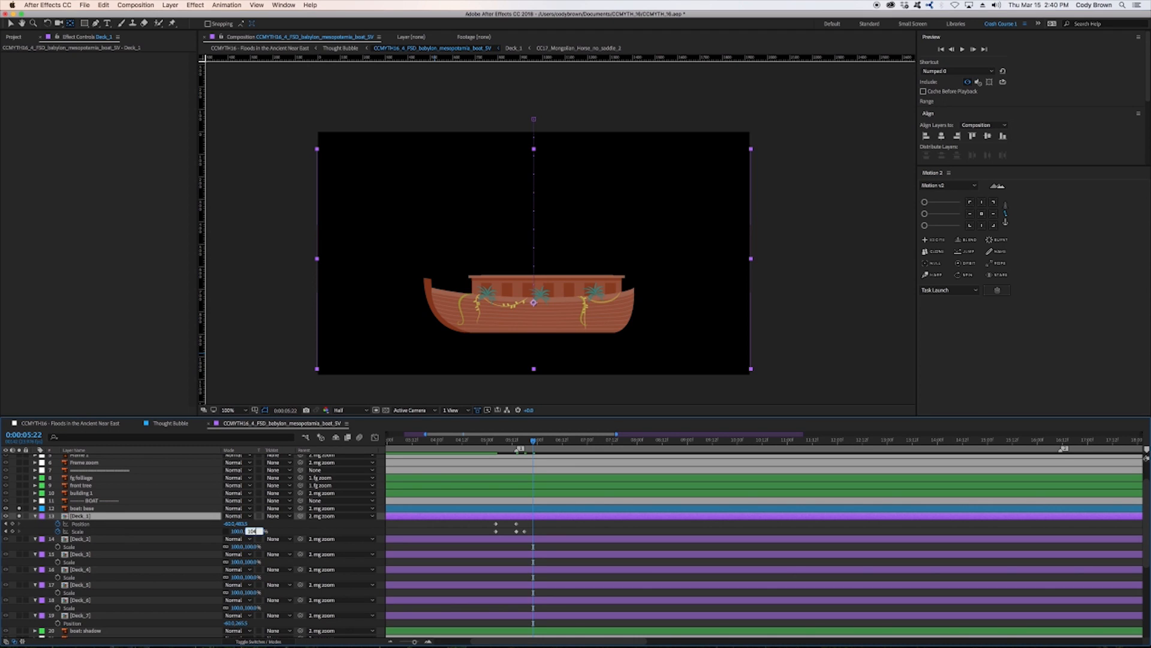
type("104")
key("Return")
Add another vertical scale keyframe to Deck_1 at 0:00:06:02 and settle the scale at 100% at 0:00:06:06
key("Page_Down")
key("Page_Down")
key("Page_Down")
key("Page_Down")
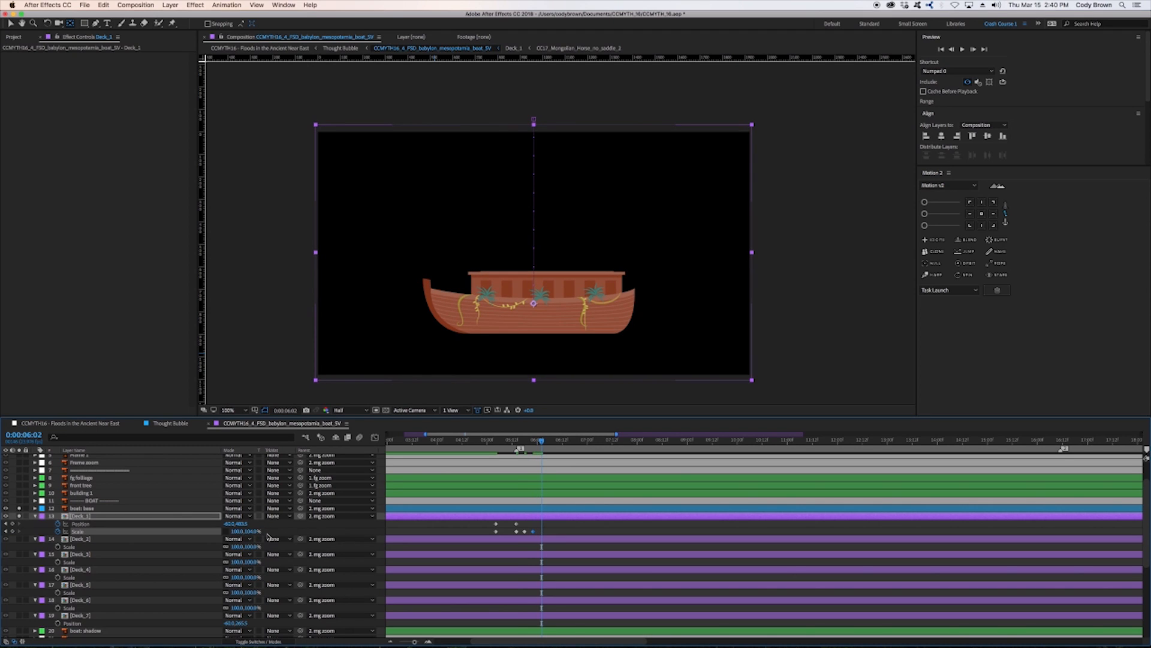
key("Return")
key("Page_Down")
key("Page_Down")
key("Page_Down")
key("Page_Down")
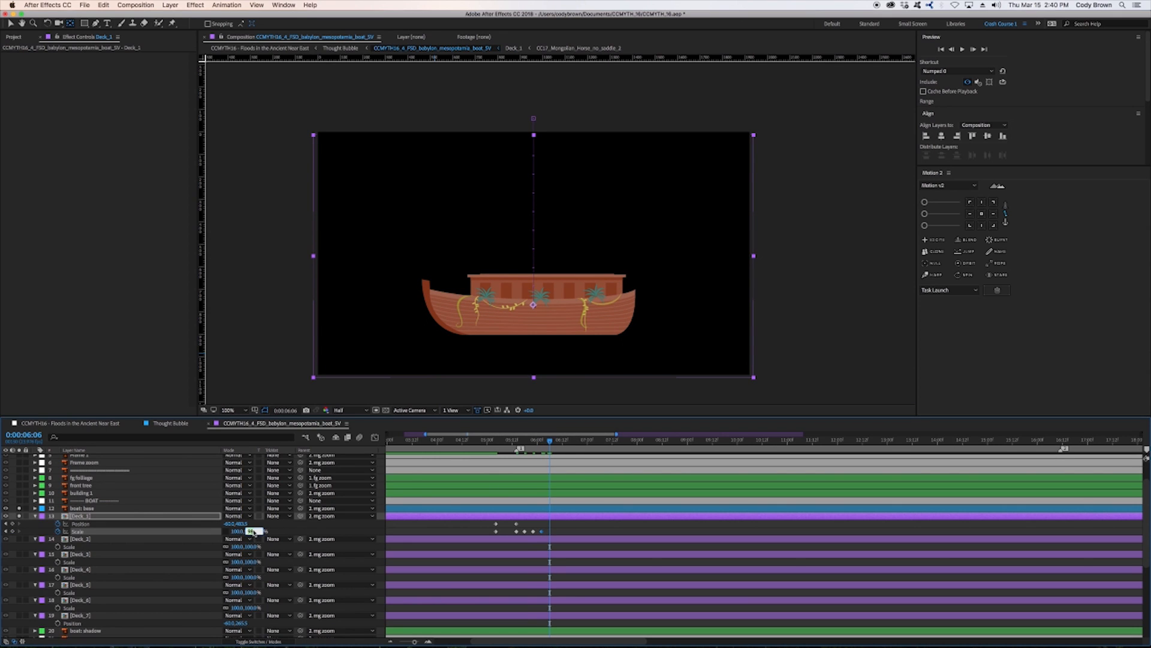
type("100")
key("Return")
Apply Easy Ease to all of Deck_1's scale keyframes and preview the bounce
left_click_drag(568, 524, 491, 540)
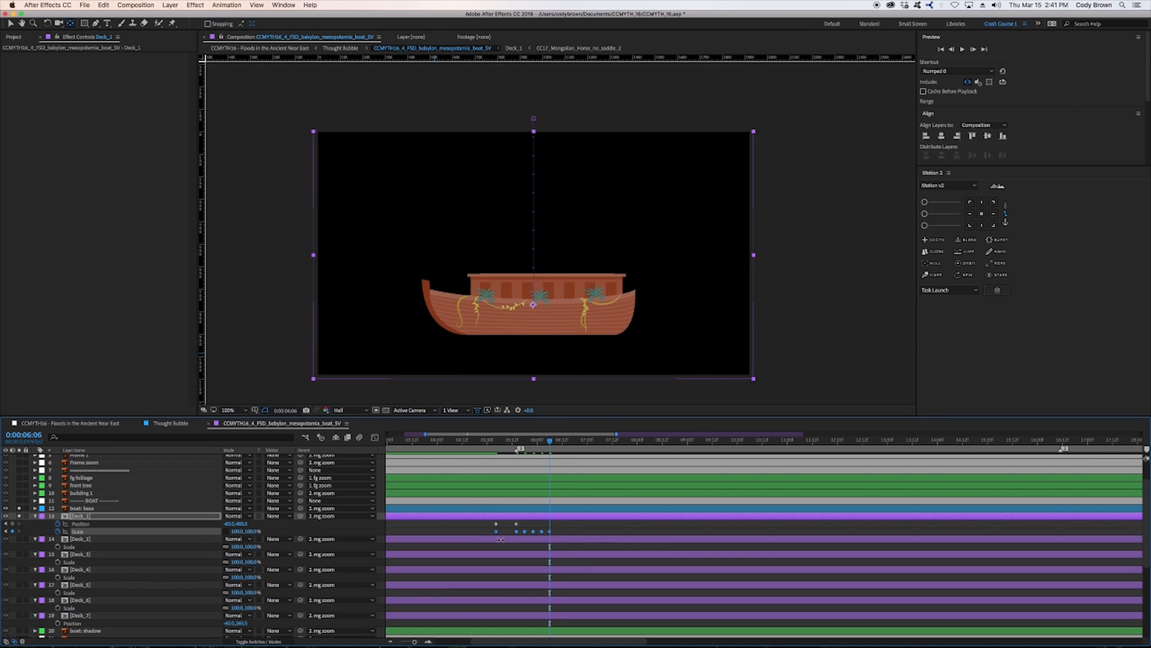
left_click(507, 527)
left_click(508, 441)
key("space")
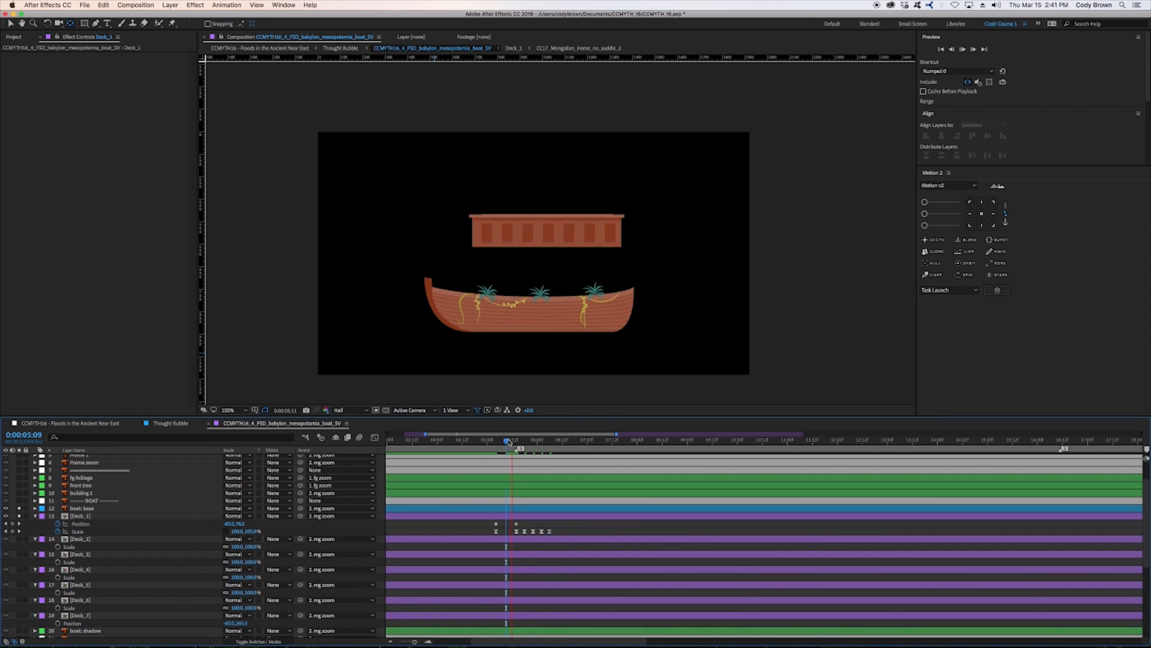
Shift Deck_1's position and scale keyframes earlier, start its fall at 0:00:04:10, and preview the timing
left_click_drag(508, 441, 496, 441)
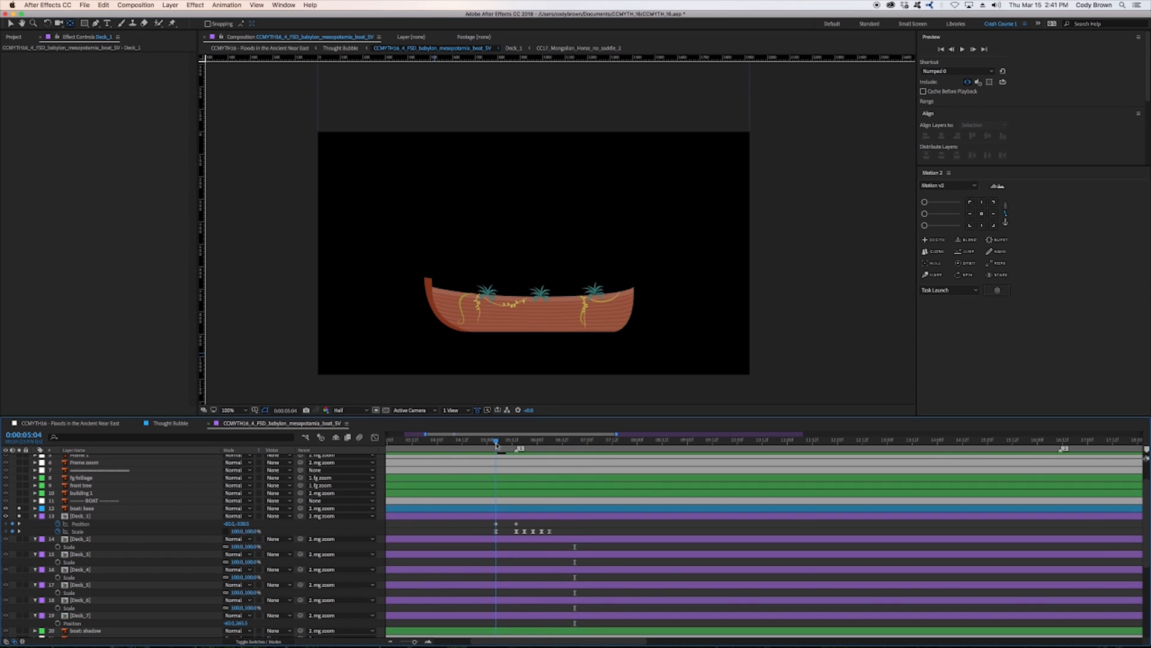
mouse_move(508, 515)
left_mouse_down()
mouse_move(466, 514)
mouse_move(624, 514)
mouse_move(502, 516)
left_mouse_up()
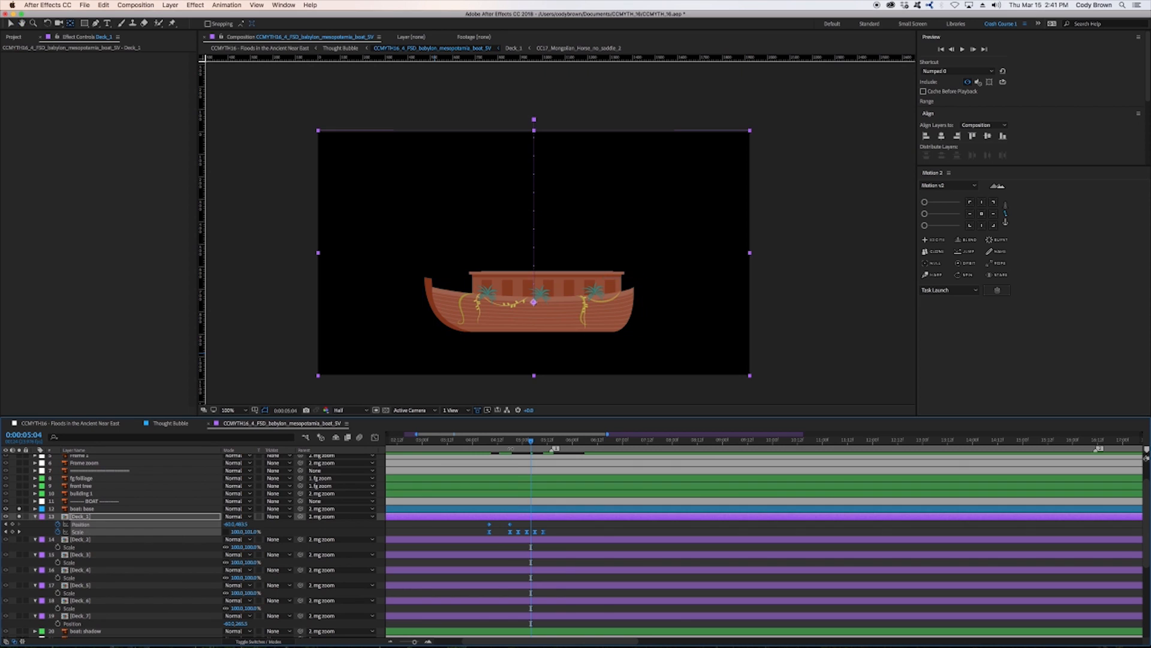
left_click(491, 444)
key("space")
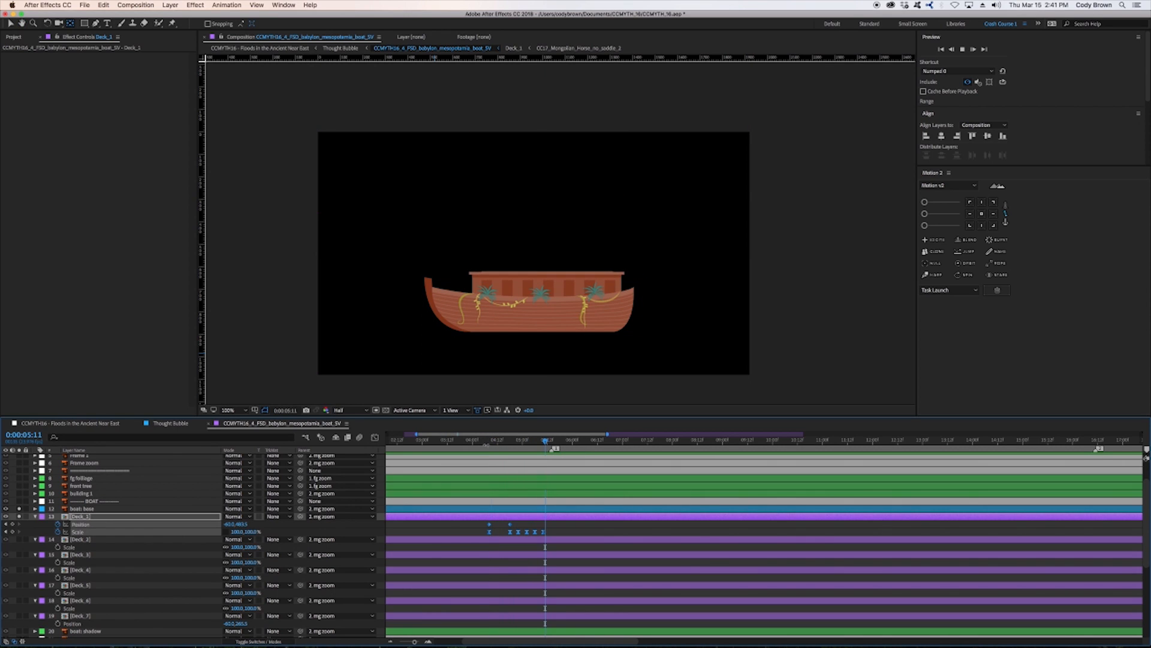
left_click(488, 444)
left_click(499, 529)
key("space")
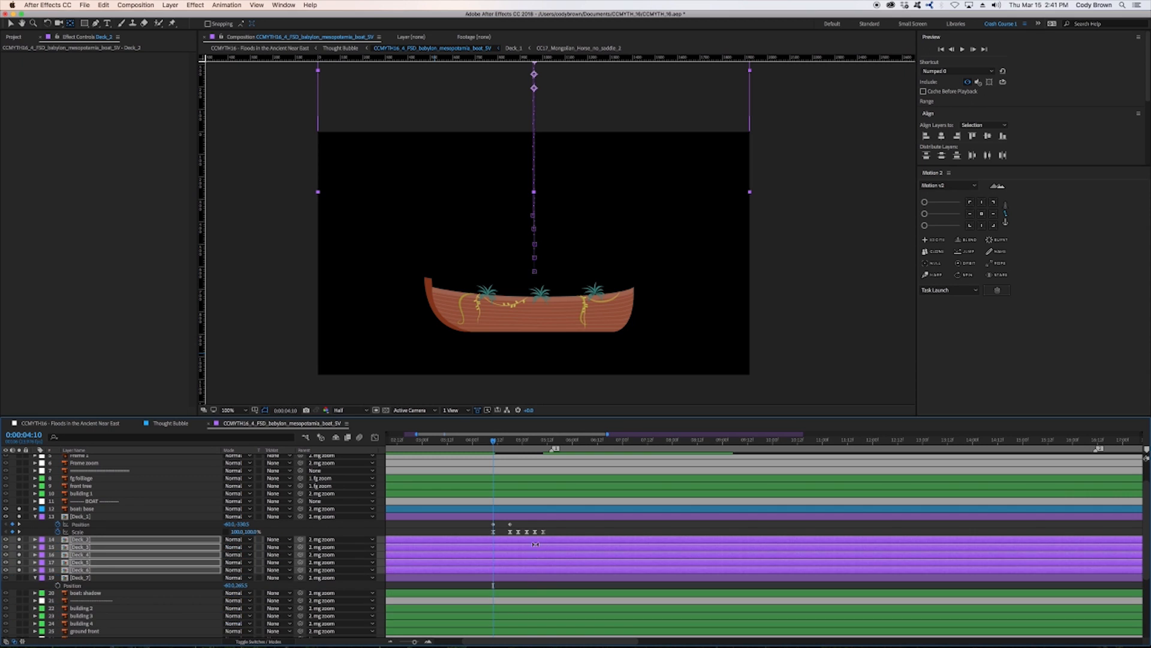
Paste Deck_1's scale keyframes onto Deck_2 through Deck_6 at 0:00:04:10 and preview the decks
key("super+v")
scroll(547, 558, "down", 2)
key("space")
scroll(548, 538, "up", 1)
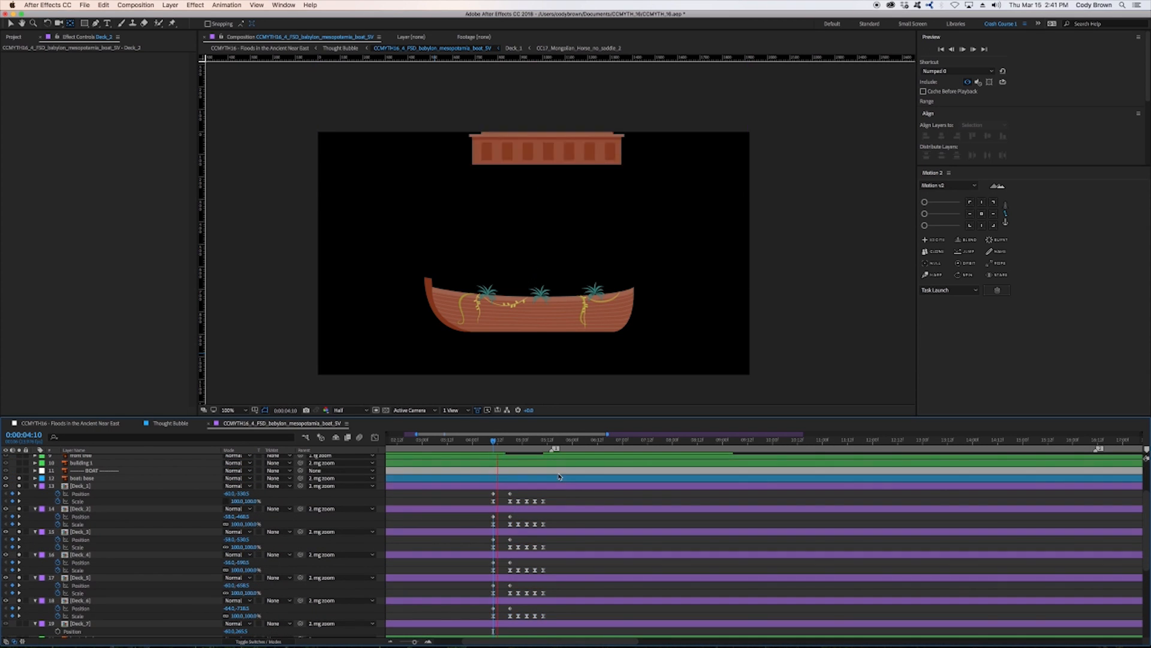
Parent Deck_1 to the boat base and each of Deck_2 through Deck_7 to the deck below it, and change Deck_7's label colour
left_click(226, 508)
left_click_drag(300, 486, 84, 478)
left_click_drag(300, 509, 144, 486)
left_click_drag(300, 531, 141, 510)
left_click_drag(301, 555, 167, 532)
left_click_drag(300, 578, 174, 554)
left_click_drag(301, 600, 168, 578)
left_click_drag(300, 623, 168, 601)
scroll(66, 617, "down", 1)
left_click(42, 615)
left_click(71, 596)
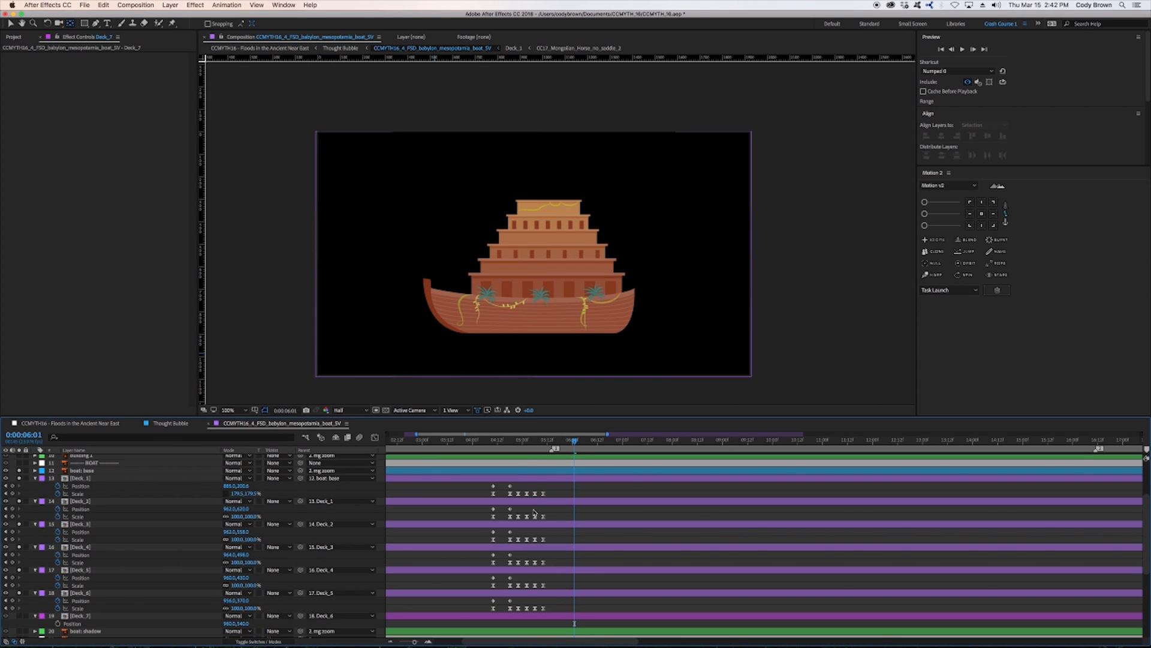
Stagger the position and scale keyframes of Deck_2 through Deck_6 two frames apart, each after the deck below, and preview the drop
key("alt+Right")
key("alt+Right")
left_click_drag(573, 529, 489, 542)
key("alt+Right")
key("alt+Right")
left_click_drag(574, 553, 495, 563)
key("alt+Right")
key("alt+Right")
left_click_drag(576, 574, 488, 585)
left_click(493, 442)
key("space")
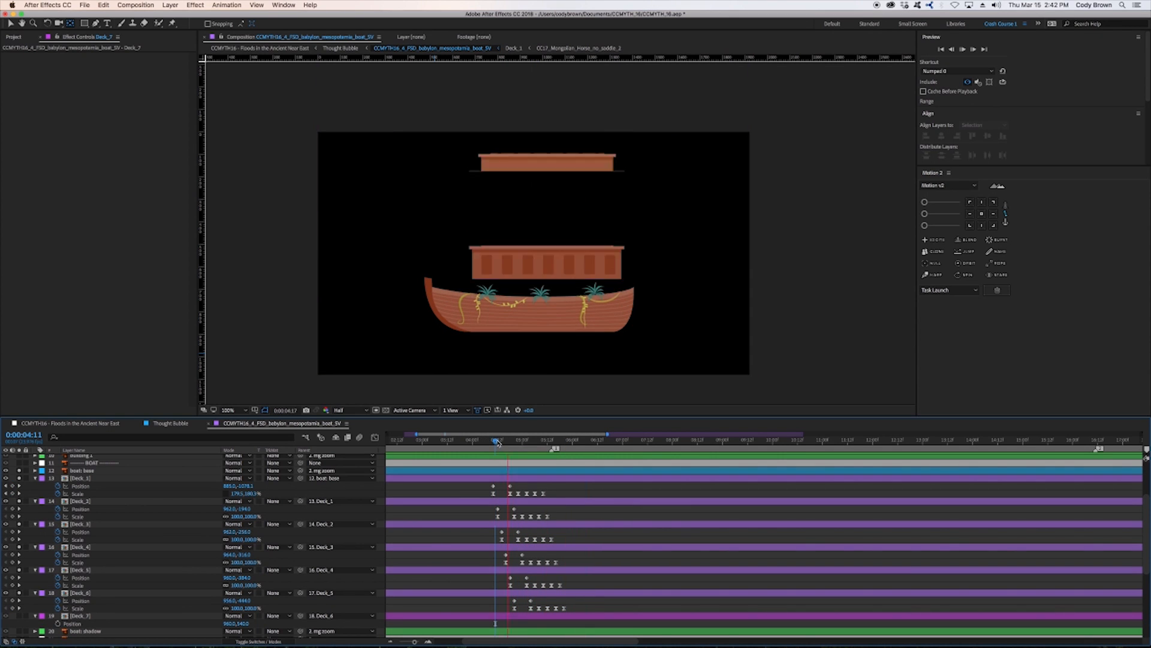
Inside Deck_1, move the boat deck 1 layer's mask expansion keyframe to 0:00:04:18 and return to the boat composition
left_click(207, 477)
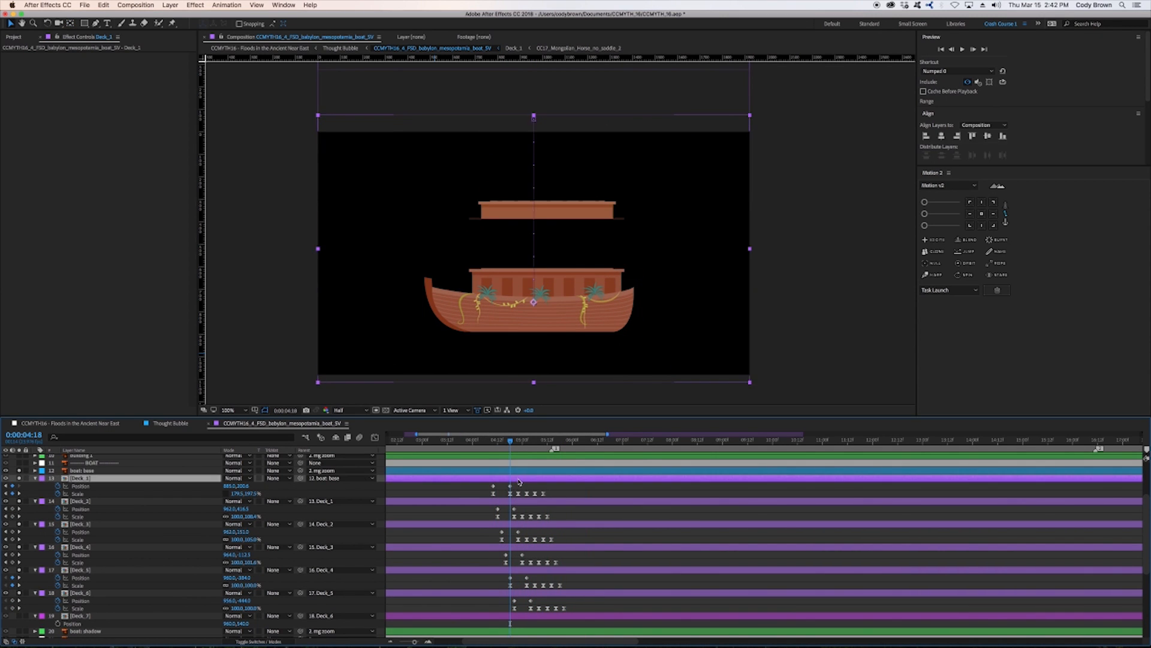
double_click(517, 479)
left_click(98, 497)
key("m")
left_click(83, 511)
scroll(581, 299, "up", 1)
key("m")
key("m")
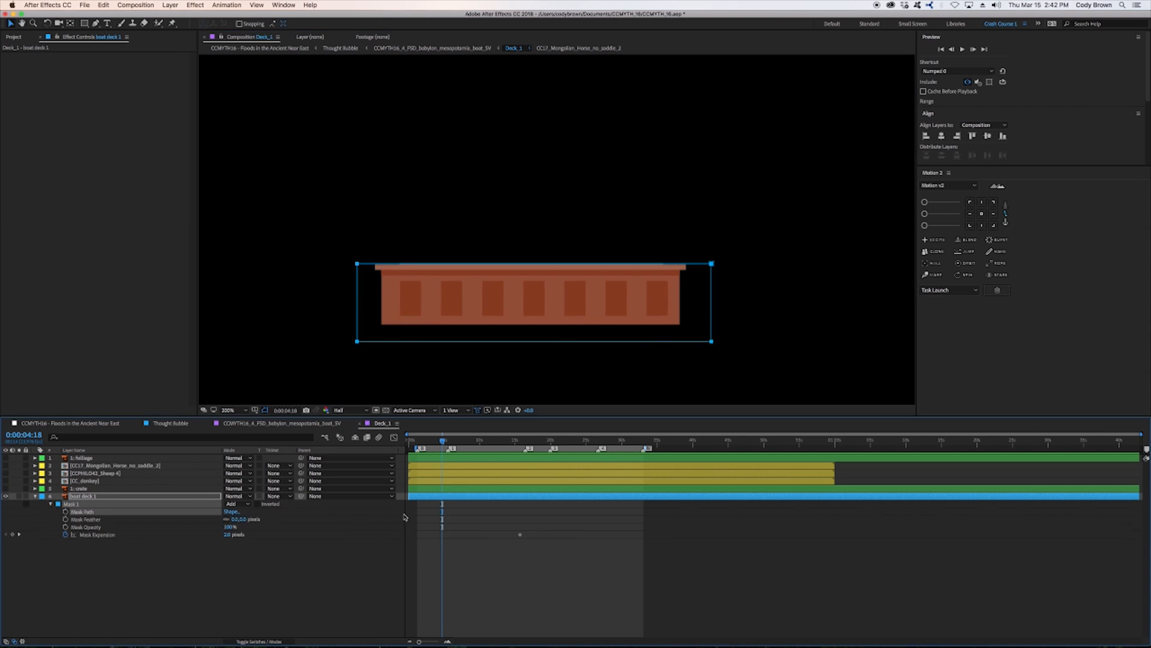
left_click_drag(520, 534, 442, 535)
left_click(447, 643)
left_click(321, 557)
left_click(313, 423)
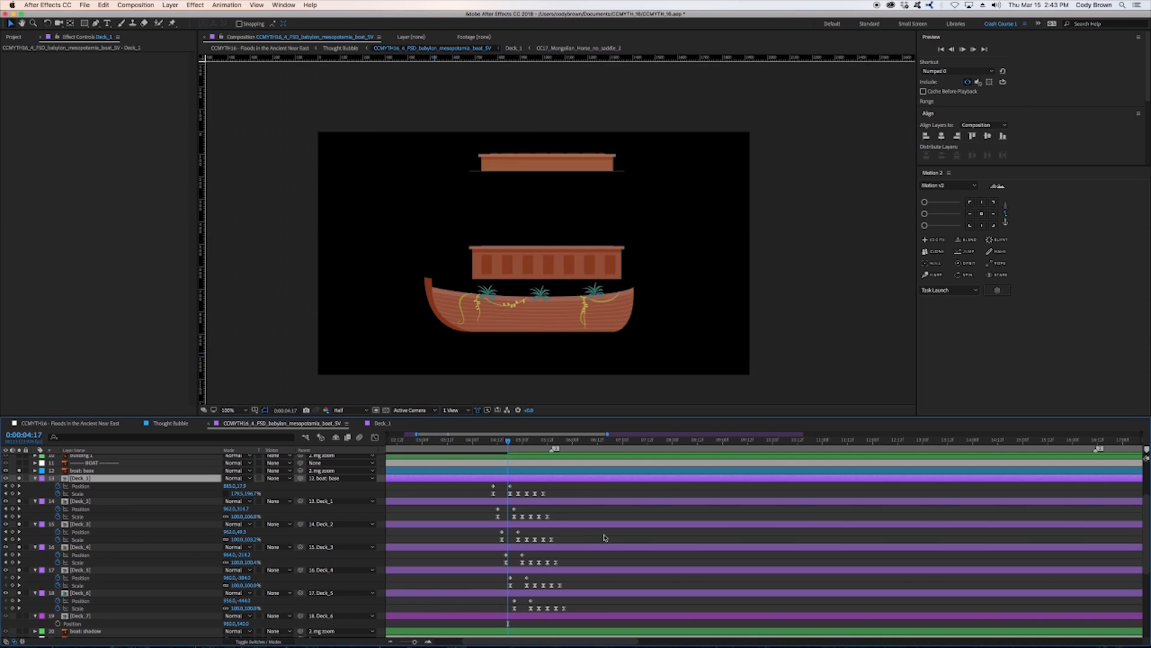
Fine-tune boat deck 1's mask expansion timing inside Deck_1 and go to Deck_2's landing time in the boat composition
left_click_drag(511, 441, 514, 441)
double_click(519, 479)
left_click_drag(538, 531, 549, 539)
left_click(516, 557)
left_click(314, 423)
left_click_drag(515, 441, 519, 441)
double_click(510, 525)
left_click(447, 490)
key("m")
left_click(411, 423)
left_click(360, 423)
Inside Deck_2, move boat deck 2's mask expansion keyframe to the landing time near 0:00:04:22 and adjust its expansion value
double_click(529, 503)
left_click(527, 505)
key("m")
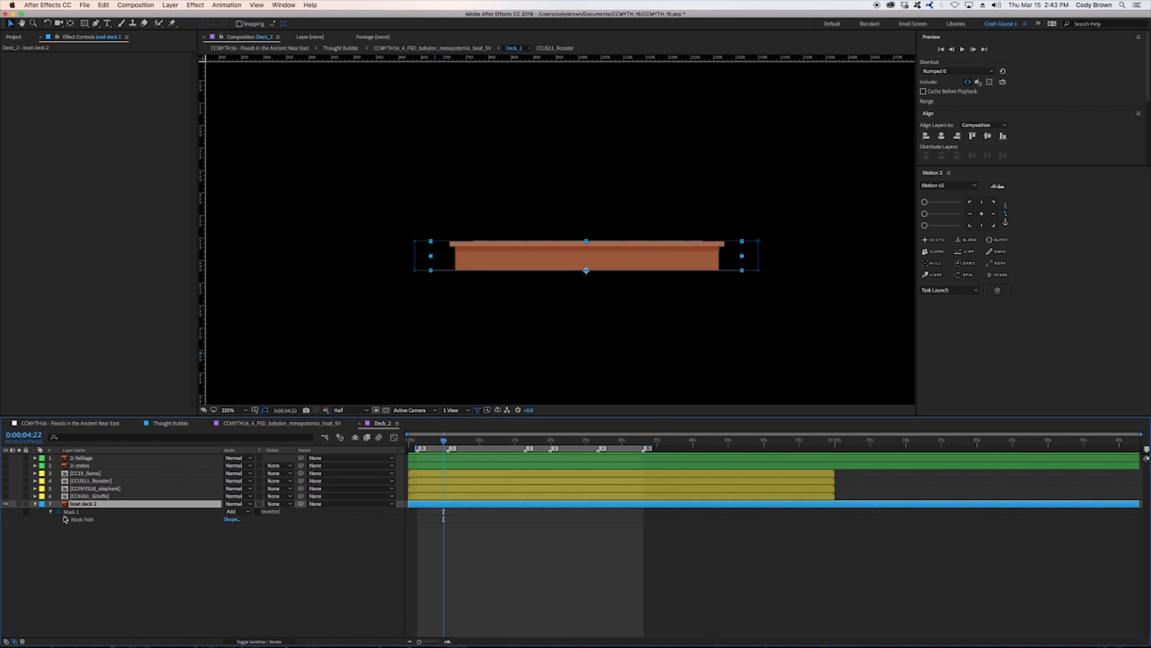
left_click_drag(520, 520, 443, 521)
left_click(441, 543)
key("Page_Up")
left_click_drag(230, 520, 227, 520)
left_click(477, 558)
left_click_drag(444, 440, 444, 441)
left_click(282, 423)
Inside Deck_3, place boat deck 3's mask expansion keyframe at 0:00:04:23 and return to the boat composition
left_click_drag(517, 441, 521, 441)
double_click(521, 525)
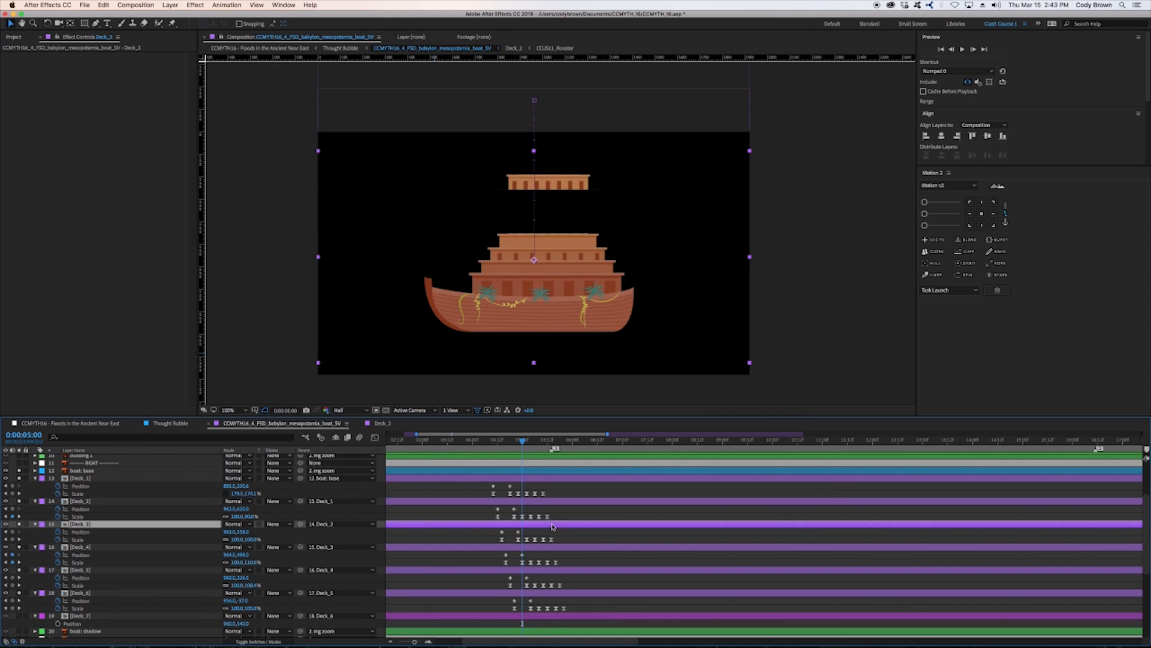
left_click(72, 506)
left_click_drag(729, 342, 693, 368)
scroll(693, 368, "up", 1)
left_click(574, 550)
scroll(579, 368, "down", 1)
key("Page_Up")
left_click(444, 504)
key("u")
left_click(496, 539)
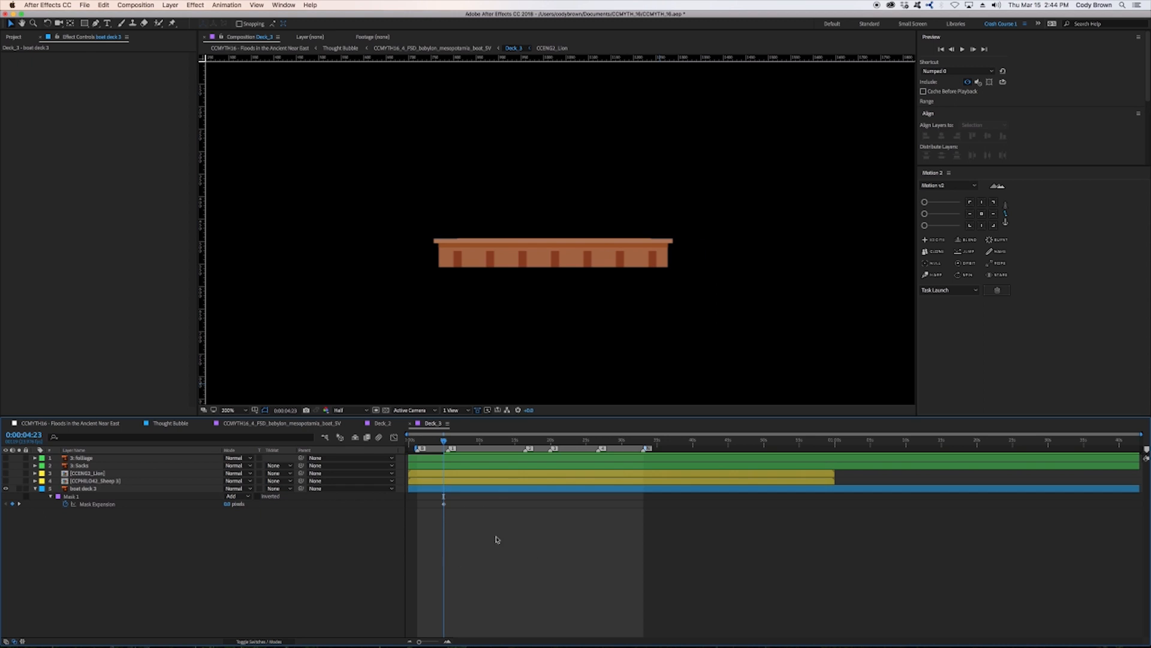
left_click(410, 423)
left_click(359, 424)
Find Deck_4's landing frame and move boat deck 4's mask expansion keyframe to that time inside Deck_4
key("Page_Down")
left_click(520, 547)
key("Page_Down")
double_click(521, 547)
left_click(520, 496)
key("u")
left_click_drag(504, 530, 441, 509)
left_click(446, 530)
left_click(359, 423)
Find Deck_5's landing frame and set boat deck 5's mask expansion to -1 pixels at 0:00:05:03 inside Deck_5
key("Page_Down")
key("Page_Down")
key("Page_Down")
key("Page_Down")
key("Page_Down")
key("Page_Up")
key("Page_Up")
left_click(220, 571)
double_click(226, 572)
left_click(447, 520)
key("u")
left_click(445, 534)
left_click(230, 534)
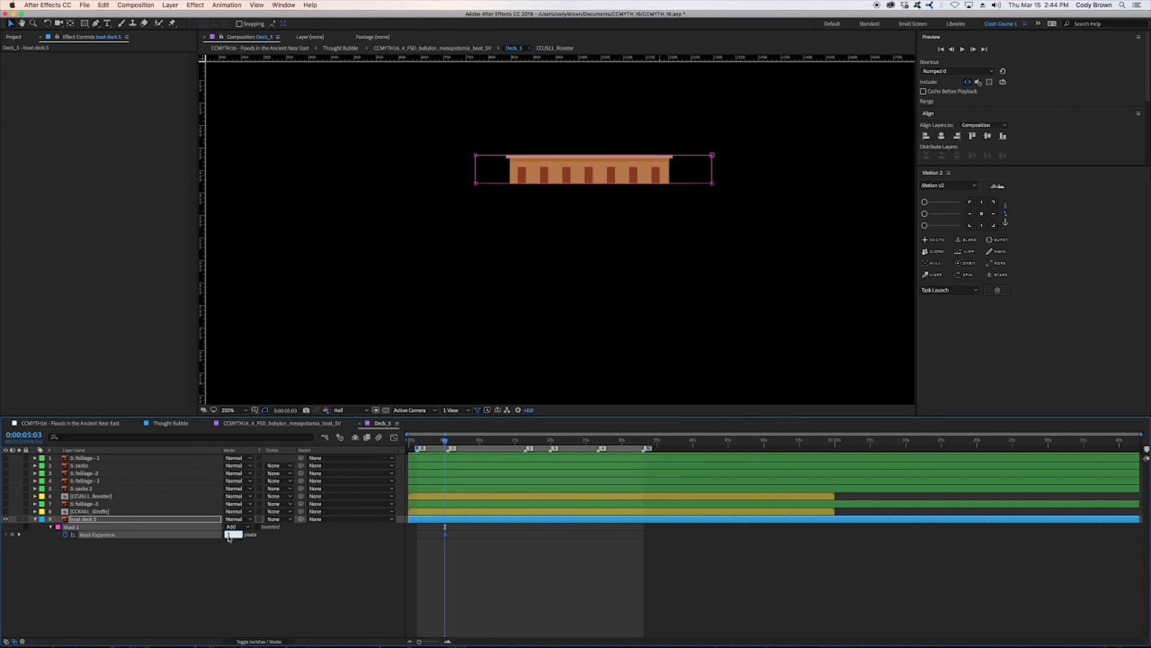
type("-1")
key("Return")
left_click(374, 559)
left_click(360, 423)
Find Deck_6's landing frame and move boat deck 6's mask expansion keyframe to 0:00:05:04 inside Deck_6
key("Page_Down")
key("Page_Up")
key("Page_Up")
key("Page_Down")
key("Page_Down")
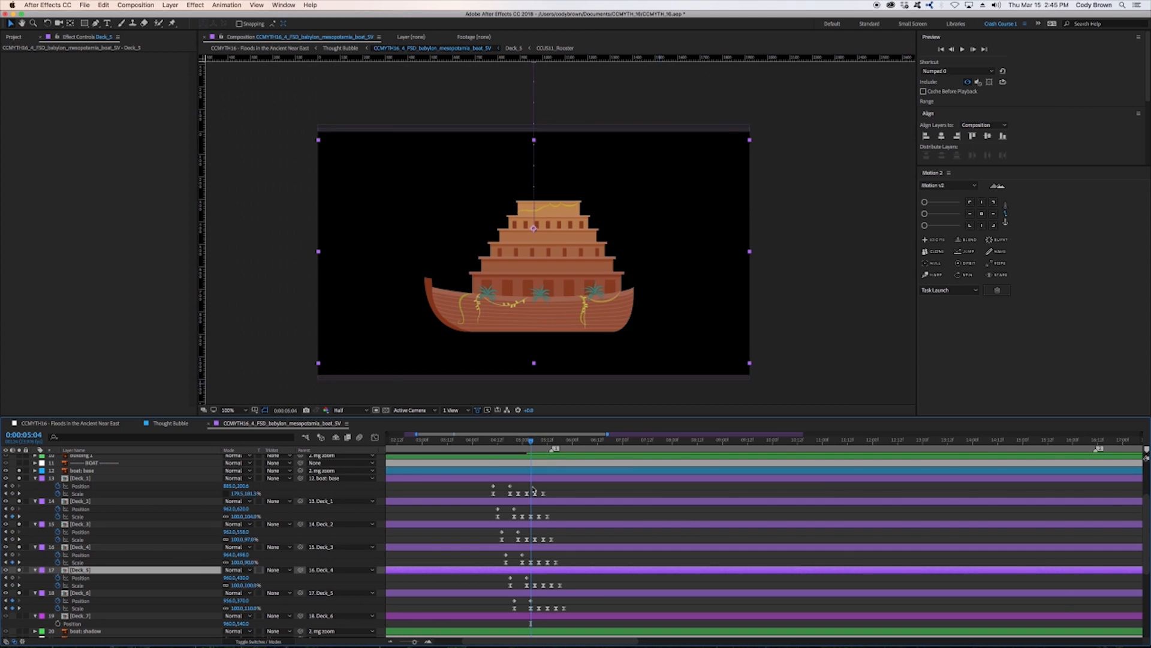
double_click(468, 593)
left_click(455, 505)
key("u")
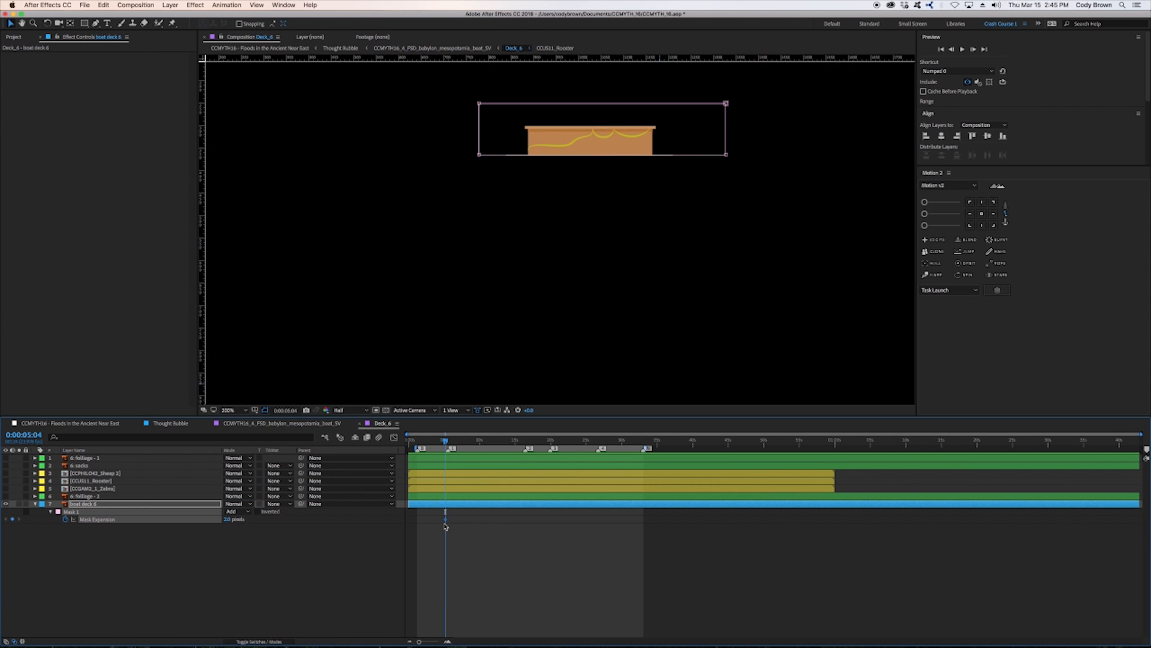
Set the boat deck 6 layer's Mask Expansion to -1 pixels at 0:00:05:04
left_click(227, 519)
type("-1")
key("Return")
left_click(364, 554)
Return to the main boat composition and preview the decks' stacking animation several times
left_click(359, 423)
key("Page_Down")
left_click(486, 442)
key("space")
left_click(477, 444)
key("space")
key("space")
left_click(477, 444)
key("space")
key("space")
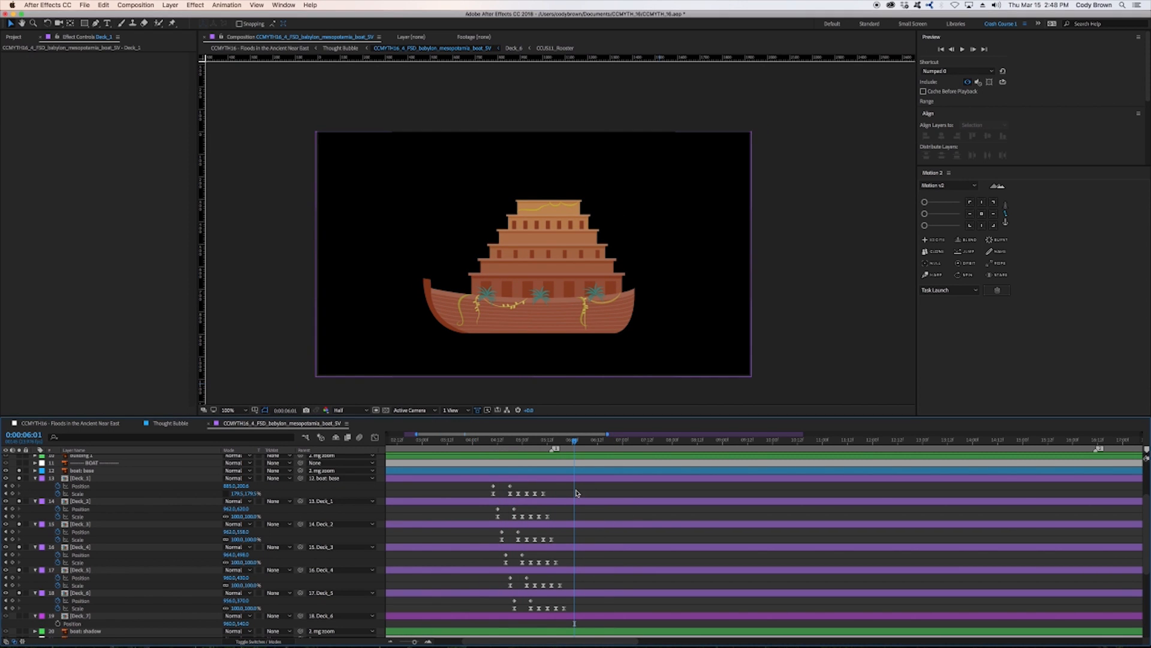
left_click(551, 440)
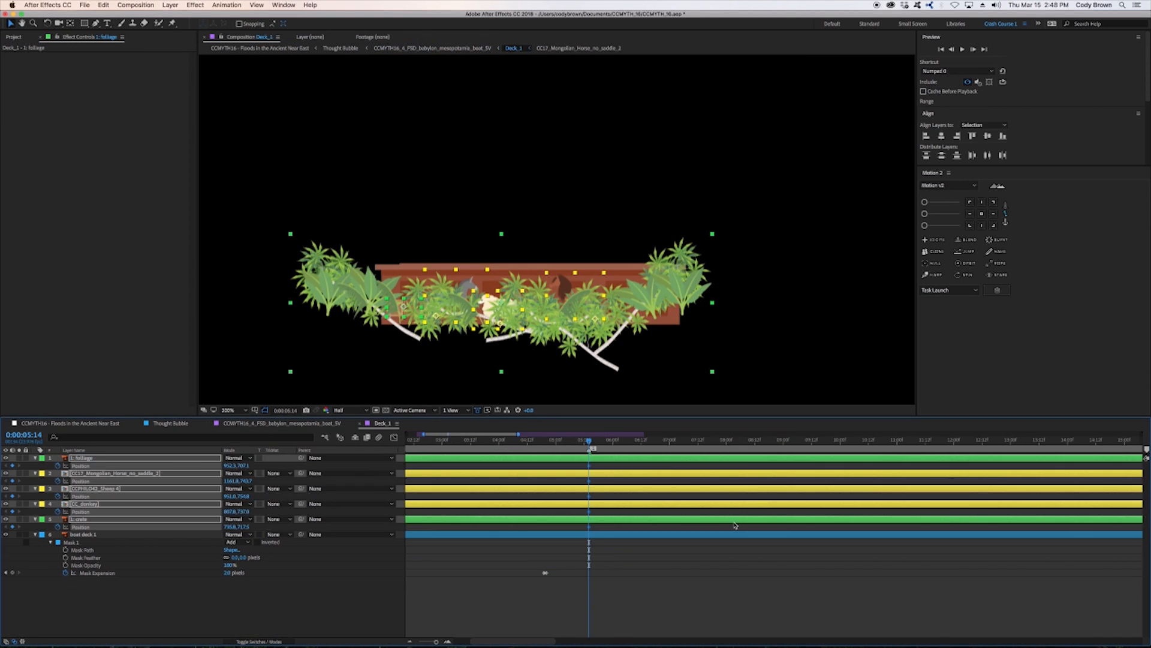
Lower the selected foliage, animal and crate layers in Deck_1 below the deck at 0:00:05:04 to set their starting positions
key("shift+Page_Up")
left_click_drag(243, 466, 325, 478)
left_click(632, 570)
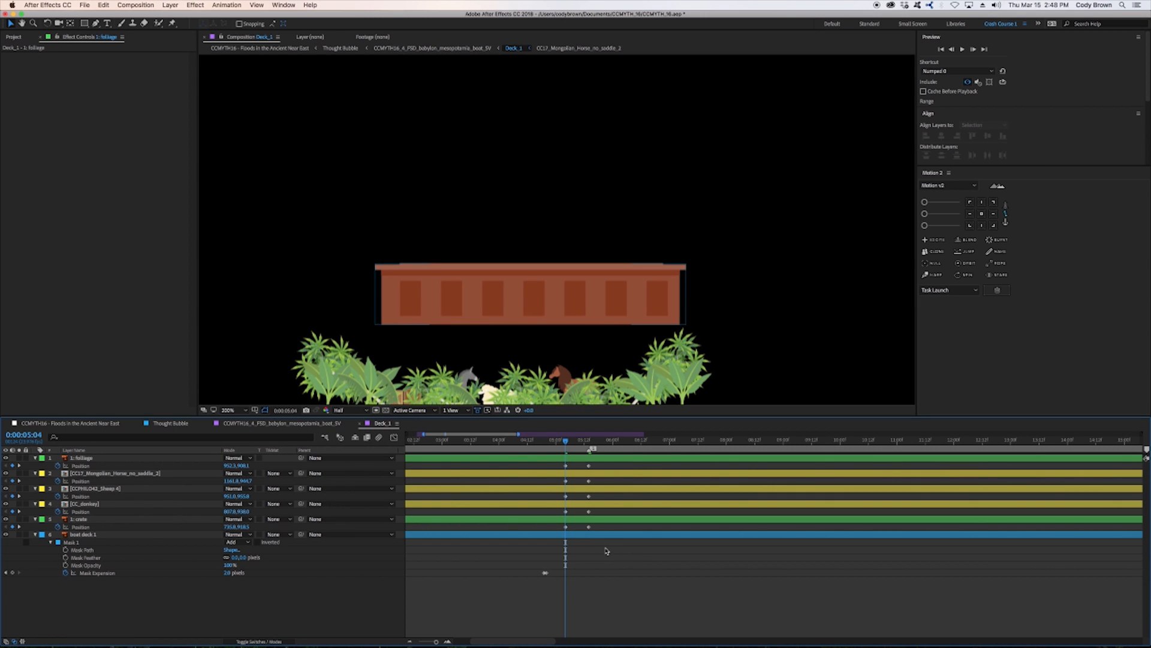
Preview the Deck_1 rise, shift the ending Position keyframes ten frames later, and apply Easy Ease to all Position keyframes
key("space")
left_click_drag(607, 552, 587, 461)
key("alt+shift+Right")
left_click_drag(644, 562, 559, 462)
key("F9")
left_click(571, 545)
Collapse the boat deck 1 layer's properties and preview the rising foliage and animals from 0:00:05:04
left_click(570, 535)
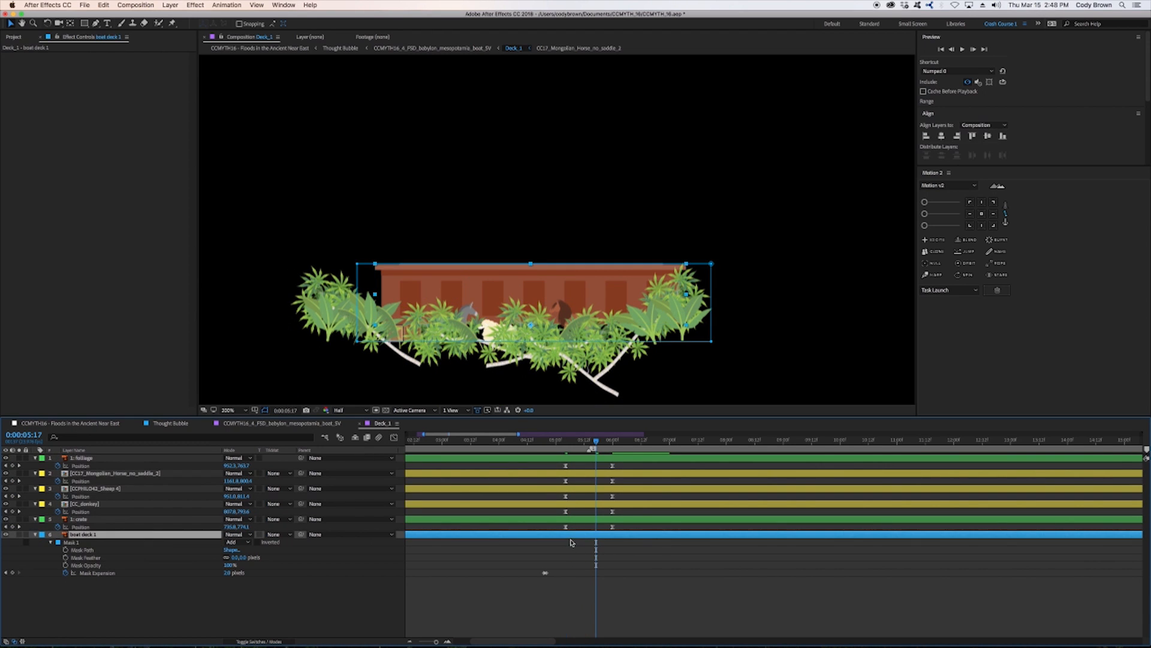
key("u")
left_click(581, 495)
left_click(569, 534)
key("u")
left_click(574, 570)
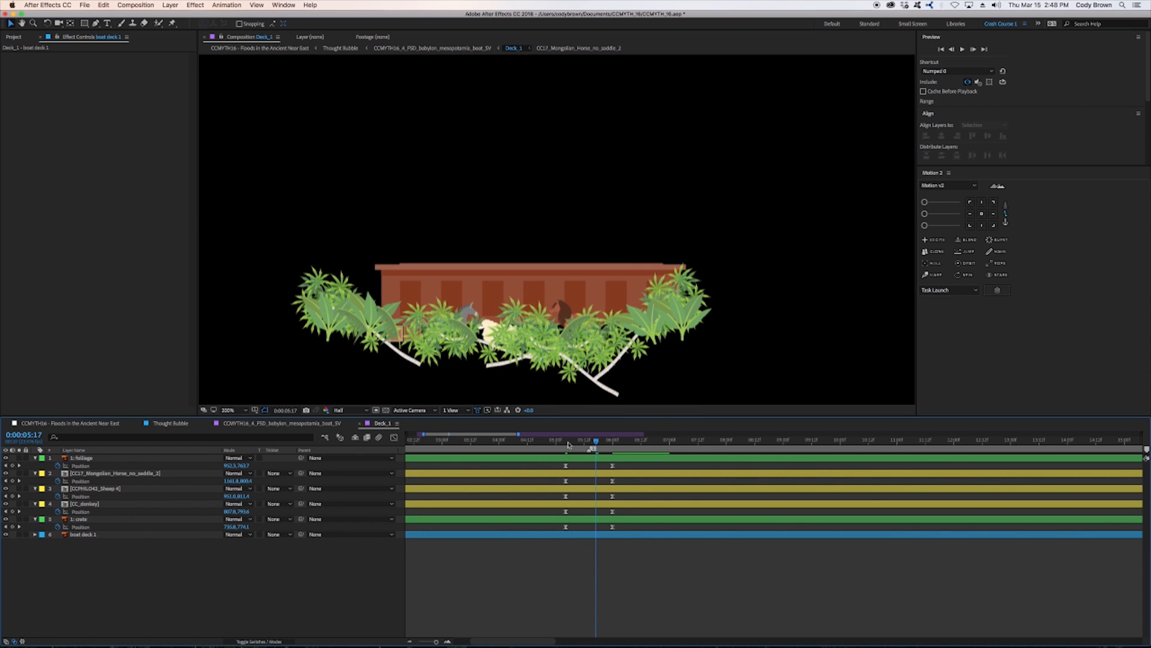
left_click(566, 442)
key("space")
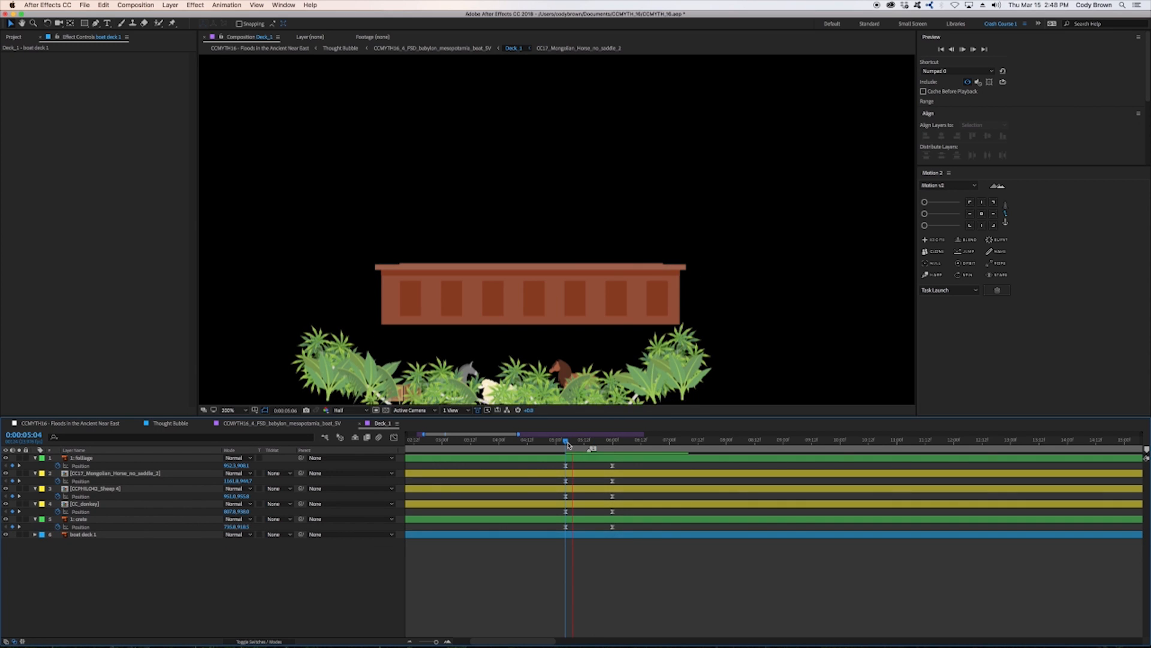
key("space")
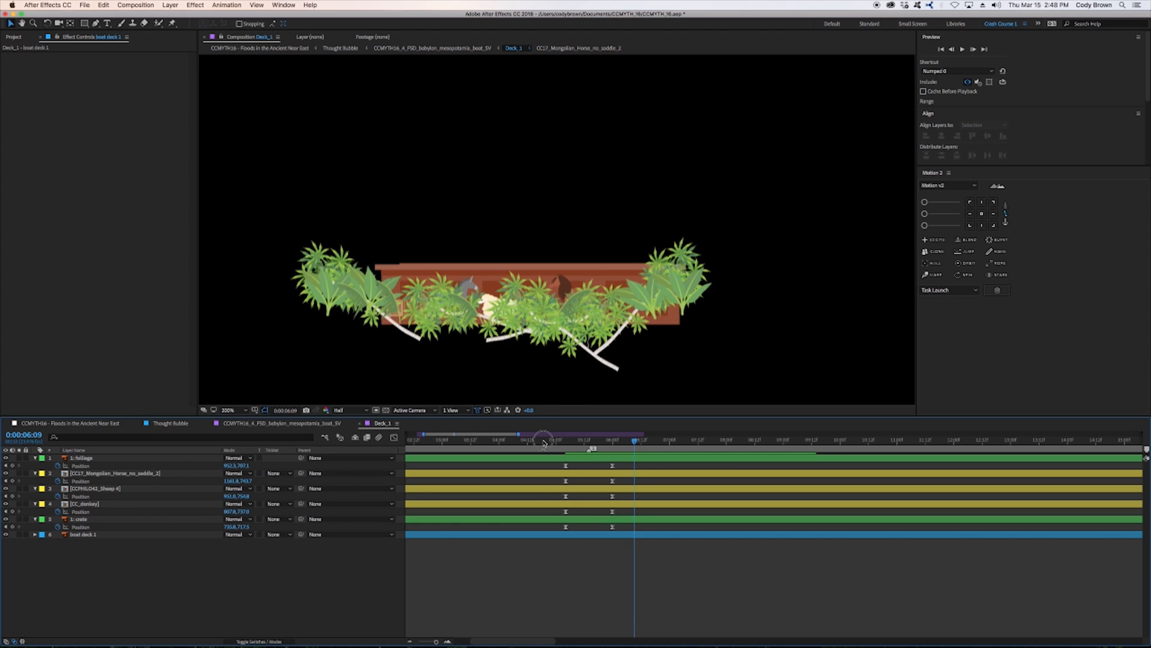
Sequence the trimmed Deck_1 foliage, animal and crate layers without overlap, and shift them to begin at 0:00:05:14
key("Home")
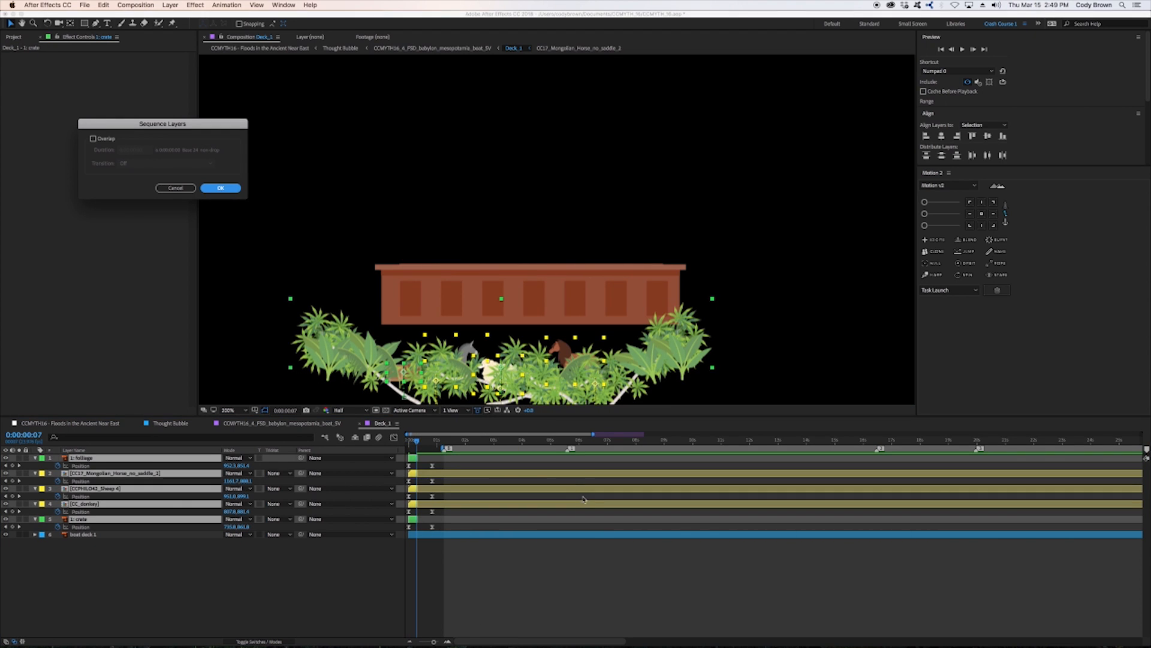
left_click(216, 189)
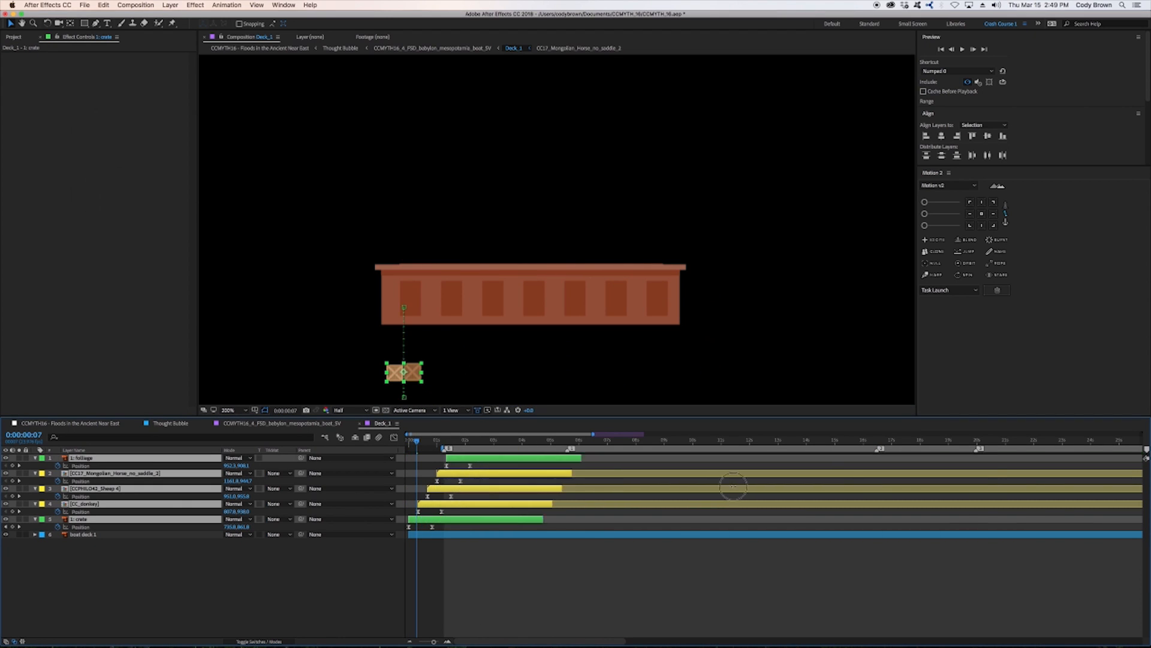
left_click_drag(421, 520, 466, 571)
left_click(588, 550)
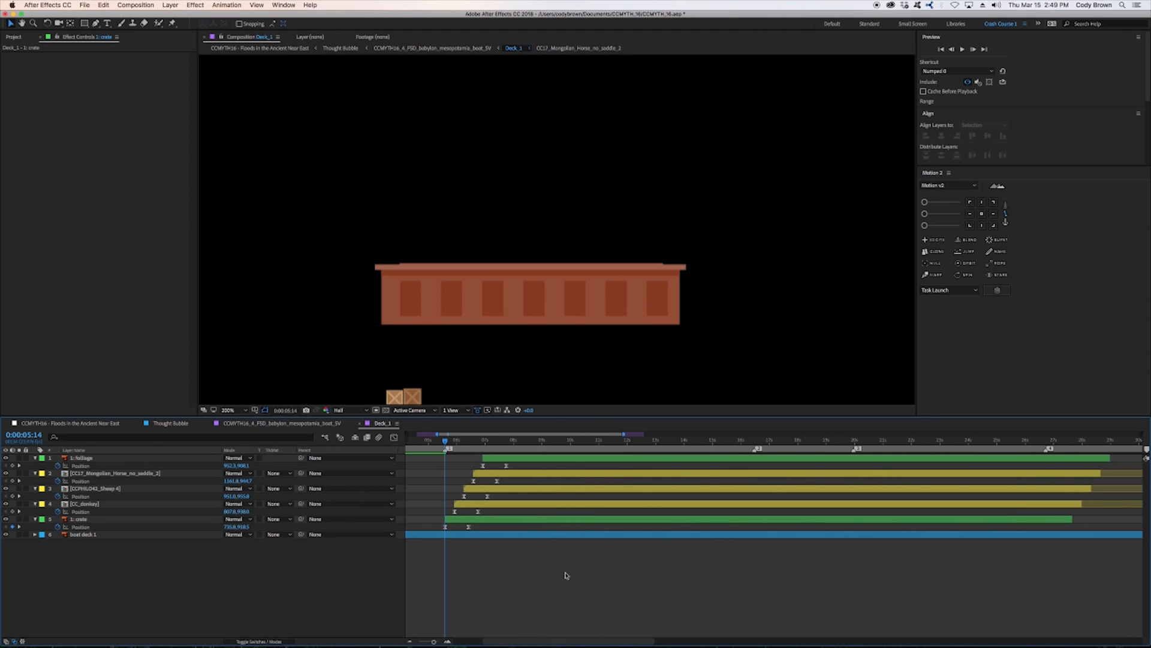
Select the Deck_1 layers from foliage through crate and extend their ends further along the timeline
left_click(412, 641)
left_click(82, 458)
left_click(78, 520, "shift")
left_click_drag(604, 519, 674, 519)
Swap the foliage and crate start times so the foliage enters first and the crate last, and preview the stagger
left_click(81, 459)
key("[")
mouse_move(470, 441)
left_mouse_down()
mouse_move(510, 449)
mouse_move(470, 443)
left_mouse_up()
left_click(78, 520)
key("[")
left_click(82, 458)
key("[")
key("space")
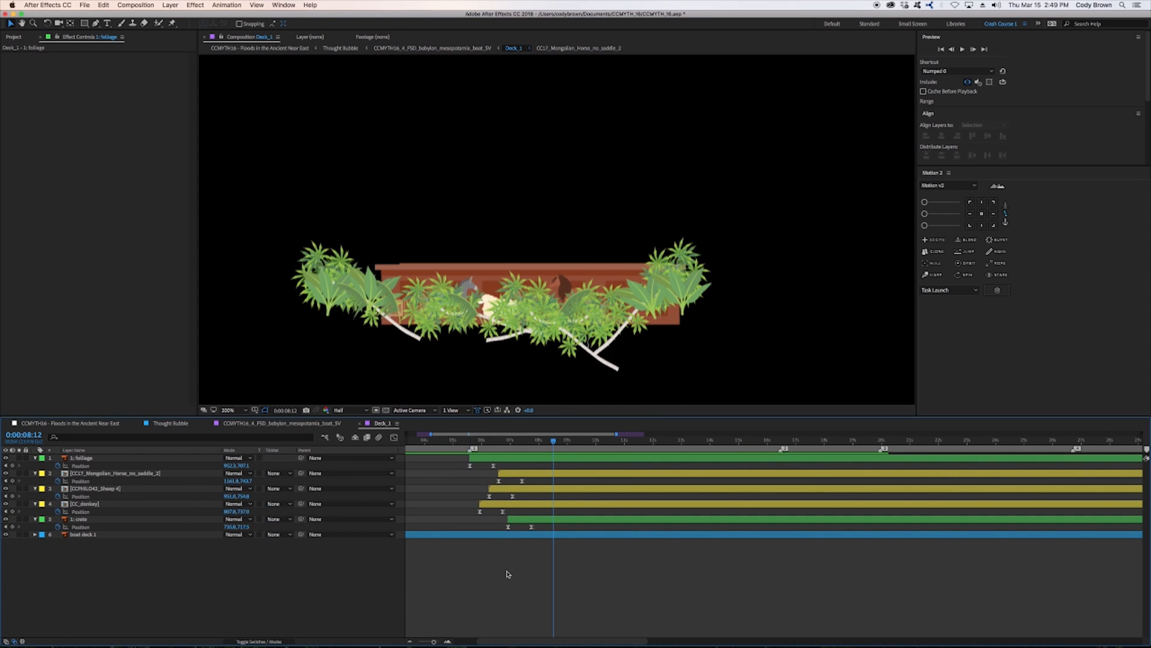
Open Deck_2 from the boat composition, show its foliage, crate and animal layers, and reveal their Position properties
left_click(359, 423)
left_click(553, 443)
double_click(80, 500)
left_click_drag(6, 457, 6, 496)
left_click(82, 459)
left_click(90, 496, "shift")
key("p")
Lower the selected Deck_2 foliage, crate and animal layers below the deck at the start of the composition
key("Home")
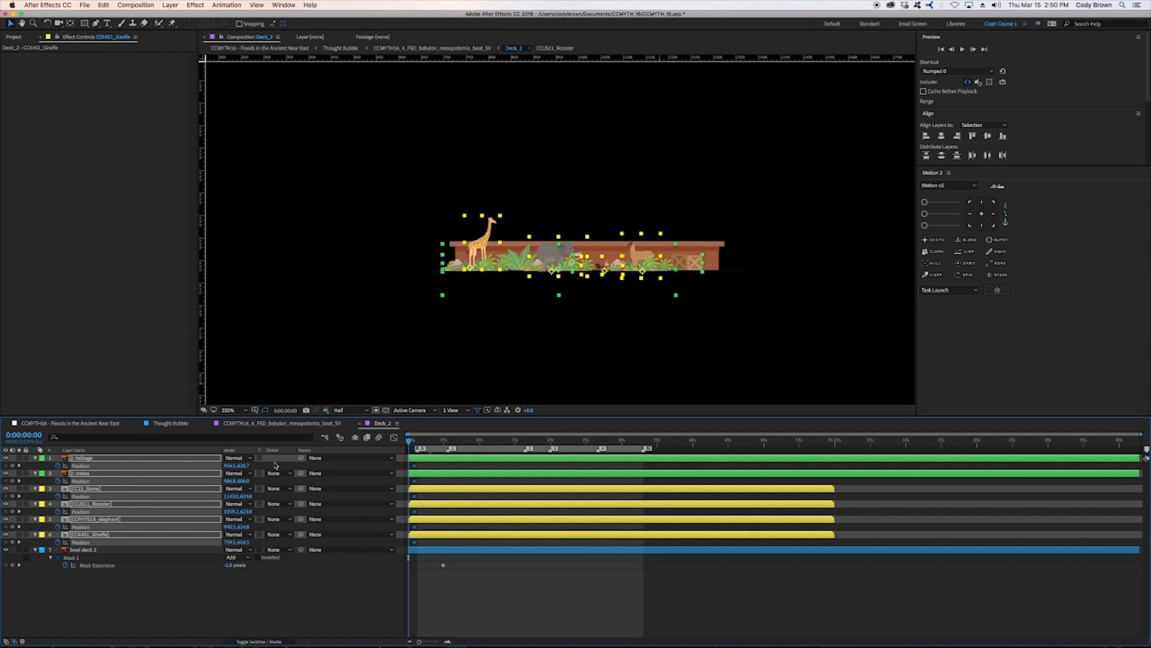
key("shift+Down")
key("shift+Down")
key("shift+Down")
key("shift+Down")
key("shift+Down")
key("shift+Down")
key("shift+Down")
key("shift+Down")
key("shift+Down")
key("shift+Down")
key("shift+Down")
key("shift+Down")
key("shift+Down")
Zoom into the Deck_2 timeline and apply Easy Ease to the selected Position keyframes
left_click_drag(420, 641, 467, 643)
key("F9")
left_click(458, 601)
Trim the Deck_2 foliage, crate and animal layers, stagger them in sequence, and collapse their properties
key("alt+]")
right_click(422, 519)
left_click_drag(409, 441, 487, 458)
key("super+z")
left_click(82, 458)
left_click(90, 535, "shift")
left_click(493, 555)
key("u")
Return to the boat composition and preview the animation with Deck_2's rising layers
left_click(281, 424)
left_click(552, 441)
key("space")
Open Deck_3, show its foliage, sacks and animal layers, and reveal their Position properties at the composition's start
double_click(80, 524)
left_click_drag(5, 458, 6, 481)
left_click_drag(449, 441, 415, 441)
left_click(82, 458)
left_click(89, 481, "shift")
key("p")
Lower the selected Deck_3 layers below the deck at the composition's start and stagger them in sequence
key("shift+Down")
key("shift+Down")
key("shift+Down")
key("shift+Down")
key("shift+Down")
key("shift+Down")
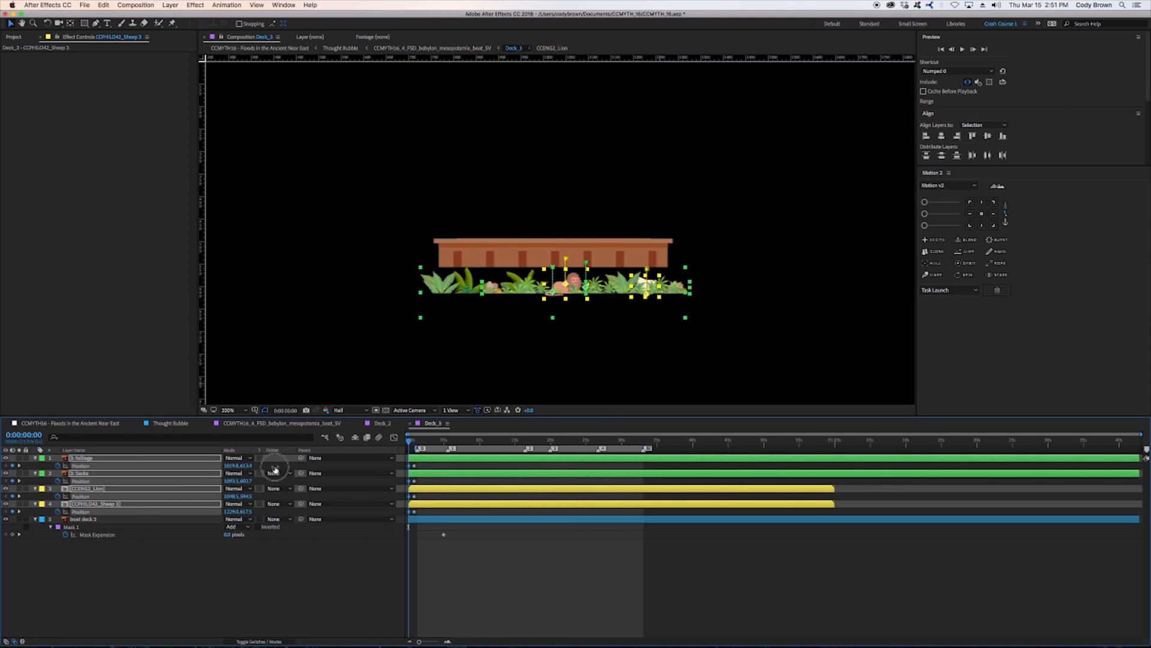
key("equal")
key("equal")
right_click(425, 566)
left_click(592, 496)
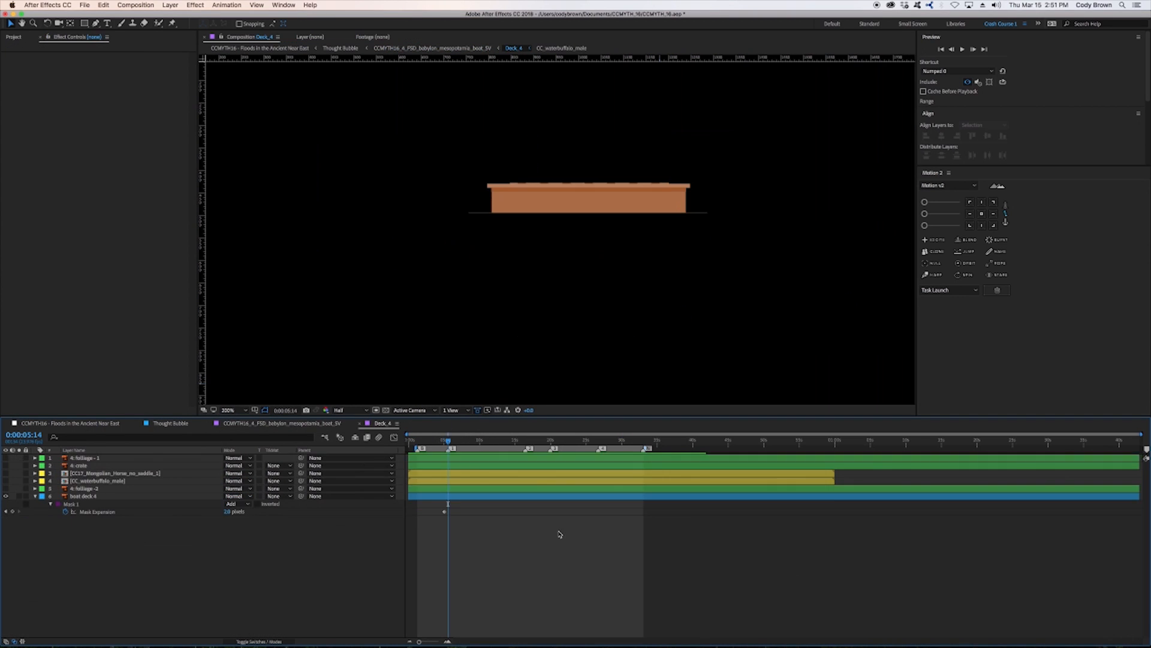
Lower the Deck_4 foliage, crate and animal layers below the deck at the composition's start, and trim them for sequencing
left_click_drag(448, 441, 409, 441)
left_click(85, 458)
left_click(84, 488, "shift")
key("p")
key("shift+Down")
key("shift+Down")
key("shift+Down")
key("shift+Down")
key("shift+Down")
key("shift+Down")
left_click(5, 458)
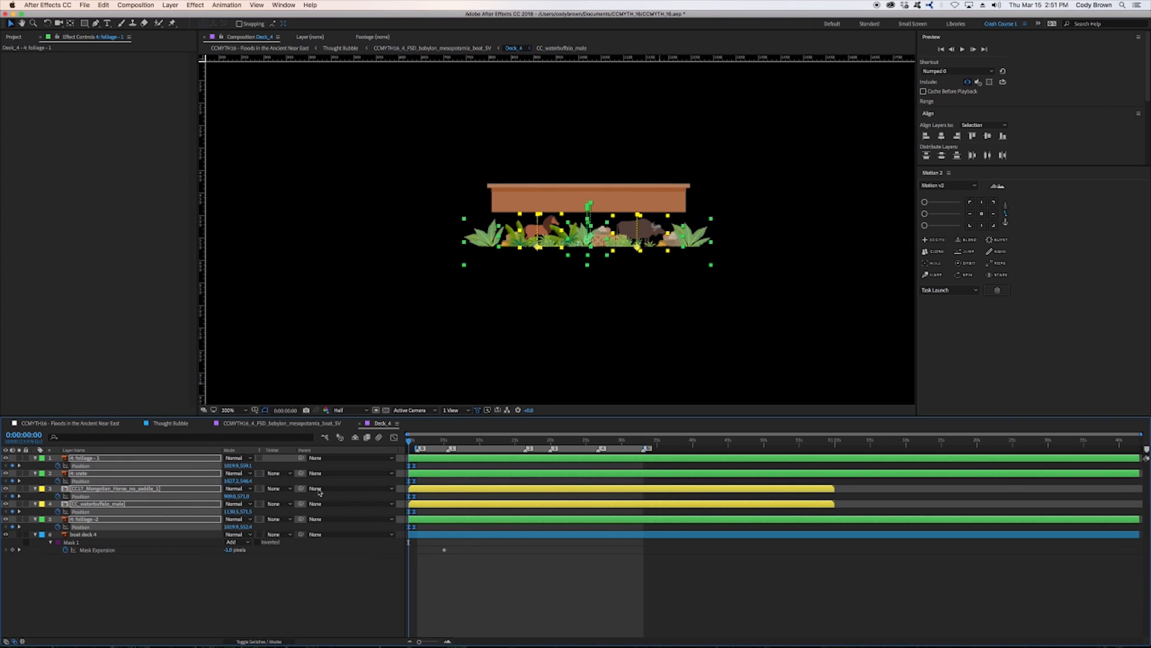
key("alt+bracketright")
right_click(408, 473)
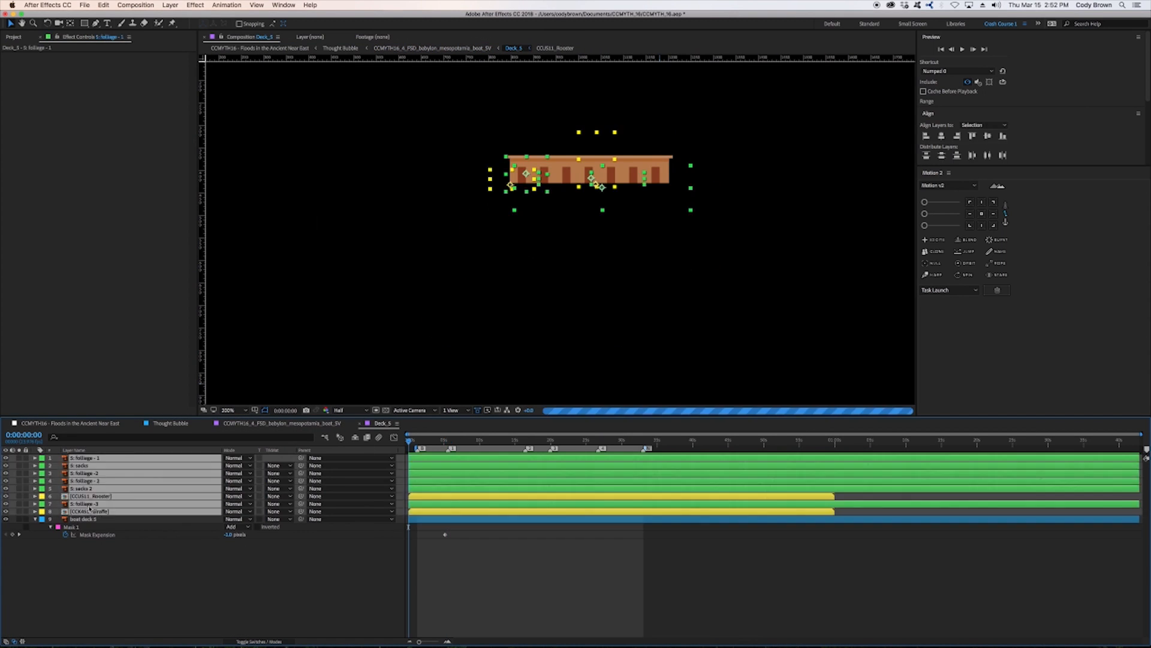
Reveal Position for the selected Deck_5 foliage, sacks and animal layers and lower them below the deck at the composition's start
key("p")
key("shift+Down")
key("shift+Down")
key("shift+Down")
key("shift+Down")
key("shift+Down")
key("Return")
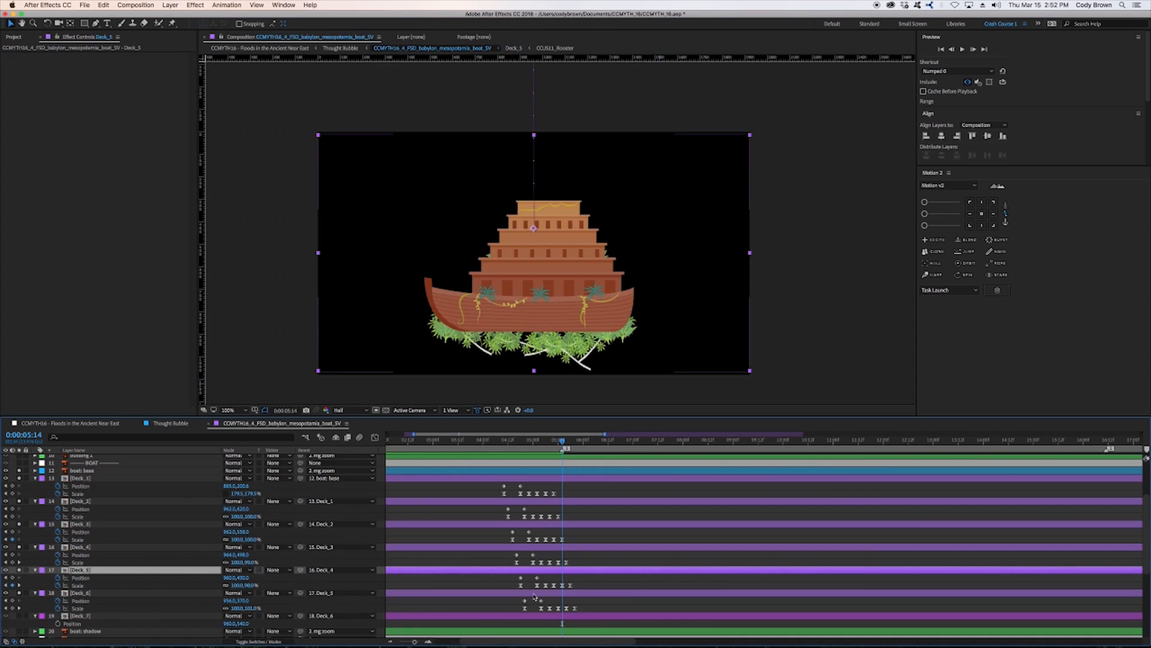
Open Deck_6 and reveal the Position properties of its foliage, sacks and animal layers at the composition's start
double_click(534, 593)
left_click(85, 458)
left_click(84, 496, "shift")
key("p")
left_click_drag(448, 441, 409, 441)
Lower the selected Deck_6 foliage, sacks and animal layers below the deck
key("shift+Down")
key("shift+Down")
key("shift+Down")
key("shift+Down")
key("shift+Down")
key("shift+Down")
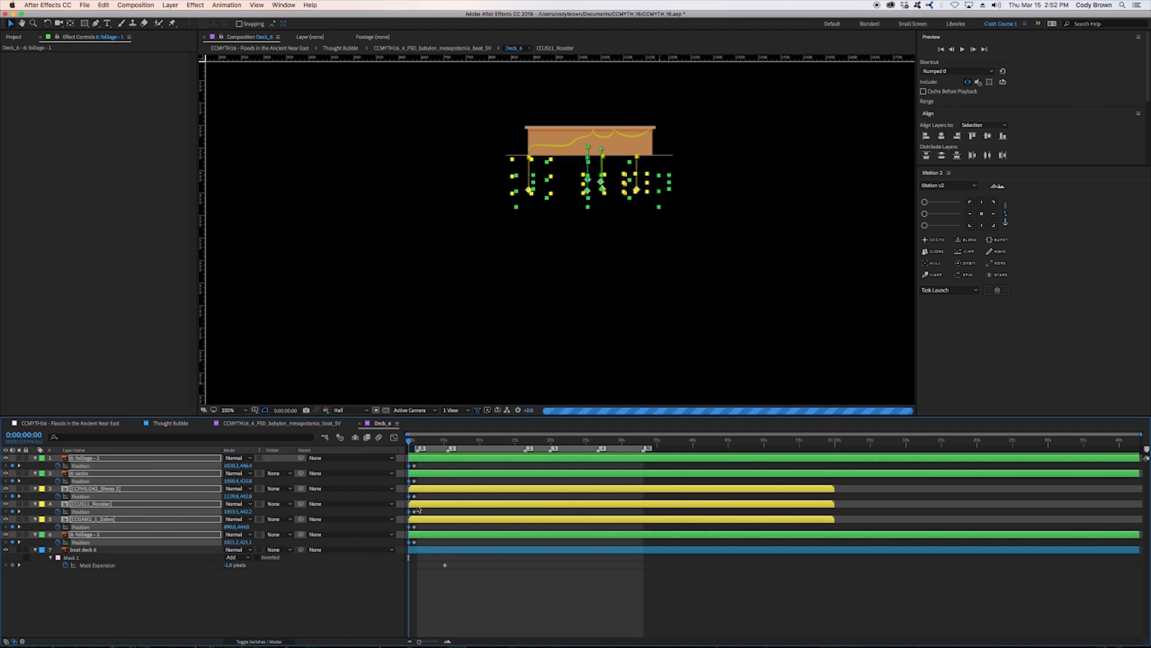
key("Return")
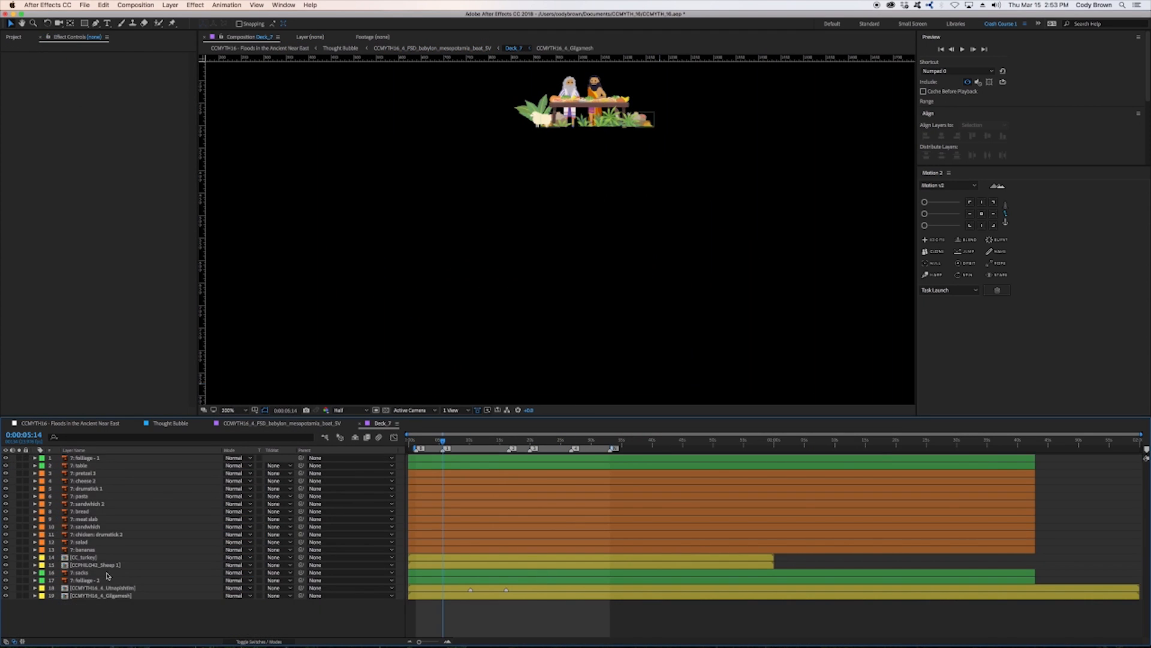
Keyframe Position for the Deck_7 layers and lower them below the deck at the composition's start
left_click(42, 467)
left_click(57, 556)
left_click_drag(87, 457, 87, 552)
left_click(99, 596, "shift")
left_click_drag(443, 441, 414, 441)
key("alt+p")
scroll(686, 604, "down", 5)
left_click_drag(681, 58, 681, 126)
mouse_move(681, 58)
left_mouse_down()
mouse_move(681, 220)
mouse_move(681, 58)
left_mouse_up()
left_click_drag(247, 541, 320, 542)
Apply Easy Ease to the Deck_7 Position keyframes, trim the layers, and sequence them so their starts are staggered
key("F9")
key("alt+]")
left_click_drag(424, 635, 953, 534)
right_click(411, 534)
left_click(570, 504)
key("Return")
Offset the Position of the Deck_7 table and food layers, trim them, and sequence them into a staggered rise
left_click_drag(411, 440, 443, 441)
left_click_drag(455, 535, 487, 536)
left_click(90, 465)
left_click(87, 541, "shift")
key("p")
left_click_drag(246, 465, 277, 472)
scroll(277, 540, "down", 3)
key("alt+]")
left_click_drag(444, 440, 548, 461)
right_click(411, 486)
left_click(570, 504)
Open the deck compositions one by one from the boat composition to check their layer timing
left_click(221, 188)
scroll(504, 540, "up", 3)
left_click(478, 522)
left_click(282, 423)
left_click(563, 441)
left_click(573, 503)
double_click(574, 504)
left_click(282, 424)
double_click(573, 525)
left_click(281, 424)
double_click(574, 547)
left_click(282, 423)
double_click(574, 570)
left_click(281, 423)
double_click(574, 593)
left_click(282, 423)
double_click(574, 616)
Shift the lower group of layers later in the open deck composition, and close the deck compositions
left_click(480, 595)
left_click(477, 550, "shift")
left_click(509, 441)
left_click(502, 524)
left_click(478, 550)
left_click(480, 595, "shift")
left_click_drag(480, 595, 517, 595)
left_click(383, 423)
key("super+w")
double_click(574, 547)
key("super+w")
Adjust Deck_1's placement in the boat and draw a Pen tool mask around it above the hull
mouse_move(562, 441)
left_mouse_down()
mouse_move(542, 442)
mouse_move(562, 442)
left_mouse_up()
left_click(568, 323)
left_click_drag(568, 323, 569, 339)
key("g")
left_click(436, 299)
left_click(406, 185)
left_click(681, 186)
left_click(678, 266)
left_click(636, 303)
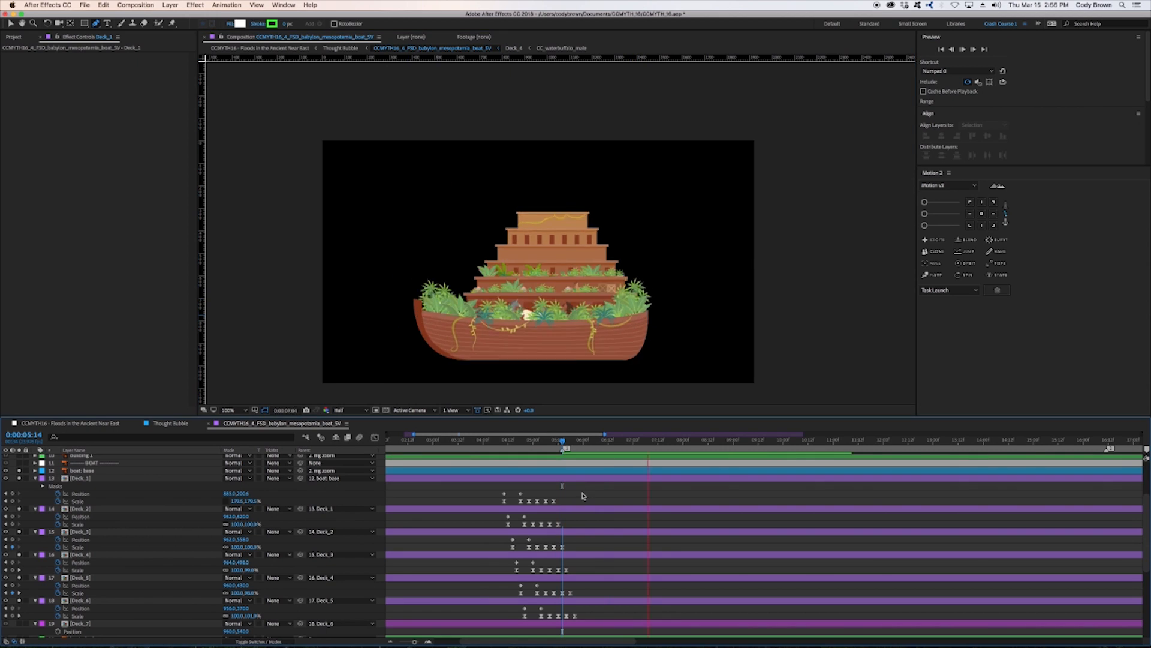
Preview the rising decks at closer zoom from 0:00:04:12
key("period")
key("v")
scroll(316, 511, "down", 2)
left_click(81, 524)
left_click(19, 516)
left_click(20, 516)
left_click(508, 441)
key("space")
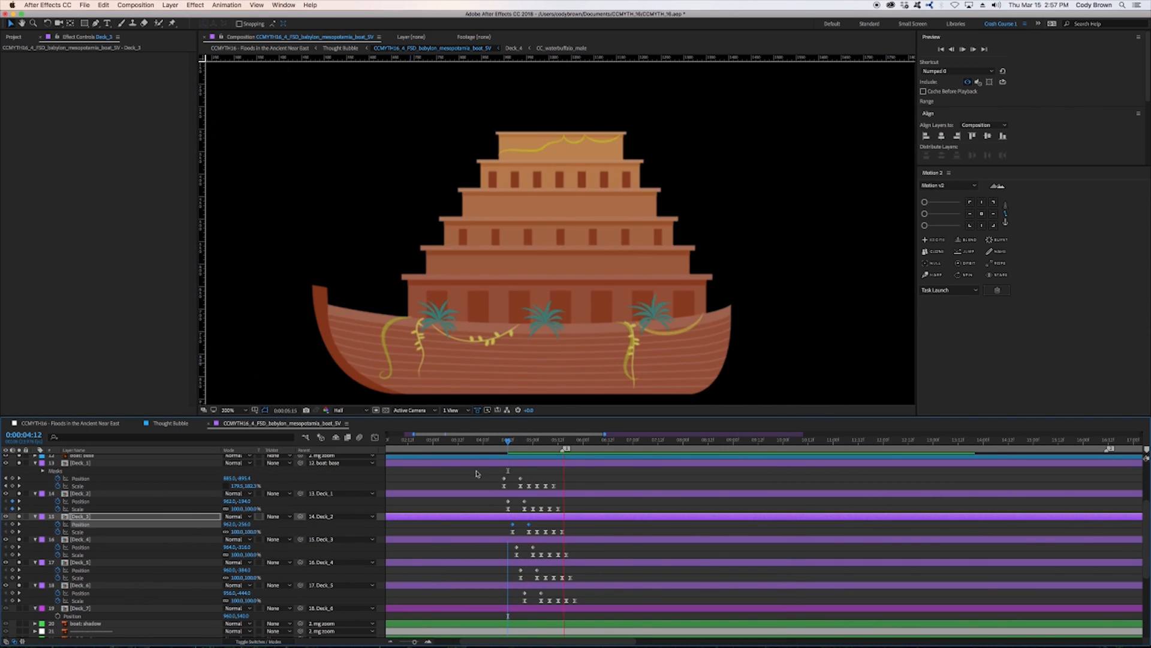
Solo Deck_7 with the other decks and preview the boat composition around 0:00:14:00
left_click(863, 442)
key("minus")
key("minus")
key("minus")
key("minus")
key("comma")
key("F2")
left_click(19, 608)
key("space")
left_click(578, 441)
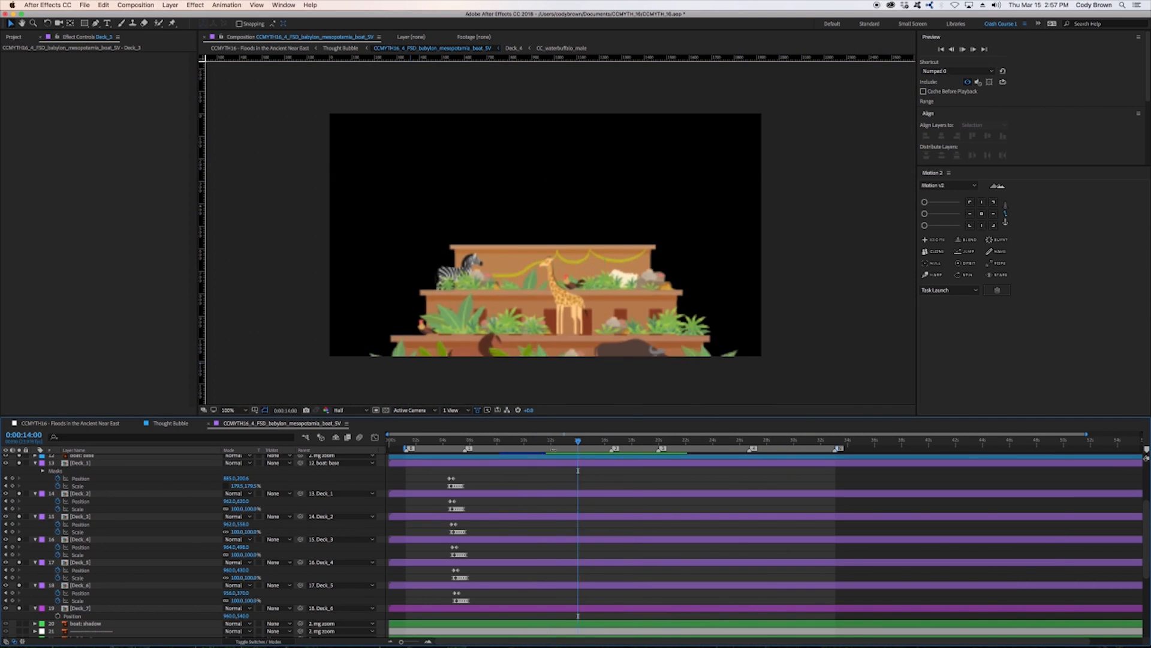
key("space")
Check Deck_7 and play back the boat composition to review the timing of its contents
double_click(80, 608)
left_click(282, 423)
key("space")
left_click(568, 441)
key("space")
Clone the Position keyframes of the Deck_7 layers at 0:00:19:23
left_click_drag(568, 441, 660, 445)
left_click(382, 423)
key("u")
left_click(934, 252)
Slide the cloned Deck_7 keyframes back near 0:00:19:23 with a slight stagger, and return to the boat composition
left_click_drag(620, 585, 584, 576)
left_click_drag(590, 581, 582, 581)
left_click_drag(644, 615, 608, 609)
left_click_drag(615, 611, 581, 611)
left_click_drag(658, 625, 615, 629)
left_click_drag(621, 626, 581, 626)
left_click_drag(574, 583, 612, 630)
left_click_drag(582, 581, 584, 581)
left_click_drag(585, 627, 589, 626)
left_click(281, 423)
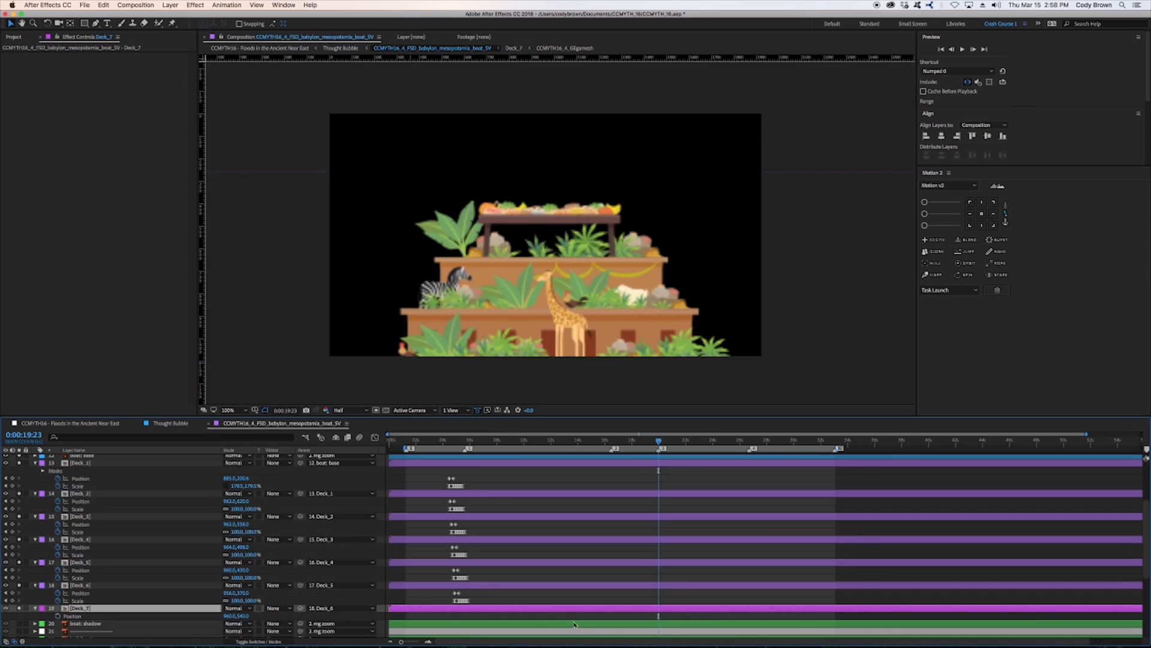
Clone the Position keyframes of Deck_6's sheep, rooster and zebra around 0:00:20:01 and time-reverse the copies
double_click(80, 578)
left_click_drag(516, 530, 494, 493)
left_click(934, 252)
key("equal")
key("equal")
mouse_move(571, 527)
left_mouse_down()
mouse_move(551, 527)
mouse_move(544, 493)
left_mouse_up()
right_click(553, 527)
left_click(678, 635)
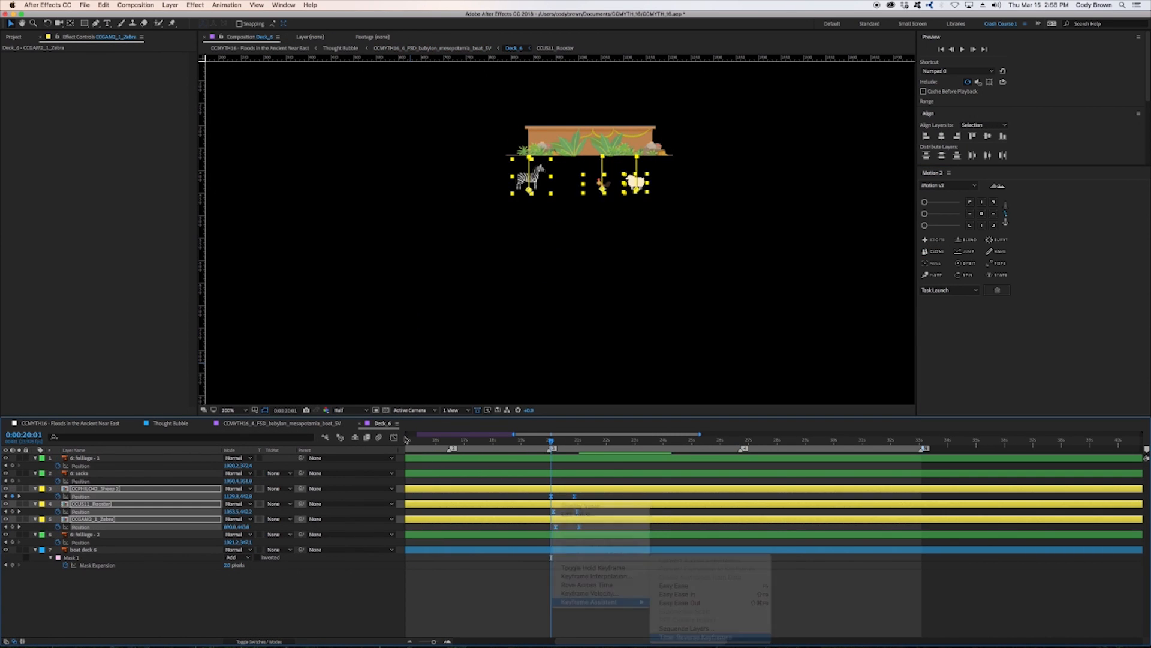
Time-reverse the cloned Position keyframes in Deck_7
left_click(282, 424)
double_click(80, 608)
right_click(583, 565)
left_click(708, 635)
left_click_drag(621, 631, 535, 570)
Time-reverse the exit Position keyframes in Deck_5 and close that composition
left_click(282, 423)
double_click(80, 560)
right_click(557, 543)
left_click(681, 635)
key("super+w")
Clone the Position keyframes of Deck_4's horse and water buffalo at 0:00:20:03, time-reverse the copies, and close the composition
double_click(80, 540)
left_click_drag(469, 492, 496, 516)
left_click(933, 252)
right_click(555, 496)
left_click(678, 635)
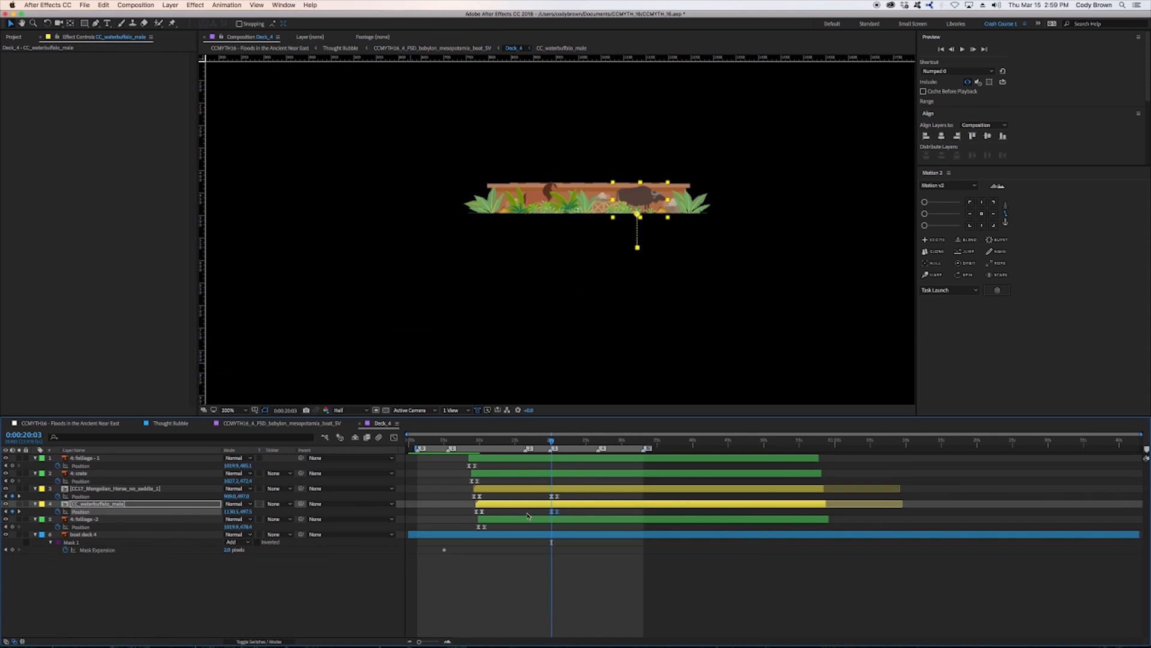
key("super+w")
End the animal layers in the lower decks at 0:00:20:03, close those compositions, and preview the boat scene
left_click(105, 518)
double_click(105, 518)
key("super+w")
double_click(84, 493)
key("alt+bracketright")
key("super+w")
double_click(84, 463)
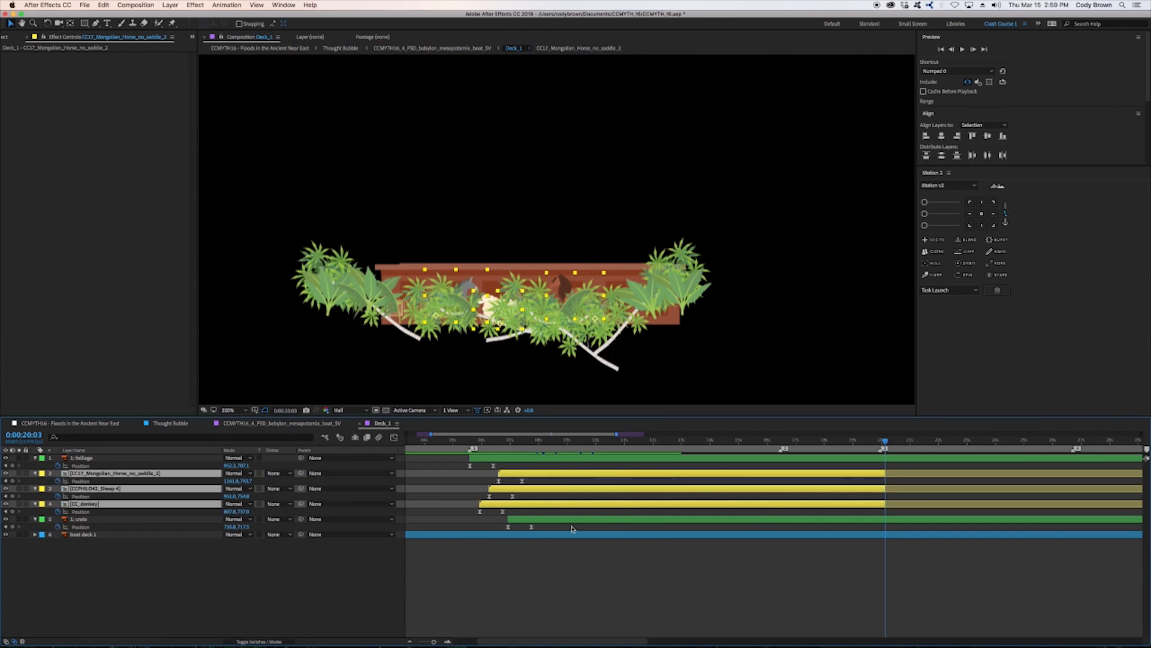
key("super+w")
key("space")
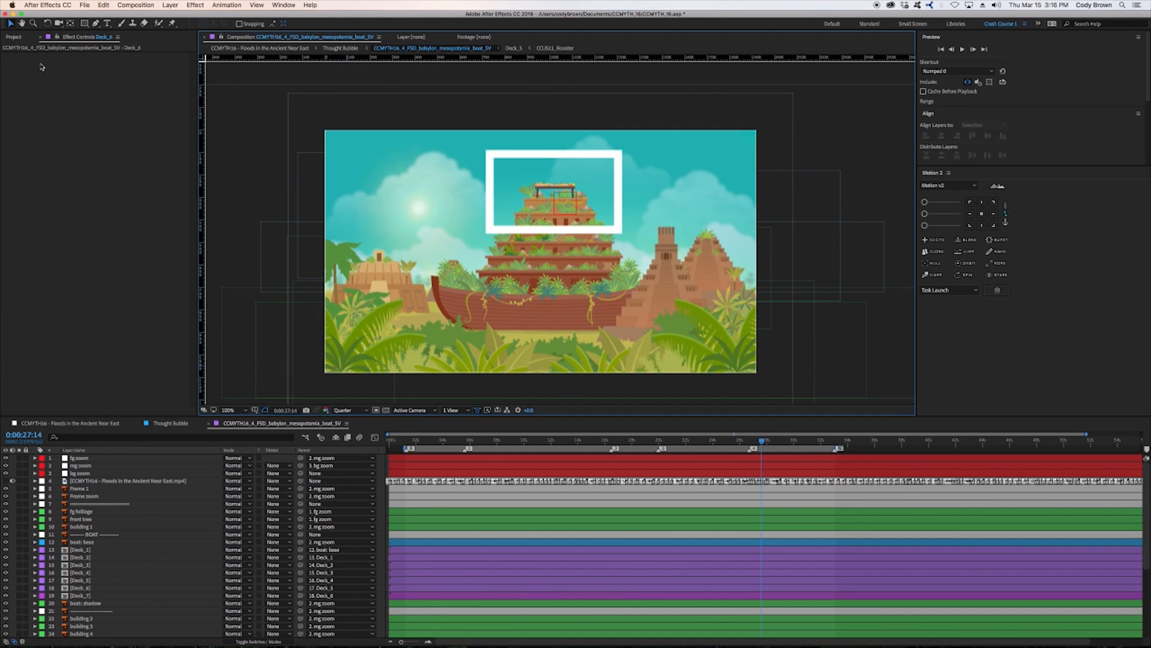
Search the project for "storm" and add the Storm Clouds composition beneath the ground back layer
left_click(13, 37)
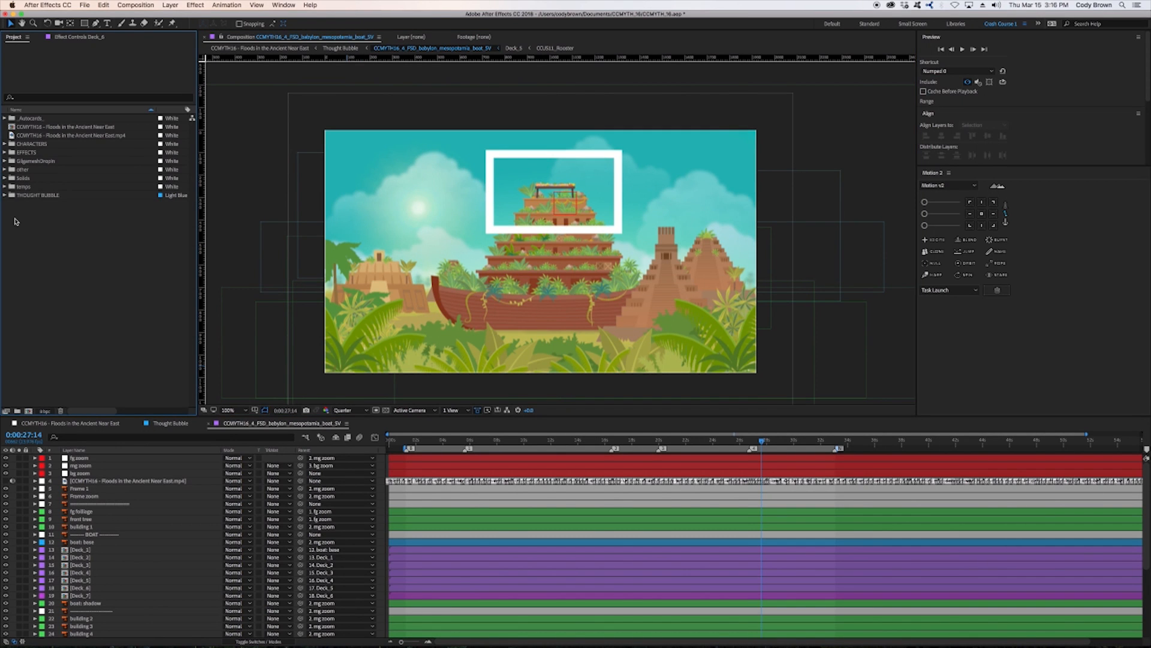
left_click(71, 96)
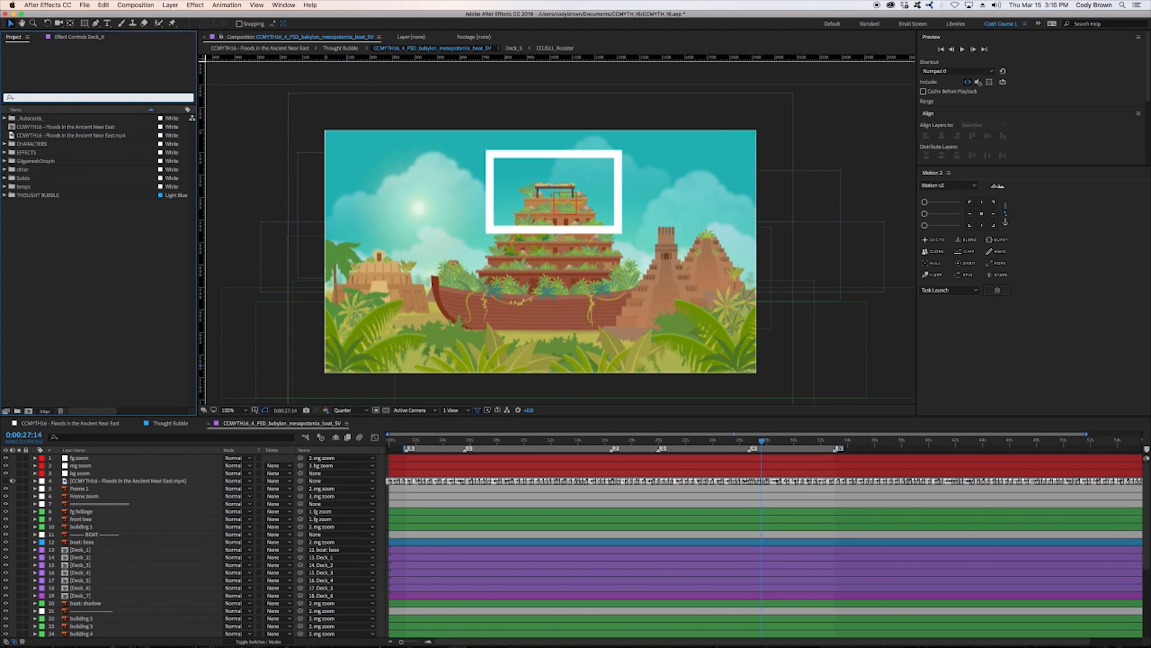
type("storm")
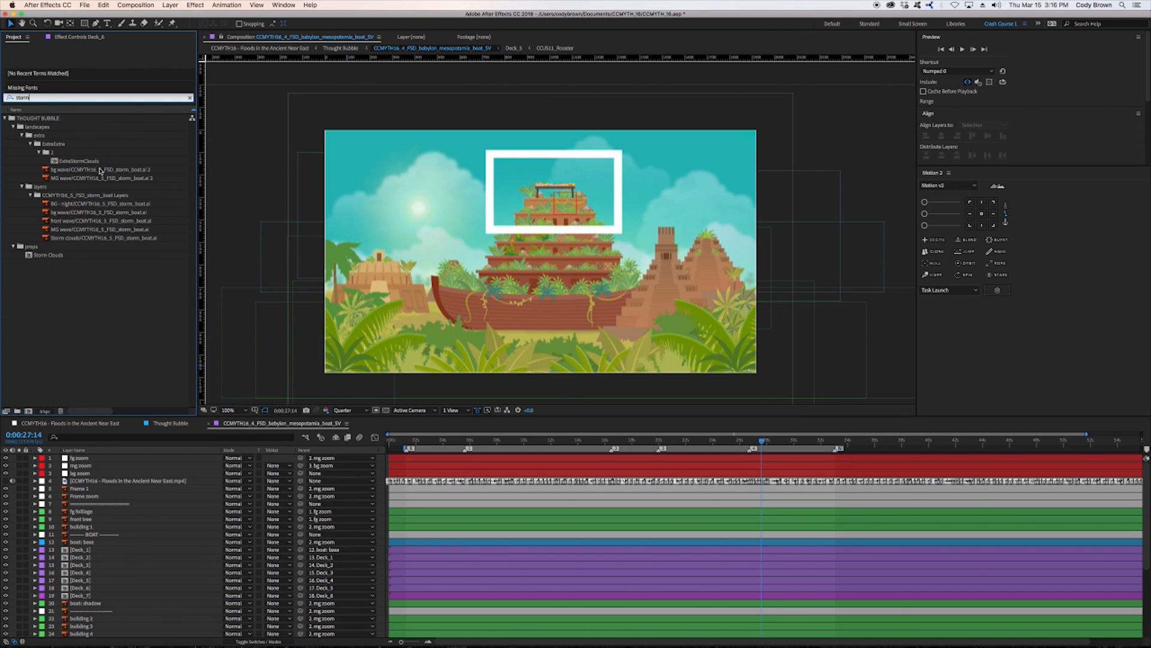
left_click(48, 255)
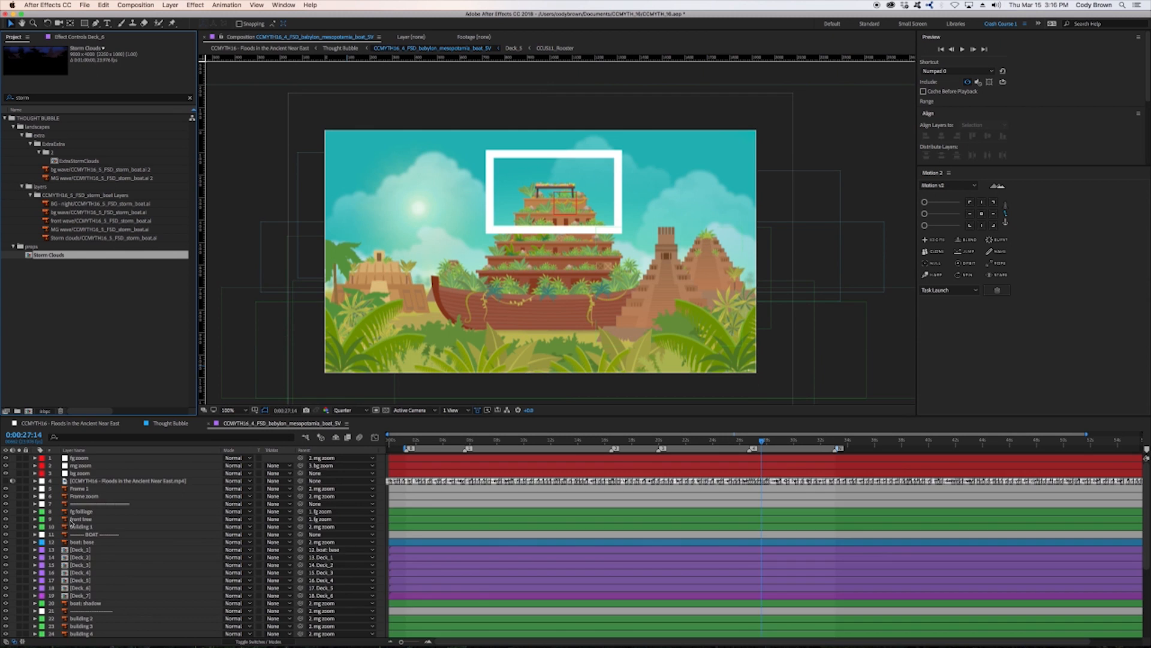
scroll(71, 522, "down", 5)
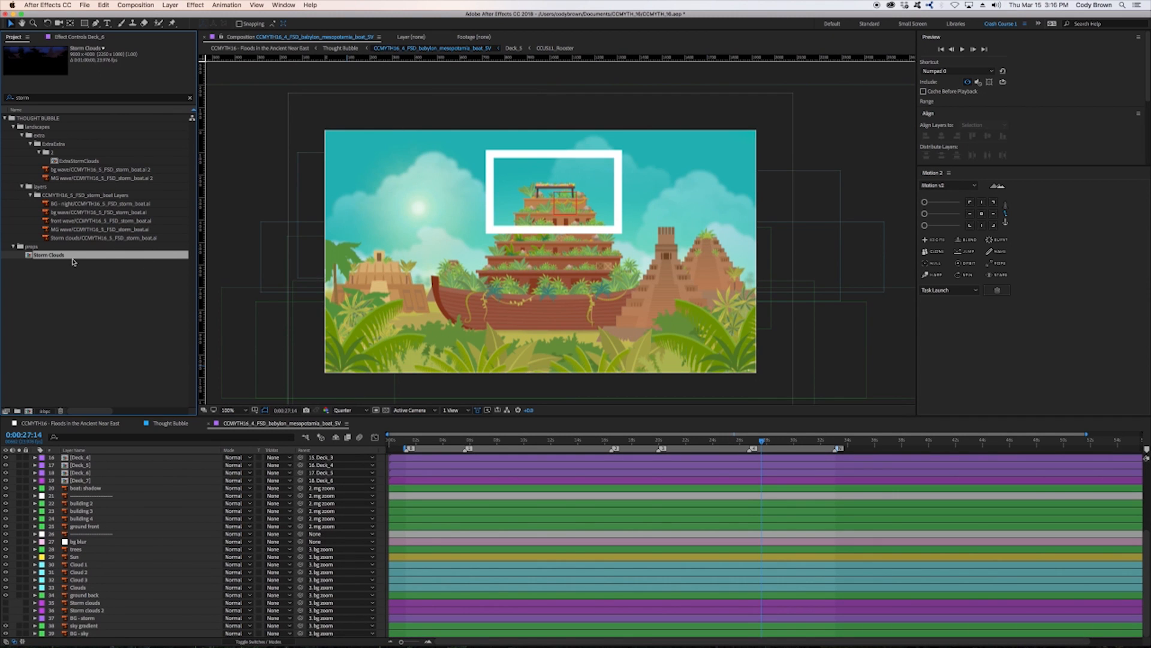
left_click_drag(143, 617, 142, 600)
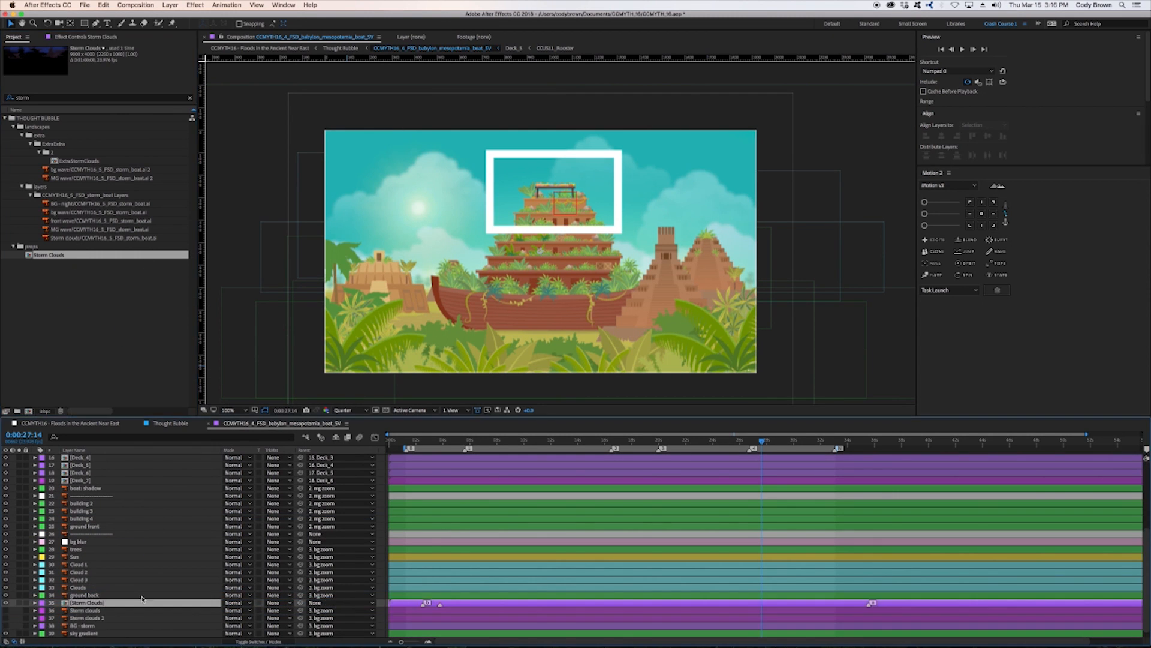
Add the ExtraStormClouds composition directly above the Storm Clouds layer, and clear the project search
left_click(40, 97)
left_click(79, 328)
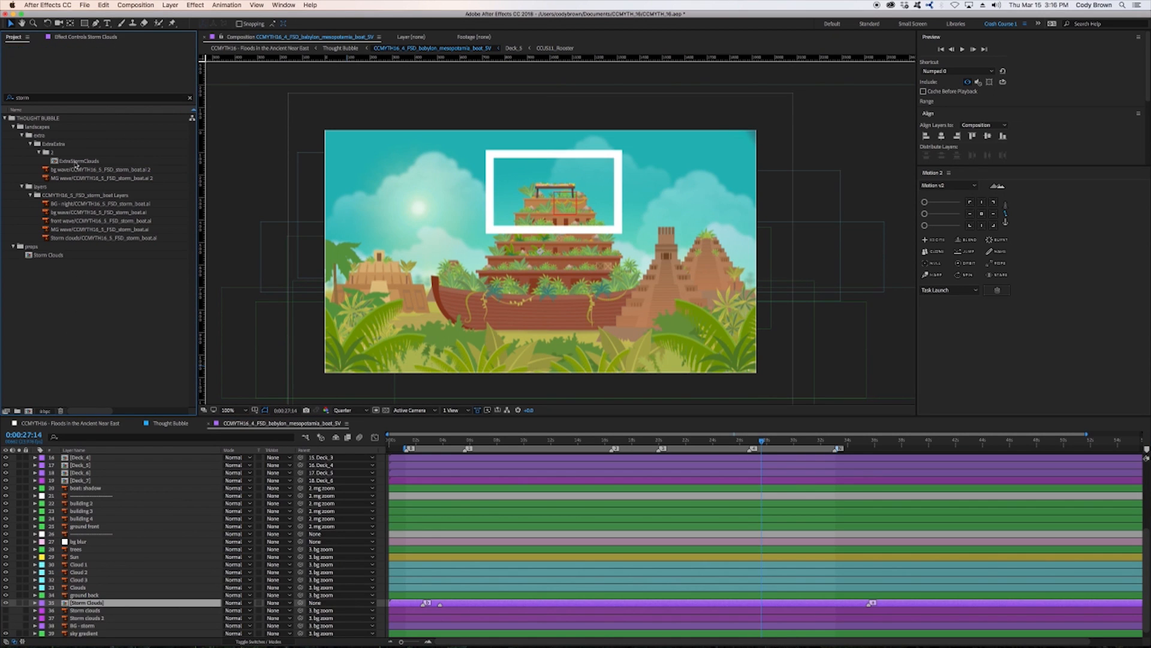
left_click(97, 162)
left_click_drag(135, 562, 108, 599)
left_click(42, 98)
key("BackSpace")
key("BackSpace")
key("BackSpace")
key("BackSpace")
key("BackSpace")
scroll(92, 569, "down", 2)
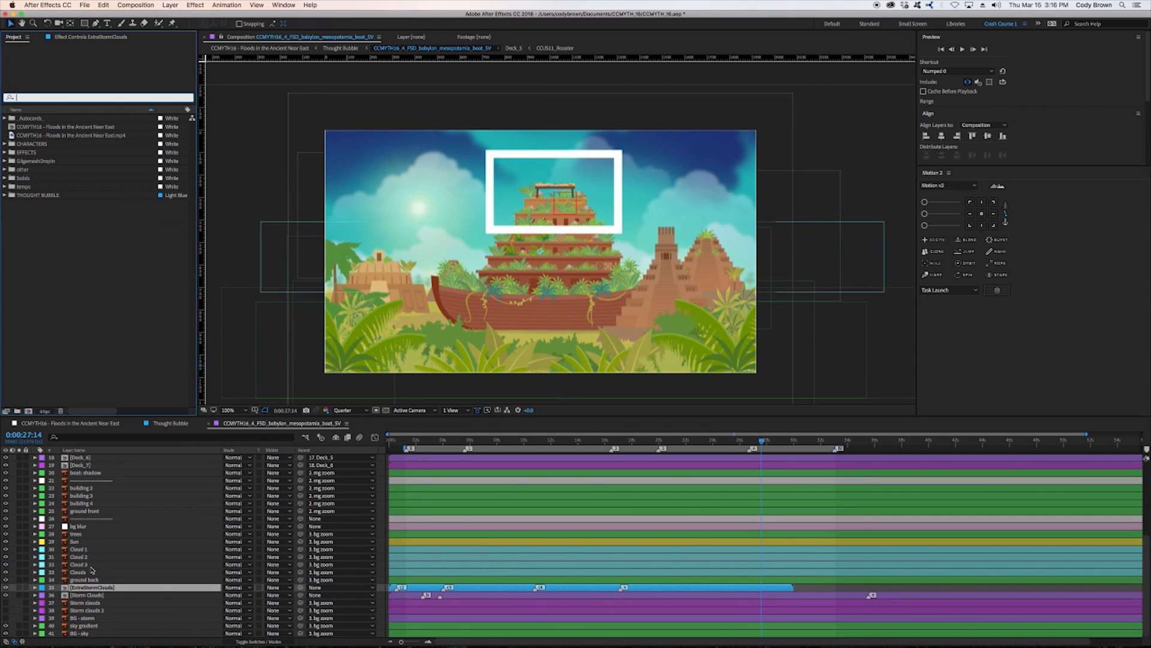
Solo the cloud, ground back, storm and sky background layers
left_click(86, 603)
left_click(86, 611, "shift")
left_click_drag(19, 633, 22, 543)
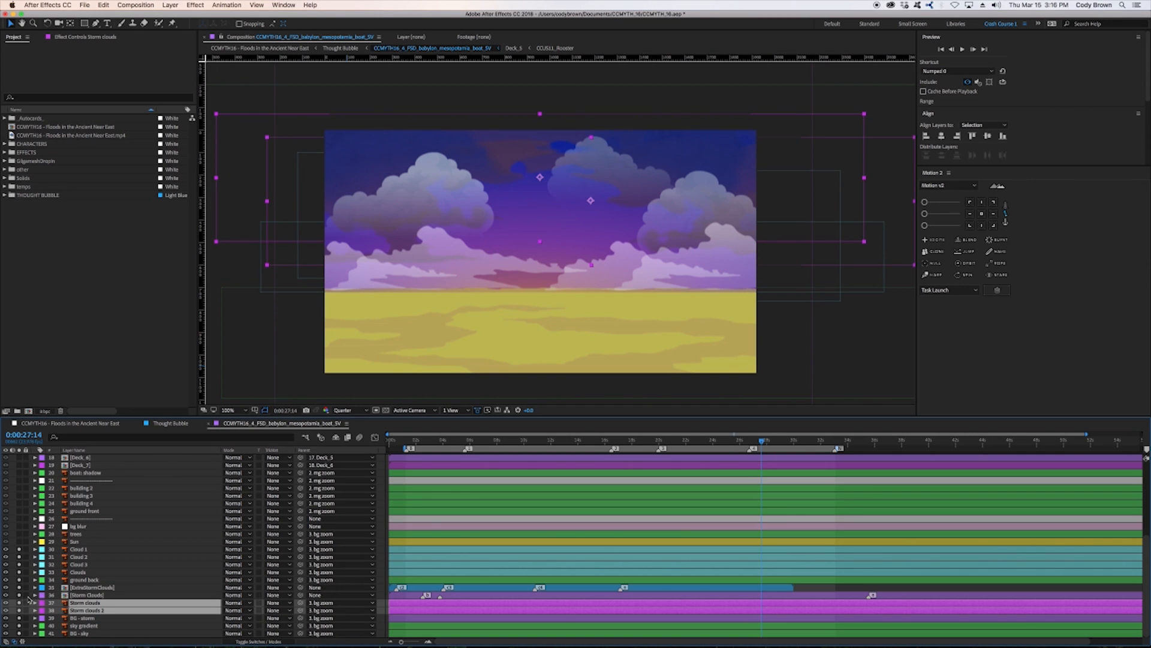
Delete all markers from the ExtraStormClouds and Storm Clouds layers, and move to 0:00:27:07
right_click(399, 588)
left_click(429, 625)
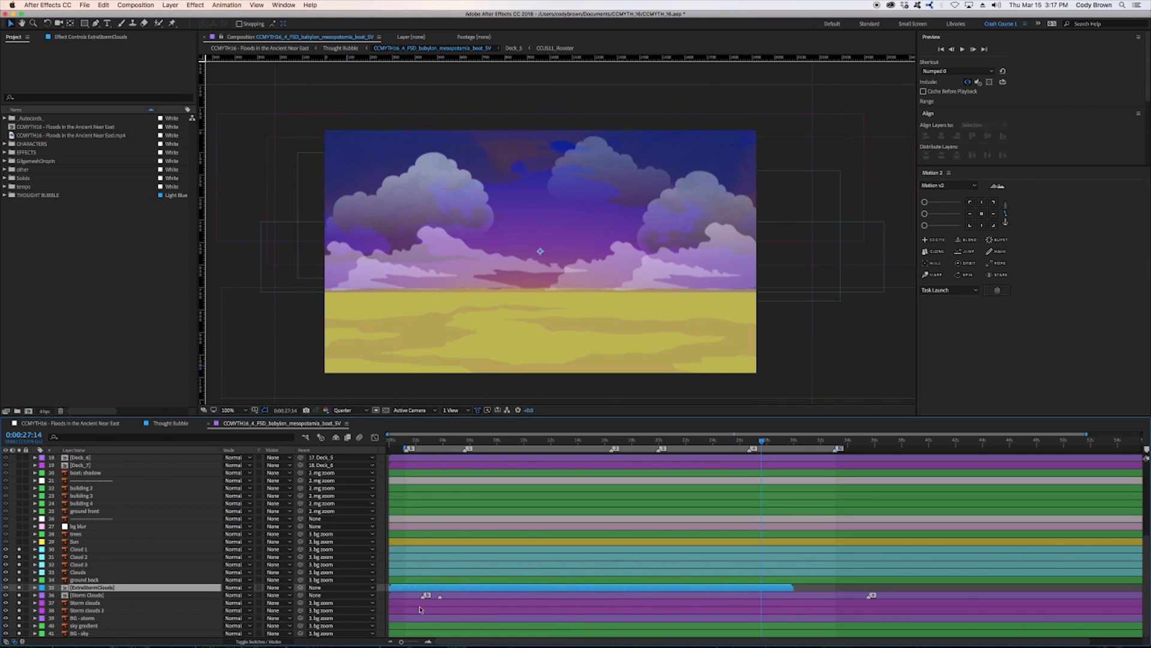
right_click(422, 598)
left_click(430, 576)
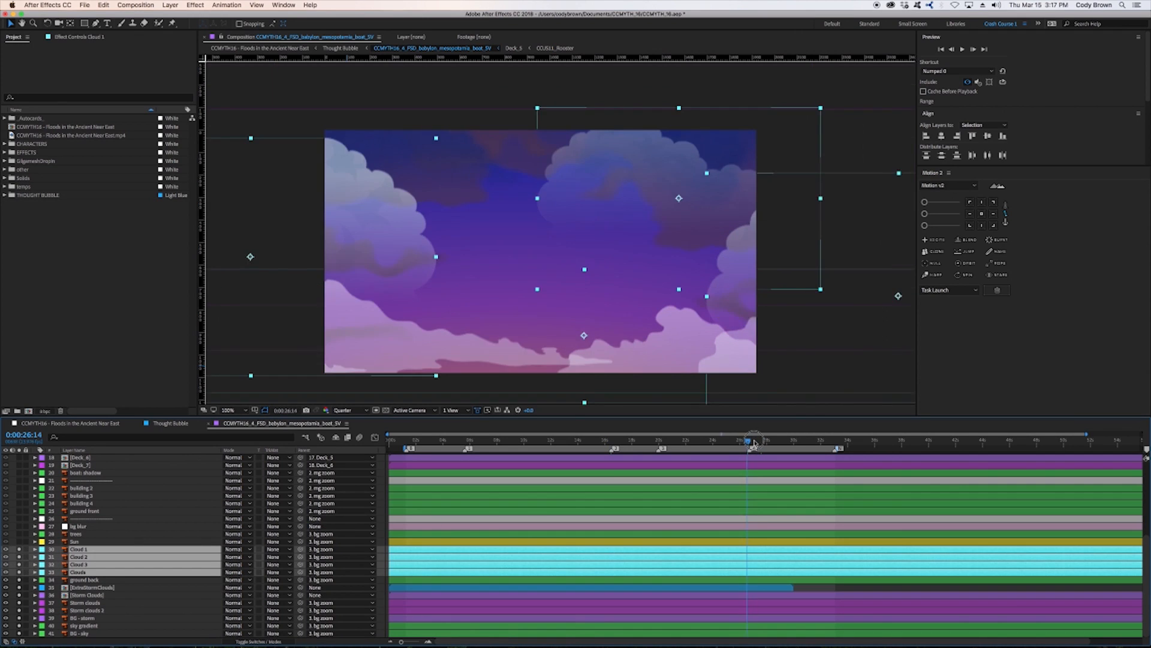
left_click_drag(751, 443, 758, 443)
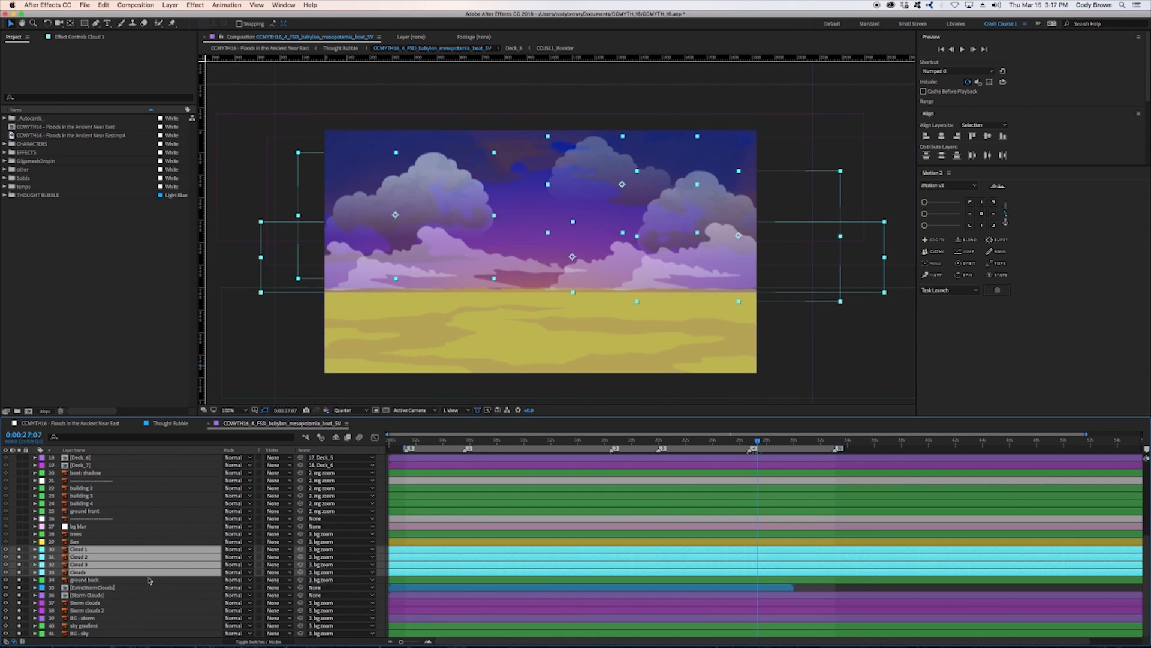
Parent the ExtraStormClouds and Storm Clouds layers to the bg zoom layer
left_click(133, 588)
left_click(144, 595, "shift")
left_click_drag(303, 589, 165, 475)
scroll(192, 533, "down", 2)
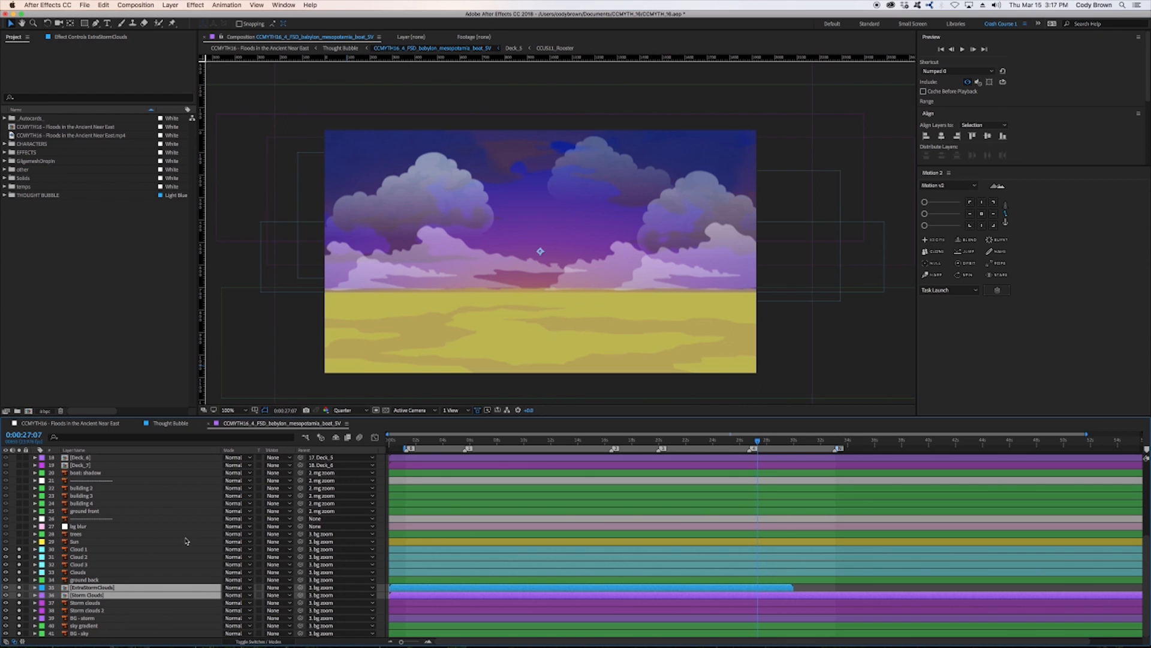
left_click(105, 610)
left_click(101, 588)
Keyframe the four cloud layers' positions, with x about -818 (Cloud 1), 439 (Cloud 2), 946 (Cloud 3) and 187 (Clouds) at 0:00:05:14
left_click(87, 565)
left_click(91, 550, "shift")
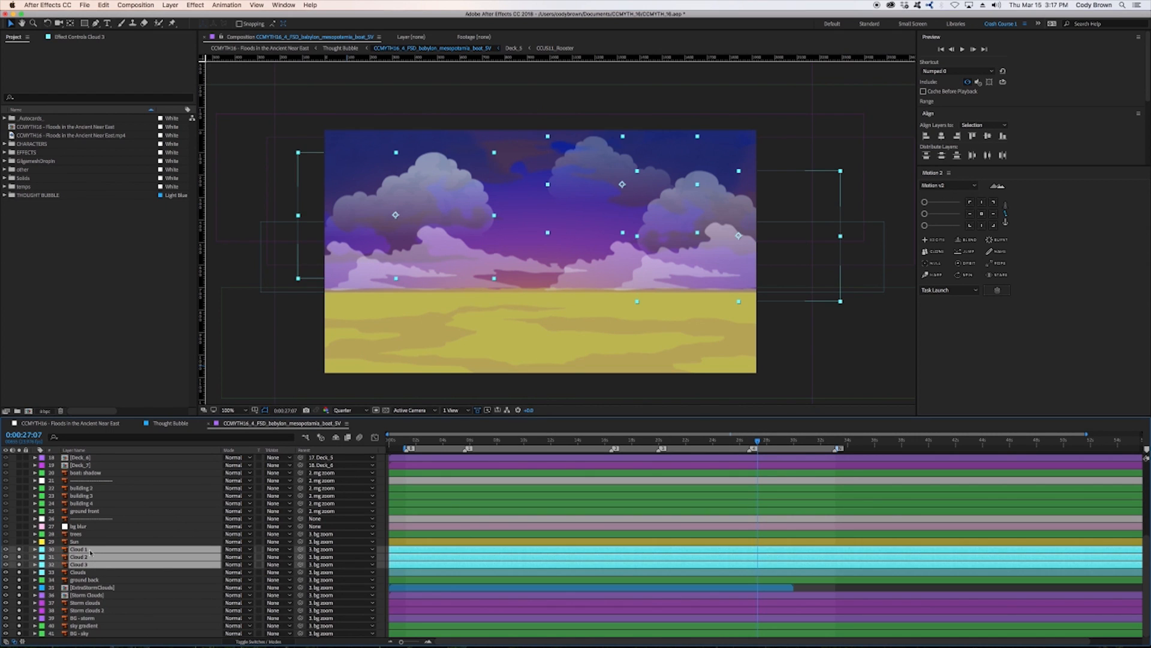
left_click(90, 572, "shift")
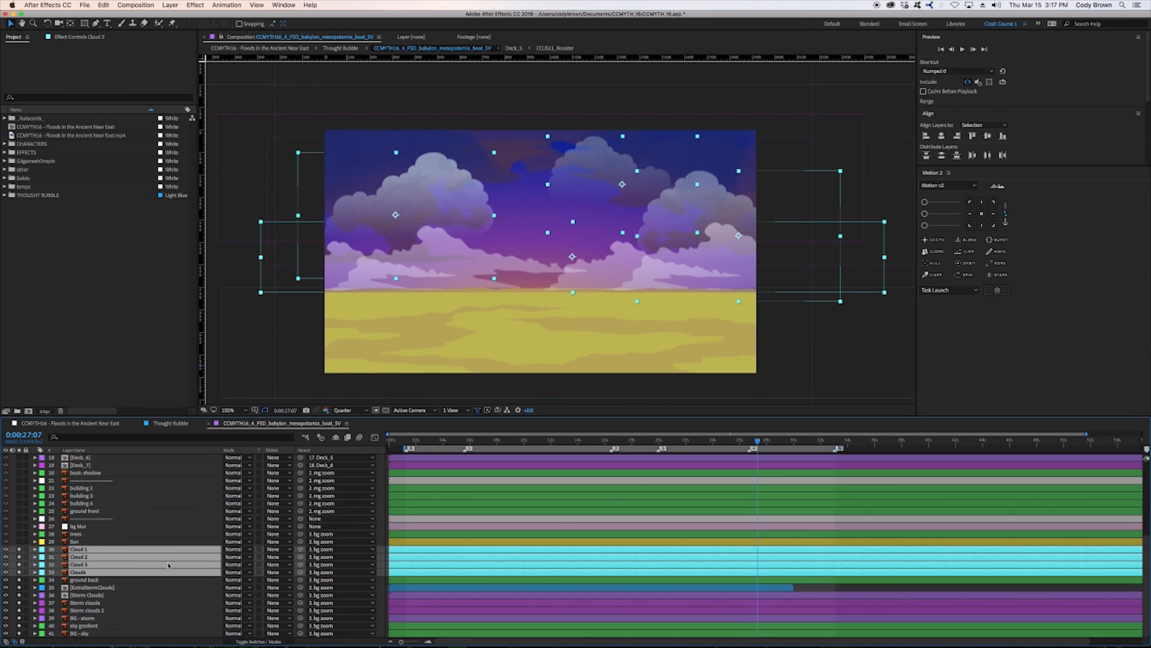
key("p")
left_click(673, 443)
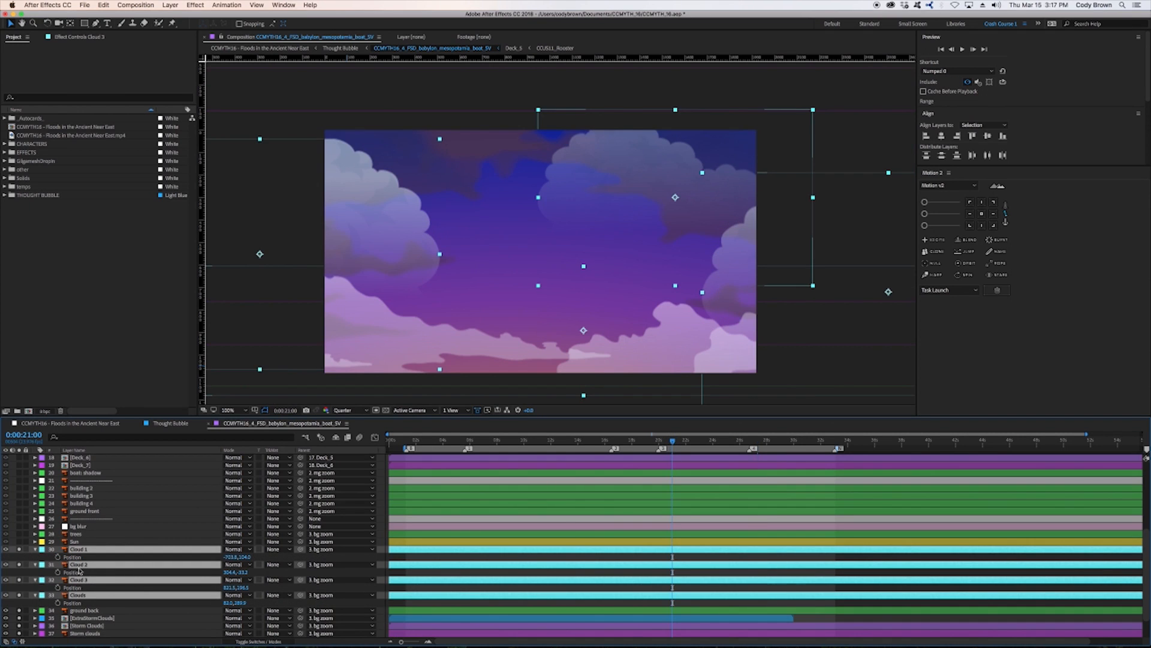
left_click(58, 556)
left_click(750, 443)
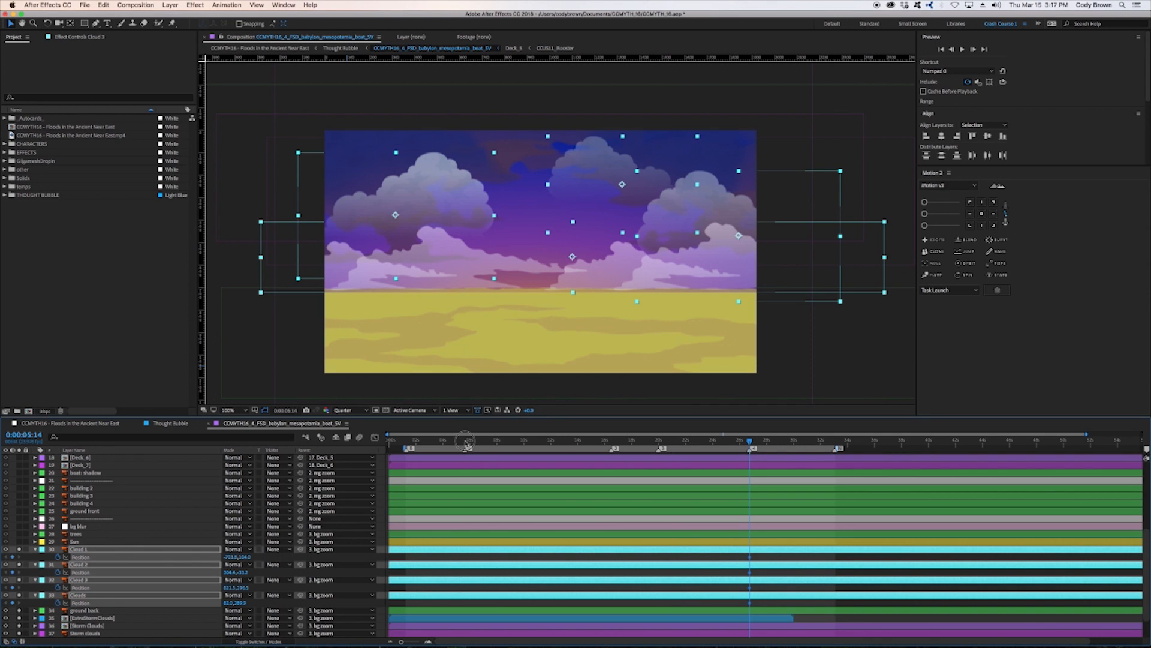
left_click_drag(231, 557, 286, 605)
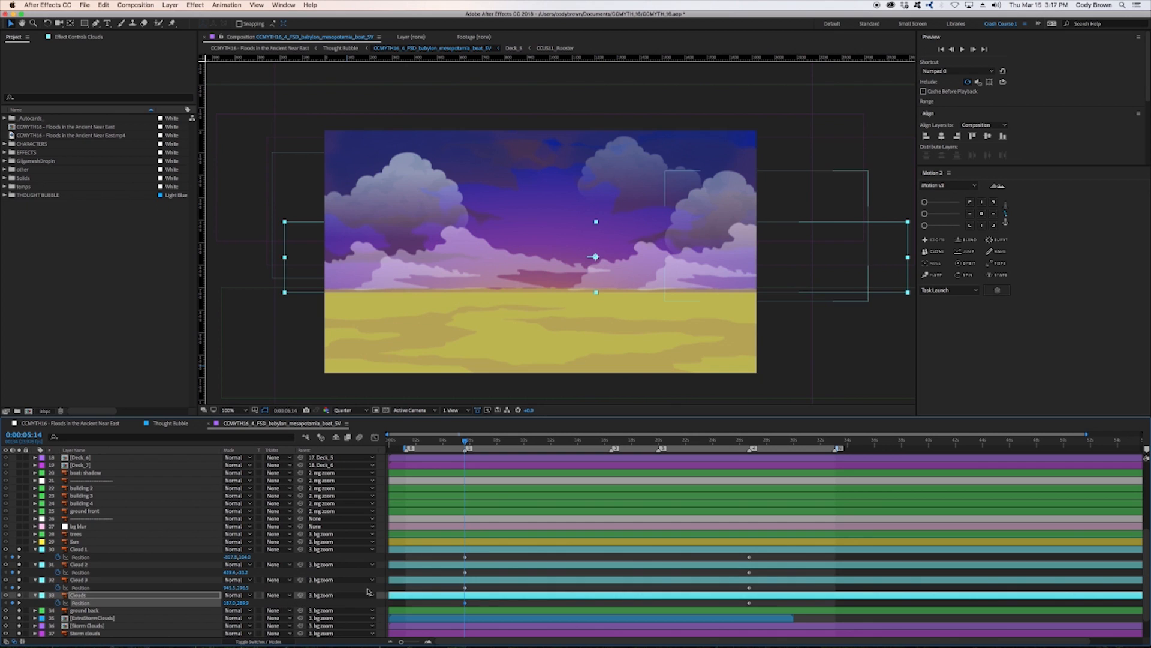
Preview the cloud drift and shift the cloud layers' position keyframes earlier so the drift ends at 0:00:21:03
key("space")
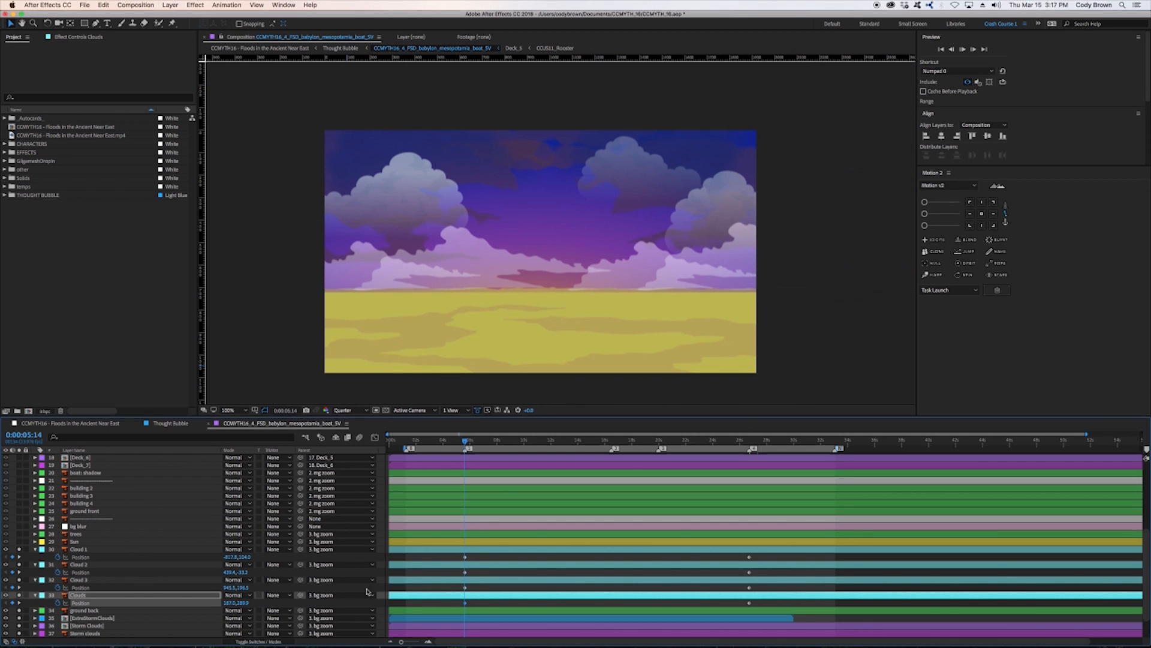
left_click(470, 442)
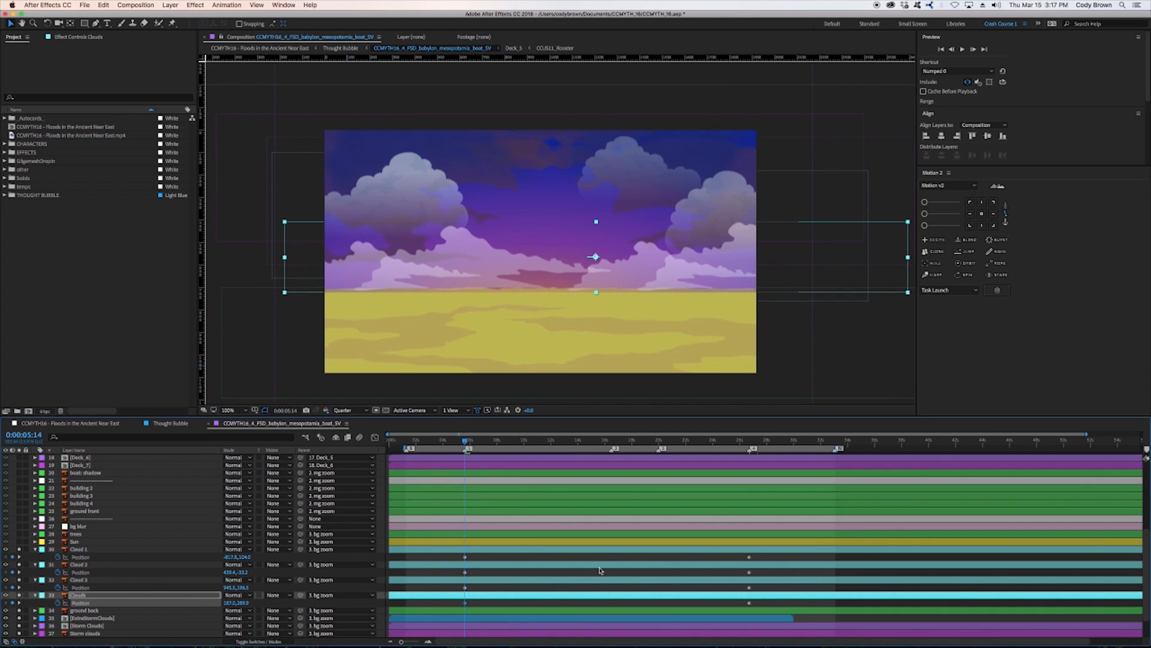
left_click_drag(768, 556, 507, 600)
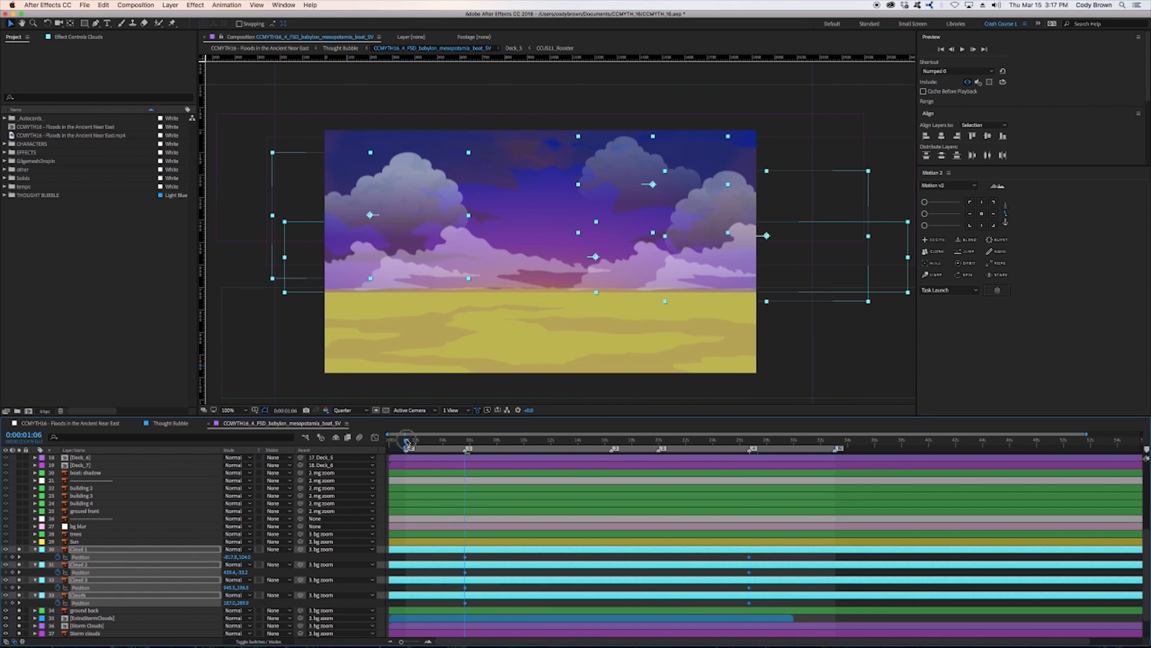
left_click(420, 559)
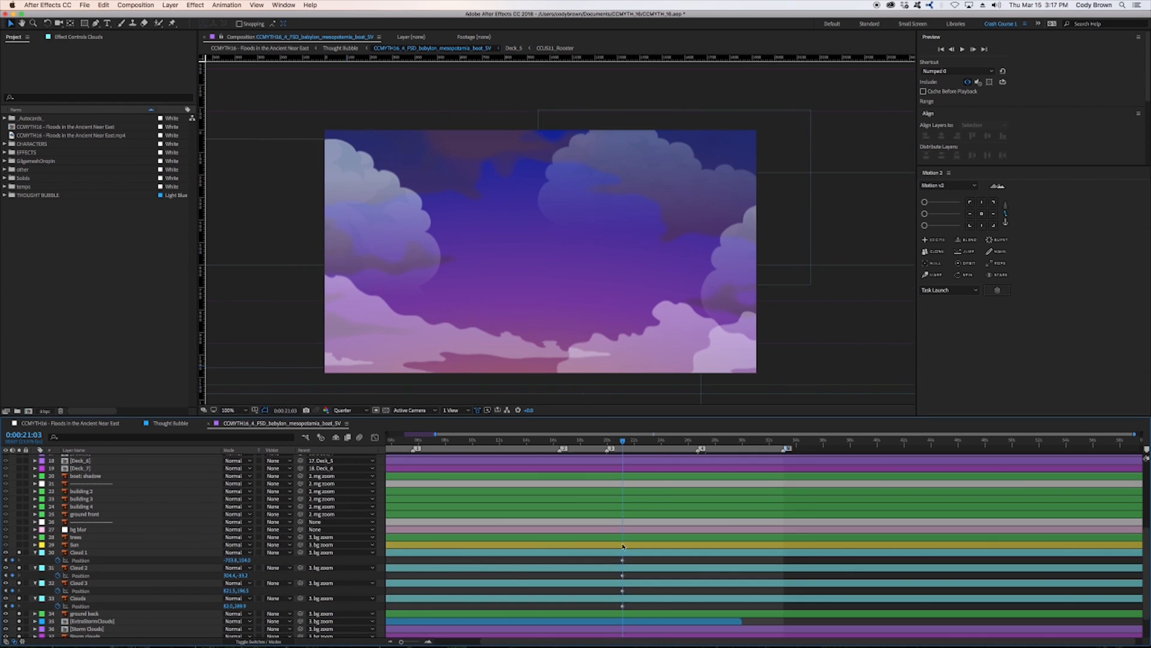
Keyframe the opacity of all cloud and storm layers from 0% at 0:00:16:00 to 100% at 0:00:21:03
key("t")
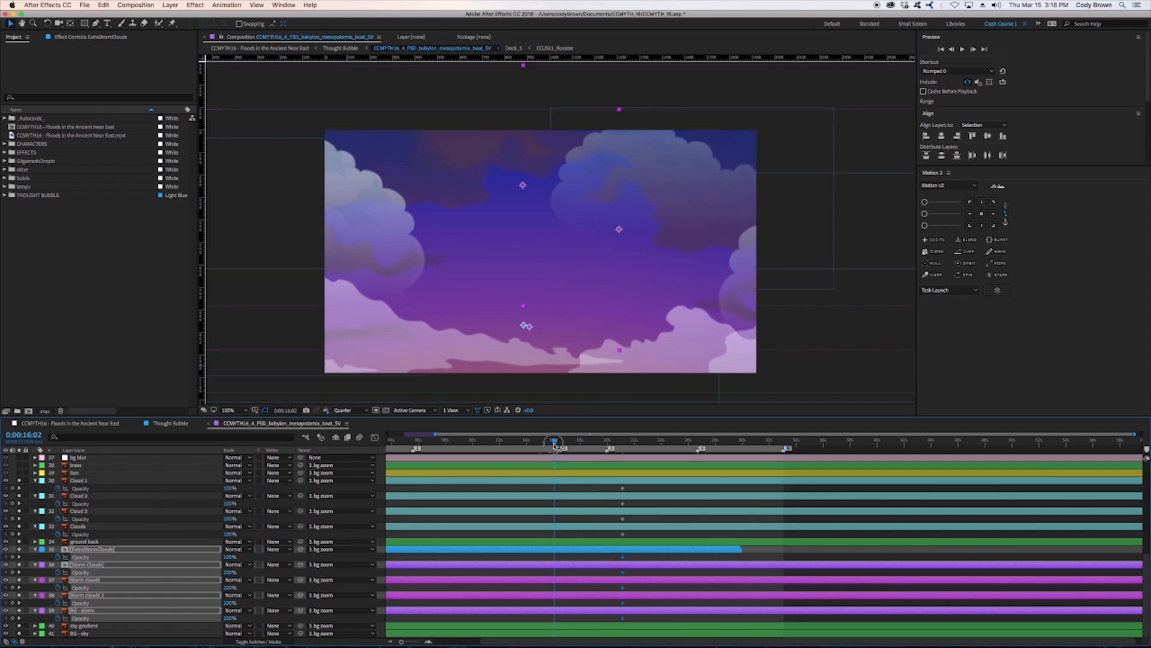
left_click(606, 509)
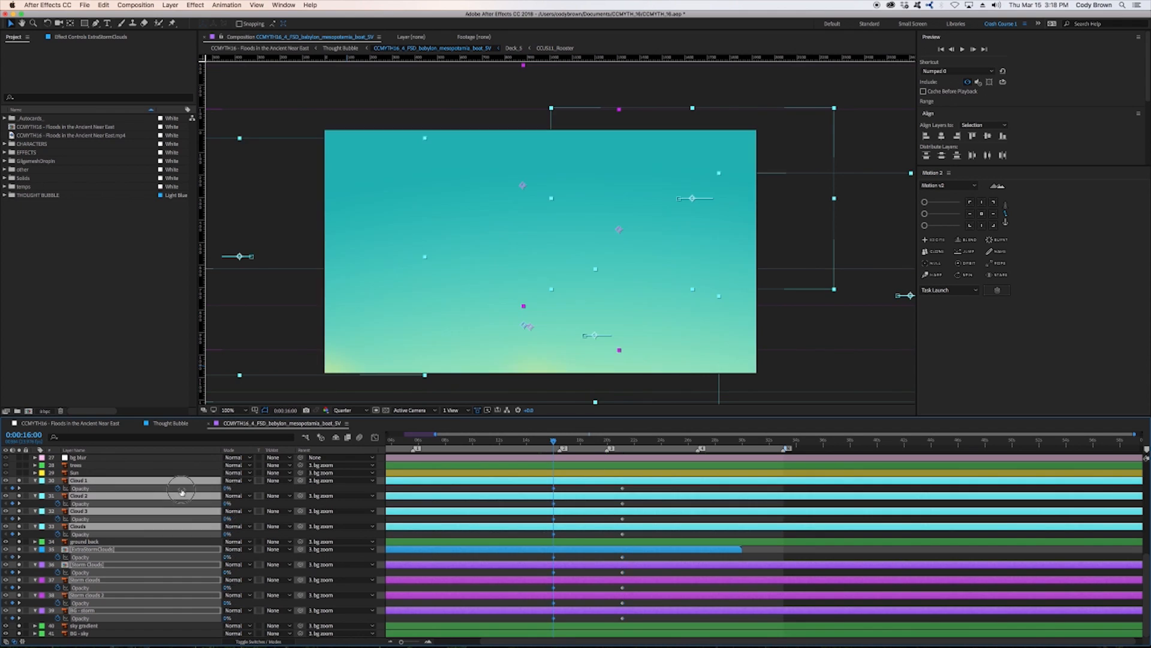
left_click(182, 491)
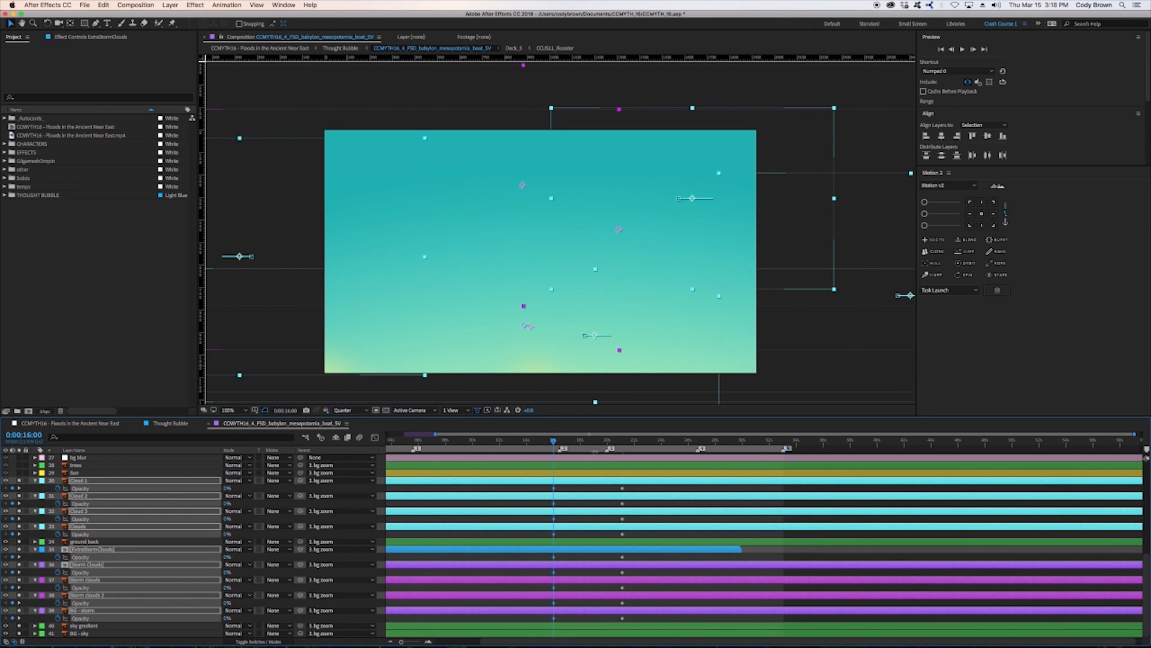
Time-reverse the opacity keyframes of Cloud 1, Cloud 2, Cloud 3 and Clouds so these layers fade out
left_click_drag(622, 487, 525, 543)
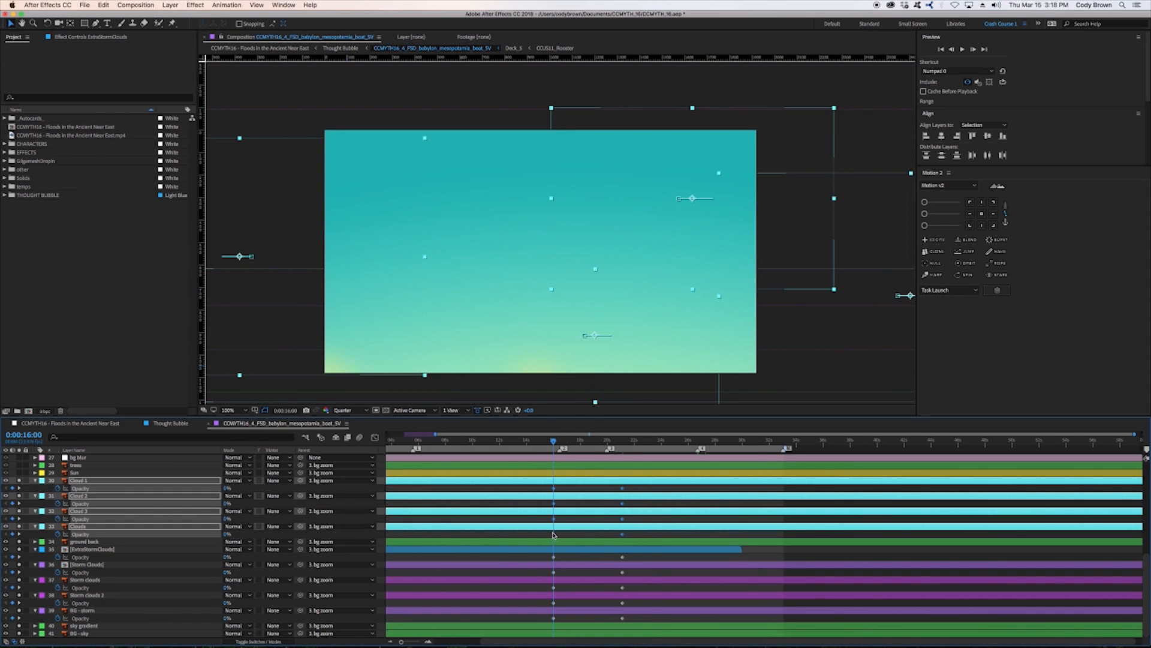
right_click(553, 533)
mouse_move(624, 635)
left_click(702, 632)
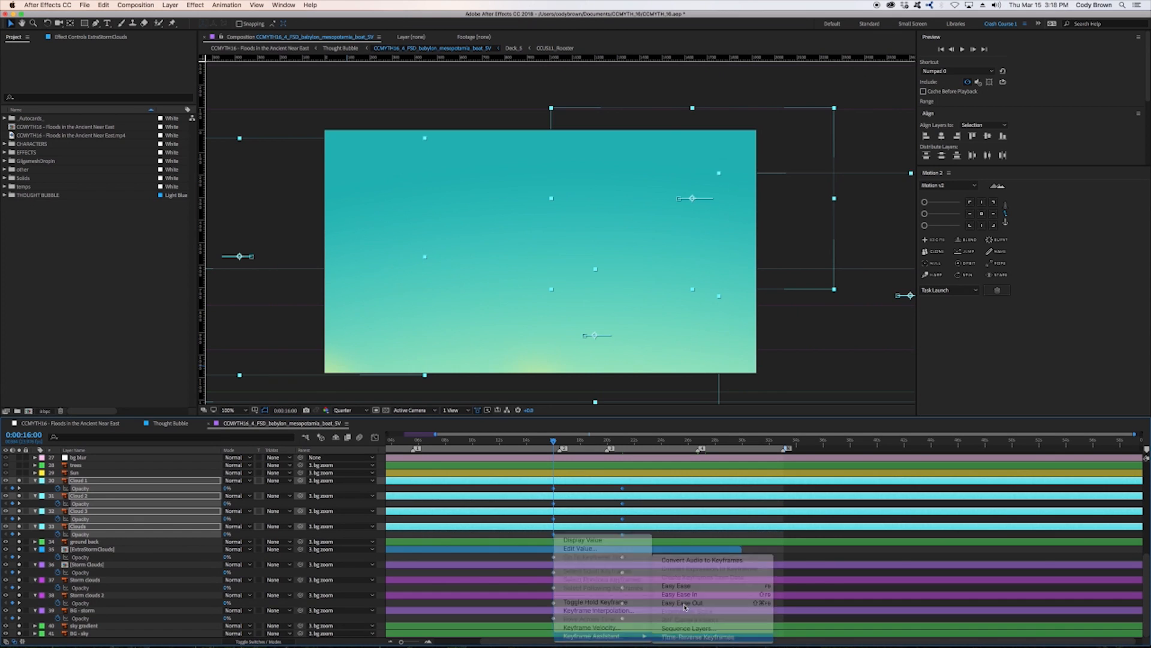
Easy ease all opacity keyframes of the cloud and storm layers, and preview the crossfade from about 0:00:16:00
left_click_drag(539, 497, 660, 626)
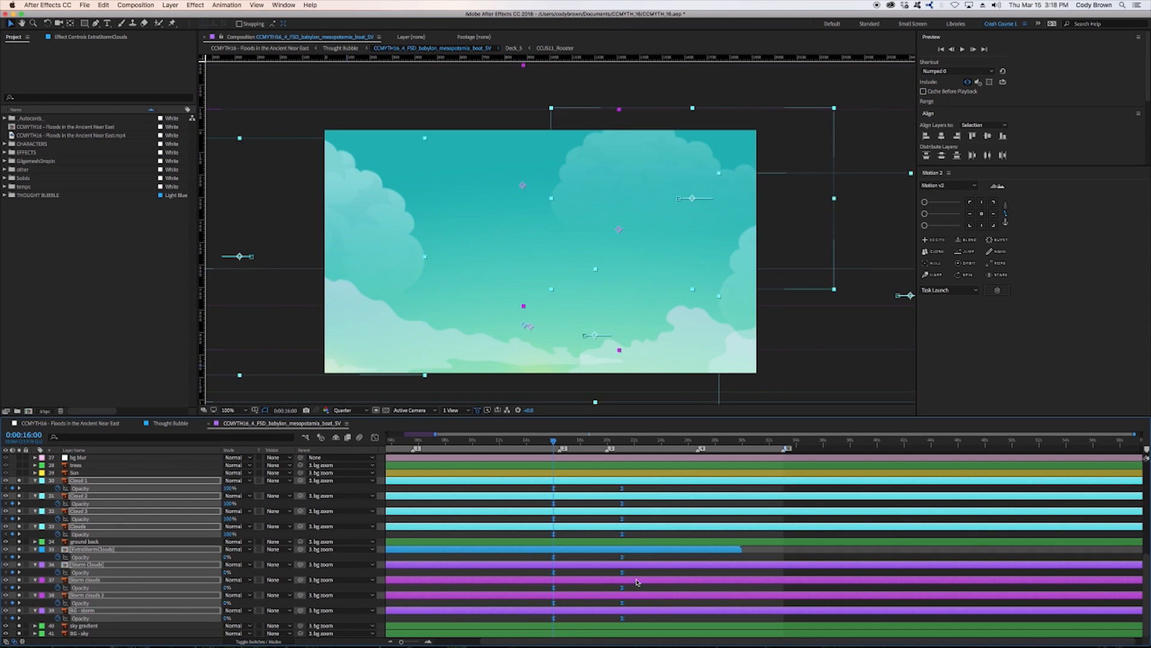
left_click(591, 492)
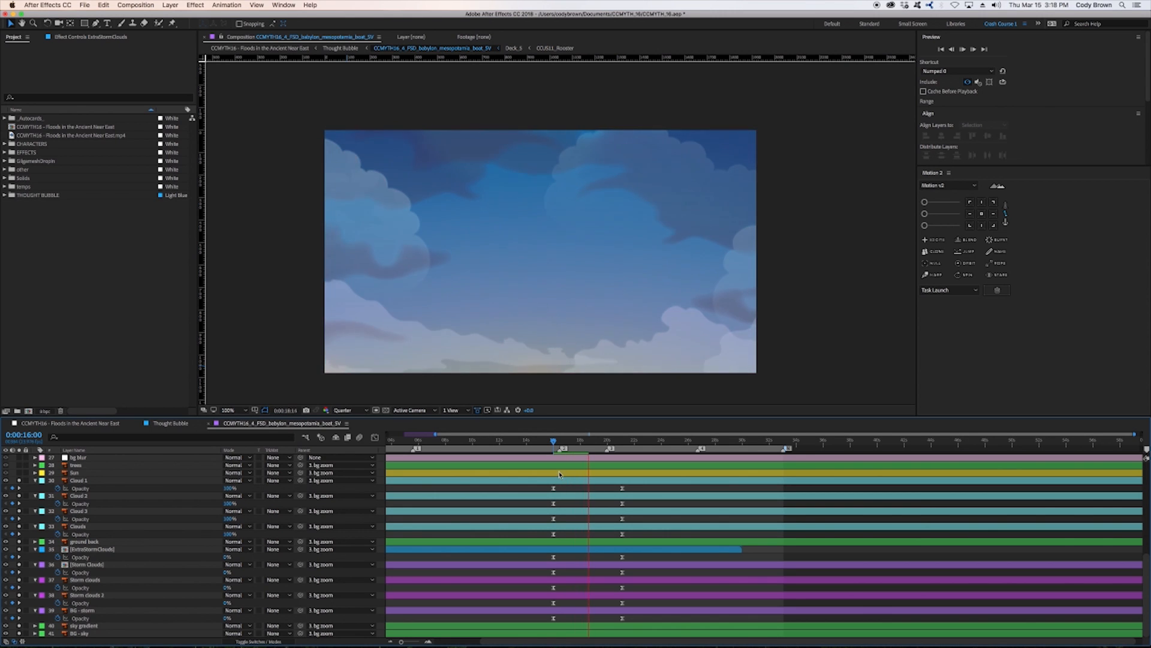
left_click(560, 442)
key("space")
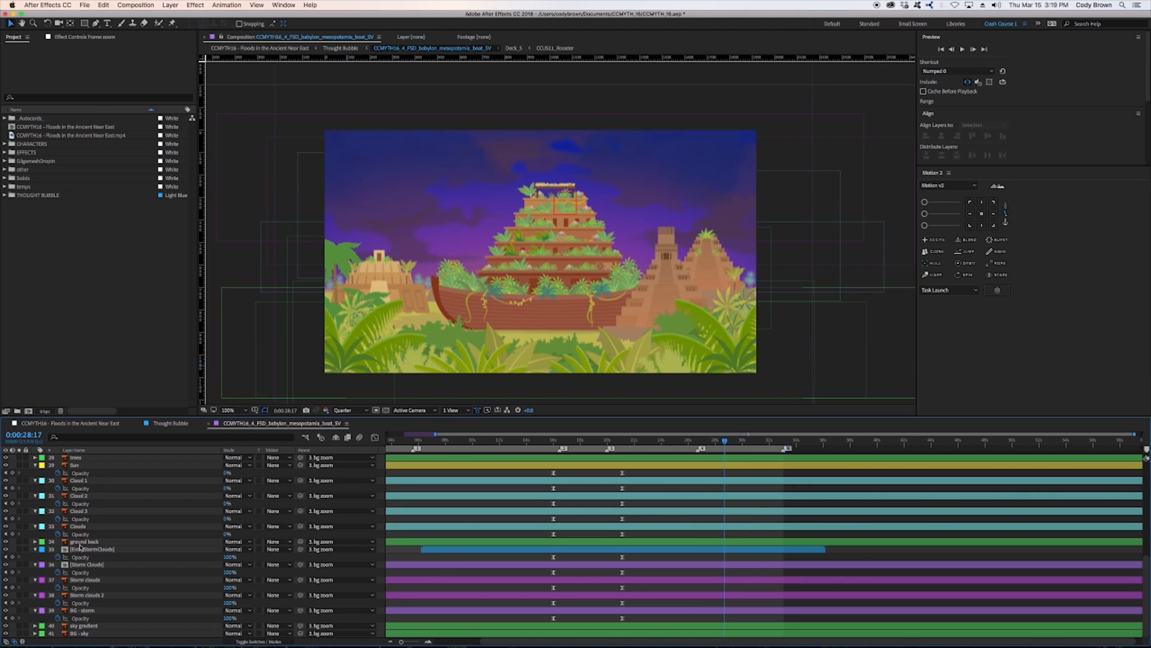
left_click(78, 547)
key("comma")
left_click_drag(804, 130, 684, 178)
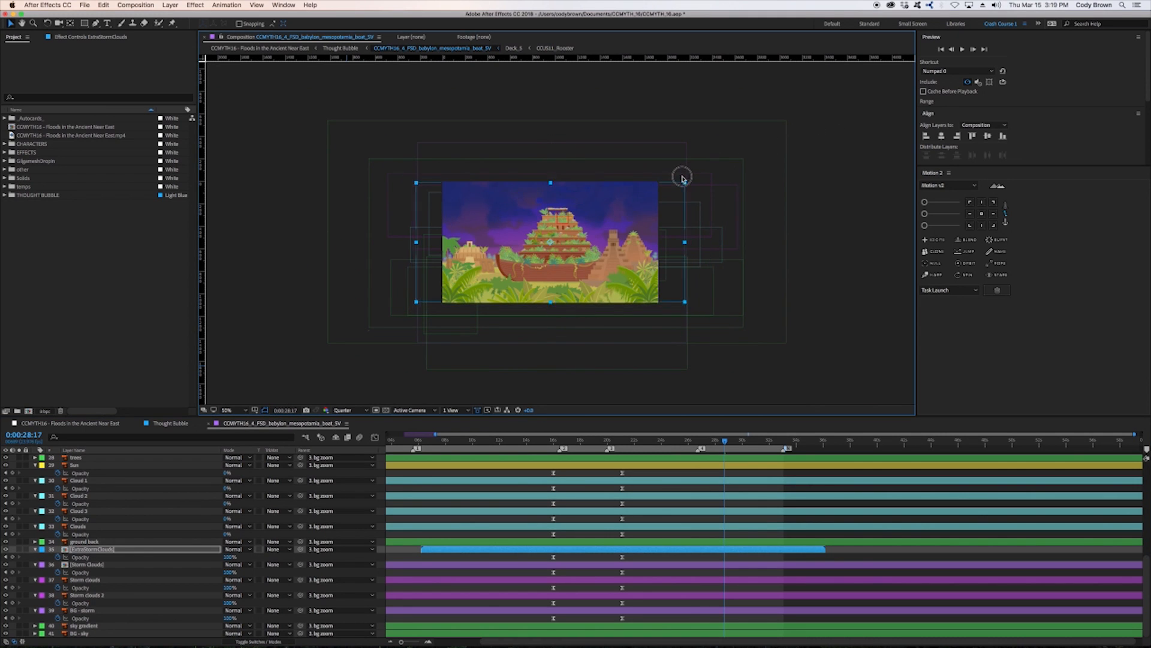
key("super+z")
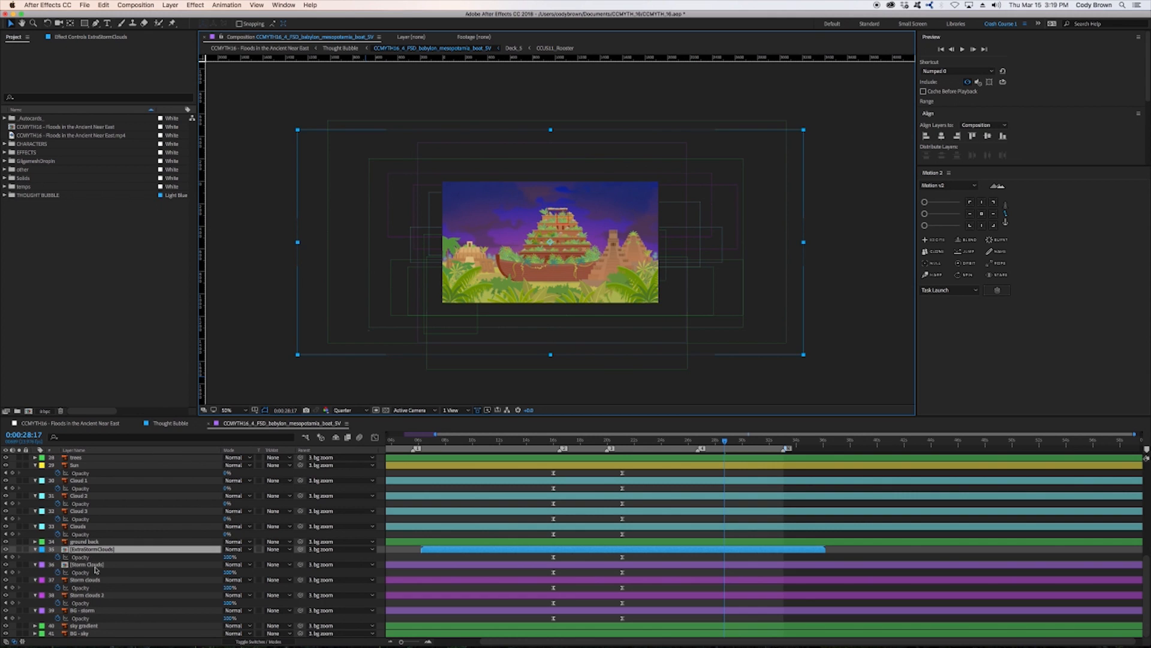
Solo the Storm Clouds layer in the boat composition and scale it down until it extends only slightly beyond the frame
double_click(94, 566)
left_click(328, 424)
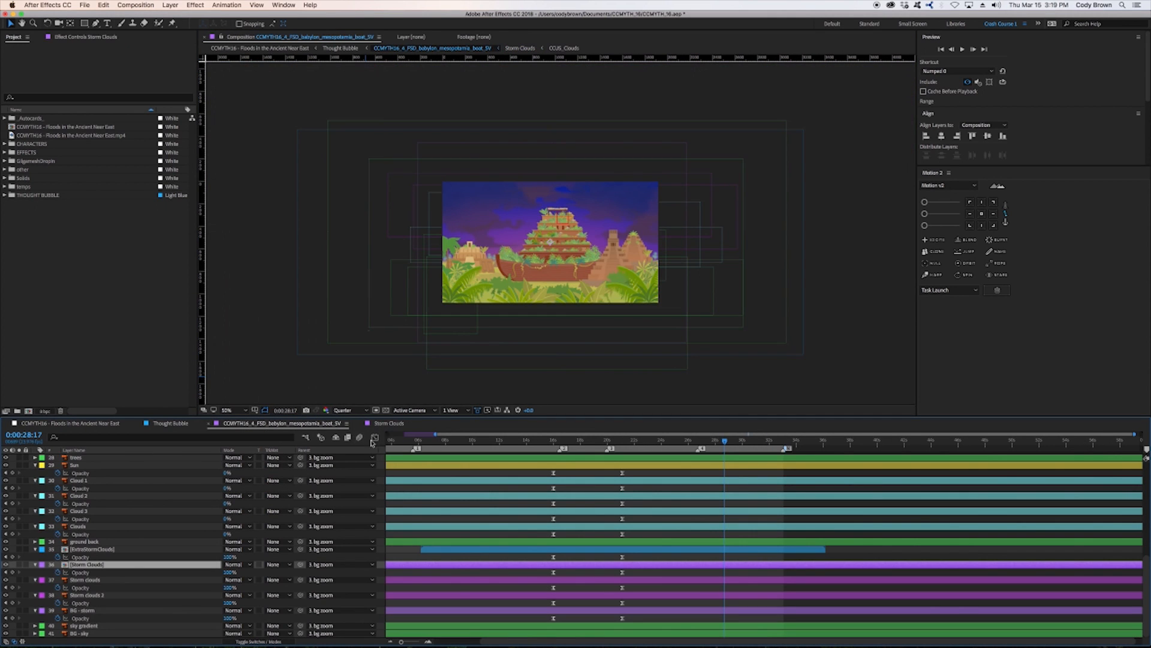
left_click_drag(639, 560, 727, 560)
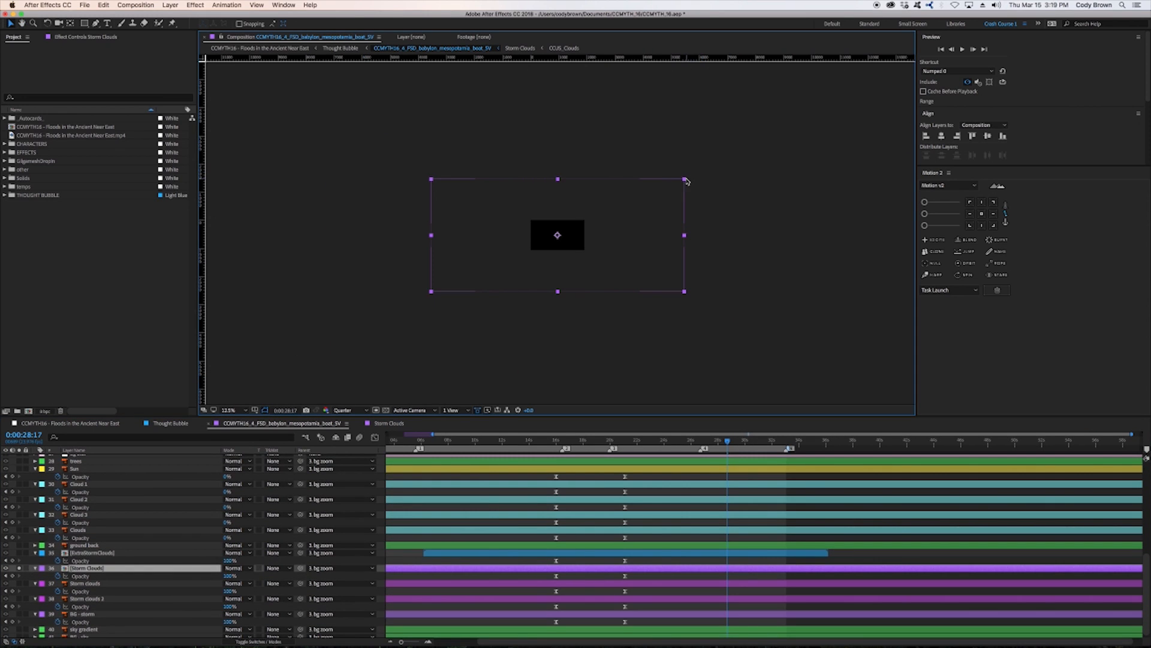
left_click_drag(687, 181, 640, 221)
key("period")
key("period")
key("period")
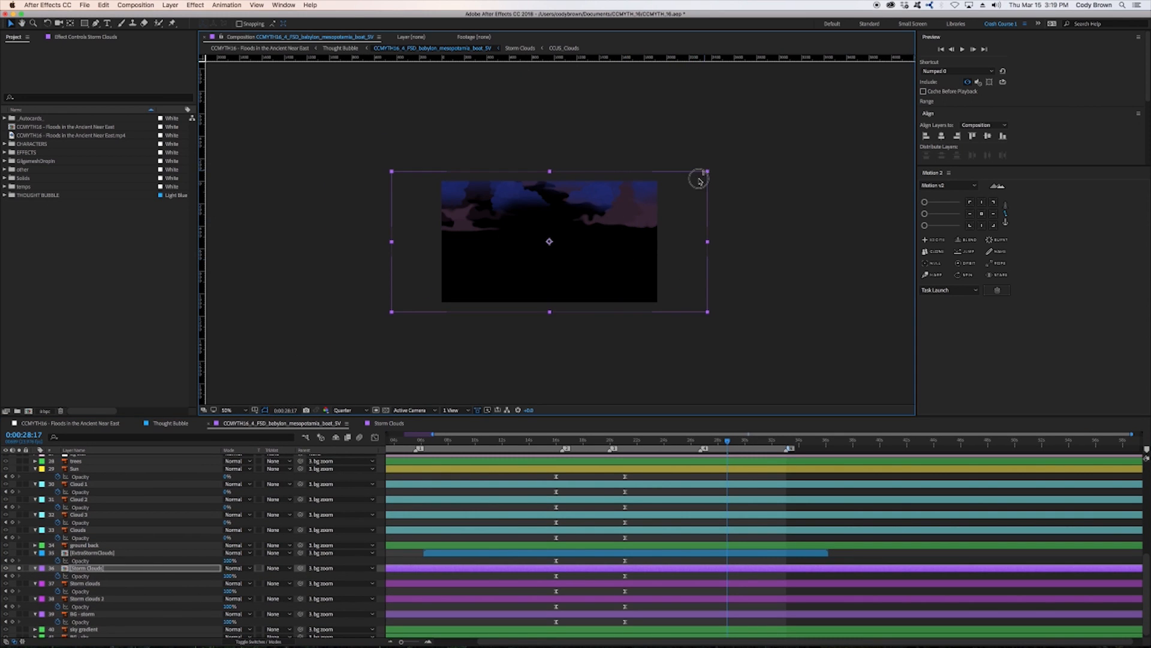
left_click(692, 184)
left_click(705, 173)
left_click_drag(708, 174, 692, 178)
key("period")
left_click_drag(667, 219, 670, 225)
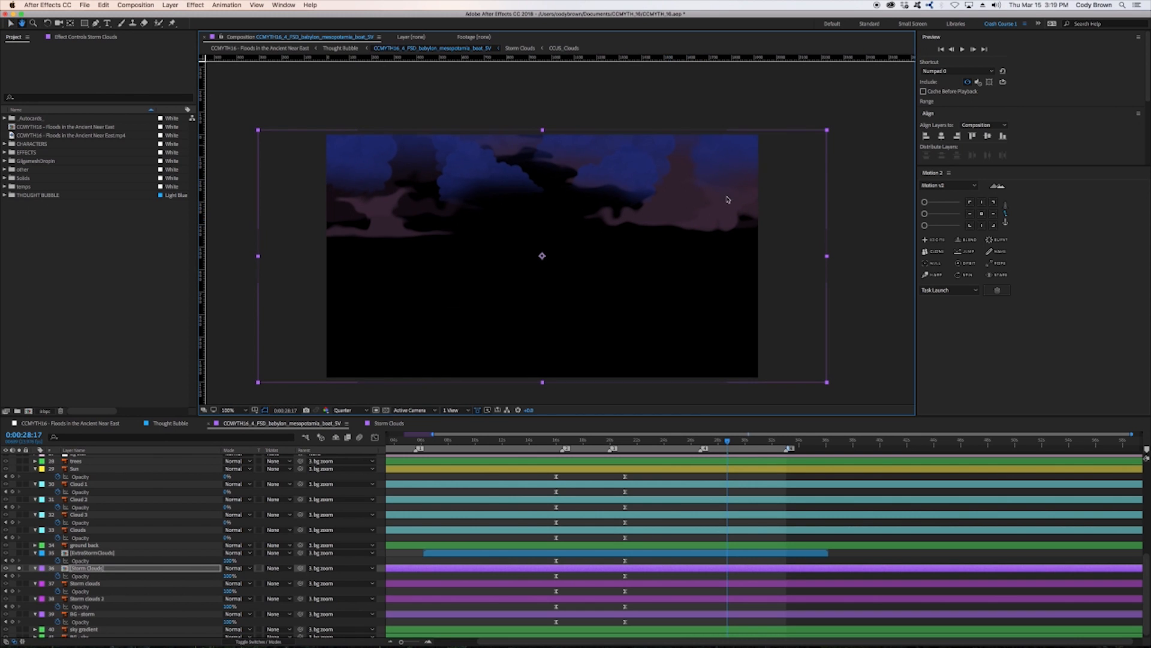
Turn off the Storm Clouds solo and review the full boat scene against the storm sky
left_click(445, 449)
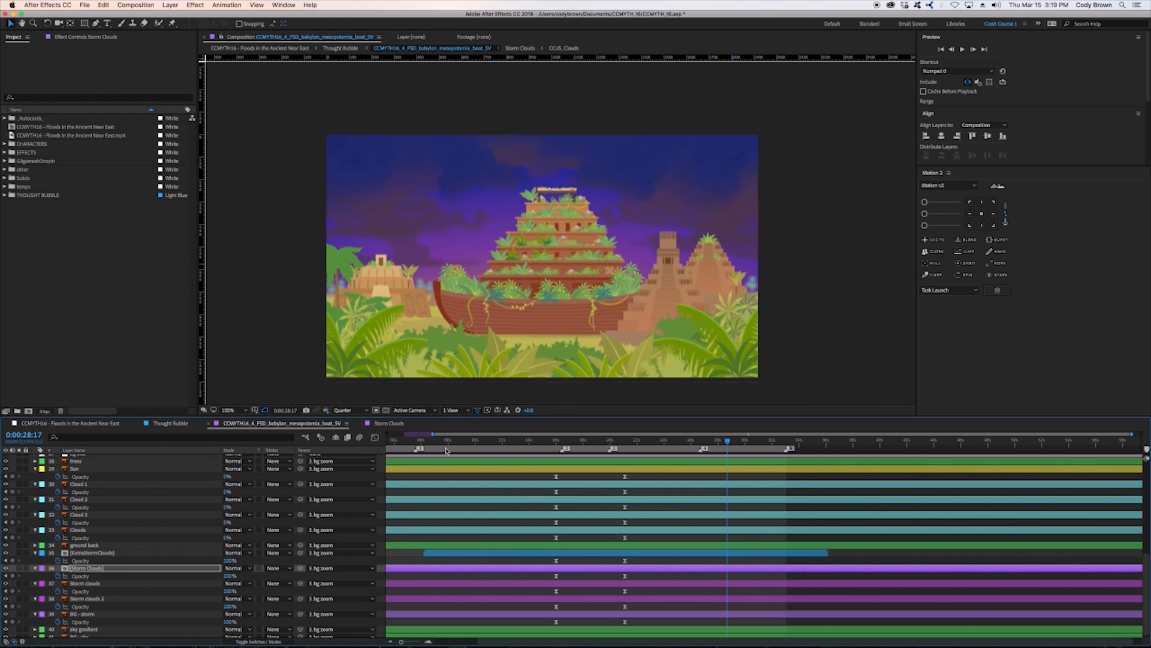
left_click(772, 442)
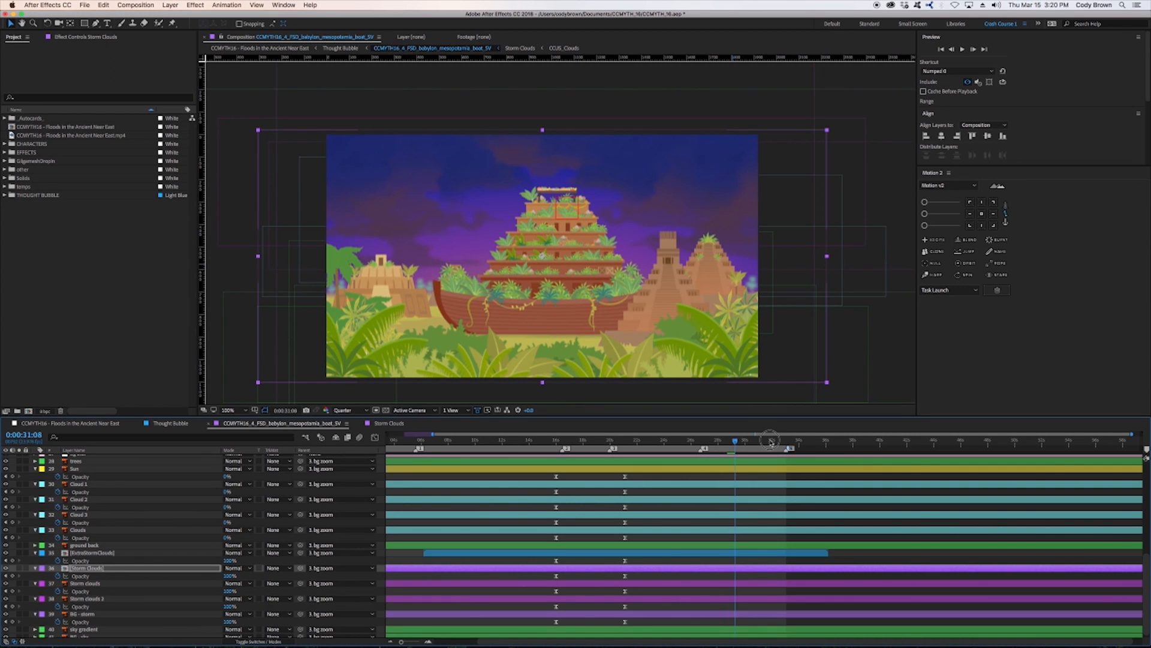
left_click(584, 442)
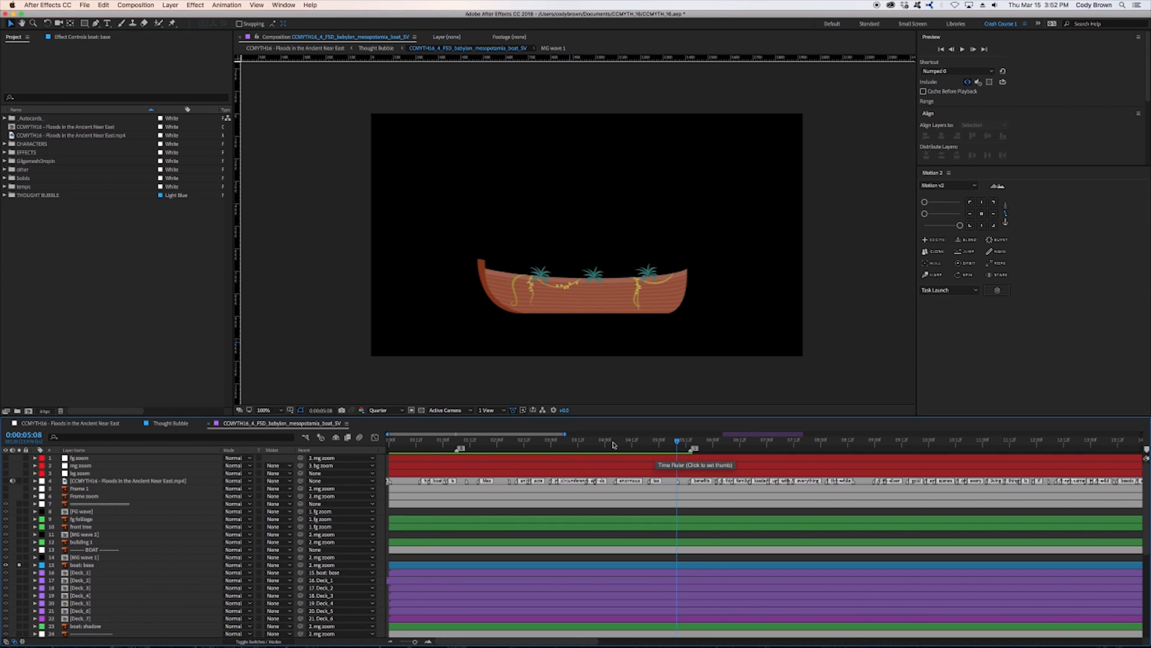
Create a shape layer at 0:00:00:18 and draw a tall, narrow white rectangle on the left side of the boat
left_click(432, 449)
right_click(382, 546)
mouse_move(432, 547)
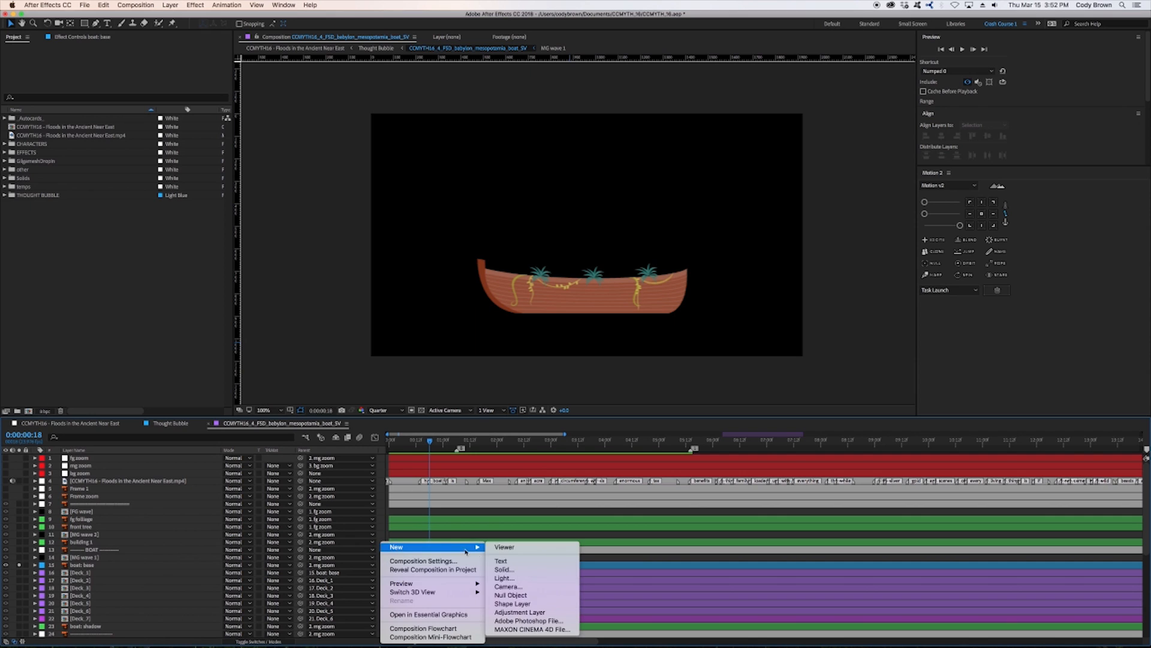
left_click(531, 604)
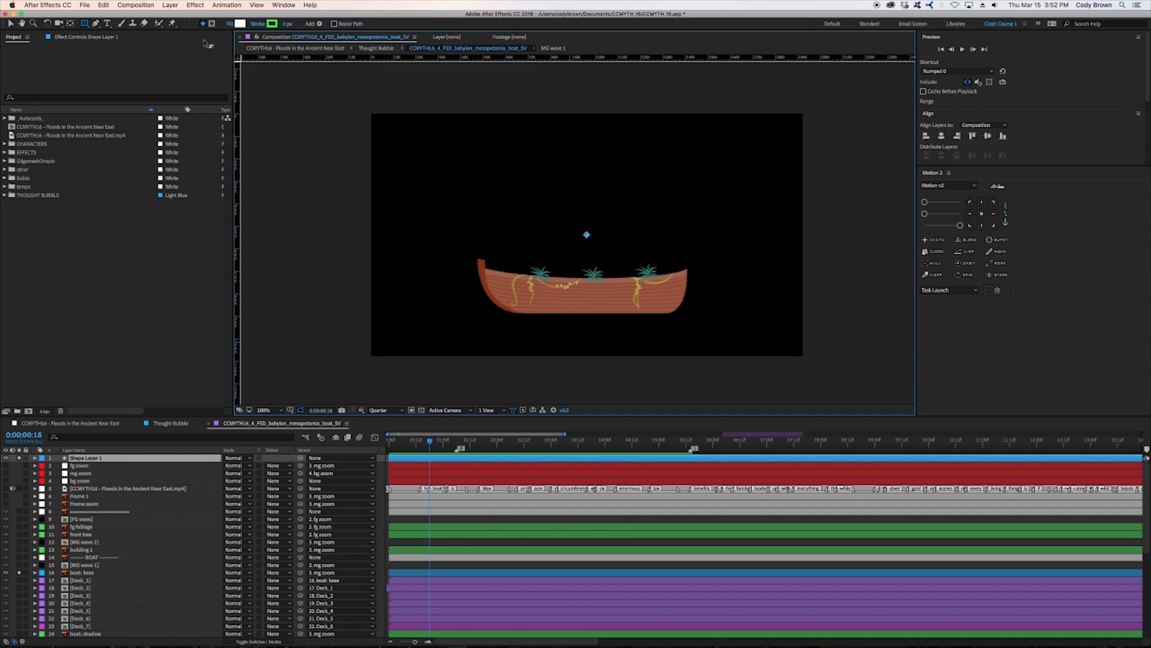
left_click_drag(388, 133, 426, 355)
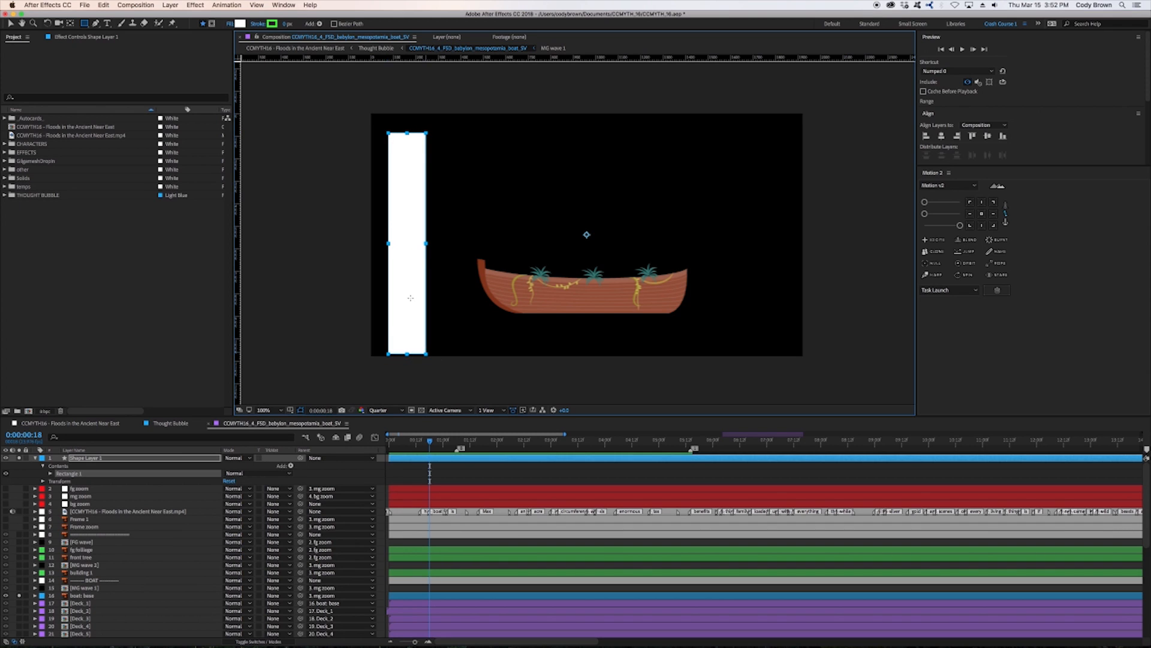
Center the rectangle's anchor point and rotate it counterclockwise into a diagonal strip beside the boat
left_click(982, 214)
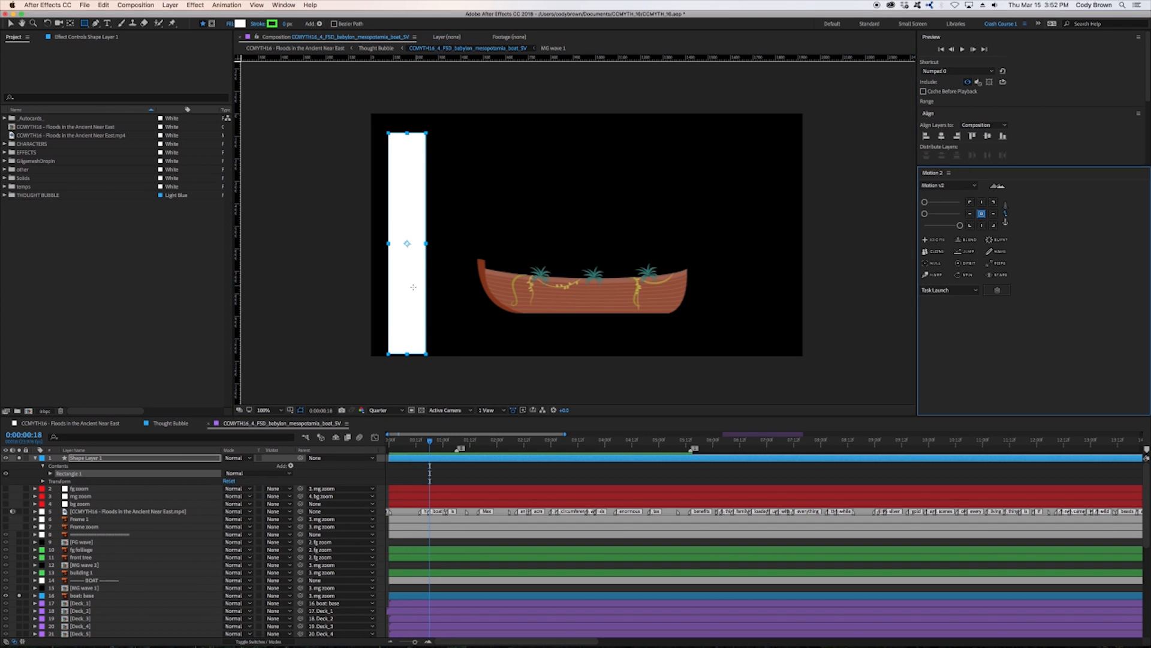
key("w")
left_click_drag(408, 293, 433, 300)
key("v")
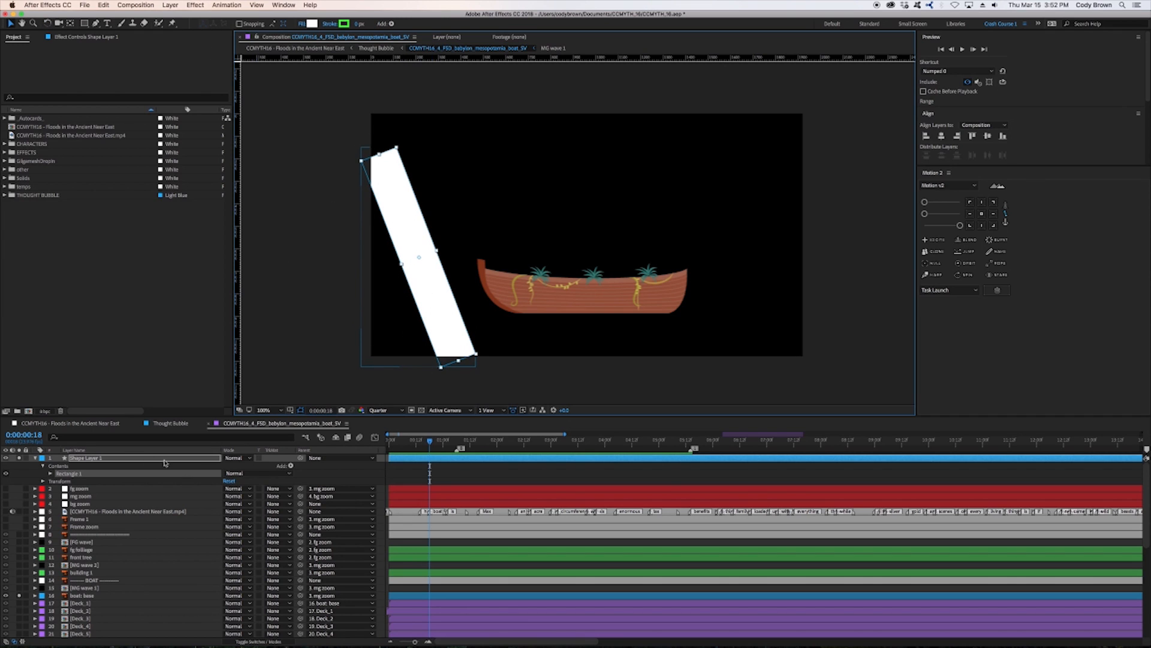
Rename the shape layer as shine and set a position keyframe for it at 0:00:00:18
left_click(133, 459)
key("Return")
type("shine")
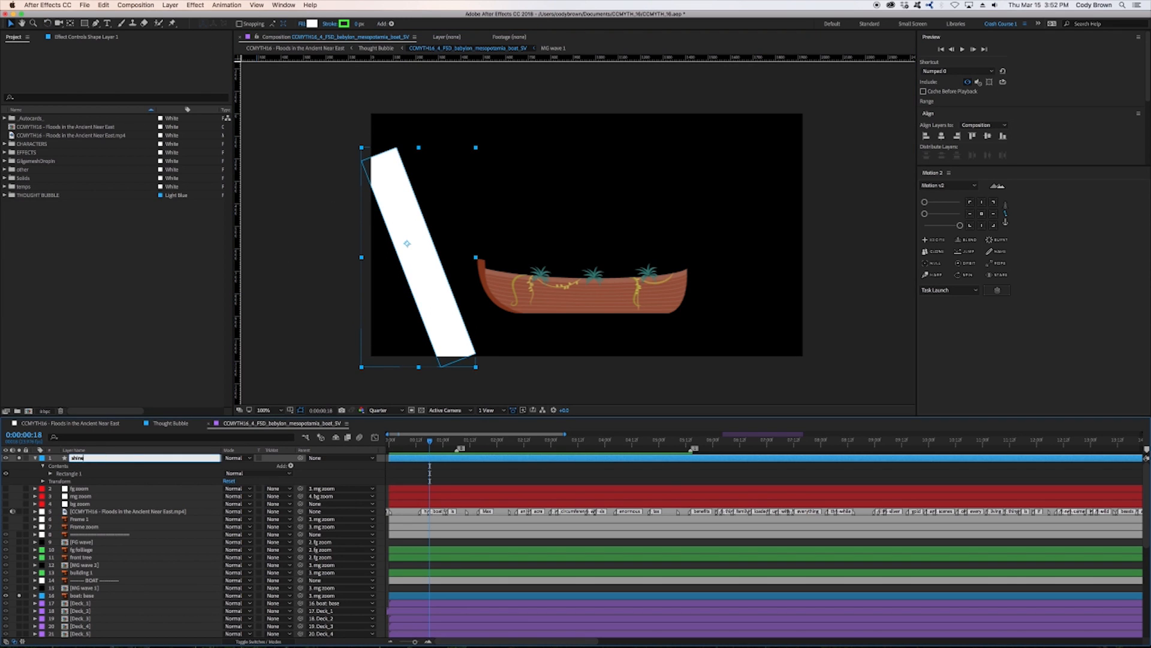
key("Return")
key("p")
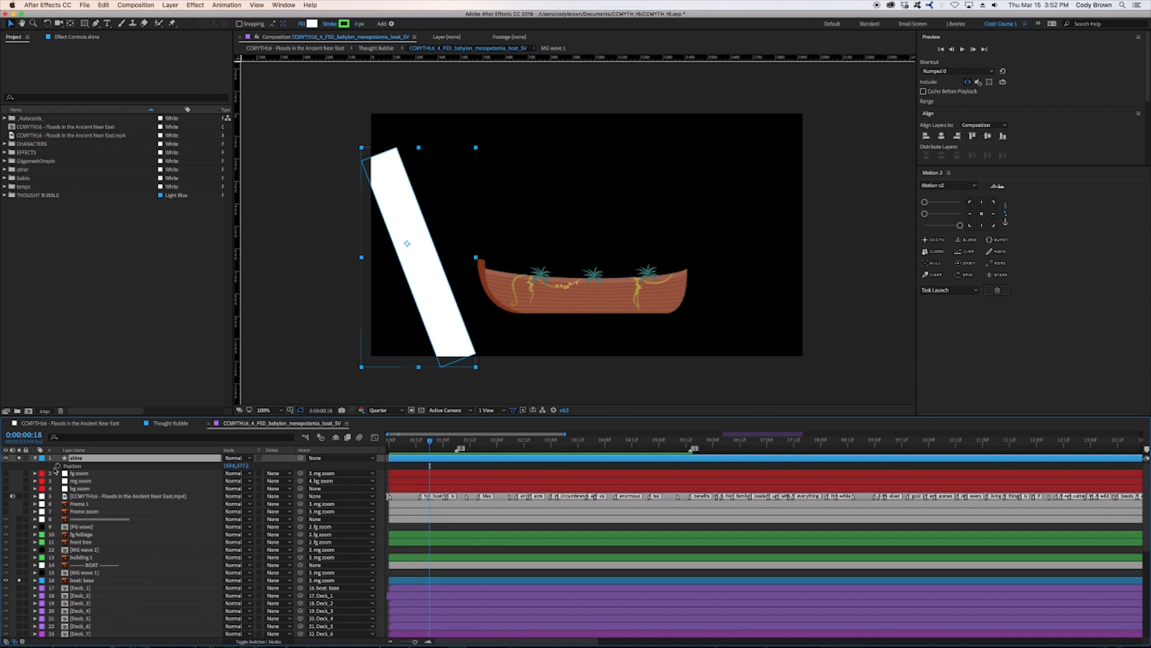
left_click(57, 466)
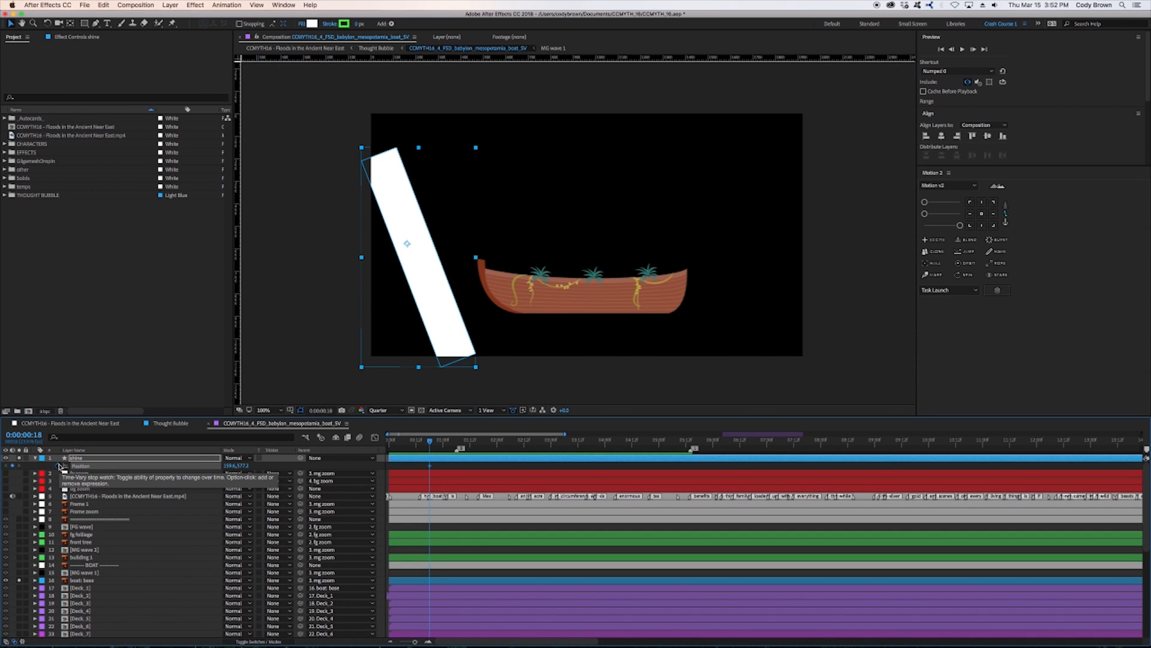
At 0:00:02:00, move the shine strip horizontally past the right side of the boat to keyframe its sweep
key("shift+Page_Down")
key("shift+Page_Down")
key("shift+Page_Down")
left_click_drag(287, 469, 697, 469)
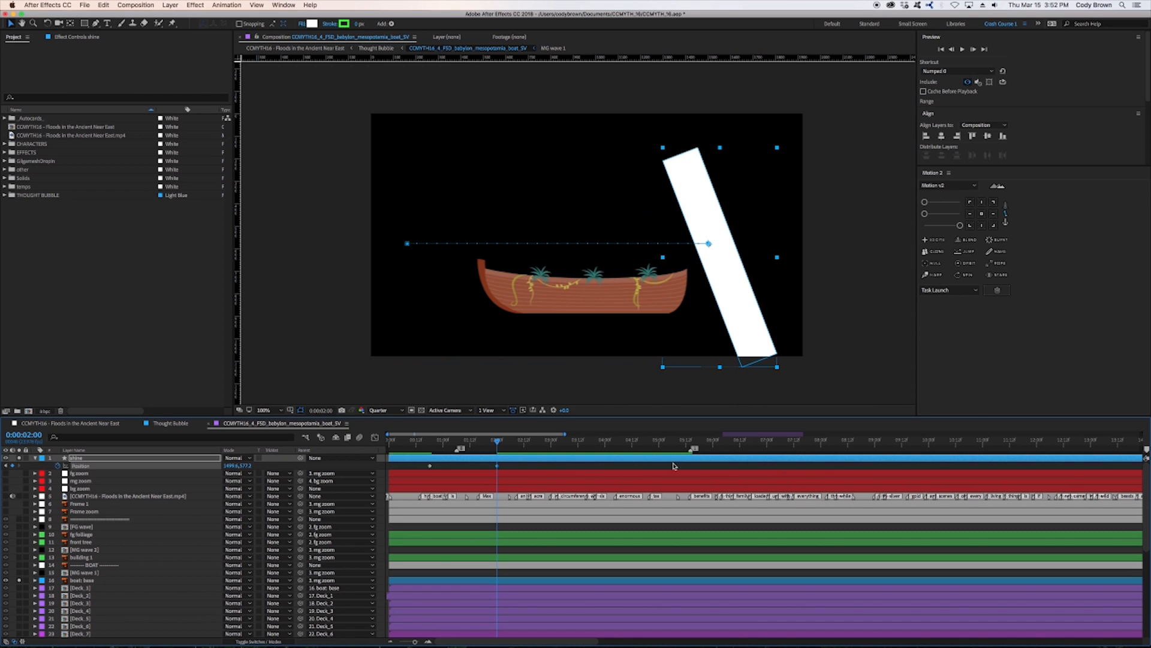
Apply Easy Ease to both position keyframes of the shine layer
left_click_drag(506, 471, 423, 463)
key("F9")
left_click(447, 466)
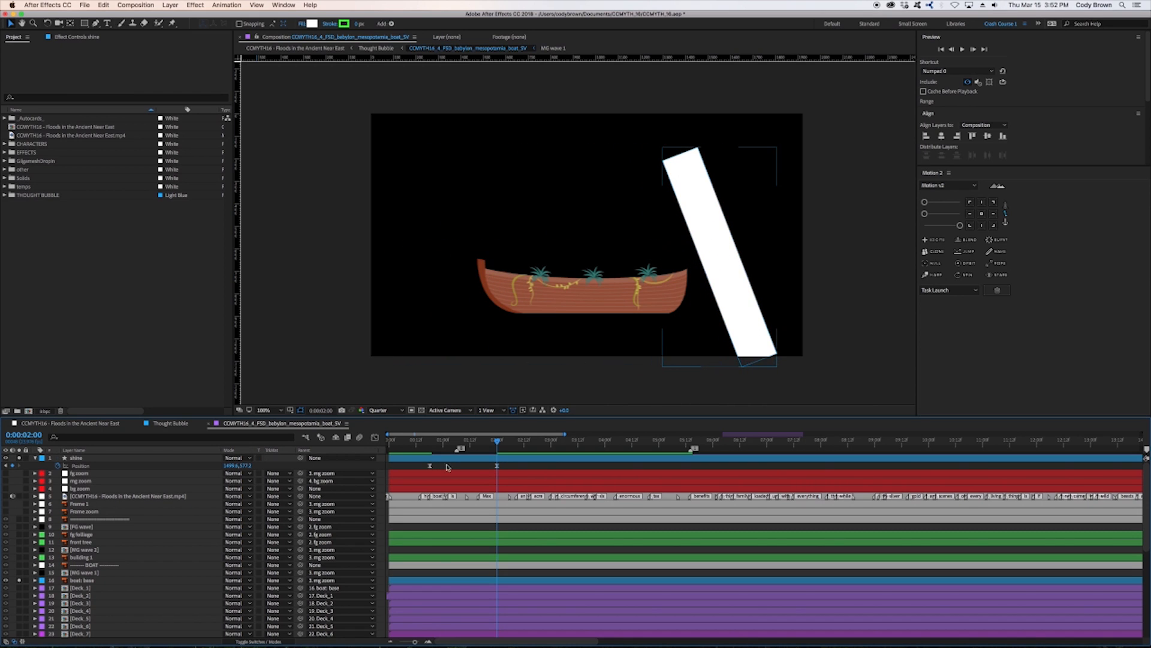
At 0:00:01:06, move shine above boat base and confine it with a duplicate boat base as alpha matte, using Add blending
left_click(458, 441)
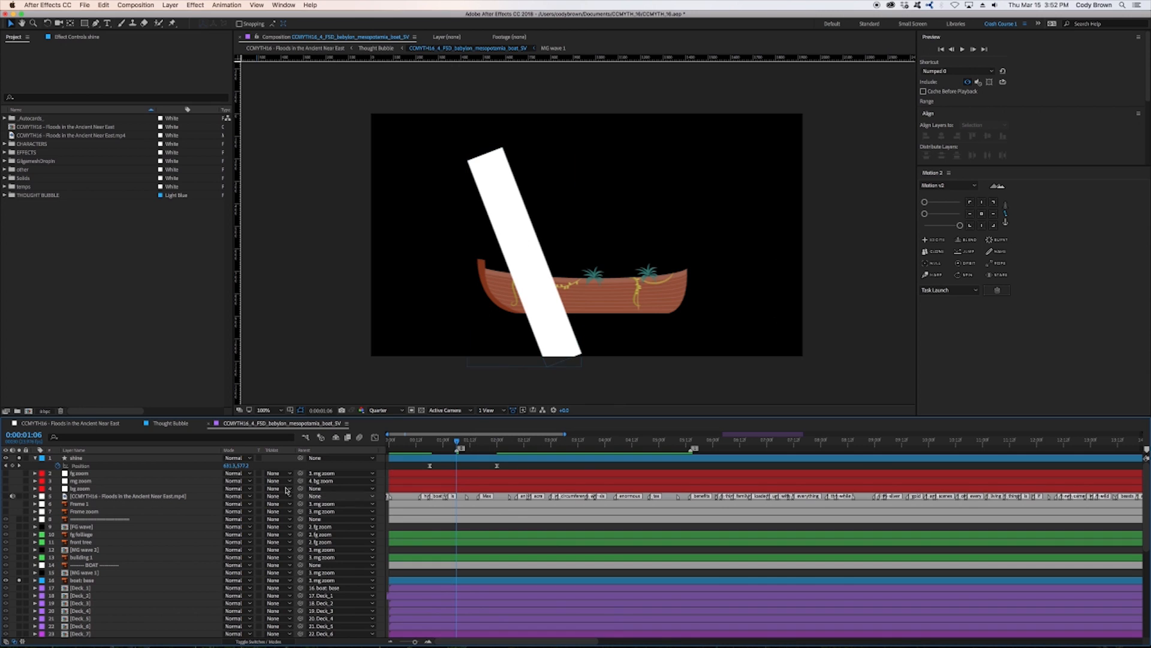
left_click_drag(150, 457, 149, 581)
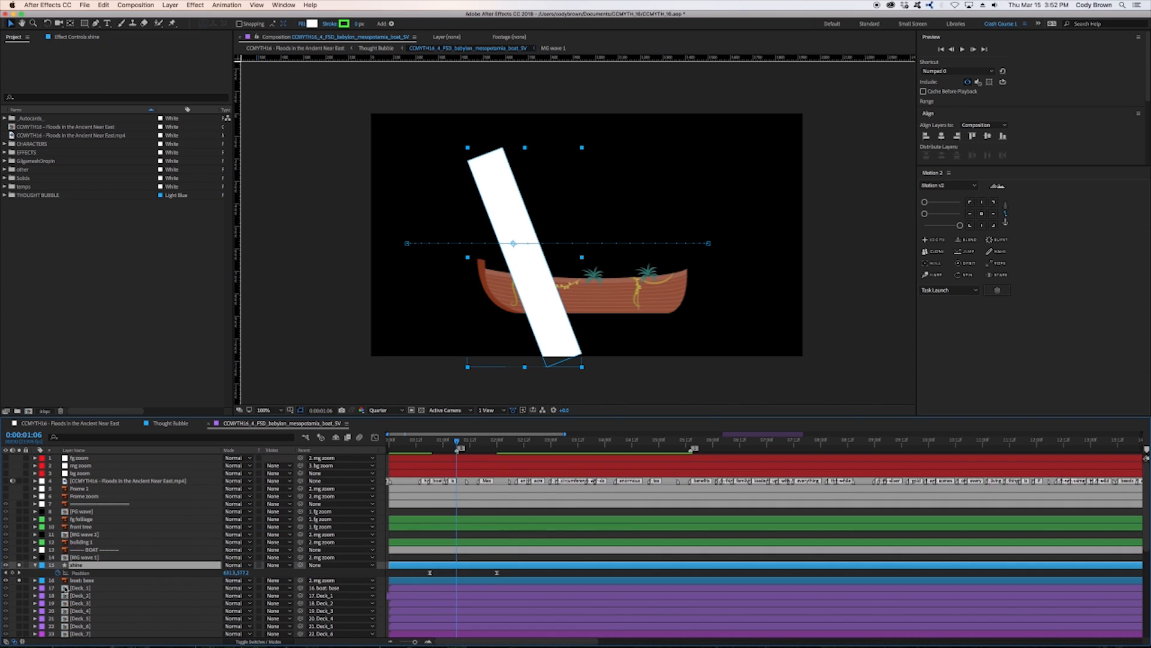
scroll(42, 558, "down", 1)
left_click(42, 550)
left_click(71, 559)
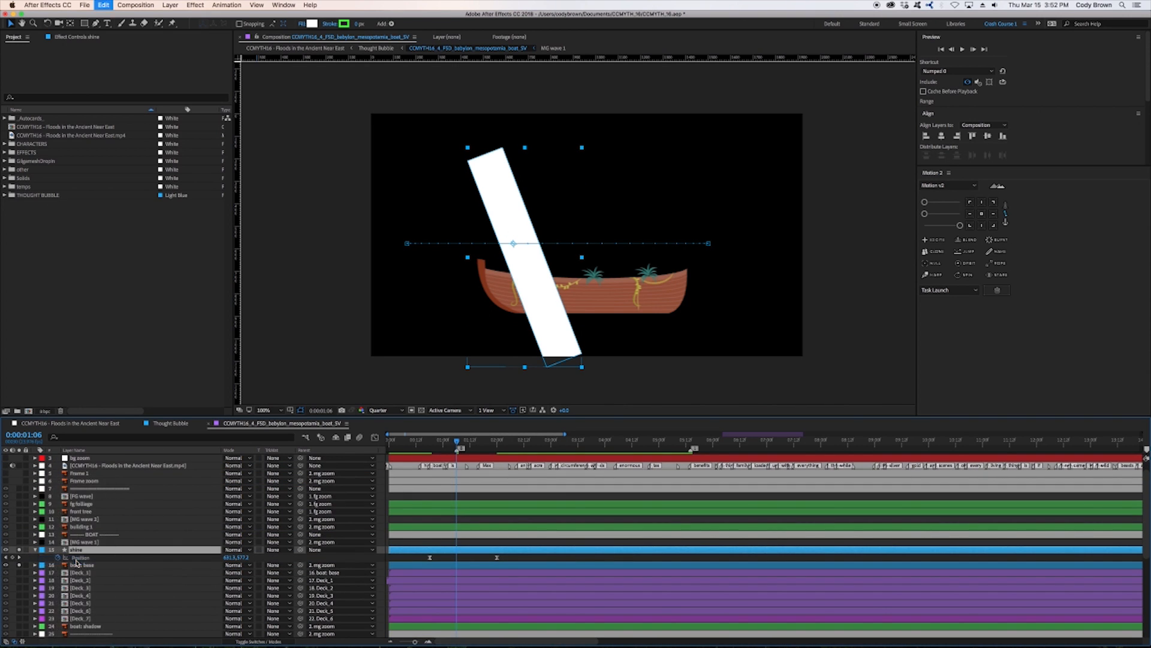
left_click(88, 566)
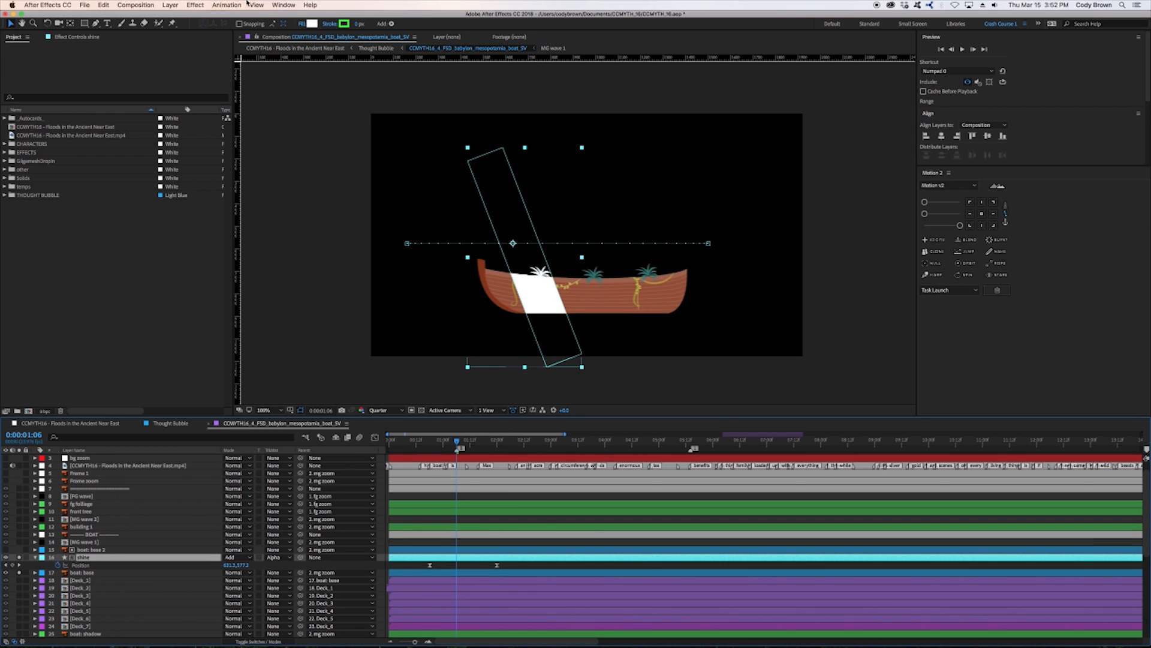
Apply Gaussian Blur to the shine layer and increase its blurriness to soften the strip's edges
left_click(198, 4)
mouse_move(231, 63)
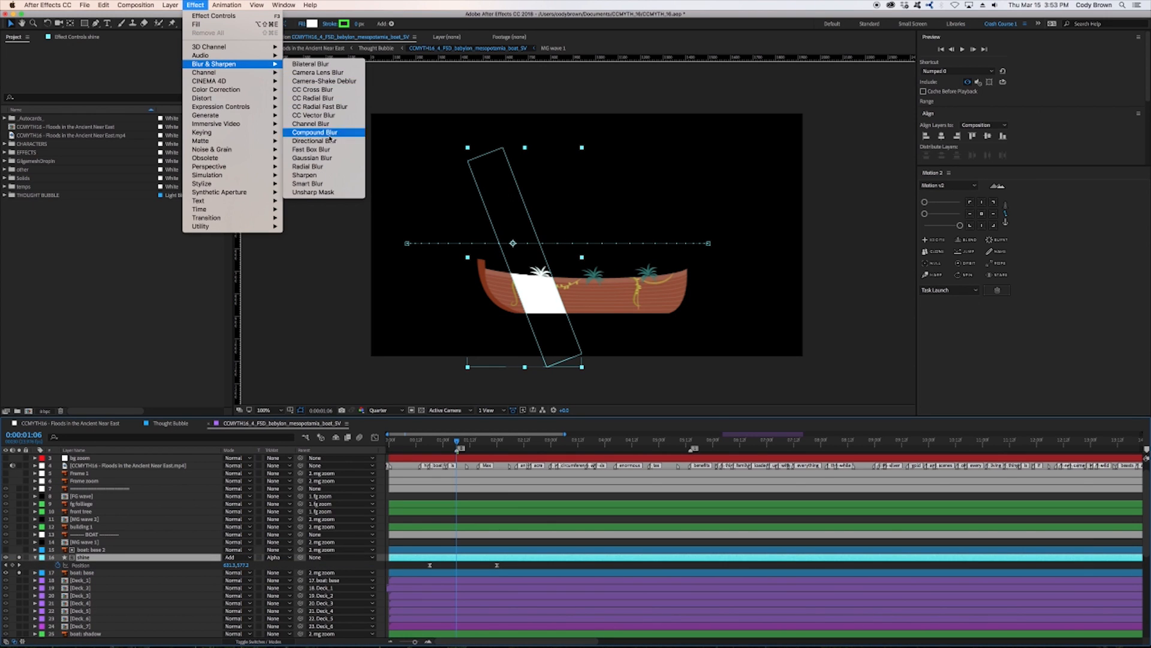
left_click(339, 160)
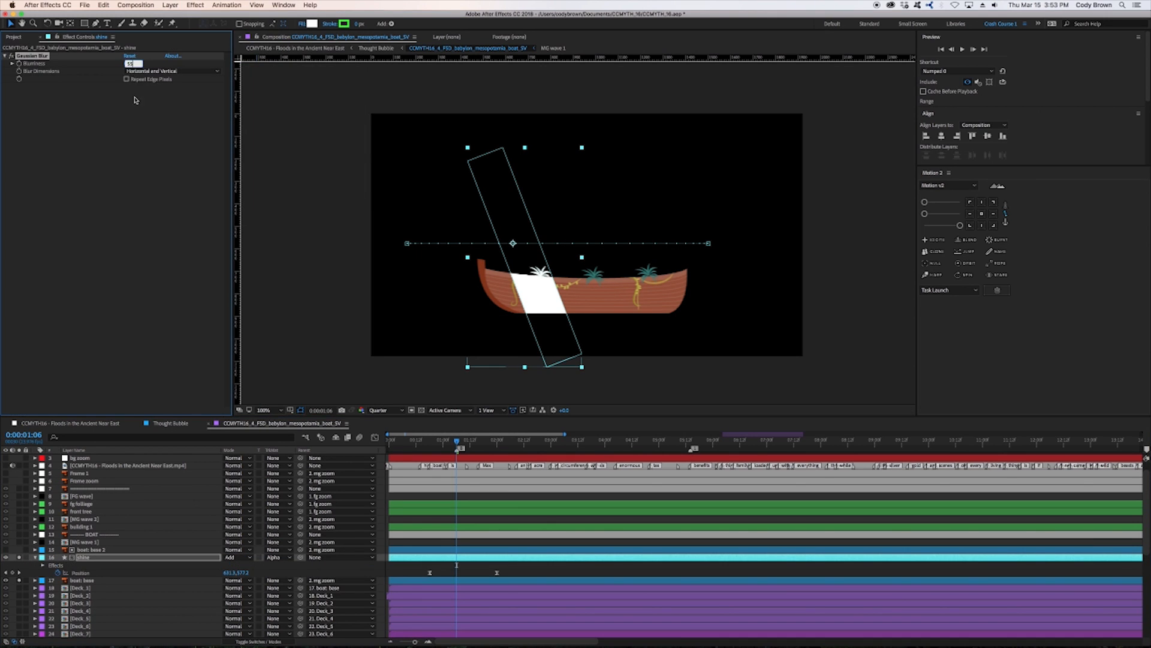
Copy the Gaussian Blur effect from the shine layer onto the boat base 2 matte layer
left_click(35, 55)
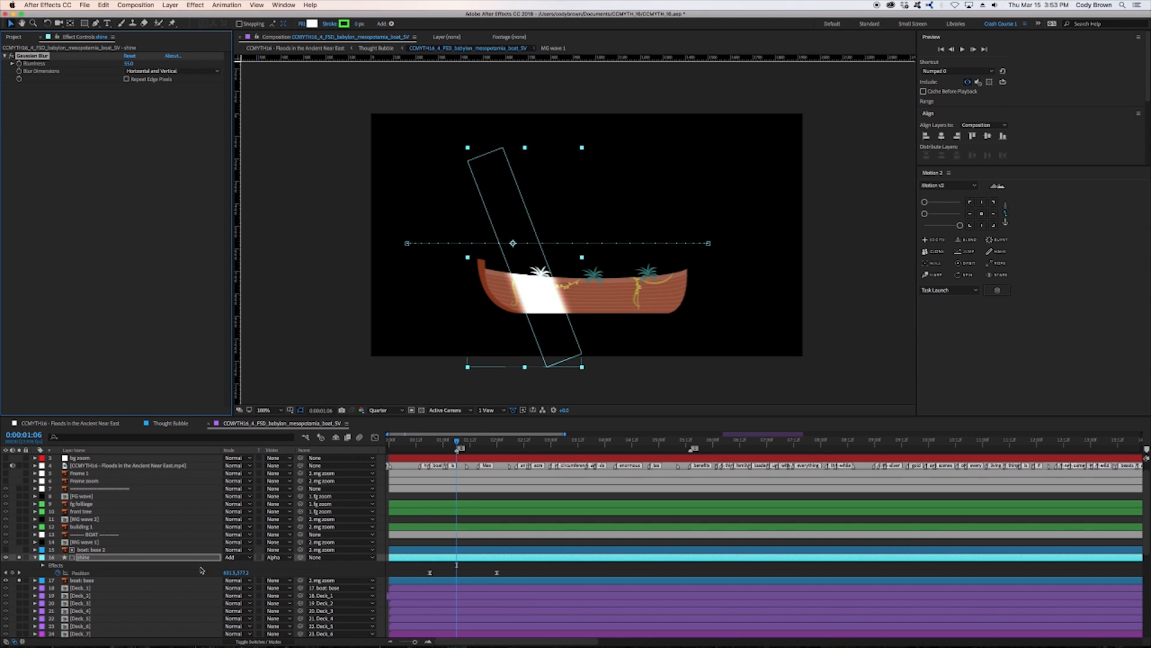
left_click(126, 559)
left_click(123, 549)
key("super+v")
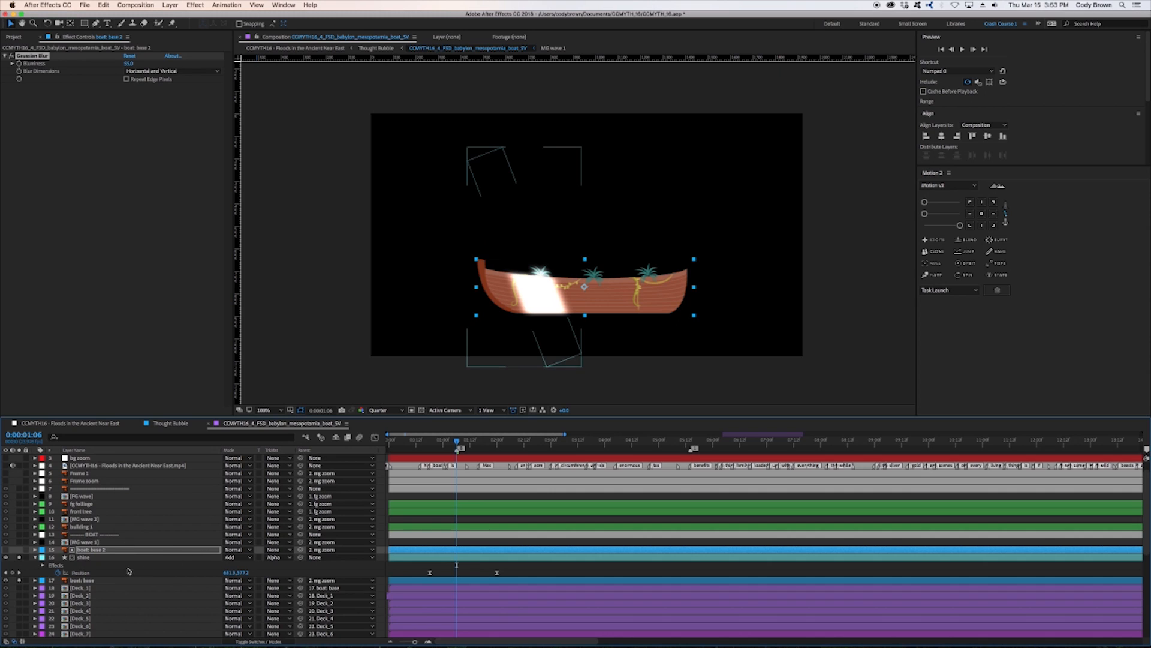
Set the opacity of the shine layer to 44%
left_click(118, 559)
key("t")
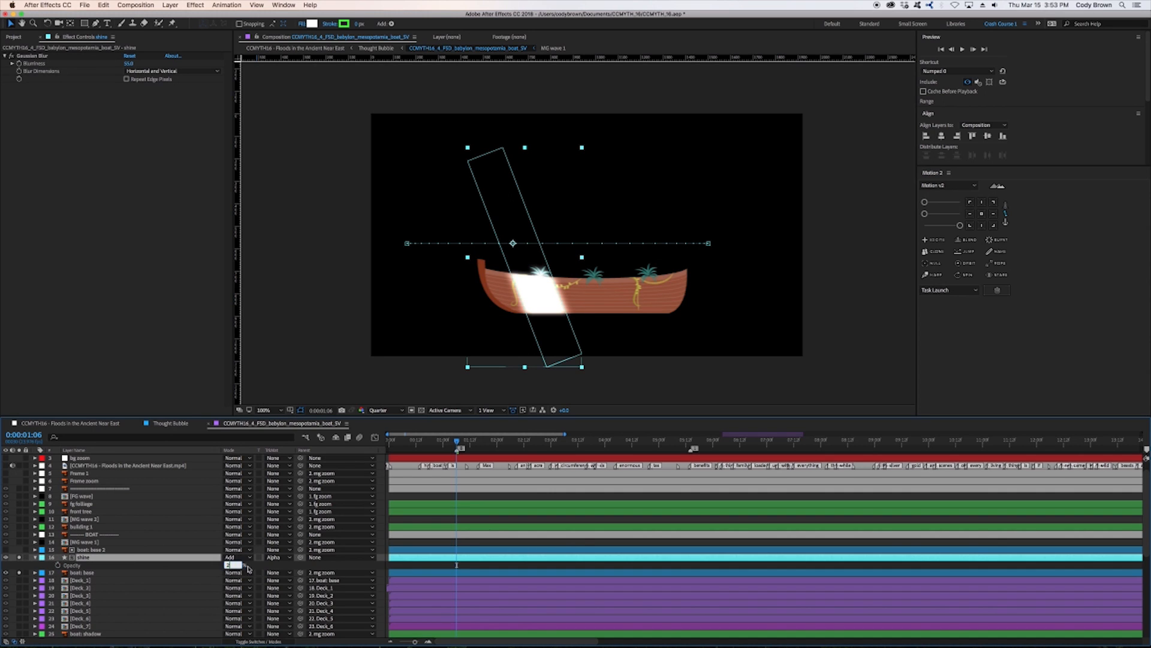
left_click(253, 564)
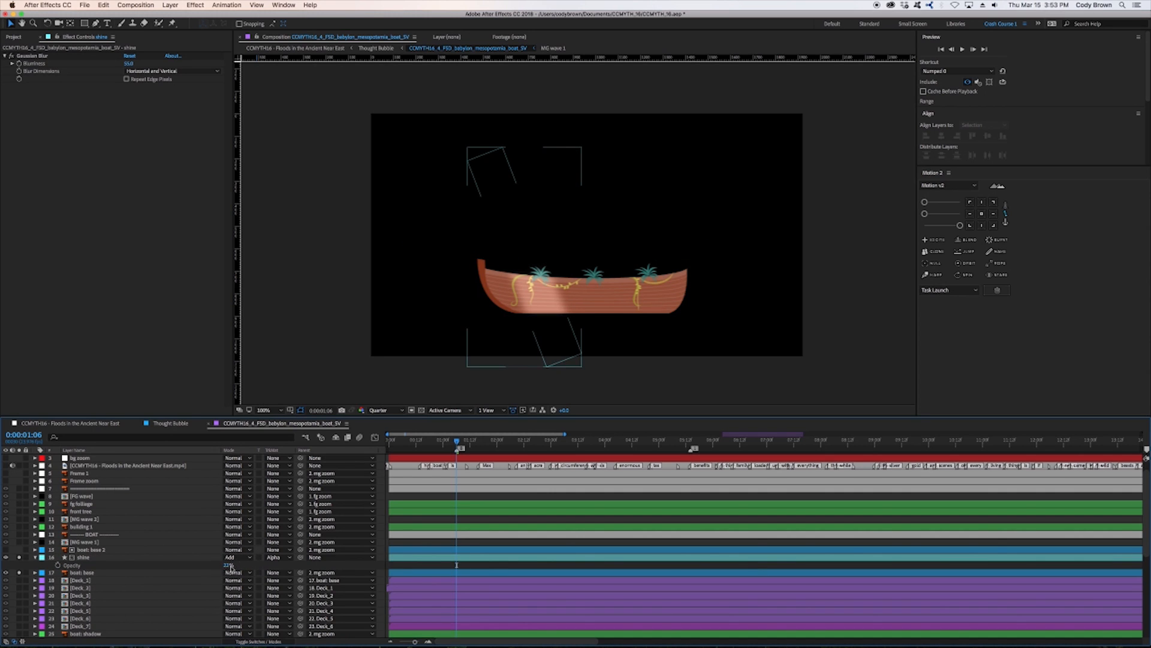
type("44")
key("Return")
Show the shine layer's Position property and apply the Bulge distortion effect to the layer
left_click(125, 556)
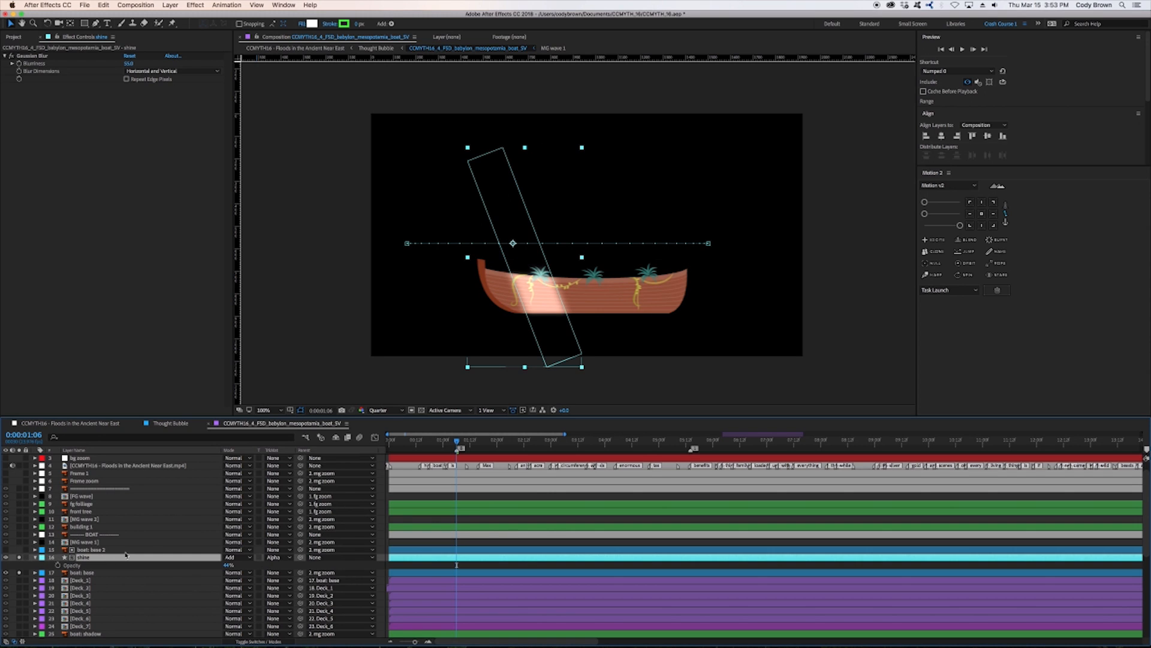
key("p")
left_click(227, 5)
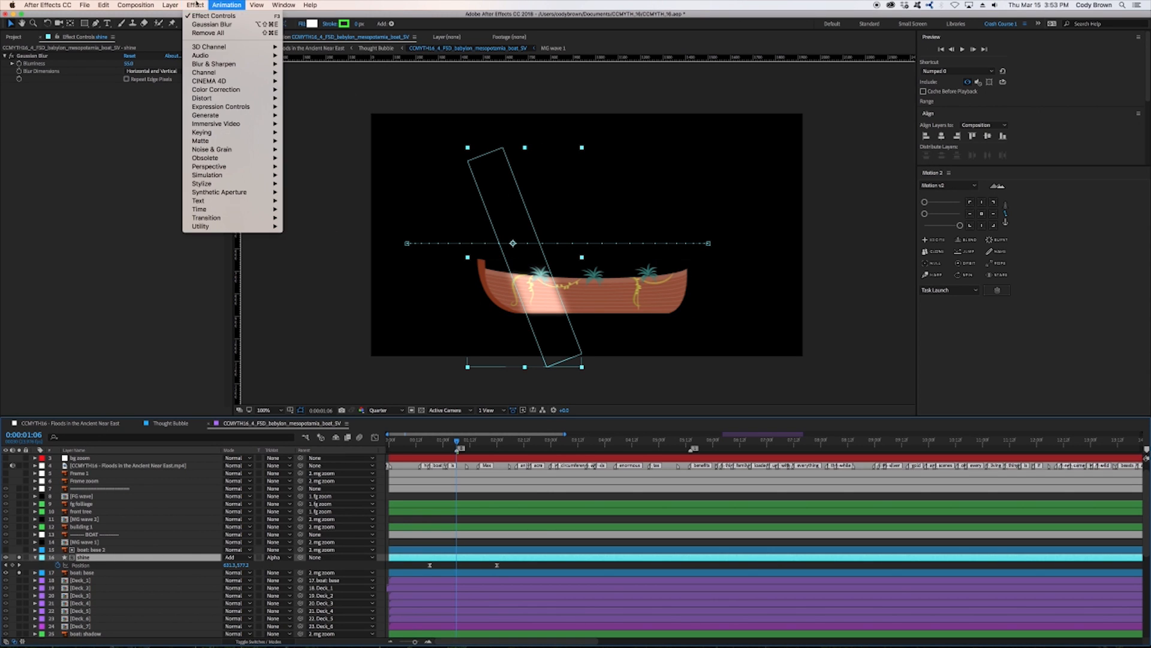
mouse_move(240, 98)
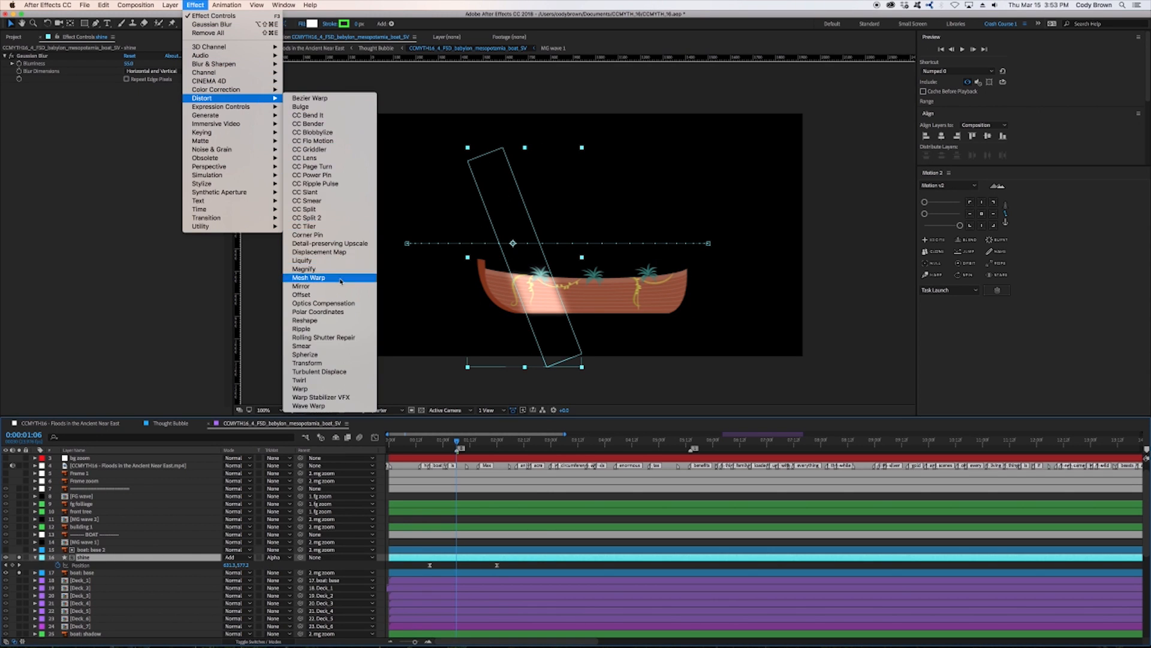
left_click(340, 112)
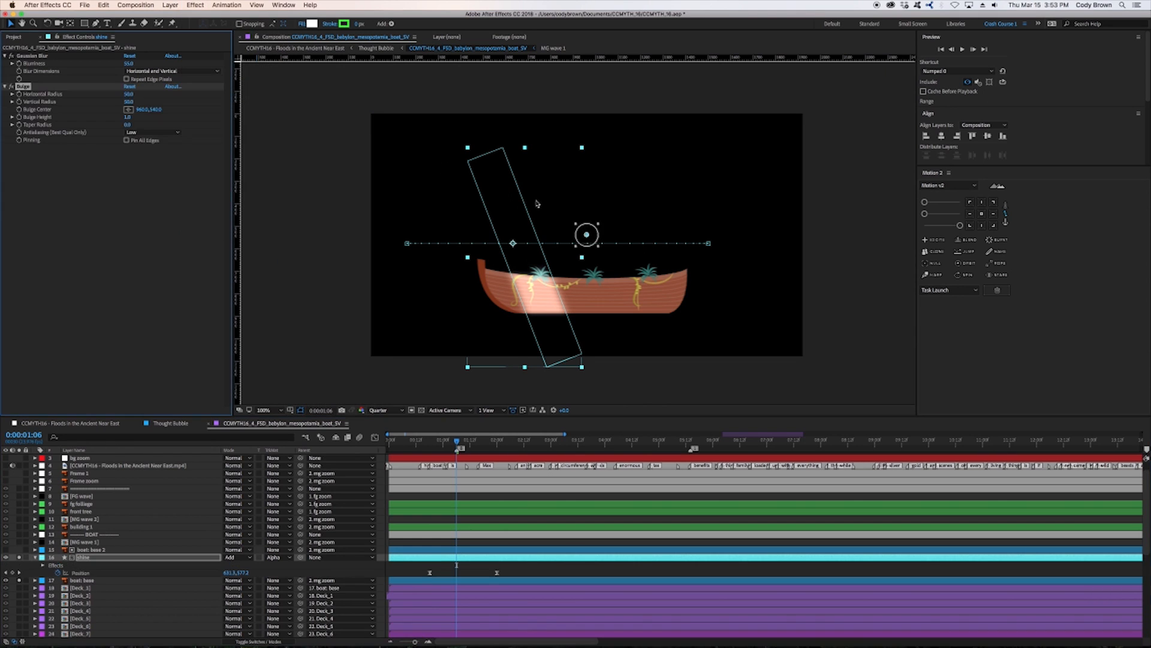
Center the Bulge on the boat and enlarge it into a wide ellipse surrounding the whole hull
left_click_drag(674, 179, 683, 175)
left_click_drag(624, 211, 617, 264)
left_click_drag(674, 231, 711, 209)
left_click_drag(630, 258, 630, 260)
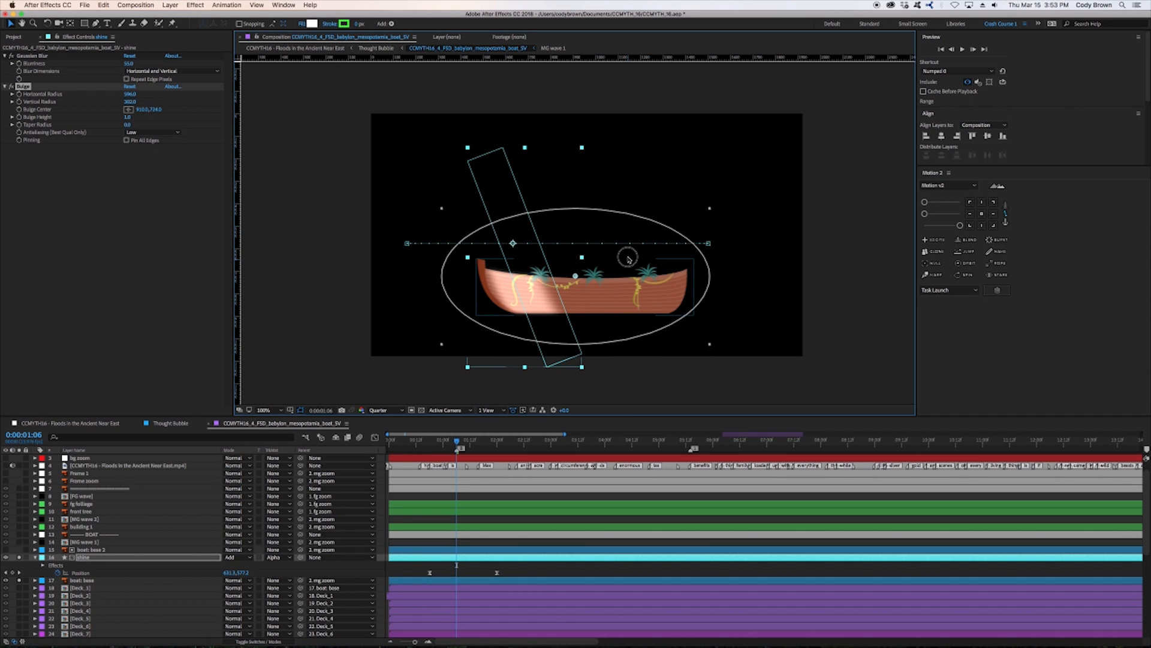
Preview the shine sweeping across the boat from 0:00:00:18
key("space")
left_click(434, 447)
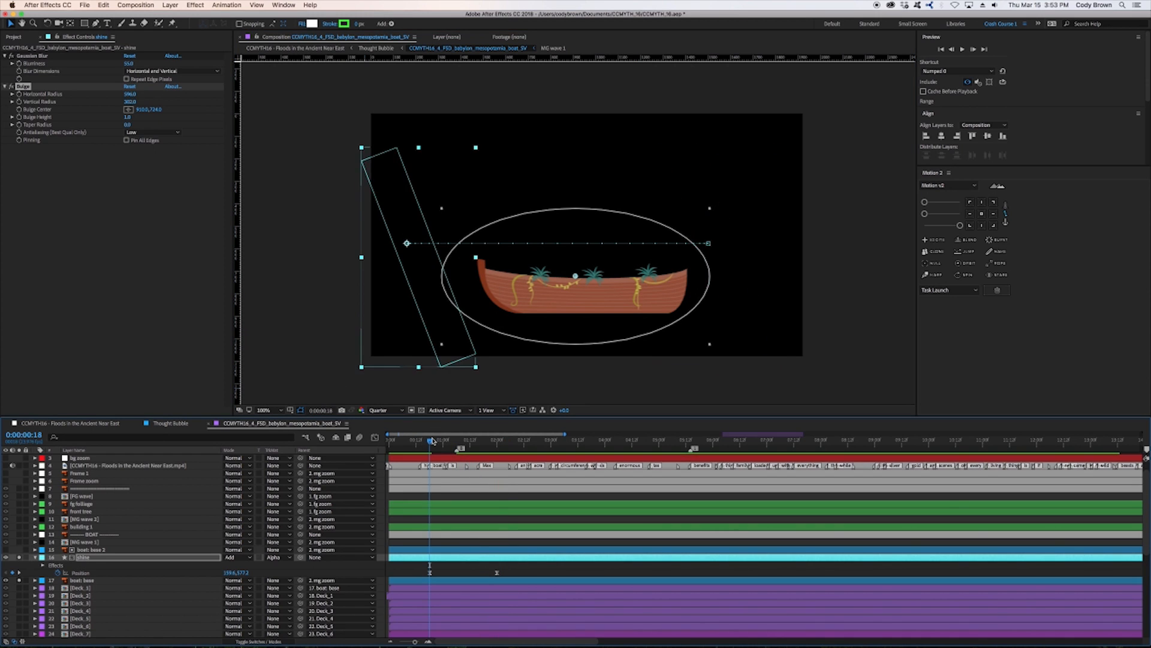
key("space")
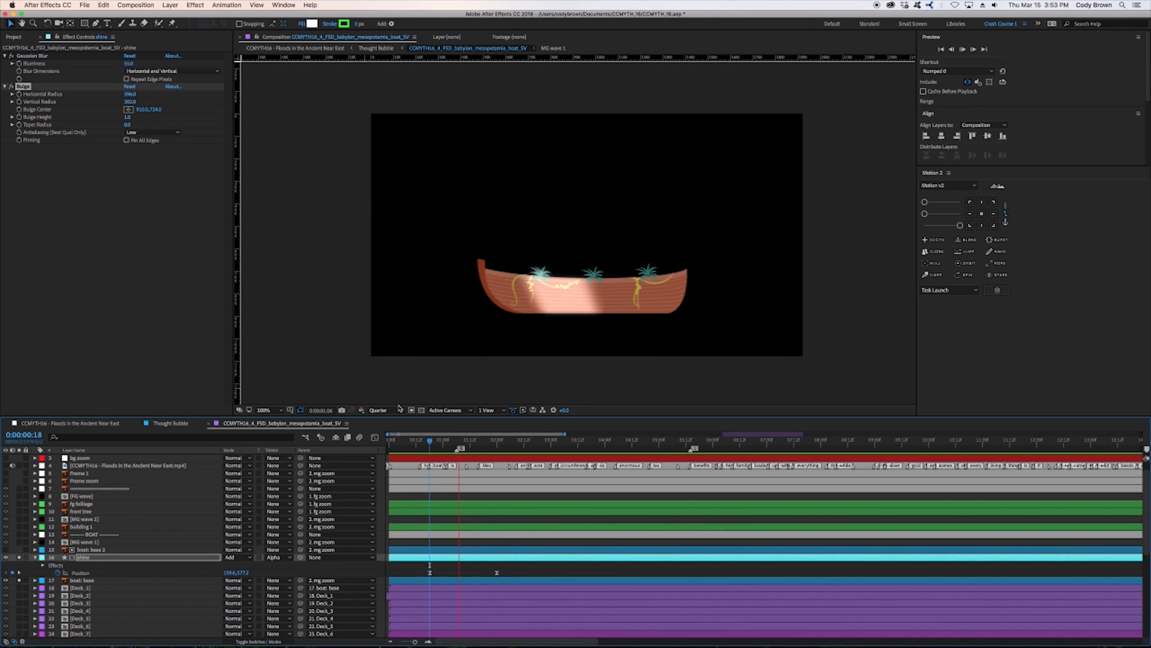
key("space")
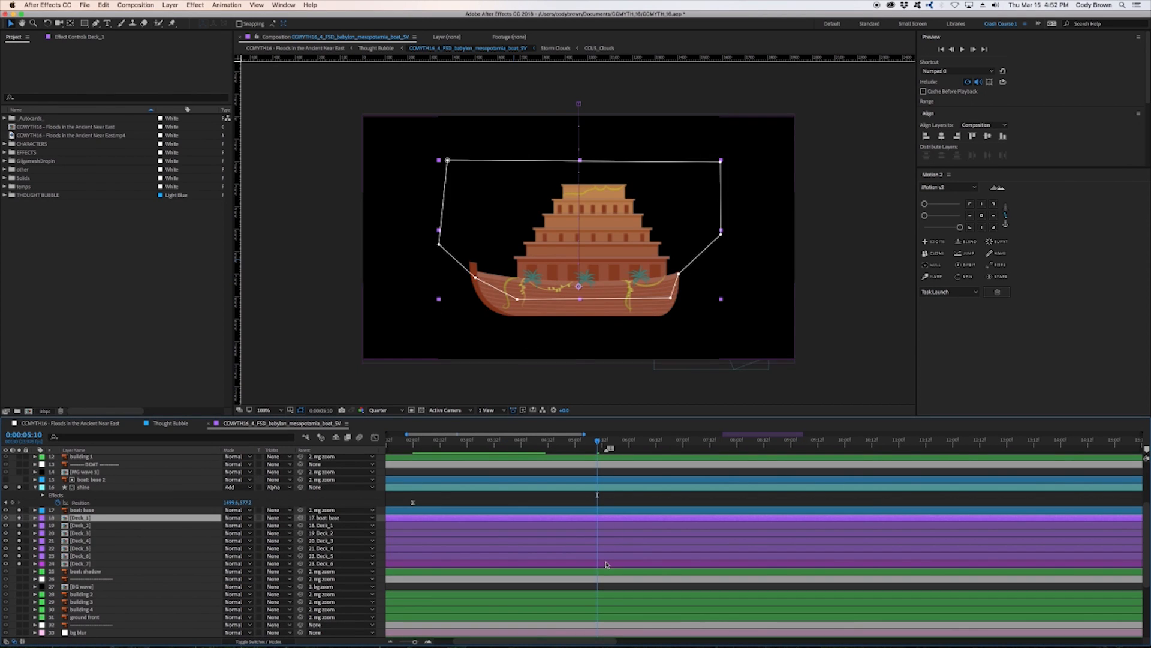
Reveal the Position keyframes of layers Deck_1 through Deck_7 together
left_click(606, 564, "shift")
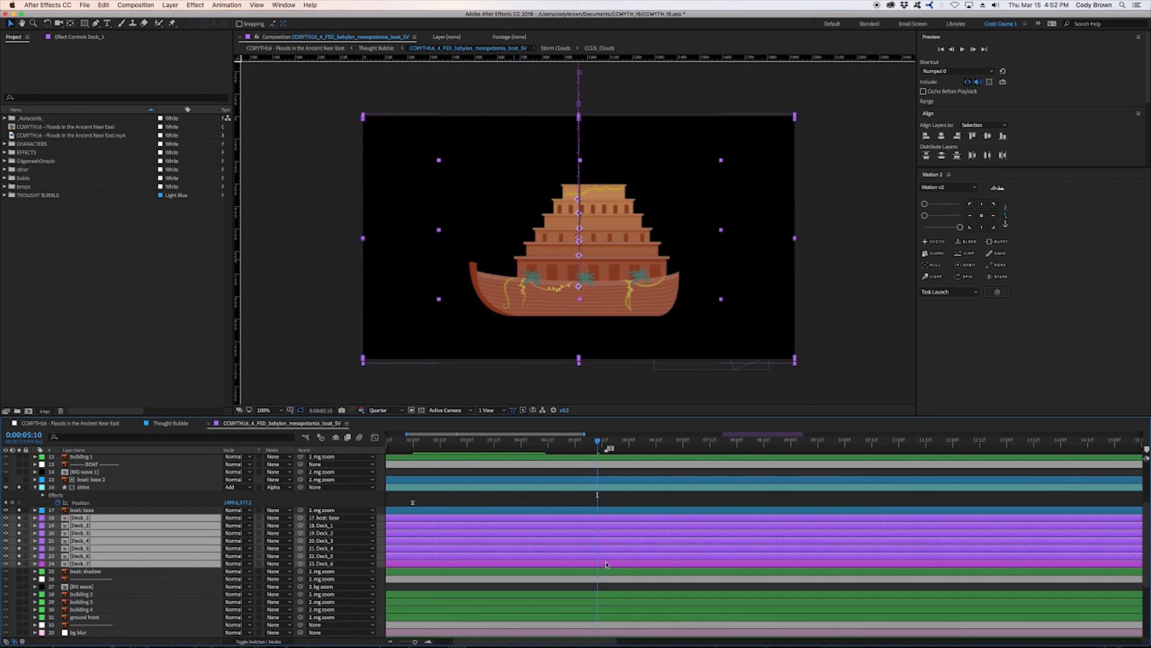
key("p")
scroll(596, 527, "down", 1)
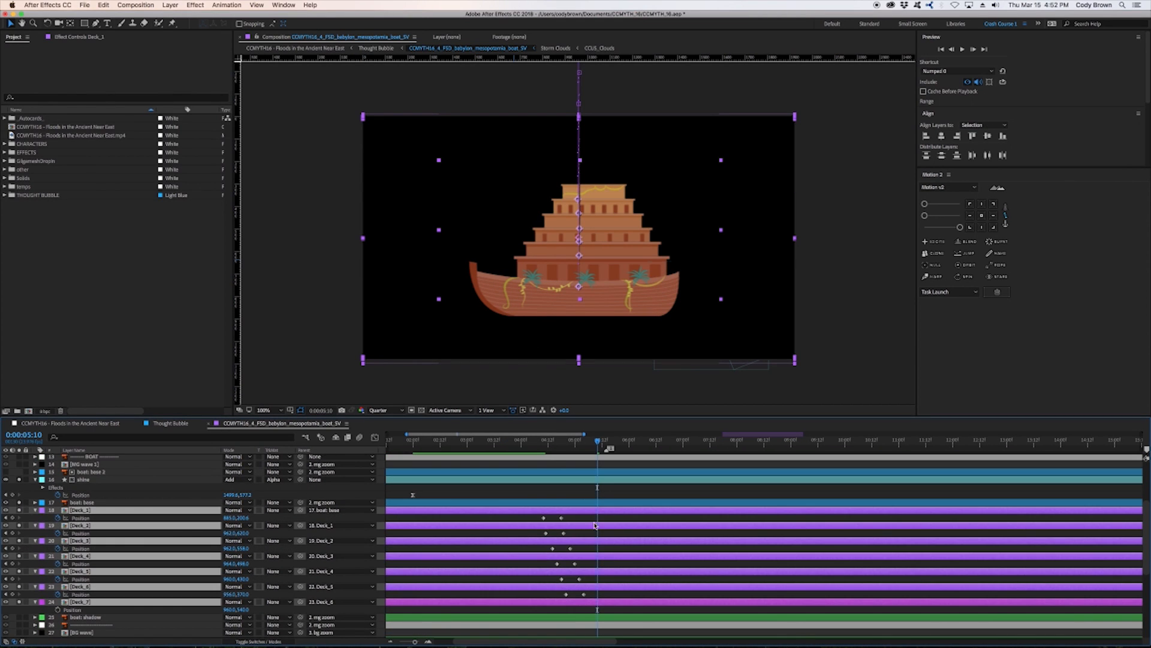
left_click(586, 492)
left_click(565, 472)
Check the decks' staggered drop frame by frame up to 0:00:05:00 and delay both Deck_2 position keyframes by one frame
left_click_drag(564, 444, 564, 445)
key("Page_Down")
key("Page_Down")
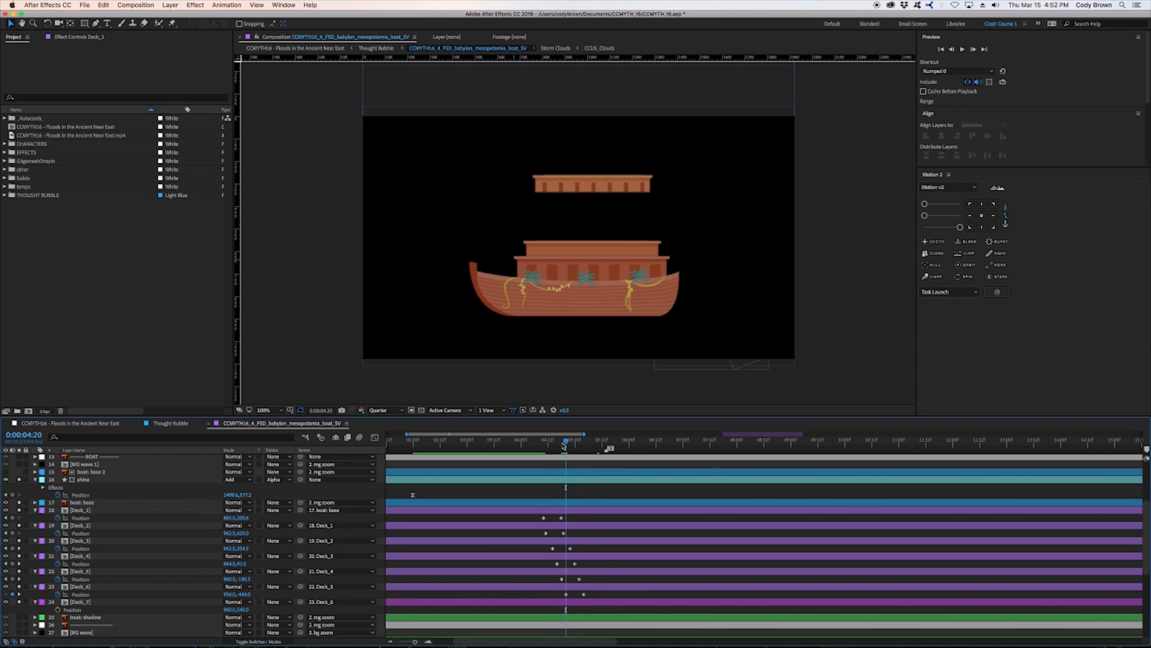
key("Page_Down")
key("Page_Down")
key("Page_Down")
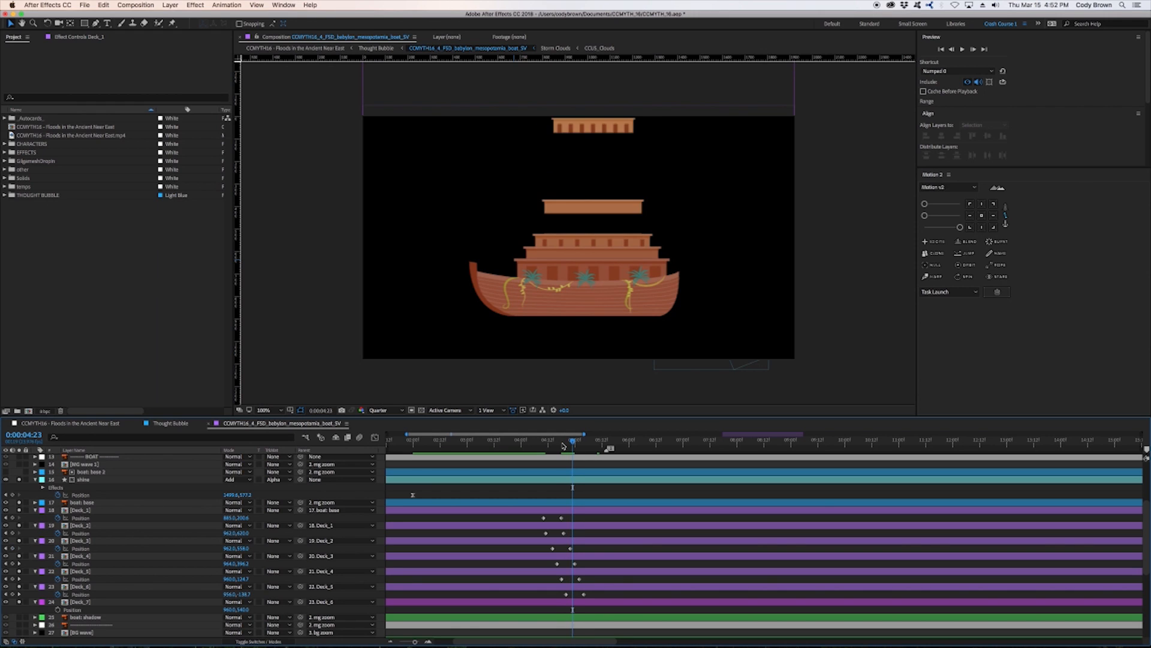
left_click(535, 537)
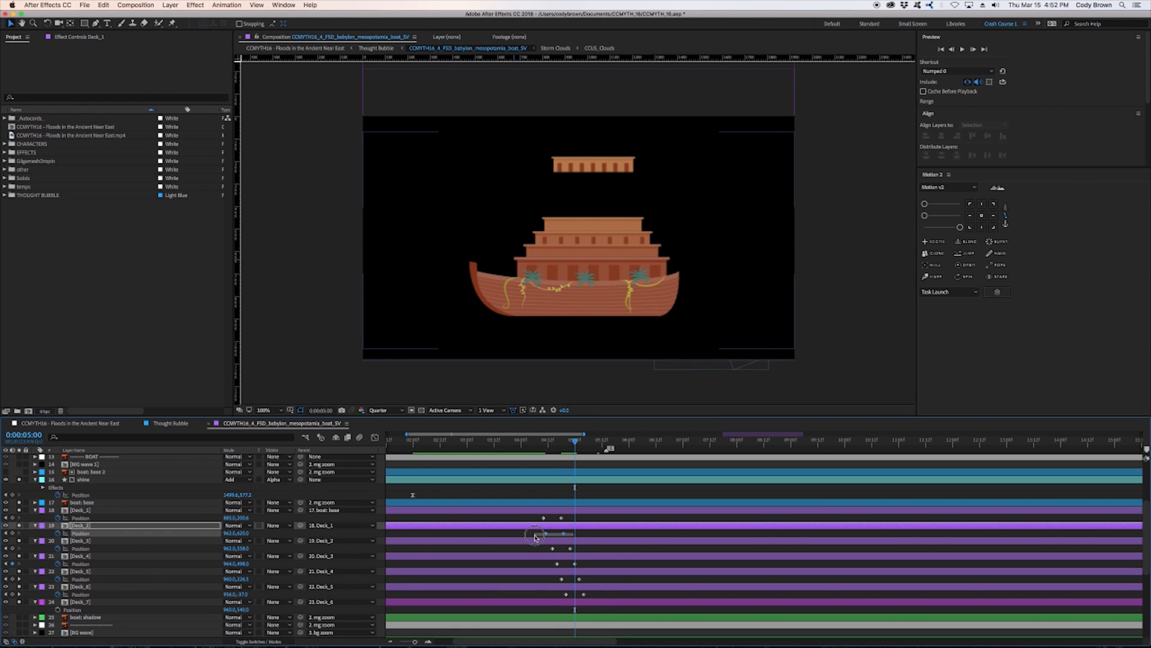
left_click_drag(577, 445, 562, 443)
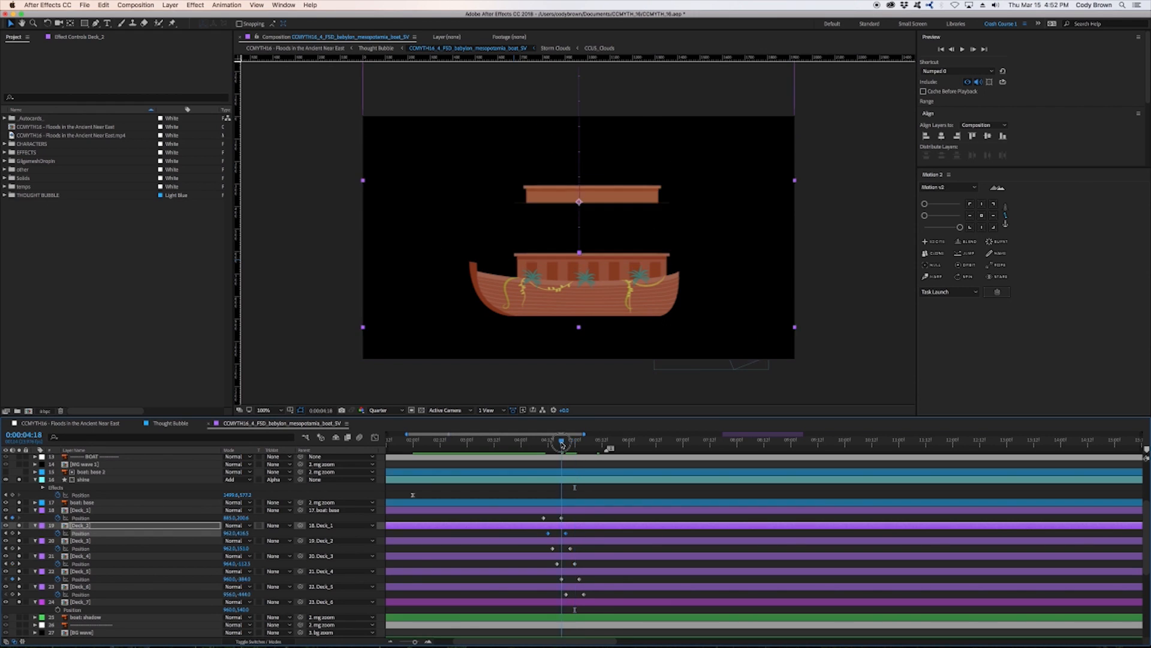
left_click(579, 494)
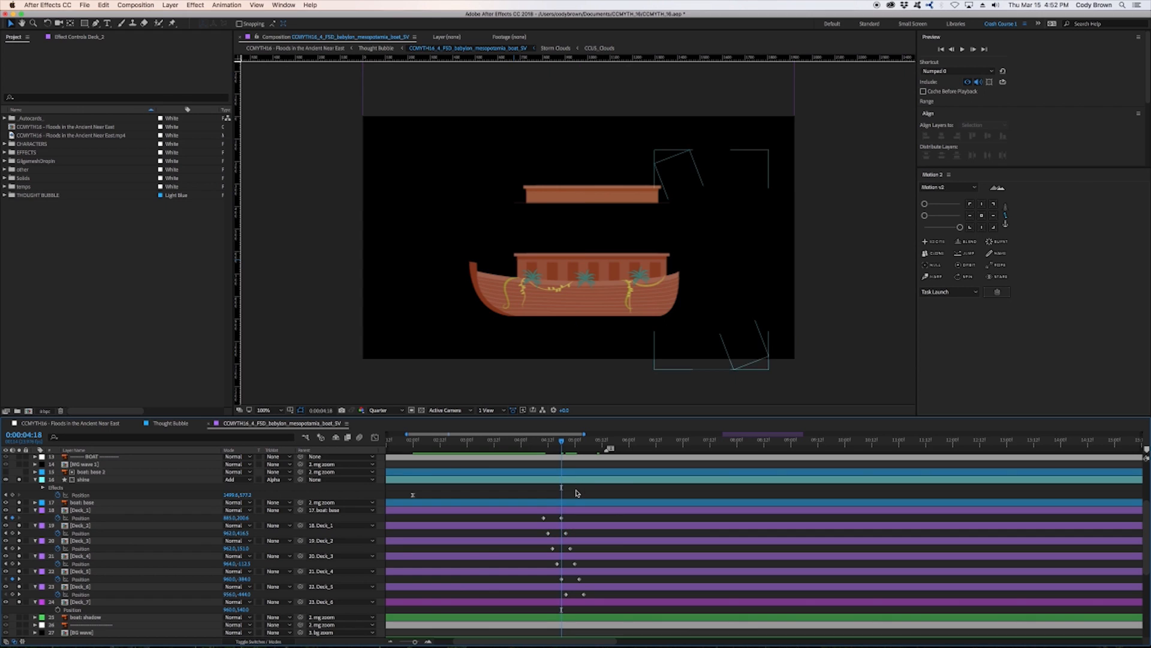
Search the project for "dust", add the Dust composition directly above Deck_1, and start it slightly before 0:00:04:18
left_click(42, 98)
type("dust")
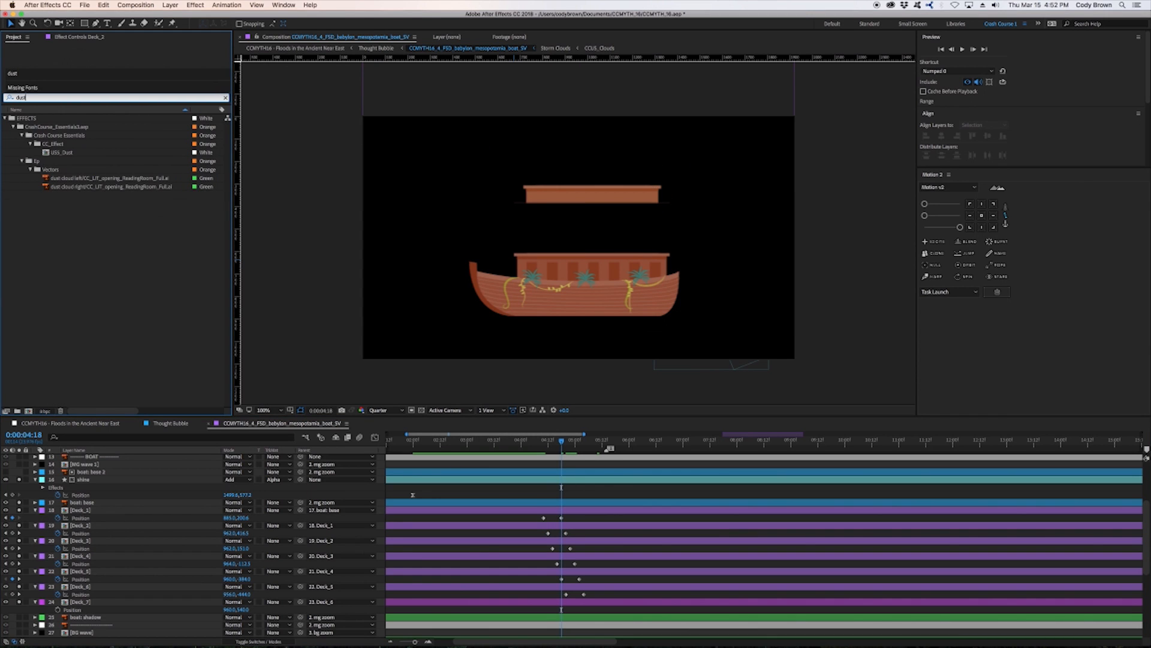
left_click_drag(93, 154, 157, 510)
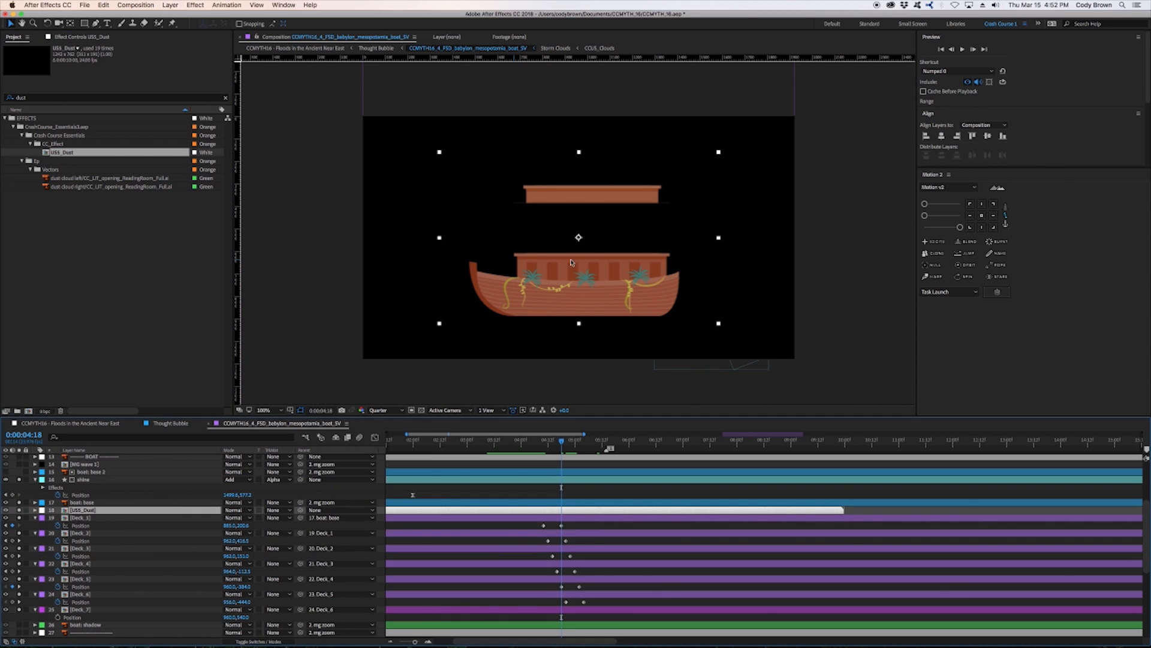
key("[")
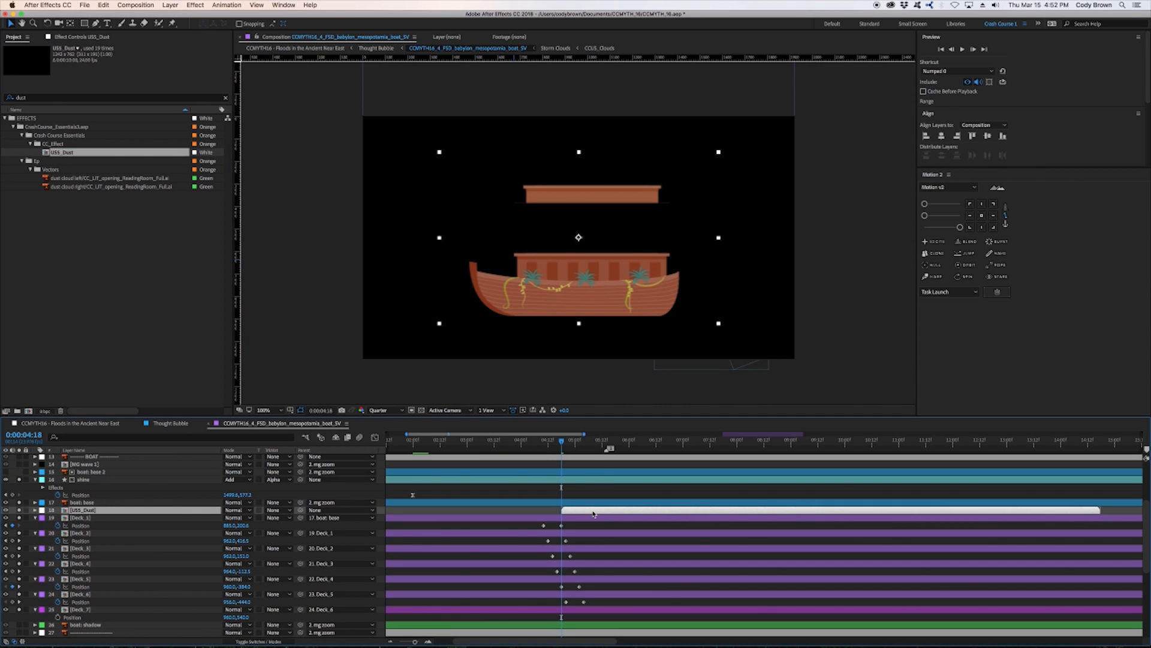
left_click_drag(587, 512, 578, 511)
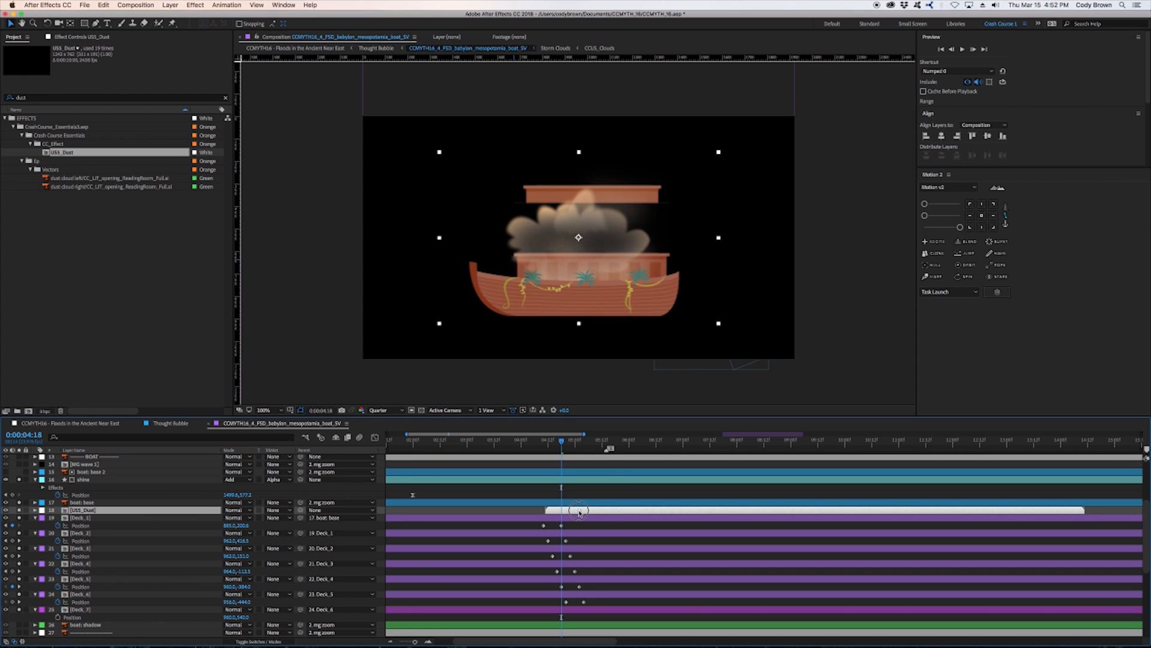
Flatten and widen the dust cloud and position it over the boat where the first deck lands
left_click_drag(719, 152, 731, 209)
left_click_drag(667, 240, 660, 281)
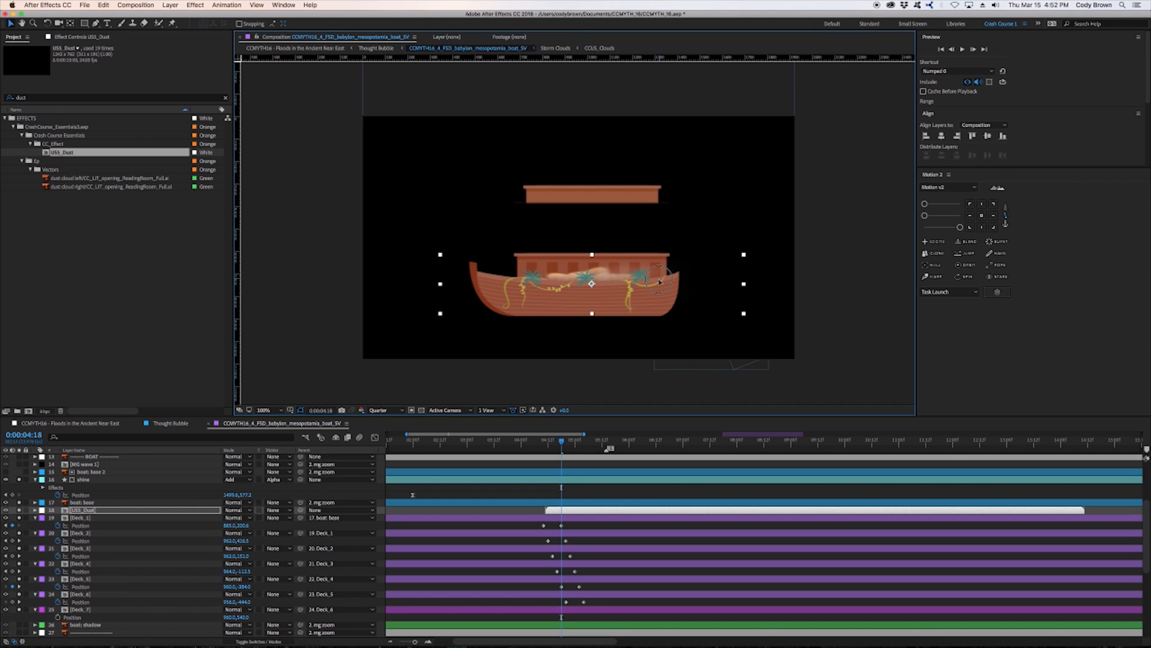
left_click_drag(744, 253, 741, 256)
Trim the dust layer's start to 0:00:04:18, shift its timing slightly later, and preview the deck drop
left_click(565, 511)
left_click_drag(564, 513, 569, 513)
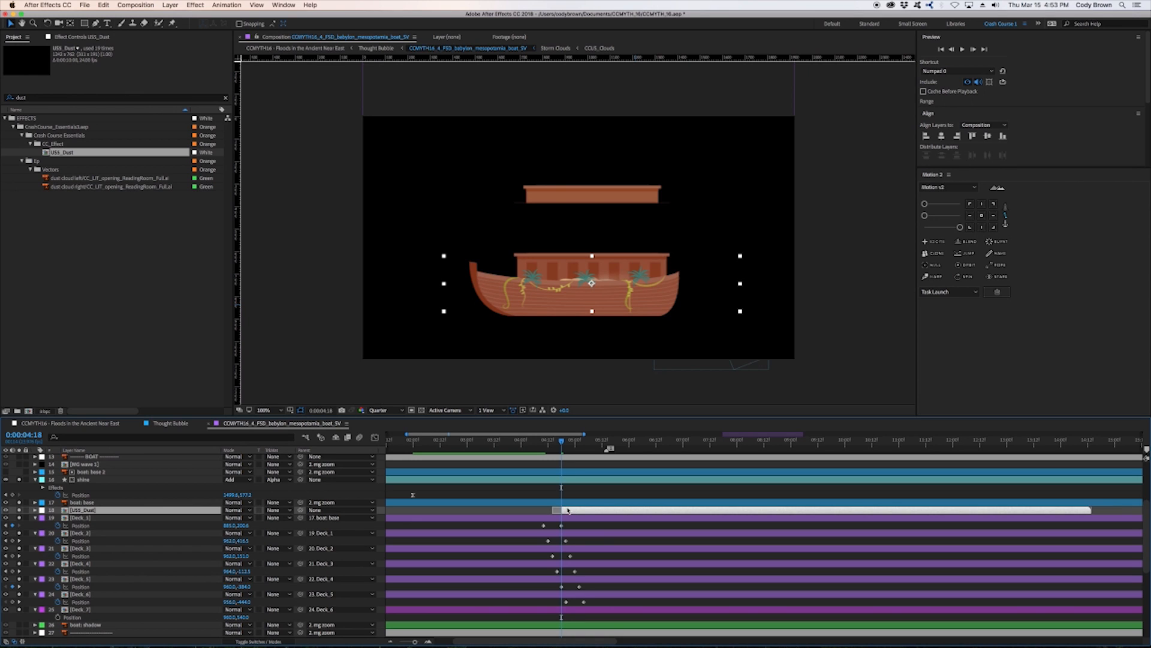
key("space")
key("space")
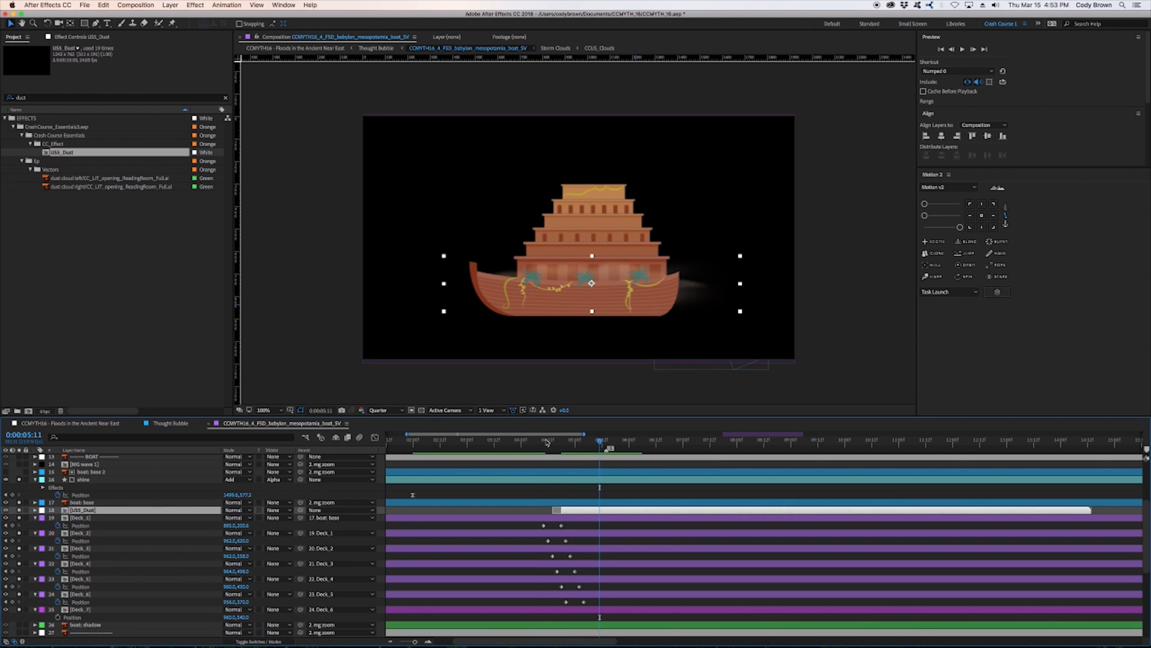
Narrow the dust cloud, recenter it slightly higher on the boat around 0:00:05:11, and preview the result
left_click(537, 442)
left_click_drag(537, 442, 602, 443)
left_click_drag(740, 284, 723, 283)
left_click_drag(687, 280, 676, 274)
key("space")
key("space")
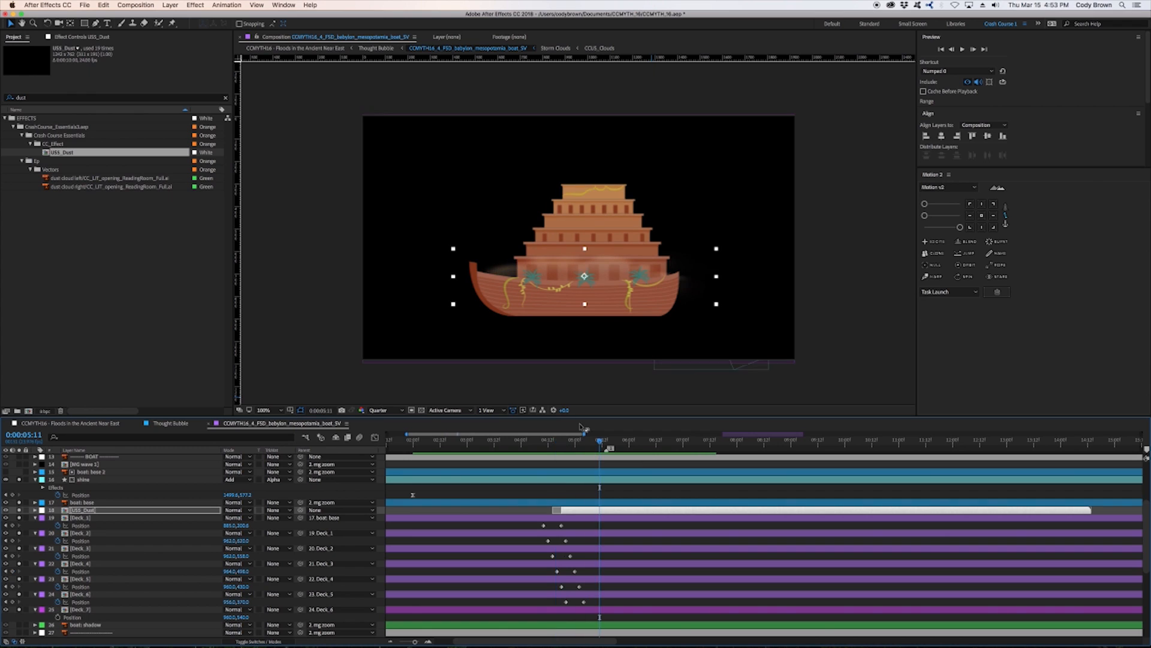
Duplicate the dust layer and move the copy up on the boat to where the second deck lands
key("super+d")
left_click(567, 444)
mouse_move(612, 288)
left_mouse_down()
mouse_move(630, 262)
mouse_move(619, 266)
left_mouse_up()
key("Return")
Draw a wide rectangular mask around the duplicated dust cloud and set its mask feather to 22 pixels
left_click_drag(85, 22, 117, 24)
left_click_drag(464, 189, 732, 262)
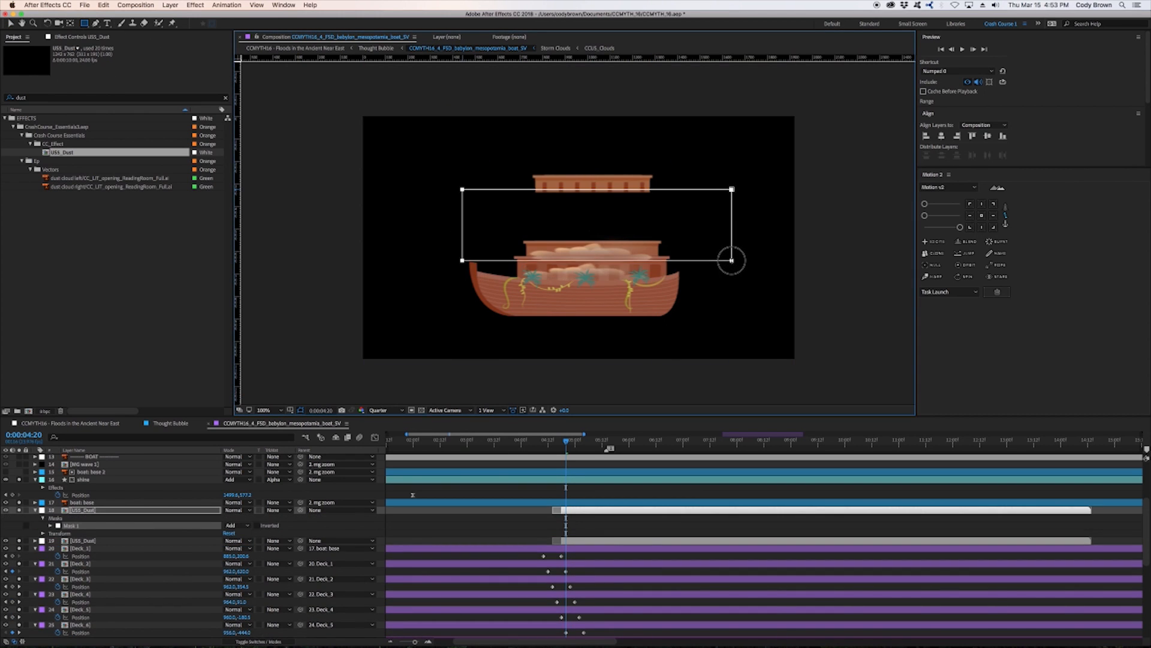
key("f")
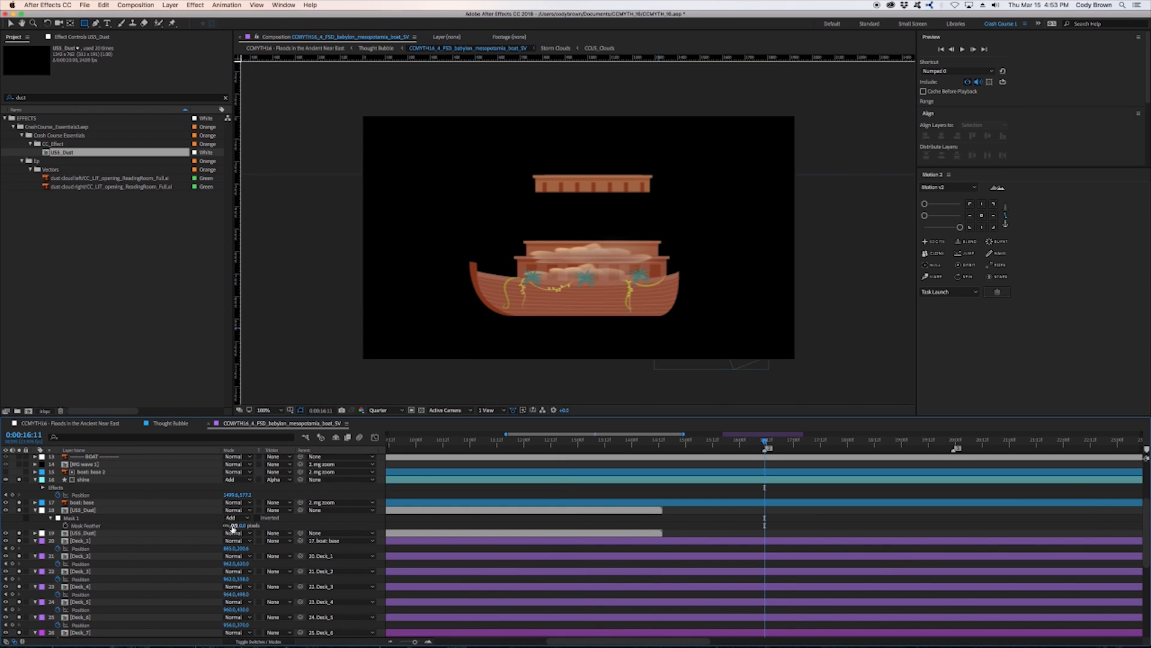
left_click(247, 525)
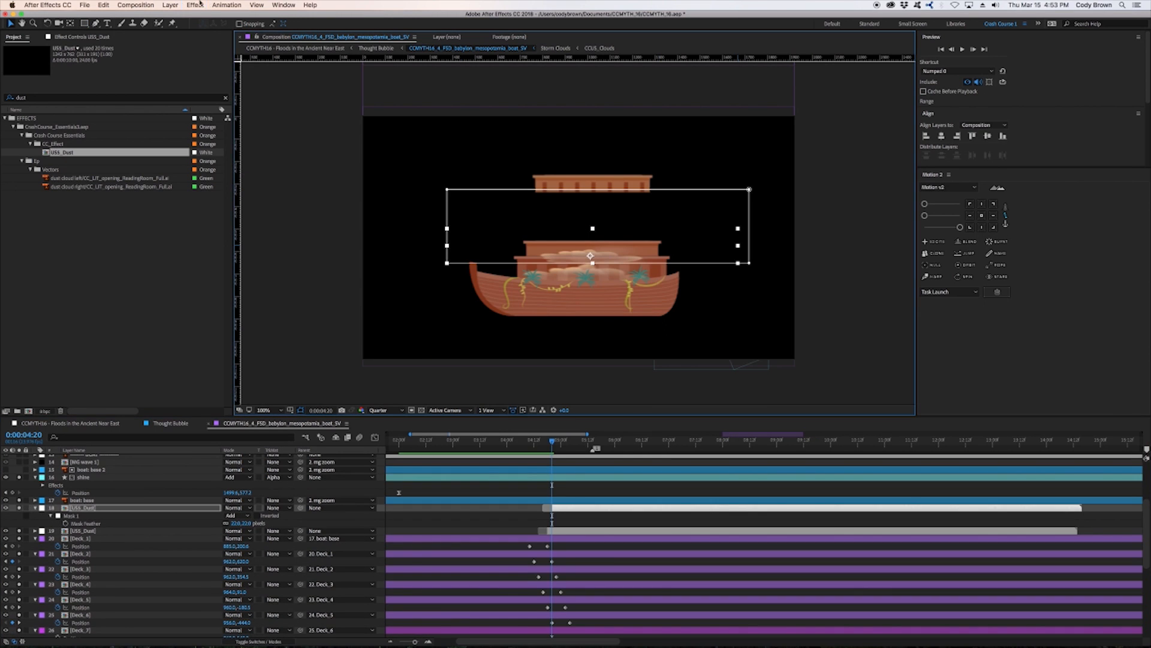
Apply a Gaussian Blur to the masked dust layer
left_click(195, 5)
mouse_move(232, 64)
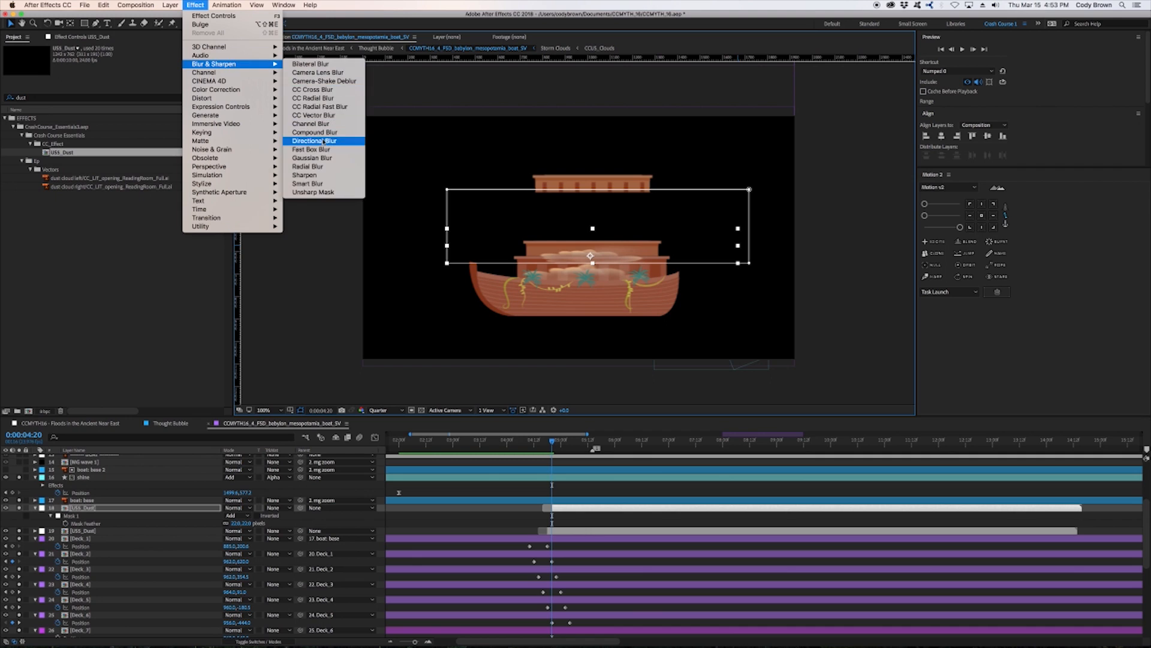
left_click(323, 158)
key("Return")
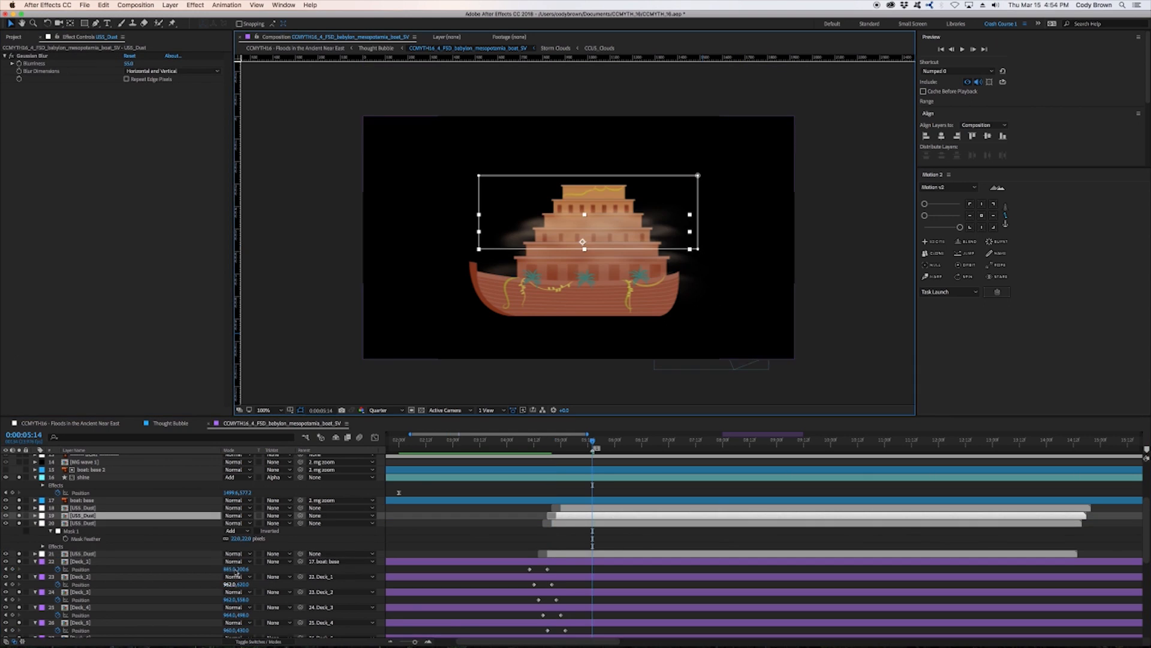
Scale the third dust layer's width down to about 69% and delete the topmost dust layer above it
key("s")
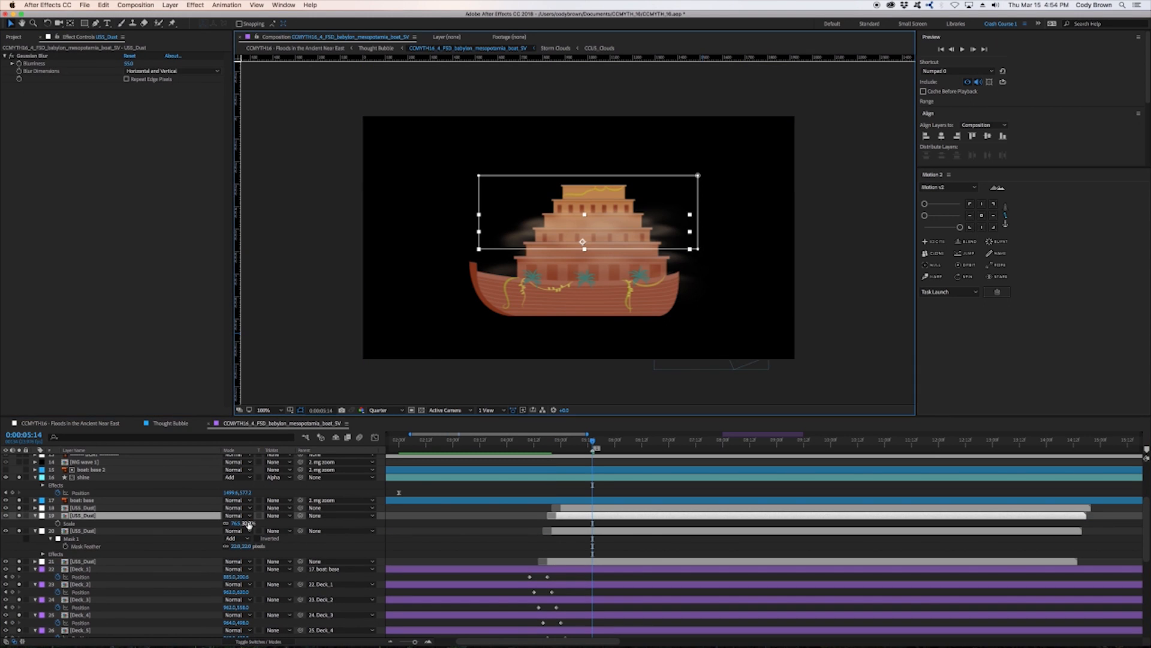
left_click_drag(241, 523, 246, 525)
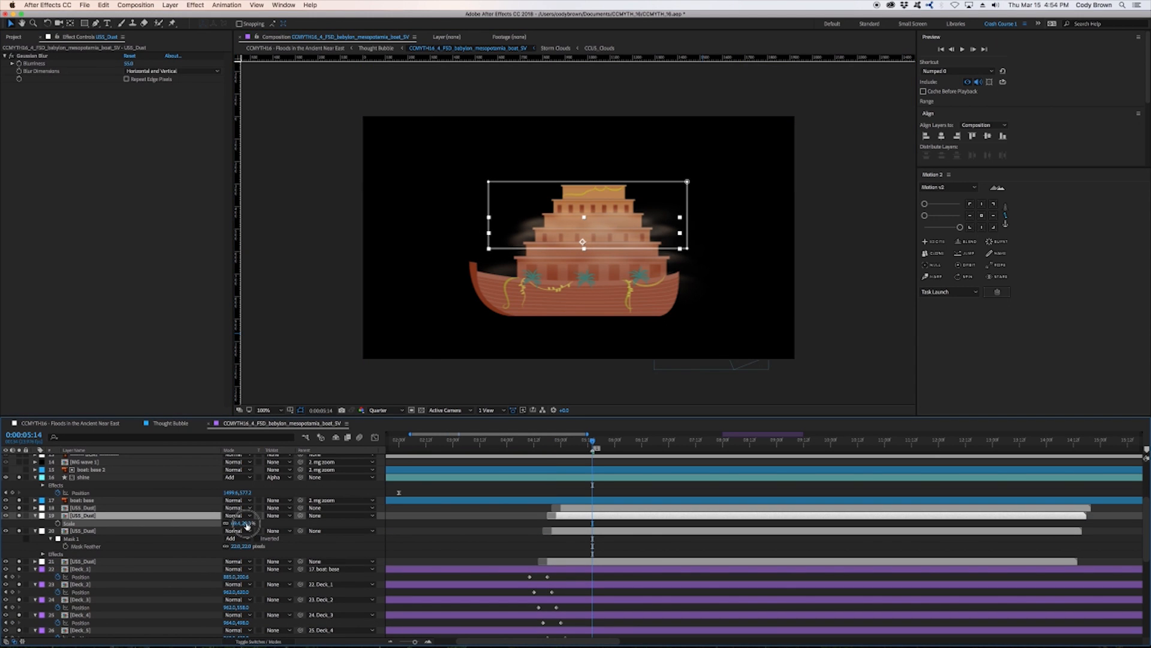
left_click(586, 509)
key("Delete")
Duplicate the scaled dust layer, move the copy up to the next deck, and set its horizontal scale to 67%
key("ctrl+z")
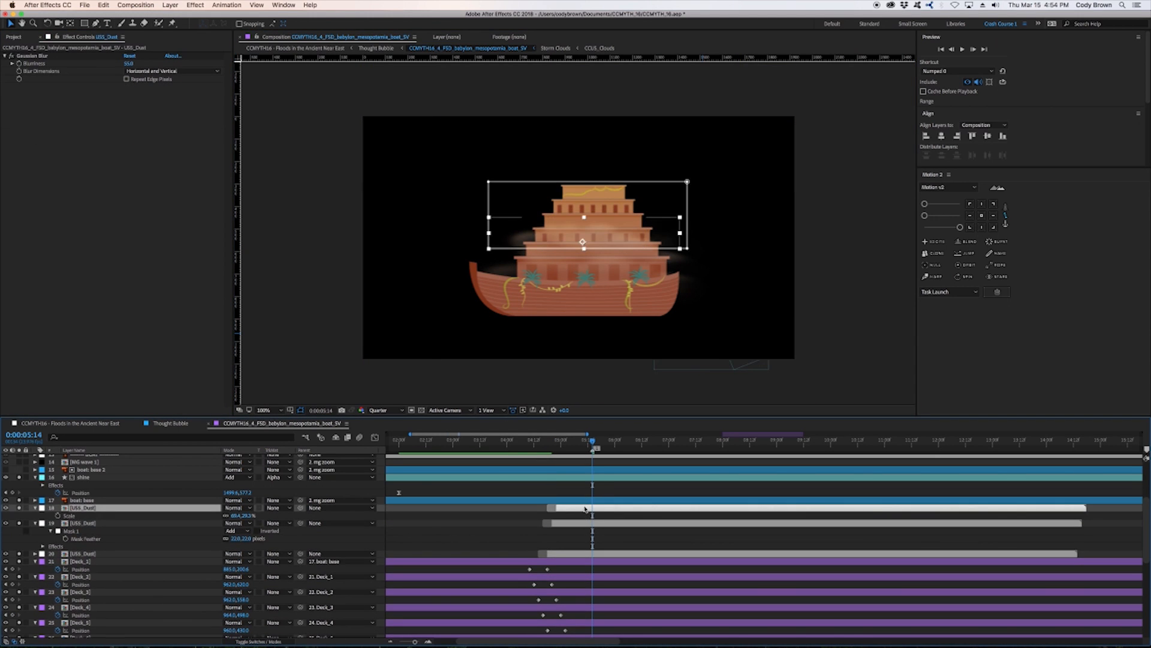
left_click_drag(604, 234, 622, 219)
key("s")
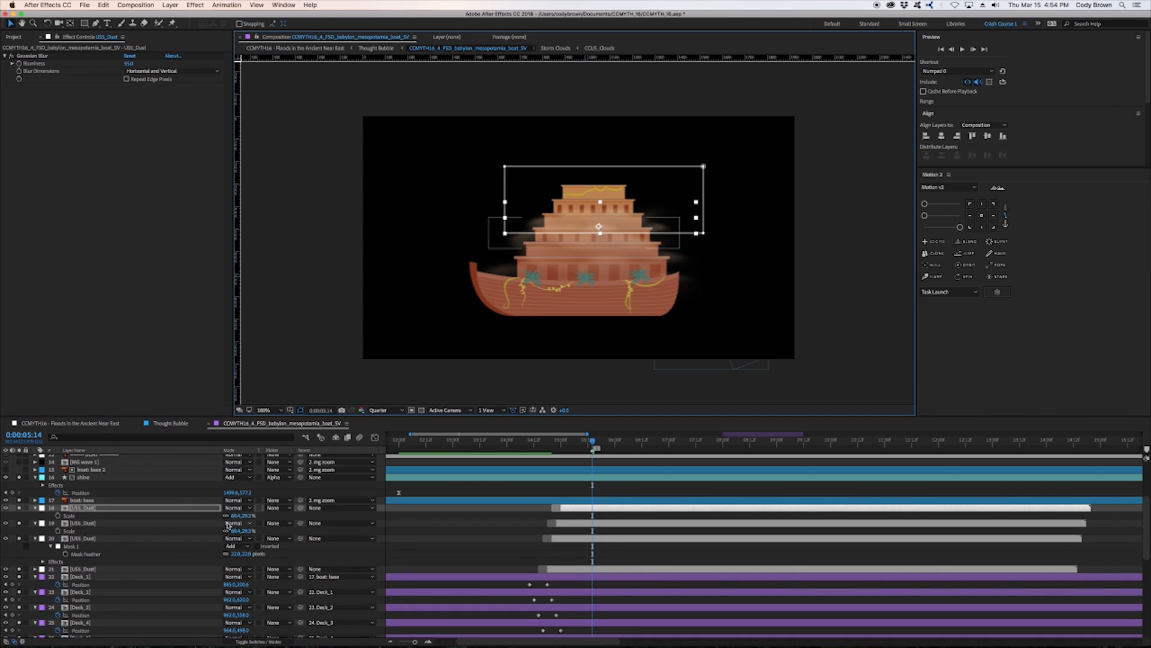
left_click(242, 516)
type("6")
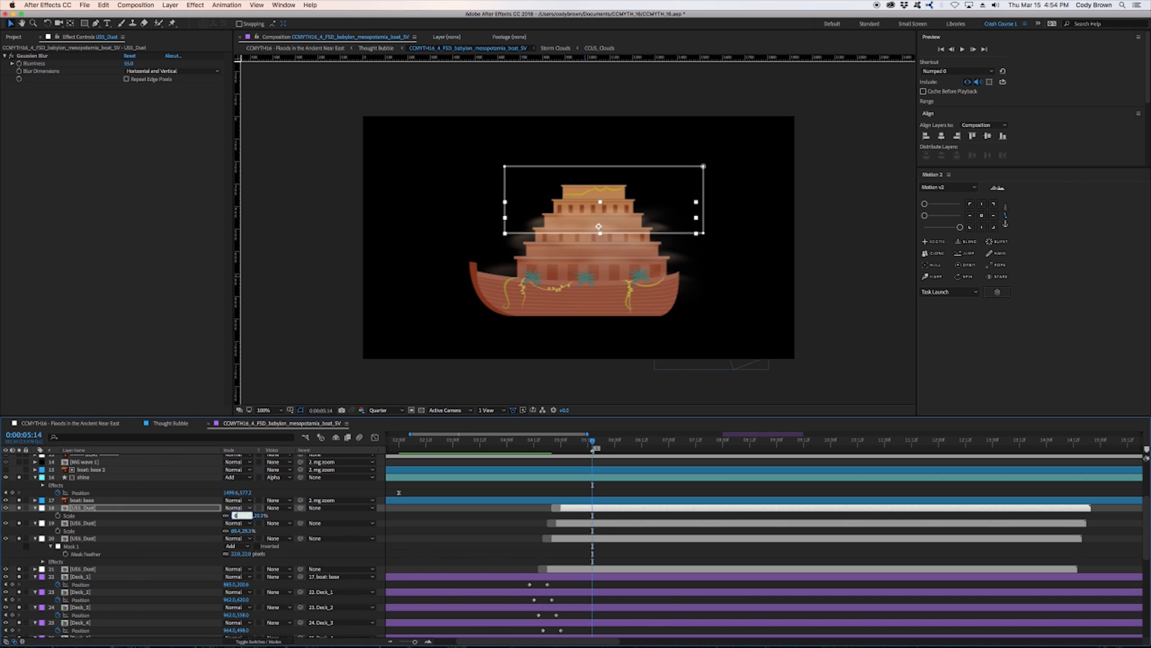
type("7")
key("Return")
Duplicate the dust layer again, raise the copy to the following deck, and mirror it with a horizontal scale of -65%
key("super+d")
left_click_drag(631, 219, 624, 207)
key("s")
left_click(242, 515)
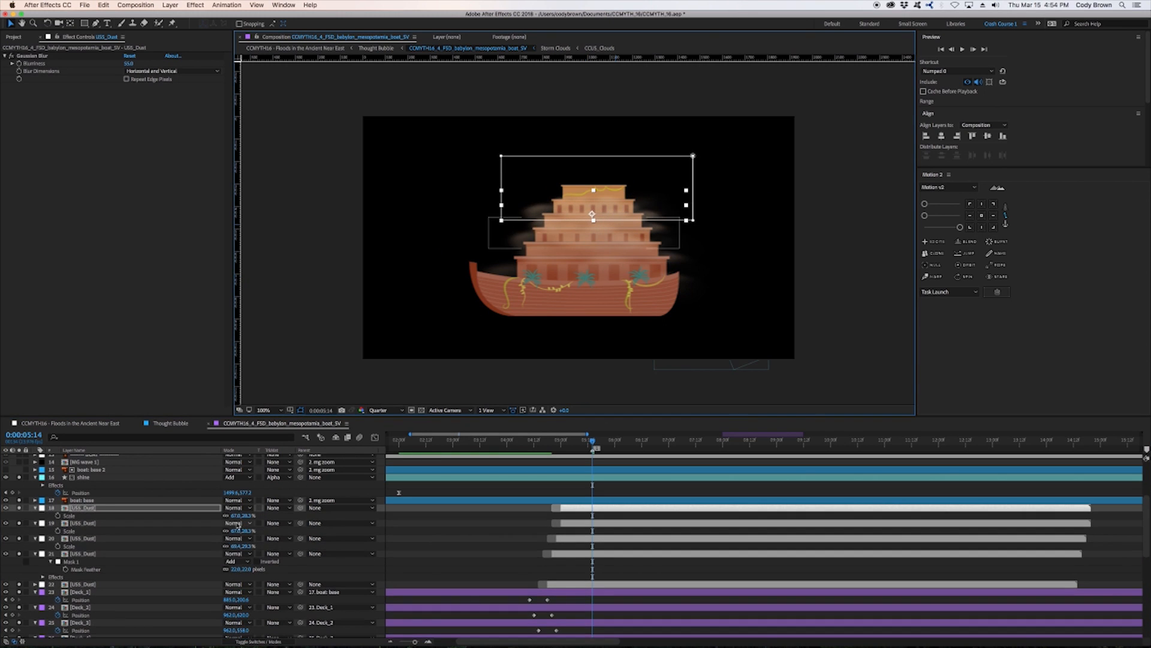
type("-")
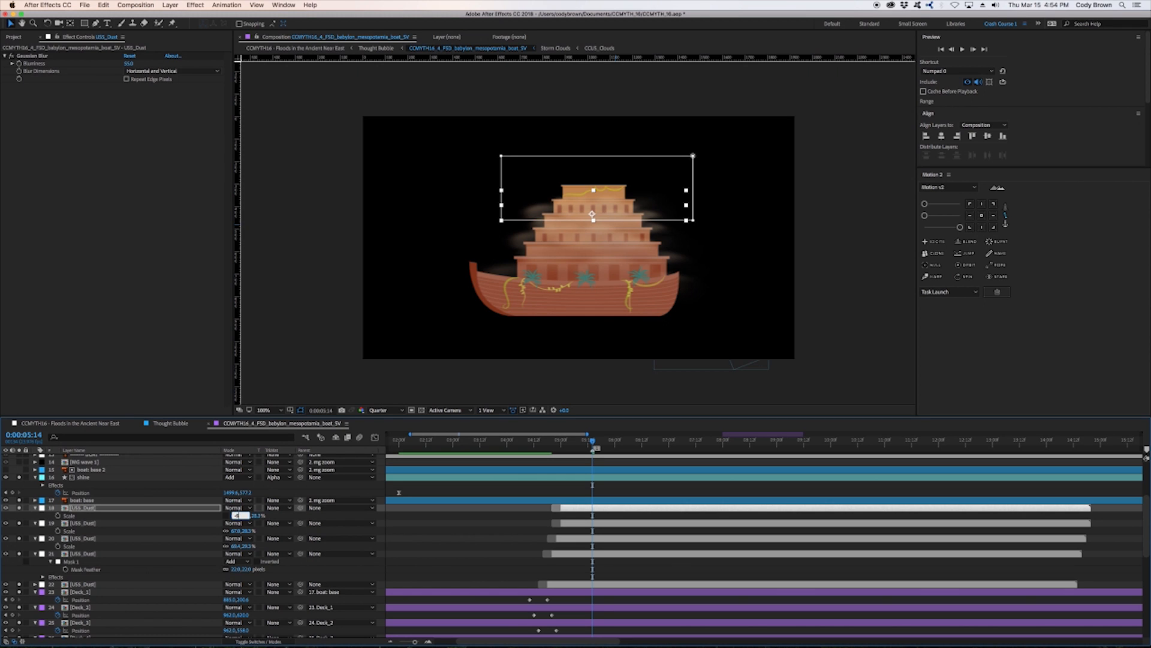
type("65")
key("Return")
Duplicate the mirrored dust layer, move the copy to the top deck, and set its horizontal scale to 60%
key("super+d")
left_click_drag(624, 208, 625, 194)
key("s")
left_click(242, 515)
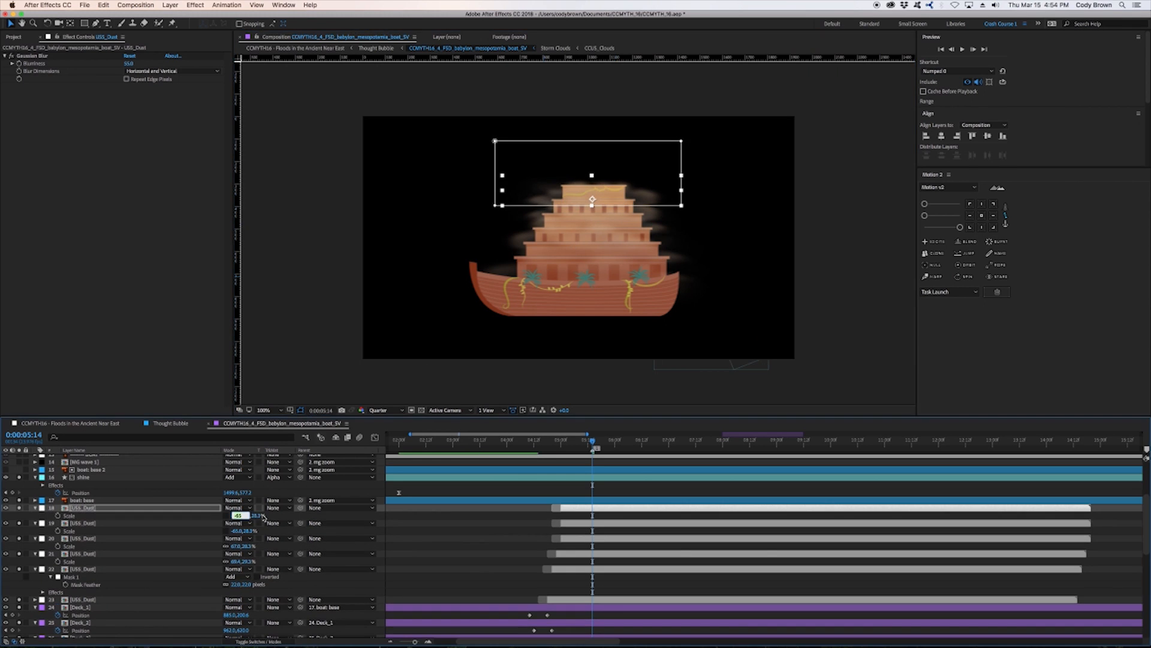
type("60")
key("Return")
Shift the upper dust layers slightly later so the puffs are staggered, and preview the deck drop from 0:00:04:17
left_click(575, 508)
left_click_drag(573, 523, 585, 508)
left_click(545, 447)
key("space")
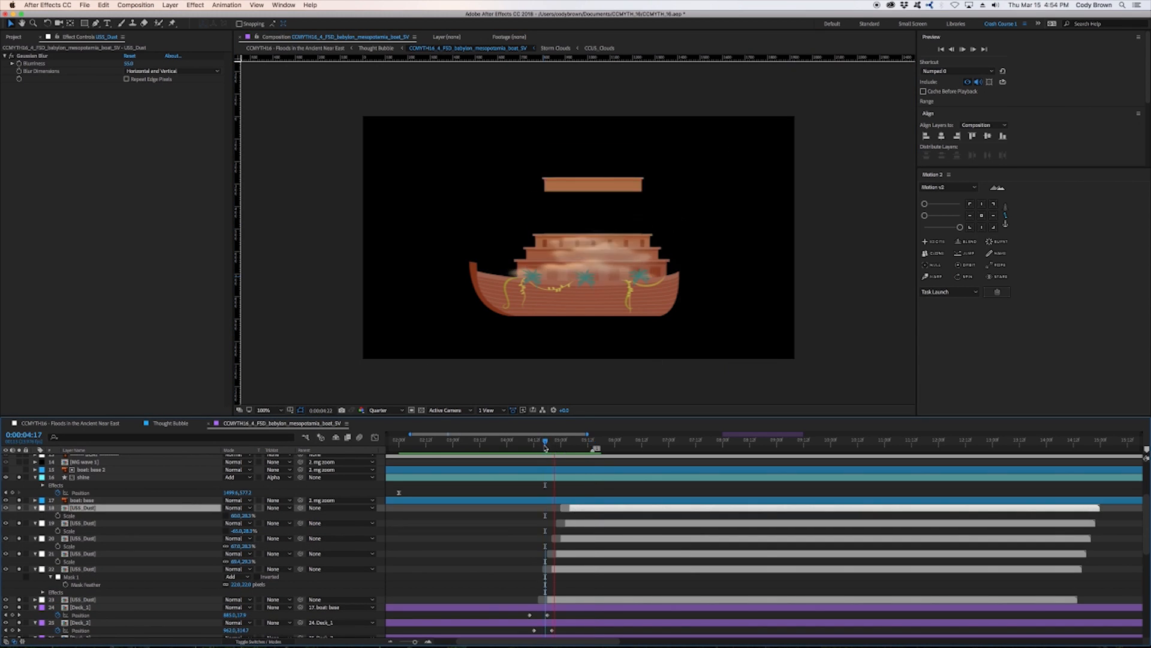
key("space")
Preview the full deck drop again from 0:00:04:11 and select the dust layers
scroll(548, 438, "down", 3)
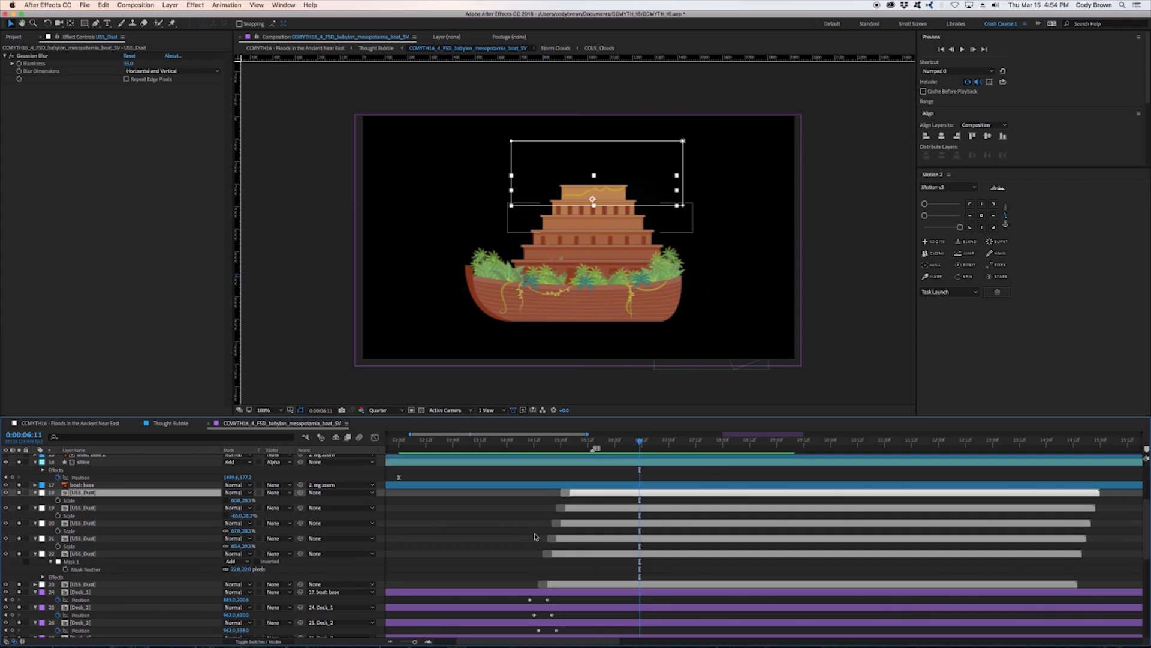
left_click(532, 441)
key("space")
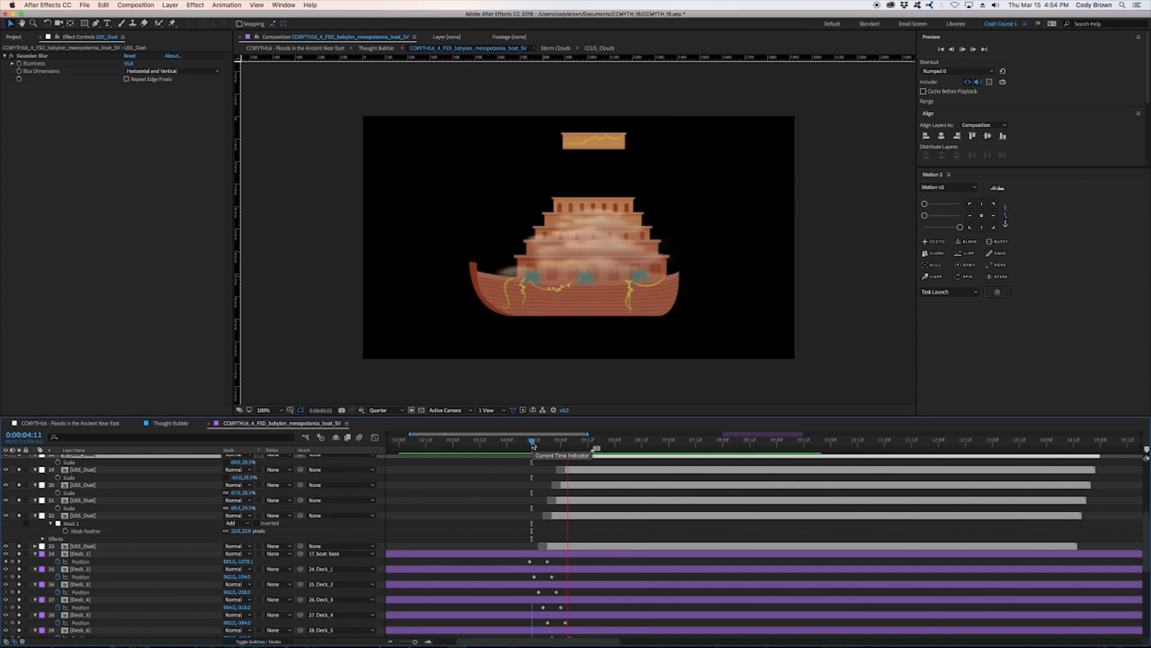
key("space")
scroll(569, 528, "up", 2)
left_click(580, 531, "shift")
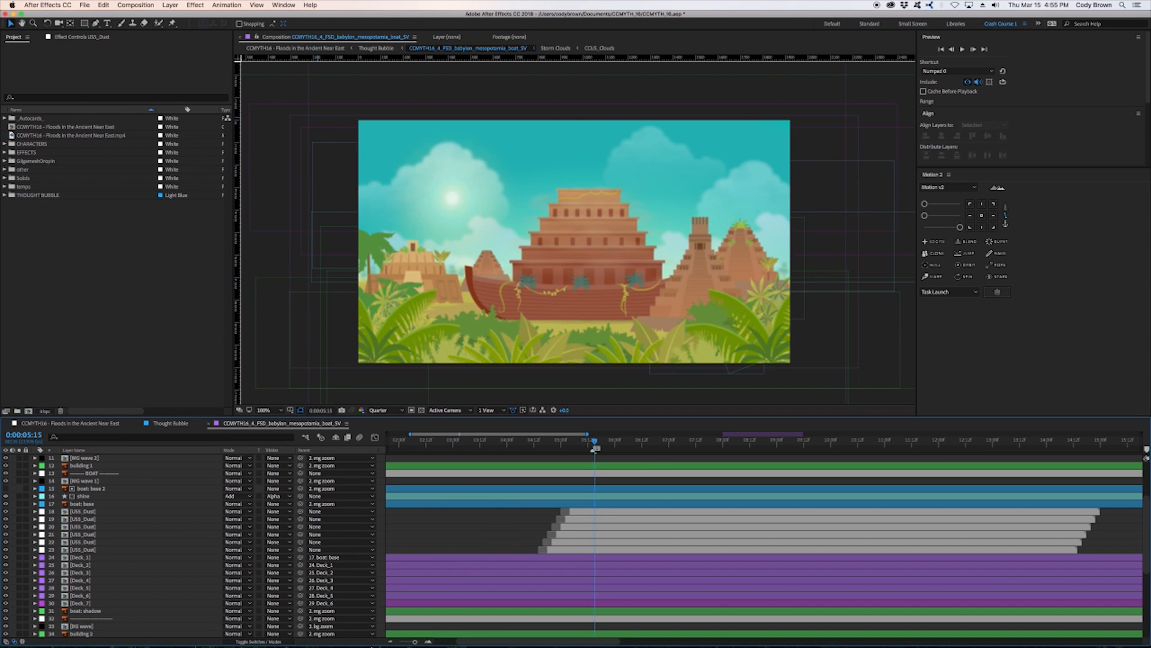
At 0:00:26:17, create a black 1920 x 1080 px solid named Rain
left_click(391, 642)
left_click(391, 642)
left_click(391, 641)
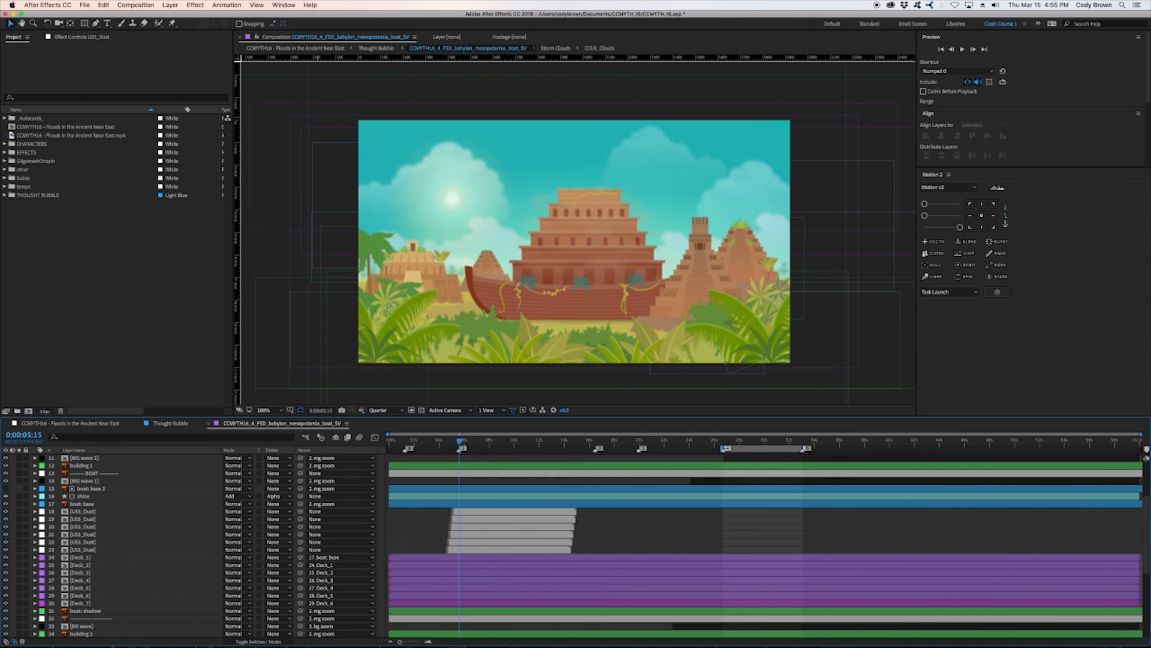
left_click(723, 444)
left_click_drag(766, 534, 605, 566)
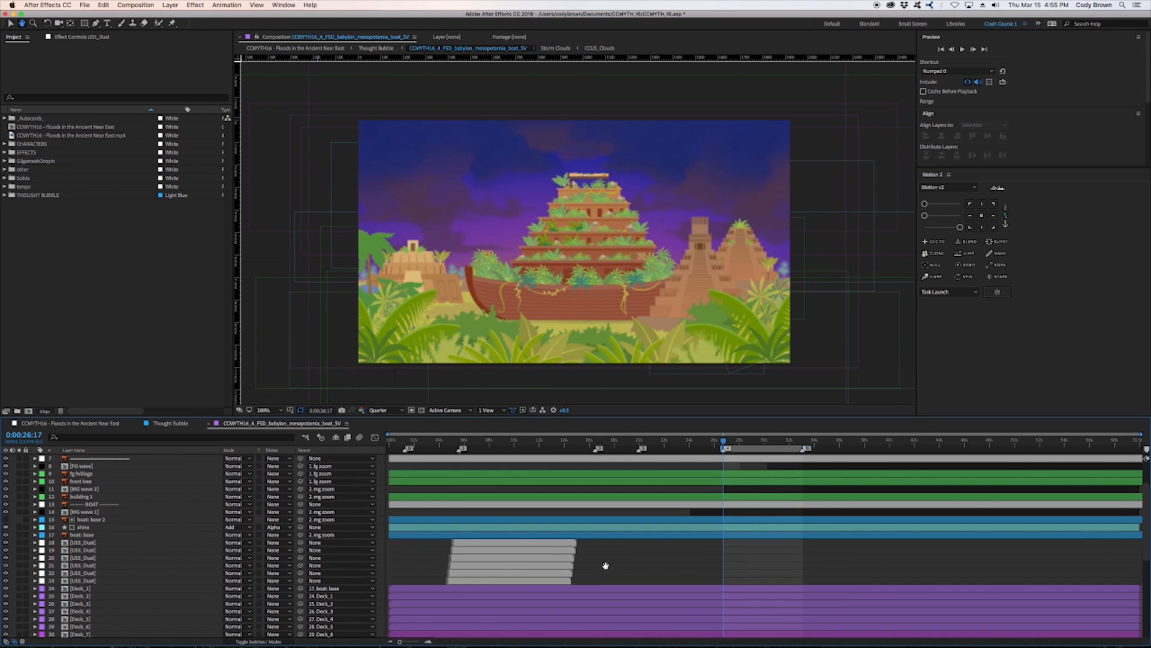
key("super+y")
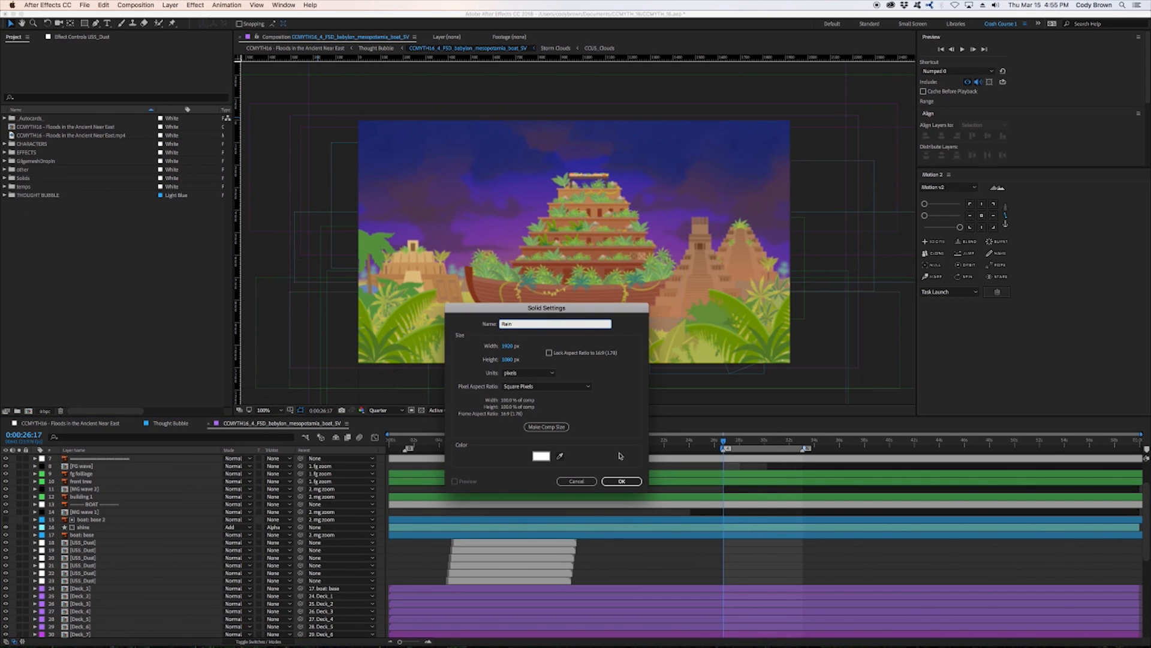
left_click(548, 457)
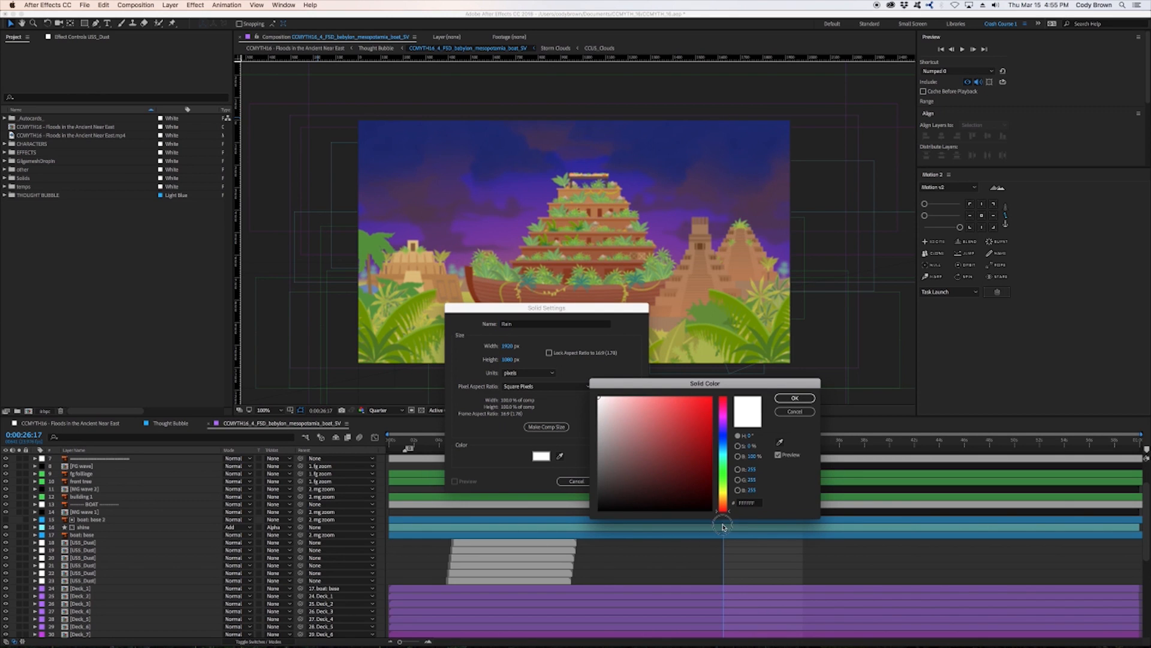
left_click(698, 504)
left_click(794, 398)
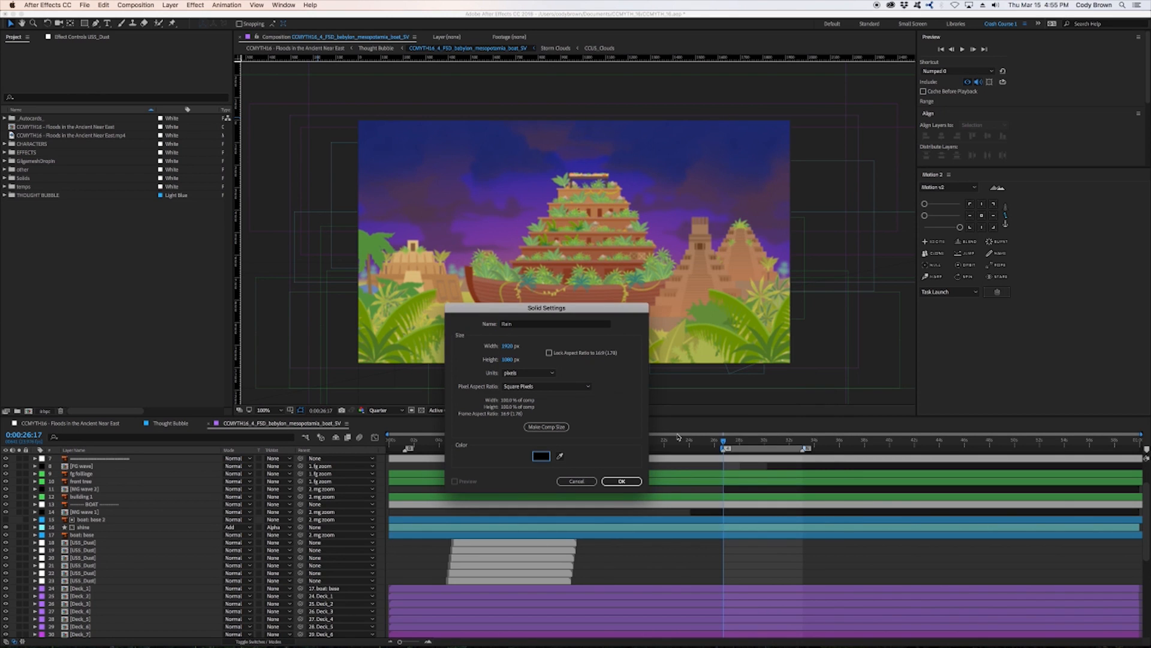
left_click(622, 481)
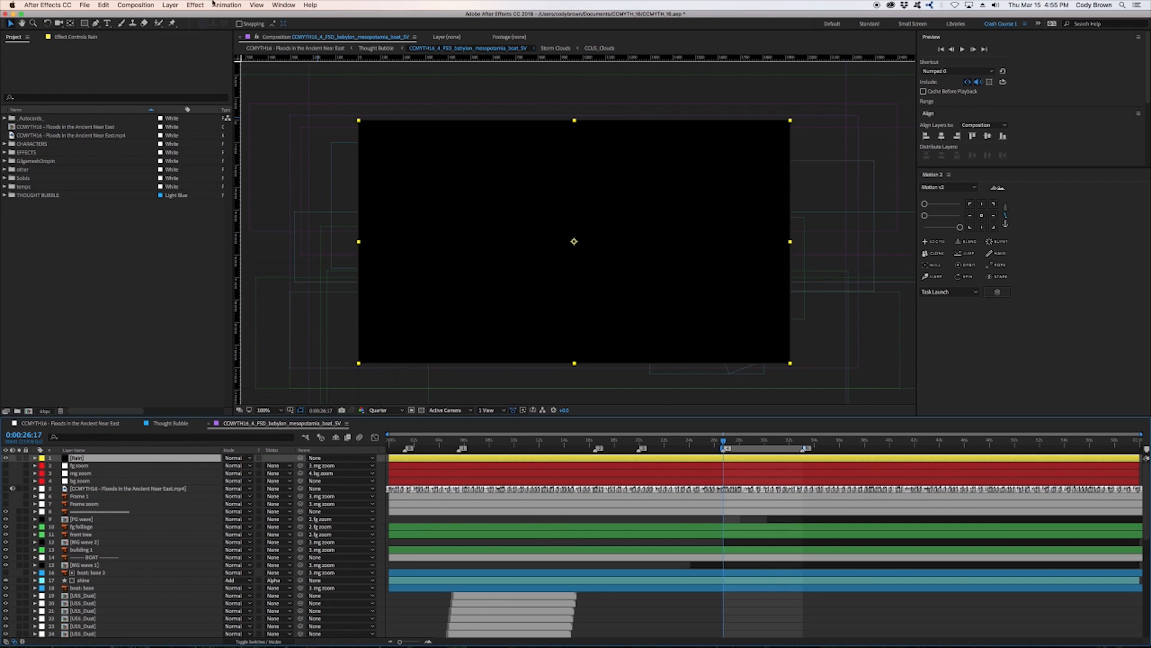
Apply the CC Rainfall effect to the Rain solid
left_click(197, 5)
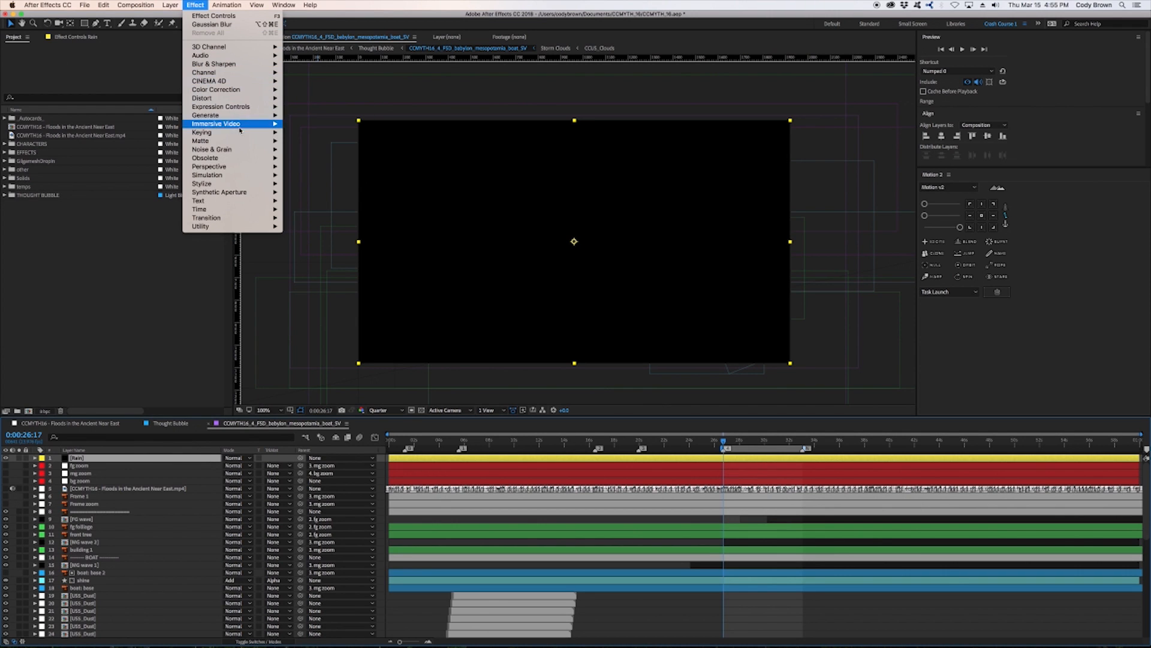
mouse_move(242, 180)
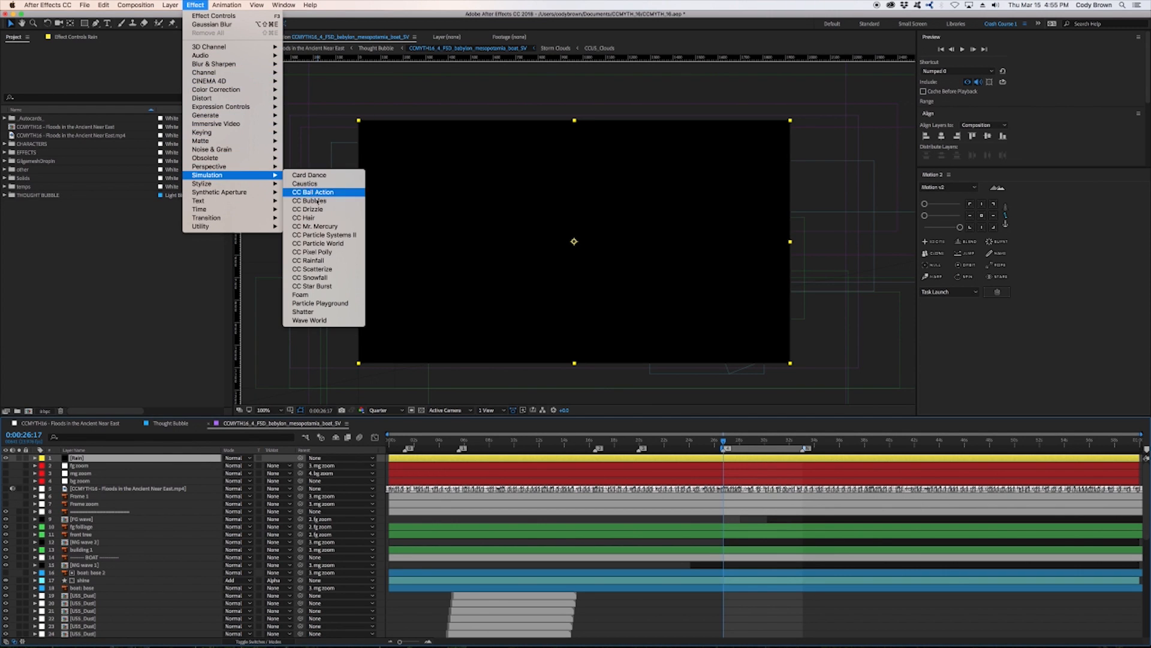
left_click(348, 260)
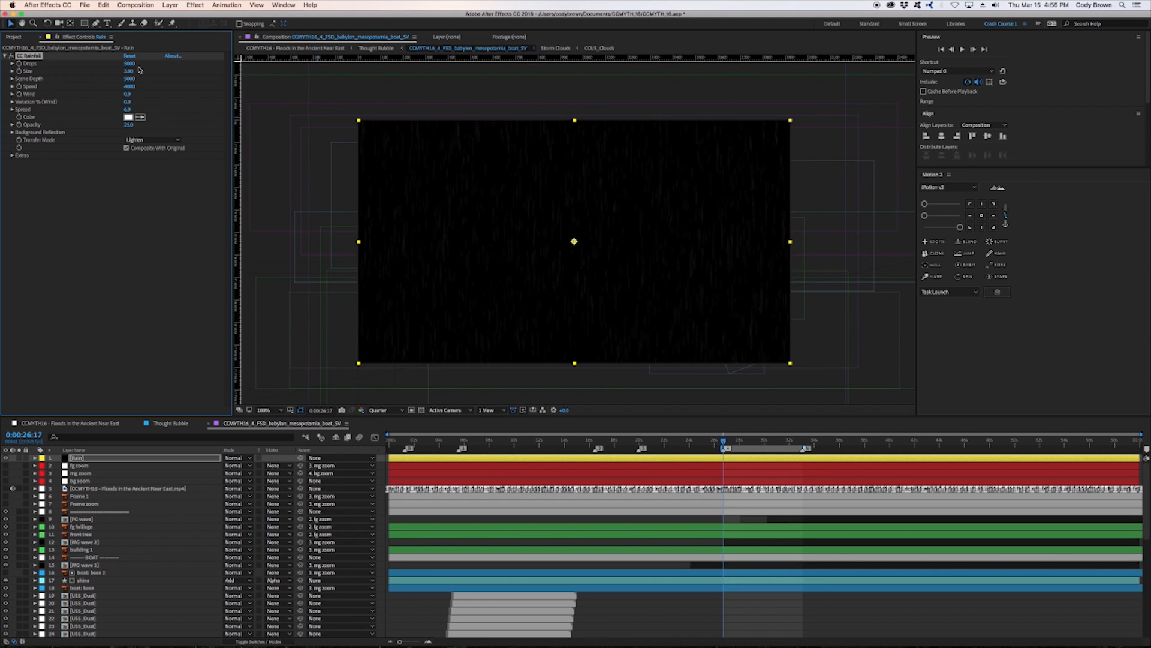
Set the Rain layer's blending mode to Screen and raise the rainfall Wind to about 1280
left_click(239, 459)
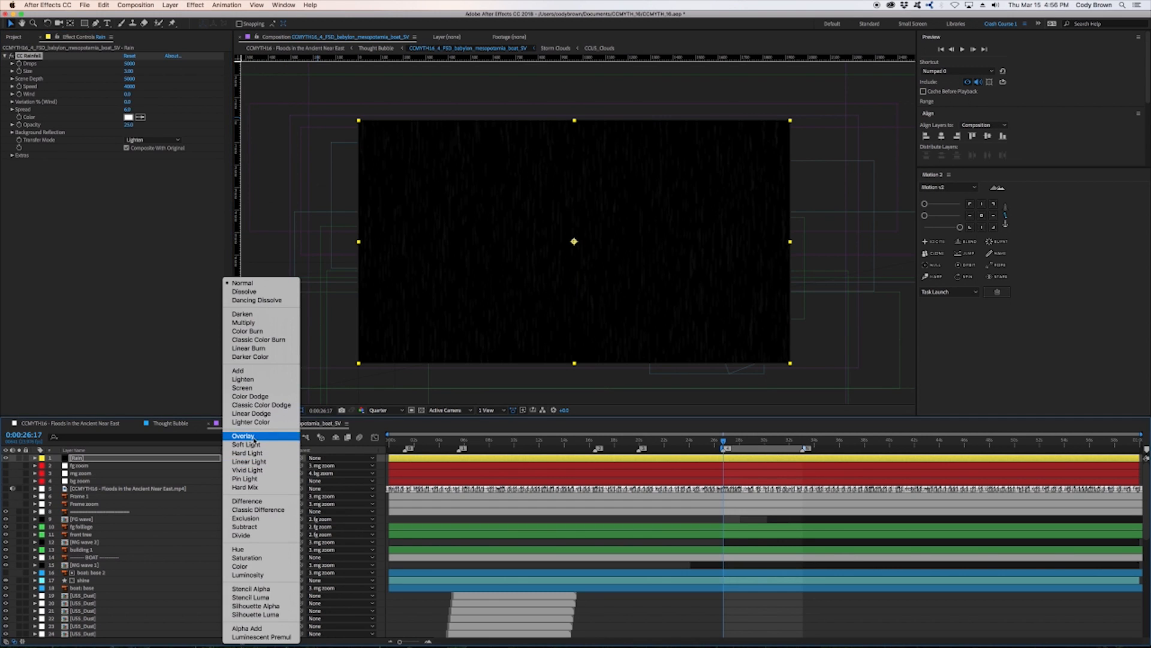
left_click(262, 389)
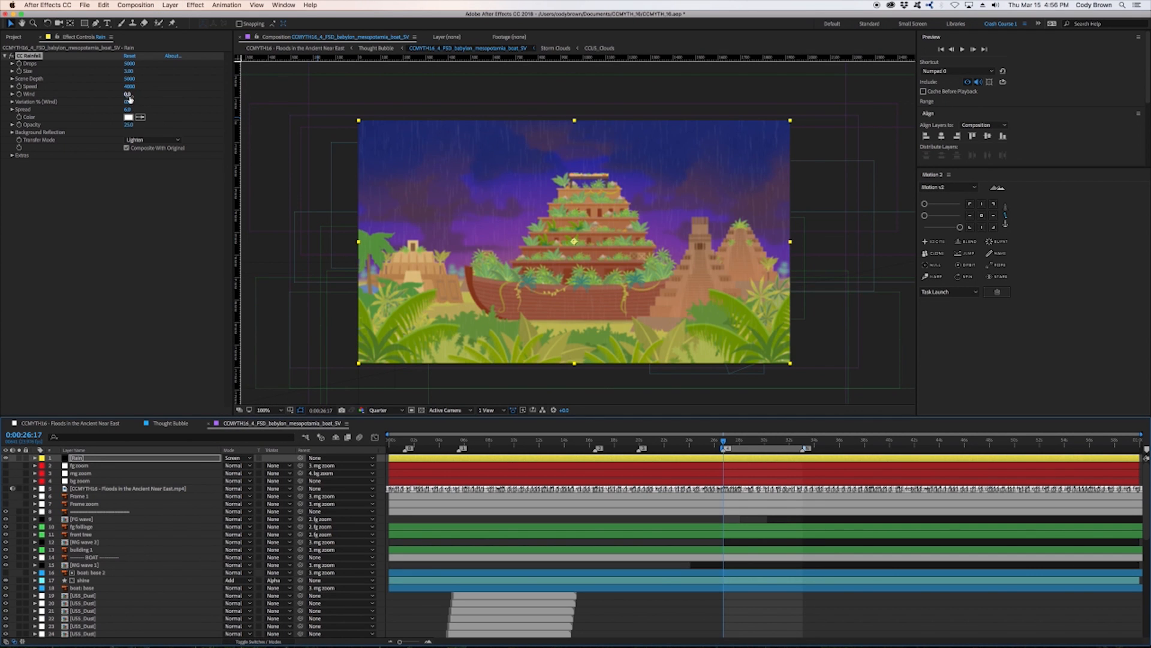
left_click_drag(129, 98, 185, 98)
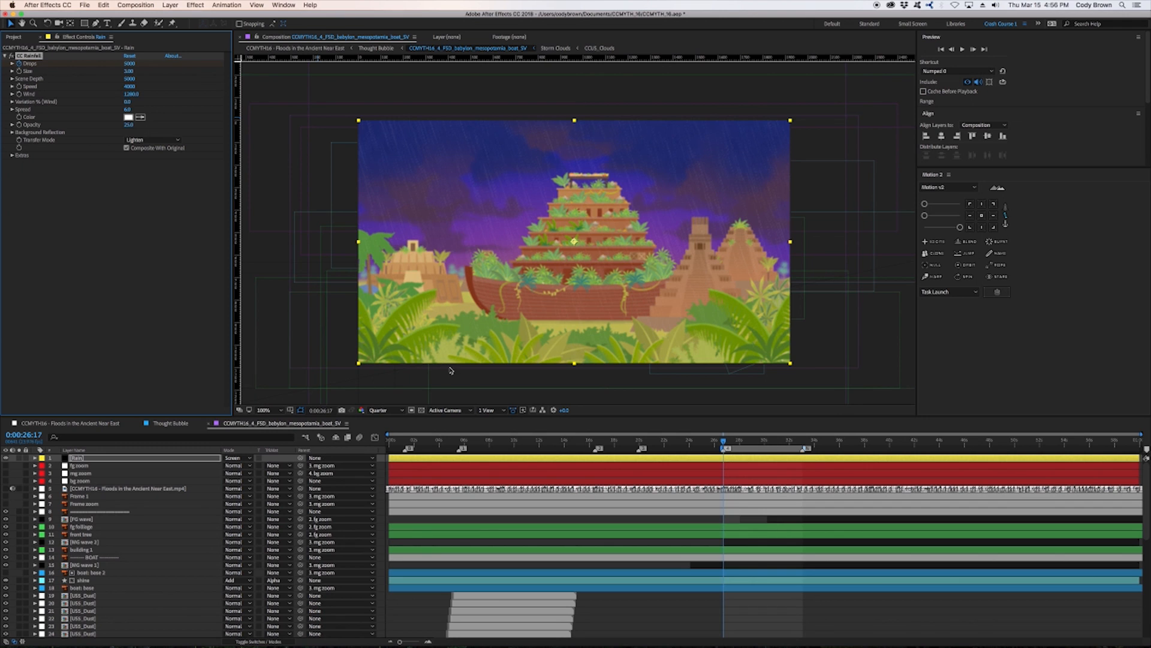
Reveal the Rain layer's Drops keyframe and add another at 0:00:19:23 with Drops set to 0
key("u")
left_click(639, 442)
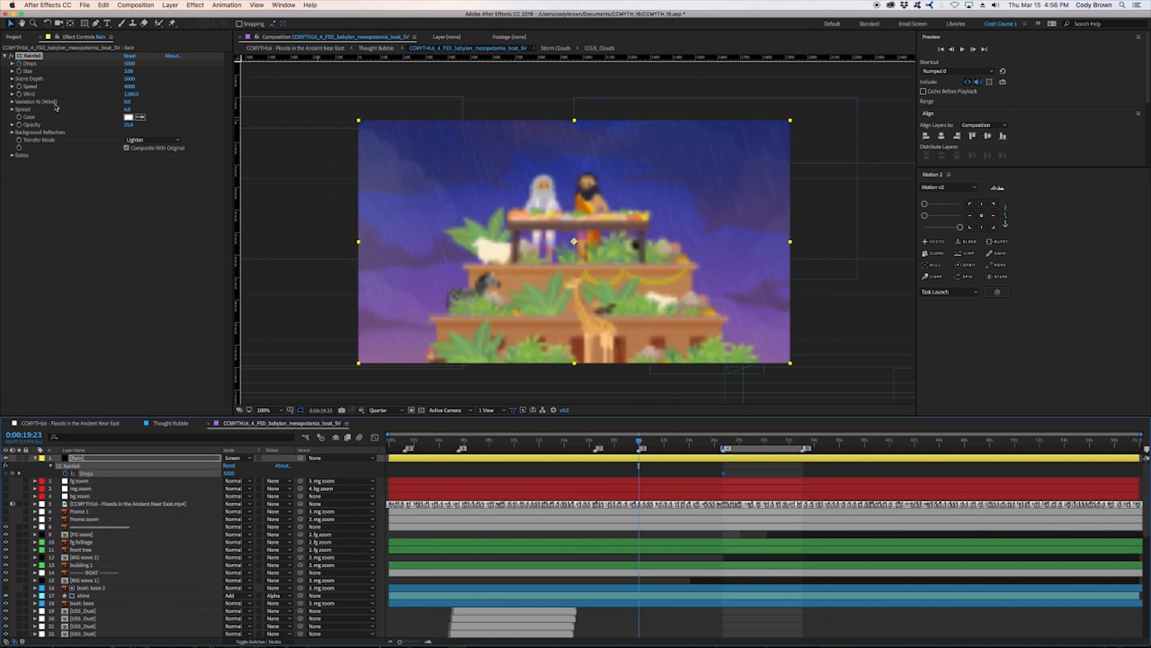
left_click(133, 67)
type("0")
key("Return")
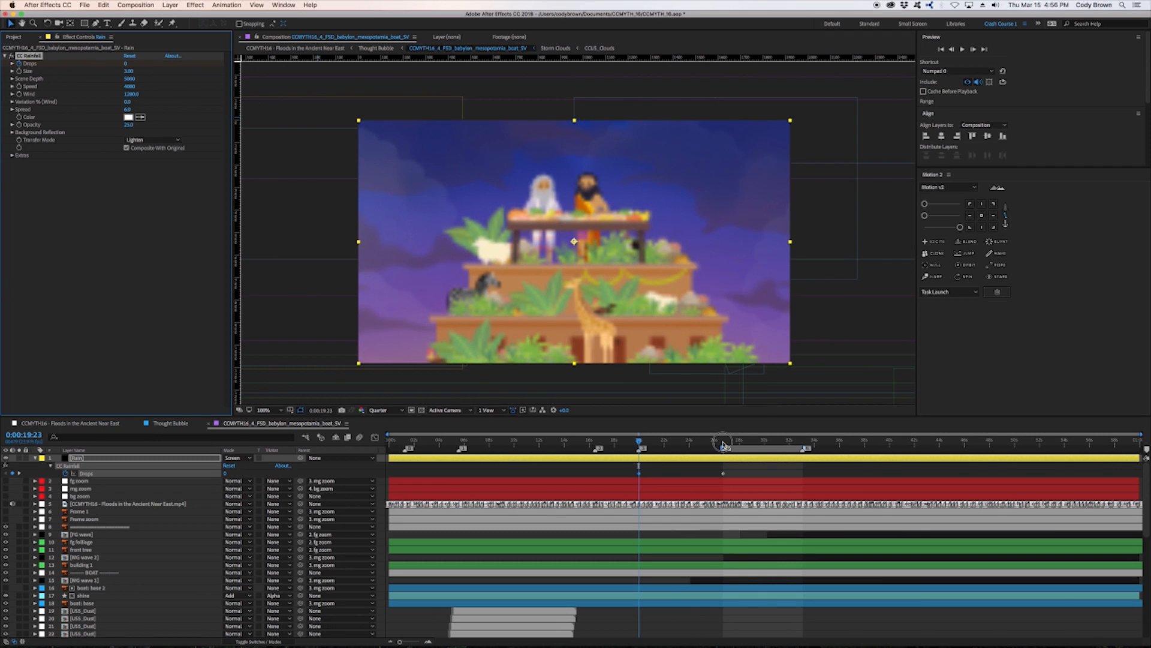
Parent the Rain layer to mg zoom and ease both Drops keyframes
left_click(723, 444)
left_click_drag(300, 457, 86, 491)
left_click_drag(739, 469, 622, 477)
left_click(661, 465)
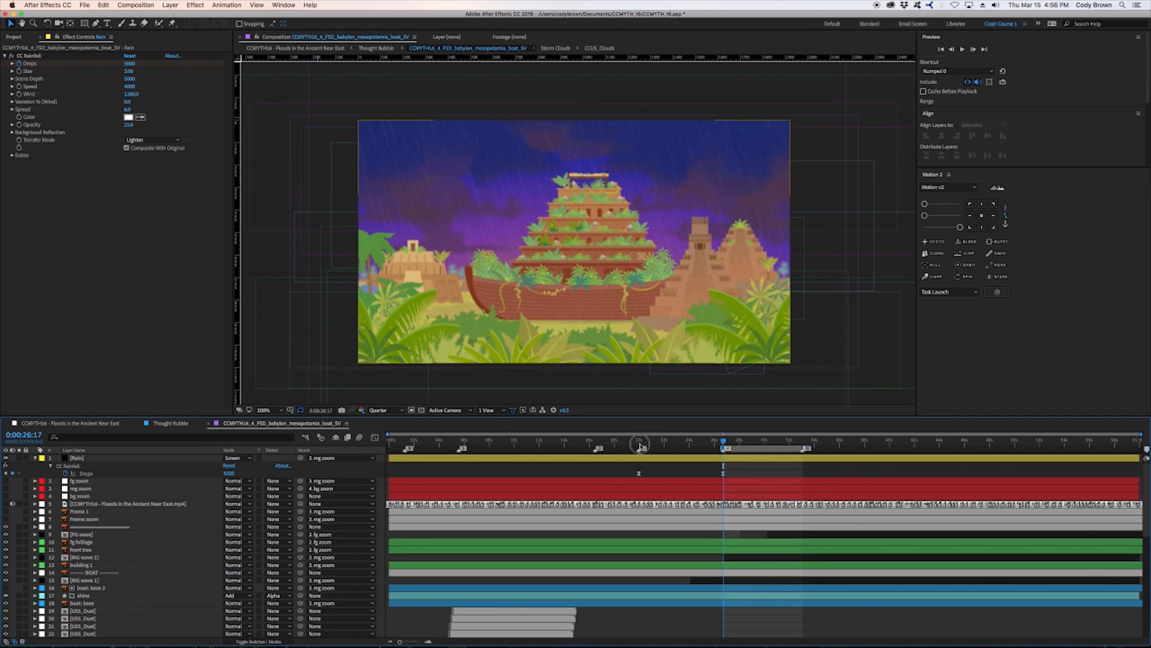
Trim the start of the Rain layer to 0:00:20:00 and move back before the rain begins
left_click(639, 441)
left_click(648, 460)
key("alt+bracketleft")
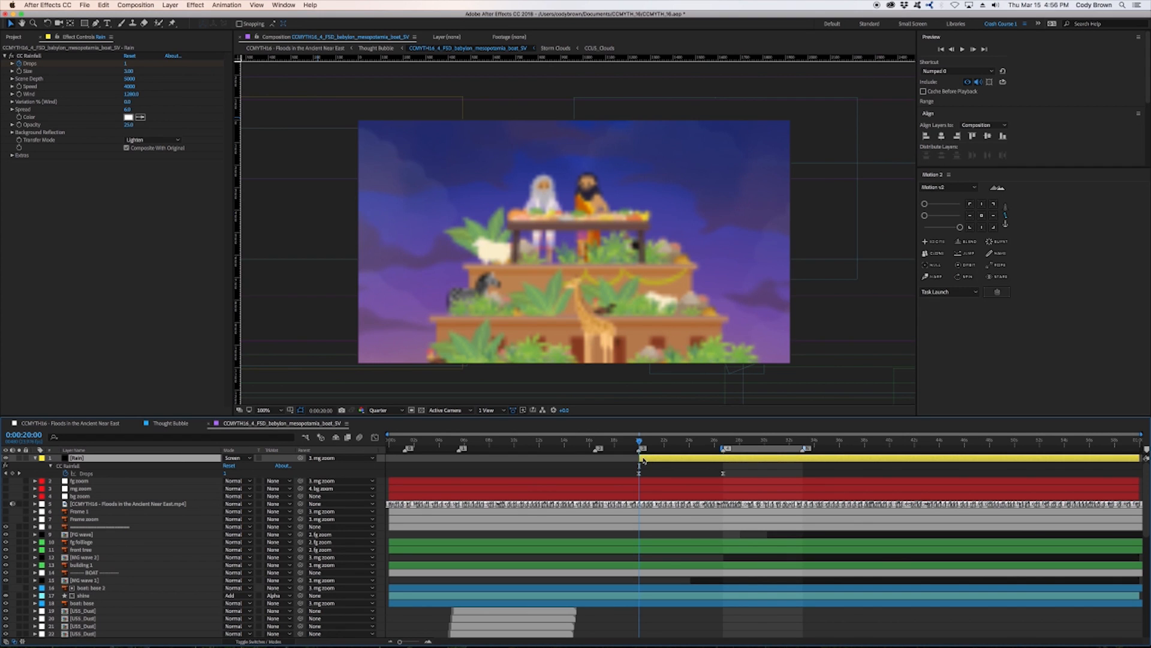
left_click(596, 443)
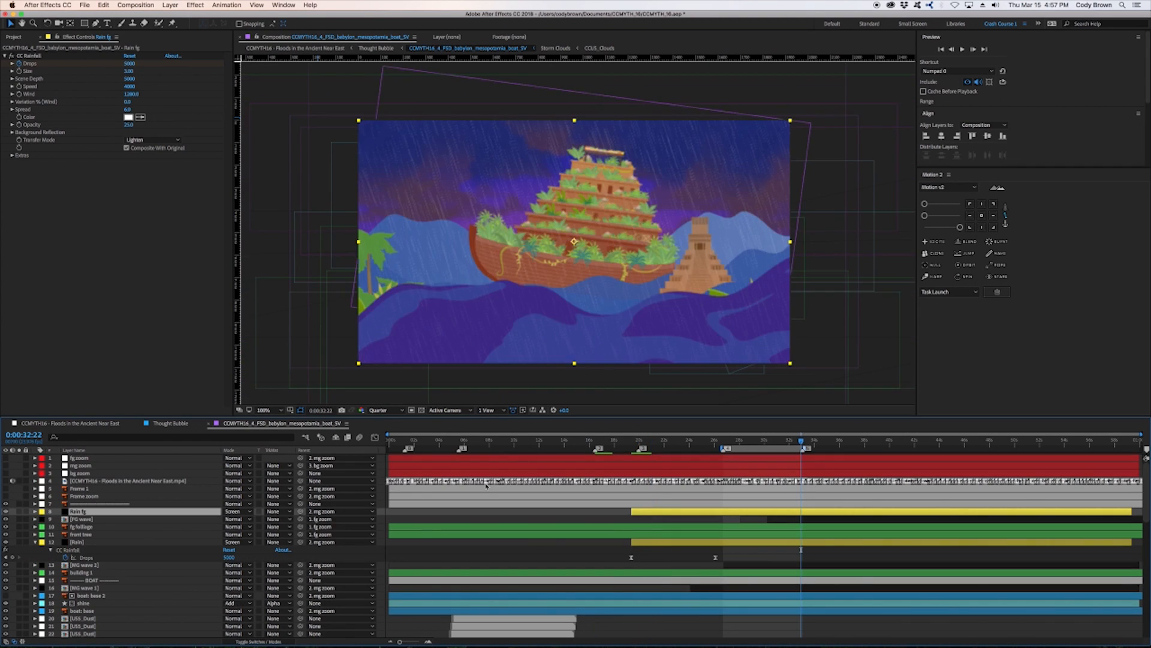
Parent the Rain fg layer to fg zoom and reveal the Drops keyframes of the rain layers
left_click_drag(300, 511, 100, 461)
key("u")
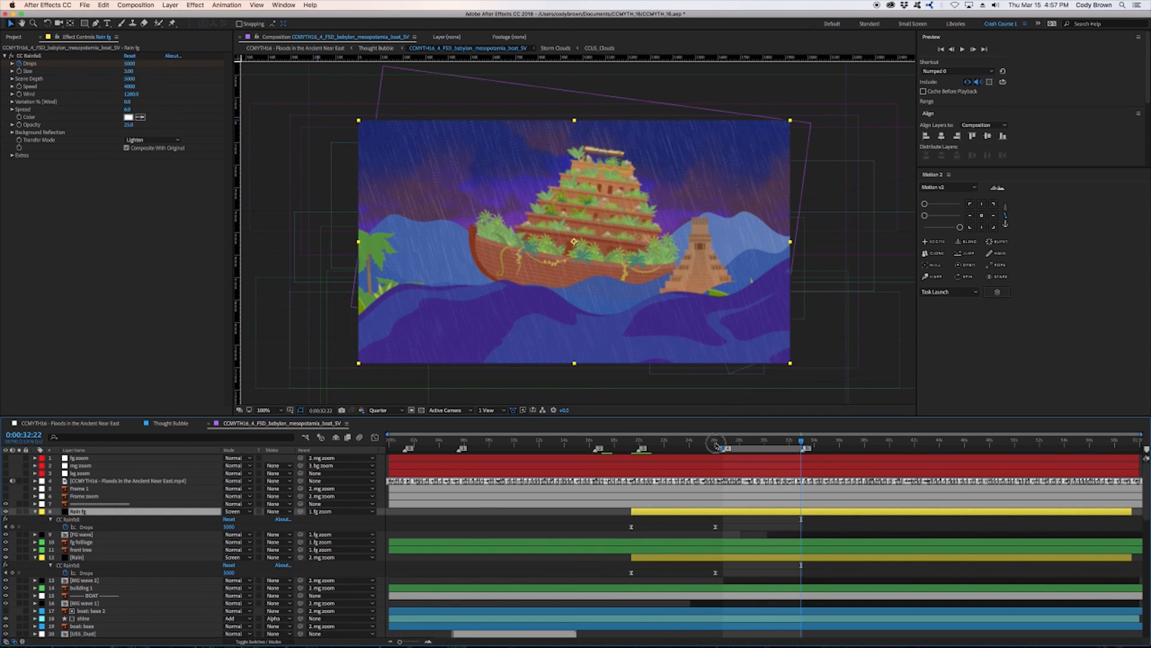
At 0:00:26:02, set the Rain fg layer's CC Rainfall Drops to 2000 and its Size to 12
left_click(716, 443)
left_click(129, 64)
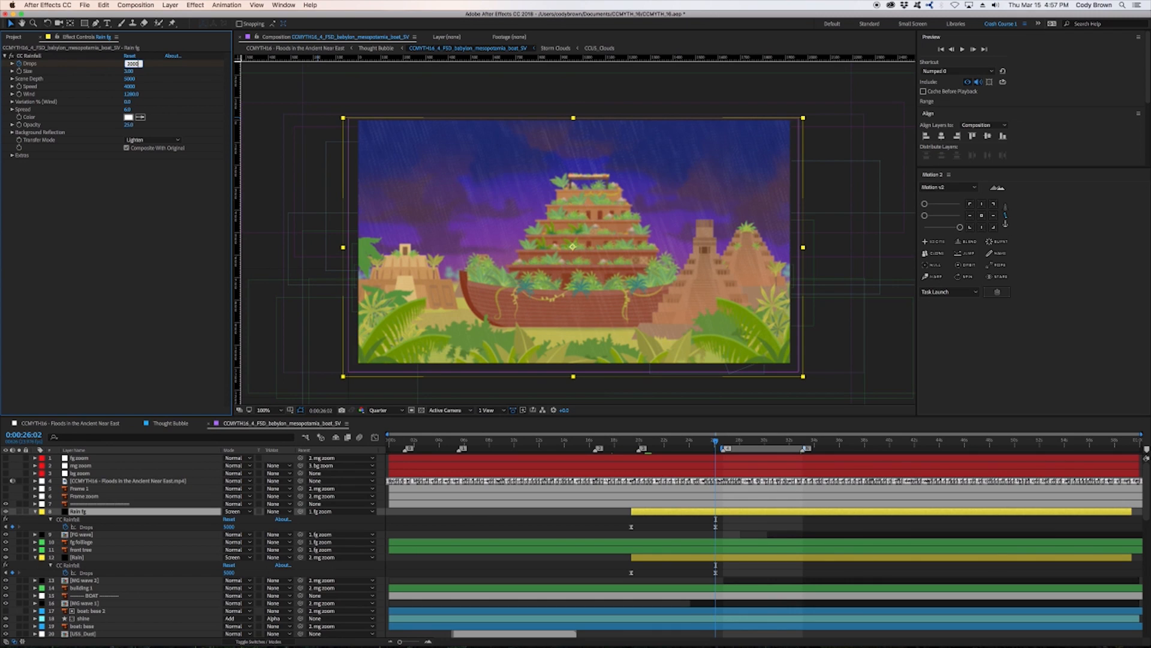
key("Return")
left_click(130, 71)
type("12")
key("Return")
Apply a Gaussian Blur with Blurriness 12 to the Rain fg layer and reduce its rain Size
left_click(227, 5)
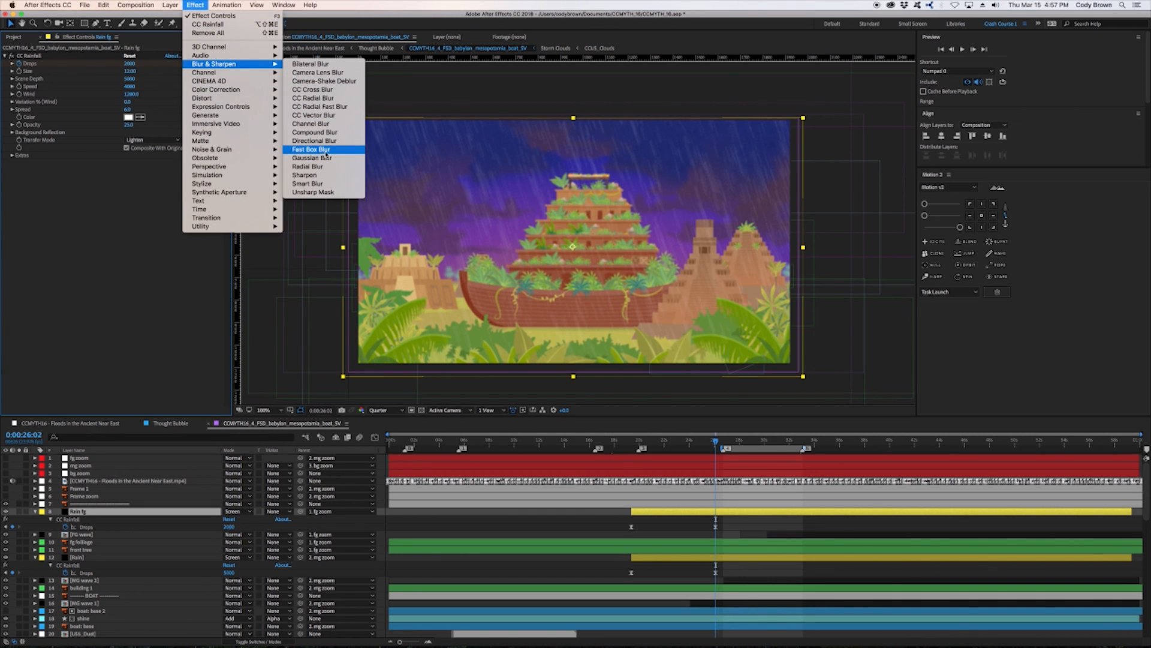
left_click(328, 157)
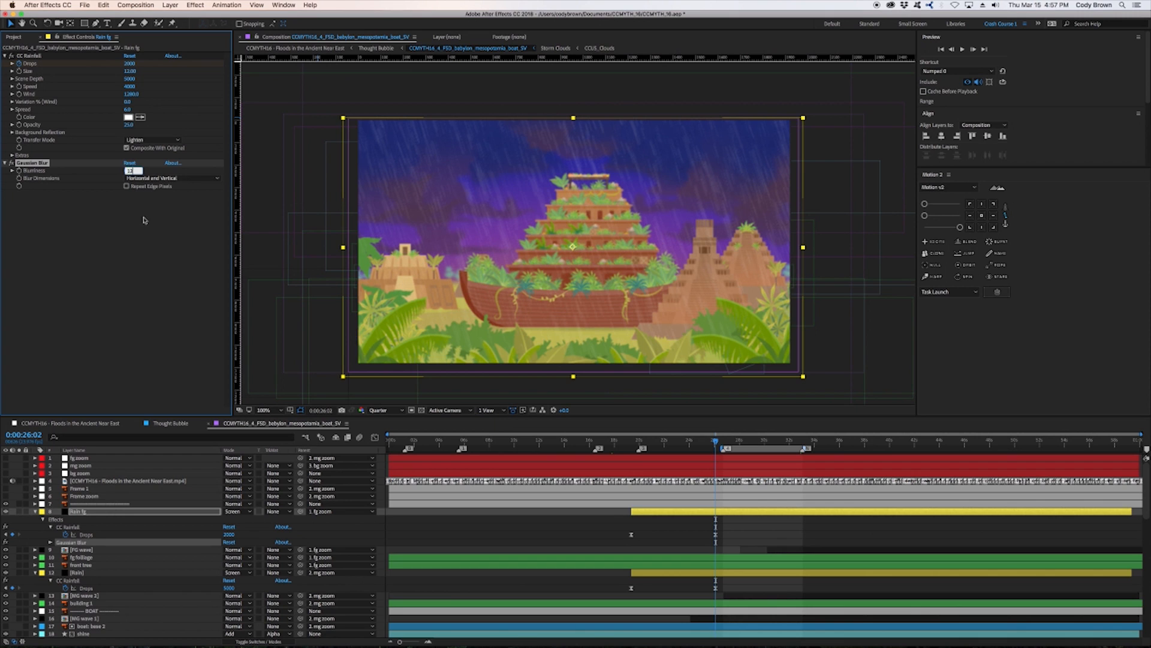
type("12")
key("Return")
left_click(133, 72)
type("6")
key("Return")
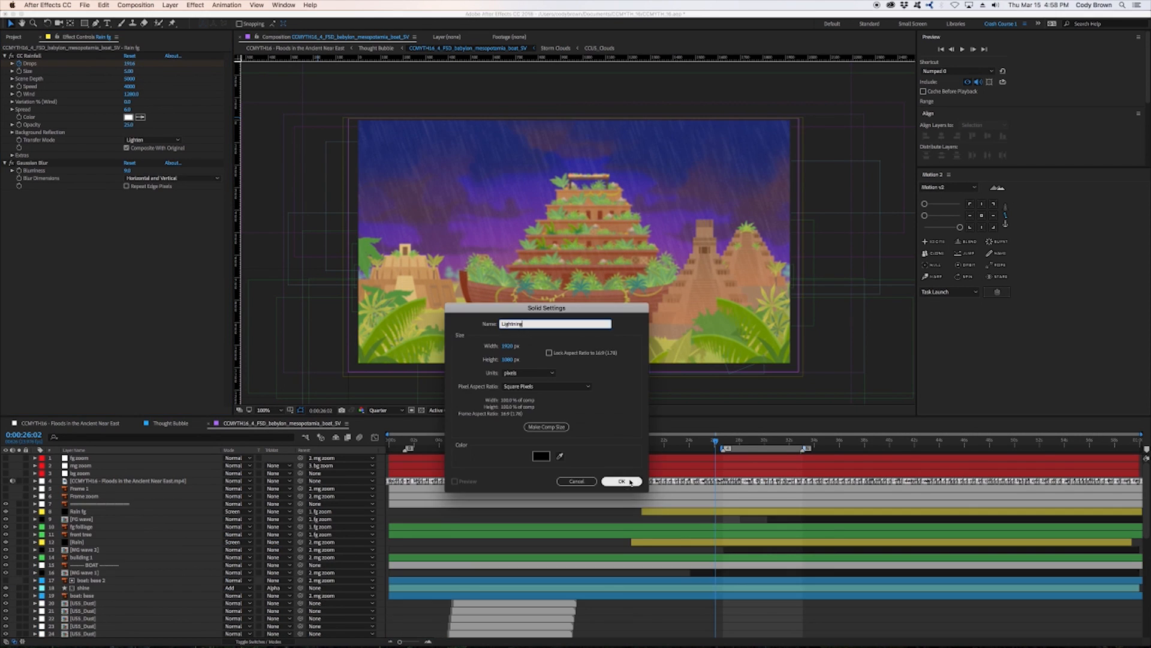
Create a solid named Lightning and apply the Advanced Lightning effect to it
left_click(624, 481)
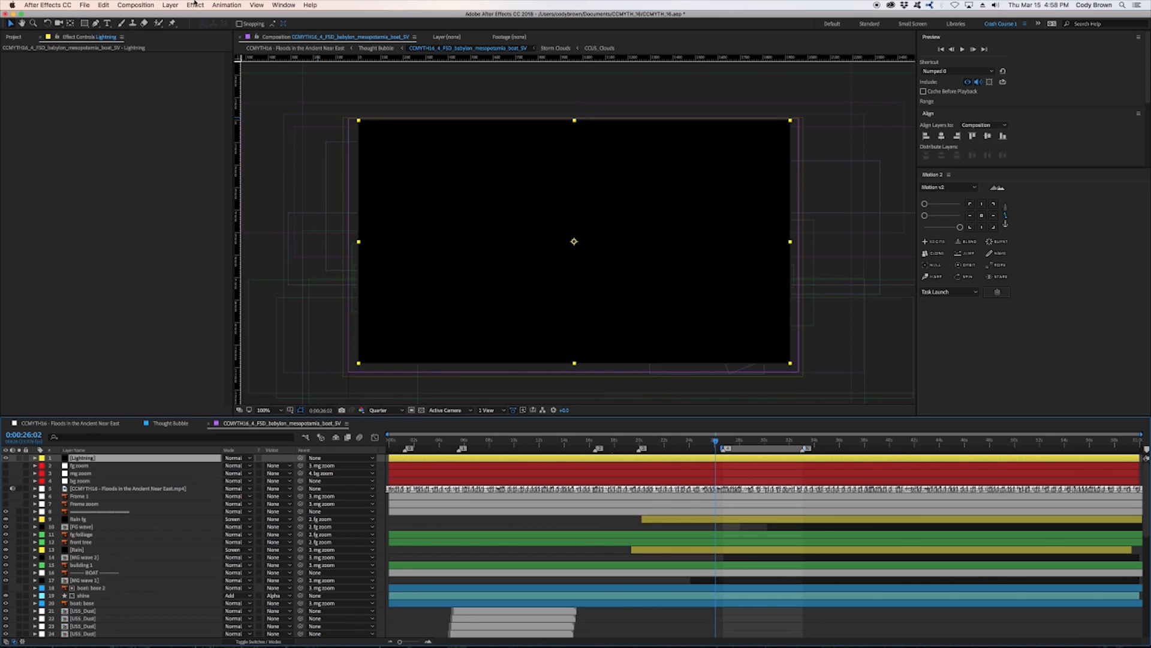
left_click(310, 6)
type("l")
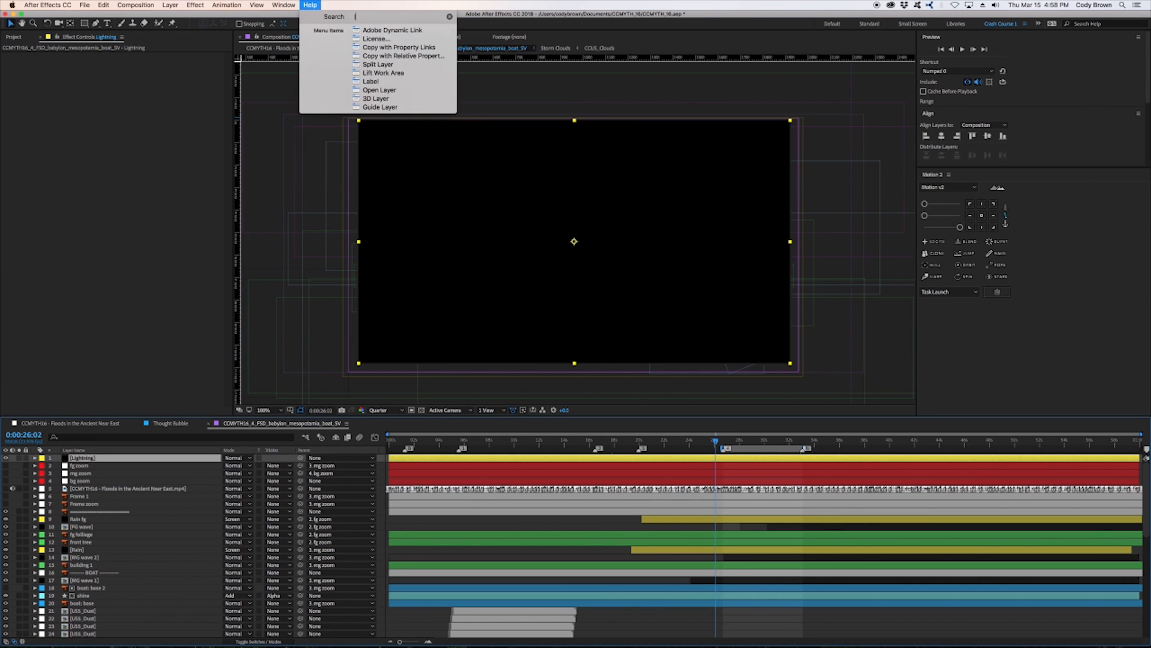
type("ightning")
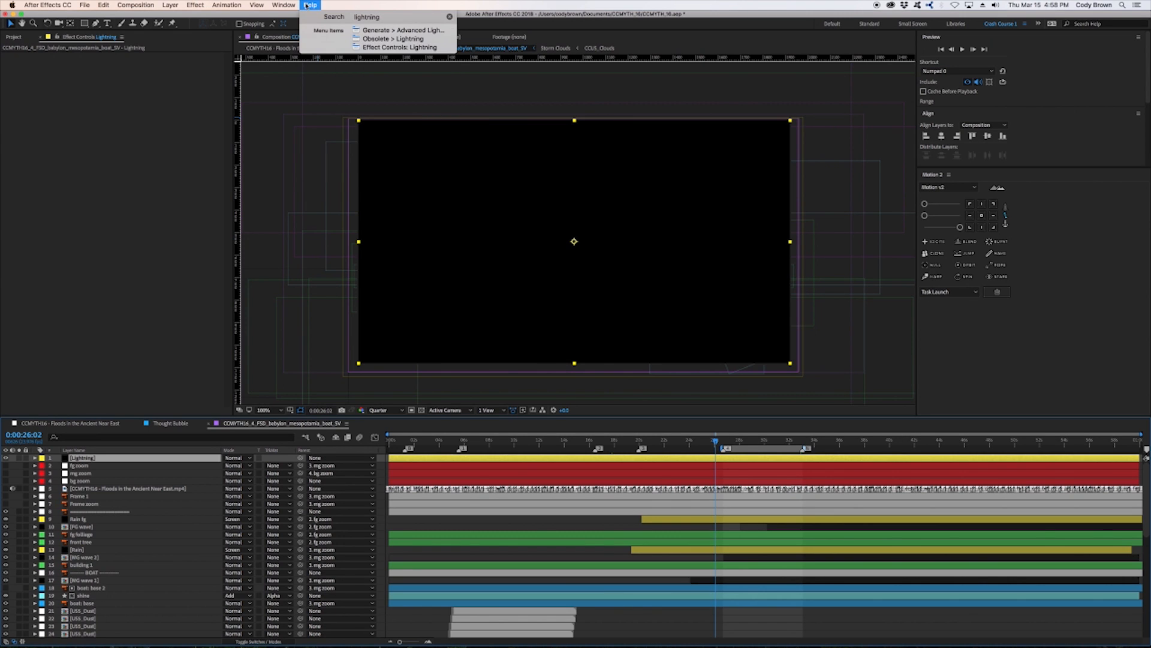
left_click(396, 30)
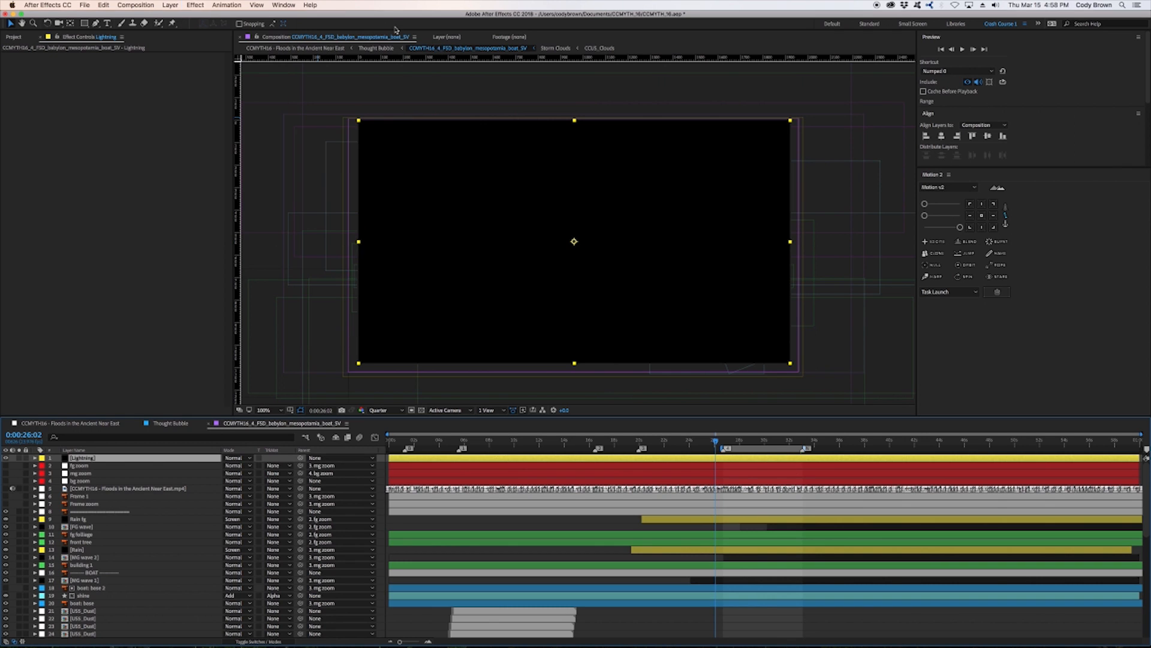
Place the bolt's Origin at about 703, -53 and Direction at about 320, 716, and rename the layer Lightning 1
left_click_drag(552, 132, 516, 108)
left_click_drag(574, 351, 430, 282)
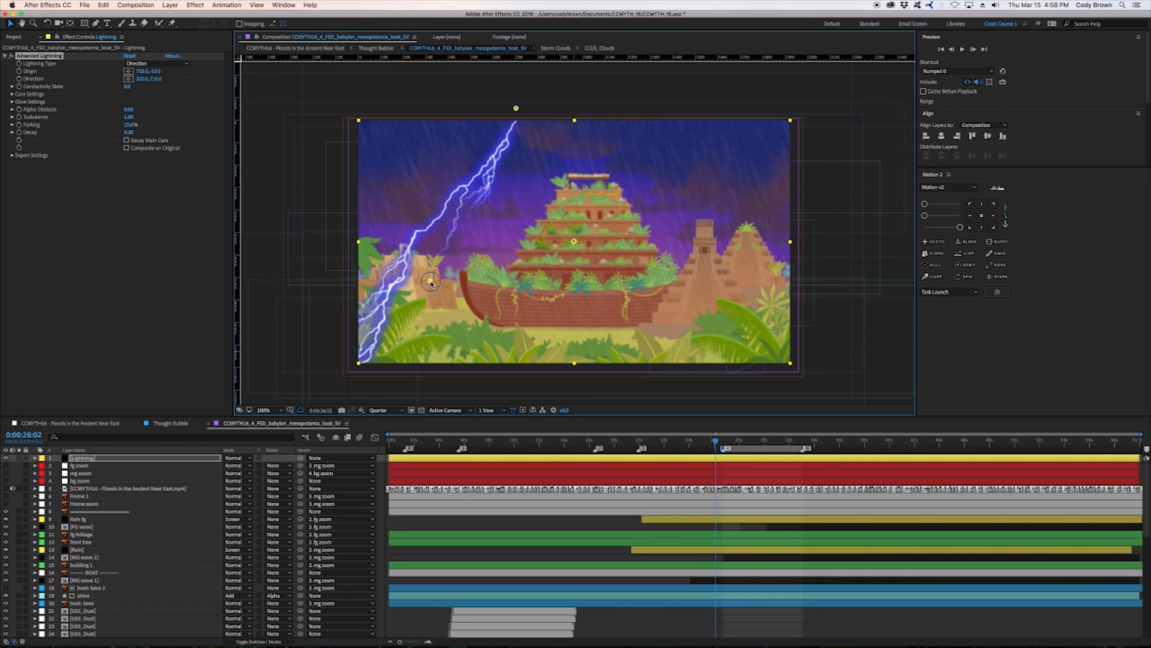
left_click(170, 460)
key("Return")
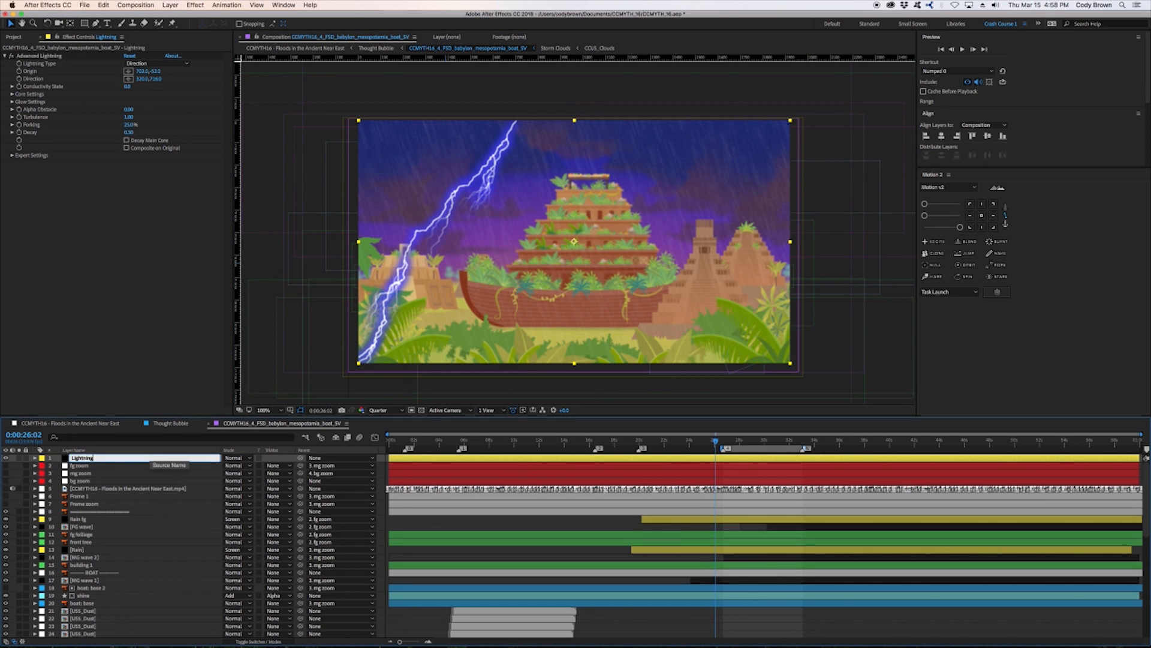
type("1")
key("Return")
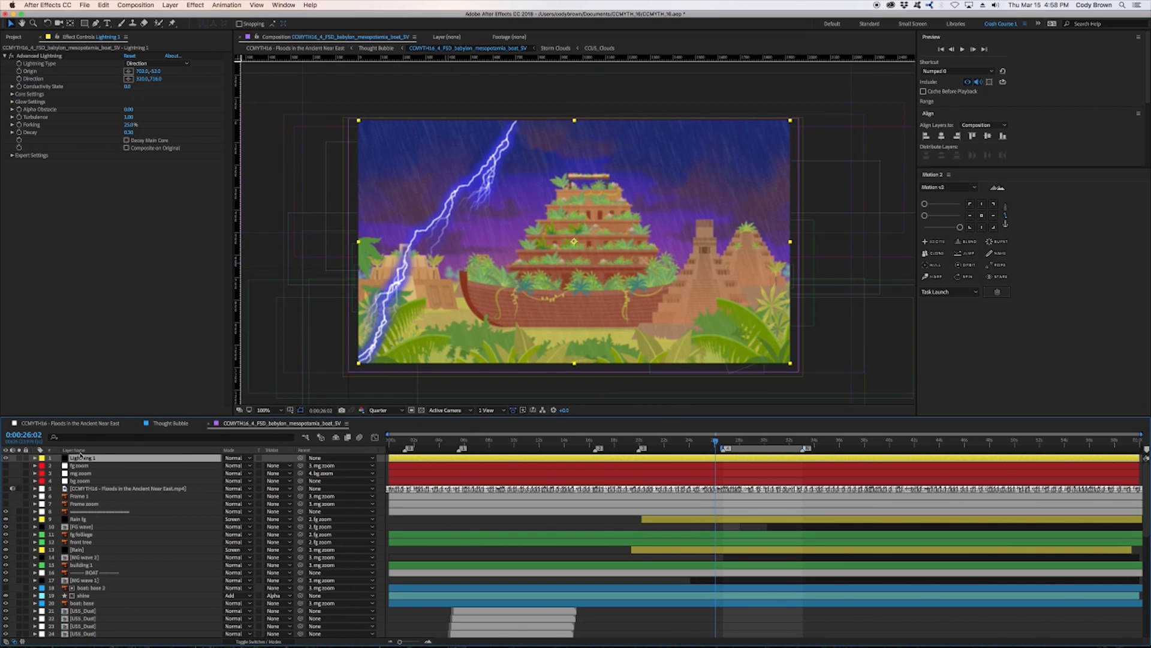
Parent Lightning 1 to bg zoom and move it directly above the bg blur layer, checking the bolt at 0:00:18:14
mouse_move(91, 460)
left_mouse_down()
mouse_move(114, 627)
mouse_move(112, 460)
left_mouse_up()
left_click_drag(303, 458, 103, 547)
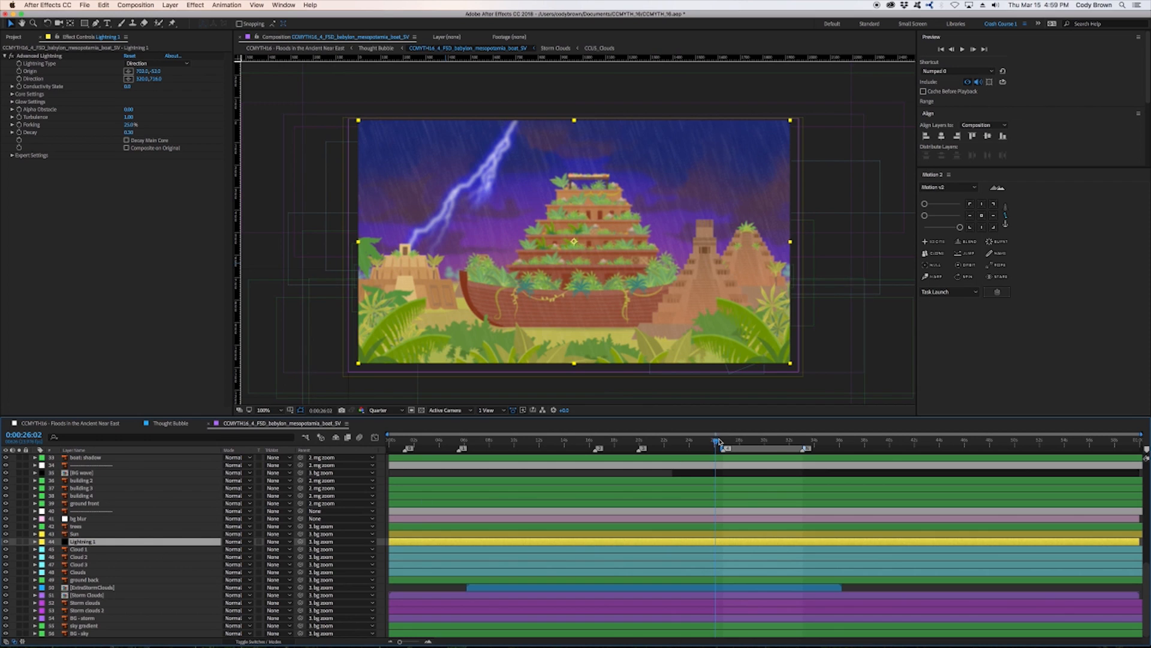
left_click_drag(719, 442, 724, 442)
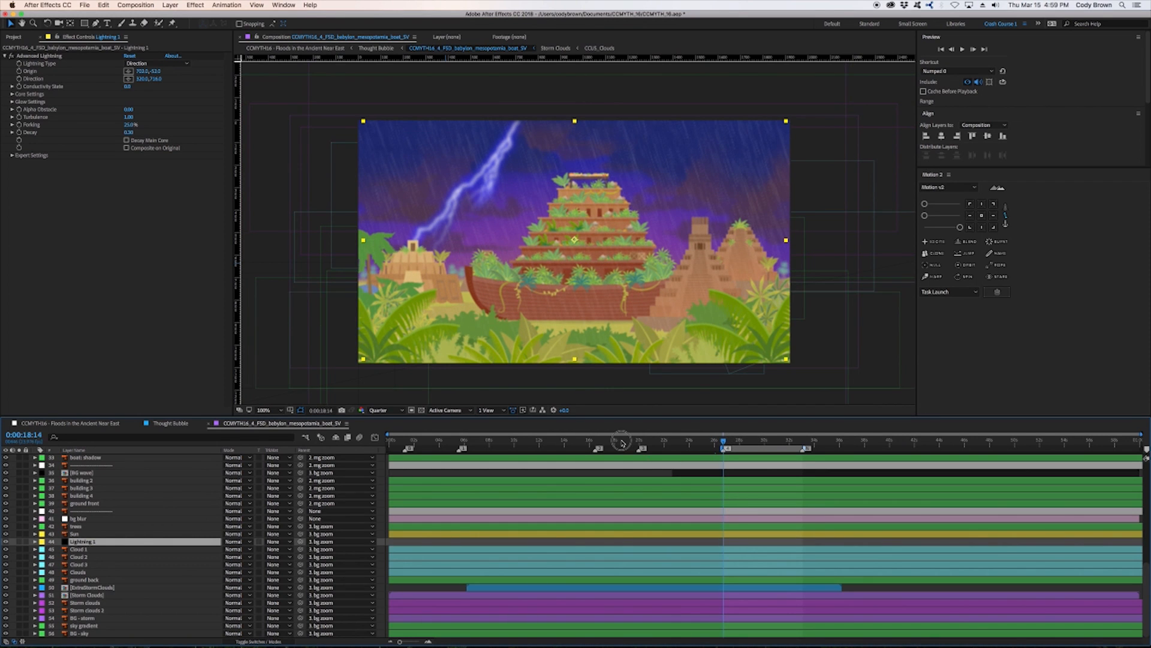
left_click(623, 442)
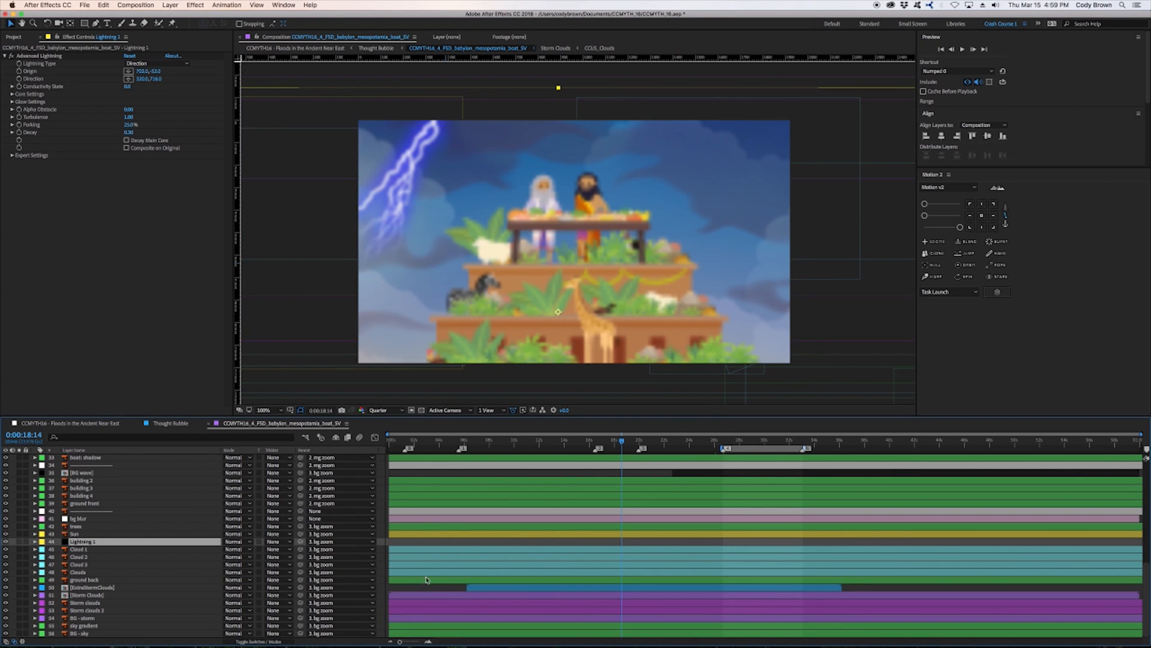
left_click_drag(90, 541, 94, 516)
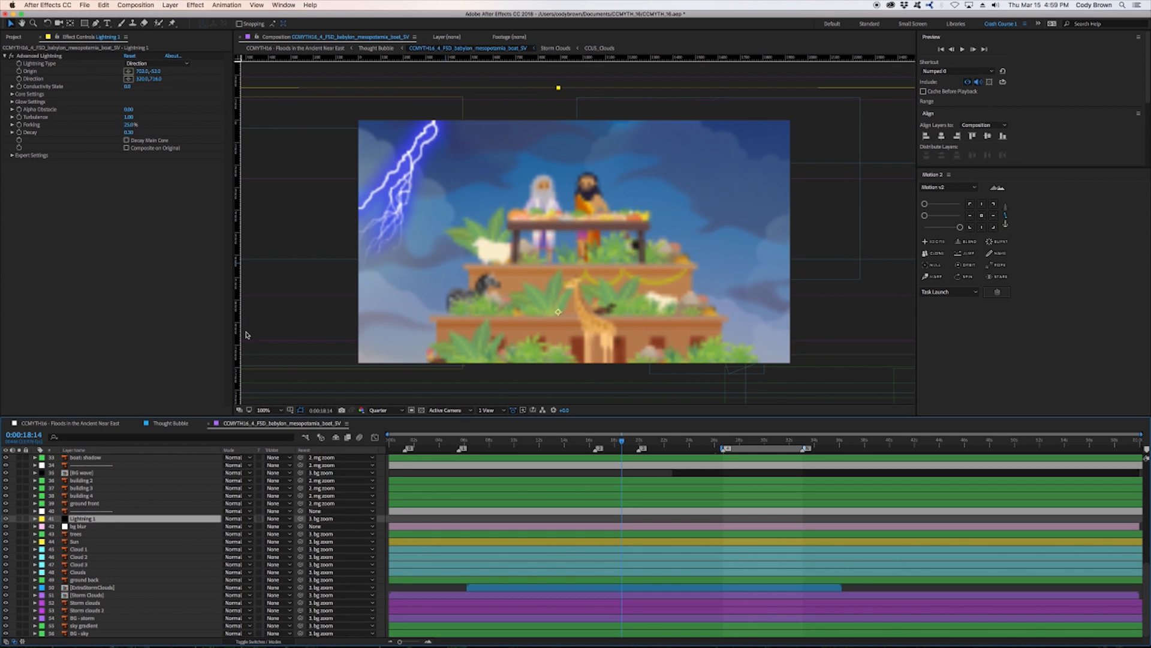
Change the Advanced Lightning Glow Color on Lightning 1 to a pale warm cream
left_click(13, 94)
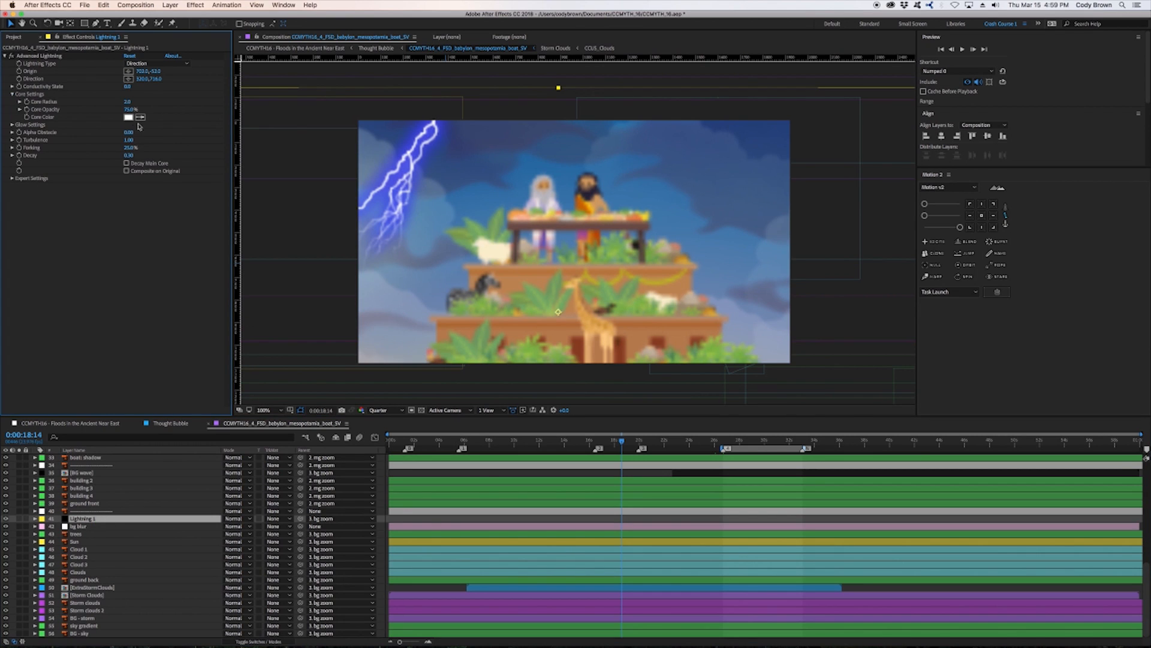
left_click(12, 125)
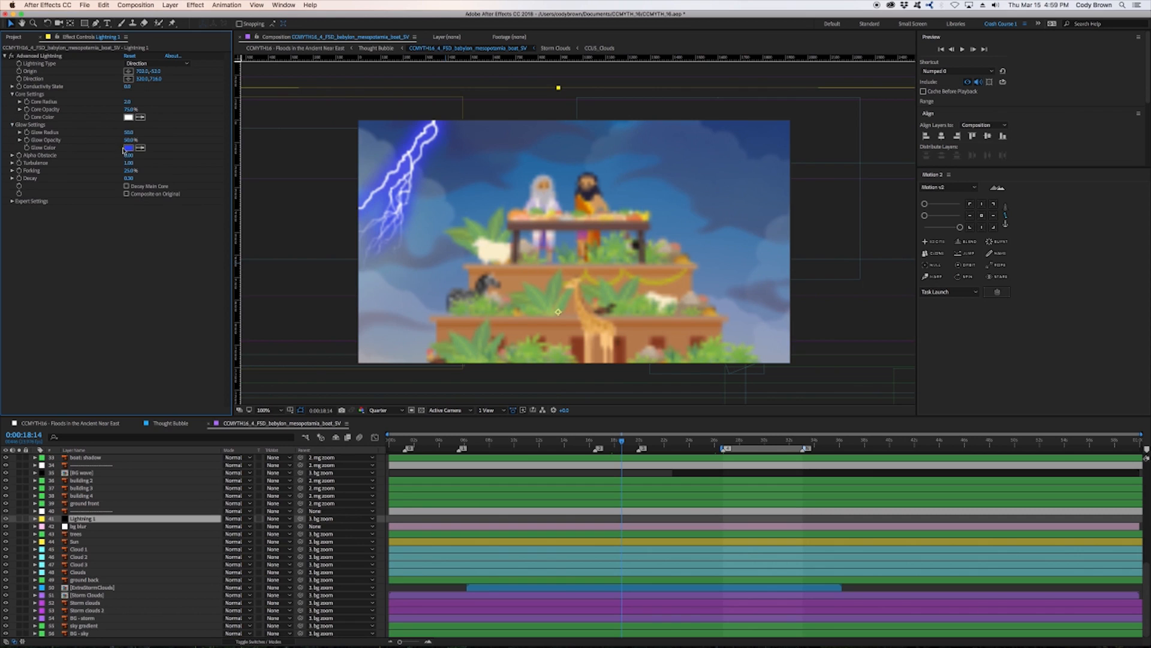
left_click(128, 148)
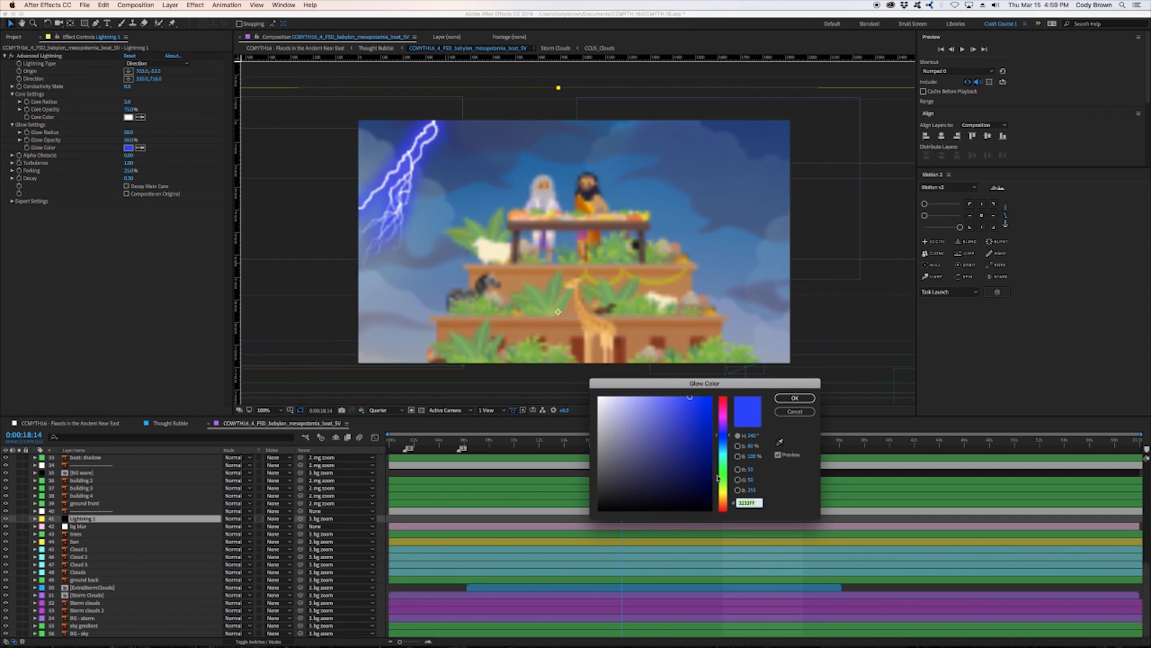
left_click_drag(718, 478, 718, 497)
left_click(618, 397)
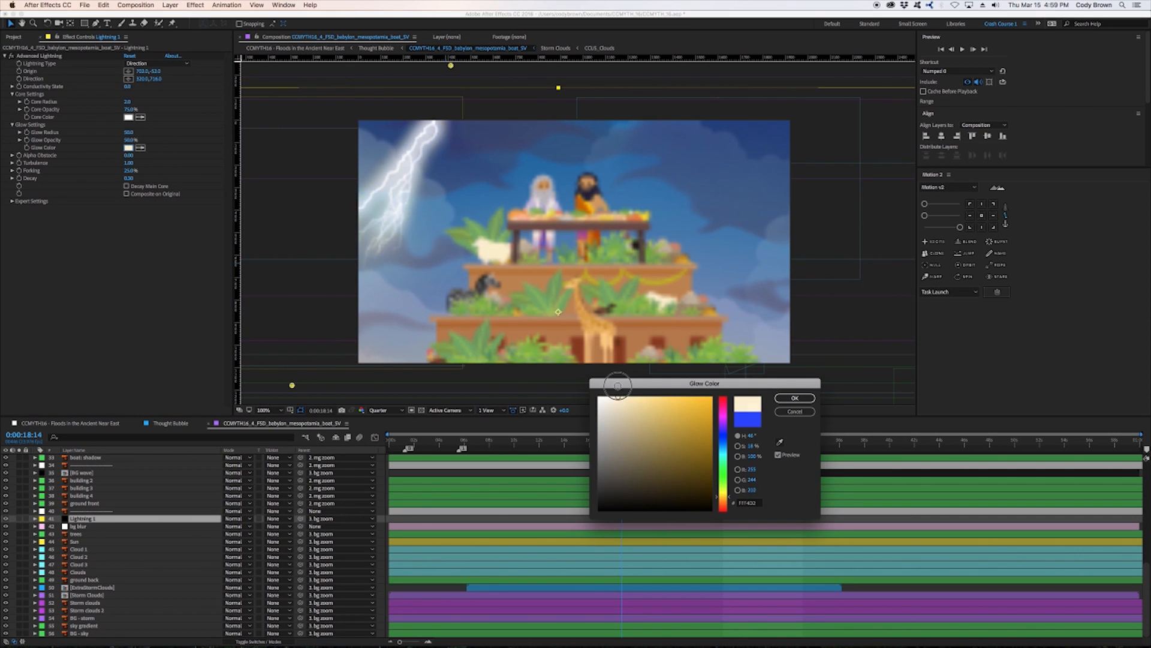
left_click(792, 398)
Set the Forking of Lightning 1 to 3.2%, trying 0.1% and 1% first
left_click(133, 224)
left_click(130, 171)
type("0.1")
key("Return")
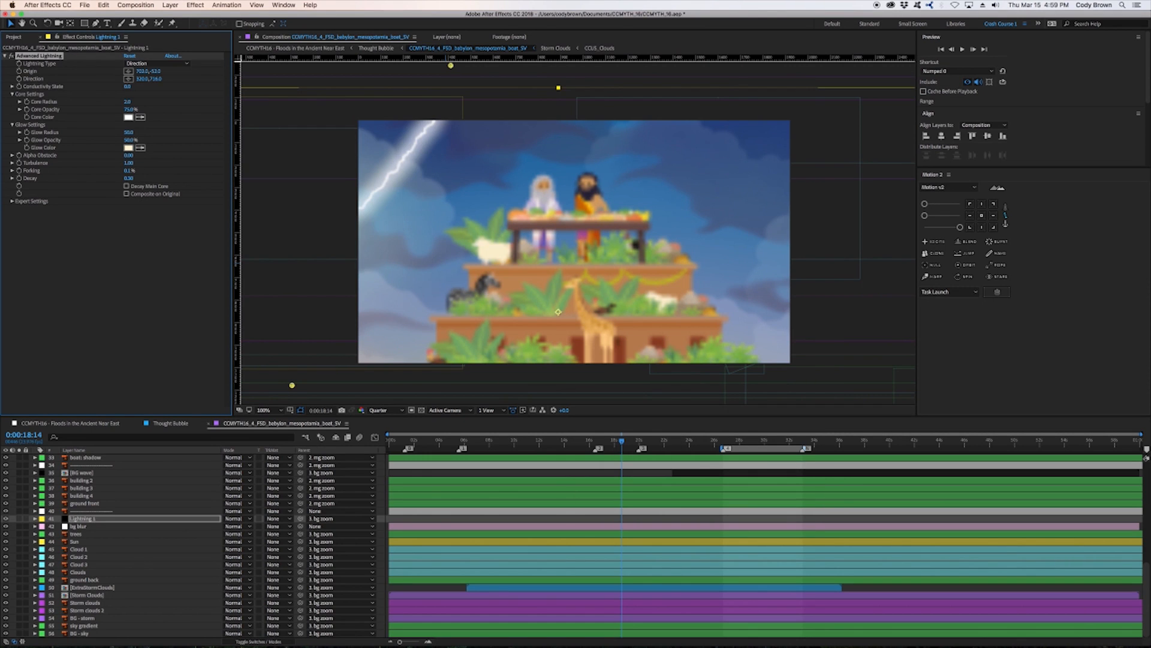
left_click(130, 171)
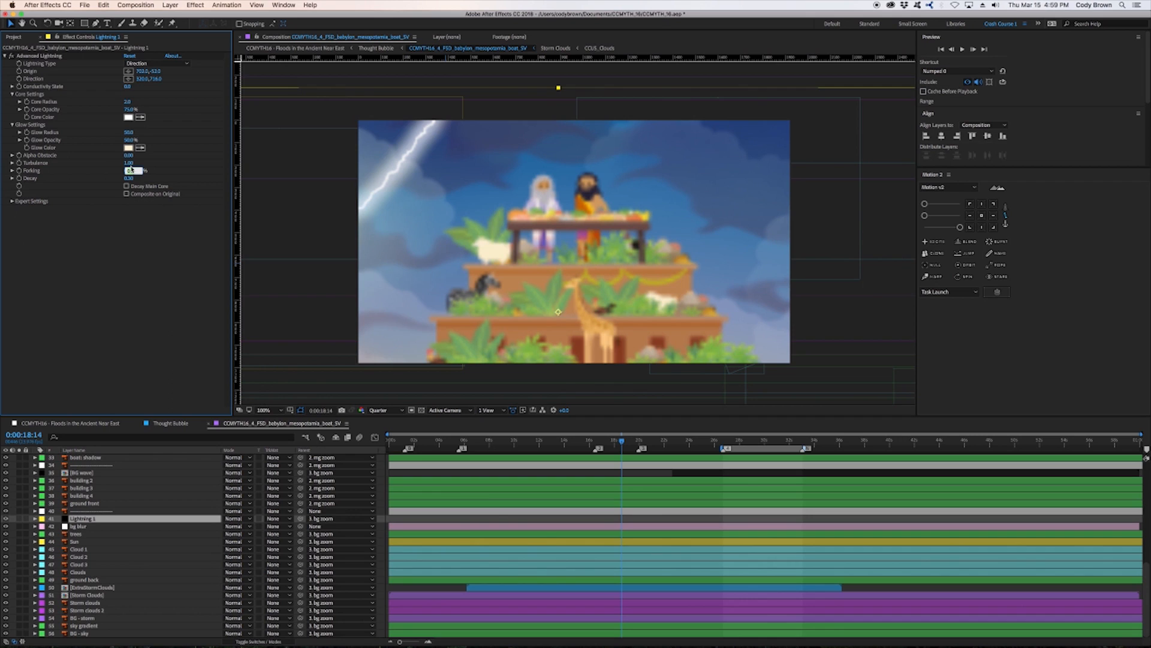
type("1")
key("Return")
left_click(130, 171)
type("3.2")
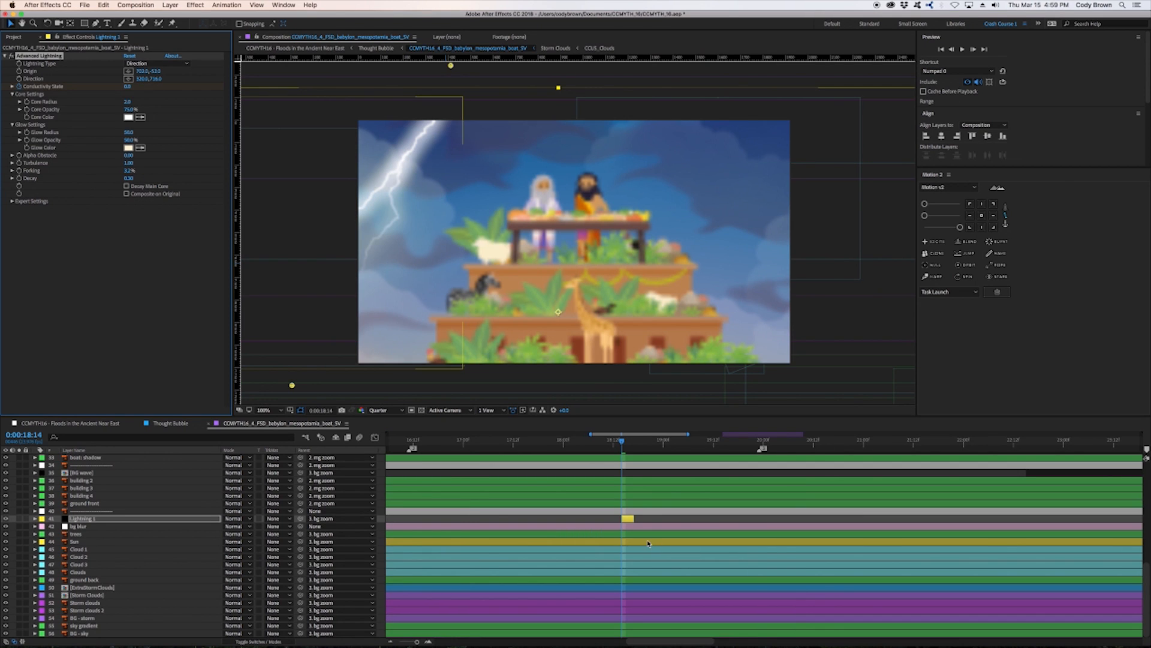
Reveal Lightning 1's Conductivity State keyframe, add another with value 2 at 0:00:18:16, and preview the flash
key("u")
key("Page_Down")
key("Page_Down")
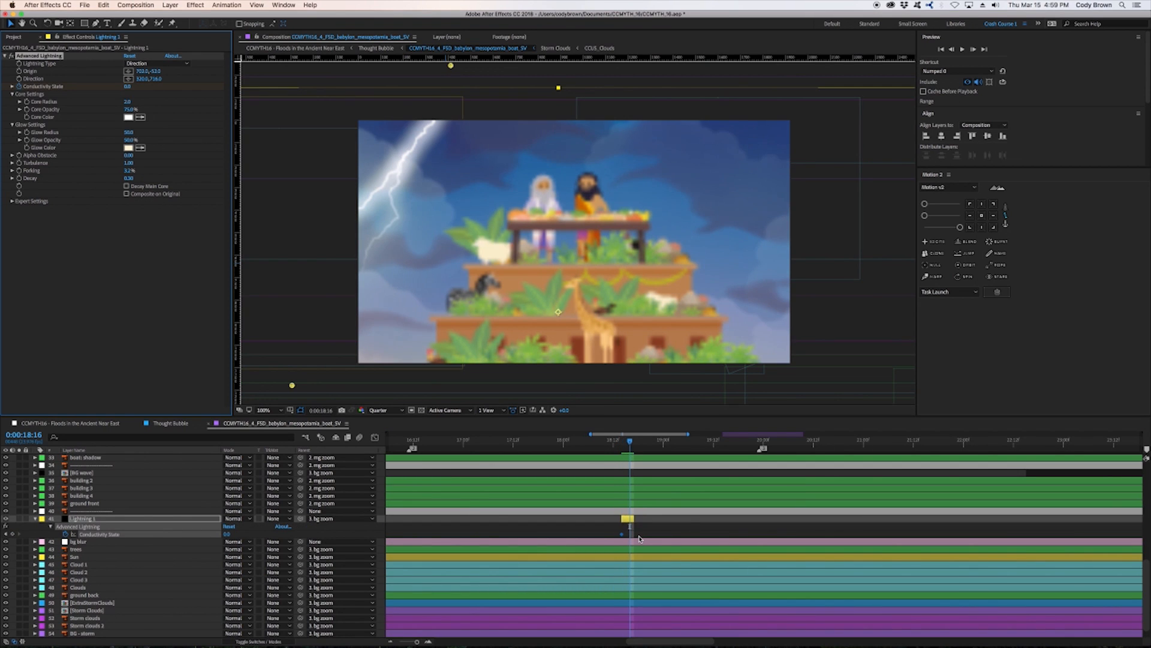
left_click(127, 87)
type("2")
key("Return")
mouse_move(623, 446)
left_mouse_down()
mouse_move(651, 446)
mouse_move(624, 446)
left_mouse_up()
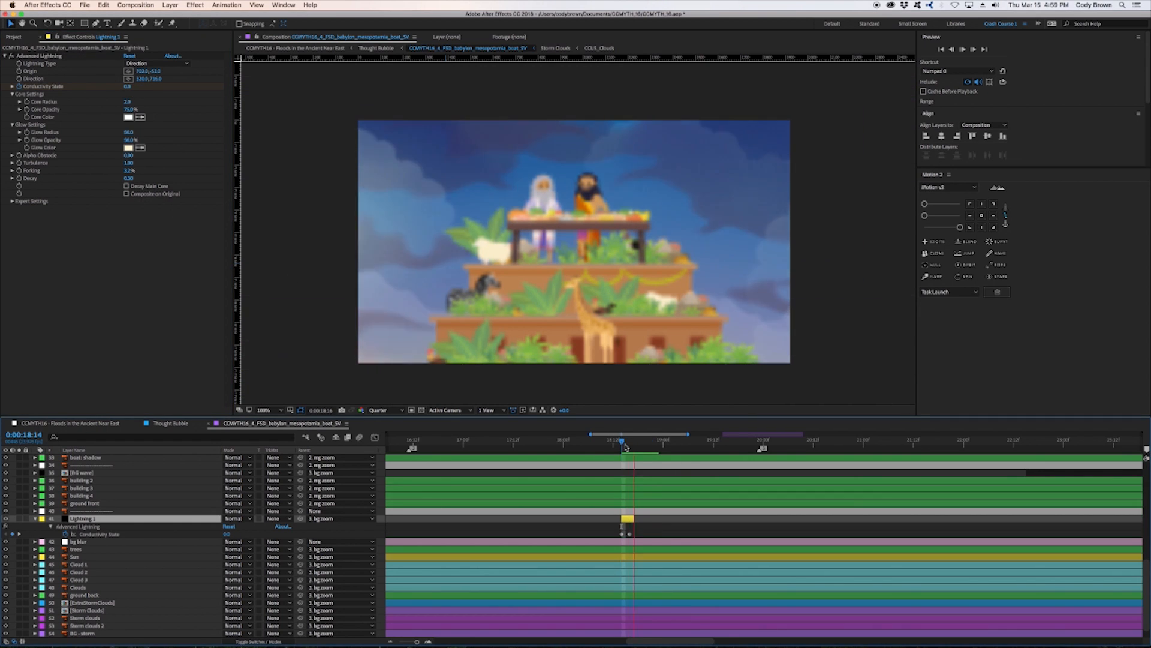
key("Page_Up")
key("Page_Down")
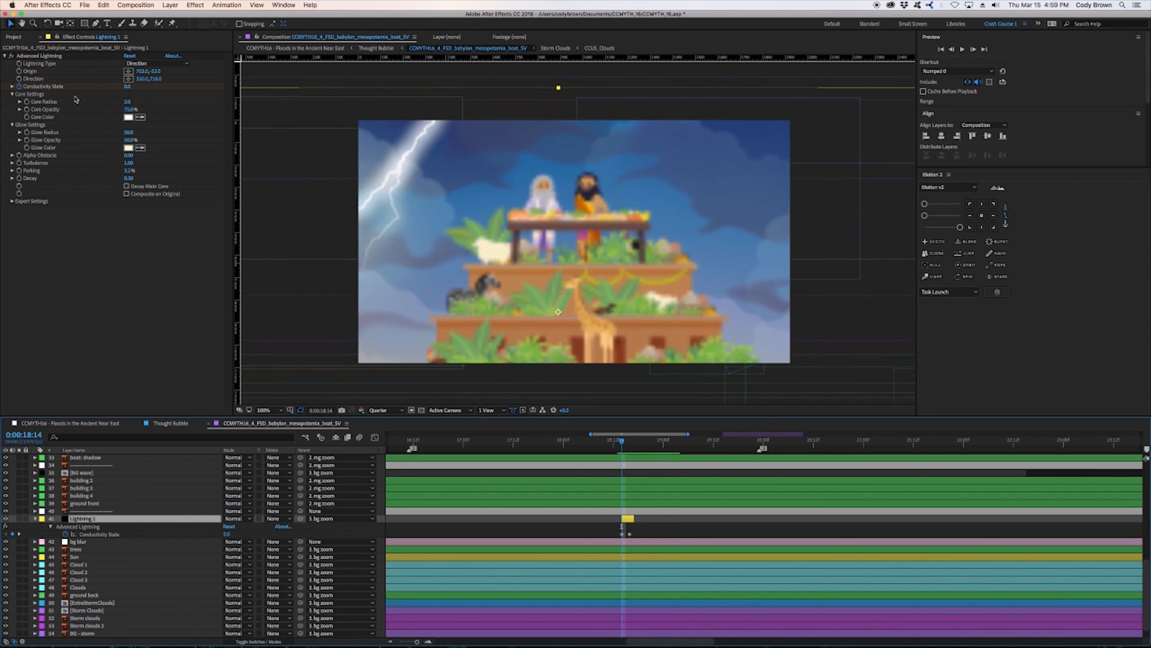
Duplicate the Lightning 1 layer and set the copy's blending mode to Add
left_click(127, 102)
left_click(112, 290)
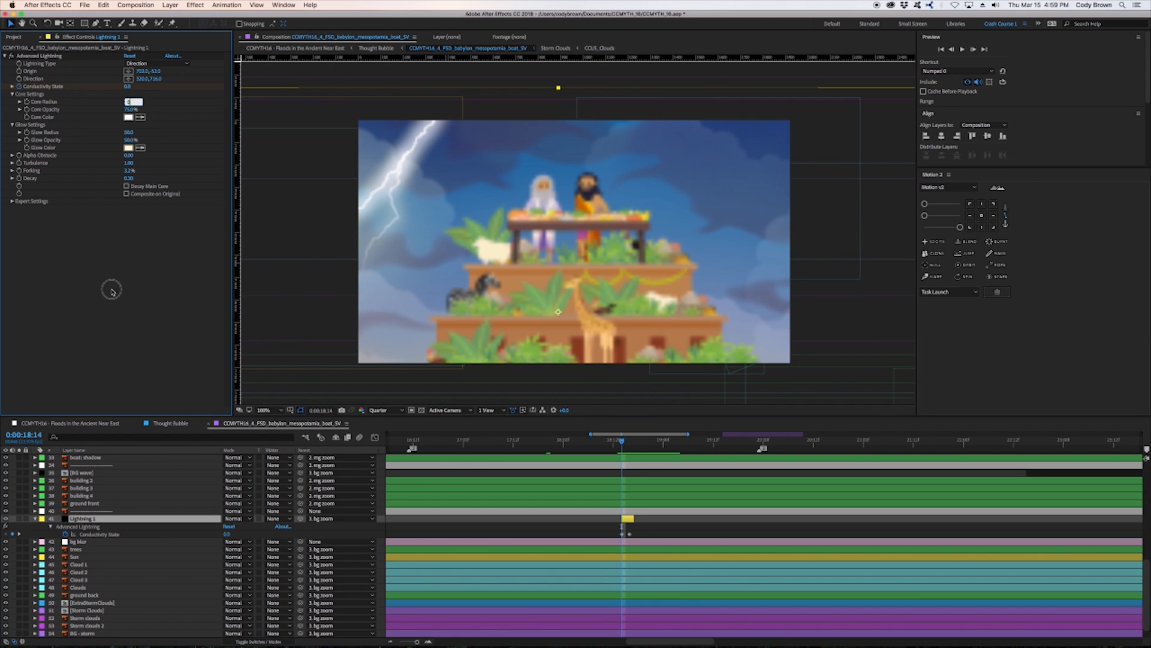
key("super+d")
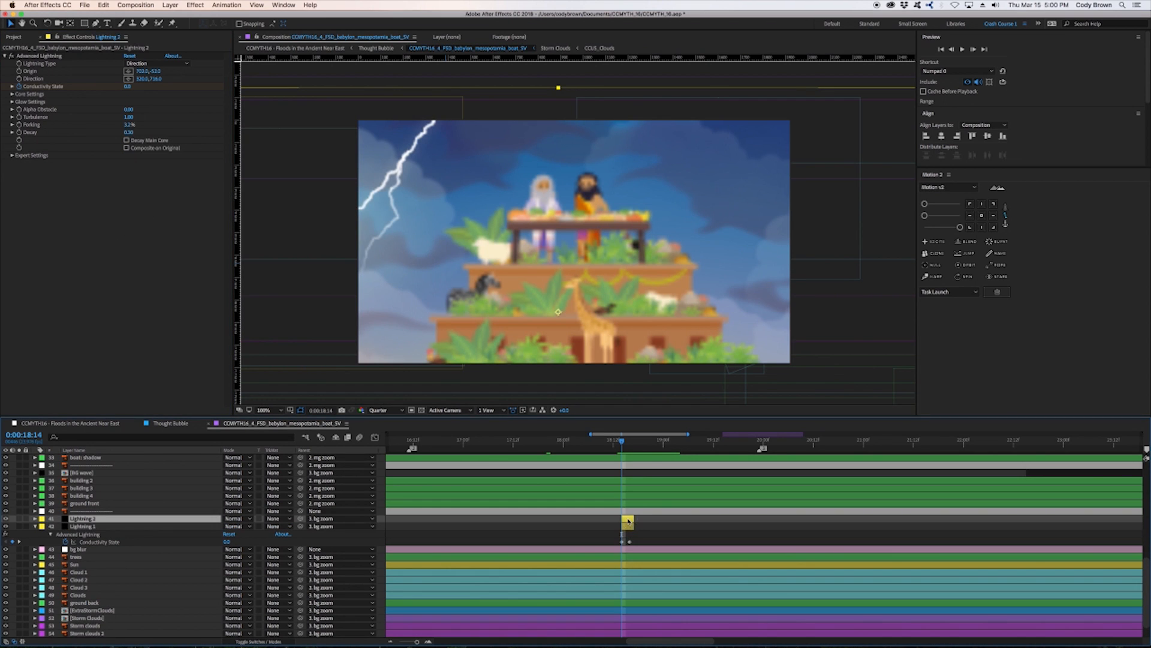
left_click(237, 518)
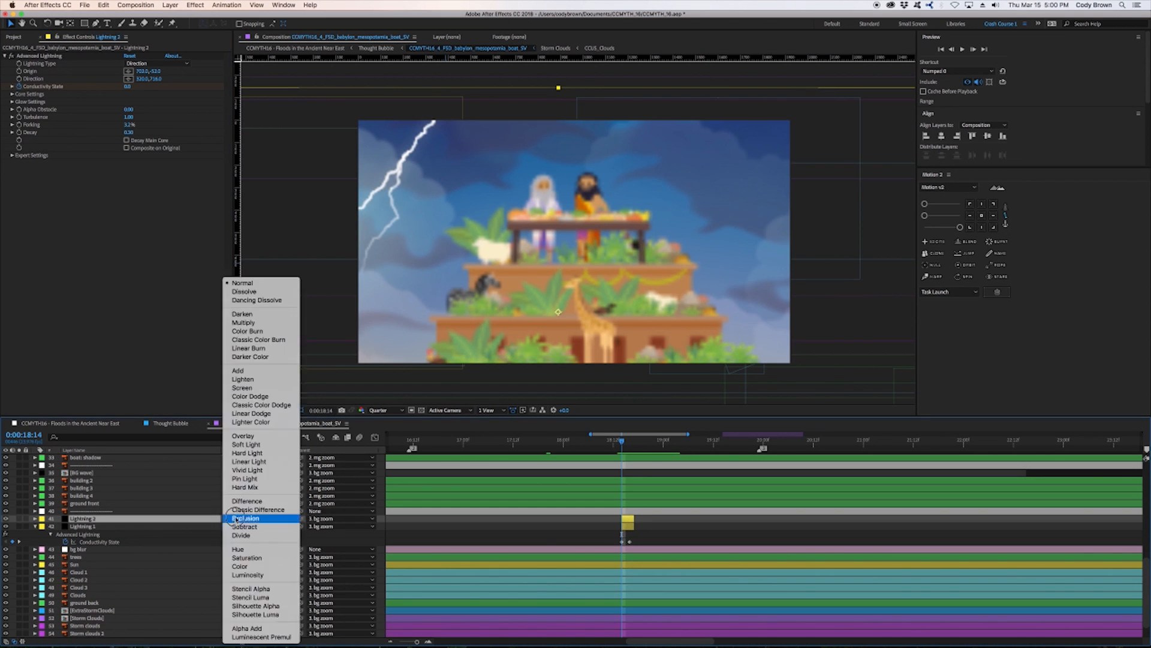
left_click(257, 369)
Apply a Gaussian Blur to the Lightning 2 layer and set its Blurriness to 55
left_click(227, 5)
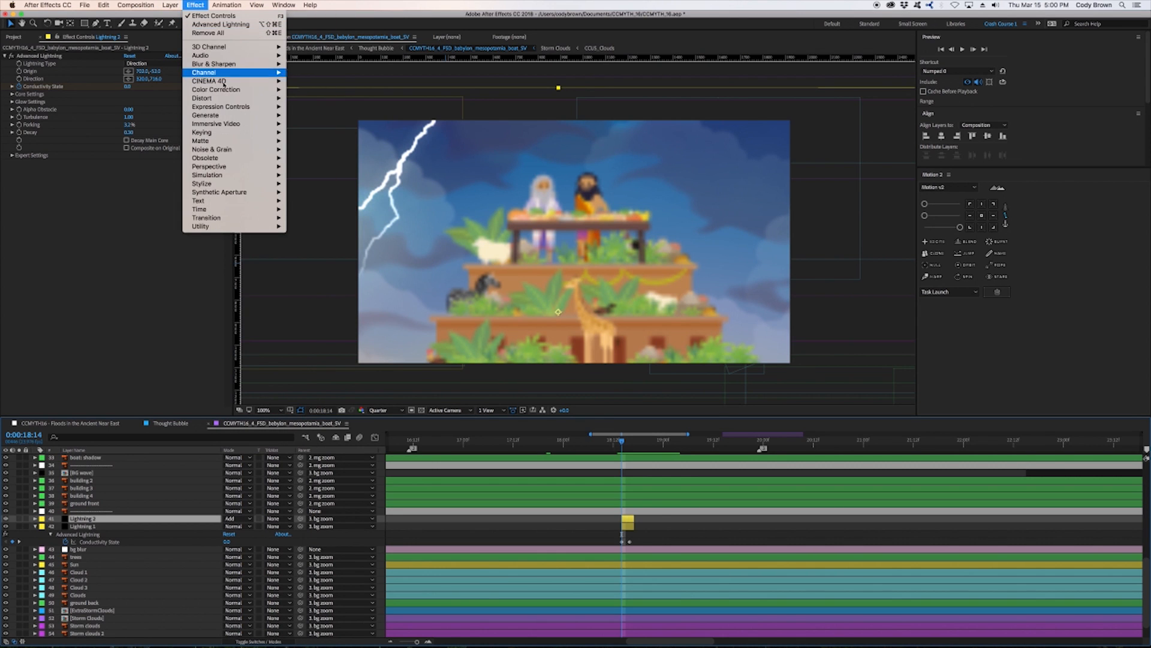
mouse_move(220, 65)
left_click(318, 153)
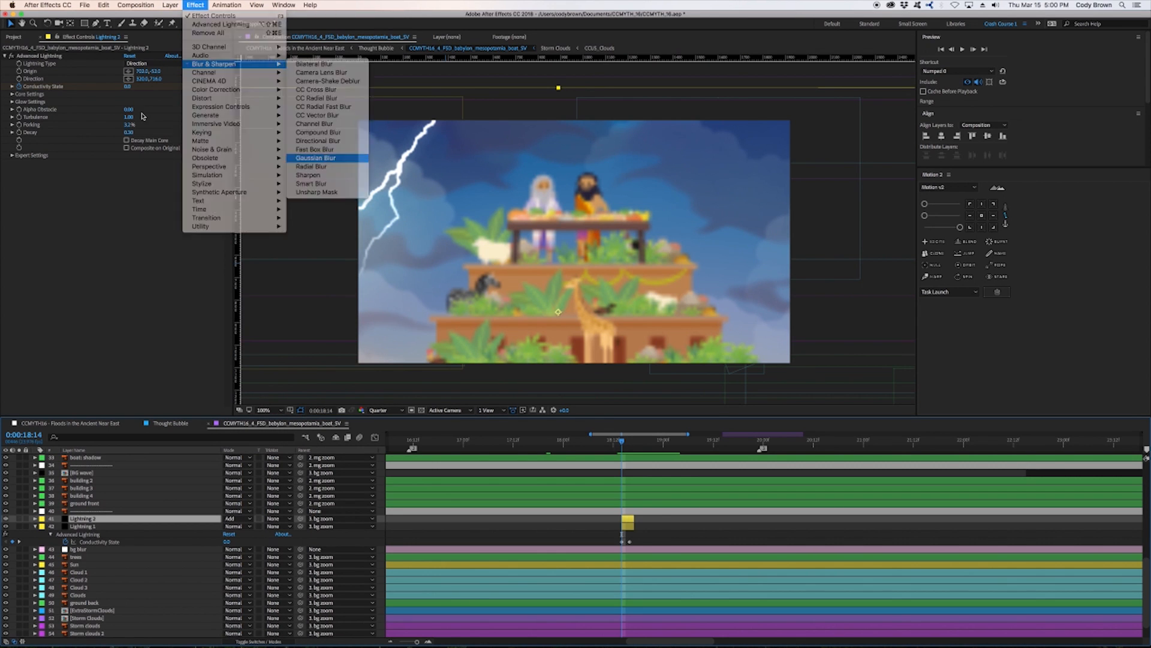
left_click(128, 171)
type("22")
left_click(126, 242)
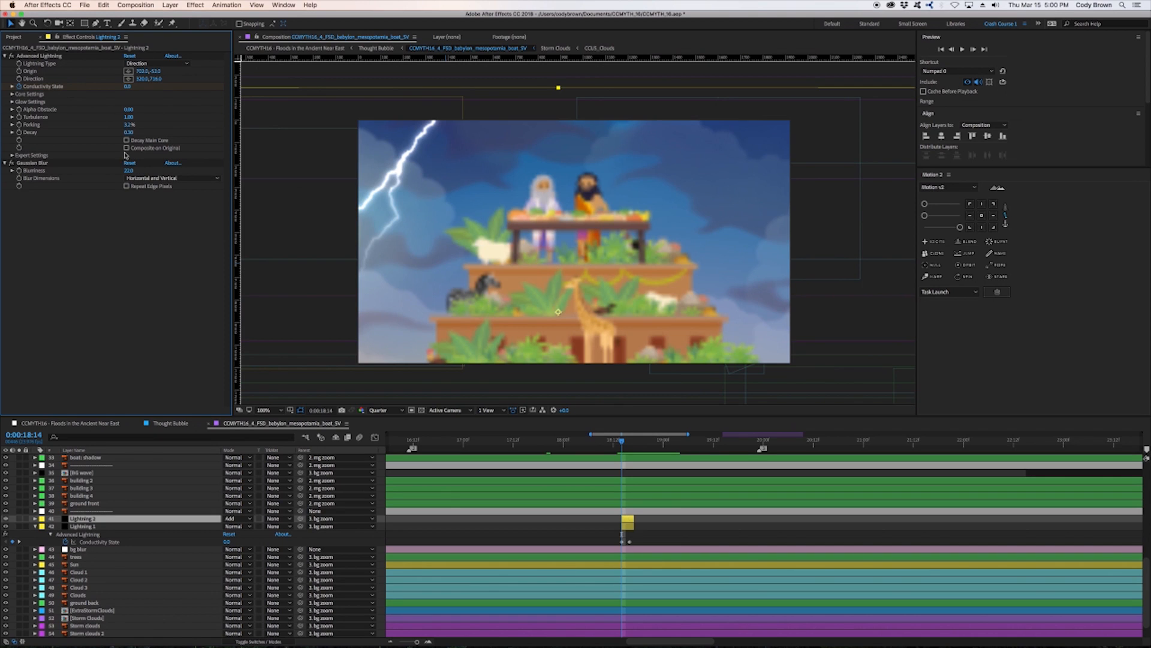
left_click(128, 171)
type("55")
left_click(131, 211)
left_click(129, 171)
left_click(130, 171)
Move the Lightning 3 layer above Lightning 2 and shift its start to 0:00:20:08
left_click(667, 528)
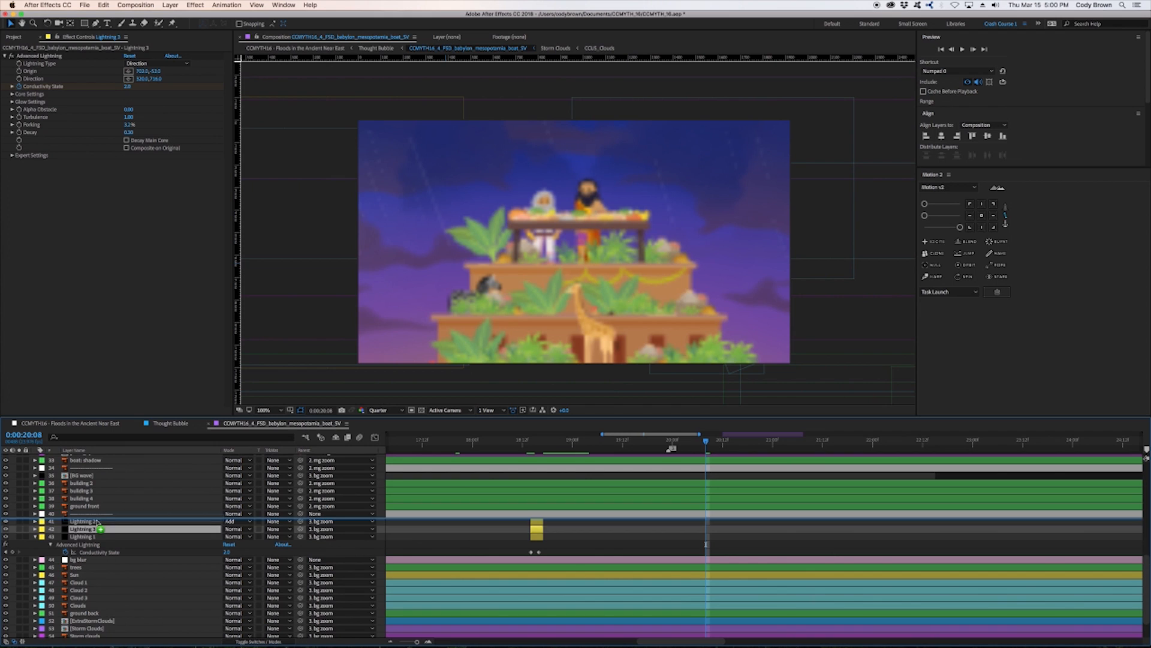
key("alt+super+Up")
key("[")
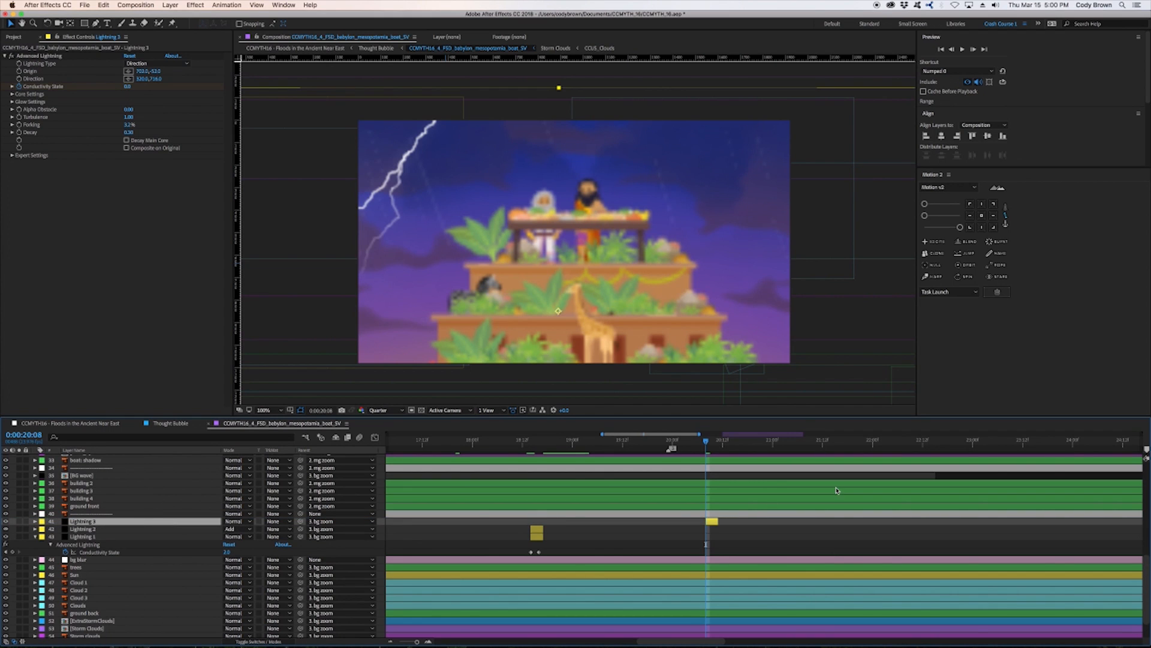
Reposition Lightning 3's Origin and Direction points so the bolt strikes down the right side of the sky
left_click(129, 72)
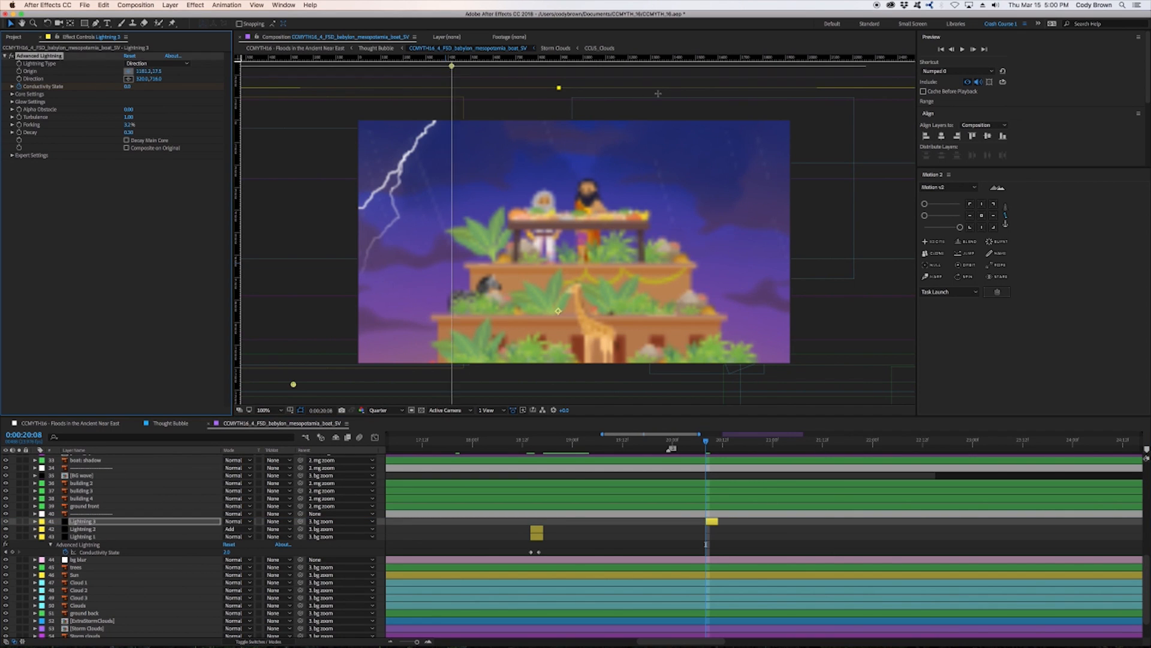
left_click(639, 128)
left_click_drag(293, 385, 800, 309)
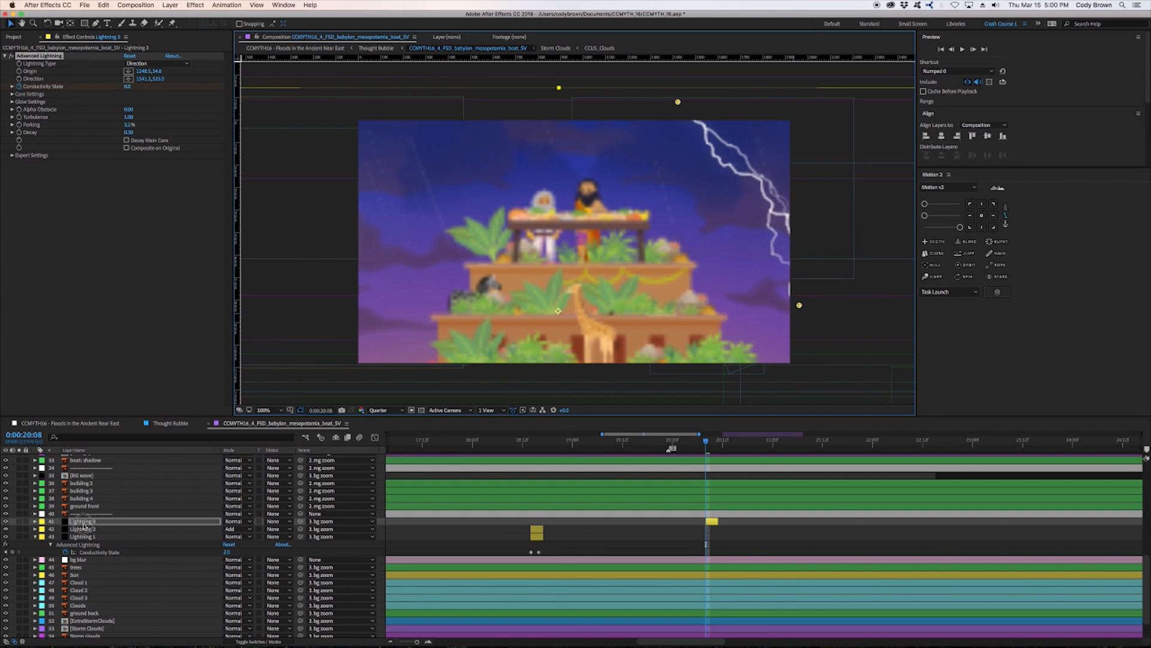
Rename the blurred Lightning copy as Lightning 1 glow and the new bolt above it as Lightning 2
left_click(108, 532)
key("Return")
type("1 glow")
key("Return")
key("super+Up")
key("Return")
key("Right")
key("BackSpace")
type("2")
key("Return")
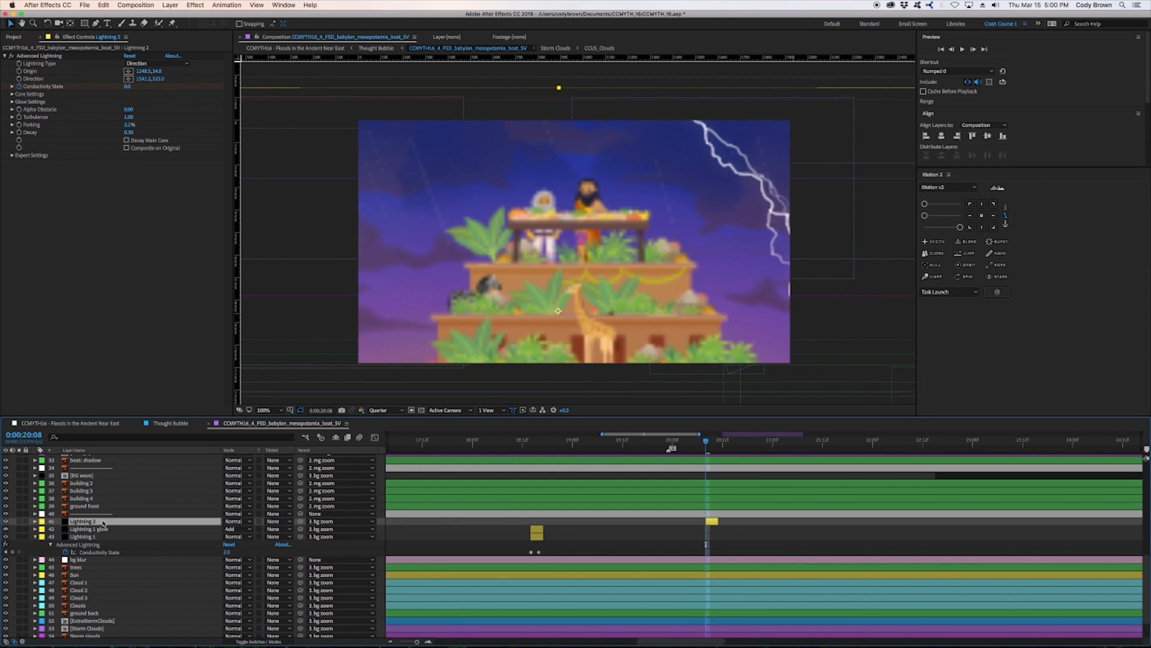
Set Lightning 2's Forking to 1.0% and reposition its Origin and Direction points so the bolt exits the frame's right edge higher up
key("space")
key("space")
key("t")
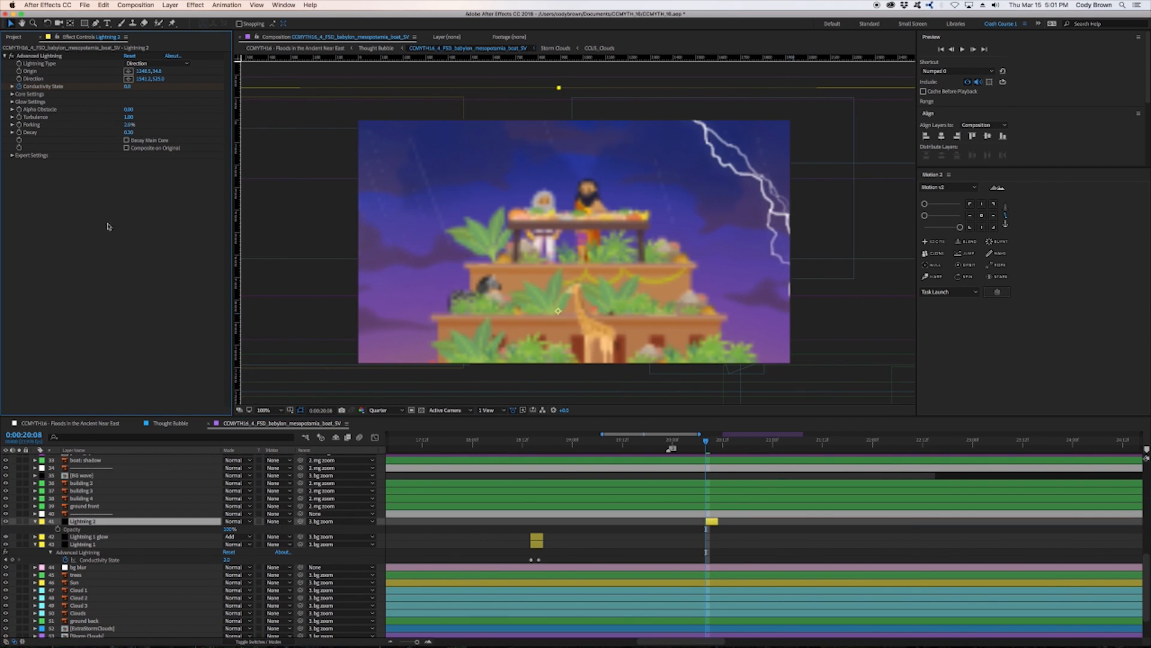
key("space")
key("comma")
left_click(41, 56)
left_click_drag(688, 268, 739, 261)
left_click_drag(628, 167, 602, 160)
key("space")
key("space")
key("period")
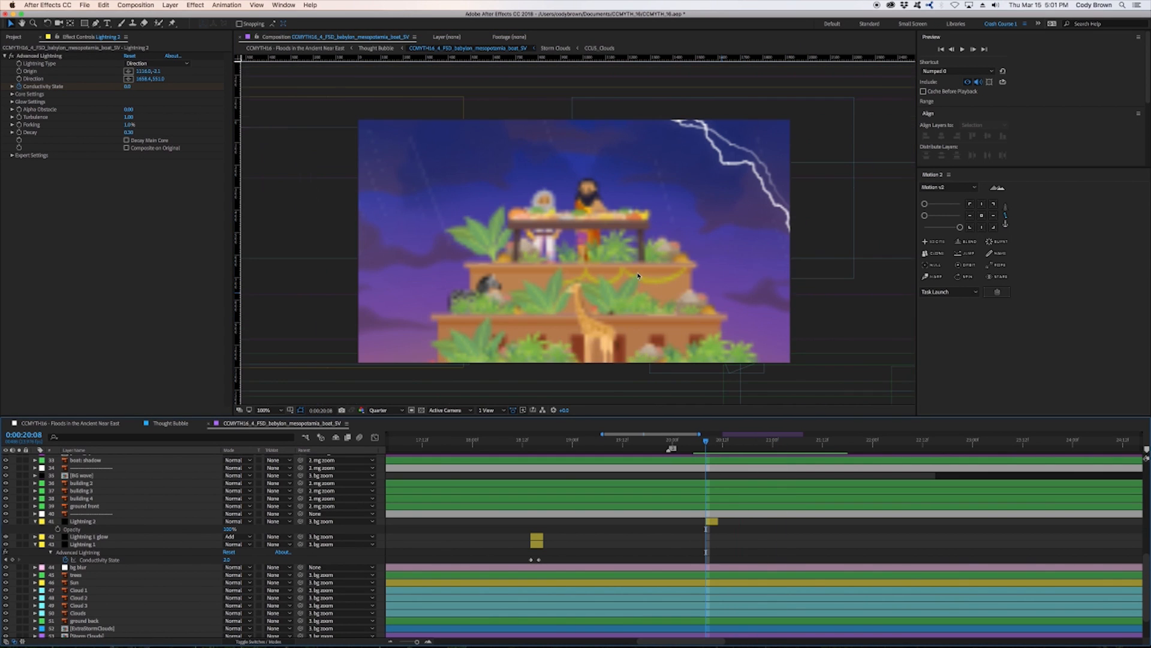
Duplicate Lightning 2, set the copy's blending mode to Add and rename it Lightning 2 glow
left_click(712, 521)
left_click(236, 521)
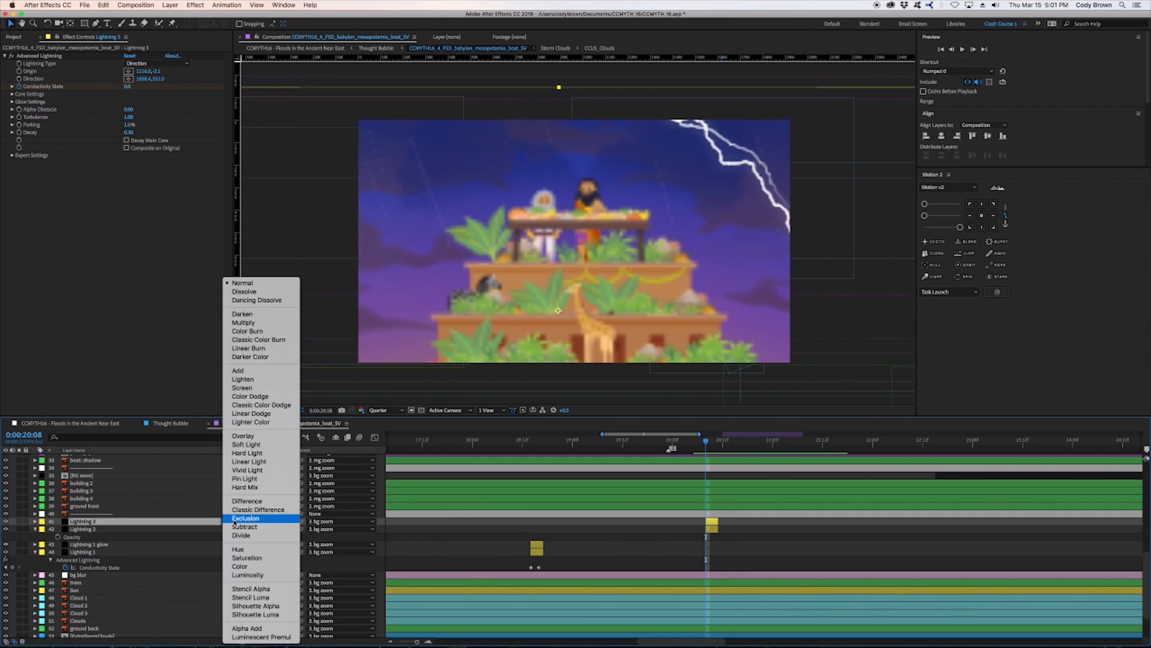
left_click(243, 368)
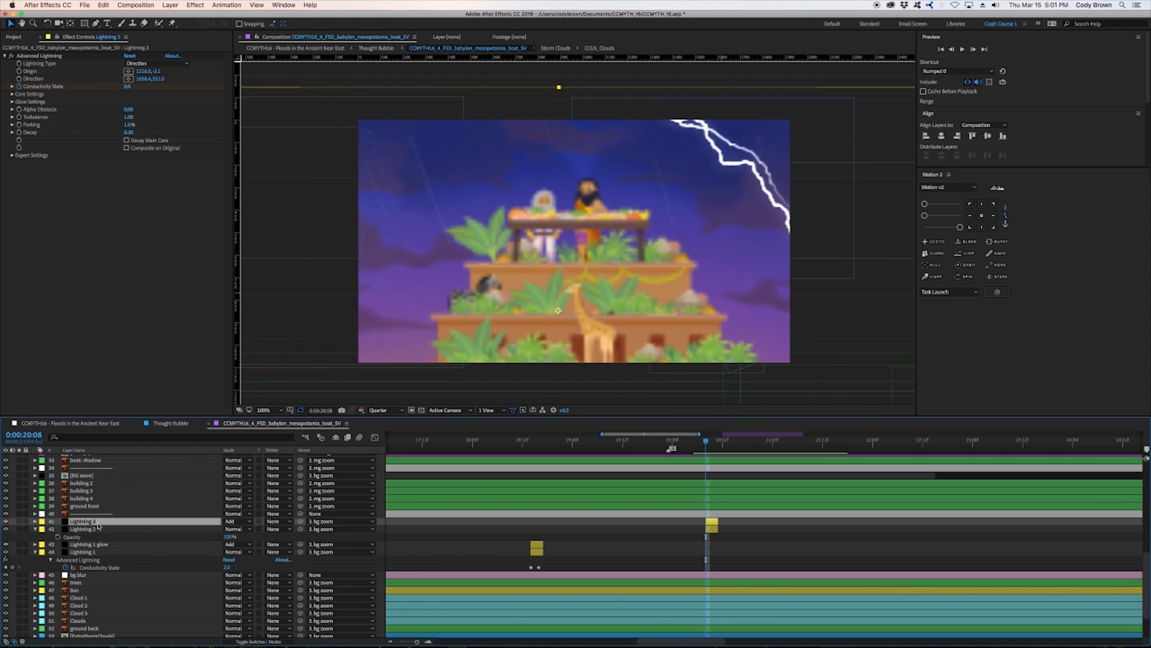
key("Return")
type("Lightning 2 glow")
key("Return")
Copy the Gaussian Blur from Lightning 1 glow onto the Lightning 2 glow layer
left_click(103, 545)
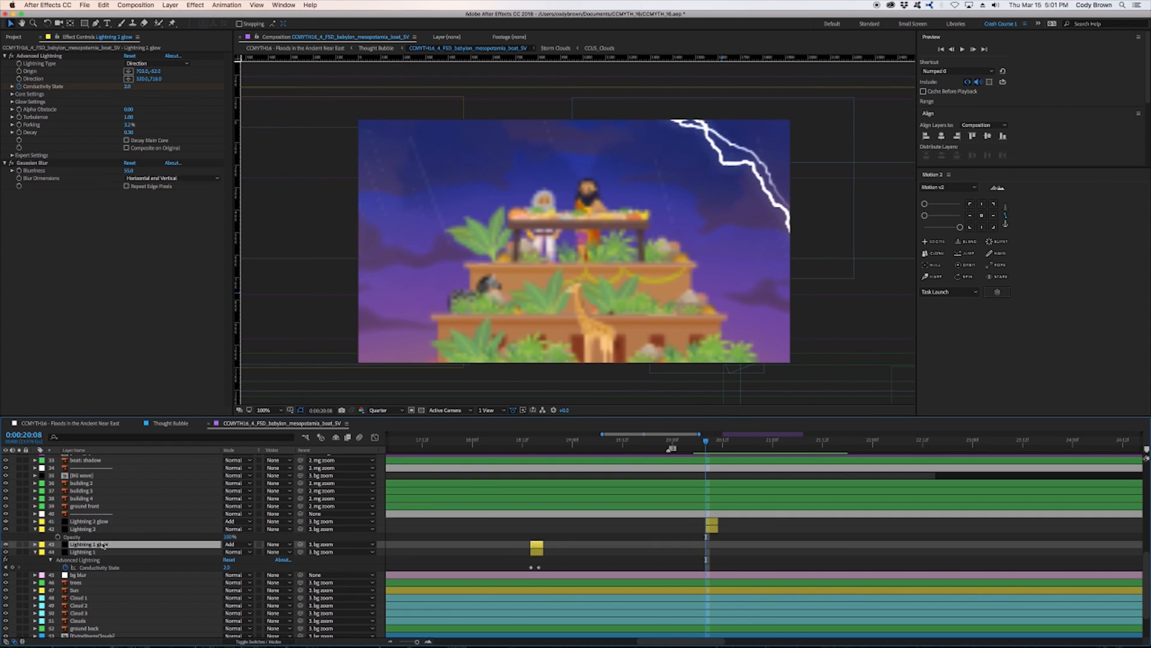
left_click(32, 162)
key("super+c")
left_click(96, 521)
key("super+v")
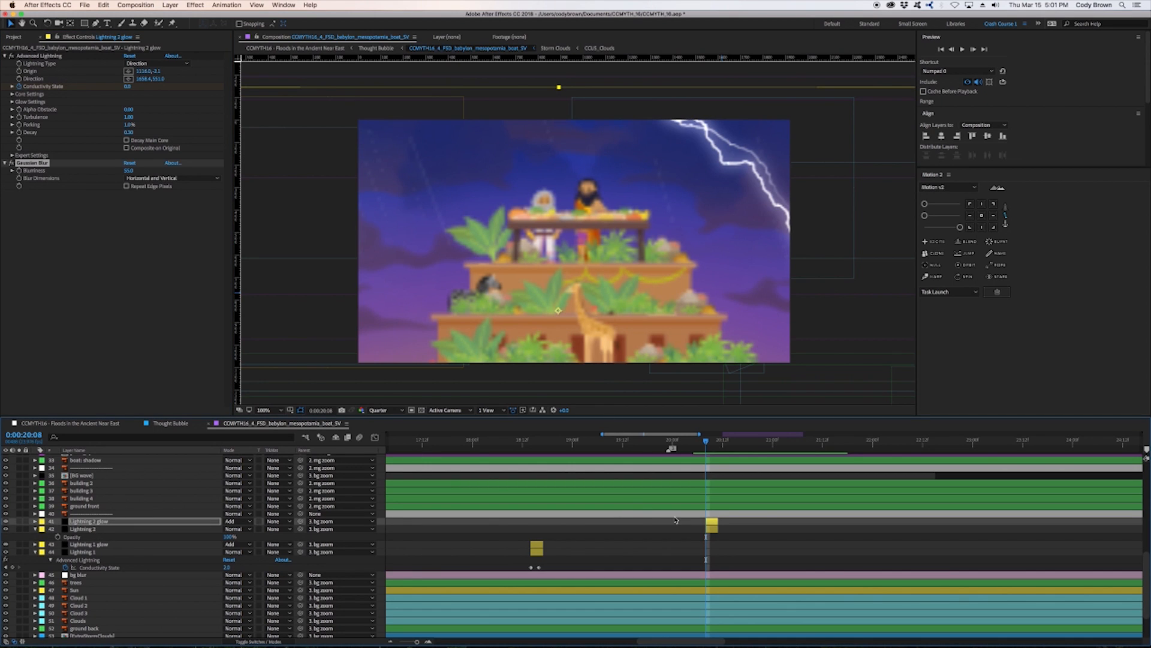
Add a third bolt with its own glow layer, timed after the Lightning 2 strike
left_click(743, 542)
left_click_drag(713, 542, 556, 543)
left_click(556, 529)
left_click(556, 522)
left_click(557, 529)
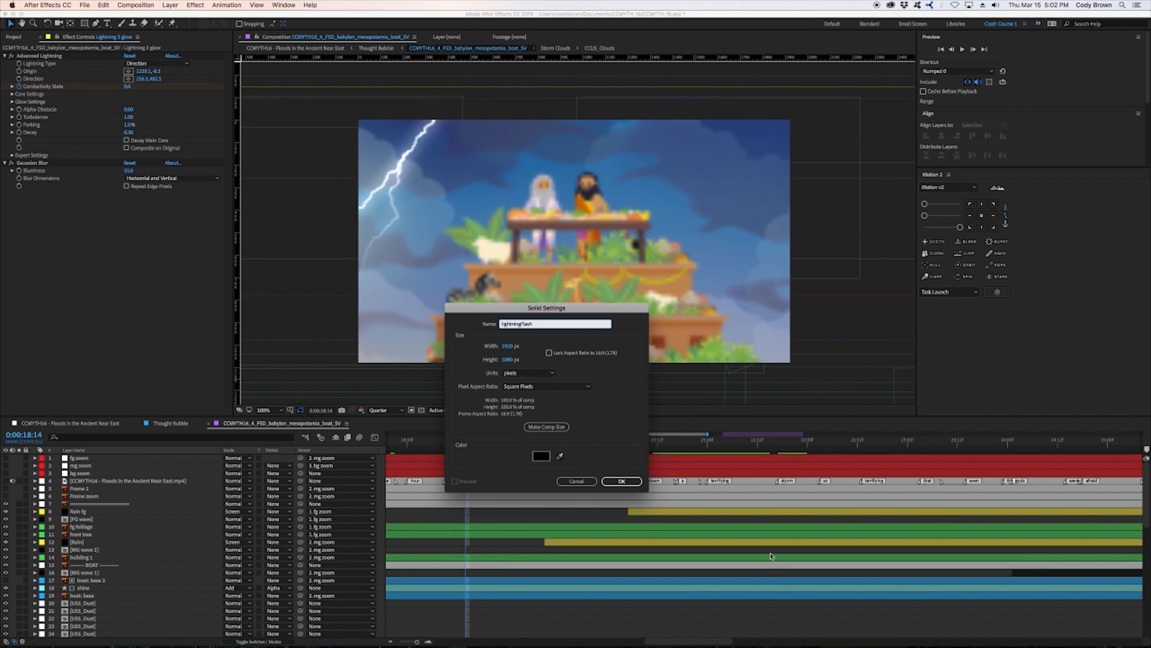
Create a white 1920 x 1080 px solid named lightningflash
left_click(545, 459)
left_click(608, 406)
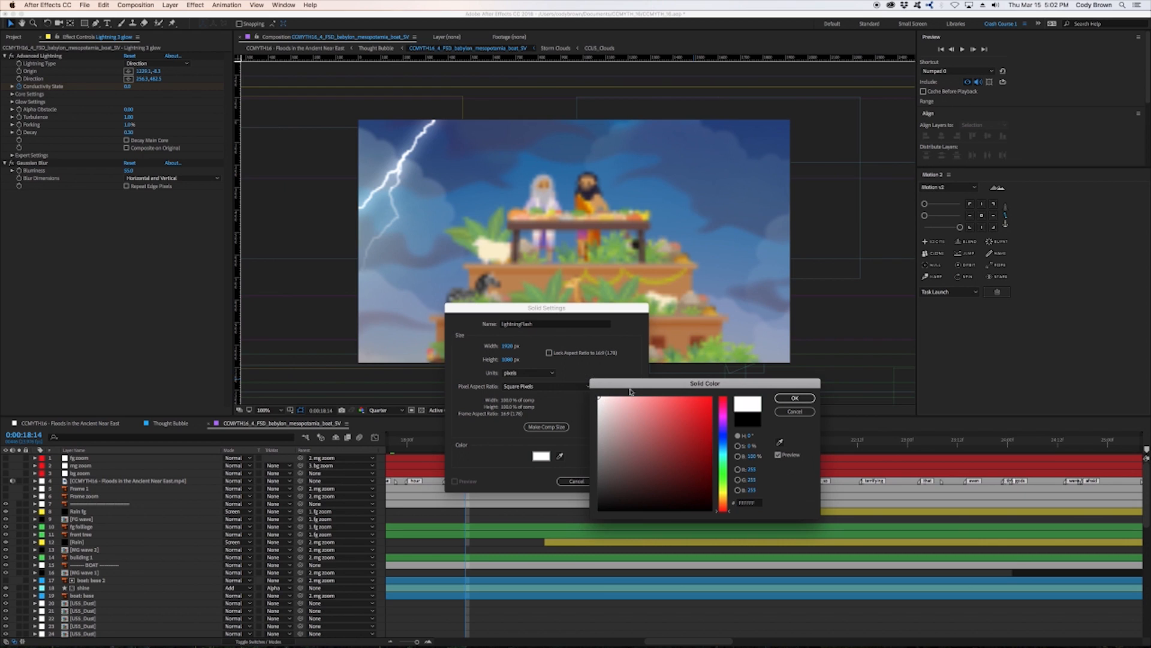
left_click(794, 398)
left_click(621, 481)
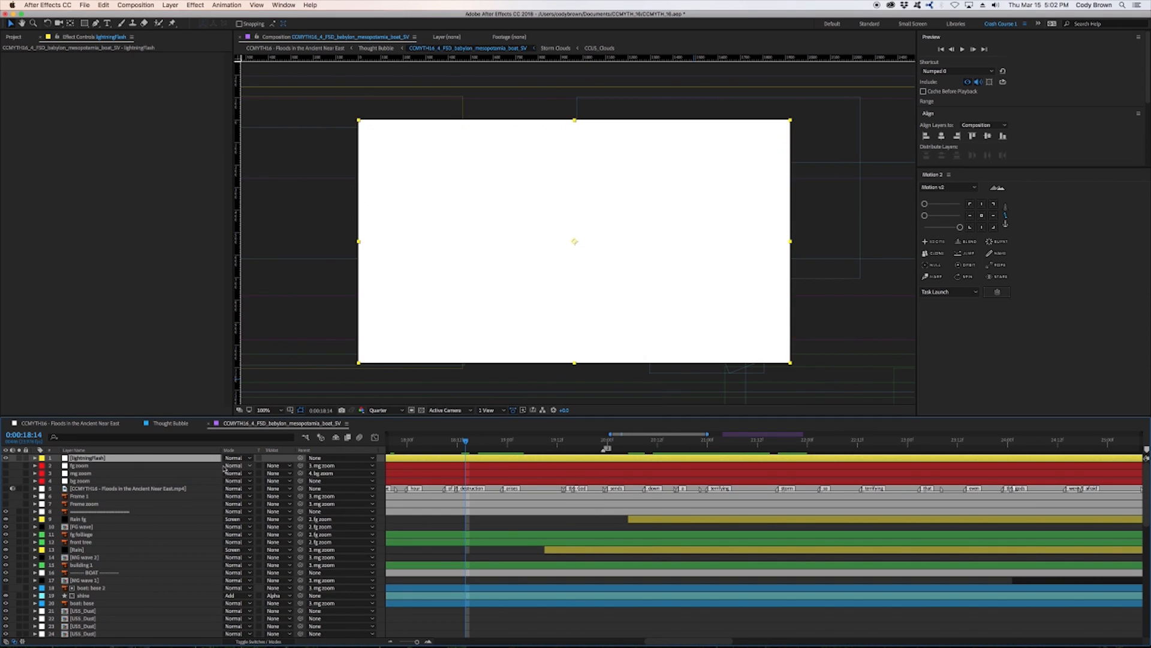
Trim the lightningflash layer to run from 0:00:18:14 to 0:00:19:00 and place it directly above Rain fg
key("alt+bracketleft")
key("shift+Page_Down")
key("alt+bracketright")
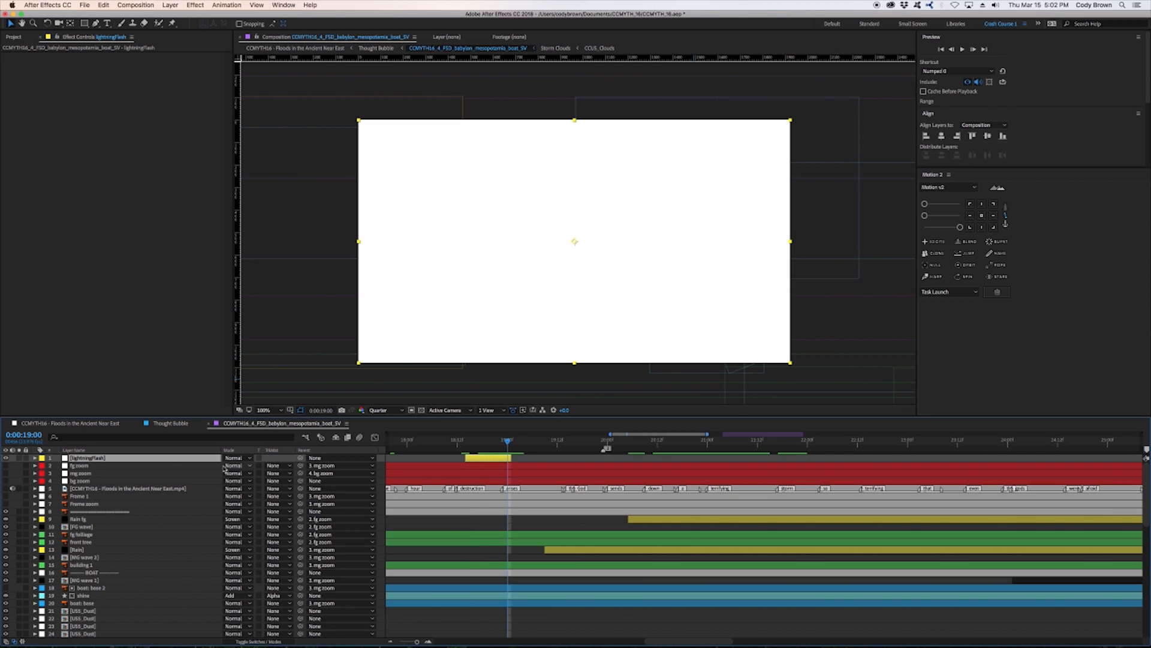
left_click_drag(86, 460, 95, 516)
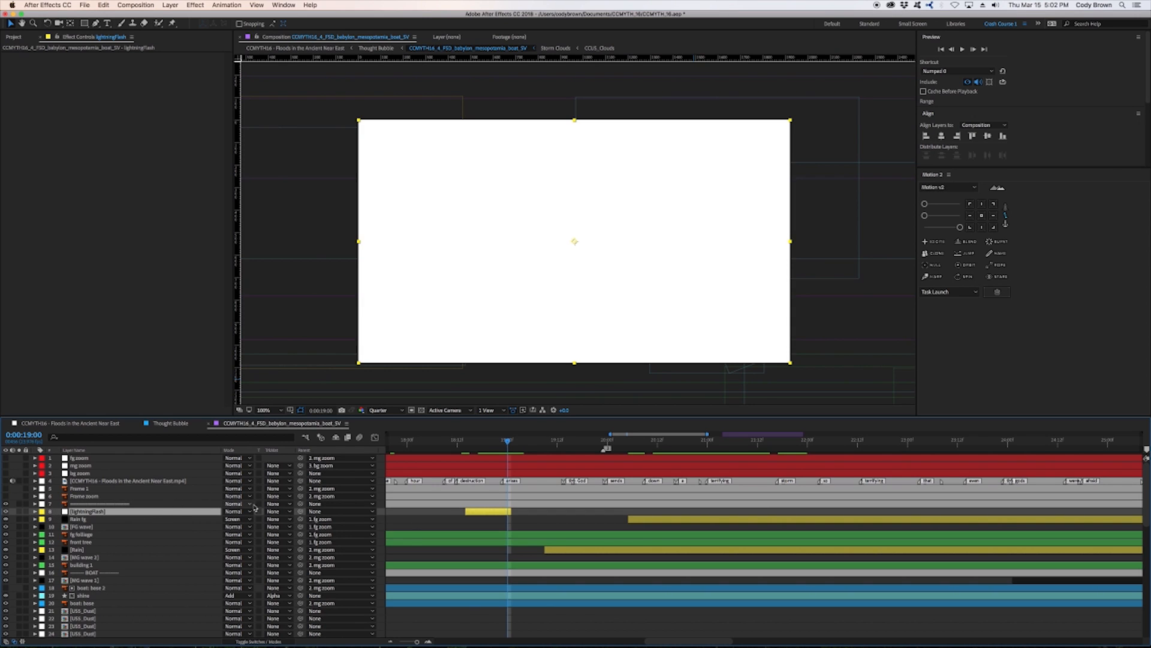
Set lightningflash's blending mode to Add and keyframe its opacity from 12% at 0:00:18:14 to fade out by 0:00:19:00
left_click(235, 513)
left_click(270, 360)
left_click(466, 441)
key("t")
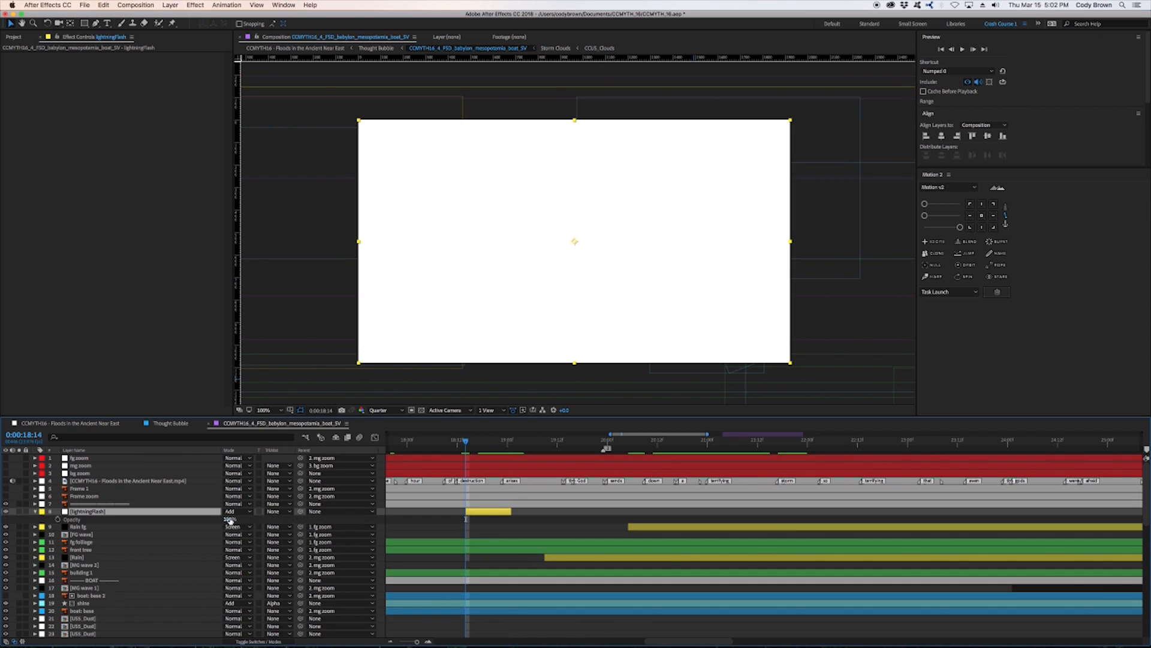
left_click(230, 519)
type("12")
key("Return")
left_click(57, 519)
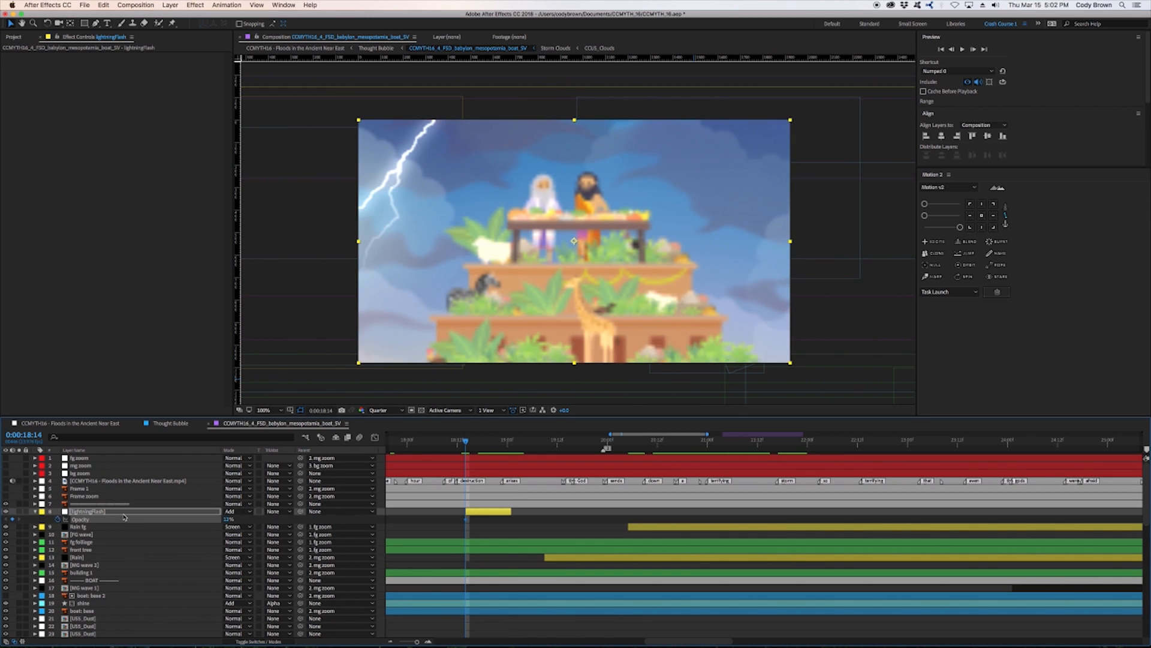
key("shift+Page_Down")
left_click_drag(228, 519, 173, 526)
Play back the first lightning strike from about 0:00:18:09 to check the flash's timing and fade
left_click(445, 441)
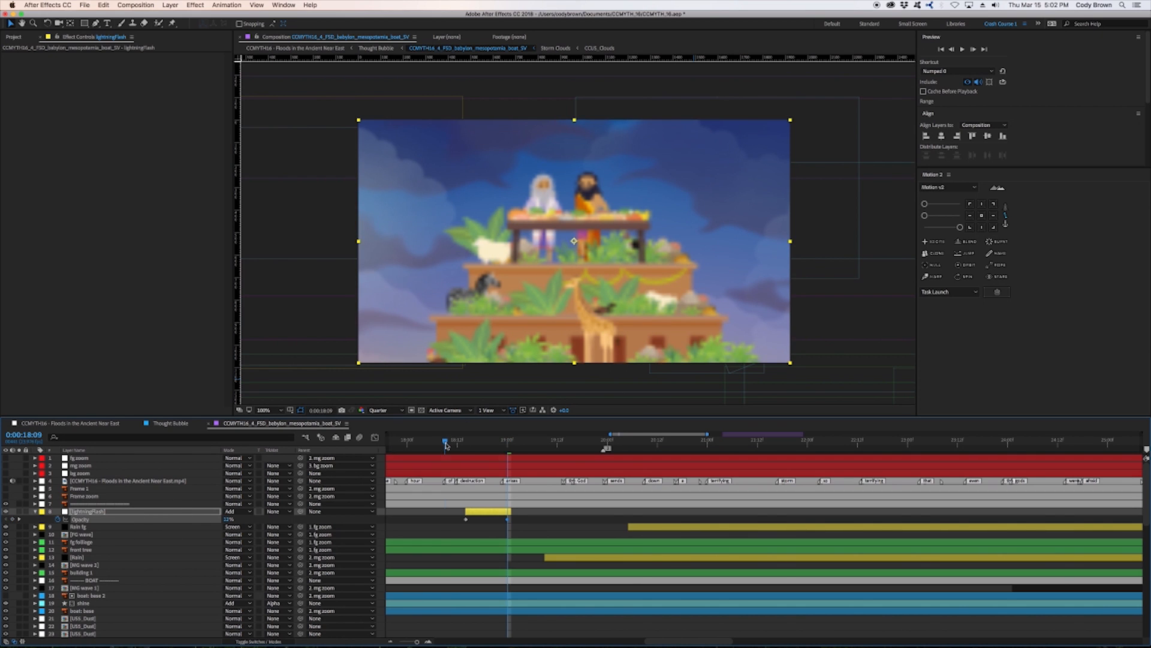
key("space")
left_click(453, 442)
key("space")
key("space")
left_click(456, 444)
left_click_drag(459, 447, 467, 452)
key("space")
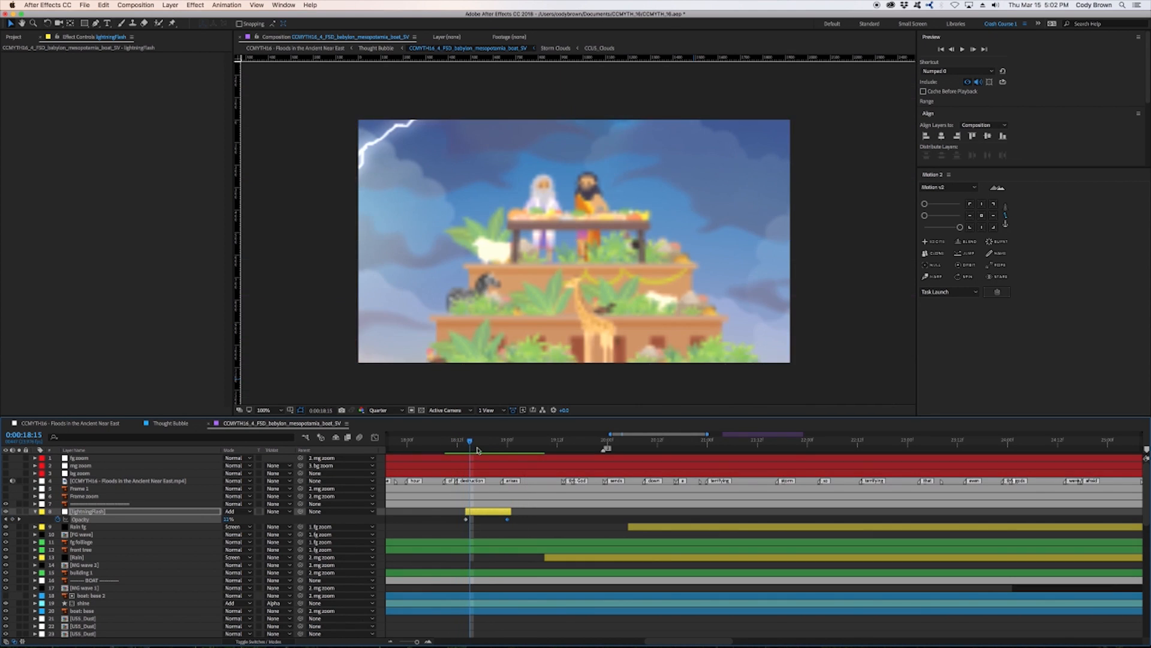
Duplicate the lightningflash layer twice and align the copies with the Lightning 2 and Lightning 3 strikes
scroll(552, 527, "down", 5)
scroll(551, 526, "up", 5)
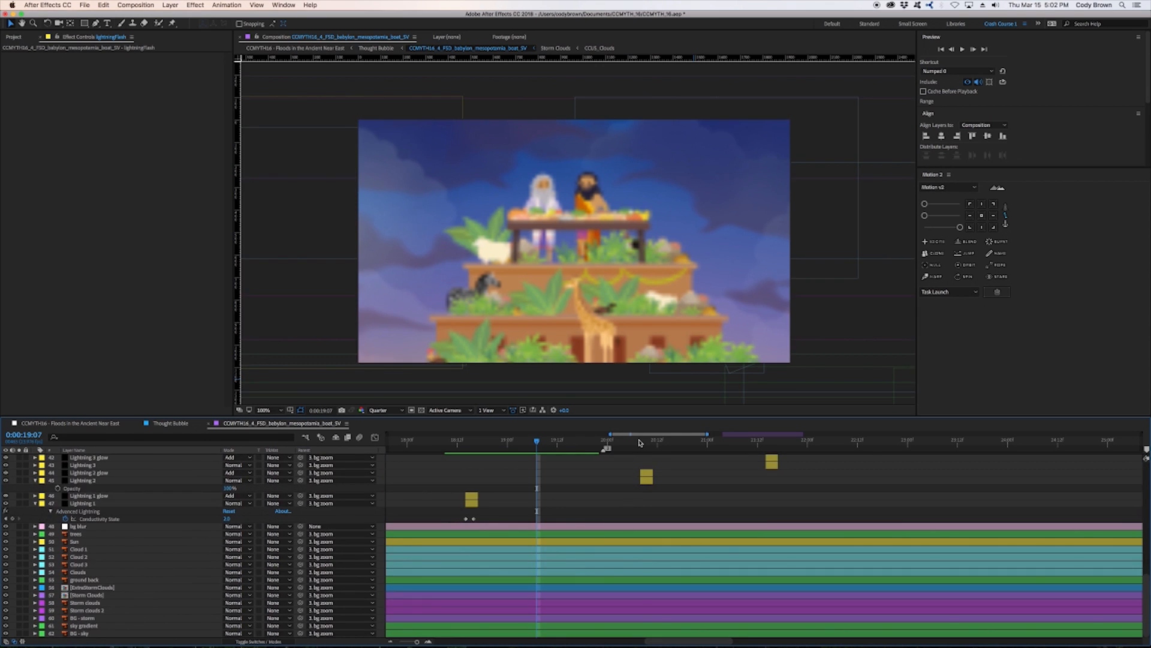
key("ctrl+d")
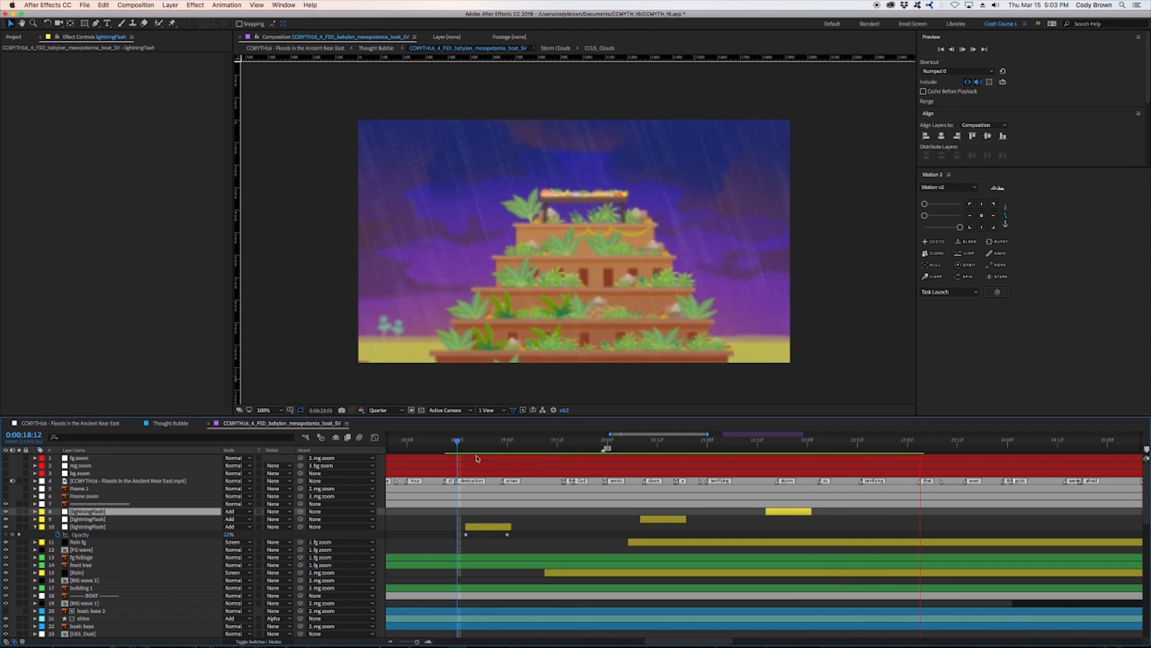
key("space")
left_click(537, 528)
left_click_drag(417, 642, 407, 643)
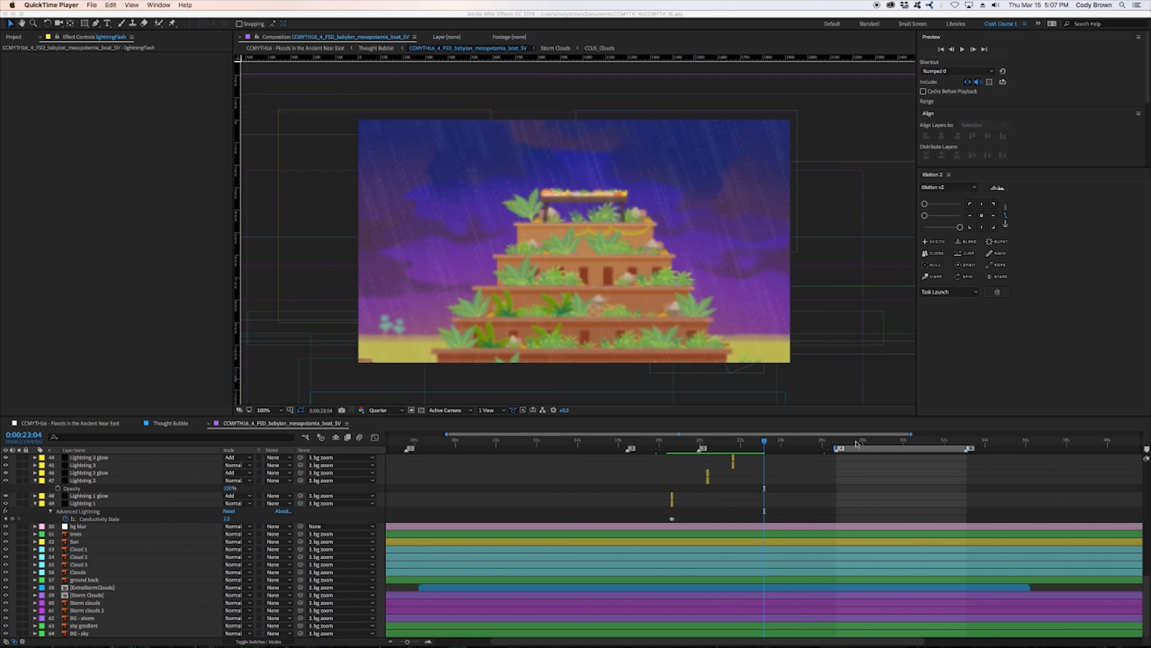
Apply a Tint effect to the fg foliage layer at 0:00:28:10 and set its Amount to Tint to 44%
left_click(857, 442)
left_click(872, 442)
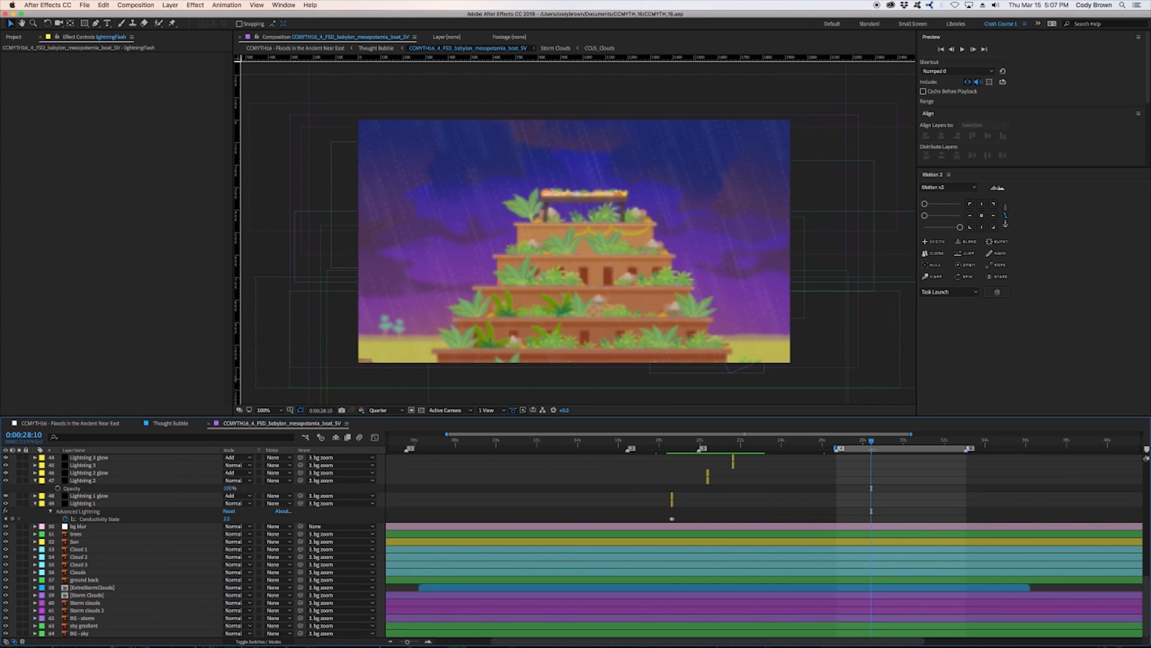
left_click(121, 474)
key("super+a")
scroll(877, 558, "up", 10)
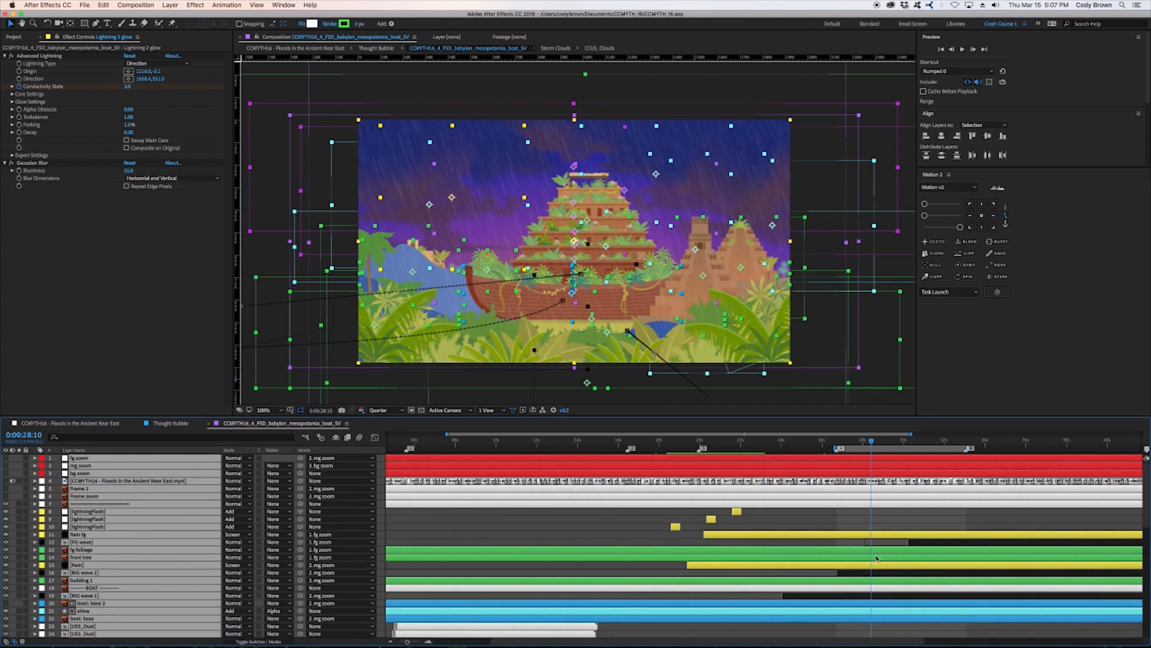
left_click(842, 520)
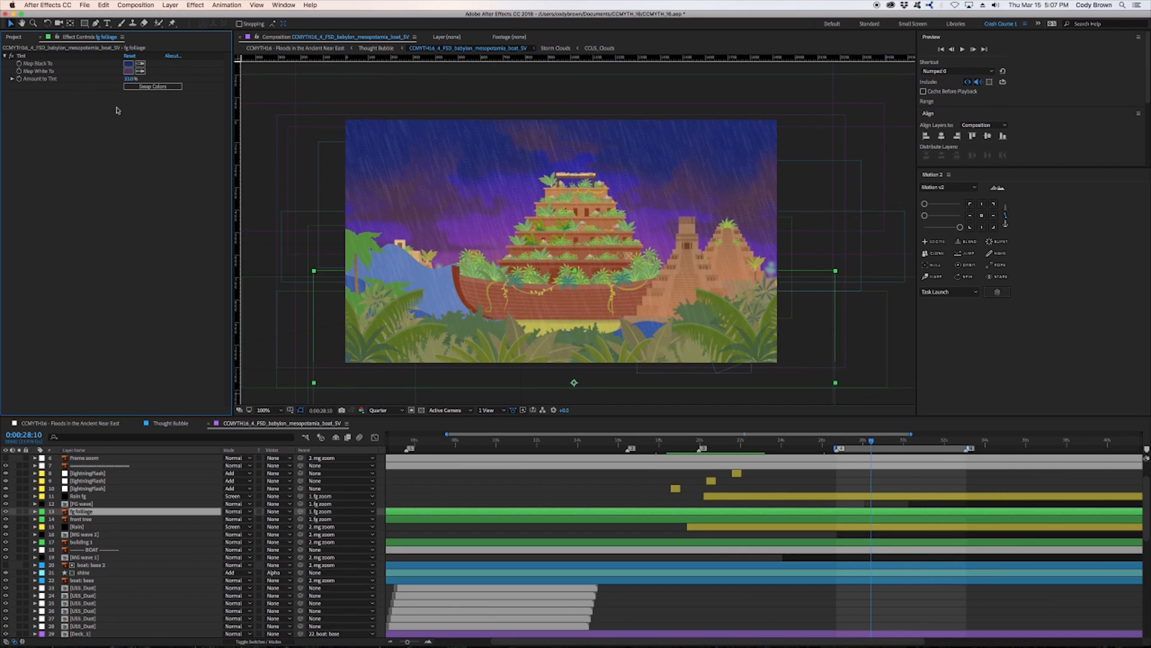
left_click(131, 133)
left_click(130, 78)
type("44")
left_click(125, 137)
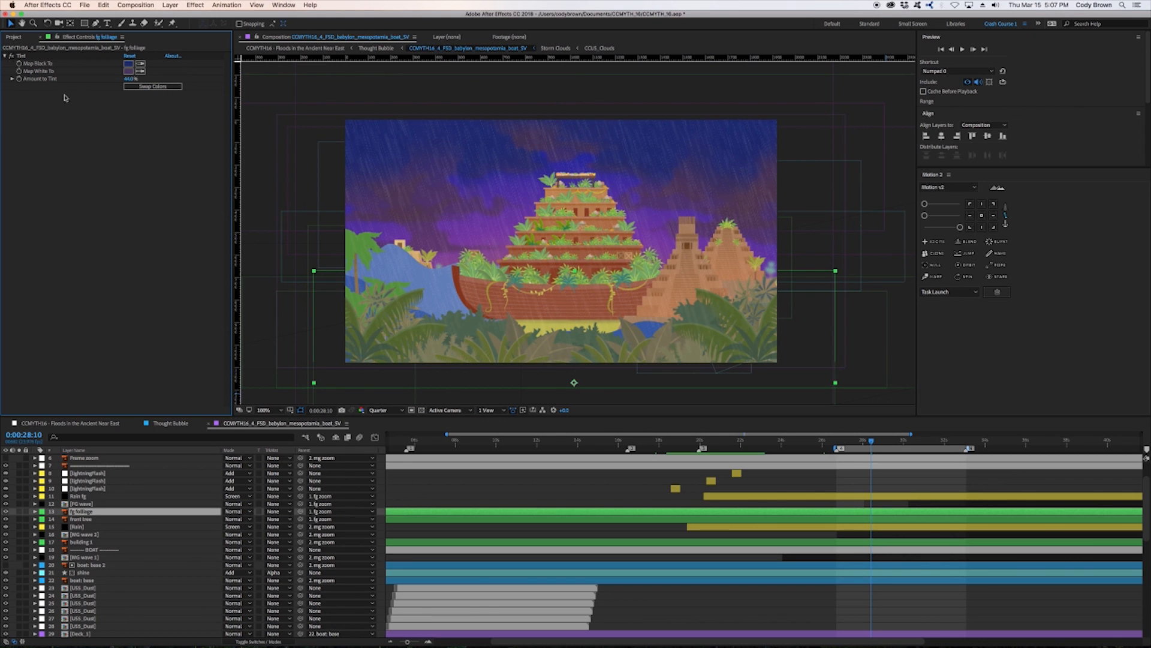
Keyframe the fg foliage's Amount to Tint from 0% at 0:00:28:00 to 44% at 0:00:28:10
left_click(18, 79)
key("u")
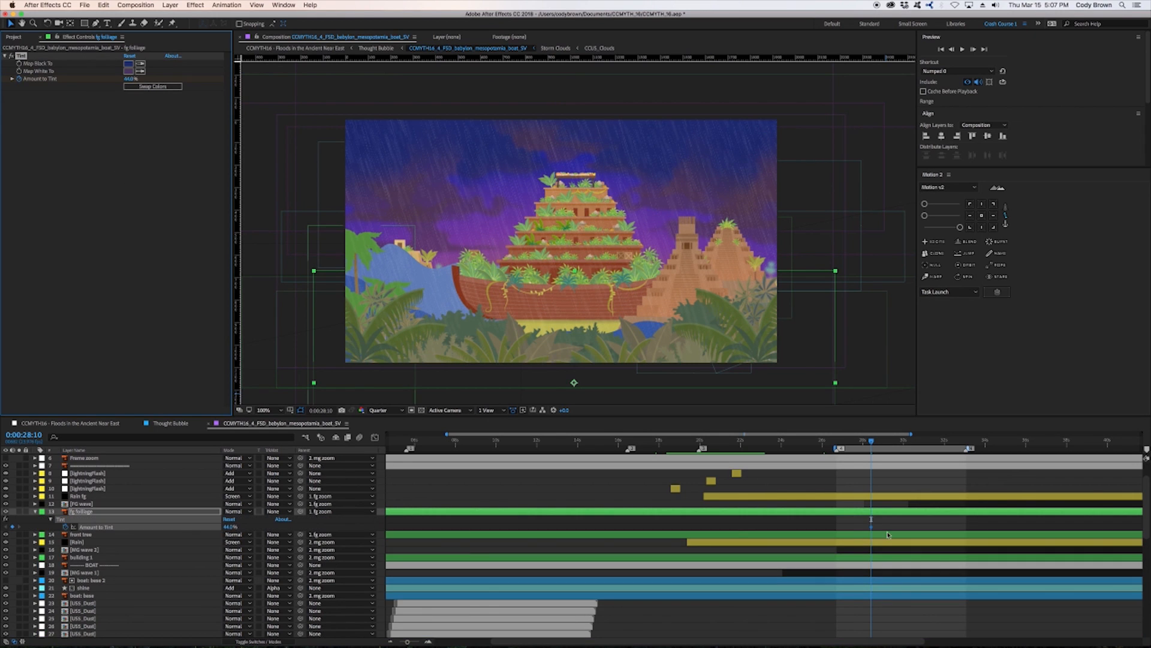
key("shift+Page_Up")
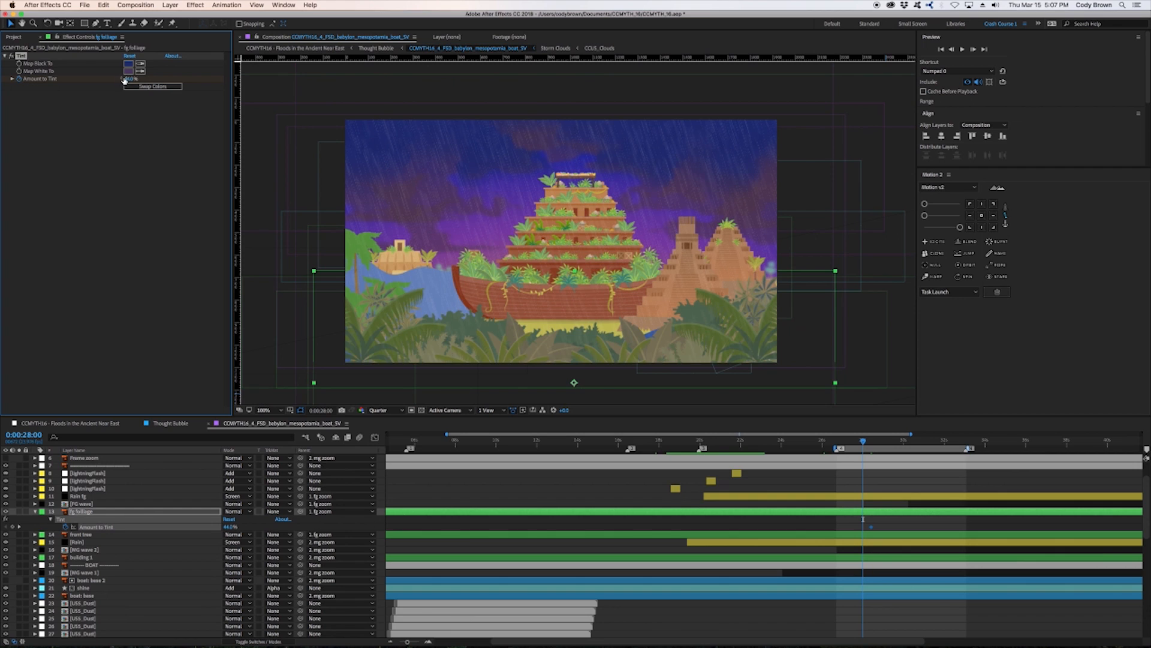
left_click_drag(124, 79, 67, 80)
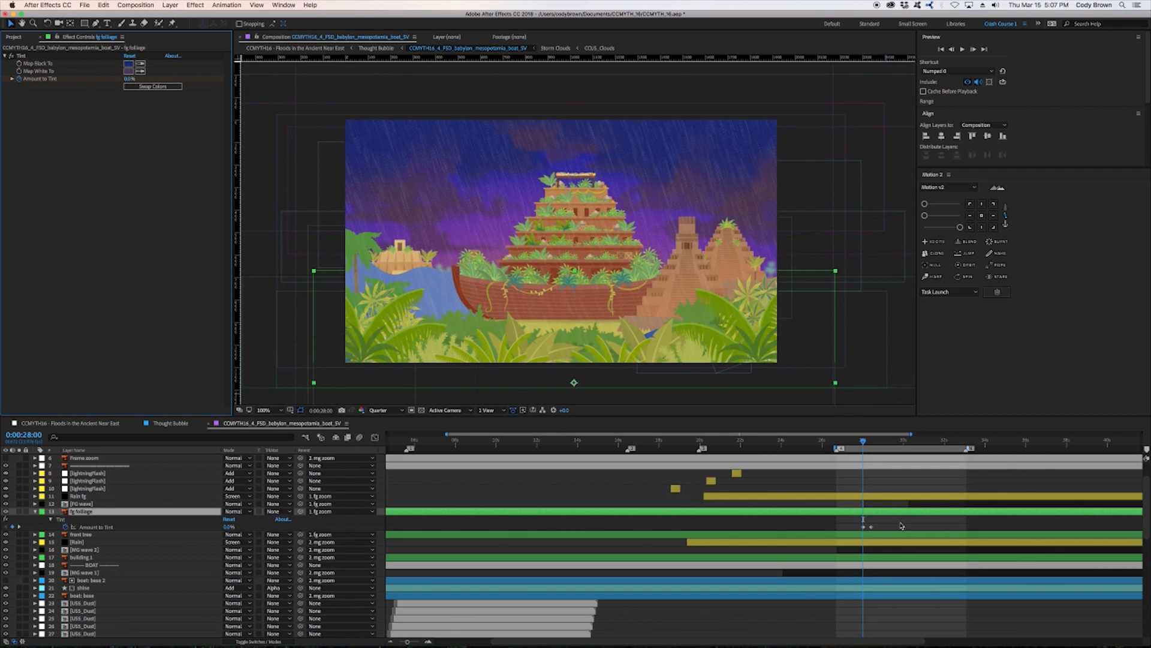
Shift the fg foliage's two tint keyframes earlier so the first one sits at 0:00:19:23
left_click(20, 57)
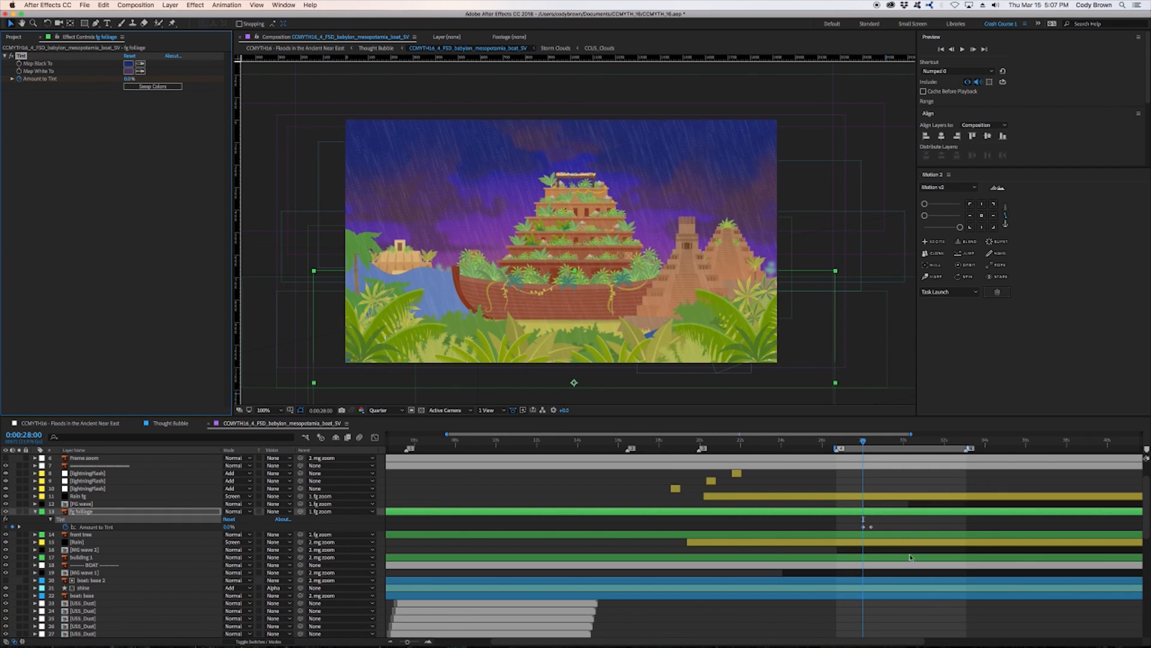
left_click(863, 528)
key("Delete")
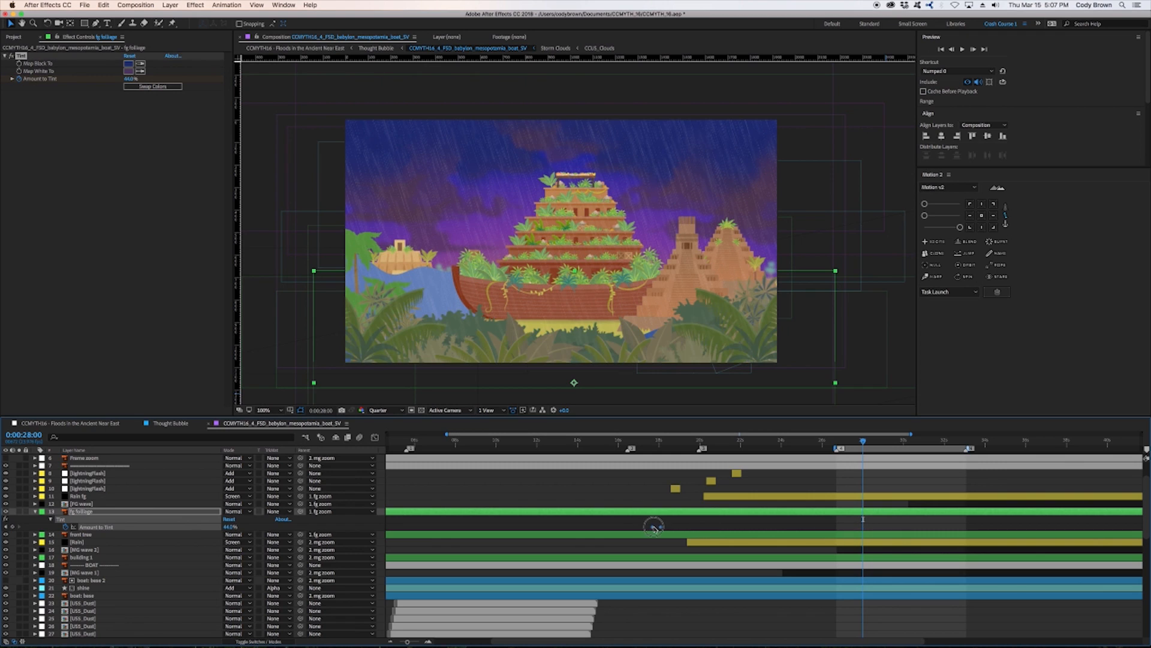
left_click(699, 444)
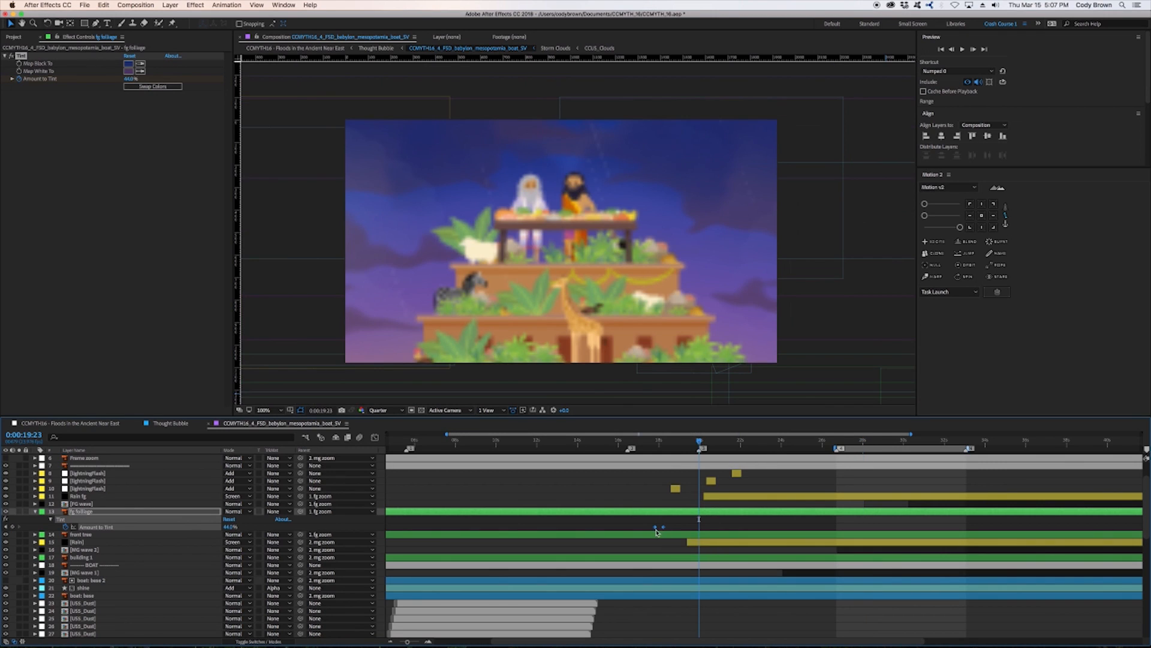
left_click_drag(656, 529, 707, 530)
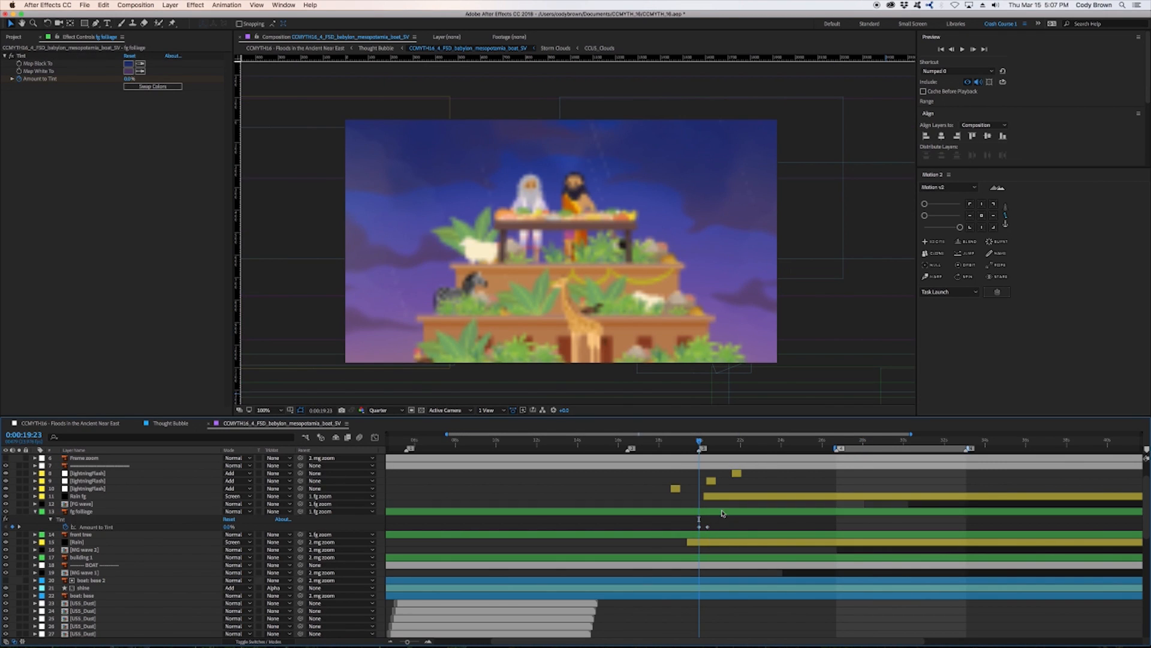
Copy the animated Tint effect from fg foliage onto the front tree, building 1 to 4, ground front and ground back layers
left_click(21, 56)
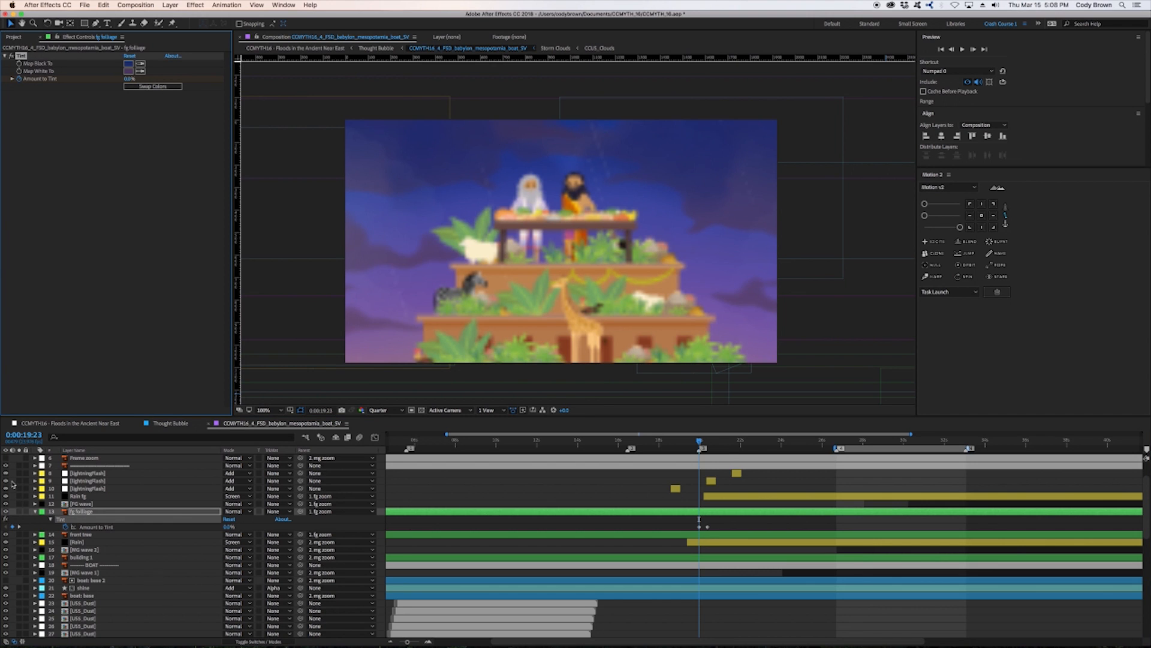
scroll(82, 529, "down", 1)
left_click(96, 519)
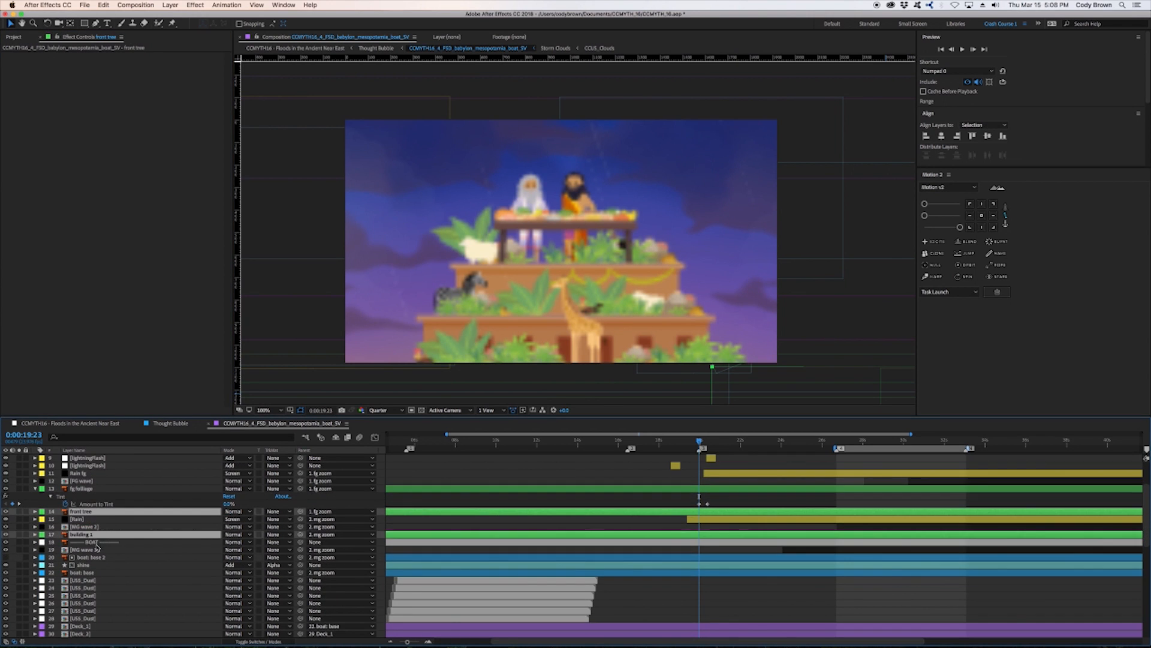
scroll(101, 558, "down", 10)
left_click(98, 542)
left_click(108, 549, "shift")
scroll(109, 546, "down", 5)
scroll(108, 543, "down", 1)
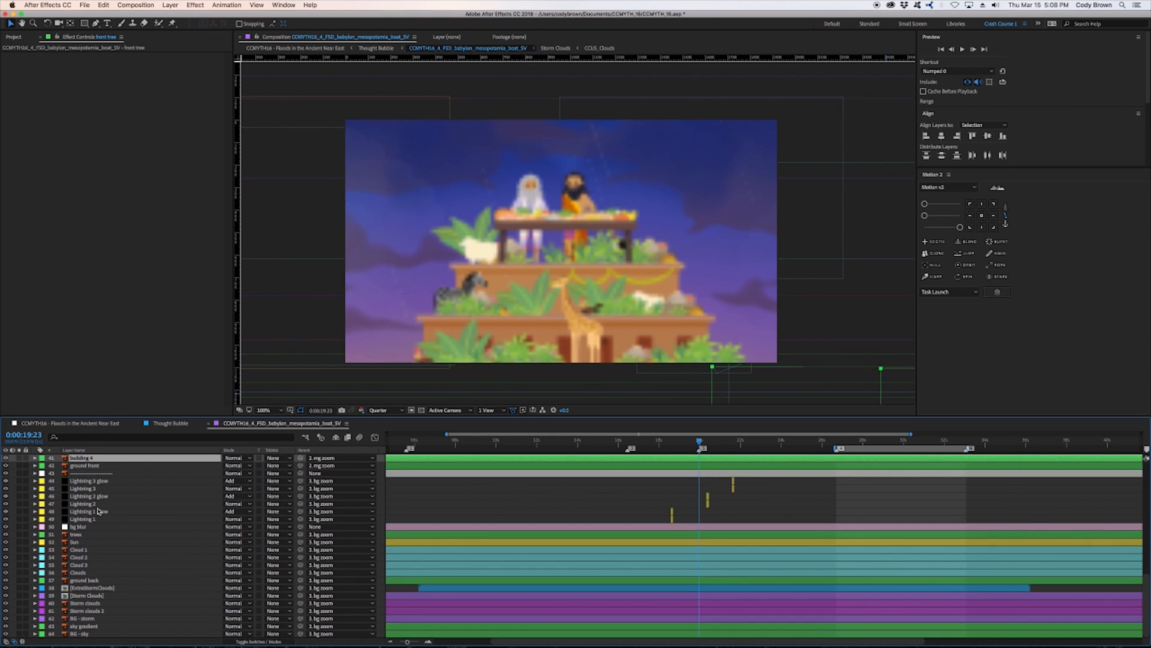
scroll(107, 533, "up", 1)
left_click(89, 482, "shift")
left_click(96, 597, "super")
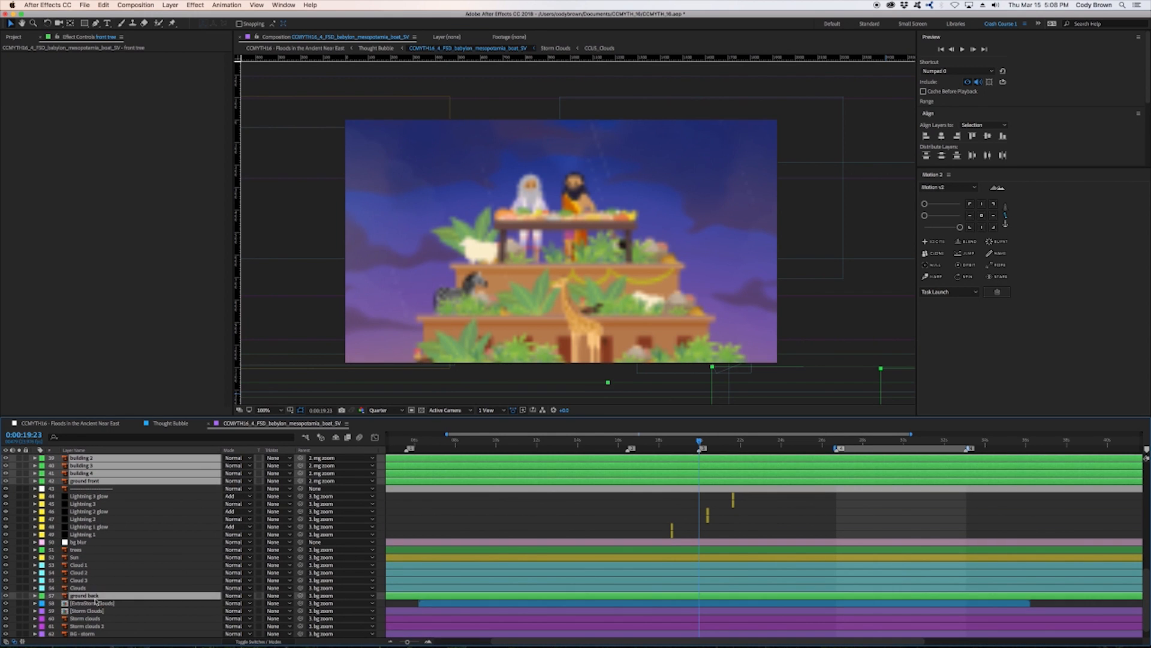
scroll(101, 598, "down", 2)
key("super+v")
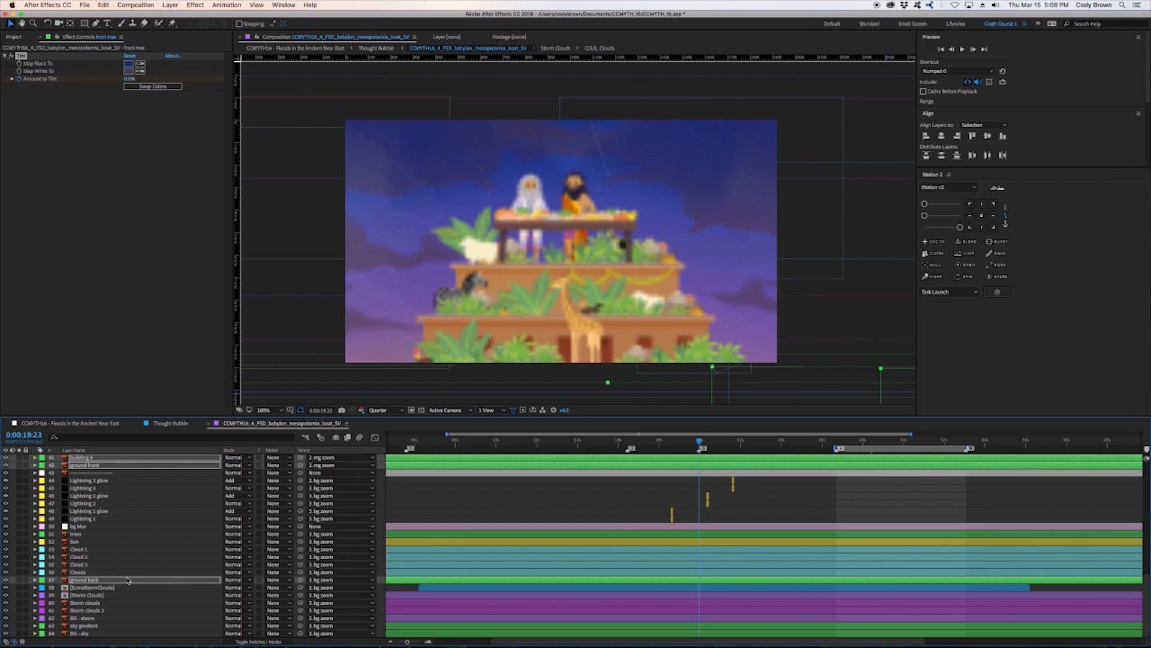
Play back the boat scene from 0:00:26:17 to review the tinted scenery
left_click(911, 448)
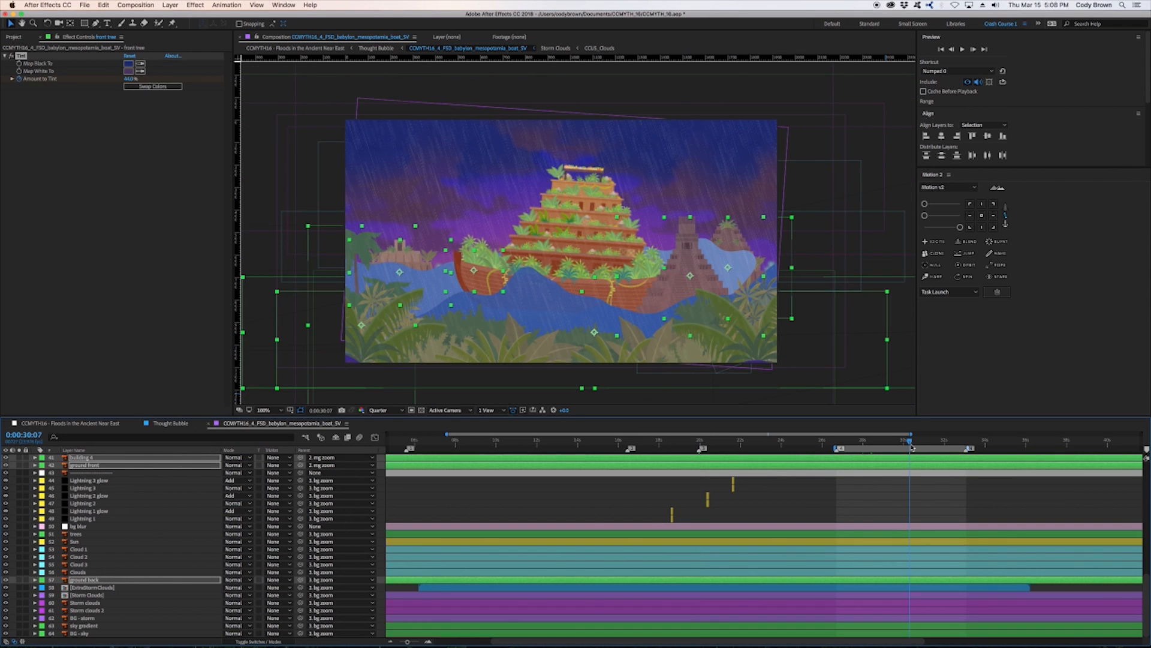
left_click(833, 508)
left_click(836, 440)
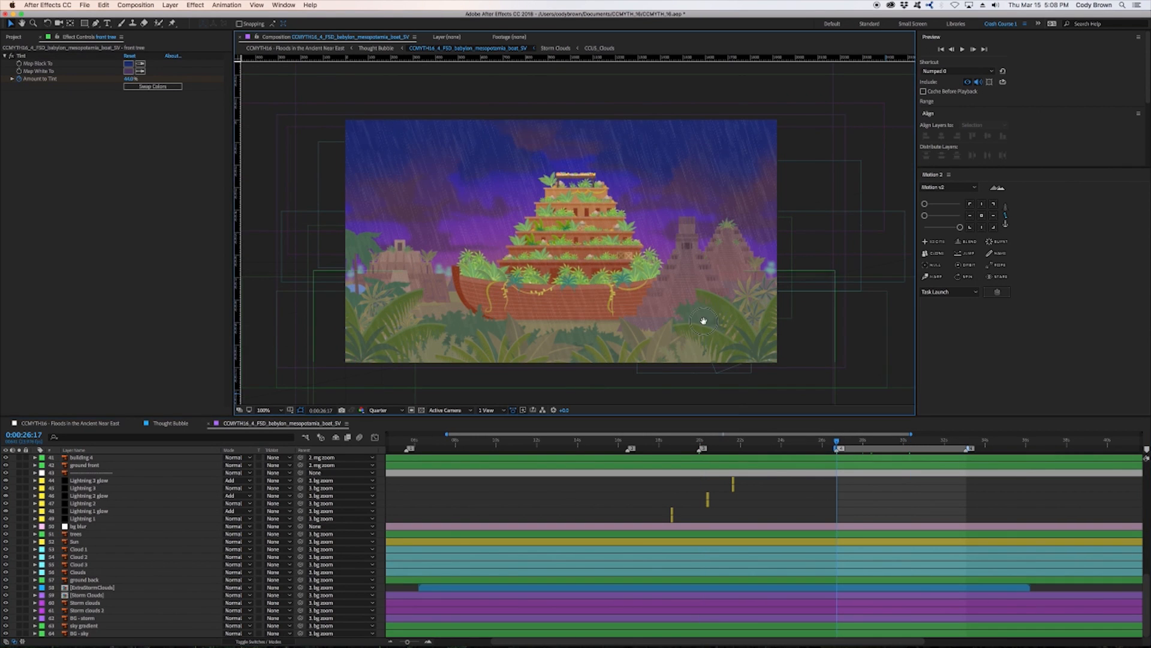
left_click_drag(704, 321, 701, 324)
key("space")
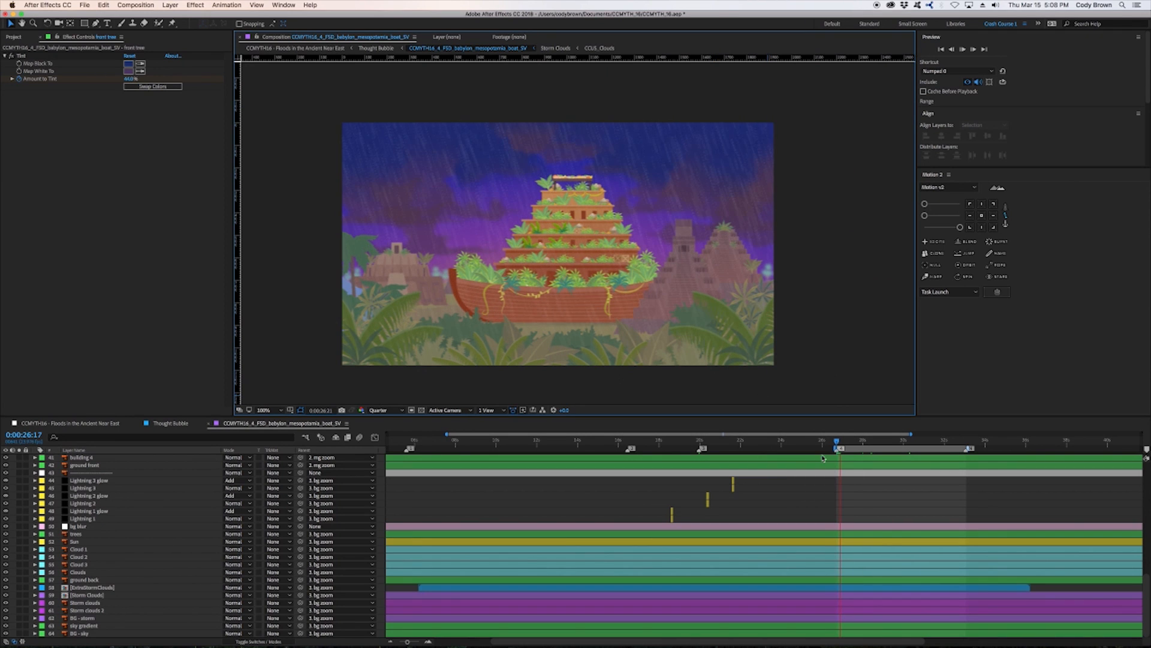
key("space")
Set the building 2 layer's Amount to Tint to 66% at 0:00:27:03
left_click(723, 273)
left_click(130, 79)
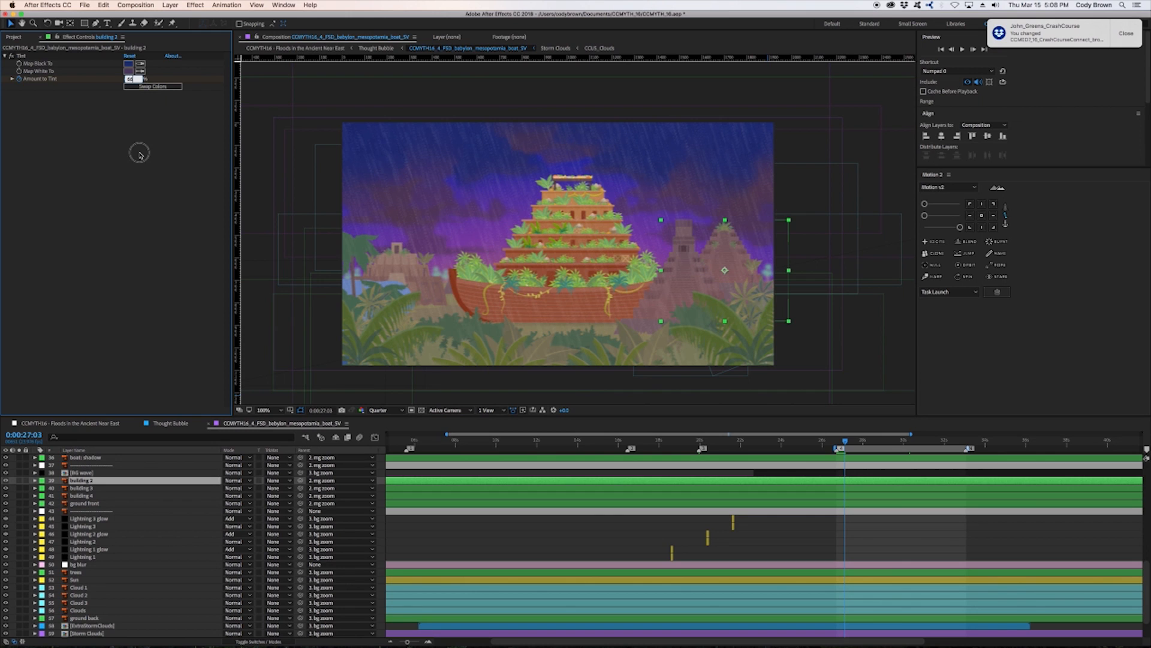
type("66")
key("Return")
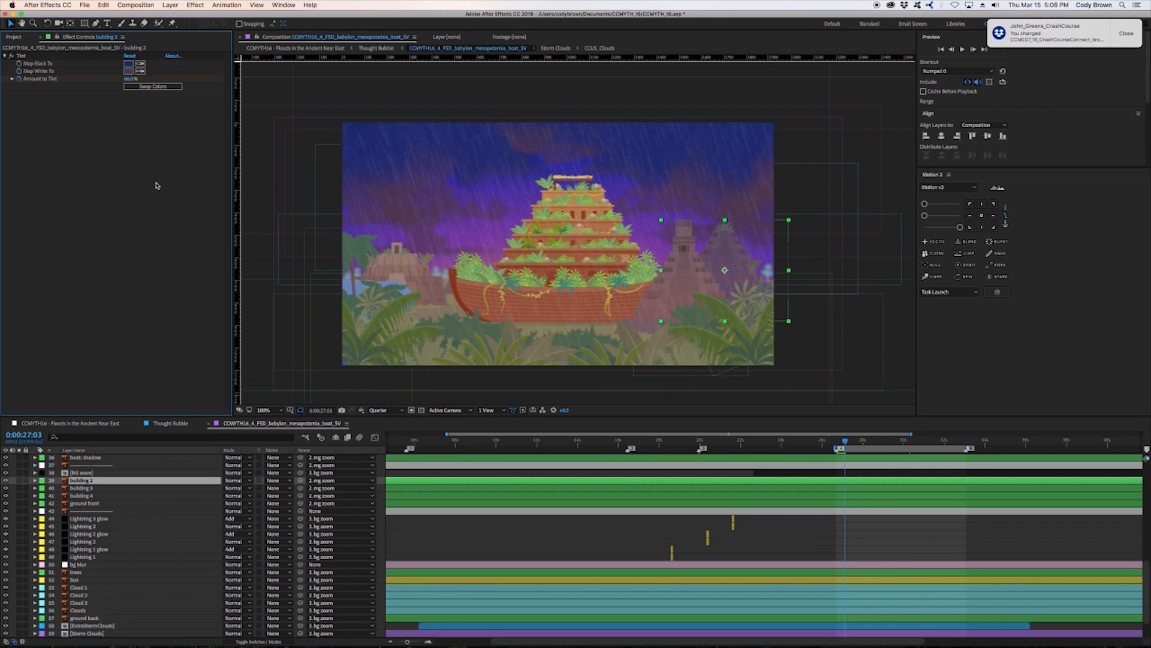
Try an Amount to Tint of 22% on the building 1 layer at 0:00:27:03, settling on 33%
scroll(111, 502, "up", 6)
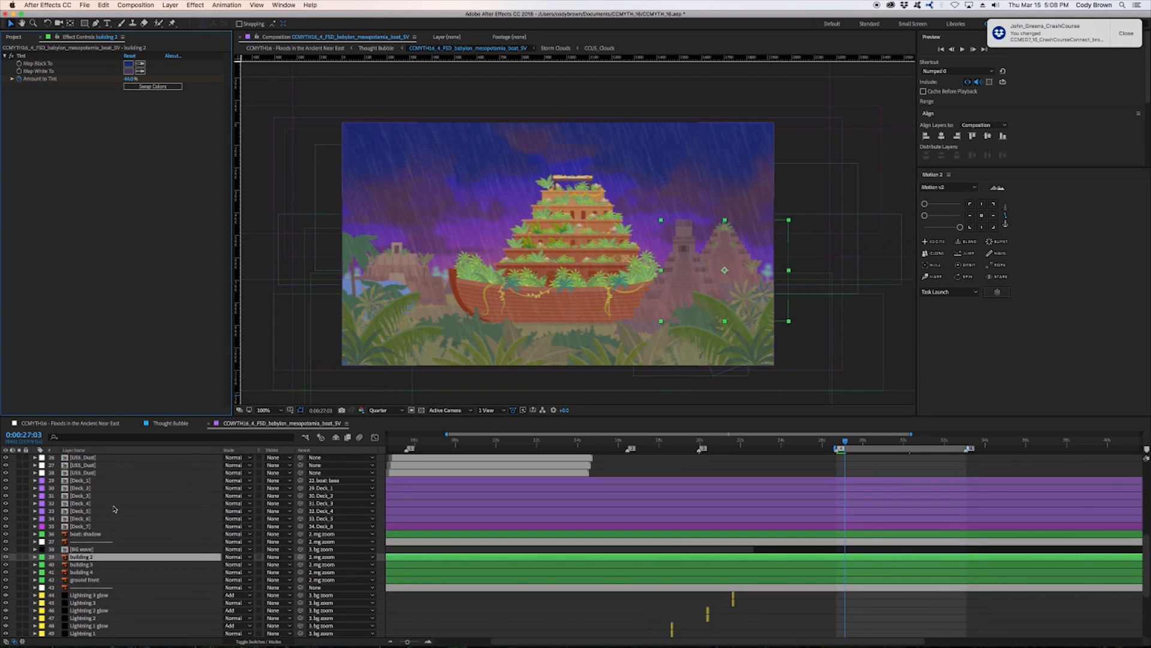
scroll(111, 502, "up", 2)
left_click(101, 482)
left_click(130, 79)
type("22")
key("Return")
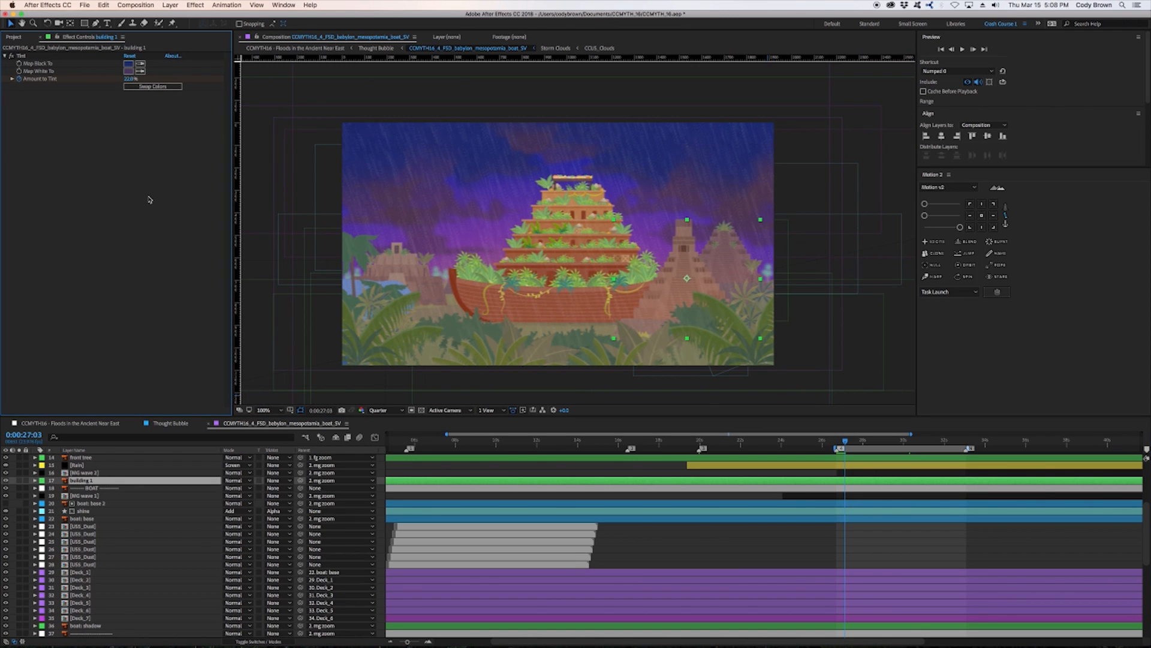
left_click(127, 79)
type("33")
key("Return")
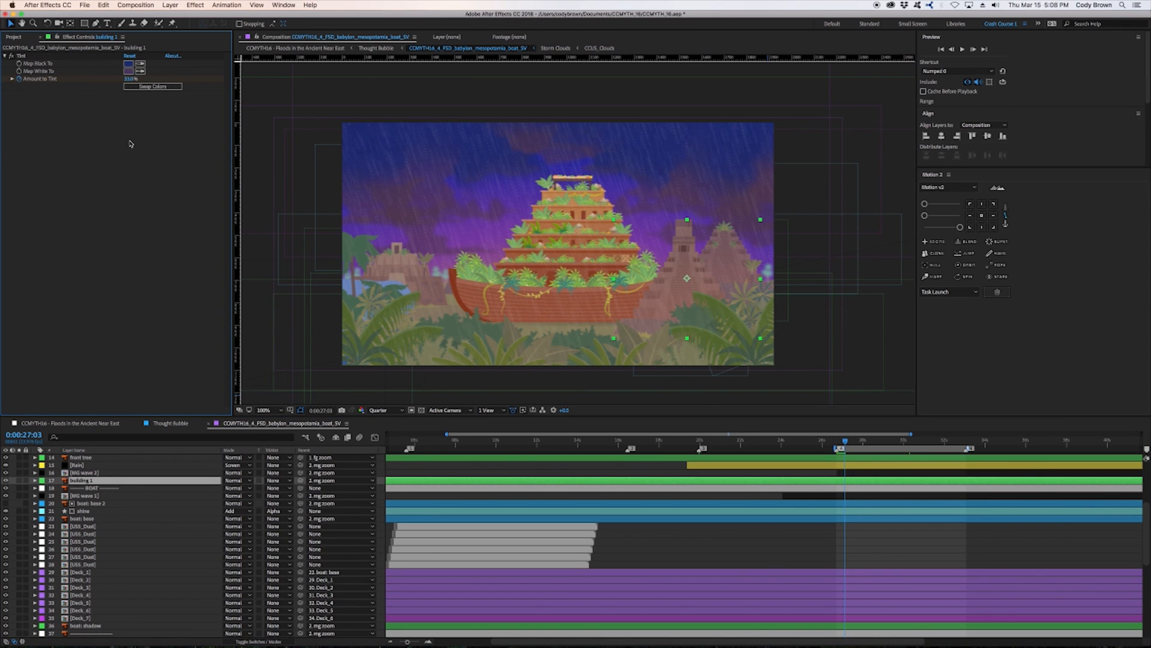
Compare the tint settings of the building layers behind the boat, ending on building 2
left_click(703, 542)
scroll(89, 594, "down", 5)
left_click(89, 595)
left_click(90, 604)
left_click(93, 595)
left_click(93, 580)
left_click(91, 602)
left_click(93, 587)
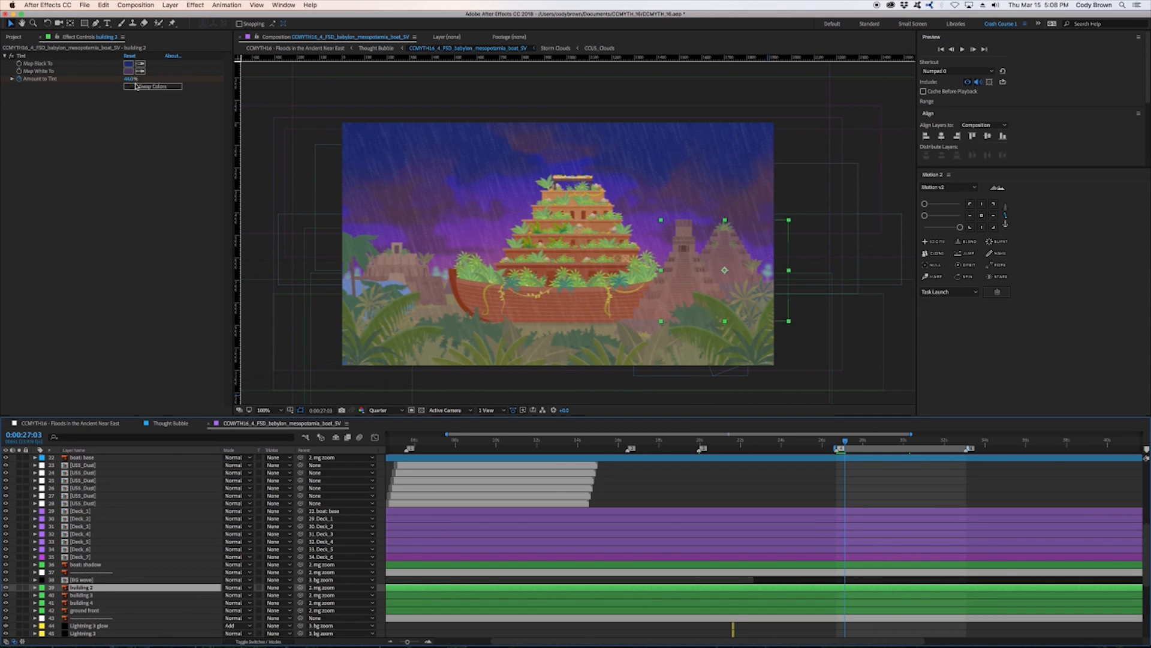
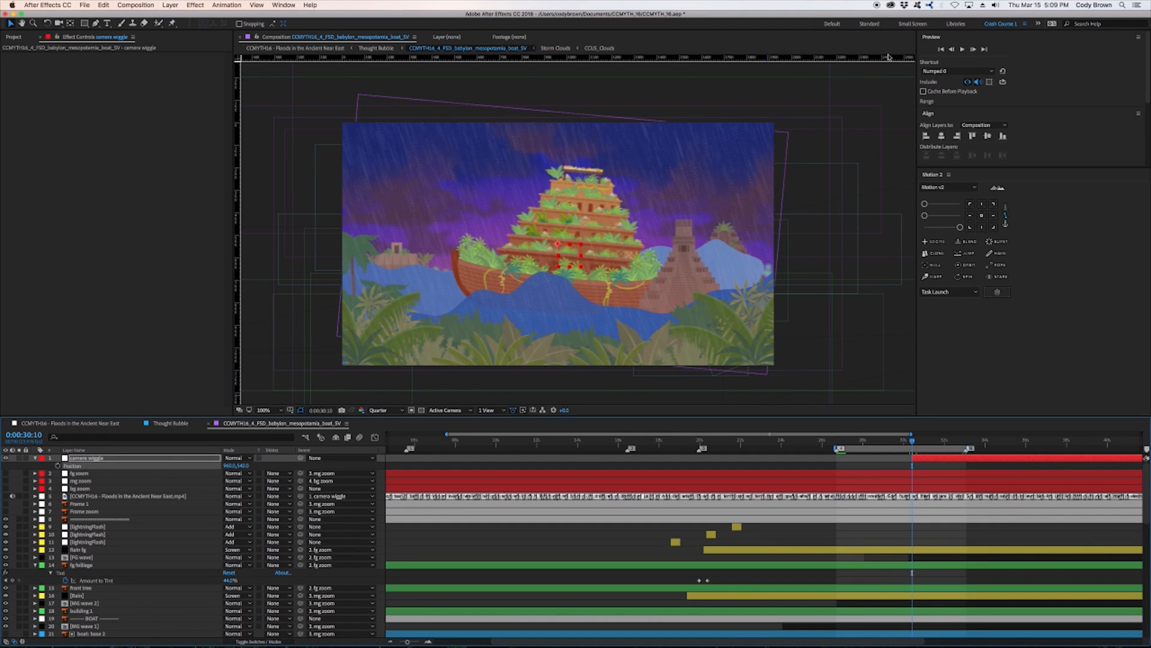
Add a Slider Control to the camera wiggle null and drive its Position with a wiggle expression of frequency 12 and the slider as amplitude
left_click(312, 5)
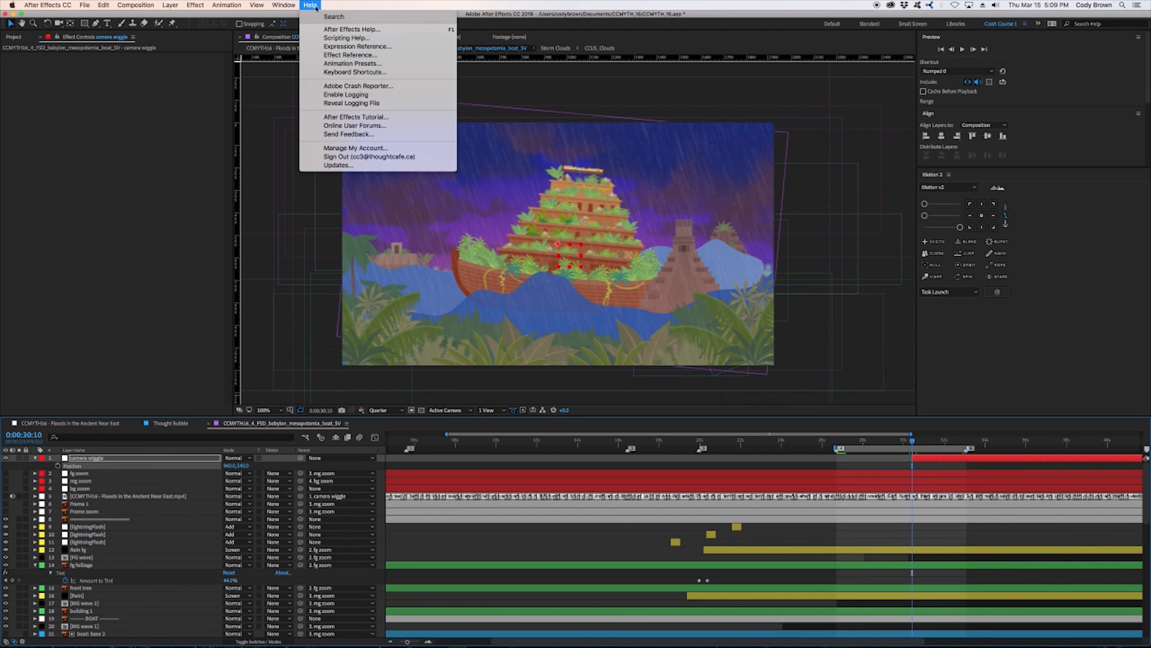
type("slider")
key("Return")
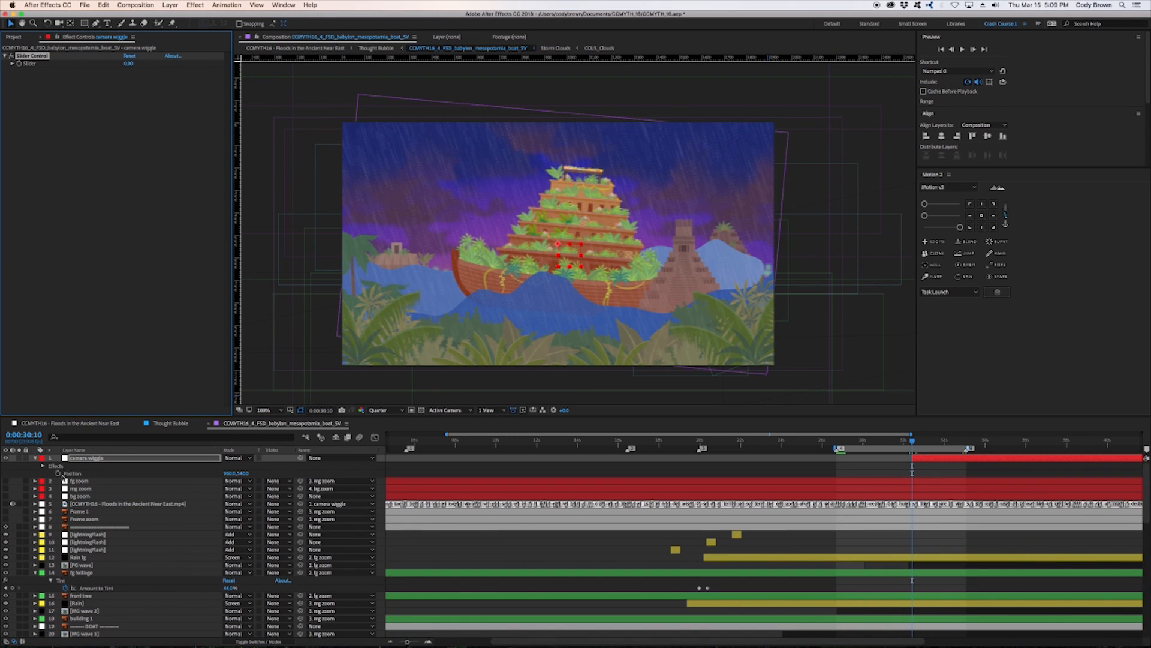
left_click(58, 473, "alt")
type("wiggle(12")
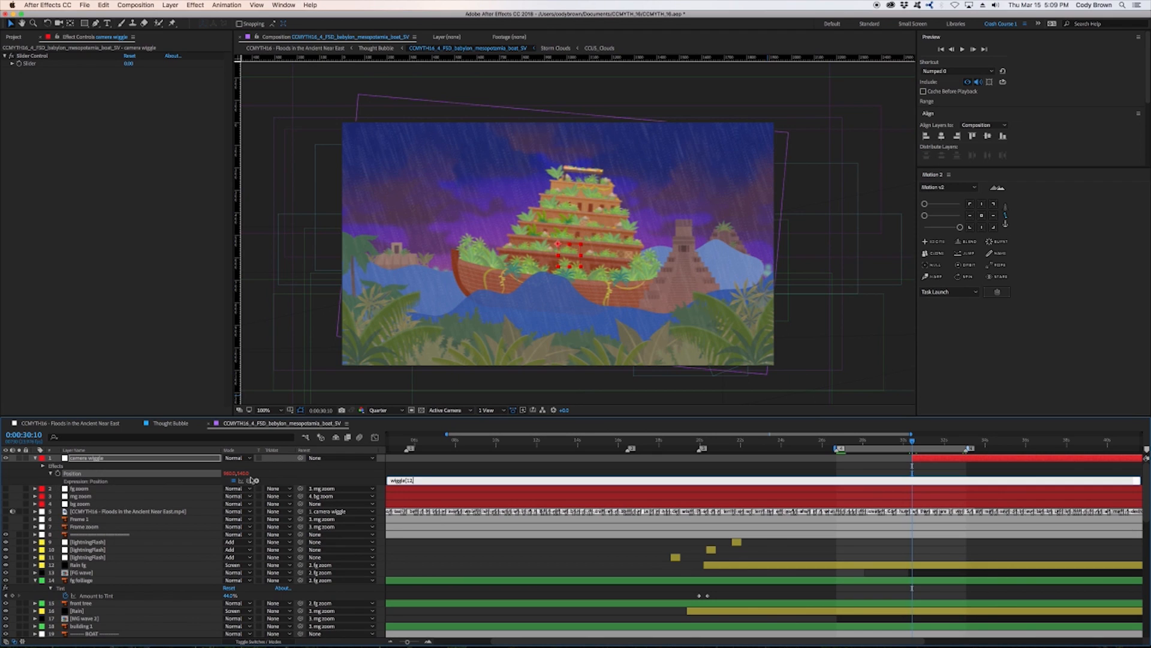
left_click_drag(249, 481, 30, 63)
left_click(549, 471)
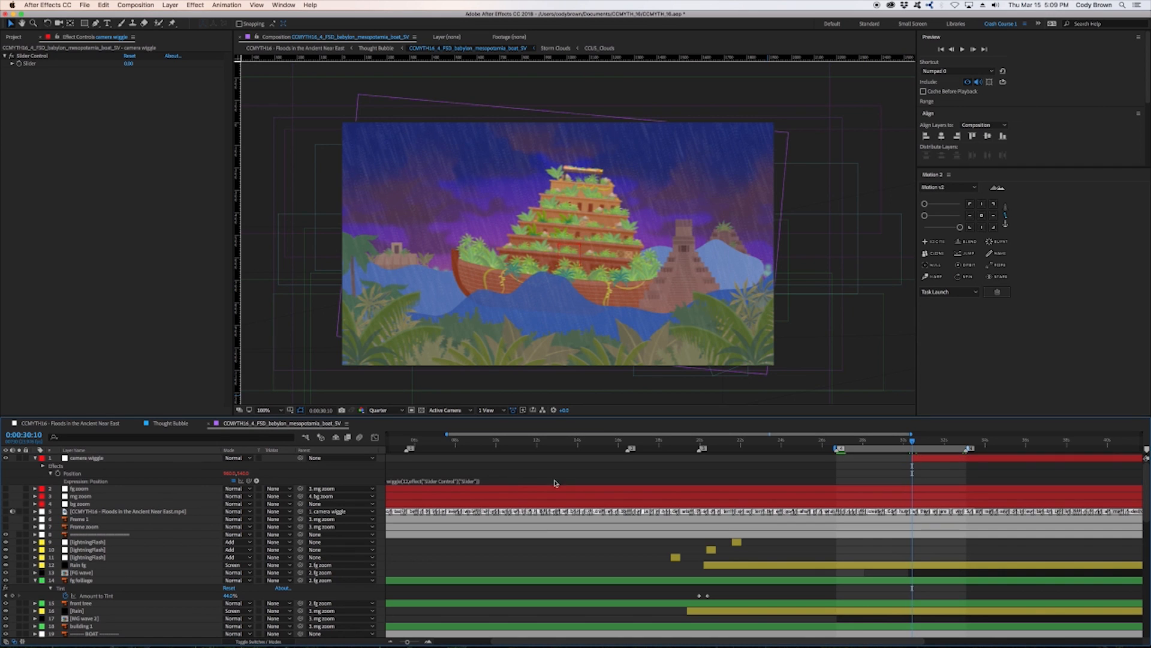
Keyframe the camera wiggle null's Slider from 0 at 0:00:30:10 to 10 at 0:00:33:01
left_click(19, 64)
key("u")
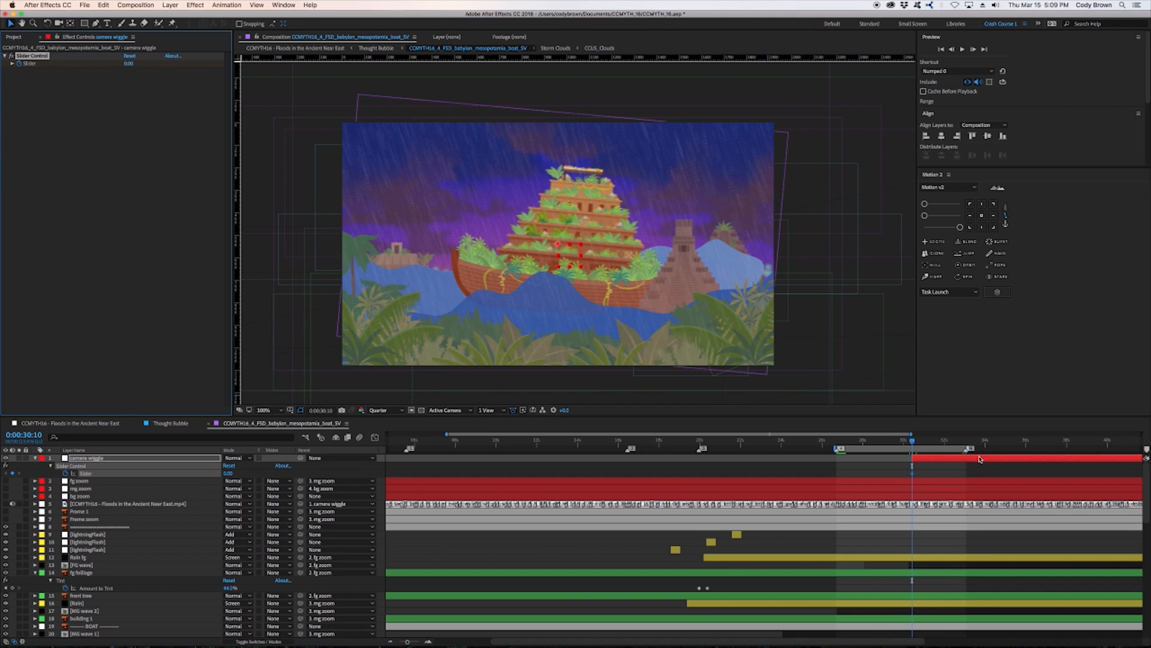
left_click(966, 444)
left_click(128, 63)
key("Return")
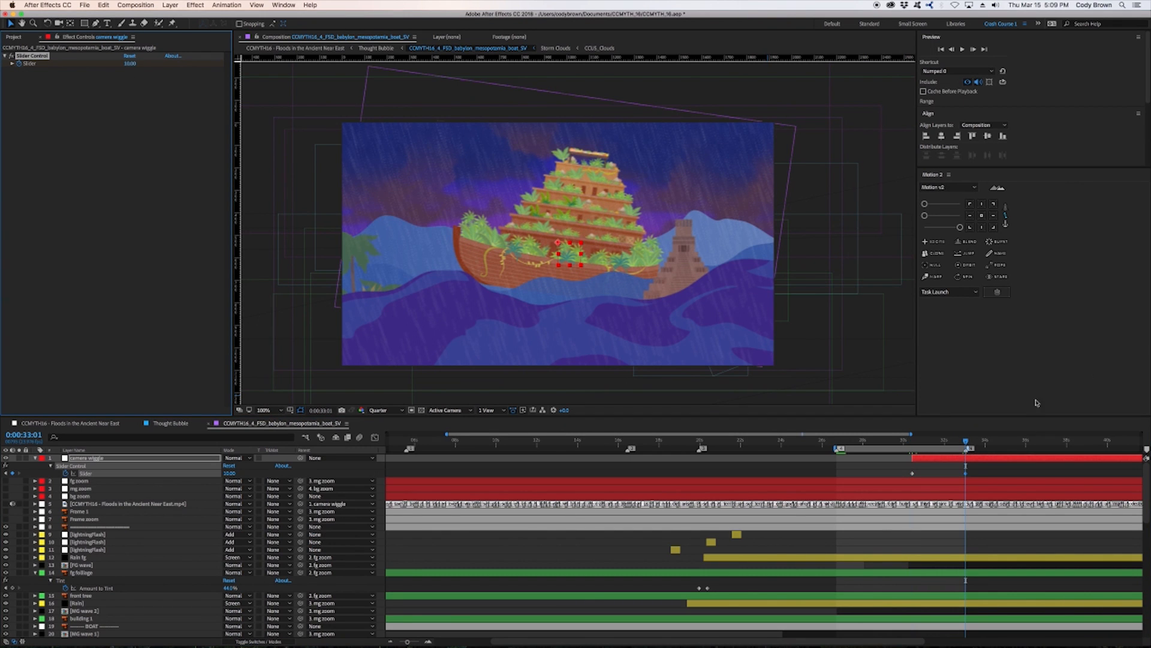
Parent the bg zoom layer to camera wiggle and preview the camera shake from 0:00:30:10
left_click(912, 445)
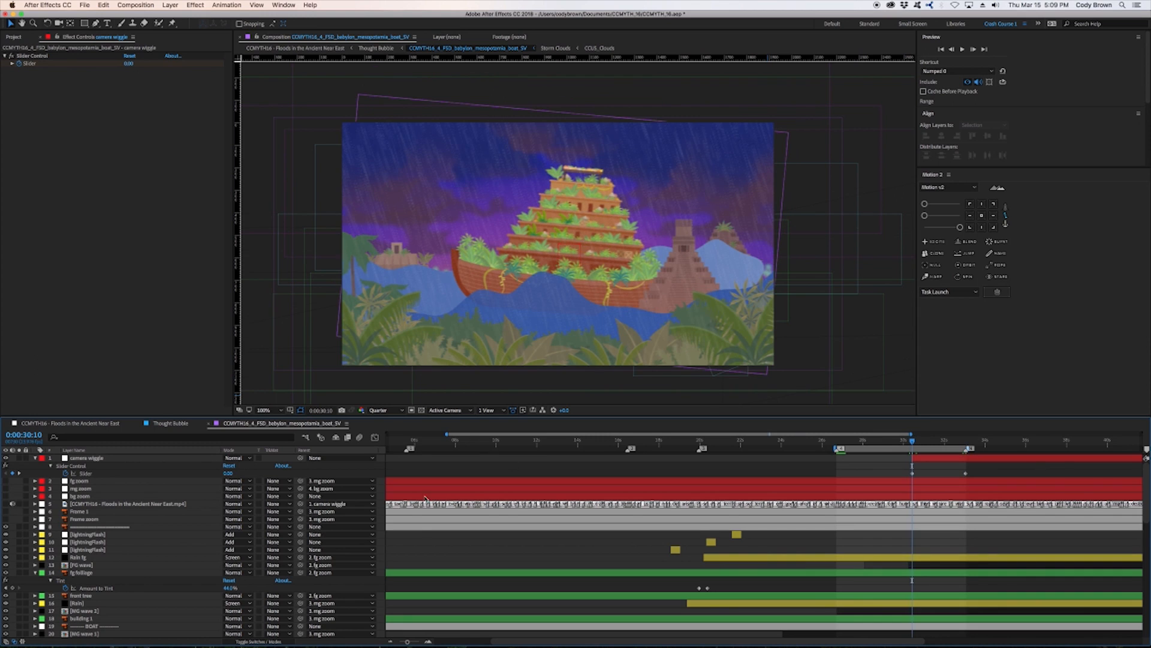
left_click_drag(300, 496, 138, 461)
left_click(950, 445)
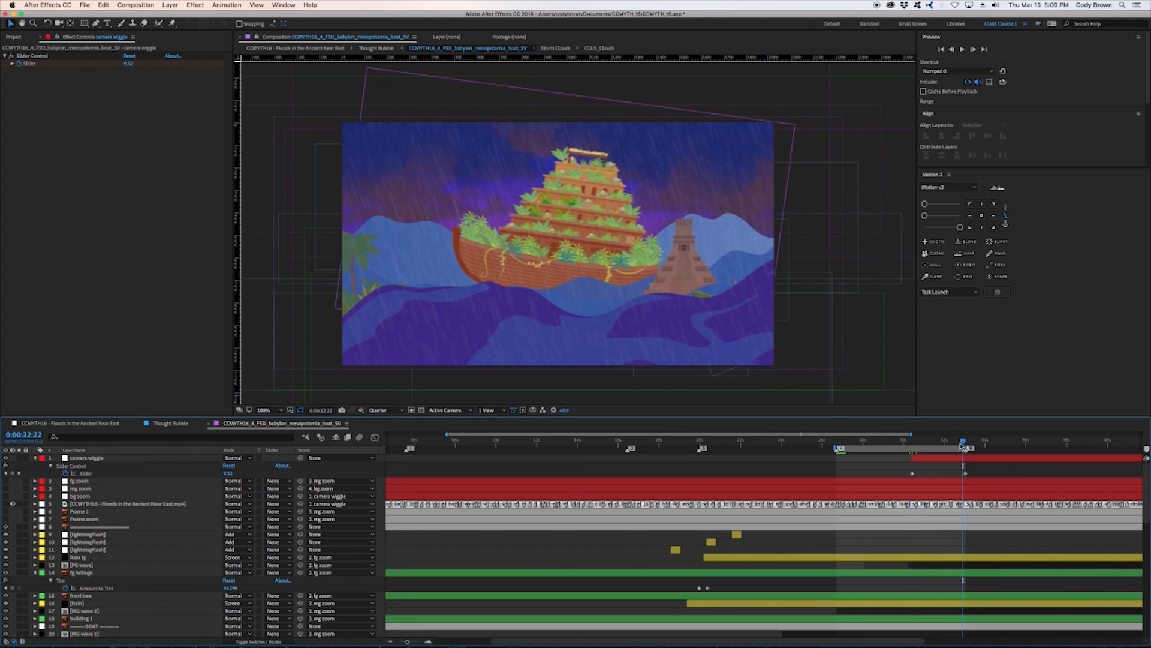
key("space")
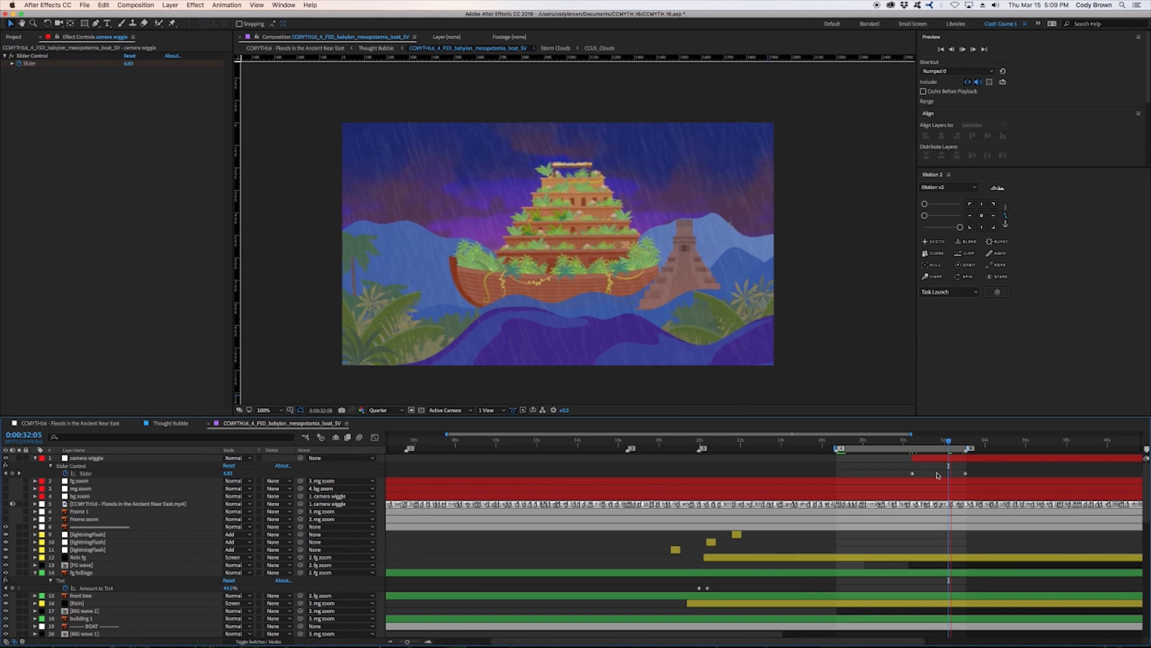
left_click(911, 446)
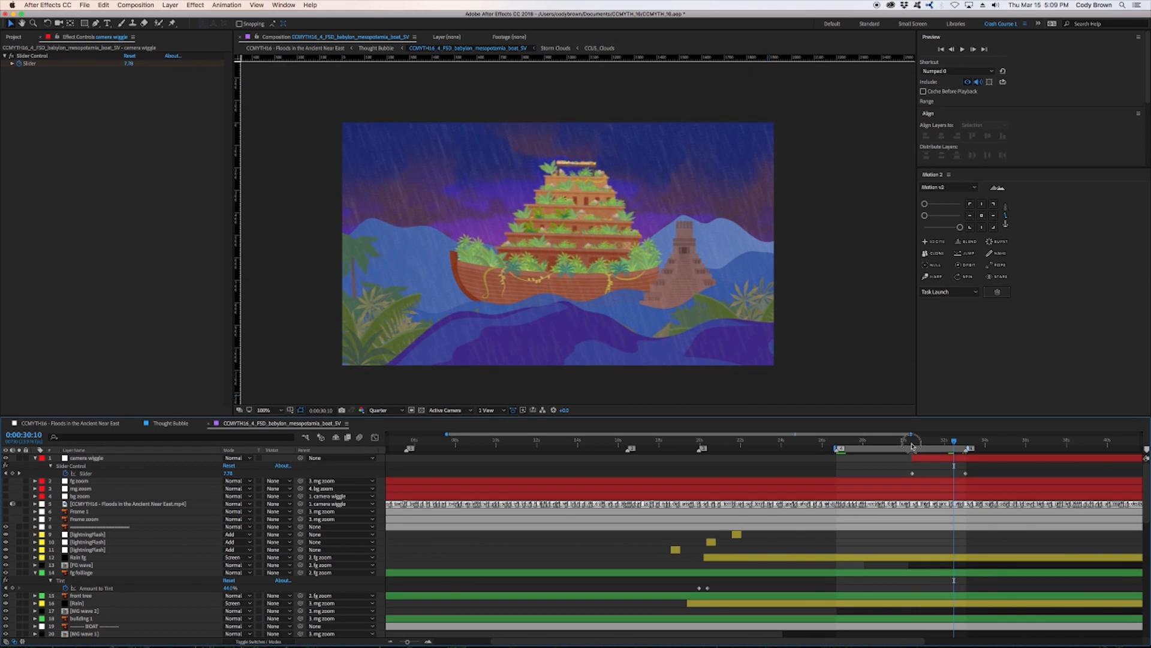
key("space")
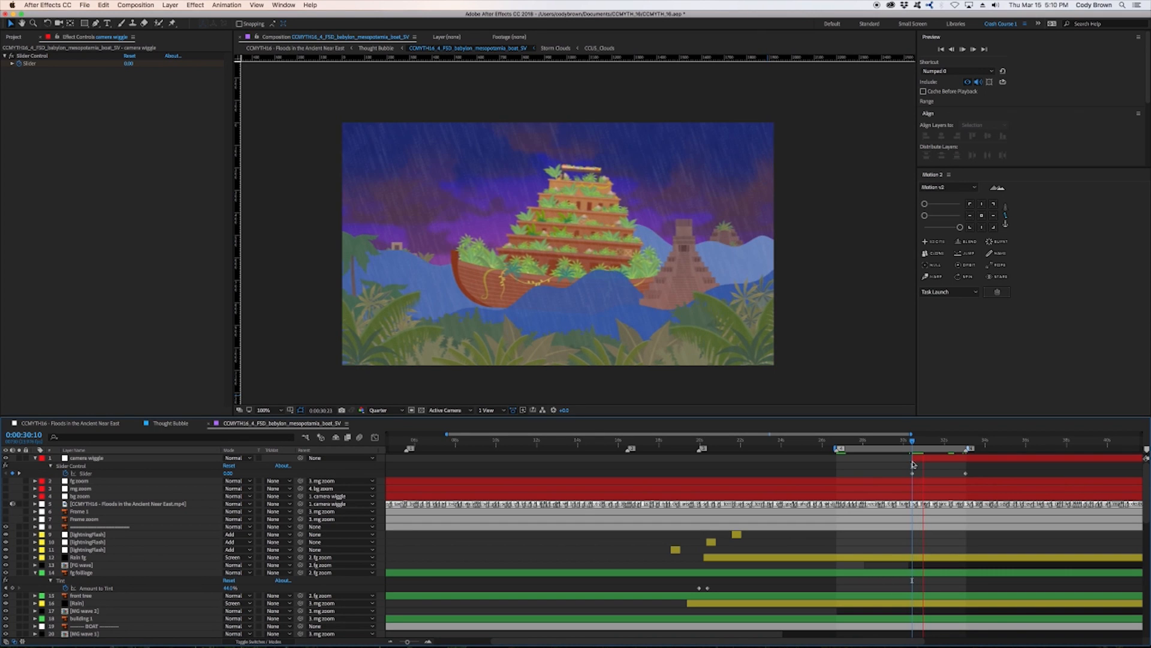
key("space")
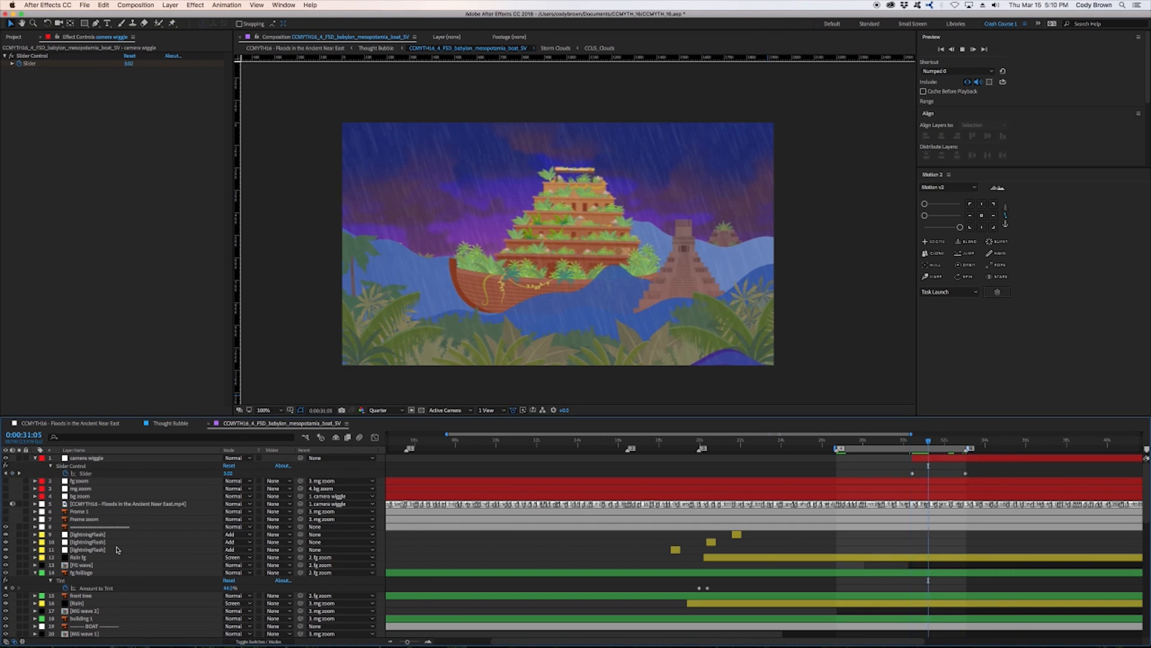
Duplicate the Rain fg layer so one copy sits above the fg wave and the other directly below fg foliage
scroll(96, 555, "down", 1)
left_click(78, 549)
scroll(81, 543, "down", 1)
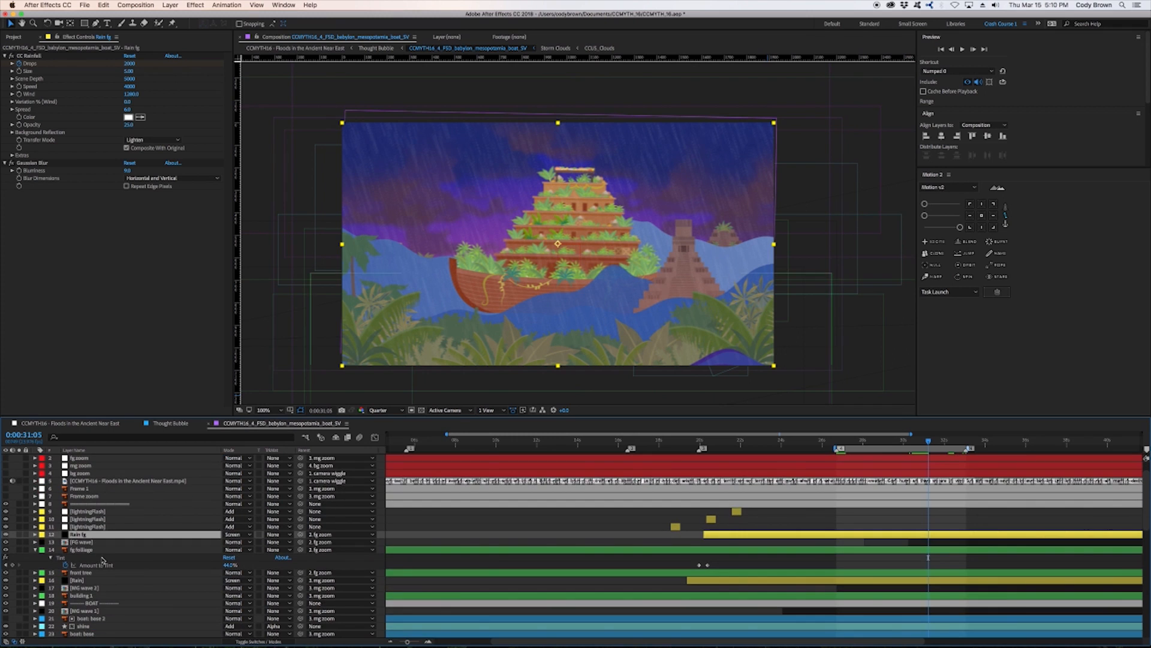
scroll(102, 542, "down", 3)
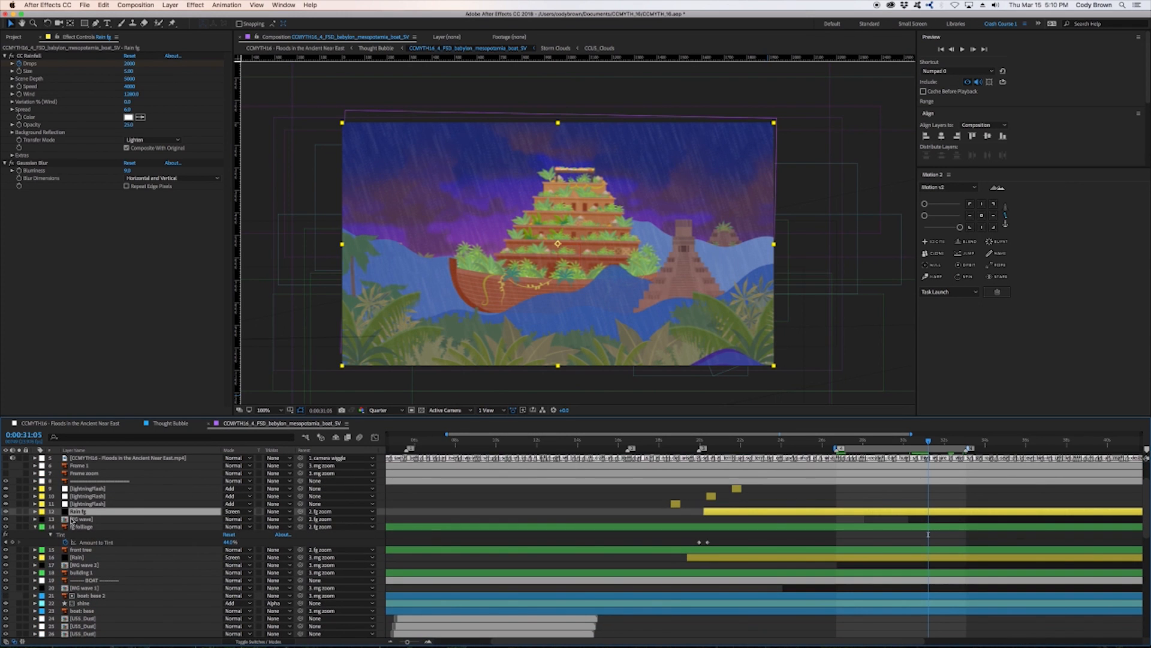
key("ctrl+d")
scroll(90, 528, "down", 1)
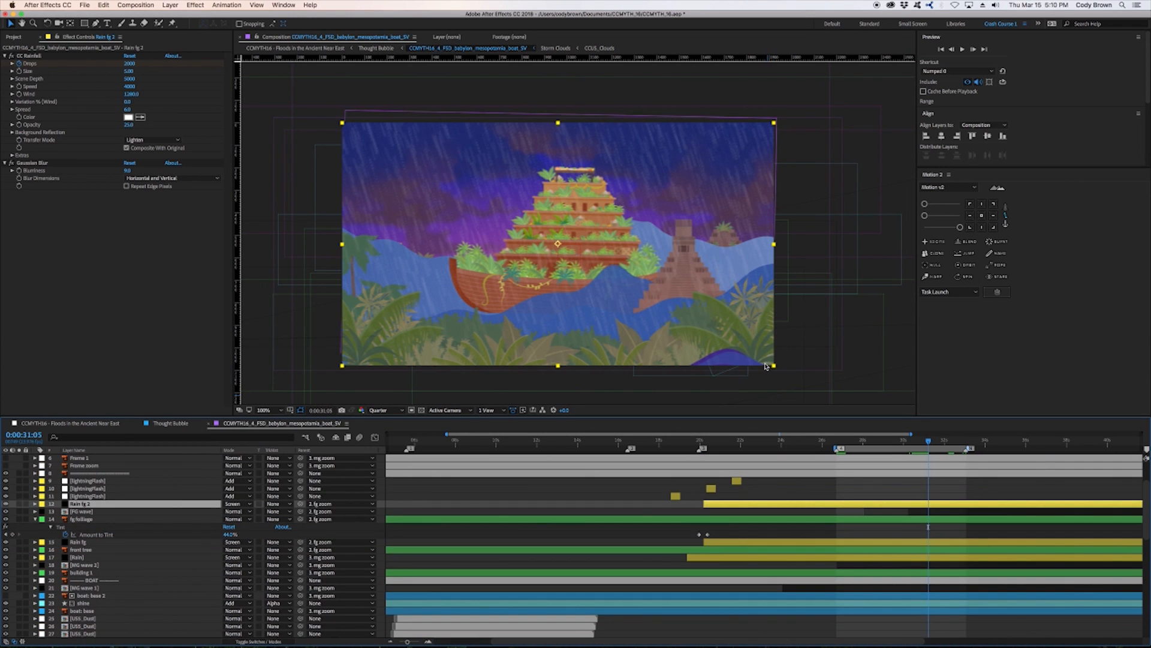
left_click(809, 387)
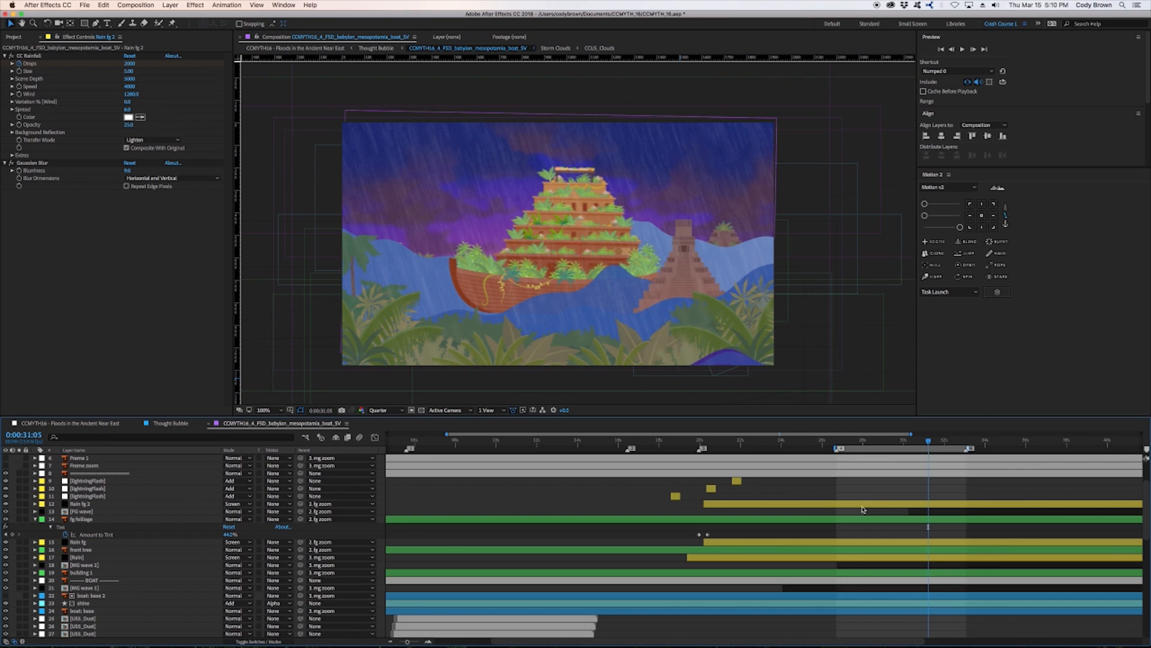
Shift the Rain fg 2 layer slightly later in time so it starts after the Rain fg layer
scroll(722, 514, "up", 3)
scroll(722, 514, "right", 5)
left_click(705, 525)
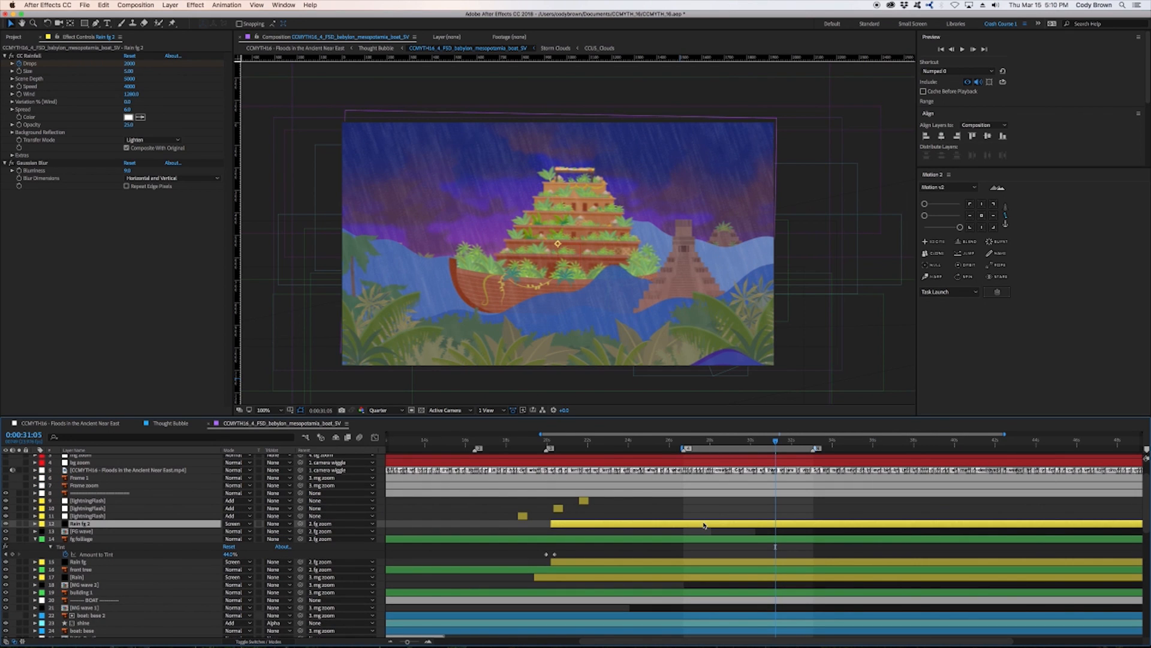
left_click(718, 513)
key("h")
left_click_drag(598, 318, 607, 320)
key("v")
left_click(340, 552)
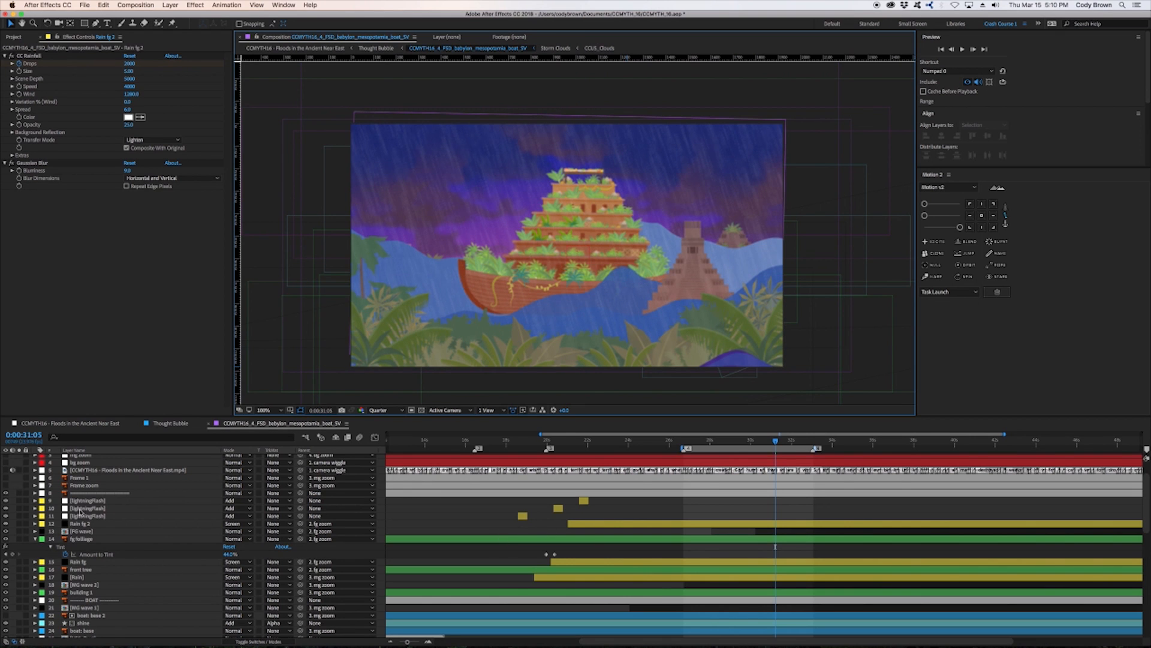
Add a camera rotation null starting at 0:00:30:10 and keyframe its Rotation at 0° at 0:00:33:01 and midway between those times
scroll(89, 497, "up", 4)
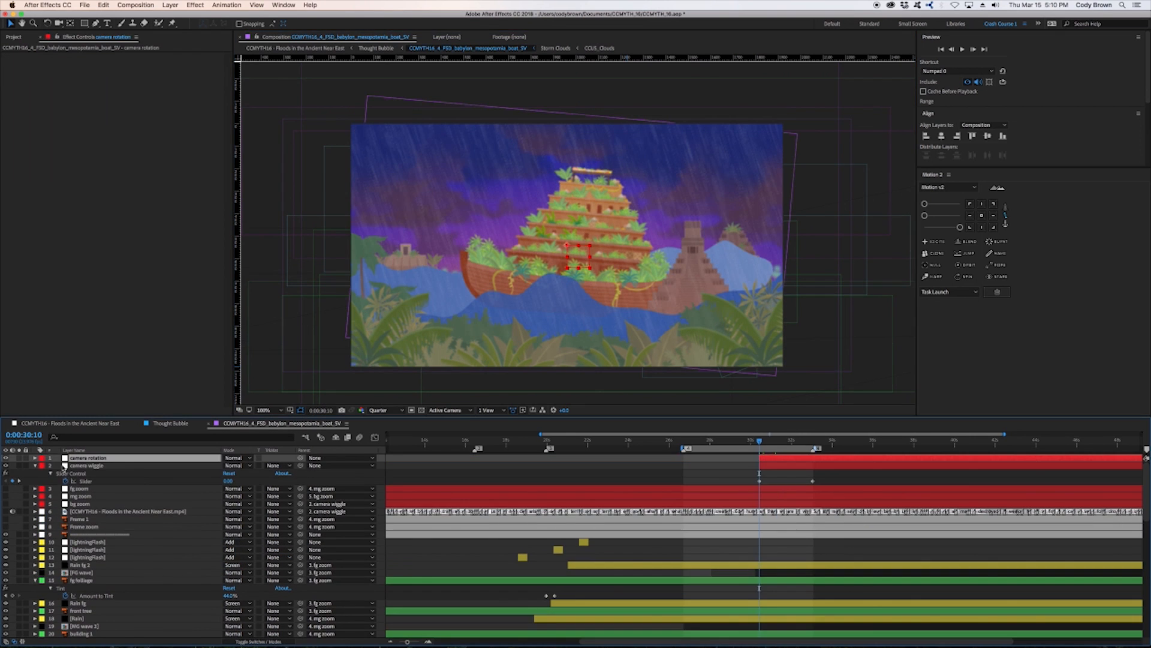
key("r")
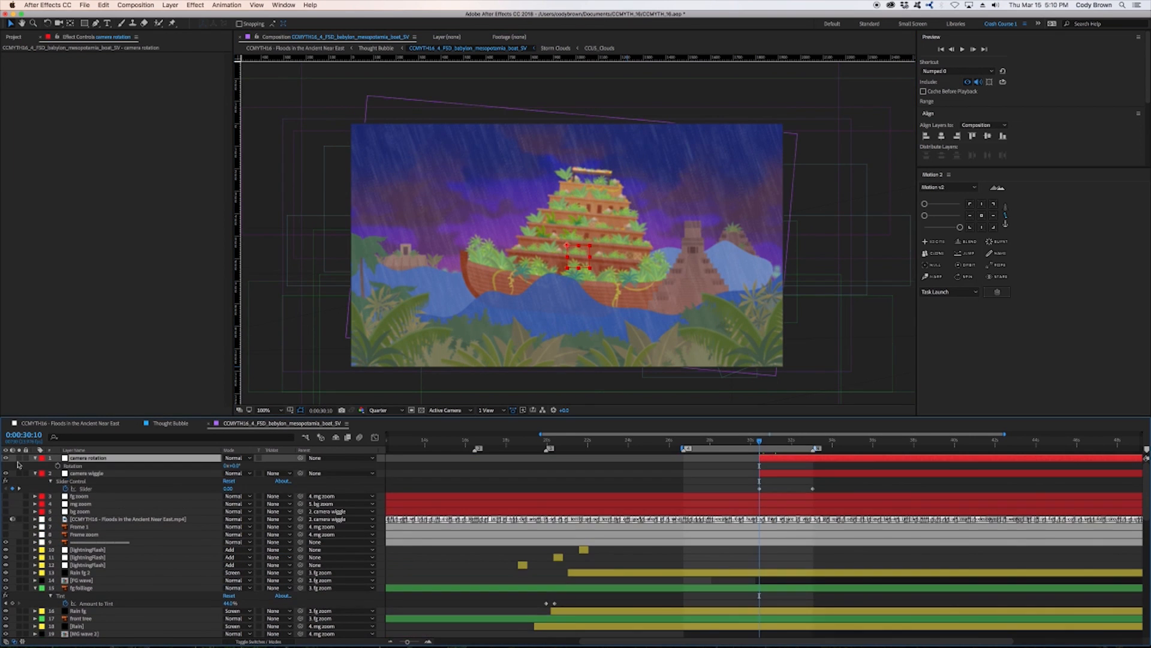
left_click(58, 466)
left_click(813, 442)
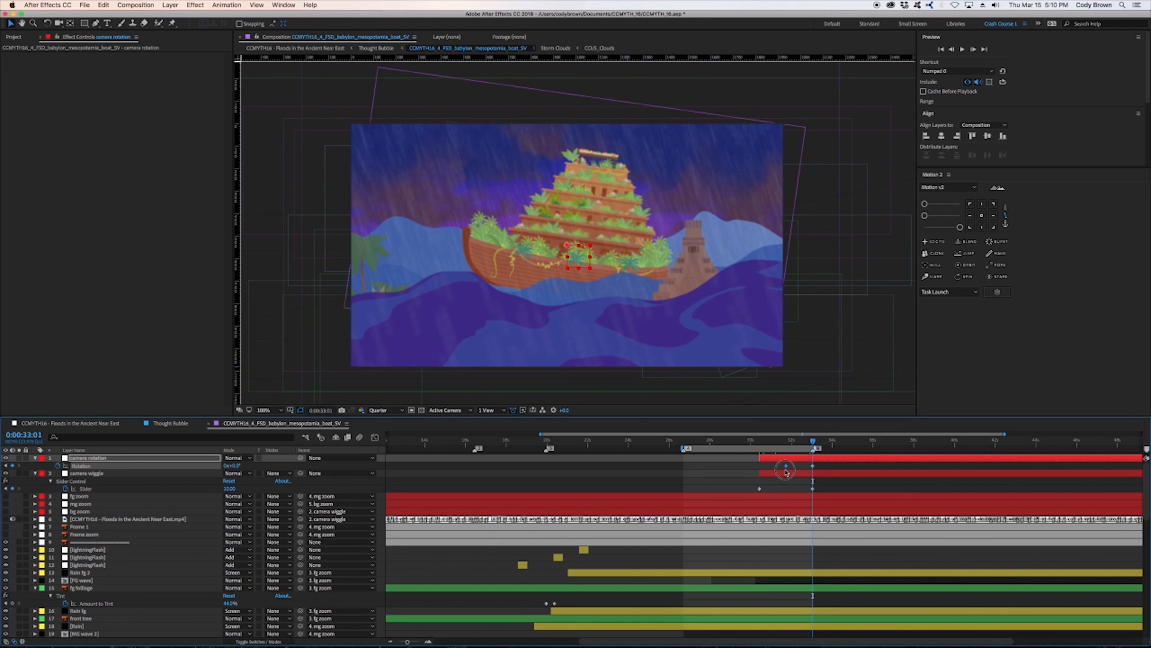
left_click(799, 466)
left_click(800, 459)
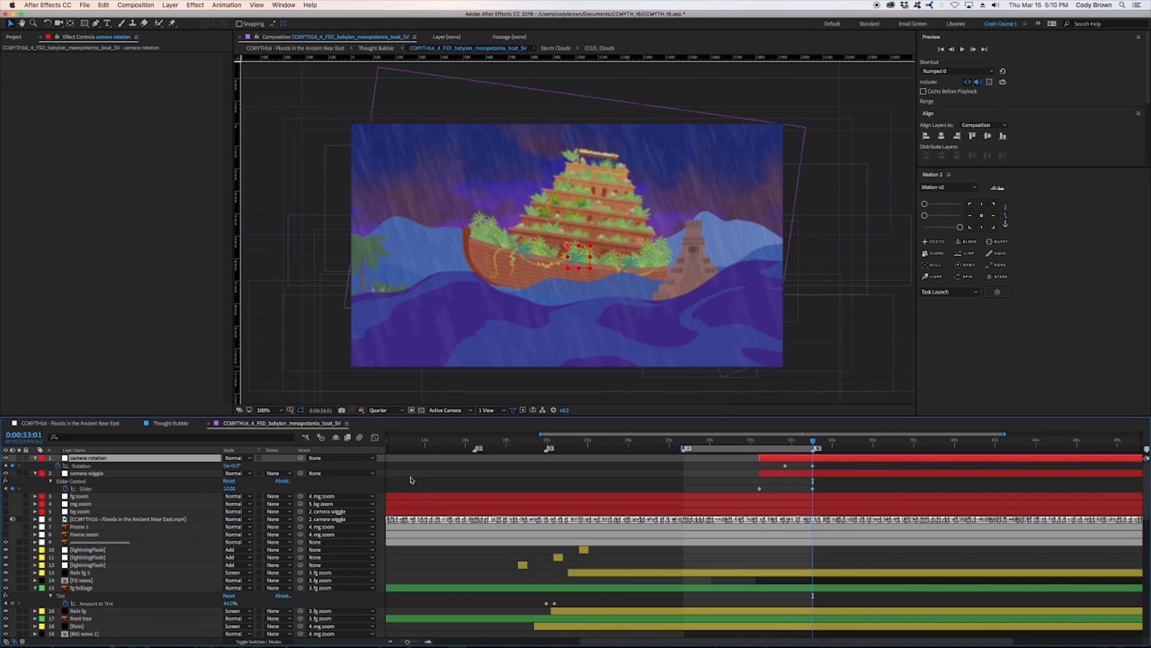
Keyframe the camera rotation null's Position at its first rotation keyframe and set its Rotation to -4° at 0:00:32:09
key("shift+r")
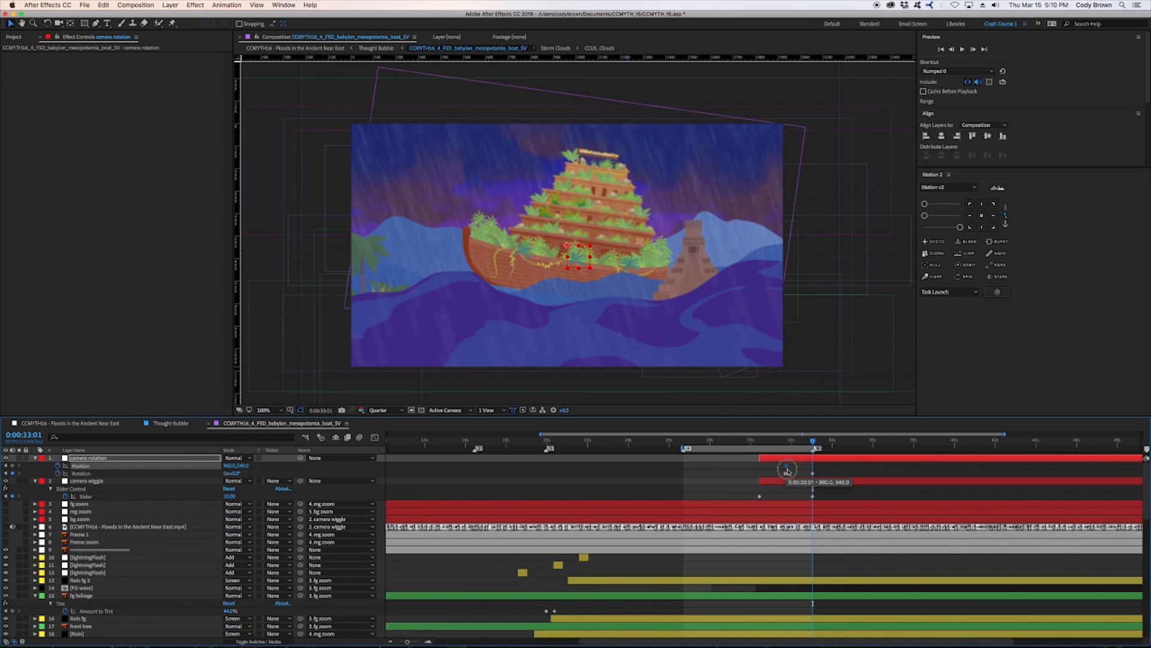
left_click_drag(804, 444, 799, 444)
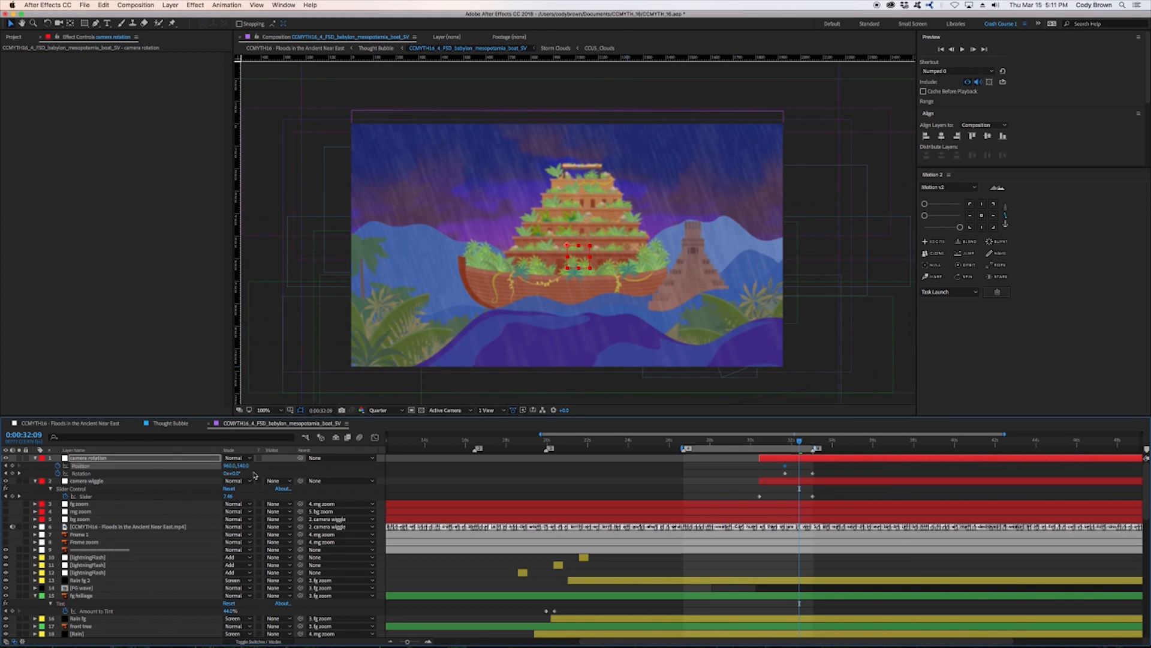
key("Return")
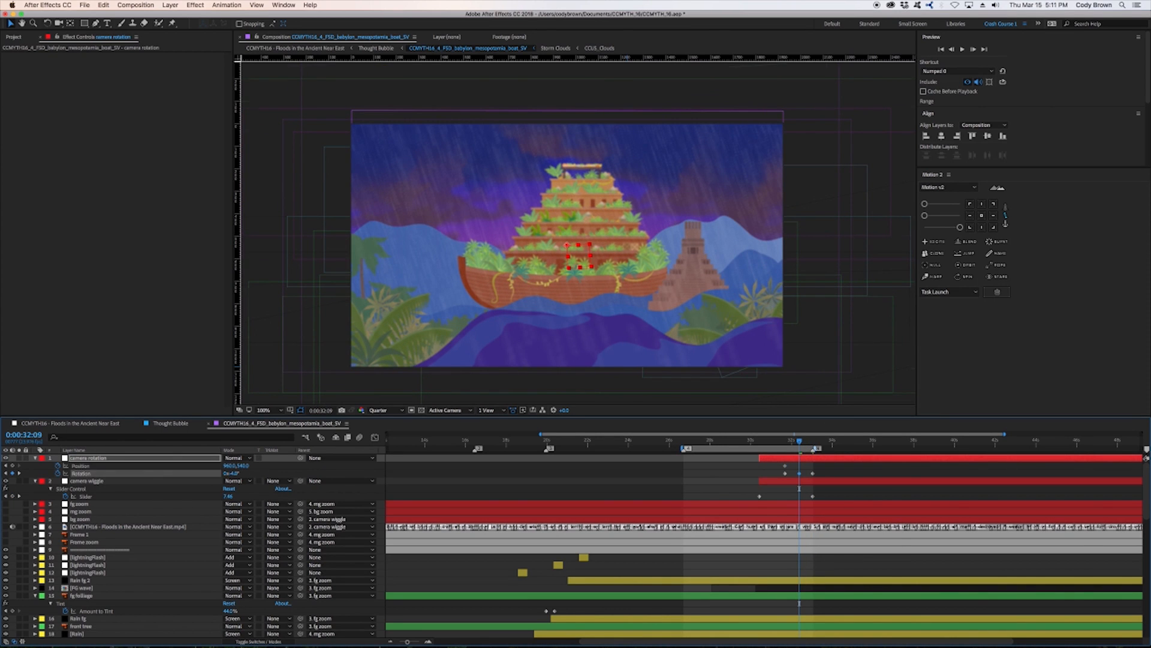
Scale up the Rain fg and Rain layers together so they extend well past the frame edges while the camera rotates
left_click(647, 618)
scroll(647, 612, "down", 2)
scroll(630, 610, "down", 1)
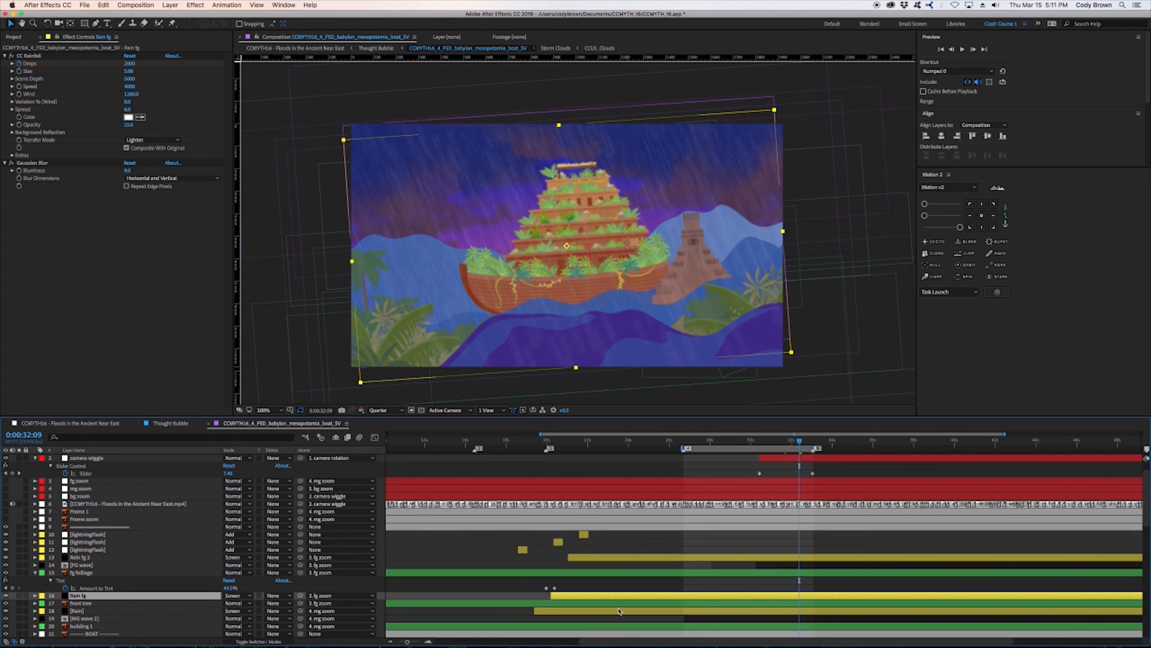
left_click(607, 612, "super")
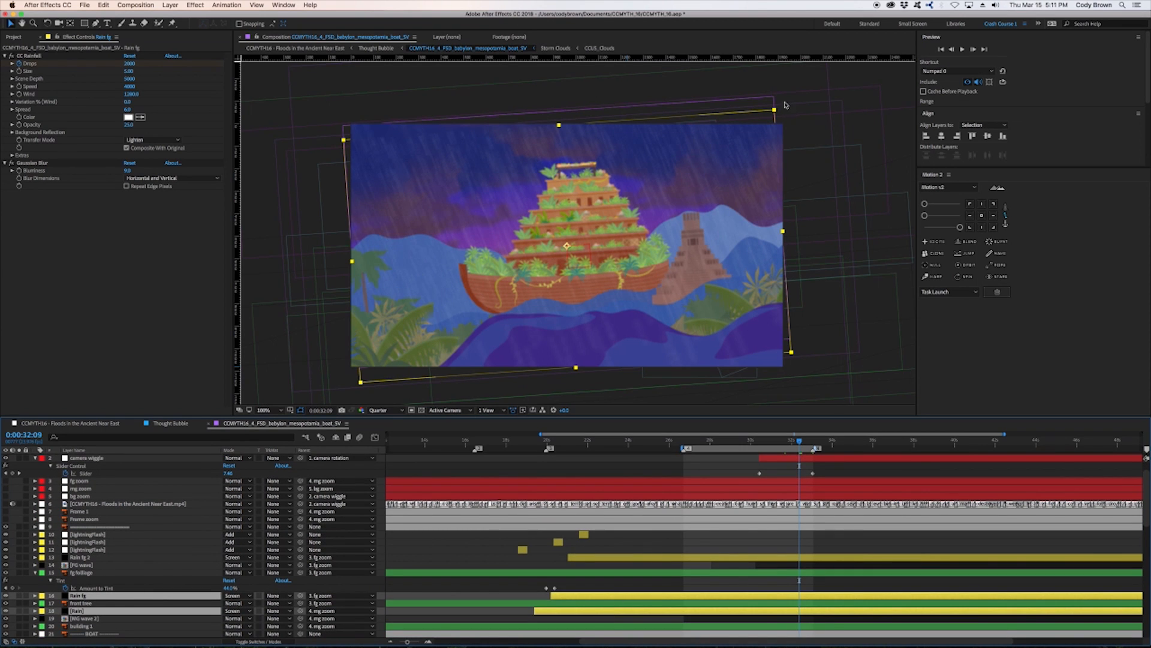
left_click_drag(774, 114, 829, 86)
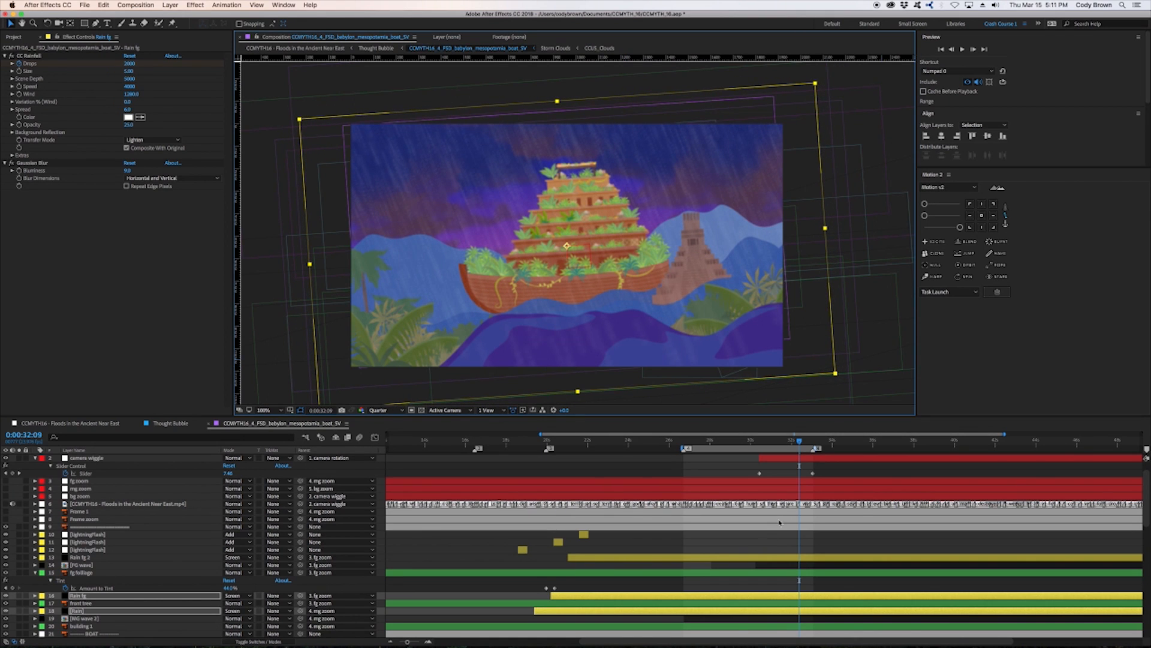
scroll(779, 523, "up", 2)
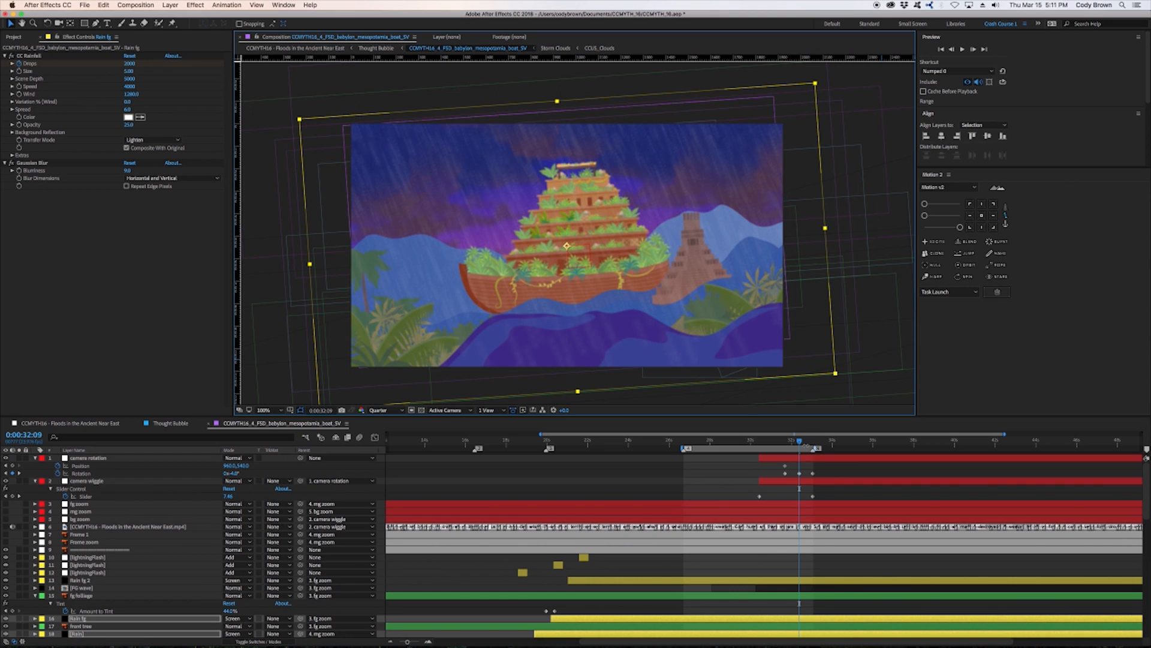
Easy-ease all of the camera rotation null's keyframes and set its Rotation to 14° at 0:00:33:01
left_click(814, 442)
left_click_drag(820, 464, 750, 487)
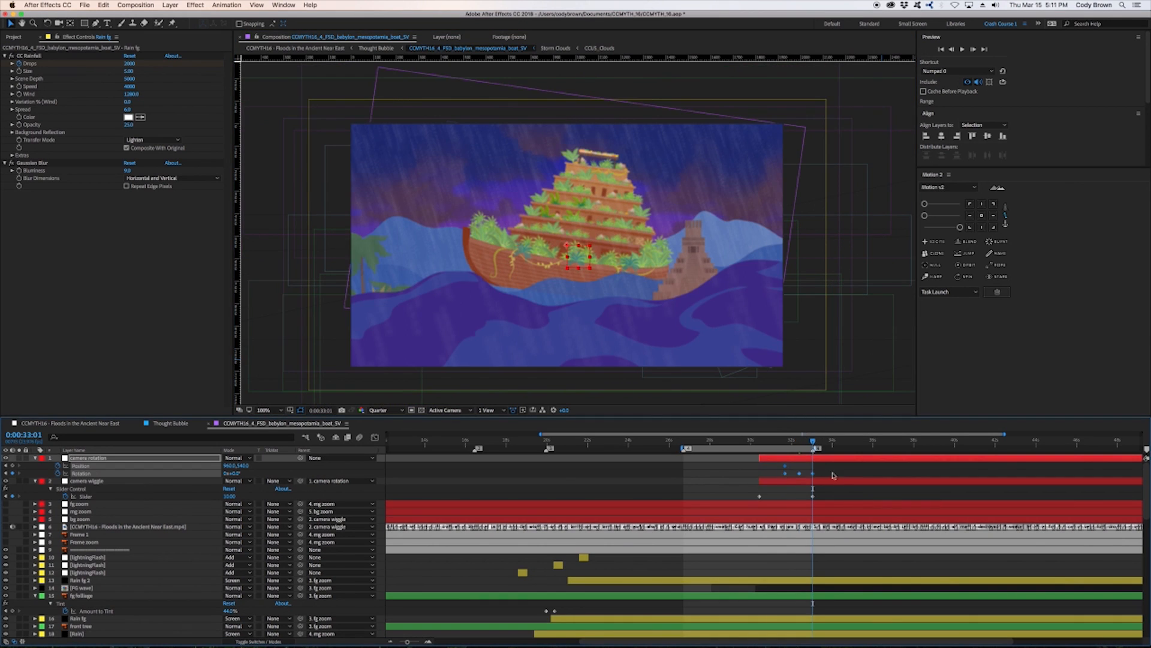
key("F9")
left_click_drag(239, 474, 278, 475)
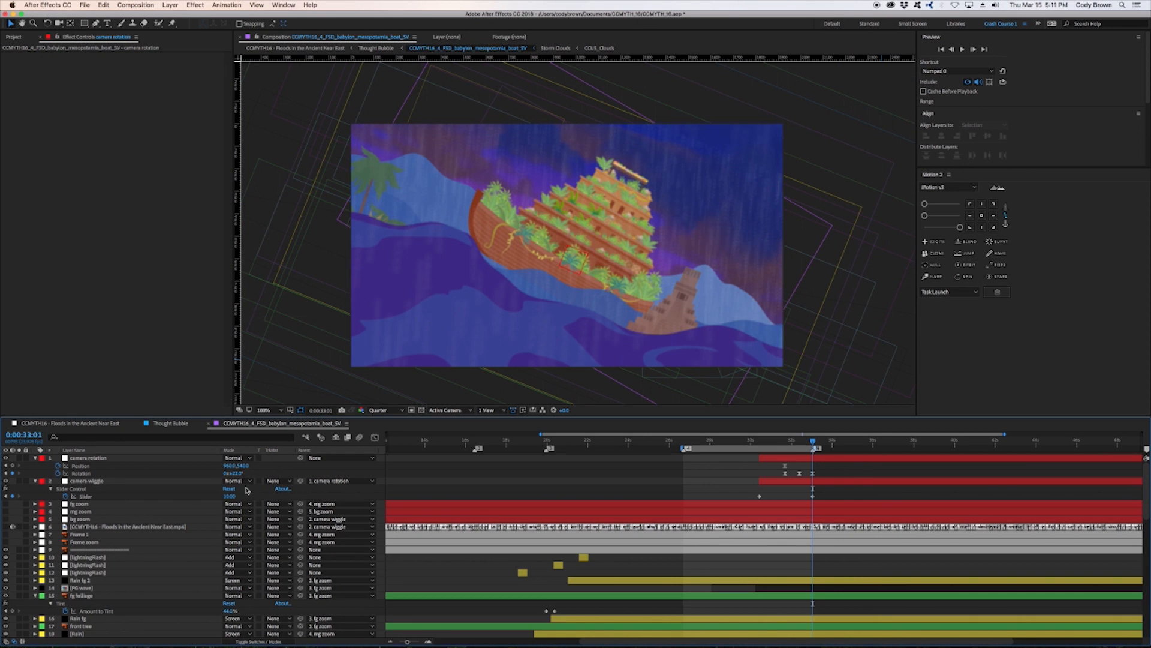
type("12")
key("Return")
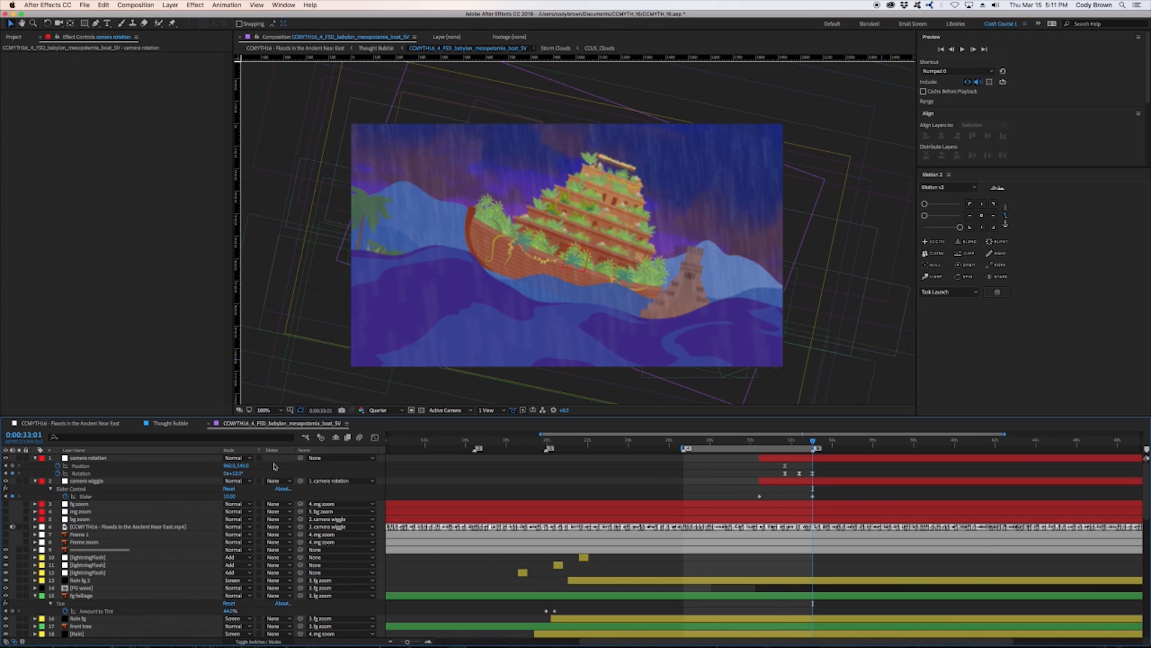
key("Return")
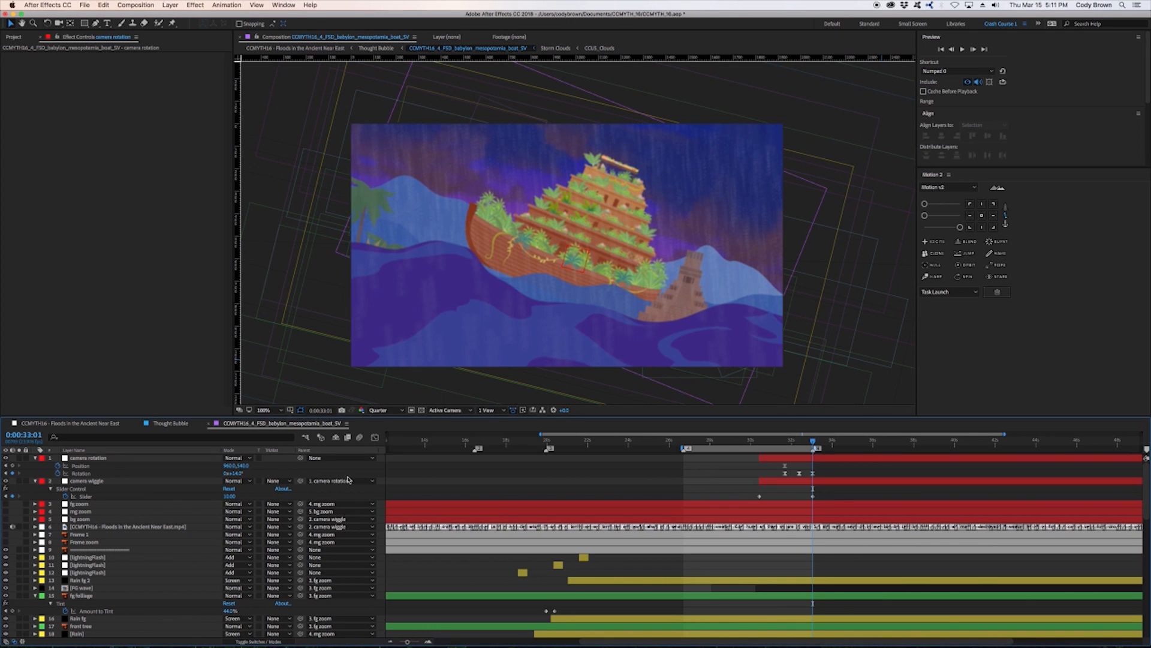
Reduce the camera rotation null's Y Position at 0:00:33:01, move its first Position keyframe to 0:00:32:09 and preview the motion
left_click_drag(244, 467, 194, 468)
left_click(825, 468)
key("j")
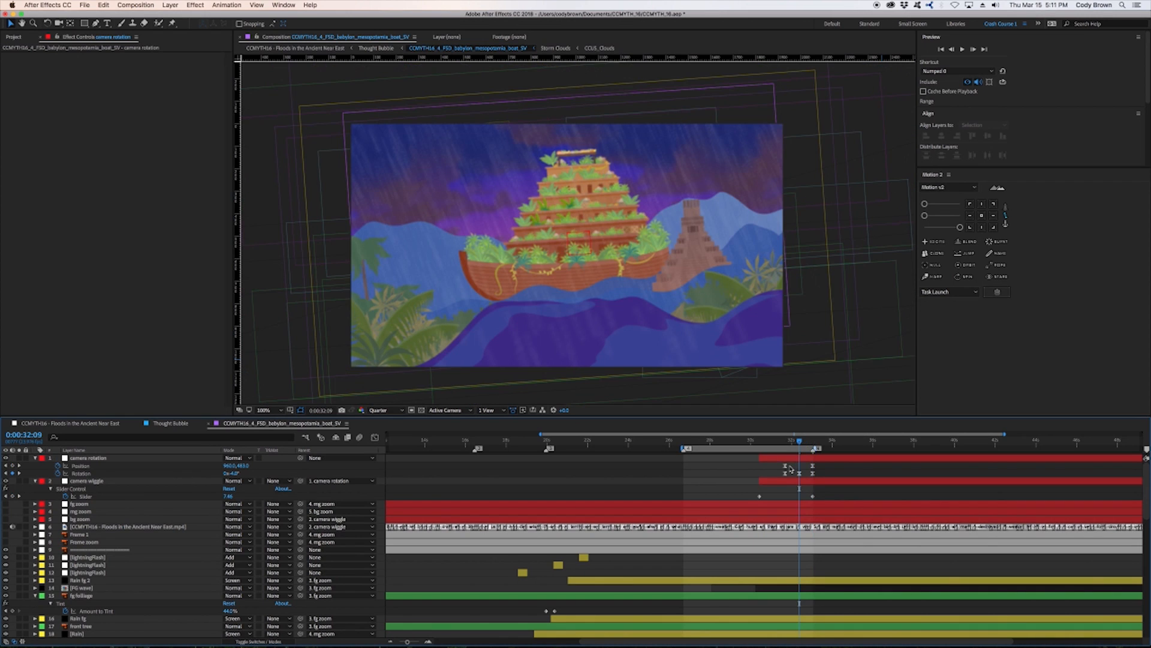
left_click_drag(785, 467, 798, 471)
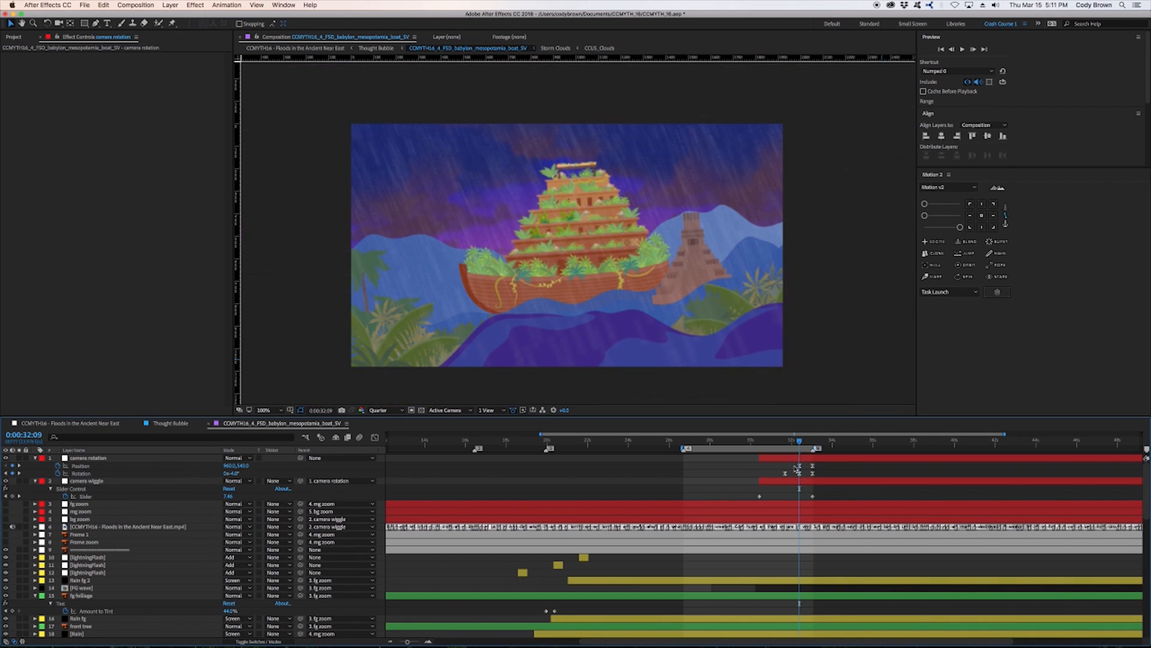
key("space")
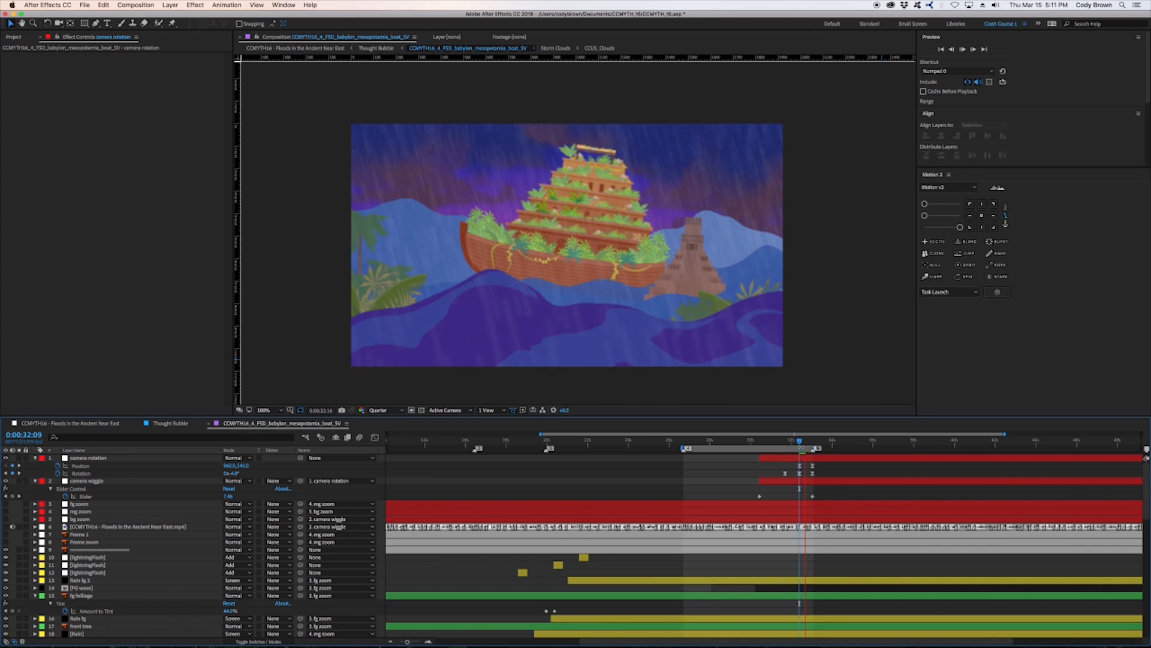
key("space")
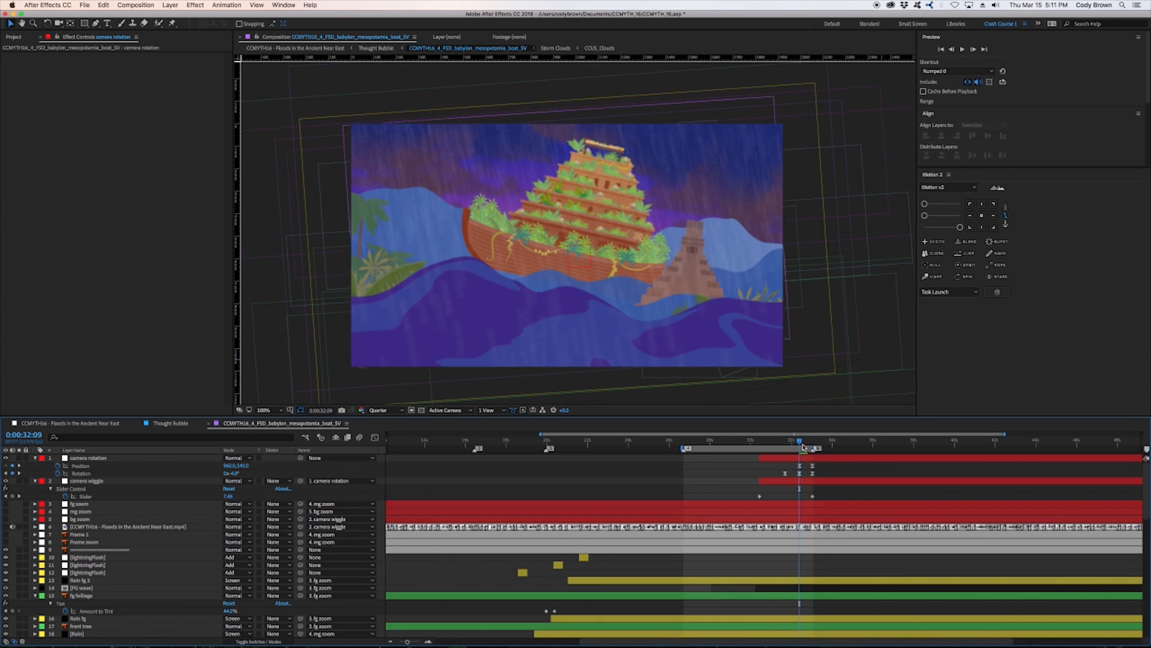
Preview the transition from the boat scene to the flooded earth scene in the Thought Bubble composition
left_click(171, 423)
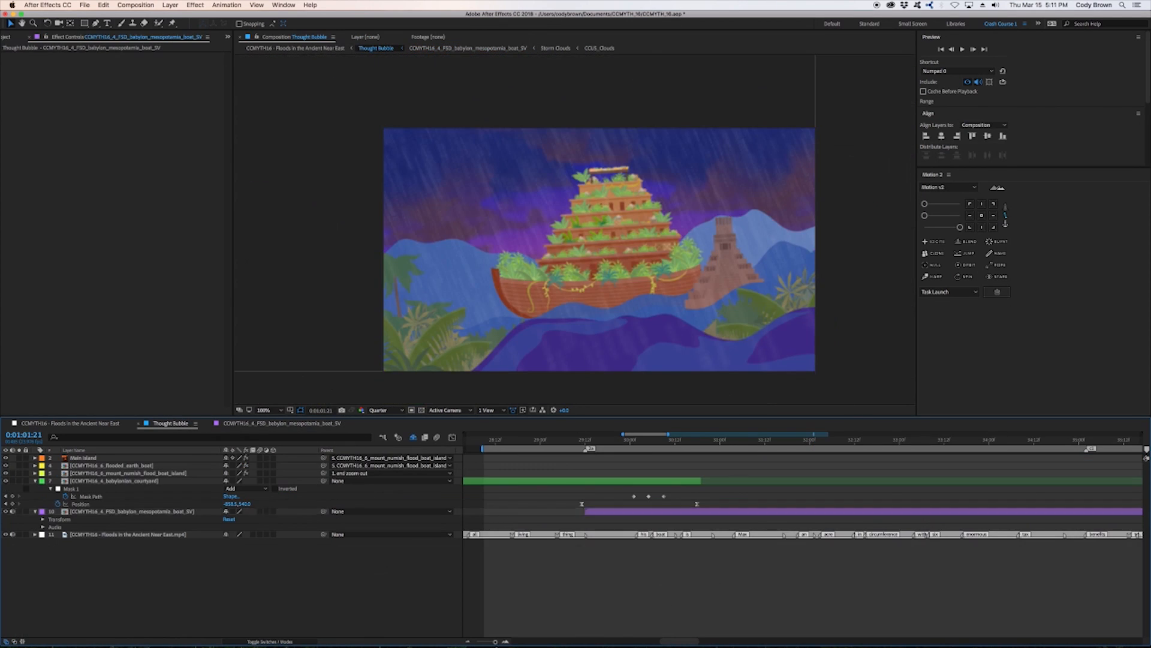
left_click(468, 642)
left_click(468, 642)
key("space")
left_click_drag(907, 517, 521, 528)
left_click_drag(996, 510, 781, 505)
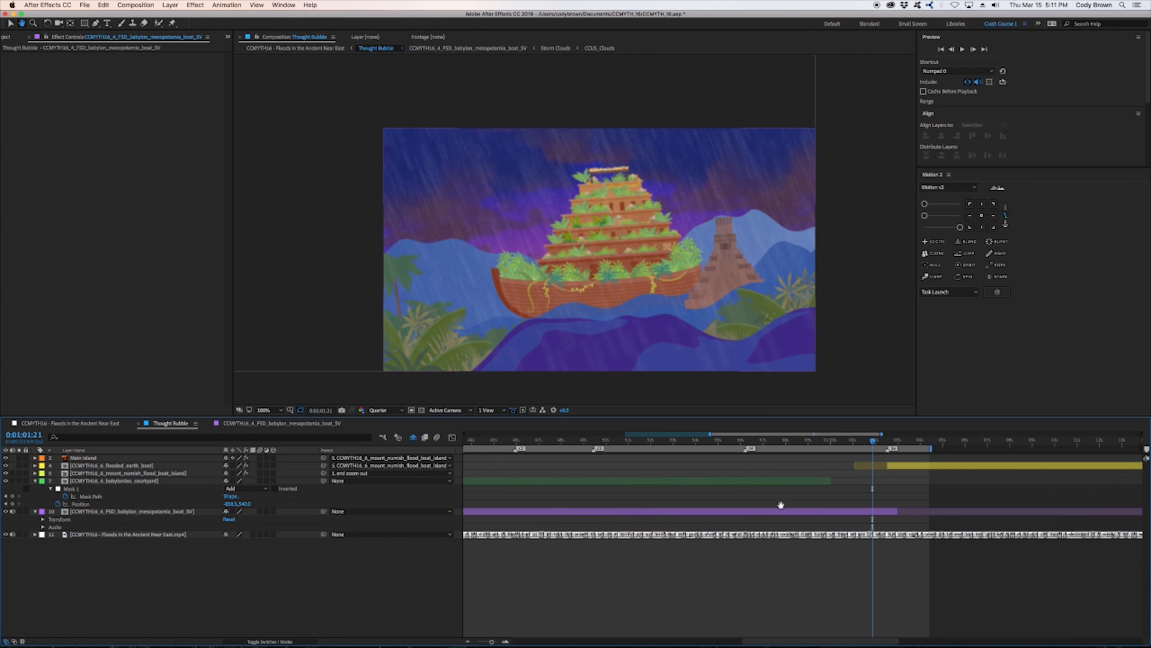
key("space")
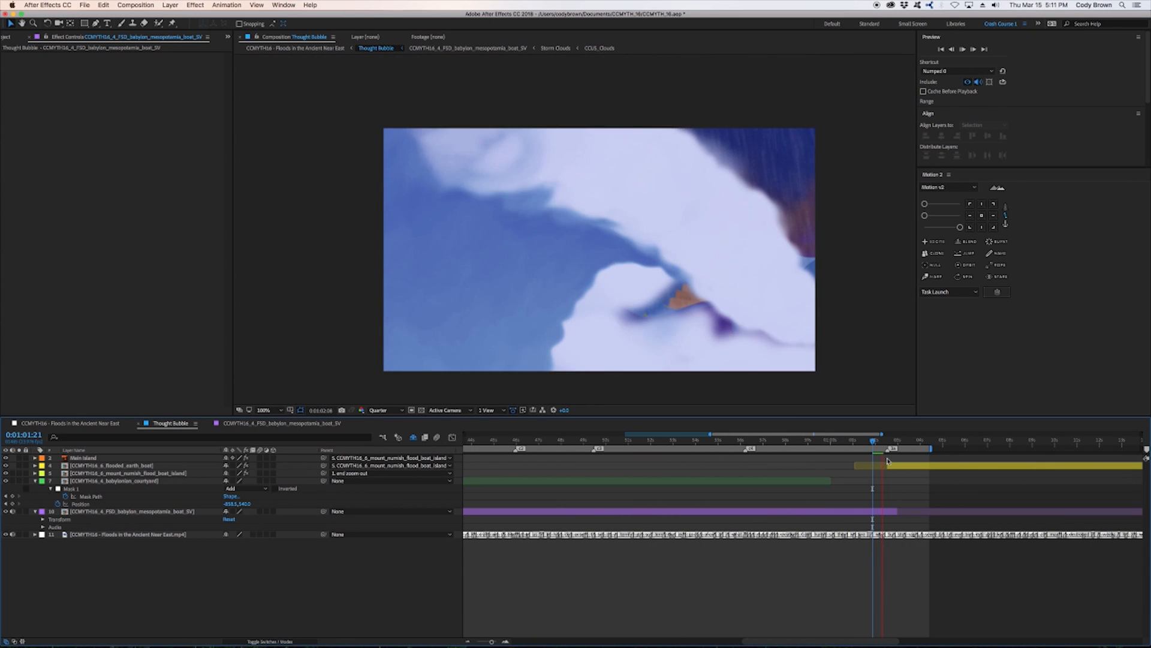
key("space")
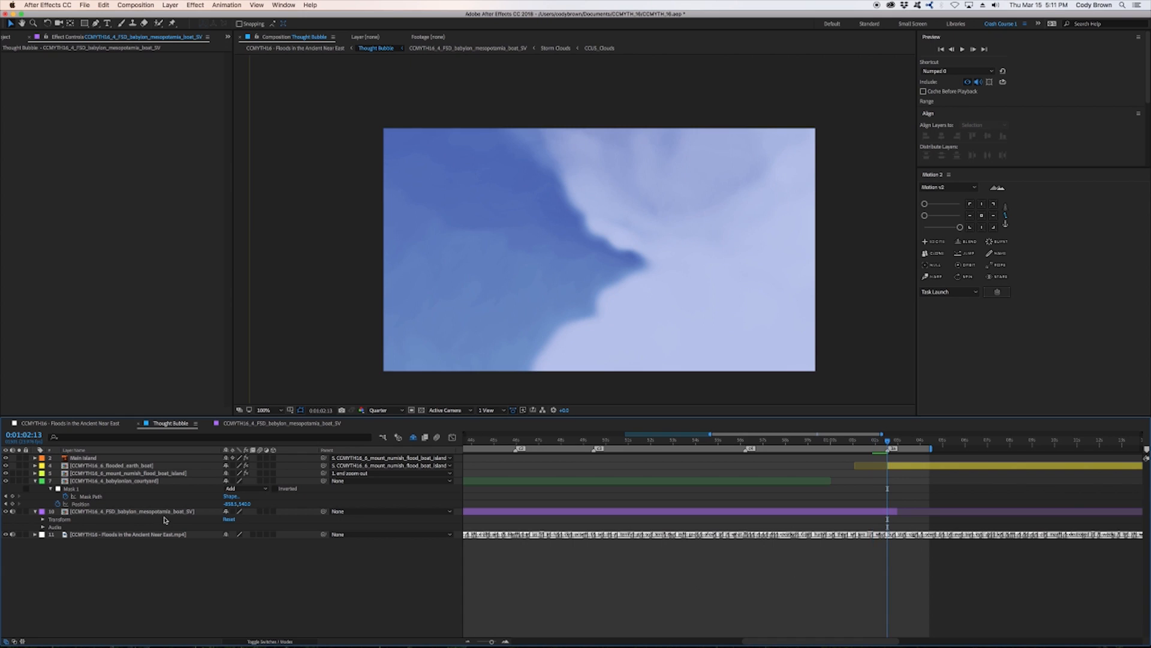
Collapse the courtyard and boat layers' properties in Thought Bubble and play back the whole boat section
left_click(36, 481)
left_click(34, 488)
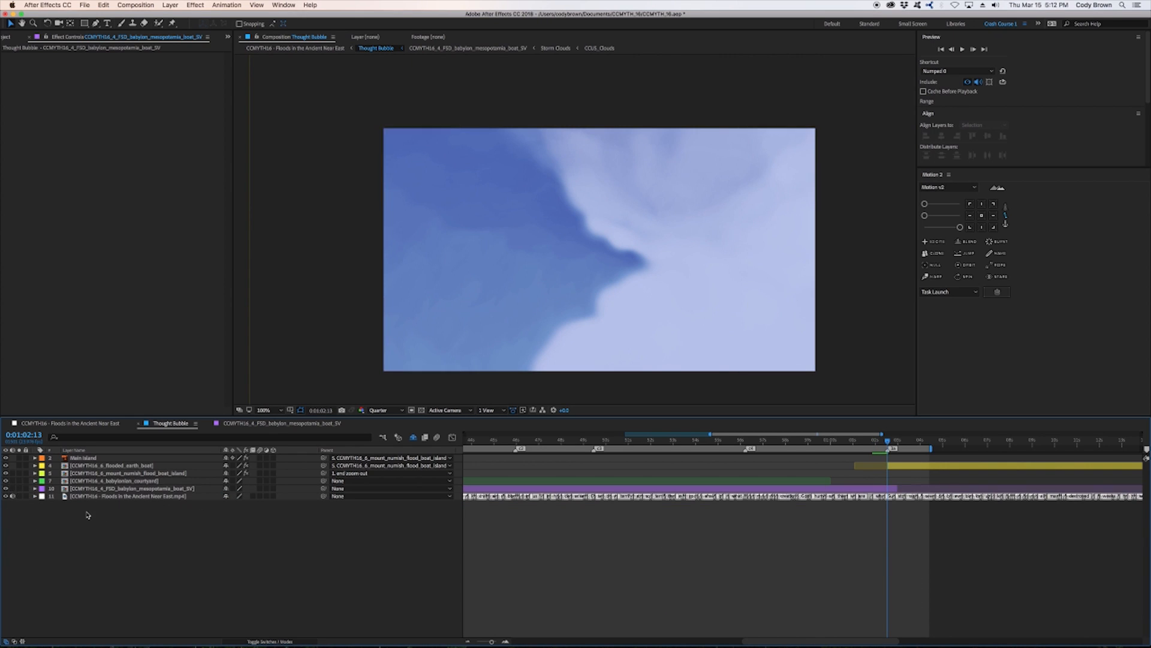
left_click(469, 642)
left_click(470, 642)
key("space")
left_click_drag(622, 550, 501, 550)
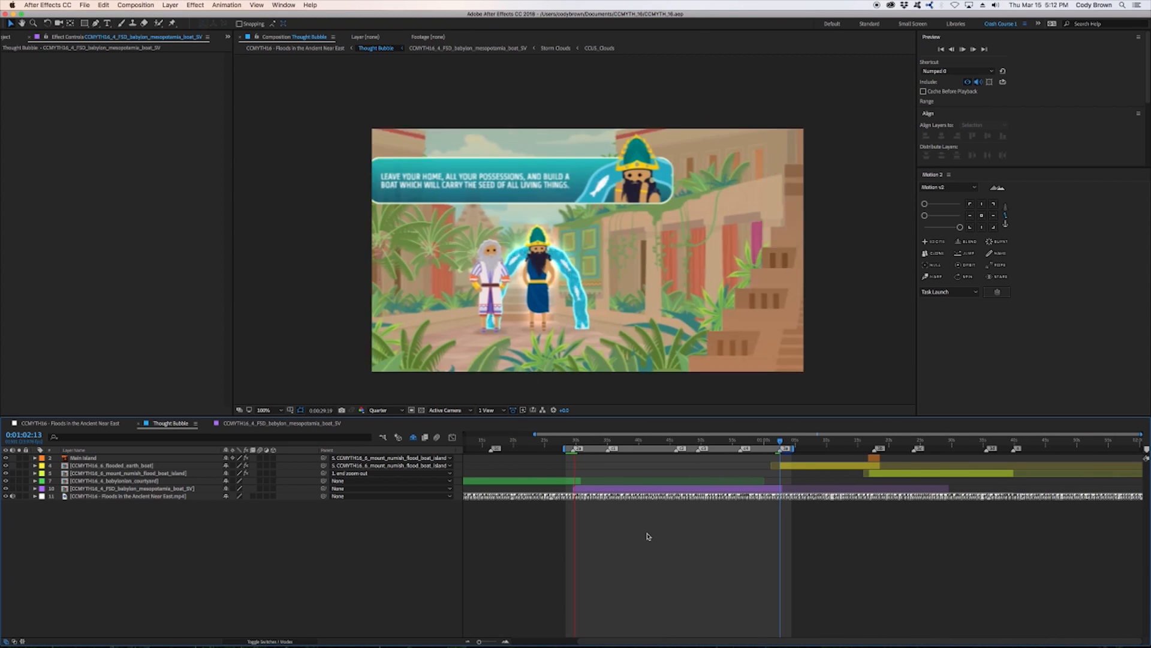
key("space")
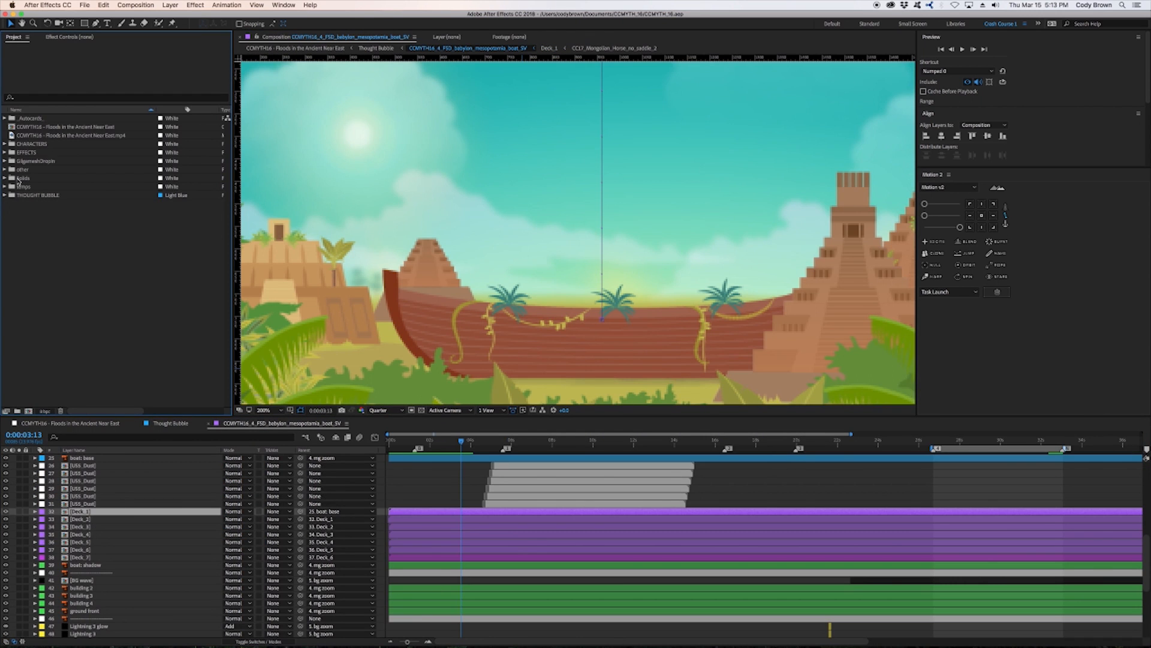
Add CCMYTH16_4_Utnapishtim_waving to the boat composition below boat: base, scaled down and standing at the boat's bow
left_click(22, 212)
left_click(76, 246)
left_click(22, 212)
left_click(22, 221)
left_click_drag(78, 255, 135, 462)
left_click_drag(782, 221, 644, 253)
left_click_drag(606, 230, 466, 280)
left_click_drag(499, 216, 491, 273)
left_click_drag(464, 275, 476, 292)
Preview the waving character on the boat from the start of the composition through the decks' arrival
key("space")
left_click_drag(580, 522, 580, 606)
left_click(415, 441)
key("space")
key("space")
left_click(389, 441)
key("space")
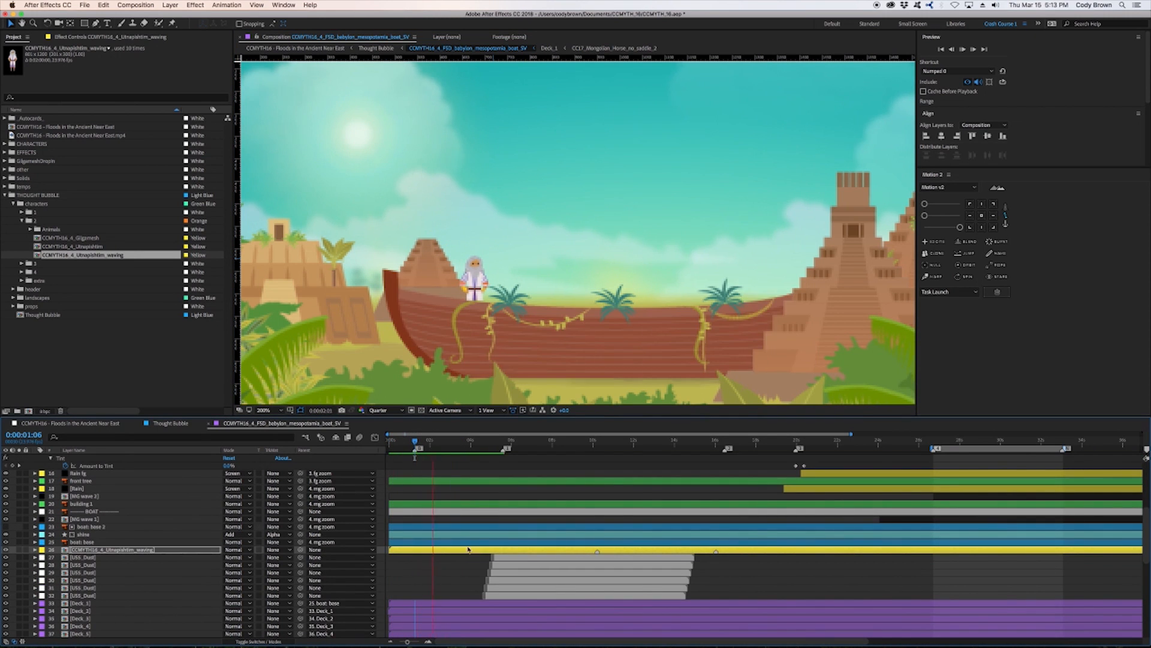
key("space")
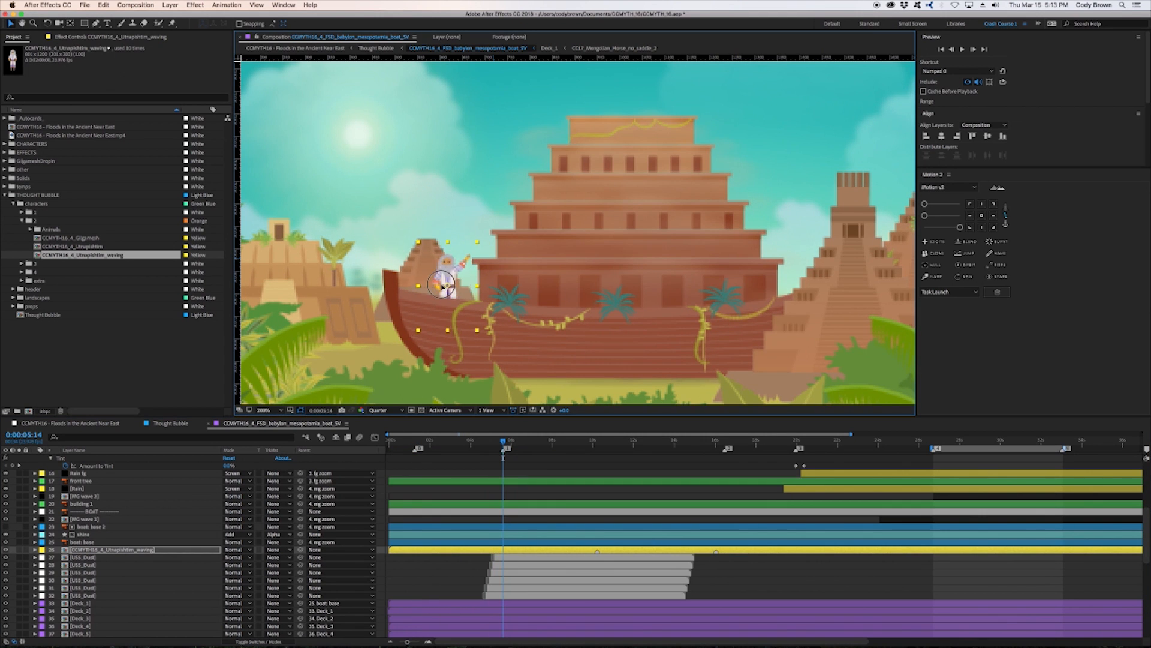
Fine-tune the waving character's position at the bow and parent its layer to mg zoom
left_click_drag(441, 286, 443, 286)
key("space")
left_click_drag(503, 442, 475, 442)
left_click_drag(300, 550, 110, 480)
Play back the deck landings several times to check the waving character's timing and movement with the boat
scroll(419, 536, "down", 4)
scroll(419, 537, "down", 5)
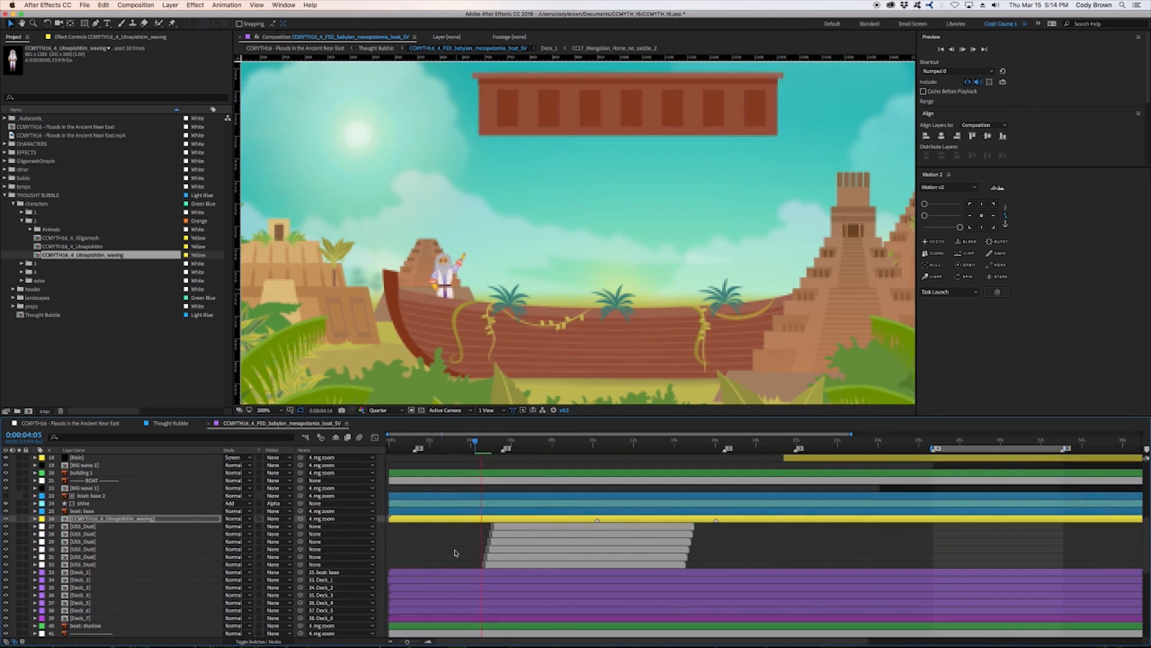
key("space")
key("space")
scroll(467, 540, "down", 1)
key("space")
key("space")
key("comma")
key("space")
key("space")
left_click_drag(526, 442, 454, 475)
key("space")
key("space")
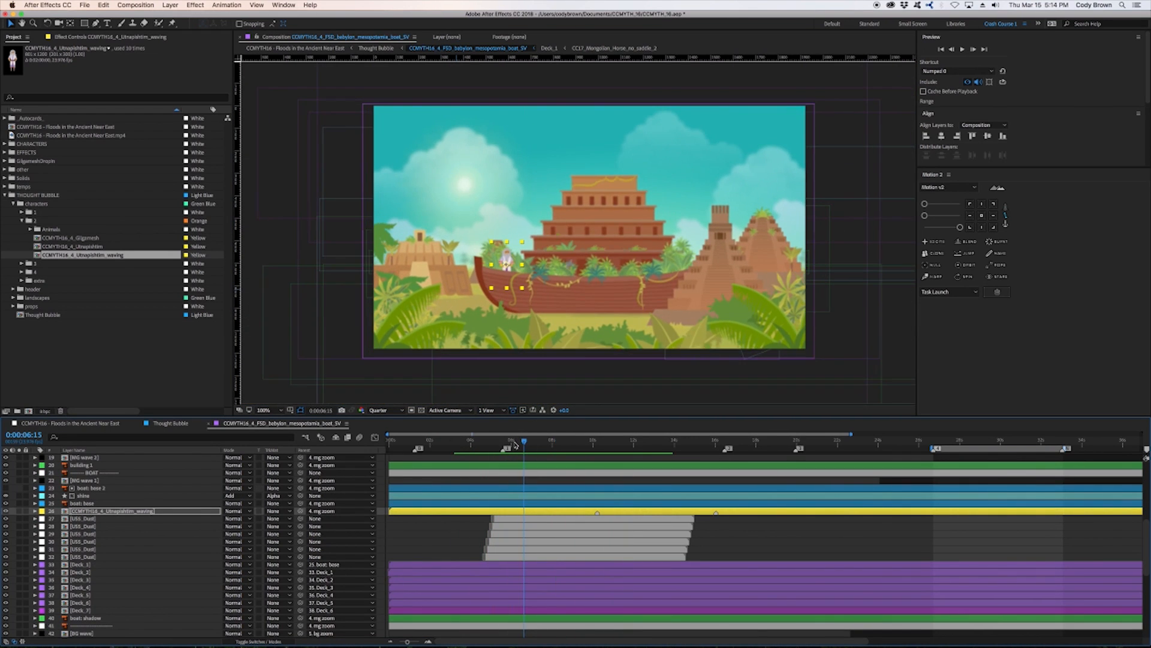
Shift the waving character layer slightly earlier in time and preview the boat scene in Thought Bubble
left_click_drag(521, 443, 435, 443)
left_click_drag(454, 512, 432, 516)
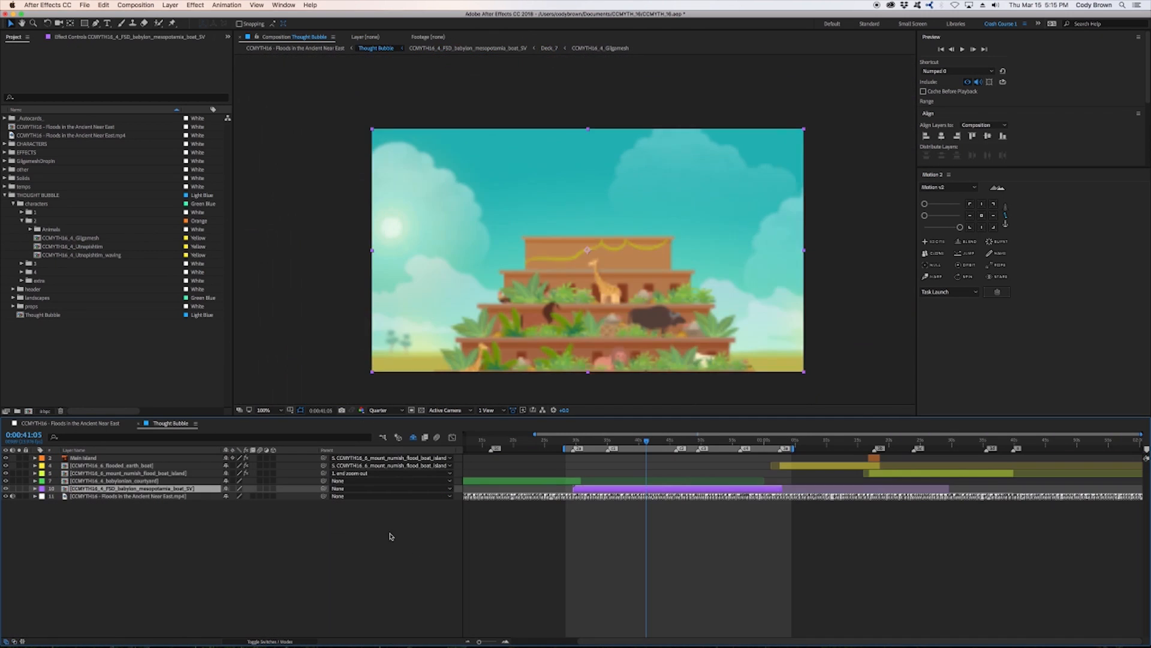
left_click(389, 536)
key("space")
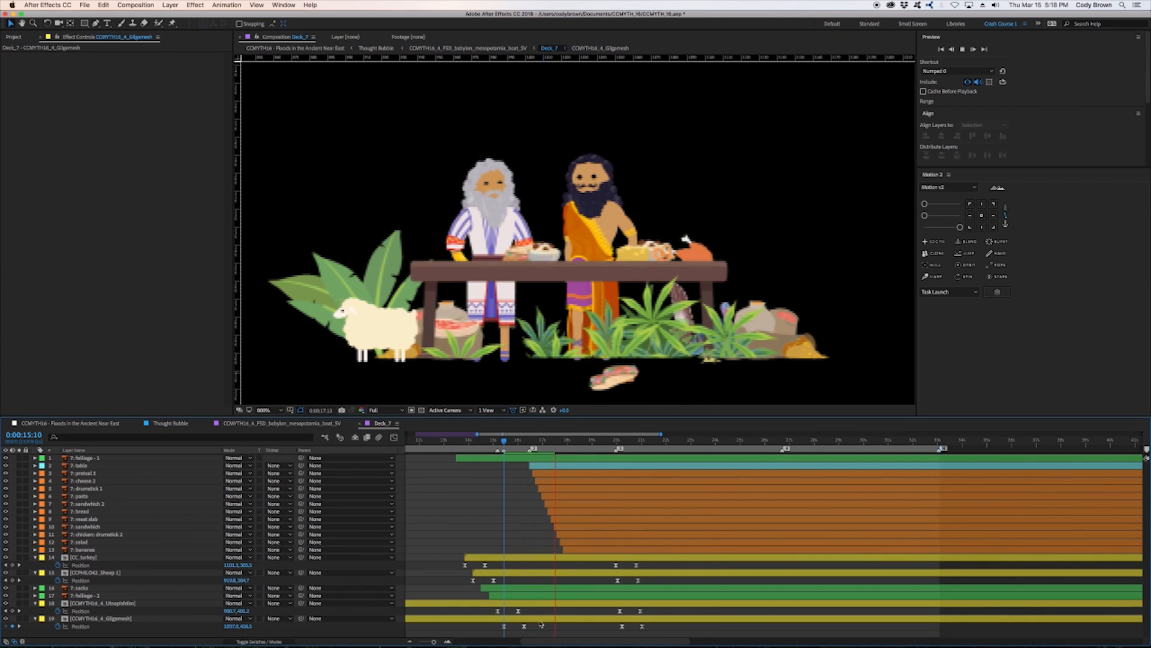
Retime the CCMYTH16_4_Gilgamesh layer in Deck_7, nudging its Position keyframes later to keep their original timing
double_click(545, 617)
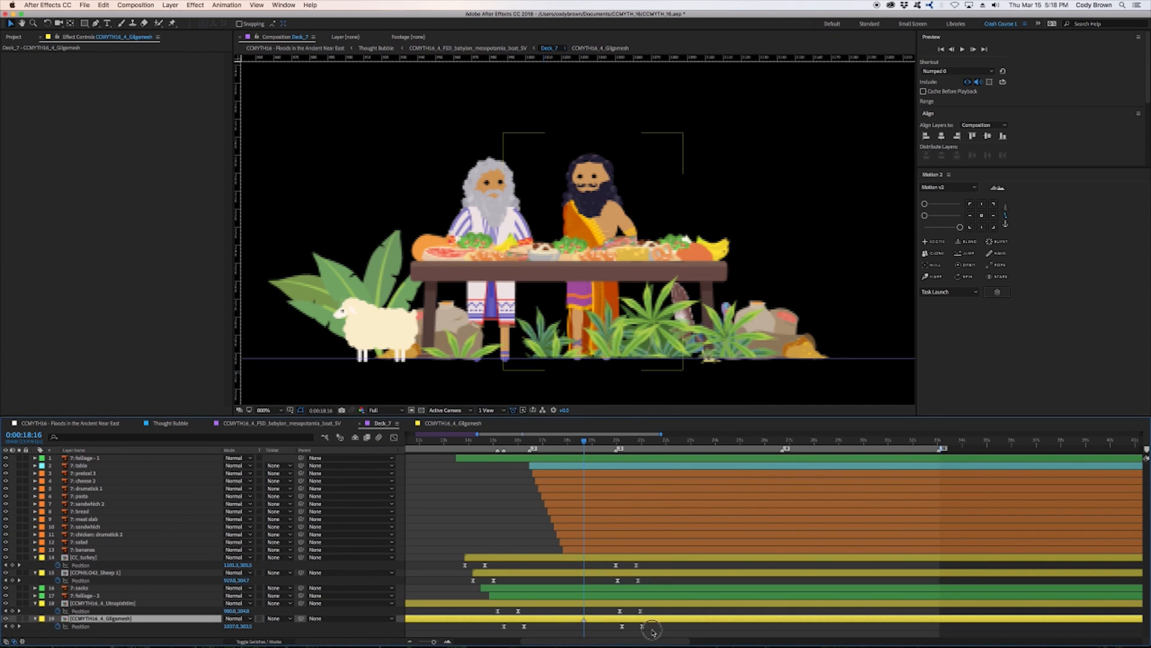
left_click_drag(666, 625, 491, 637)
key("alt+shift+Right")
key("alt+shift+Right")
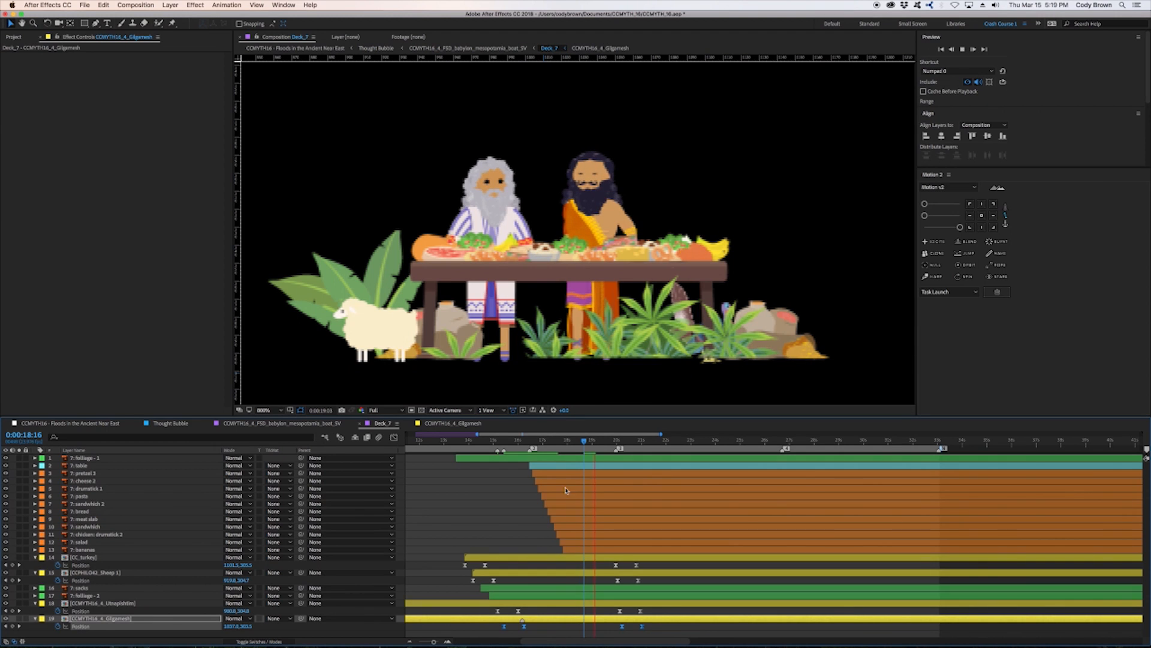
Retime the CCMYTH16_4_Utnapishtim layer in Deck_7 based on the head keyframes around 0:00:21:12 in its composition, and preview it
double_click(612, 603)
left_click(653, 527)
key("u")
left_click(800, 440)
left_click(341, 437)
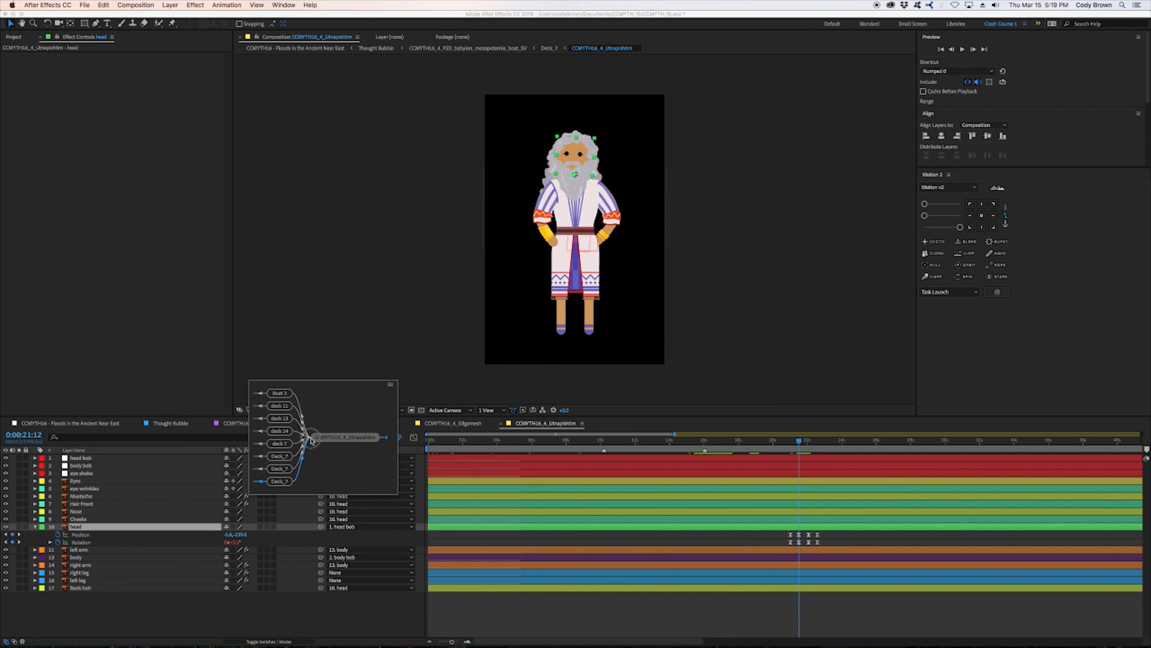
left_click(279, 481)
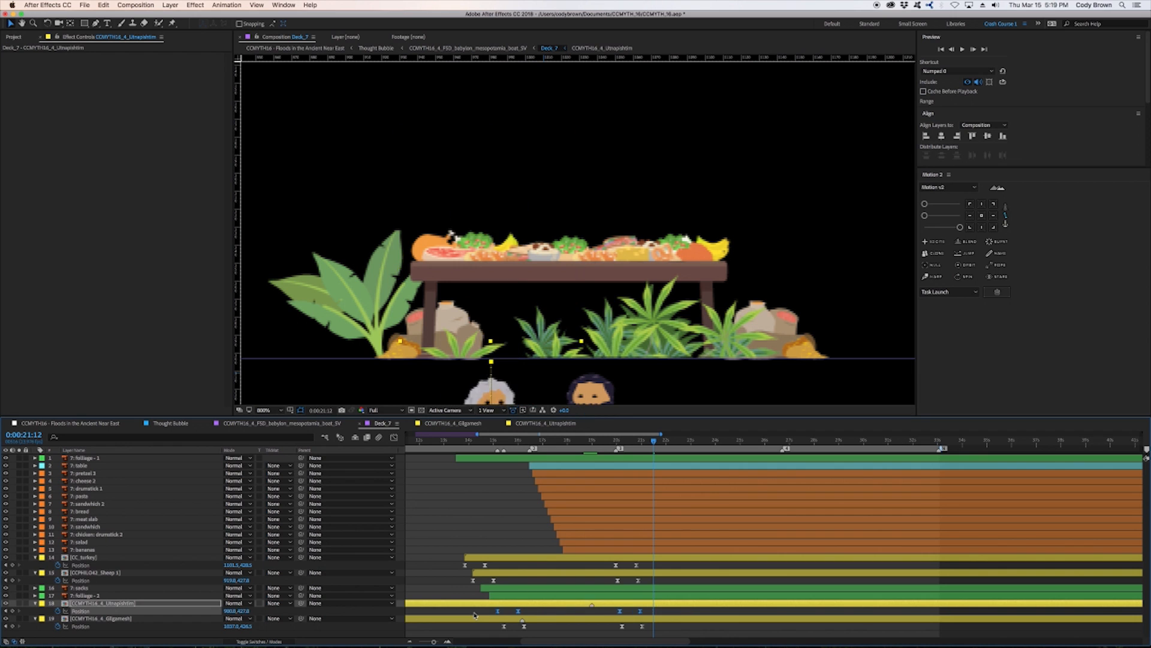
key("space")
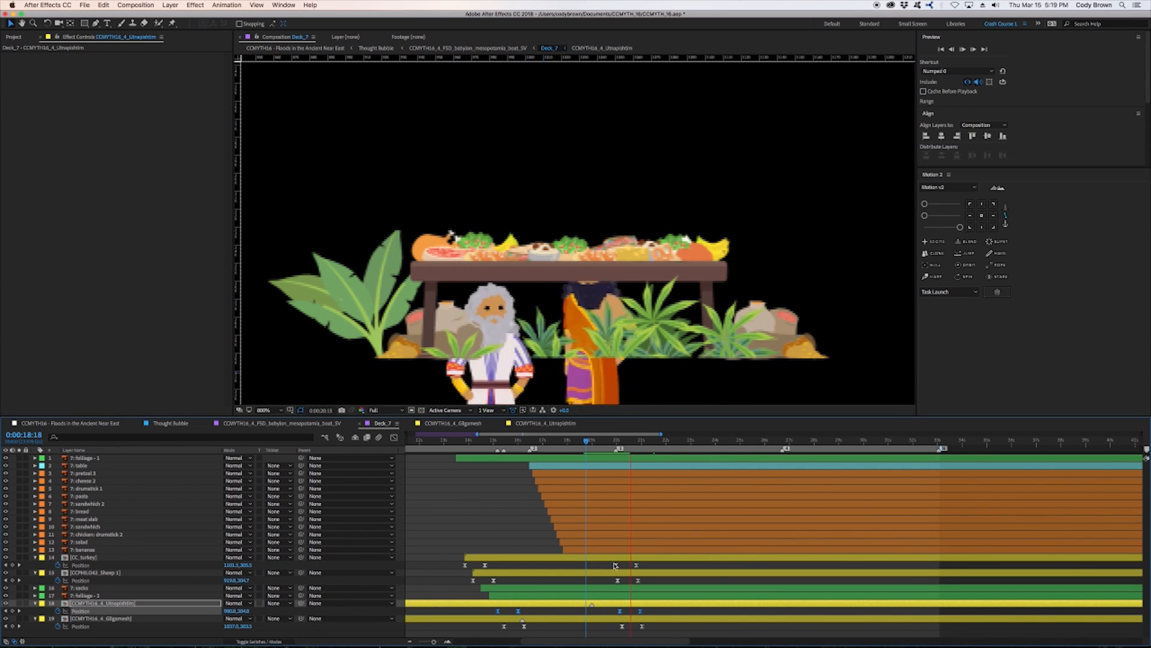
key("space")
Close the character, Deck_7 and boat compositions, deselect everything in Thought Bubble and save the project
key("super+w")
key("super+w")
key("super+w")
key("super+shift+a")
key("super+w")
key("super+shift+a")
key("super+s")
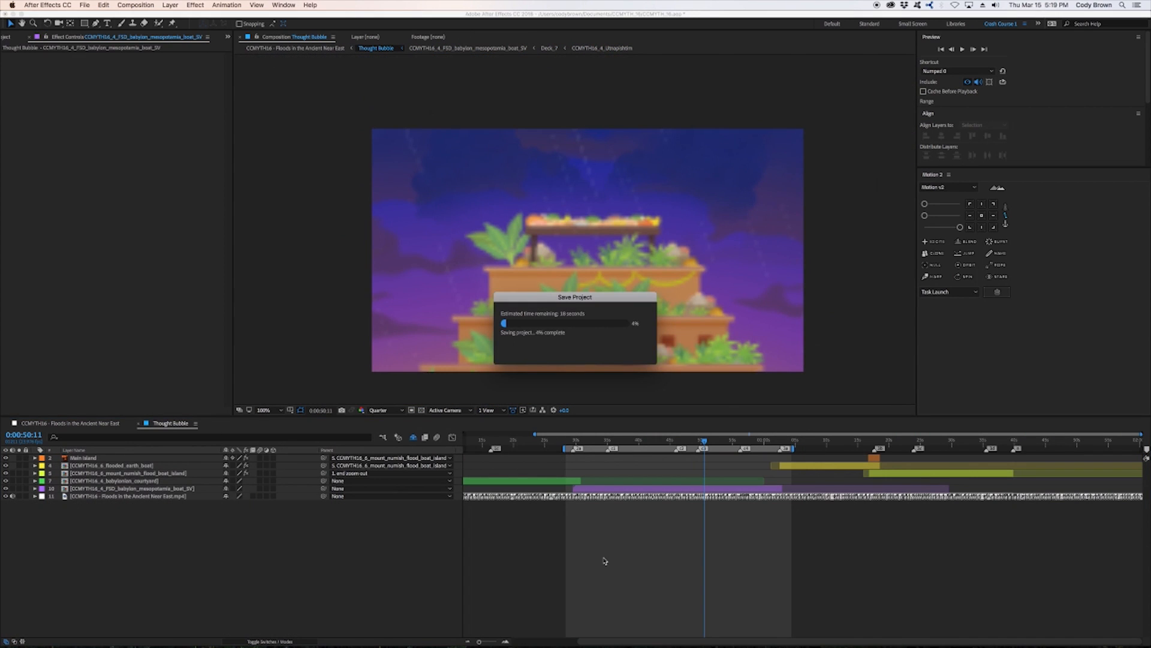
Collapse the characters and THOUGHT BUBBLE folders in the project and preview the boat section of Thought Bubble
key("super+0")
left_click(181, 361)
left_click(11, 204)
left_click(5, 195)
left_click(730, 559)
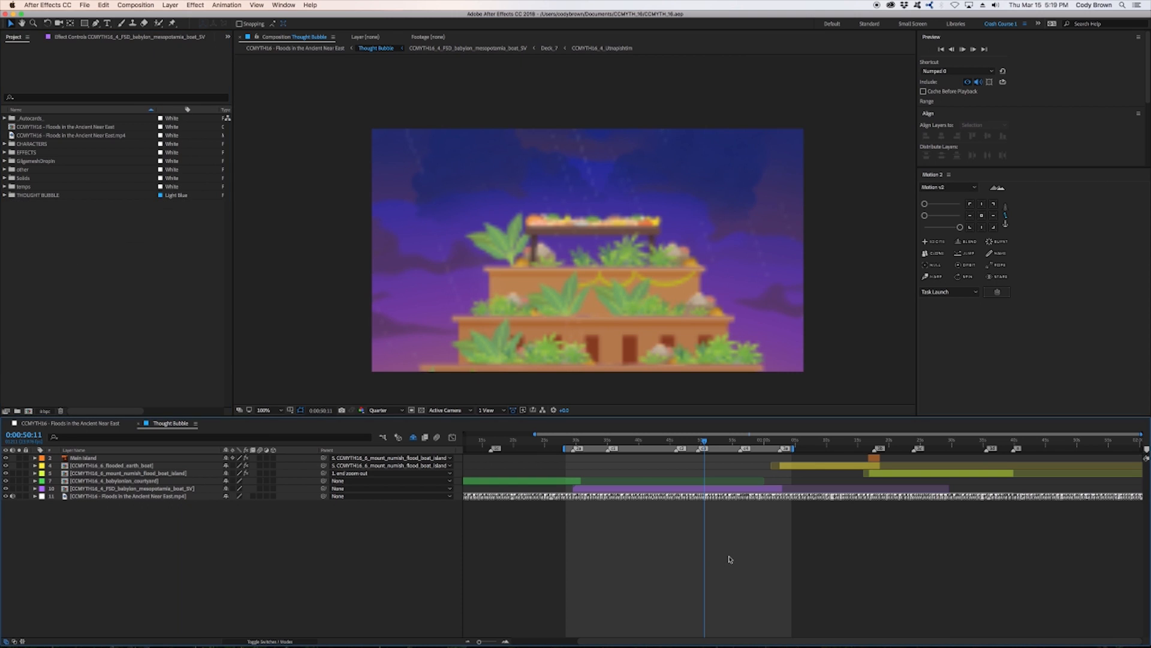
key("KP_0")
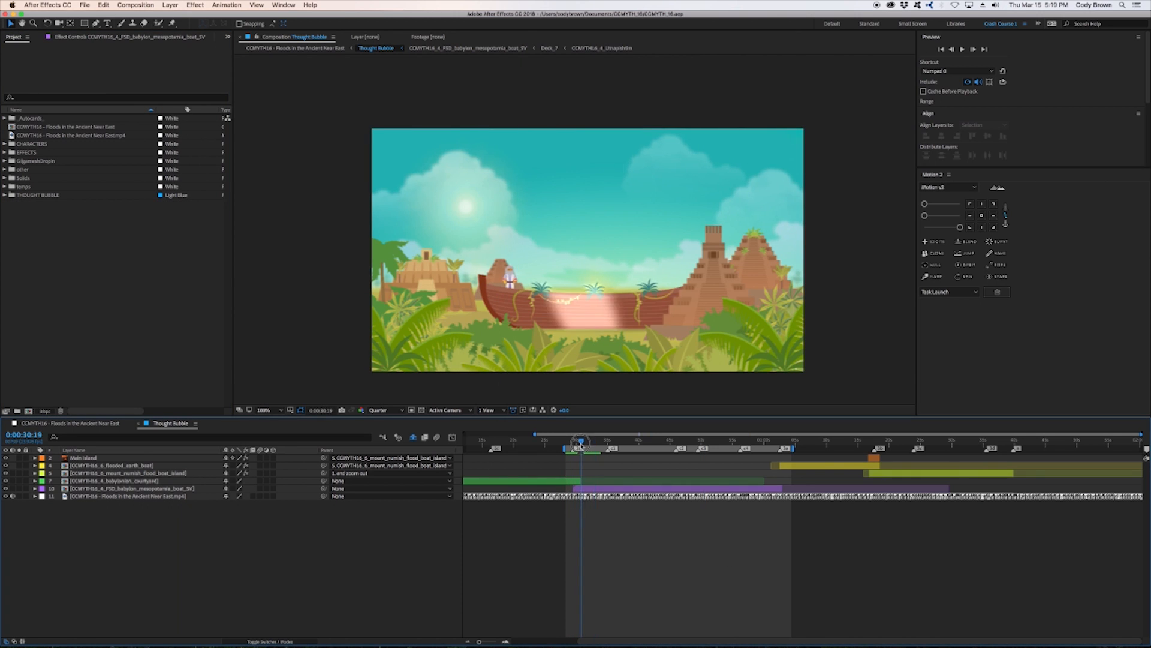